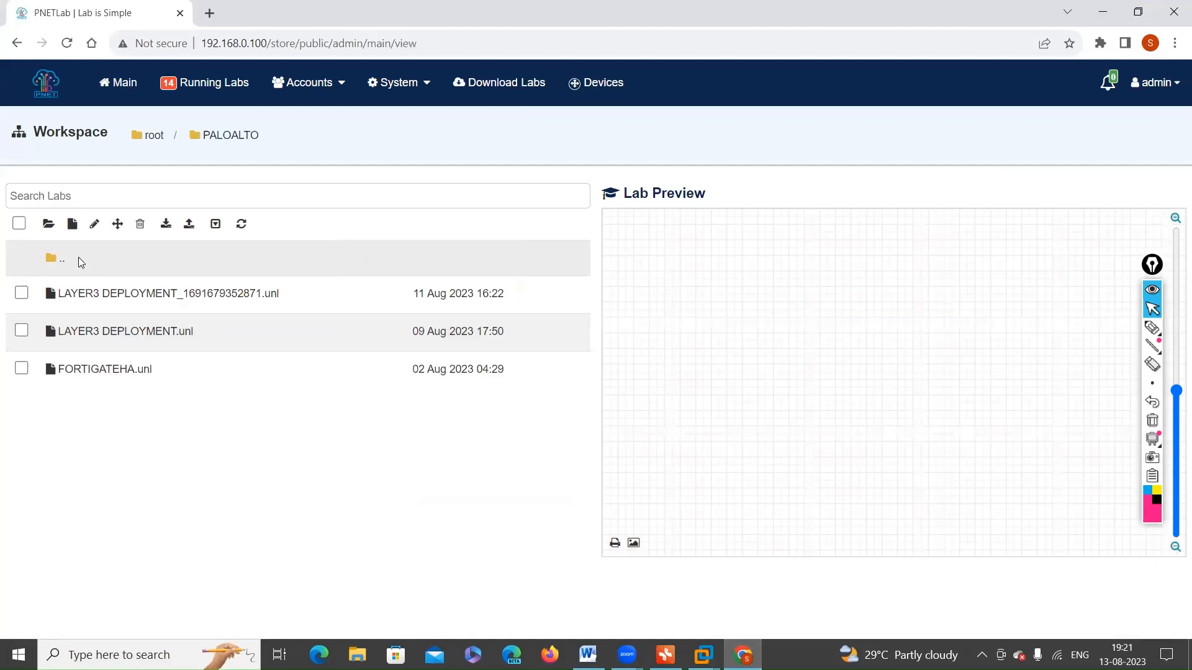
Step: Clone the LAYER3 DEPLOYMENT lab in the PALOALTO folder and open the cloned lab's topology
left_click(110, 302)
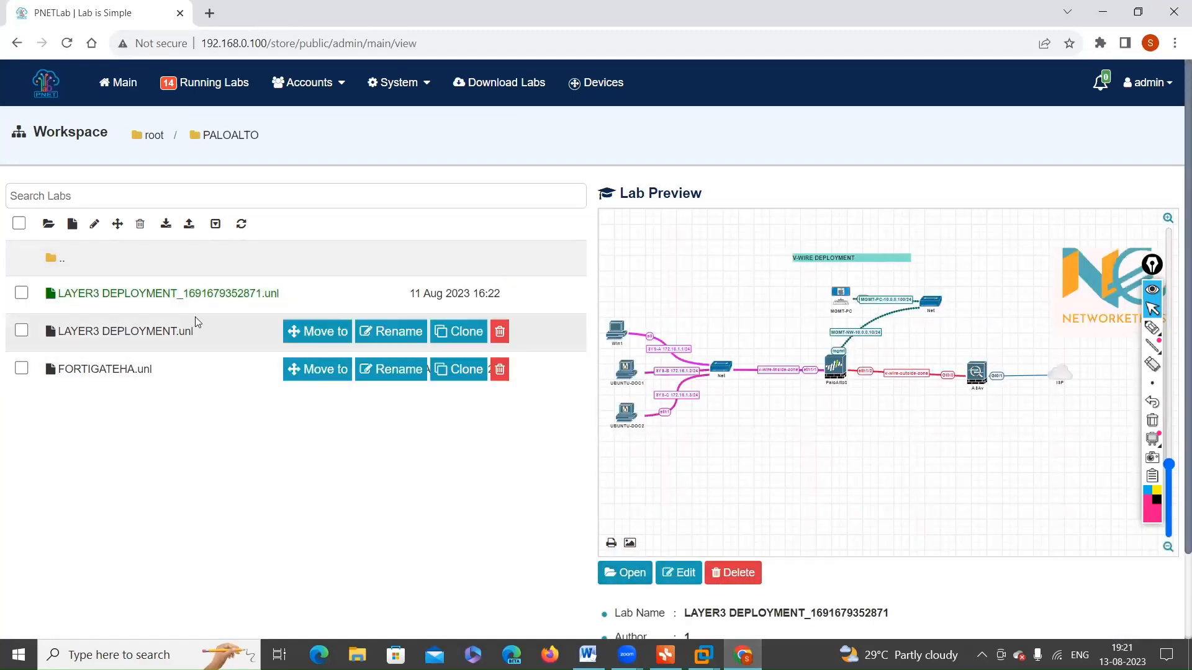
left_click(144, 338)
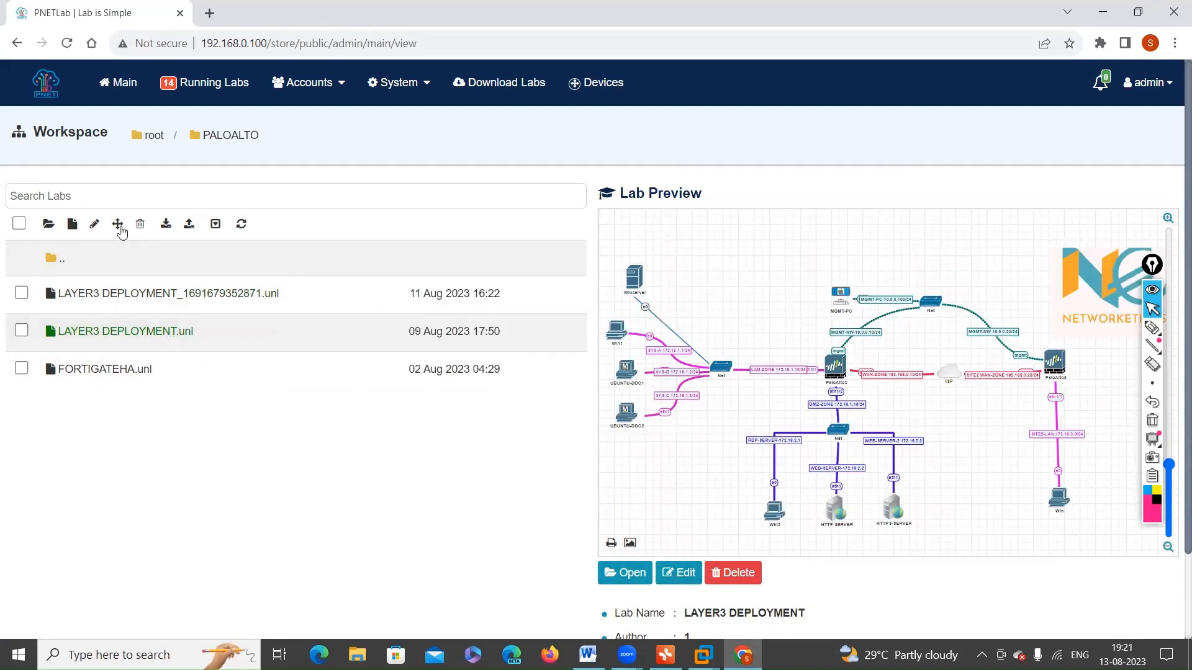
mouse_move(191, 335)
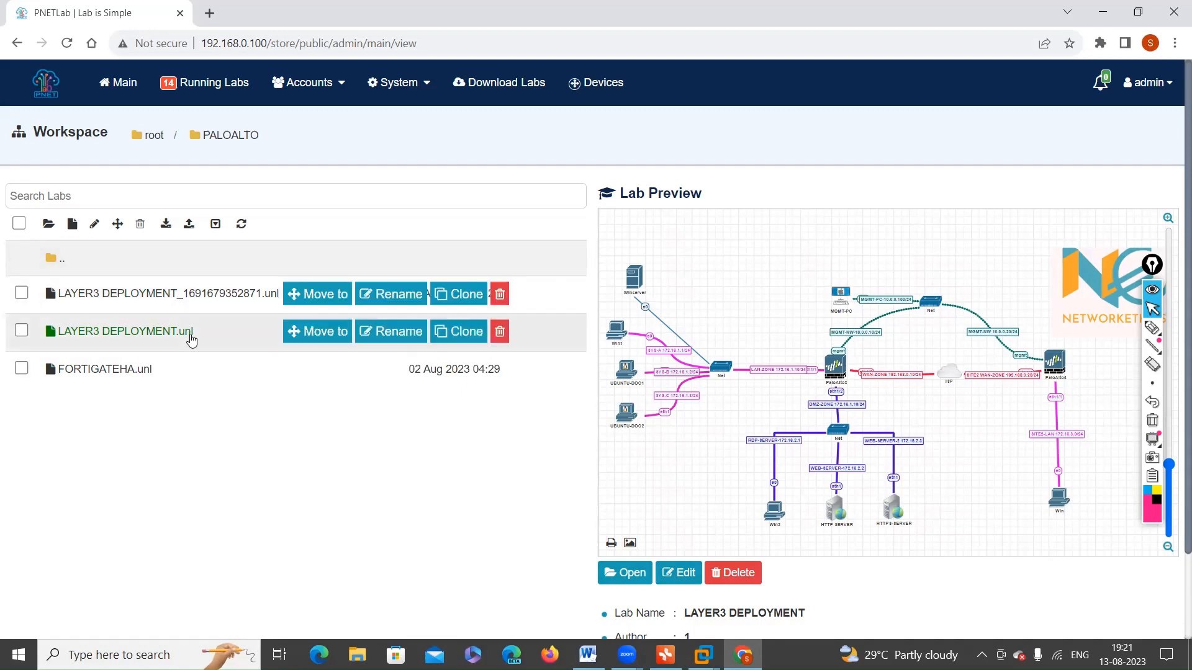
left_click(443, 334)
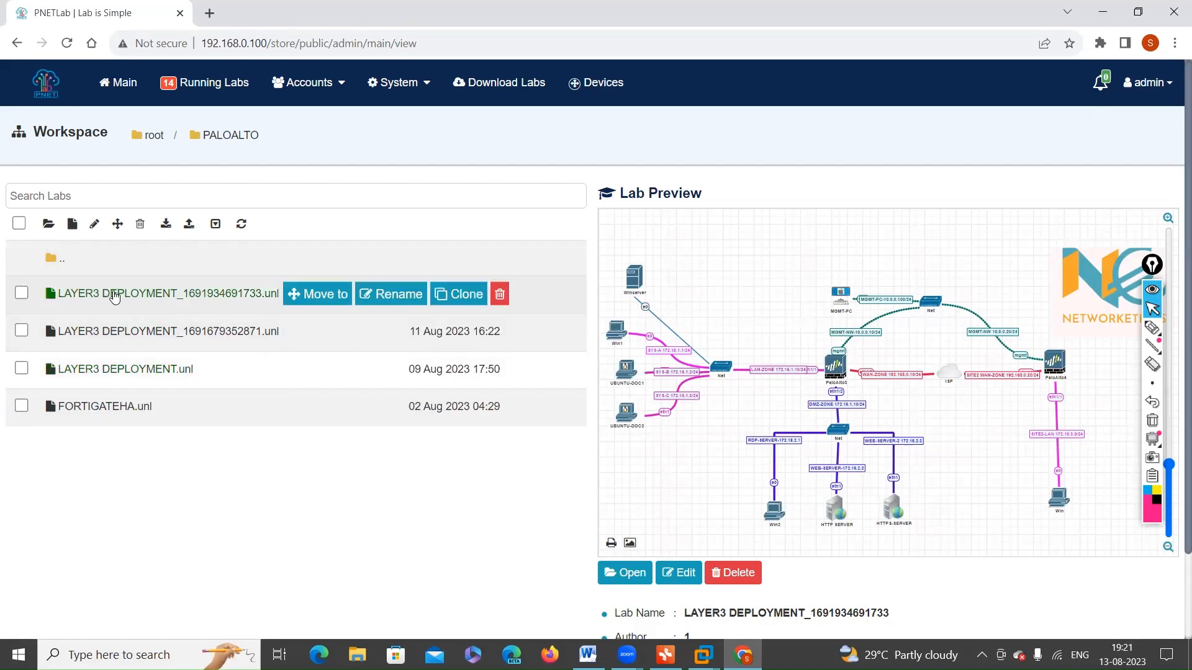
left_click(613, 574)
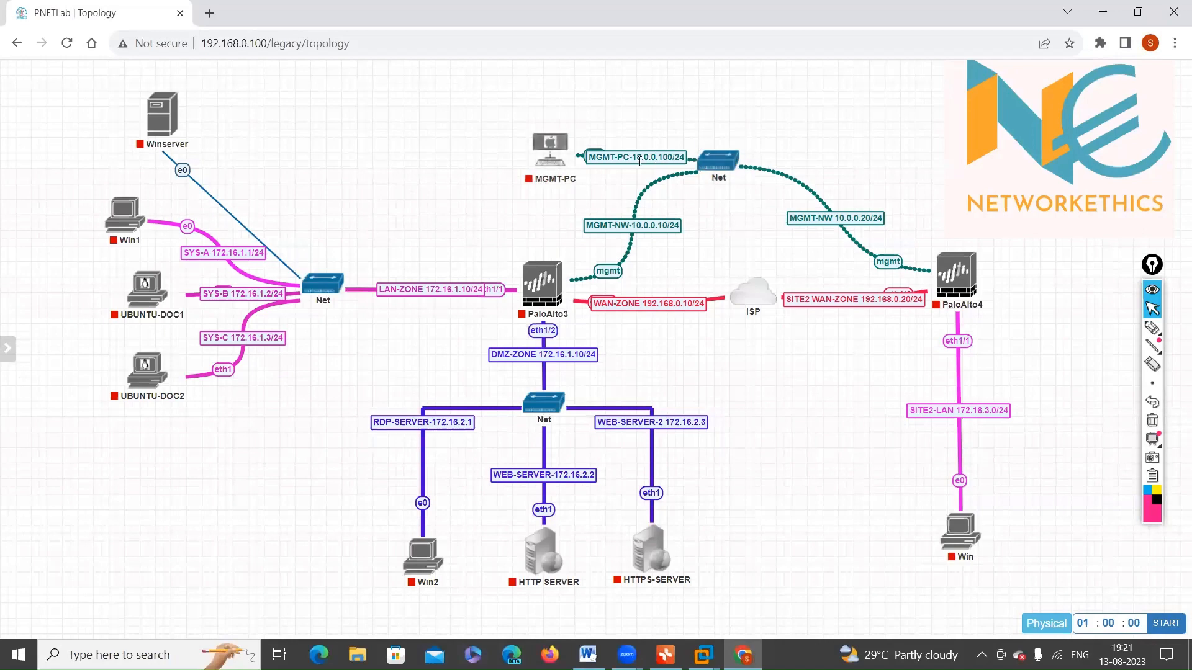
Step: Delete the MGMT-PC node and the management Net switch linking PaloAlto3 and PaloAlto4 from the topology
right_click(711, 171)
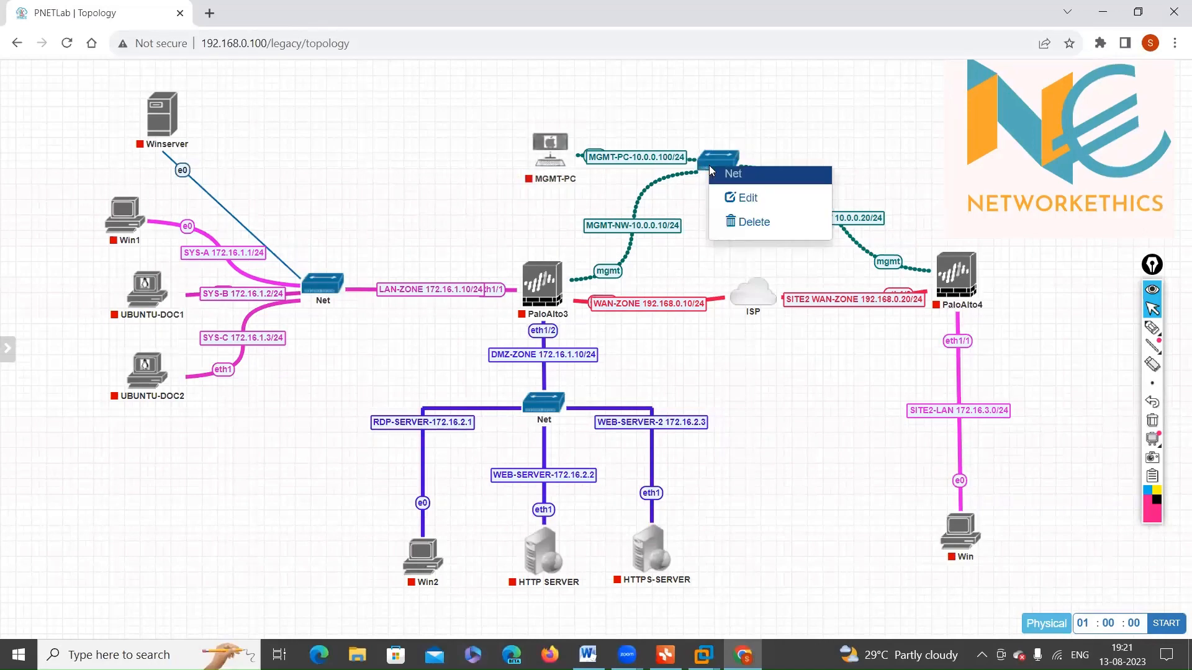
right_click(544, 156)
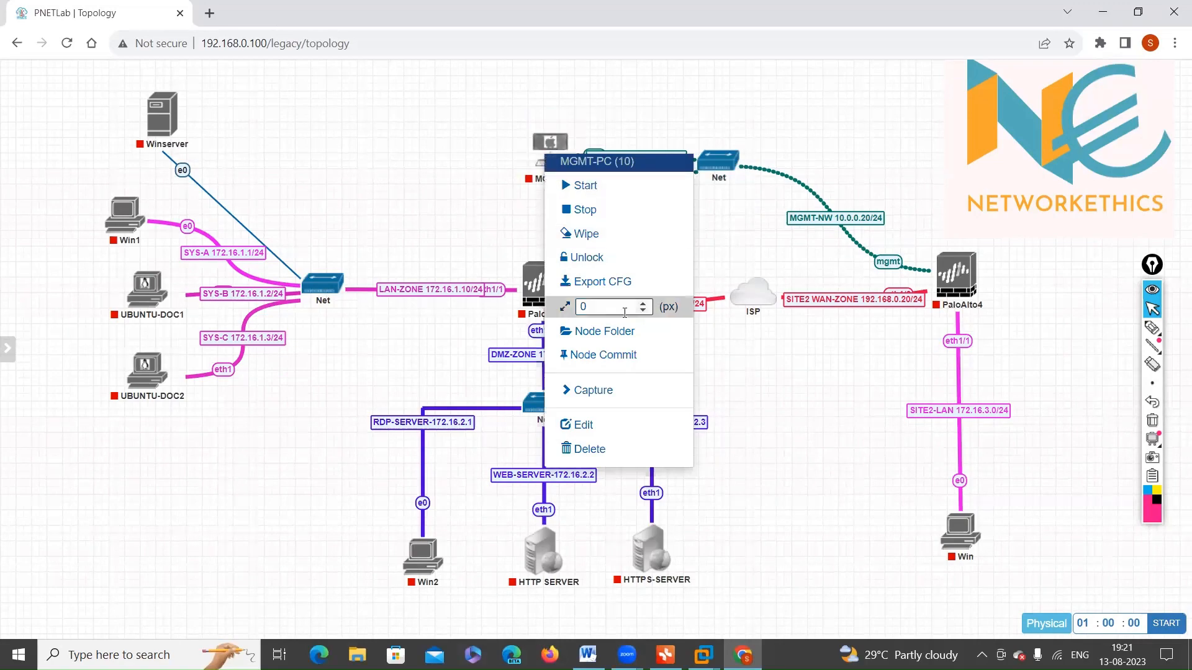
left_click(607, 454)
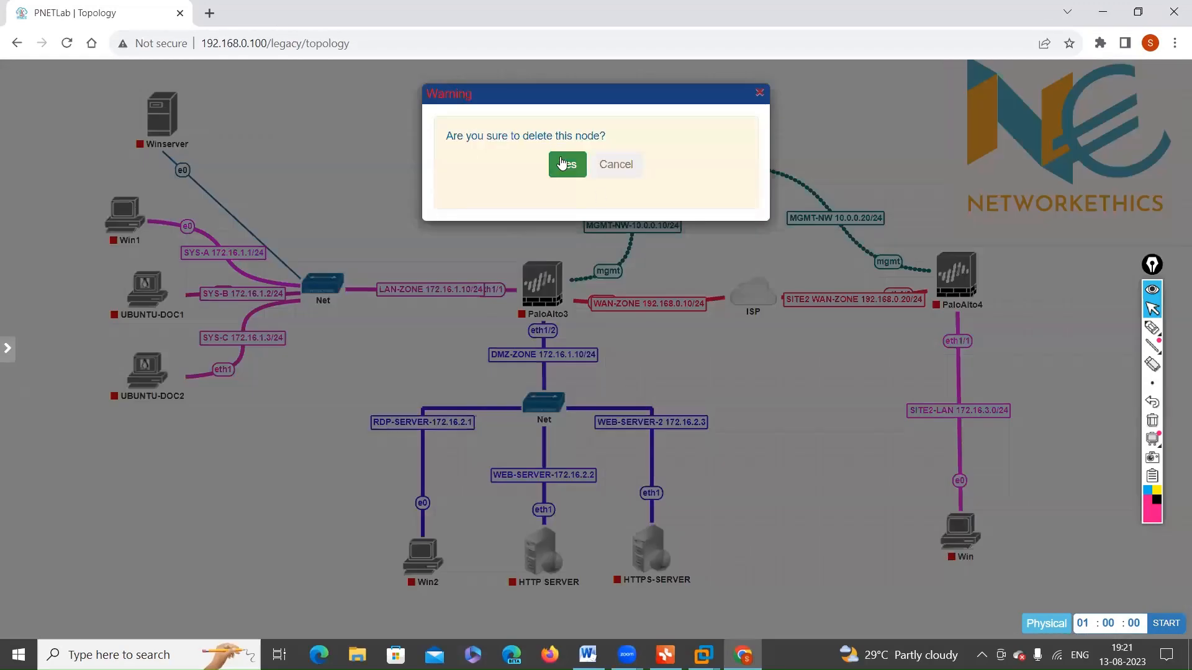
left_click(567, 163)
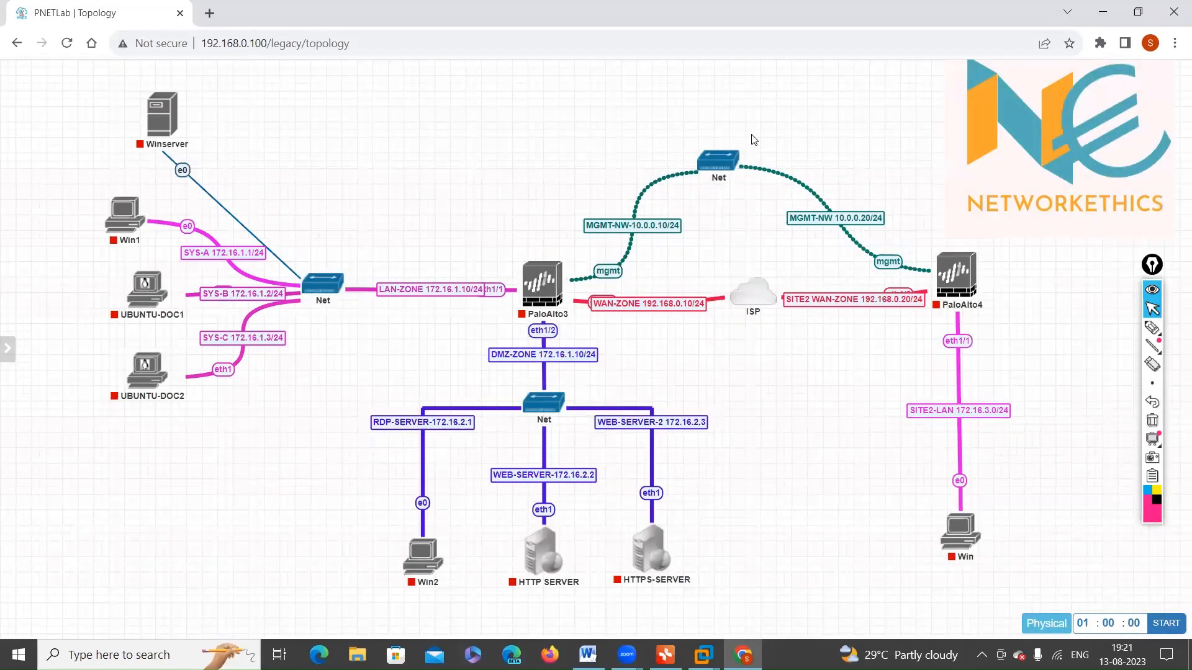
right_click(718, 168)
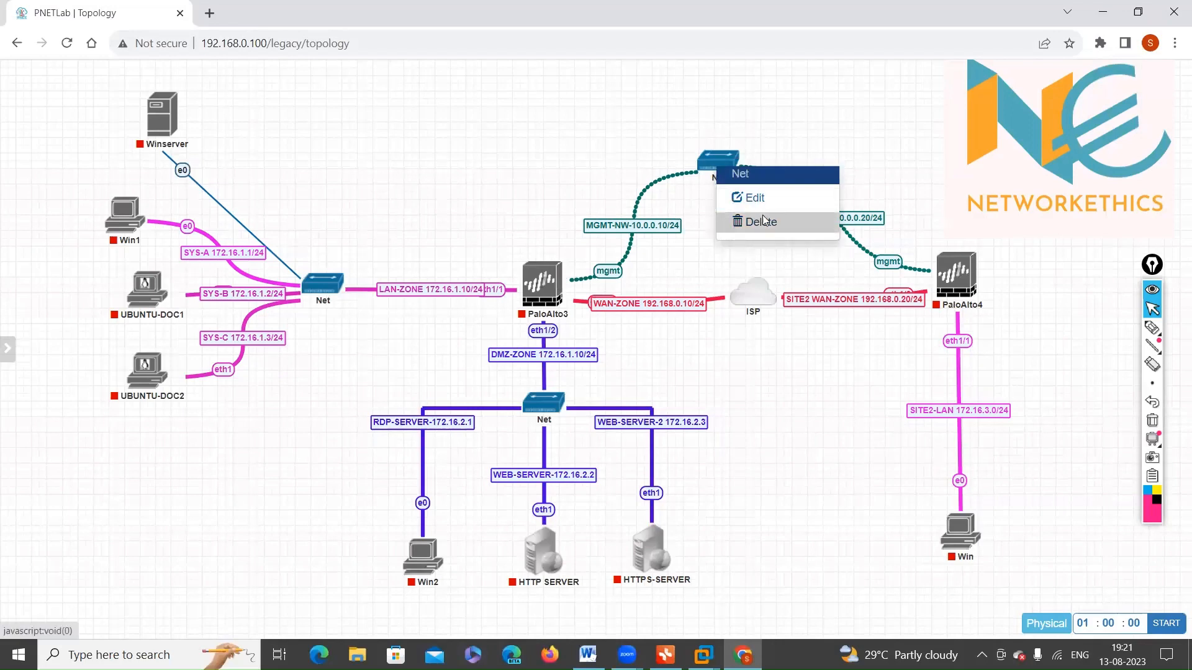
left_click(764, 220)
left_click(565, 163)
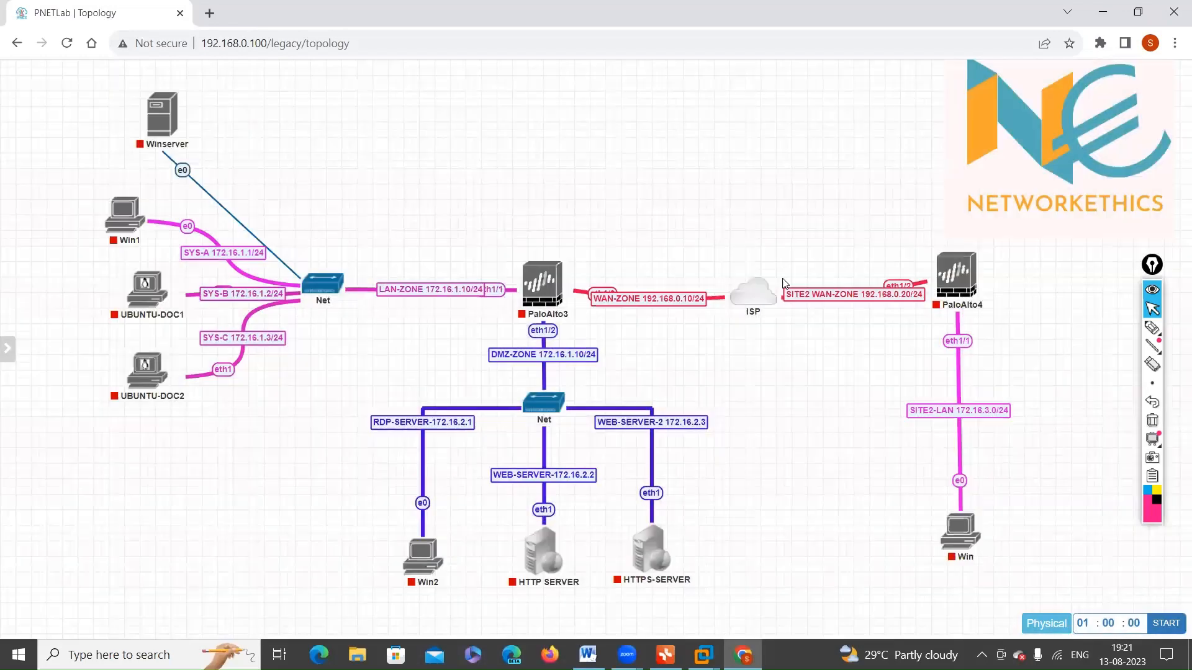
right_click(540, 120)
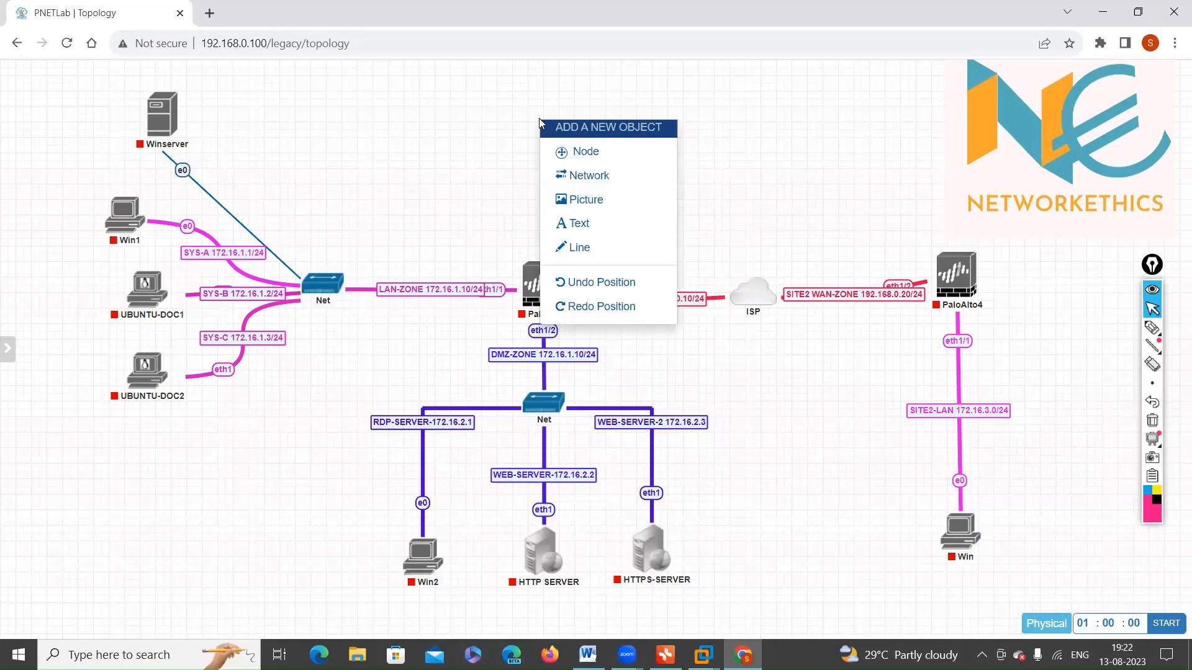
left_click(617, 160)
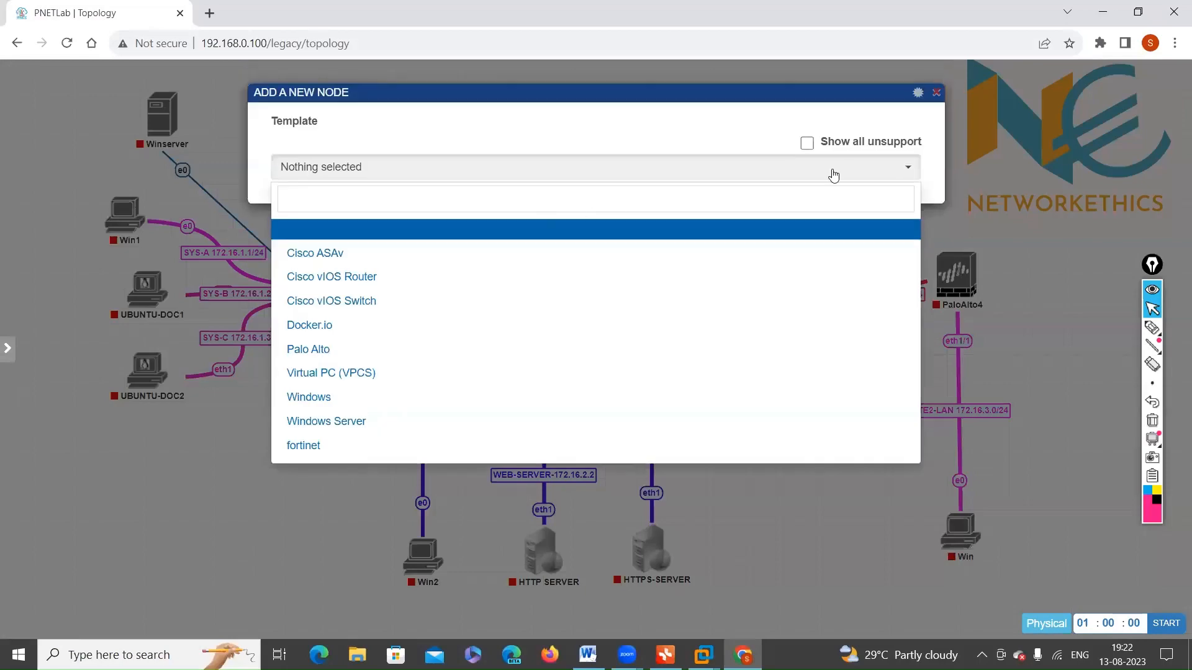
left_click(938, 91)
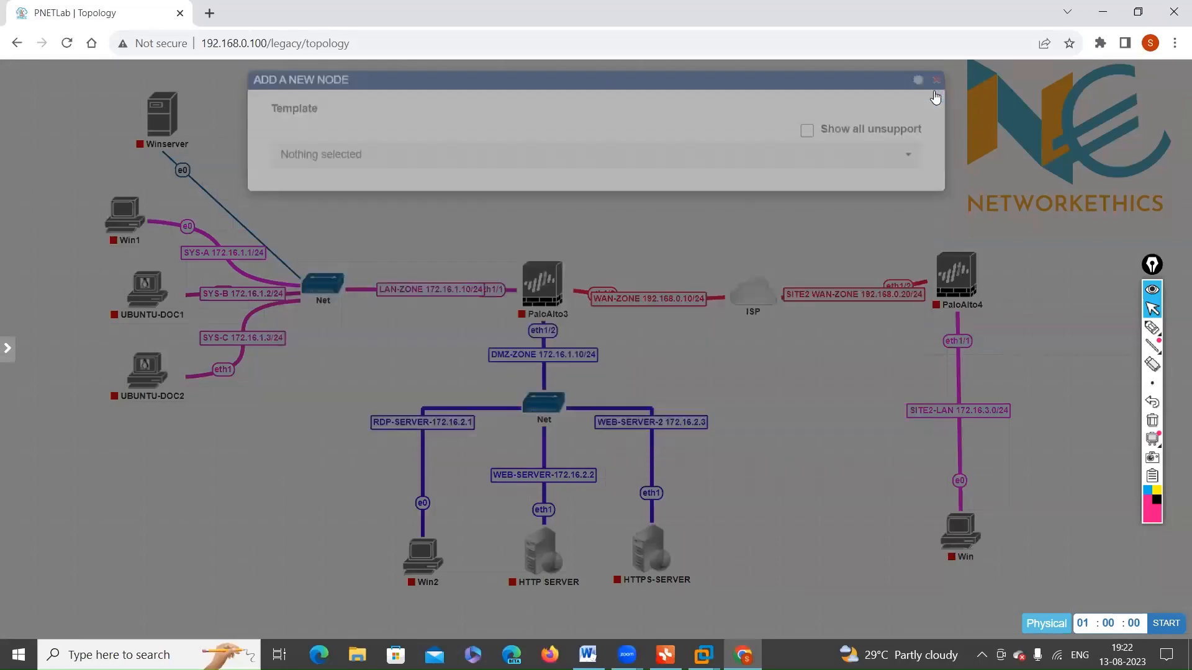
Step: Add a Management(Cloud0) network above PaloAlto3 and connect it to the firewall's mgmt interface
right_click(541, 124)
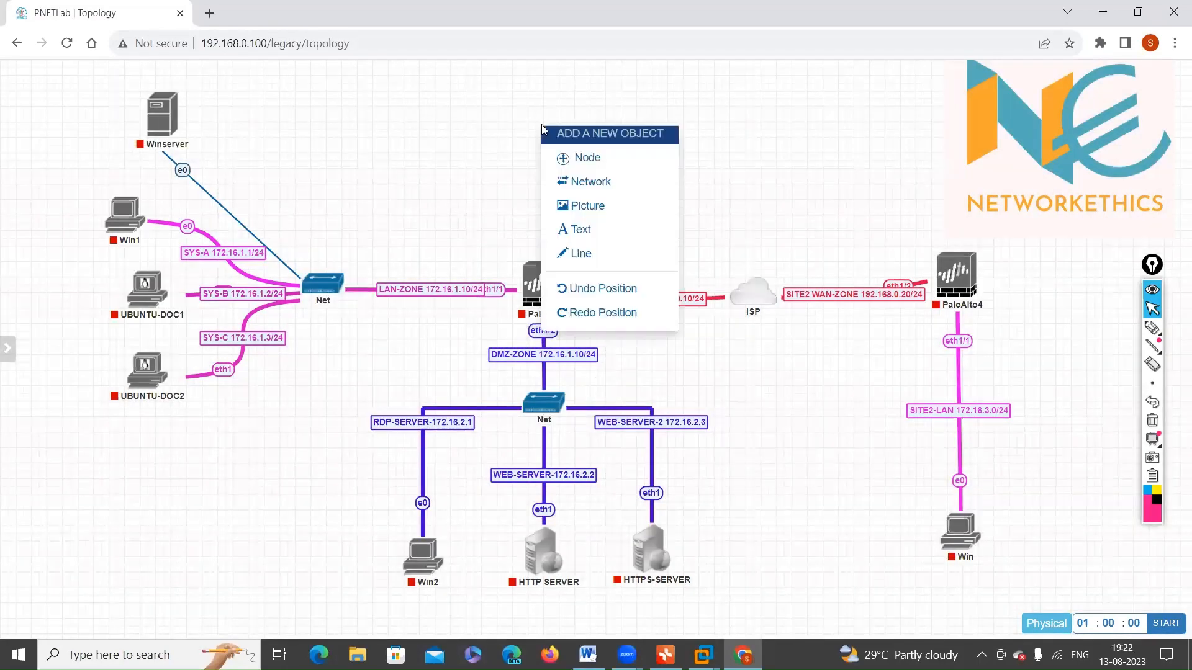
left_click(584, 182)
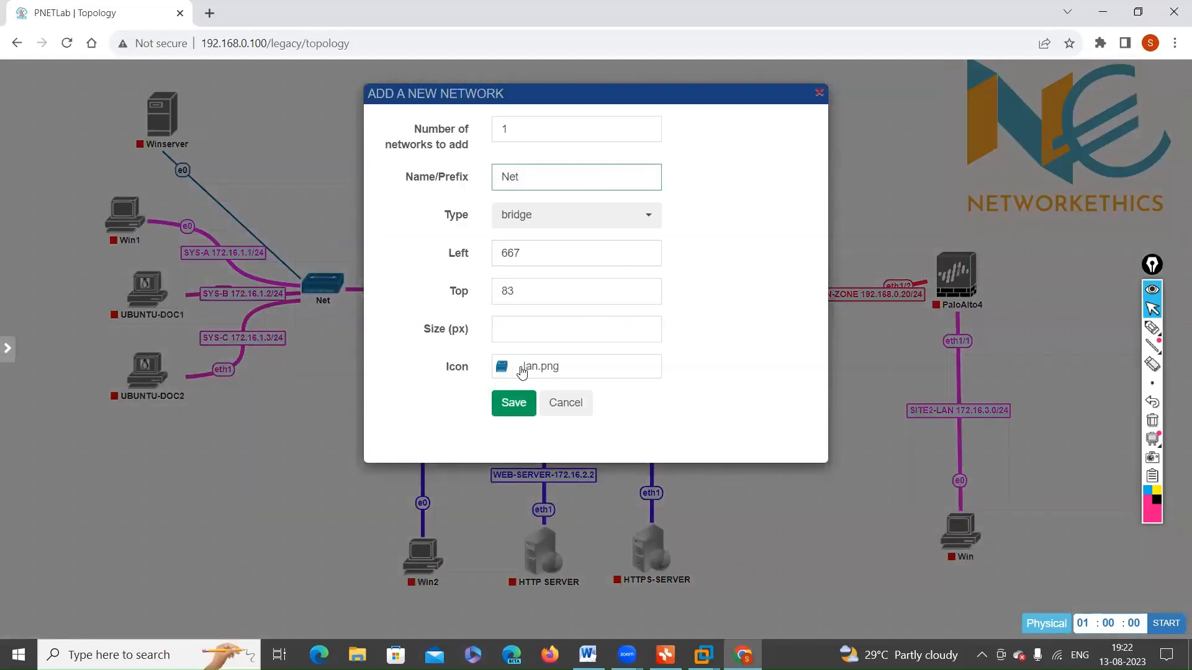
left_click(615, 223)
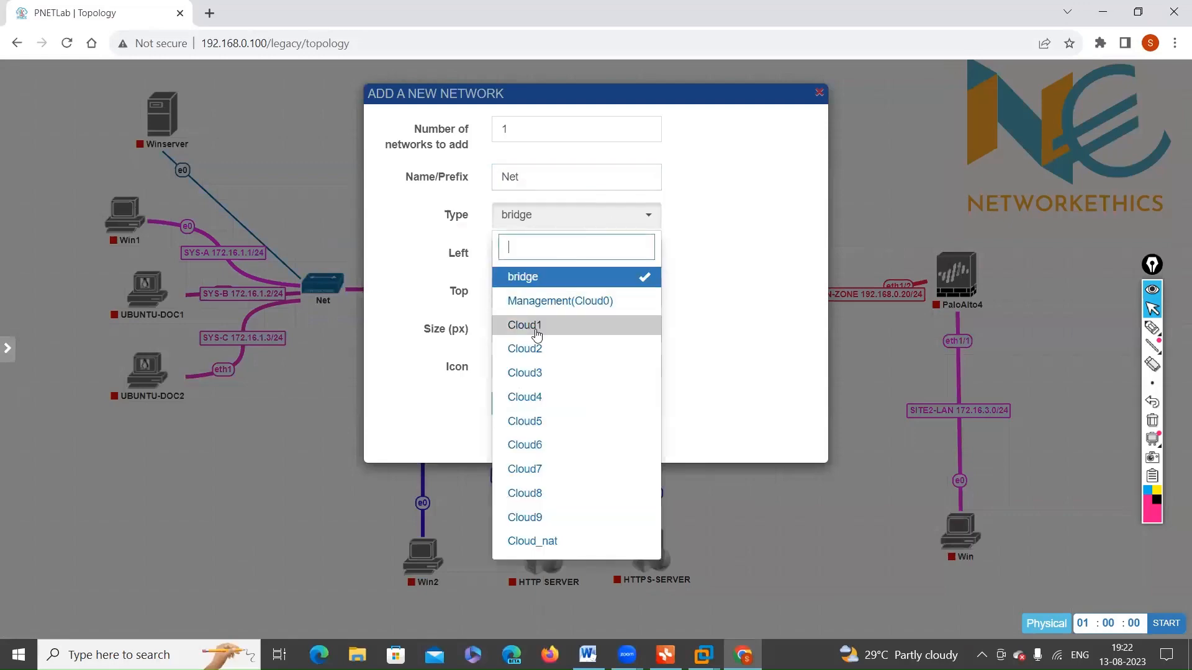
left_click(565, 303)
left_click(513, 405)
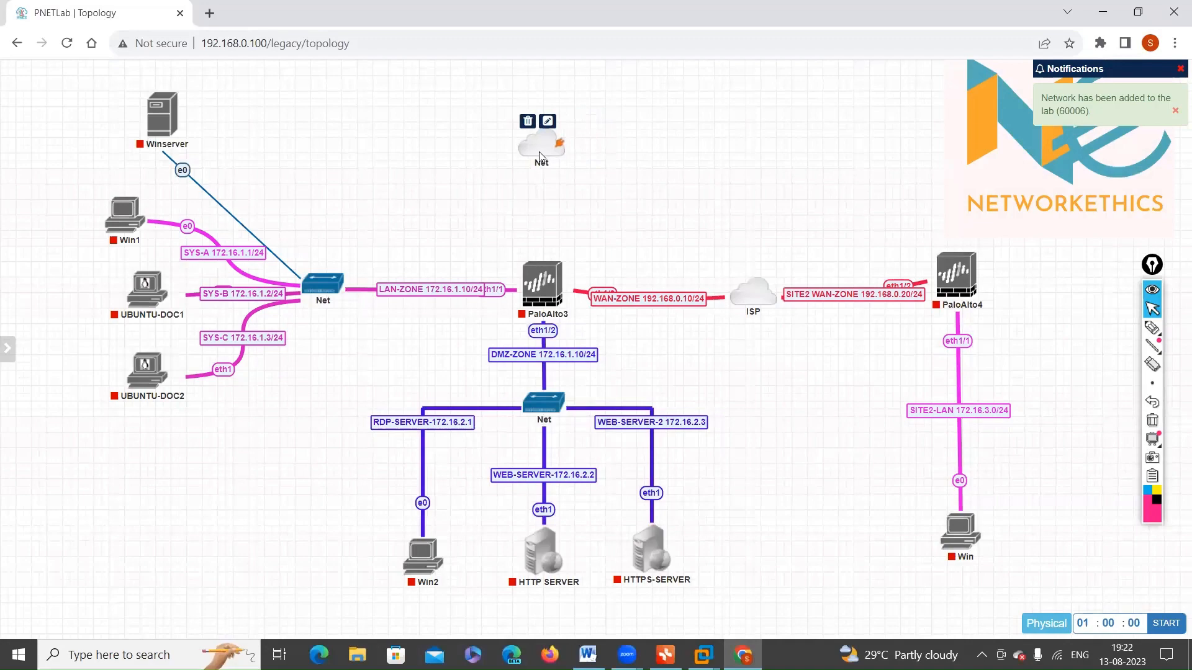
left_click_drag(555, 143, 543, 282)
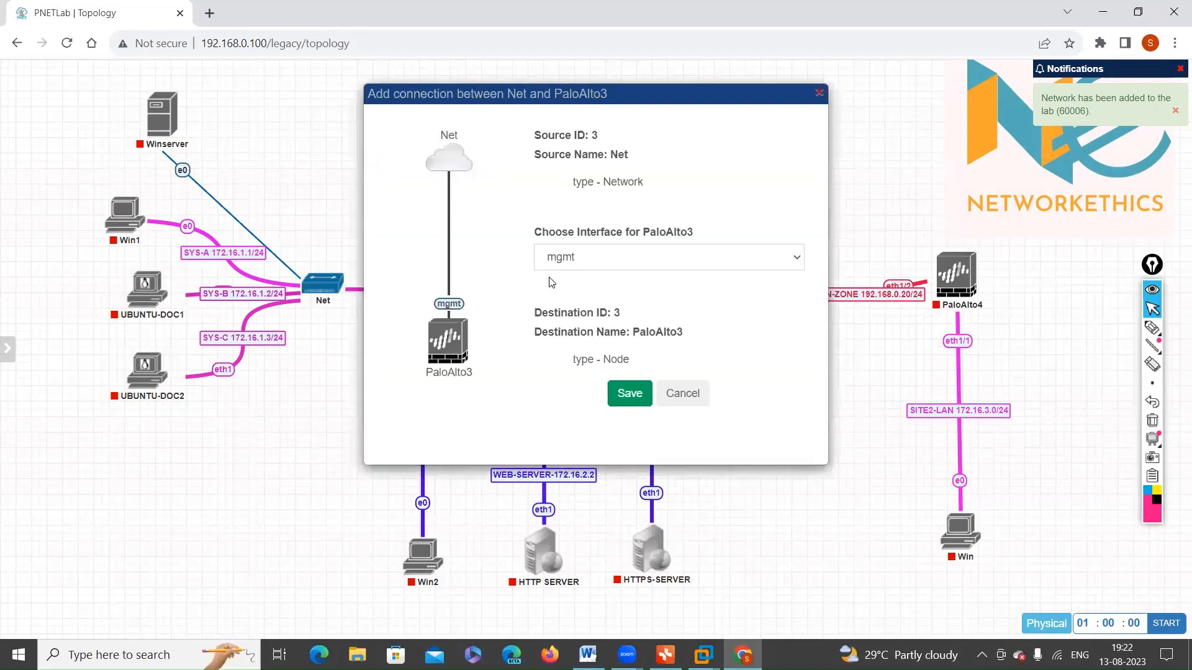
left_click(629, 394)
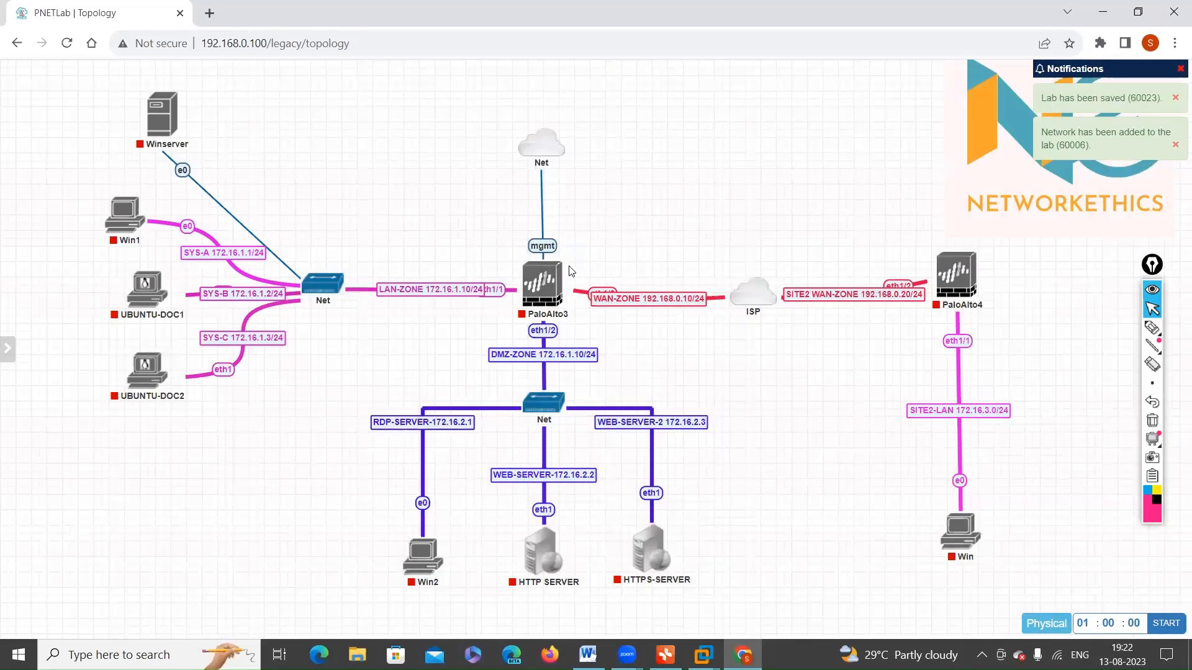
Step: Start the PaloAlto3 firewall node and the Win1 node
right_click(545, 282)
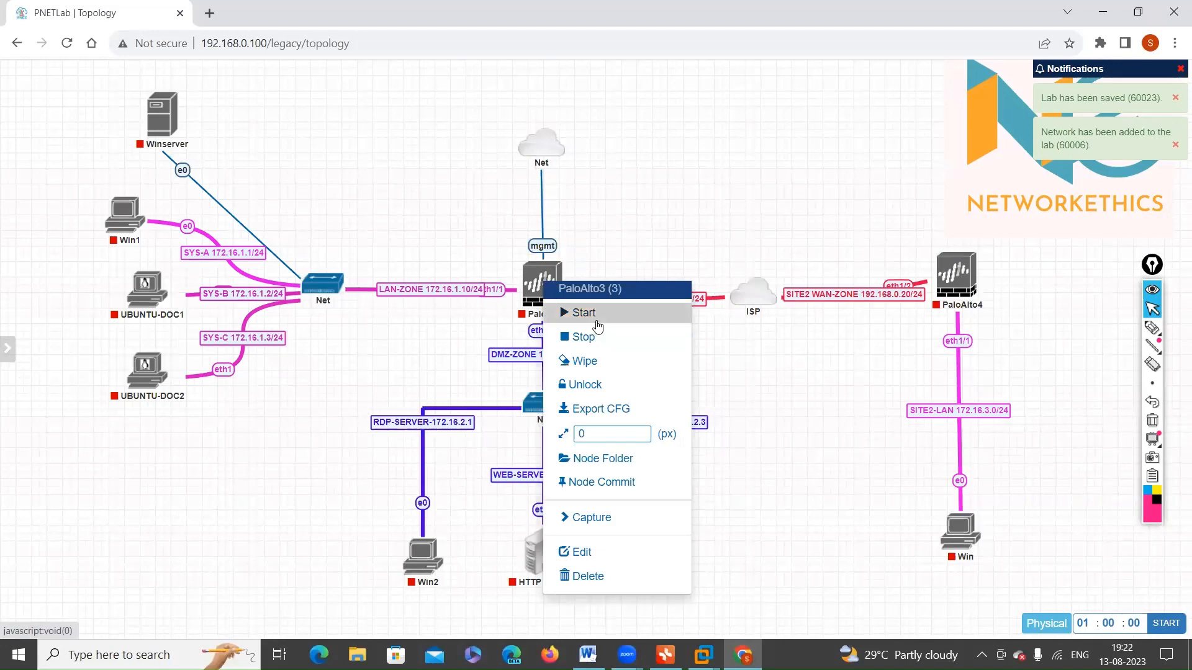
left_click(598, 324)
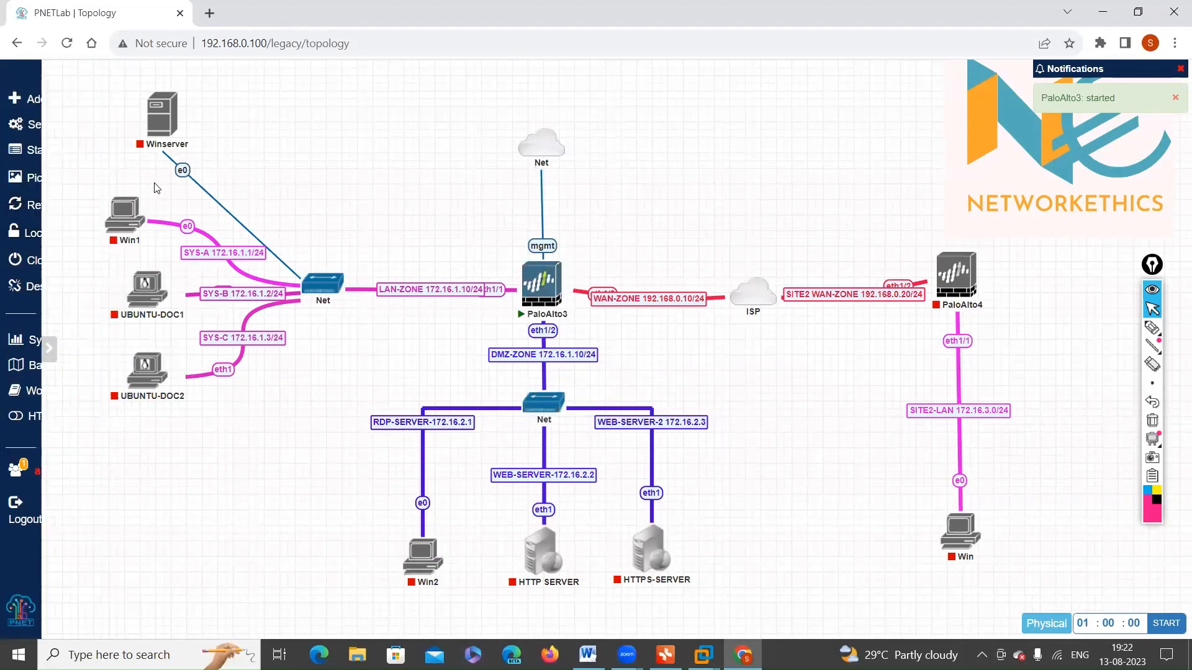
right_click(124, 214)
left_click(159, 242)
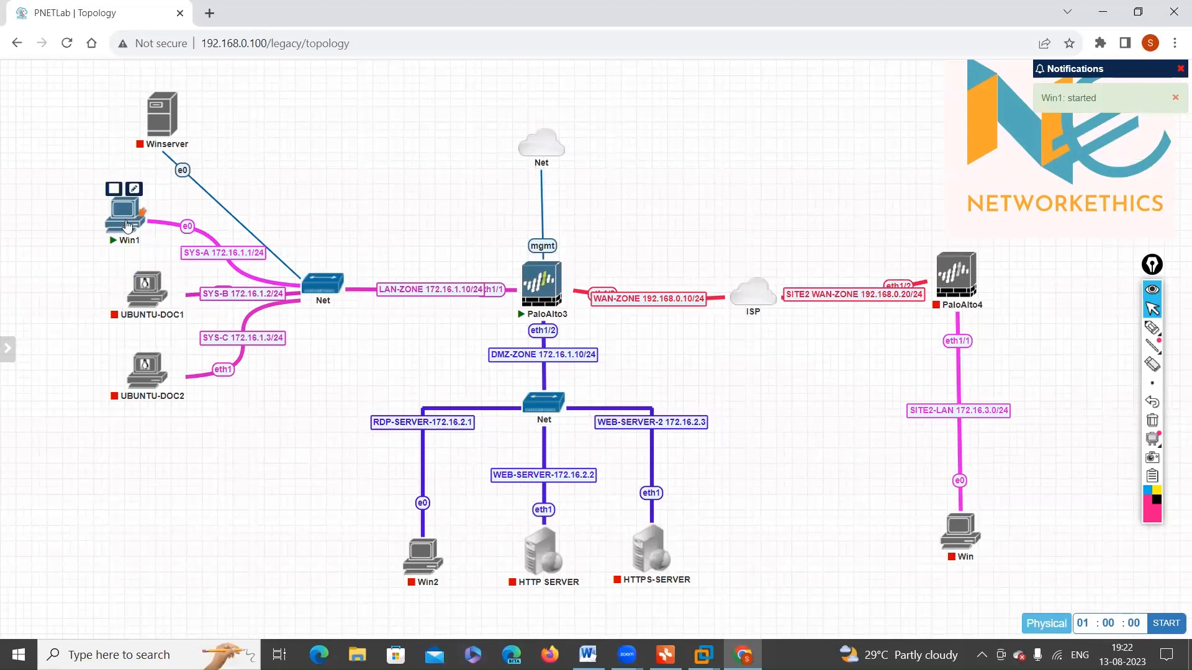
Step: Circle the eth1/1 and eth1/2 interfaces of PaloAlto3 with the annotation pen, and clear the marks
left_click(1150, 333)
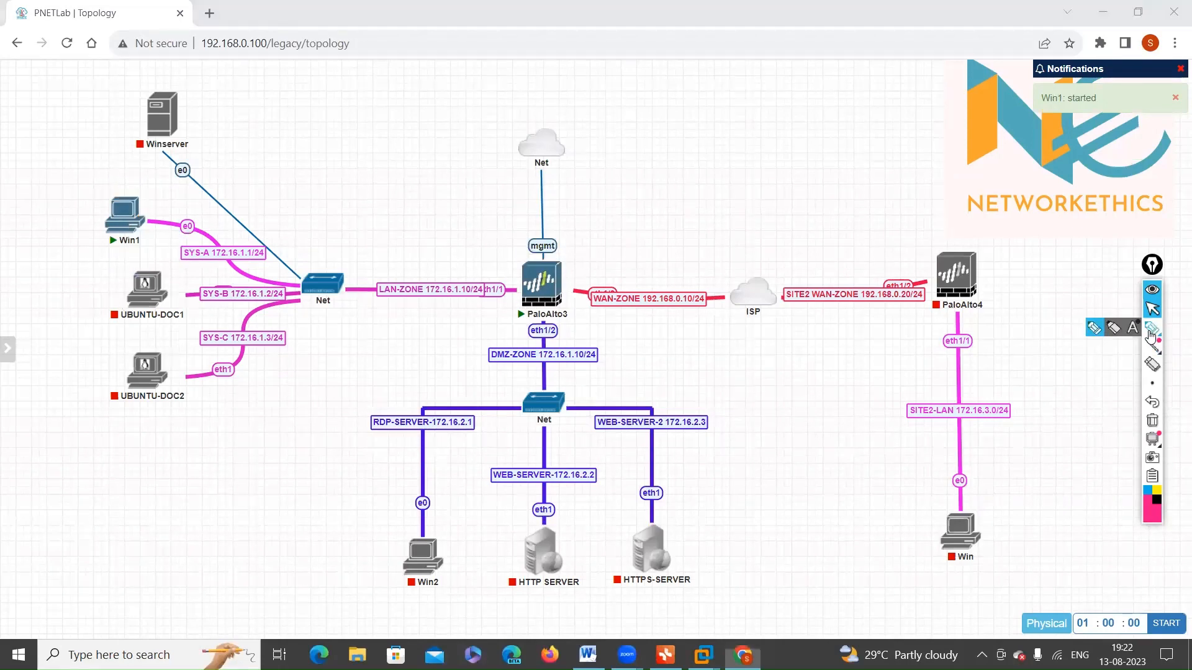
left_click(1150, 334)
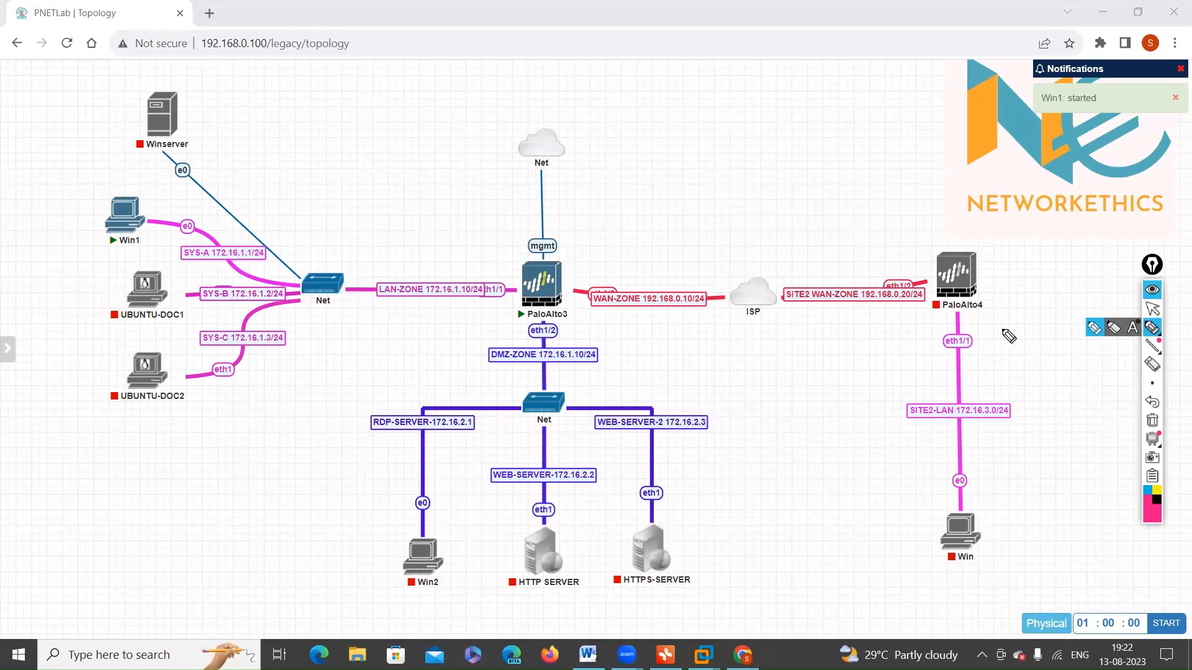
mouse_move(528, 285)
left_mouse_down()
mouse_move(484, 306)
mouse_move(534, 289)
mouse_move(532, 347)
mouse_move(591, 336)
mouse_move(568, 326)
left_mouse_up()
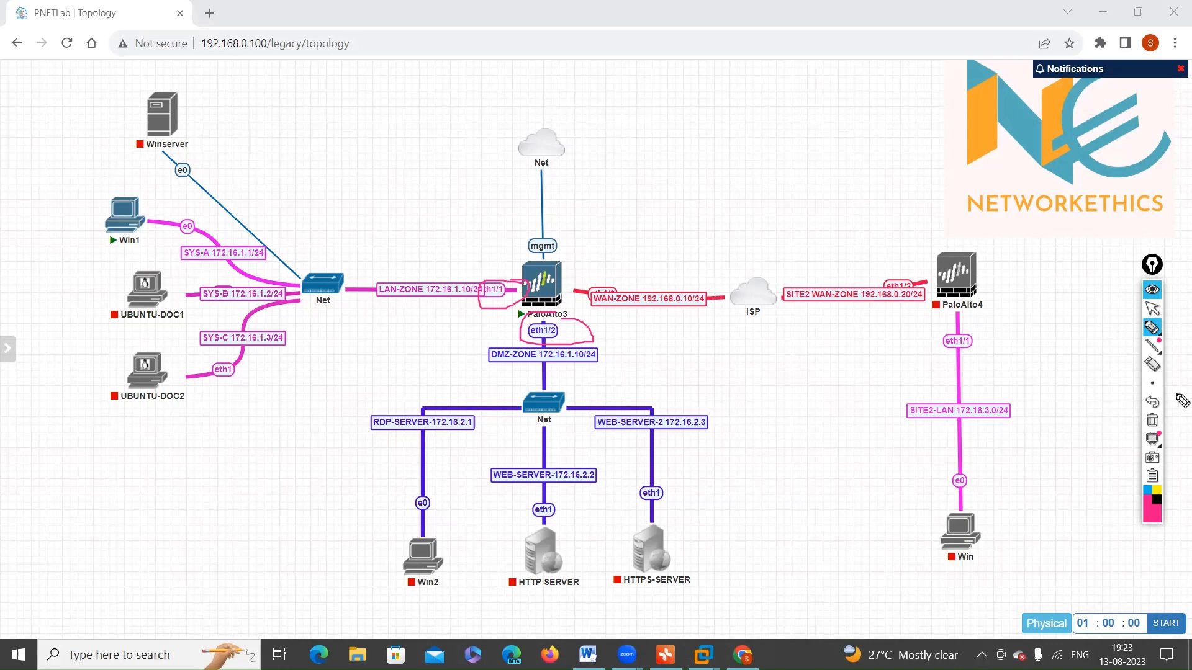
left_click(1149, 418)
left_click(1152, 308)
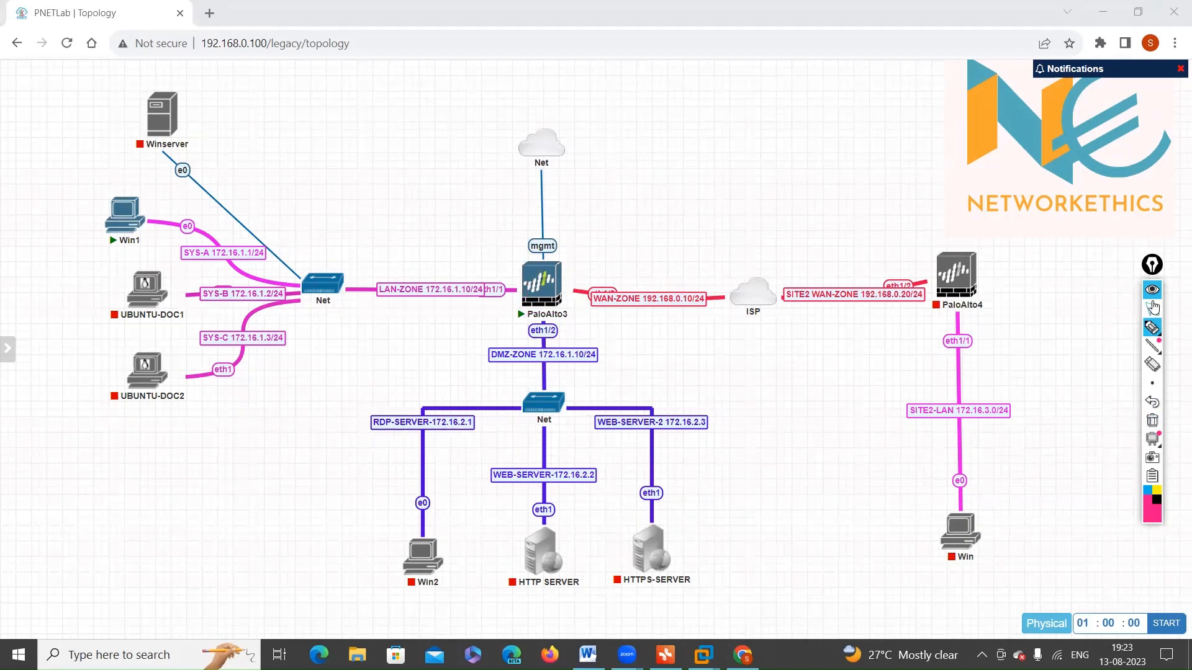
Step: Open the PaloAlto3 console through ultravnc_wrapper and return to the topology
left_click(546, 298)
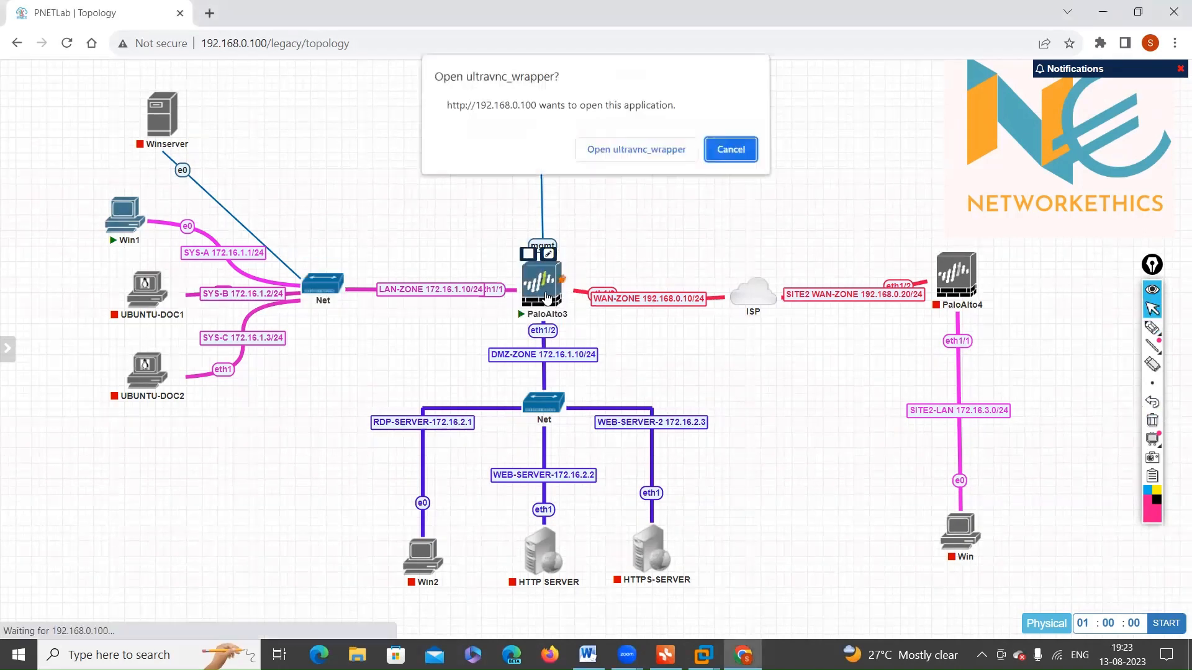
left_click(611, 149)
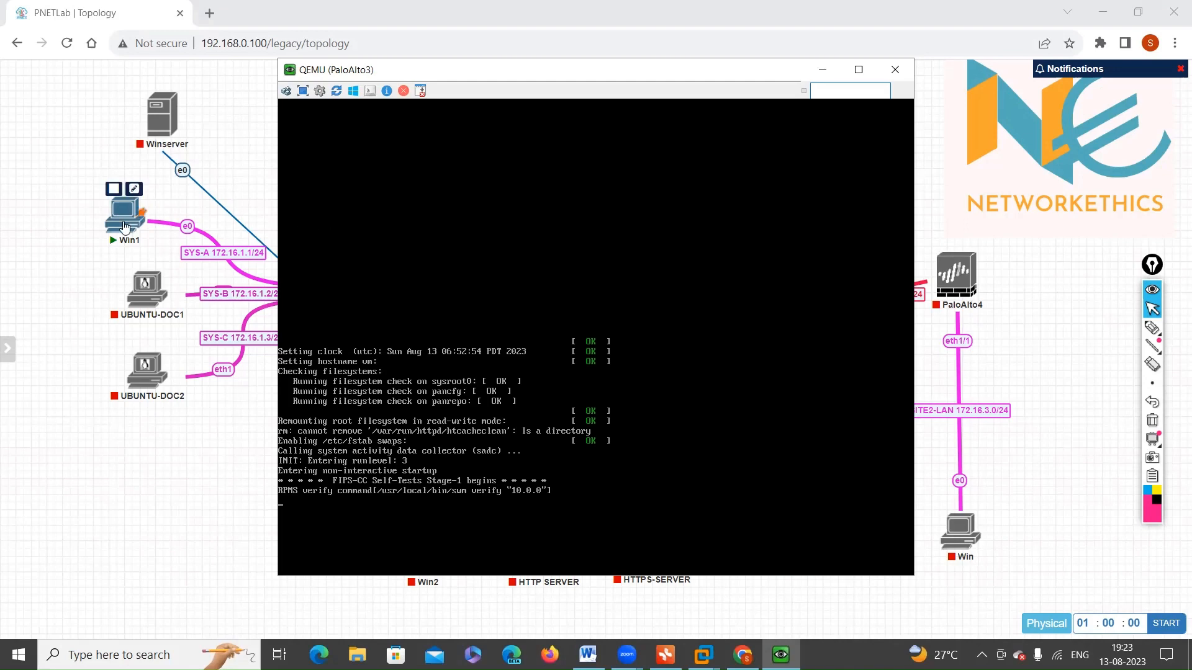
left_click(74, 224)
Step: Start the Win2 node in the DMZ zone
mouse_move(135, 227)
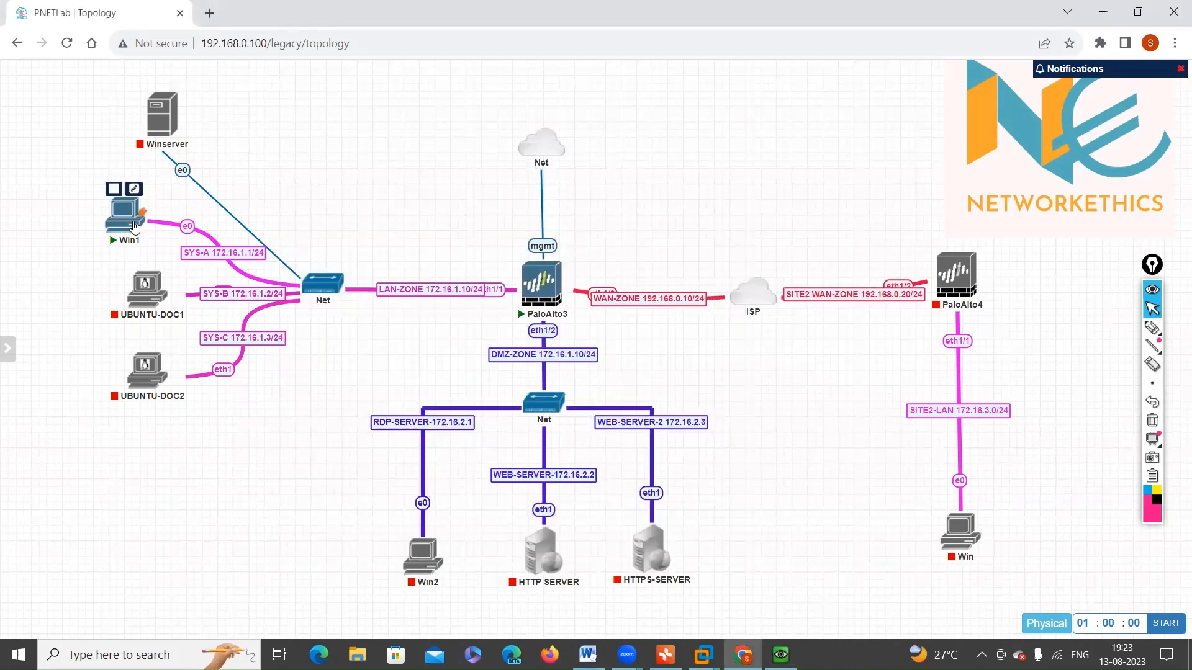
right_click(419, 559)
left_click(455, 354)
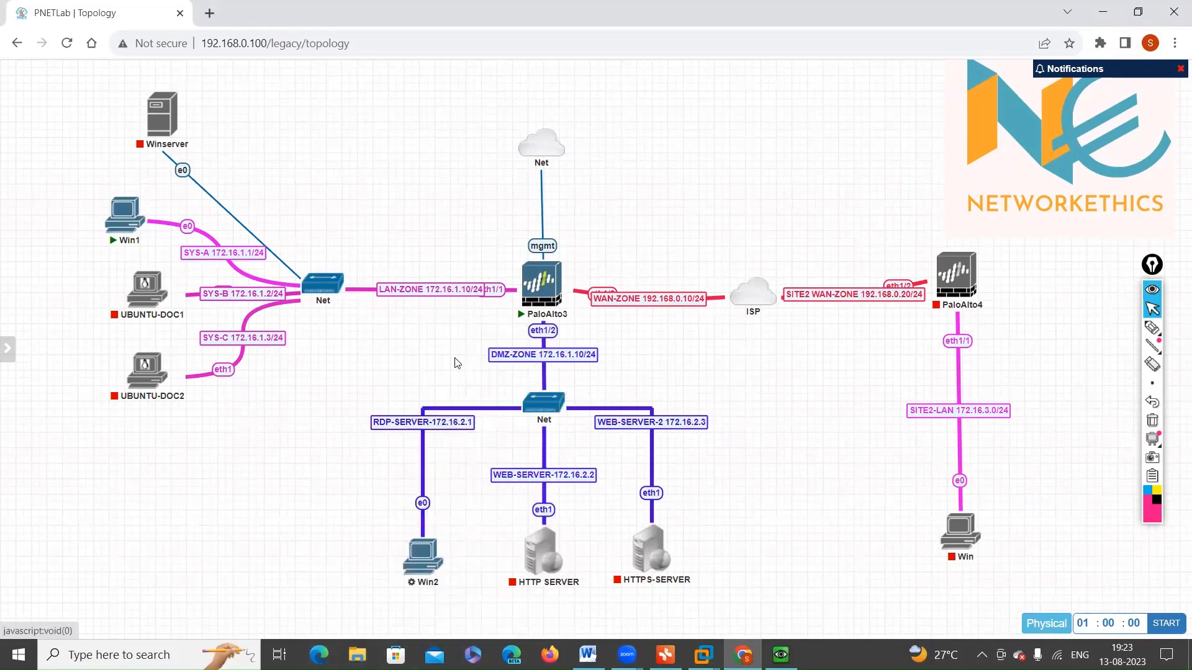
Step: Open the consoles of the Win1 and Win2 nodes through ultravnc_wrapper
left_click(124, 216)
left_click(622, 150)
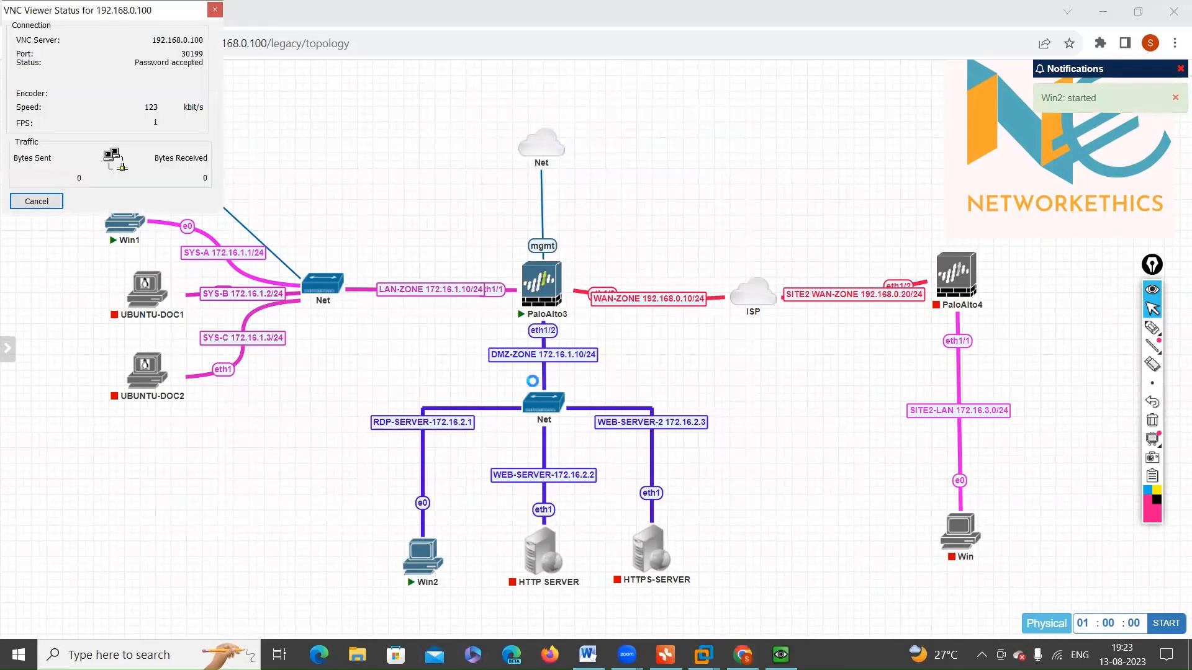
left_click(941, 621)
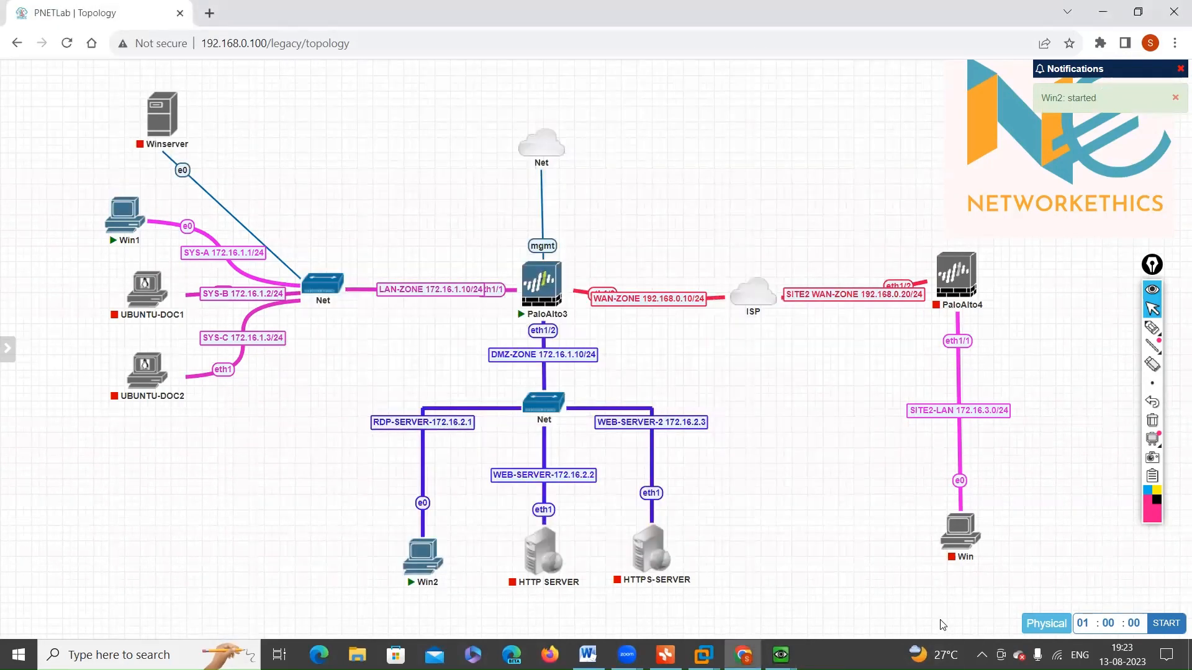
left_click(410, 565)
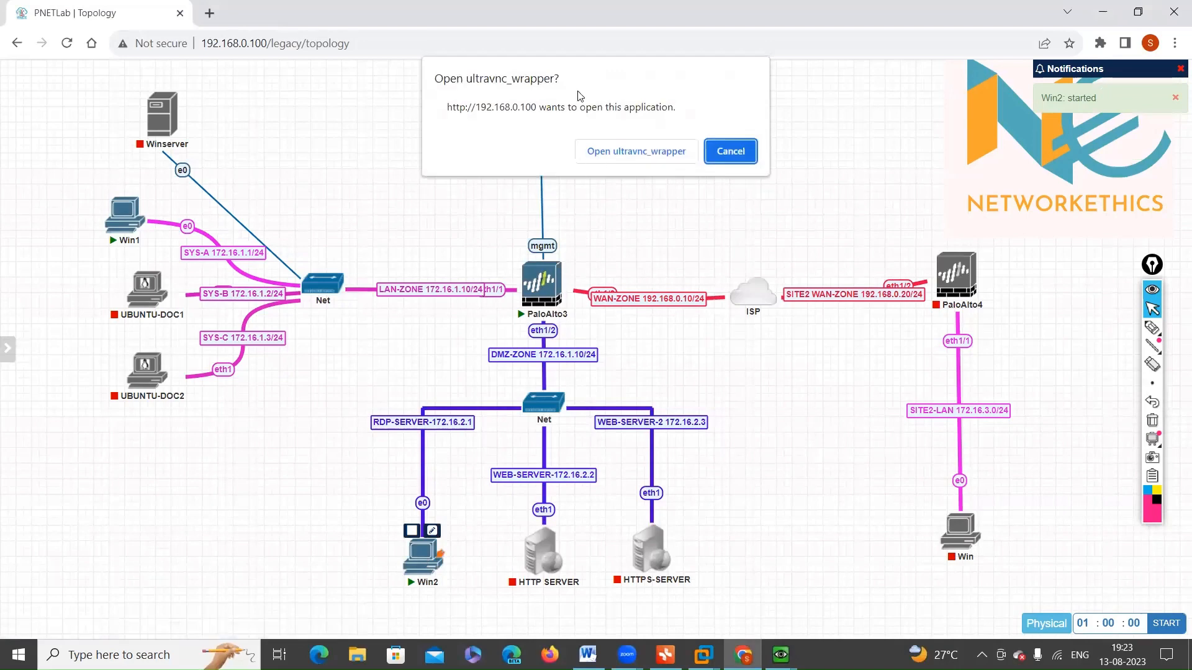
left_click(608, 159)
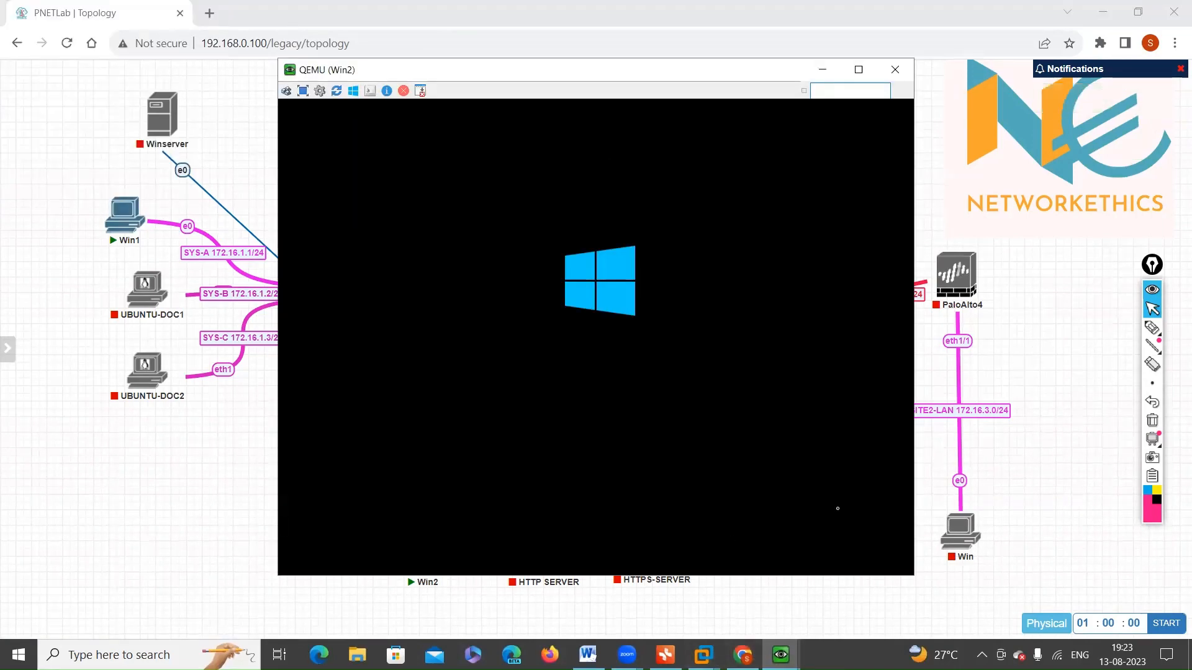
Step: Minimise the Win2 console and handwrite a short note above the ISP cloud with the annotation pen, with "IP" on its second line
left_click(496, 44)
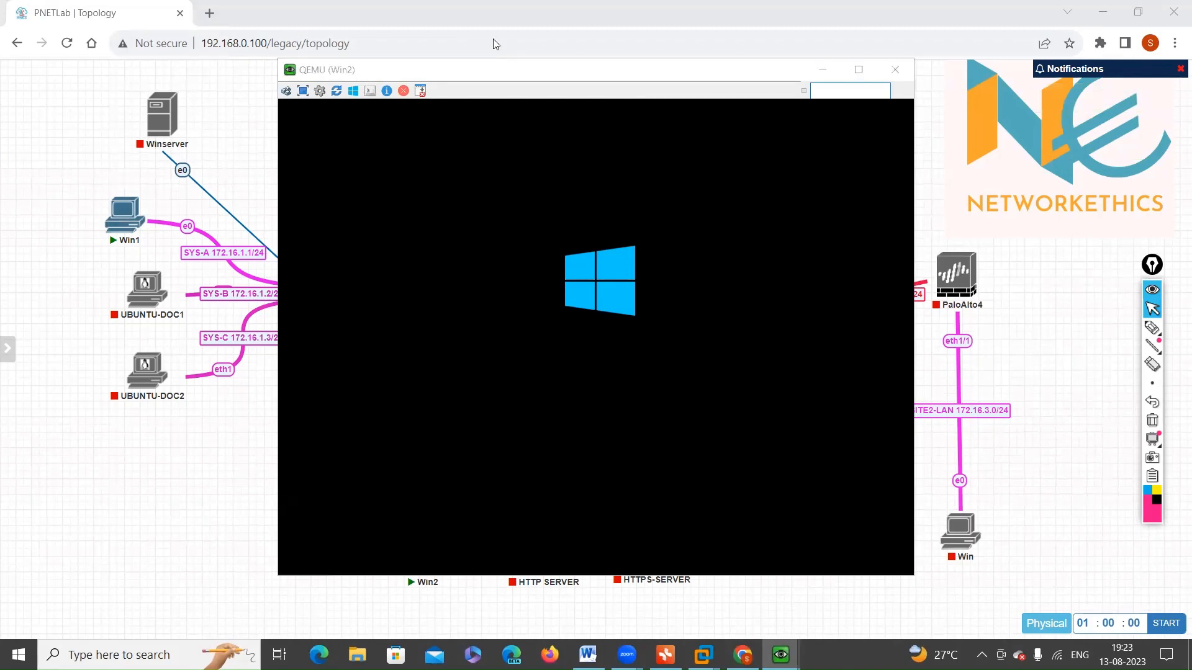
left_click(823, 69)
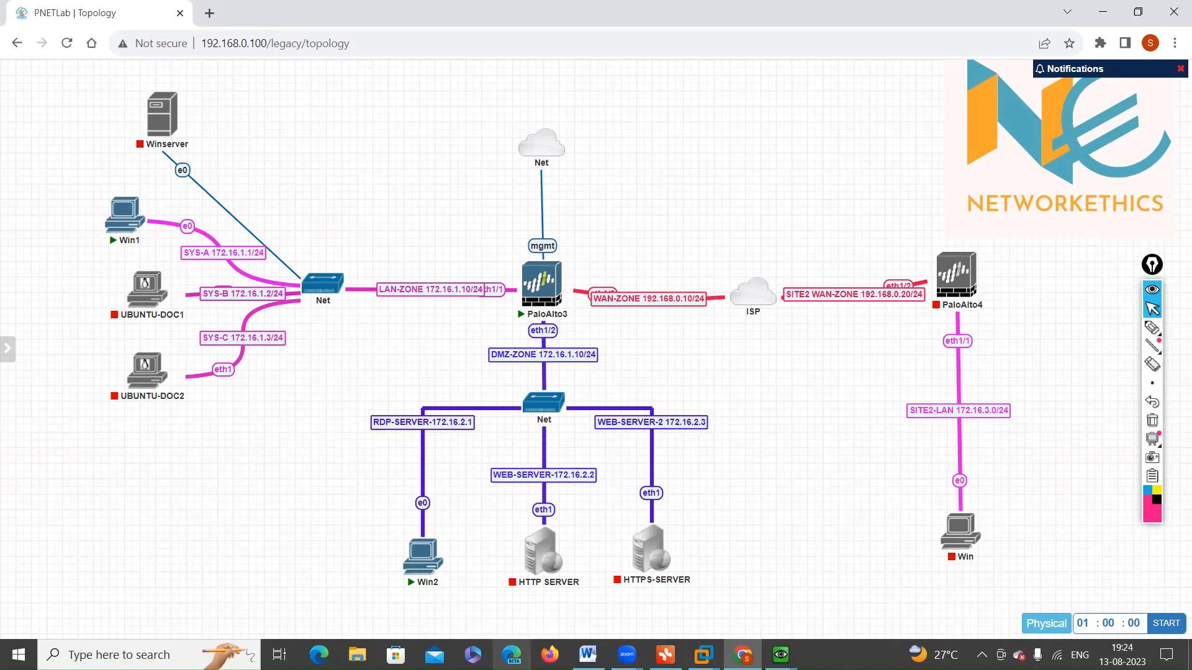
left_click(1152, 328)
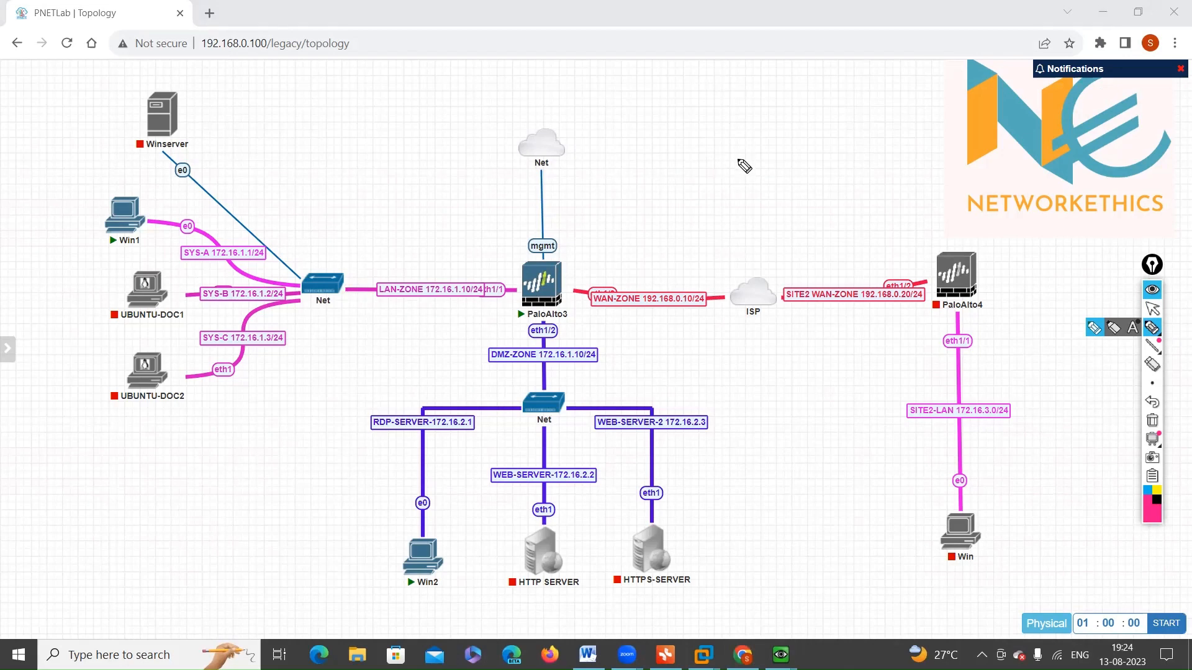
mouse_move(745, 166)
left_mouse_down()
mouse_move(843, 163)
mouse_move(848, 149)
left_mouse_up()
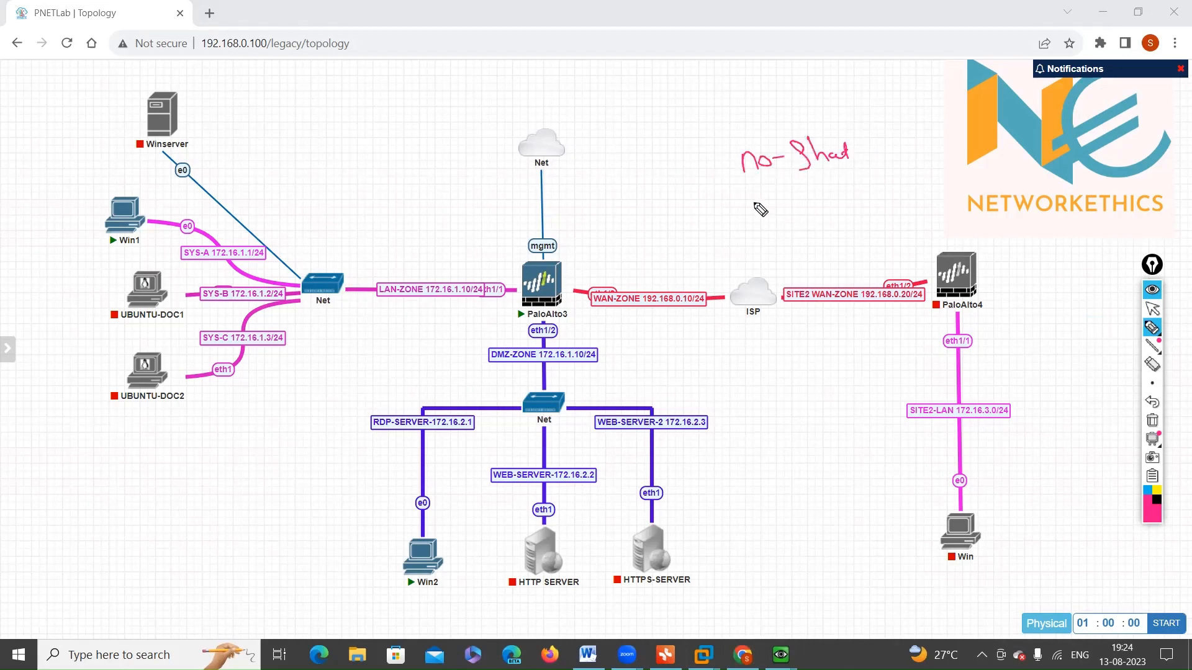
left_click_drag(753, 196, 761, 215)
left_click_drag(763, 216, 796, 201)
Step: Circle eth1/1 and eth1/2 on PaloAlto3, mark the firewall and the handwritten note, and clear all pen marks from the topology
mouse_move(519, 280)
left_mouse_down()
mouse_move(500, 289)
mouse_move(550, 340)
mouse_move(539, 318)
mouse_move(529, 335)
left_mouse_up()
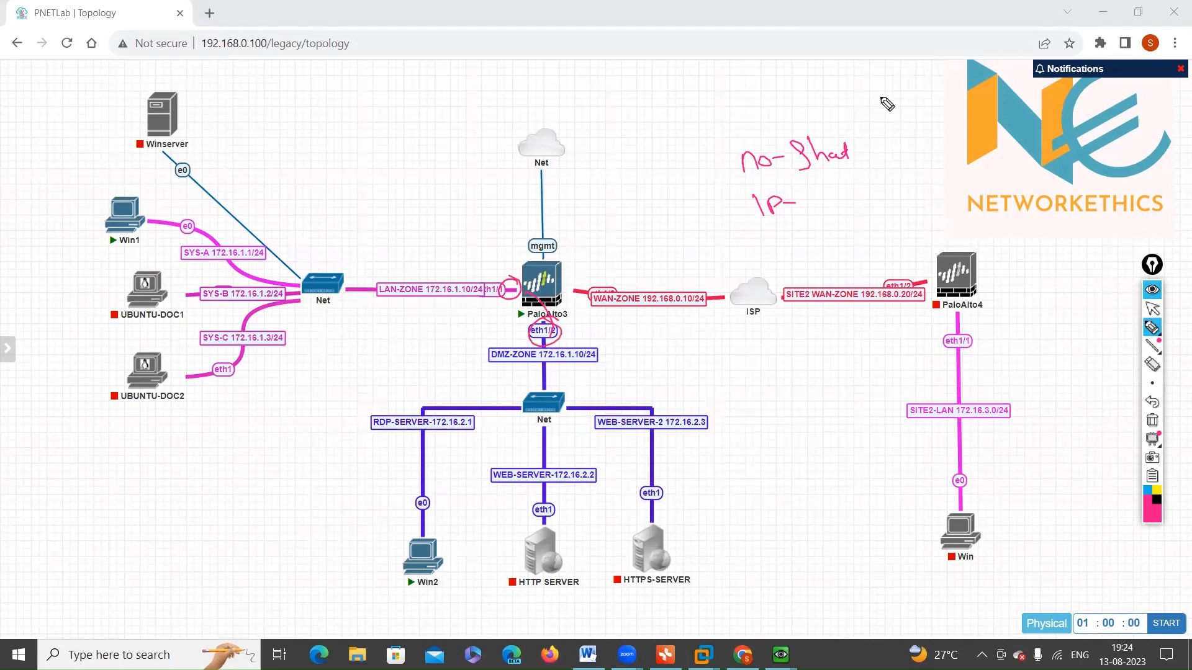
left_click_drag(886, 78, 888, 98)
mouse_move(680, 171)
left_mouse_down()
mouse_move(709, 164)
mouse_move(720, 181)
left_mouse_up()
left_click_drag(522, 304, 575, 276)
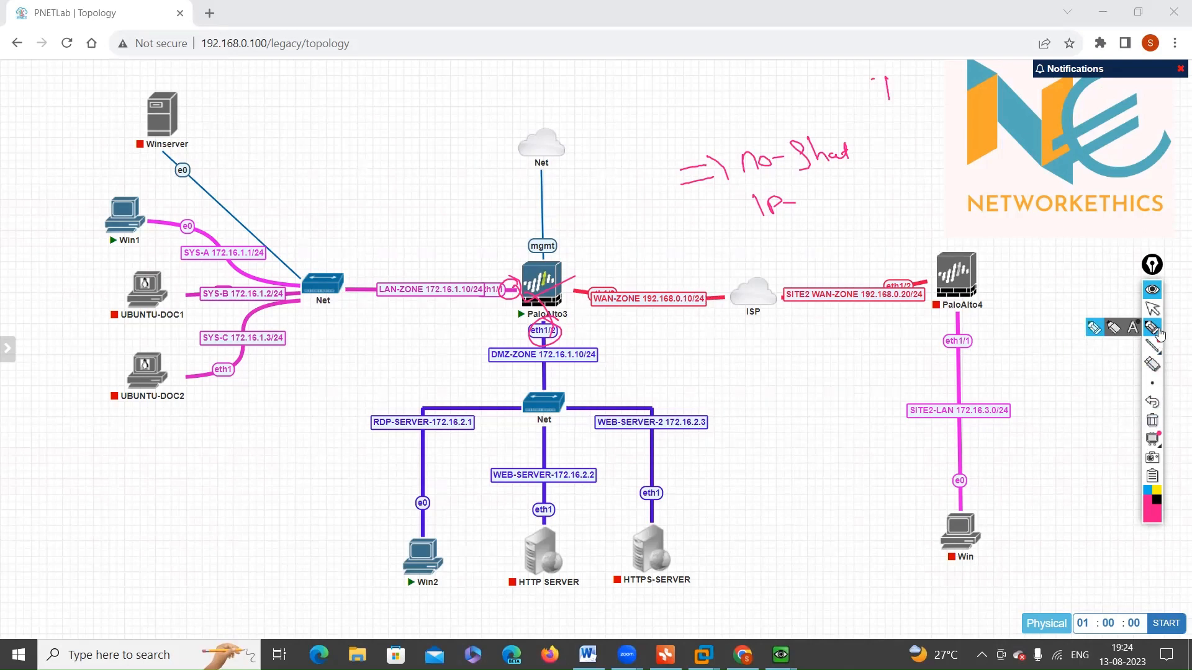
left_click(1152, 309)
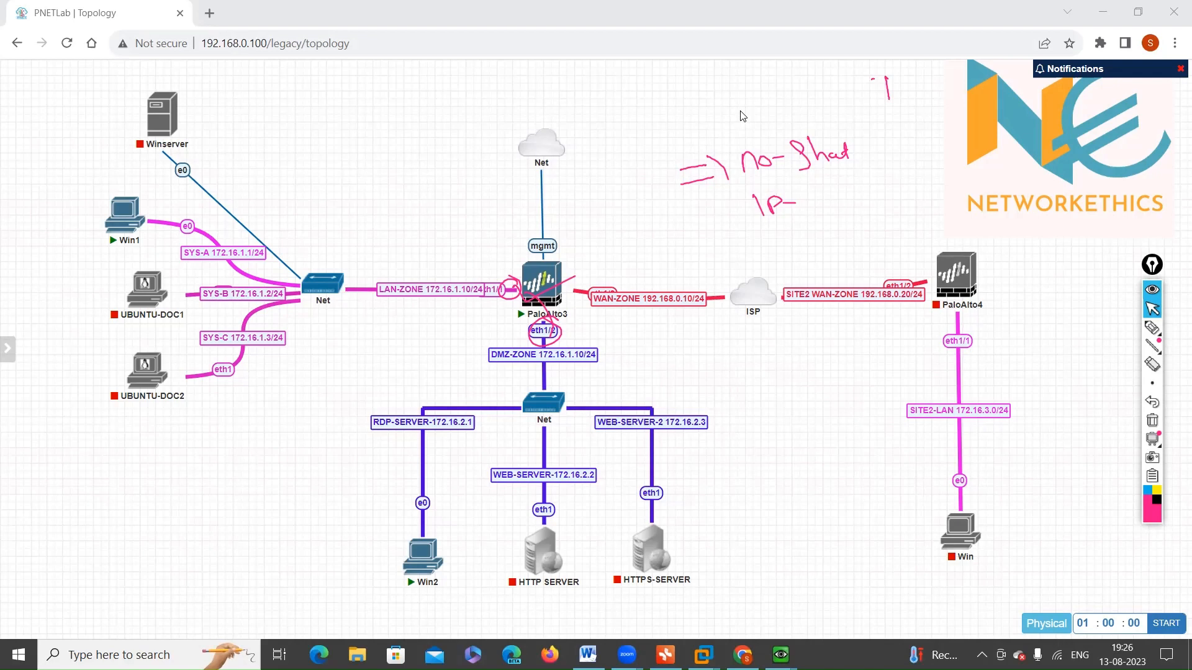
left_click(1150, 422)
mouse_move(1157, 377)
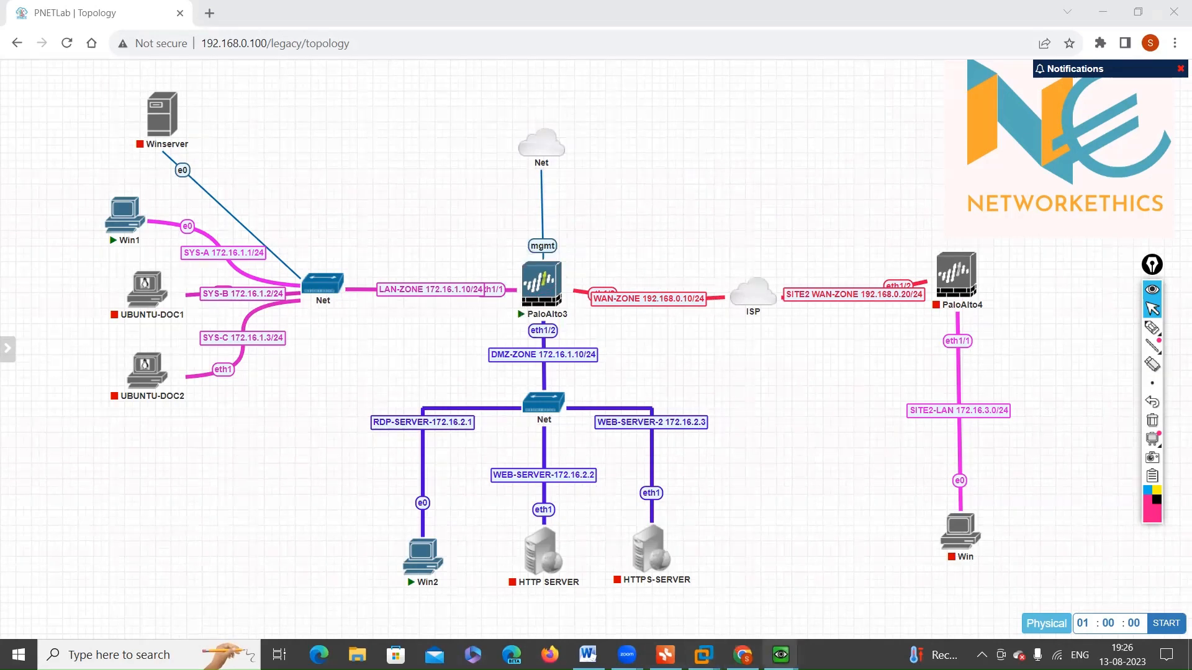
Step: Check the boot progress of PaloAlto3 in its open console and return to the topology
mouse_move(780, 655)
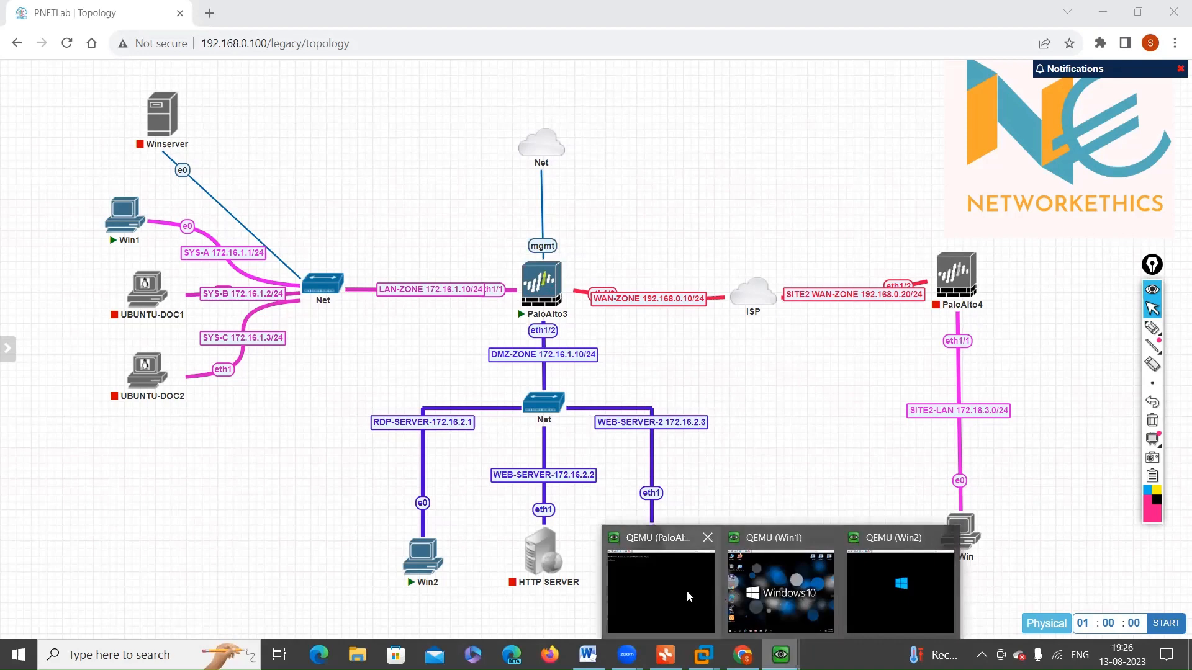
left_click(652, 594)
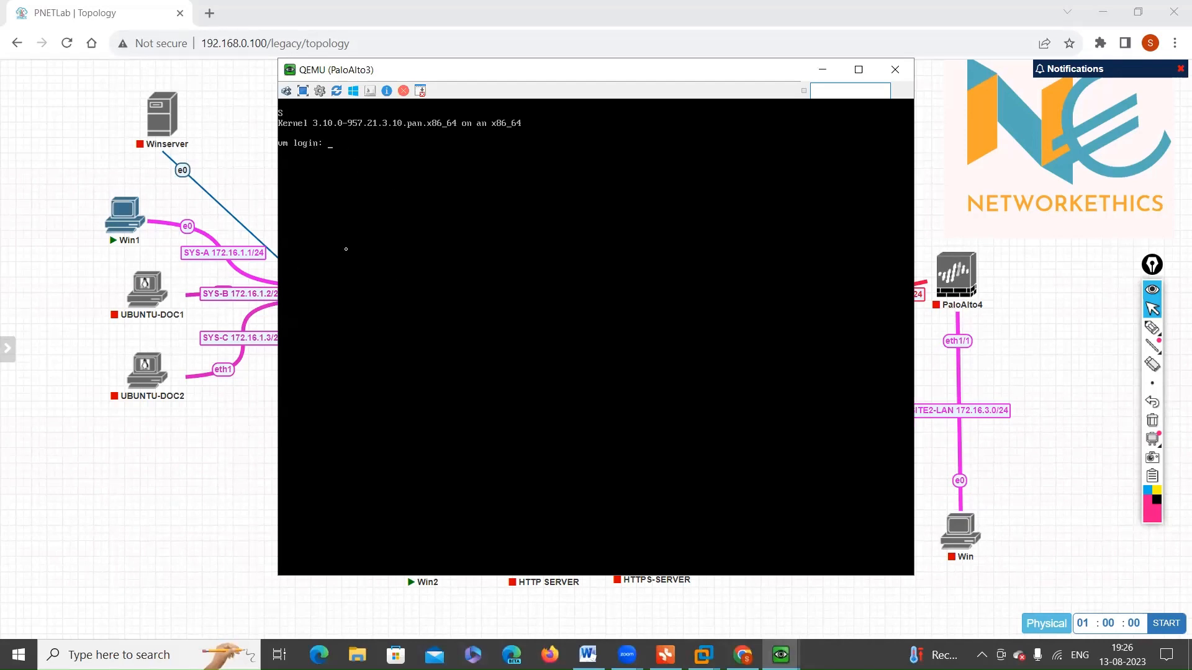
left_click(229, 481)
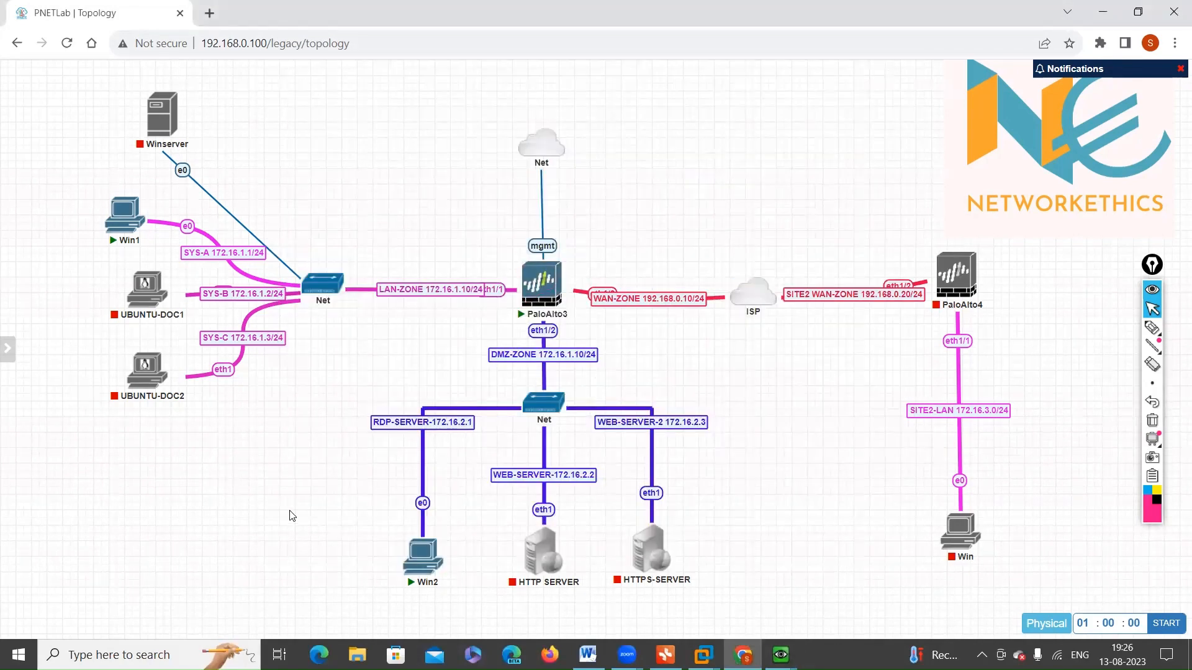
Step: Switch to the Win2 console and open a Command Prompt there, closing the duplicate Command Prompt window
left_click(111, 226)
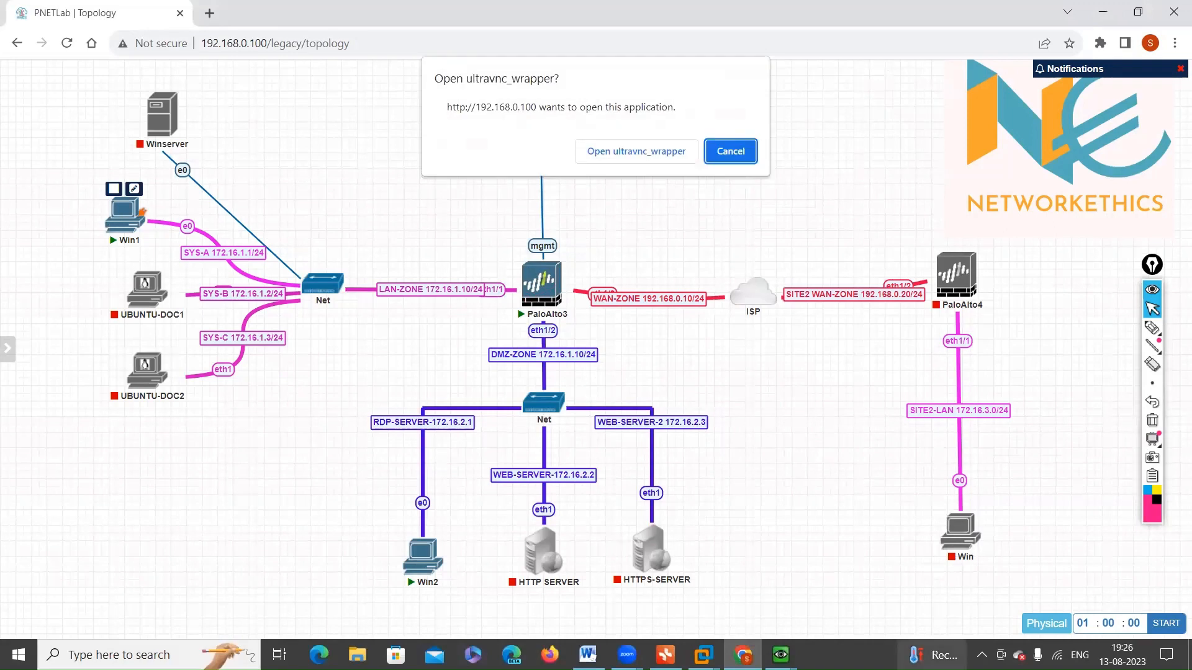
left_click(779, 642)
left_click(867, 598)
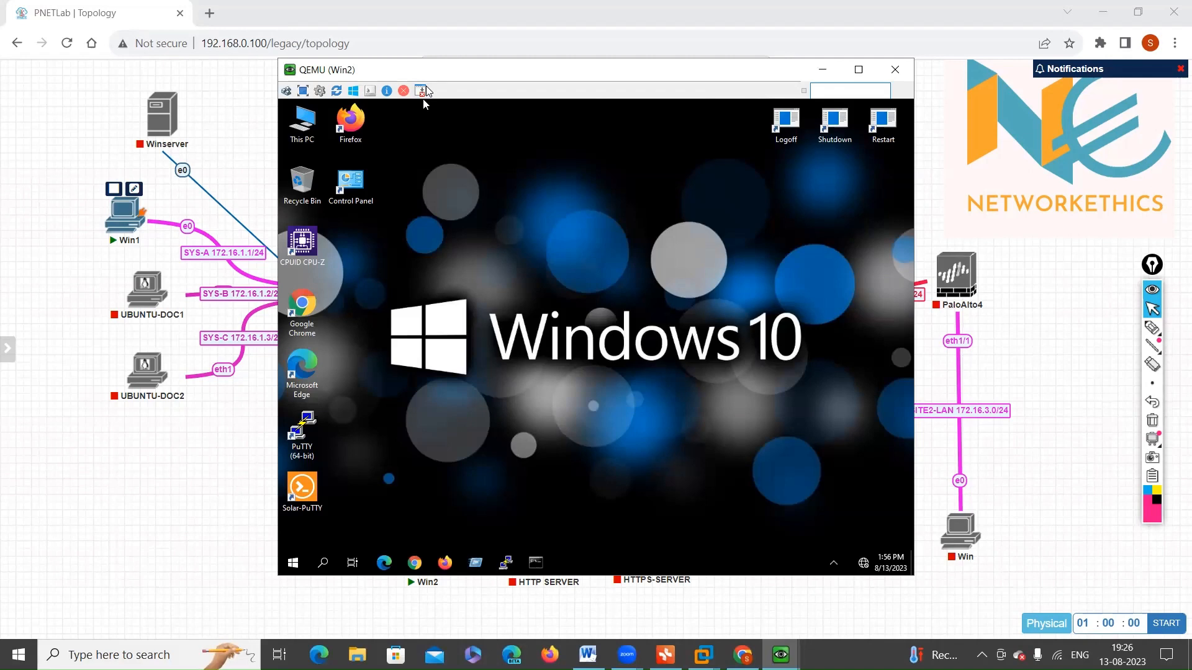
left_click_drag(426, 90, 527, 78)
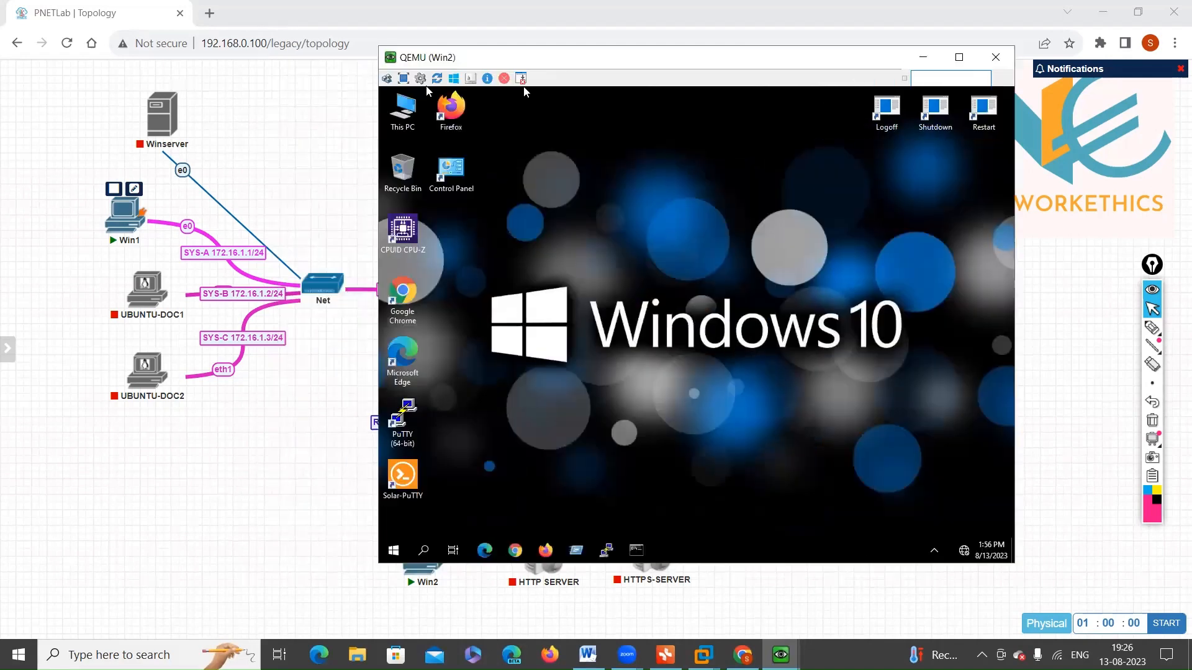
left_click(639, 551)
left_click(642, 553)
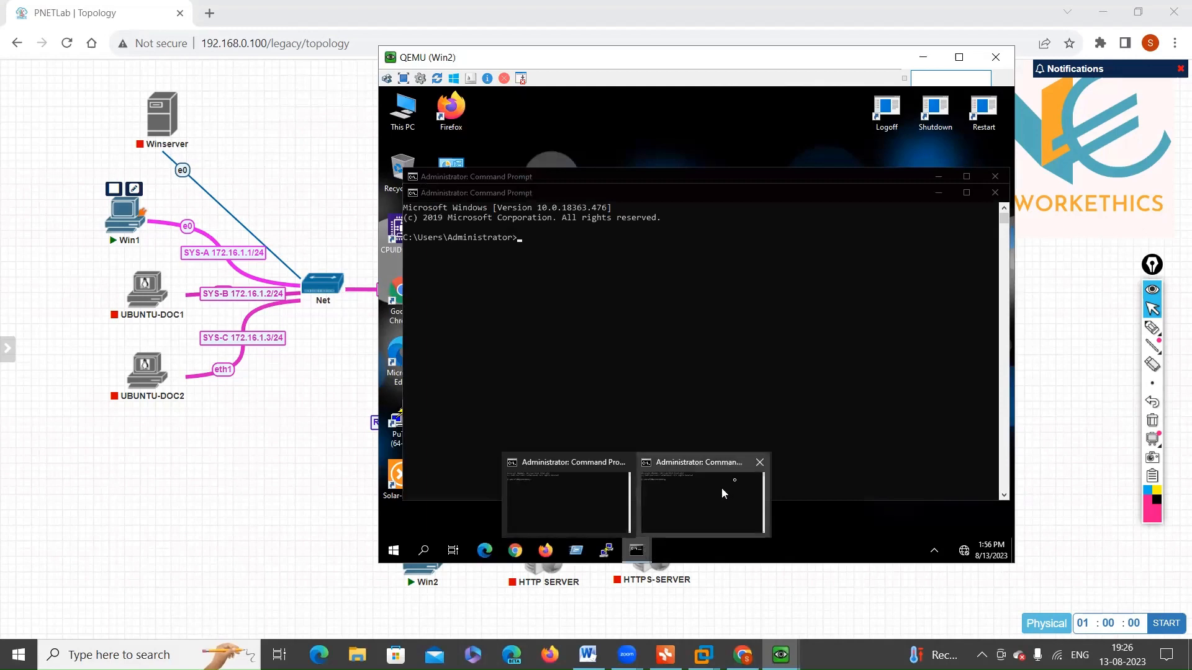
left_click(760, 462)
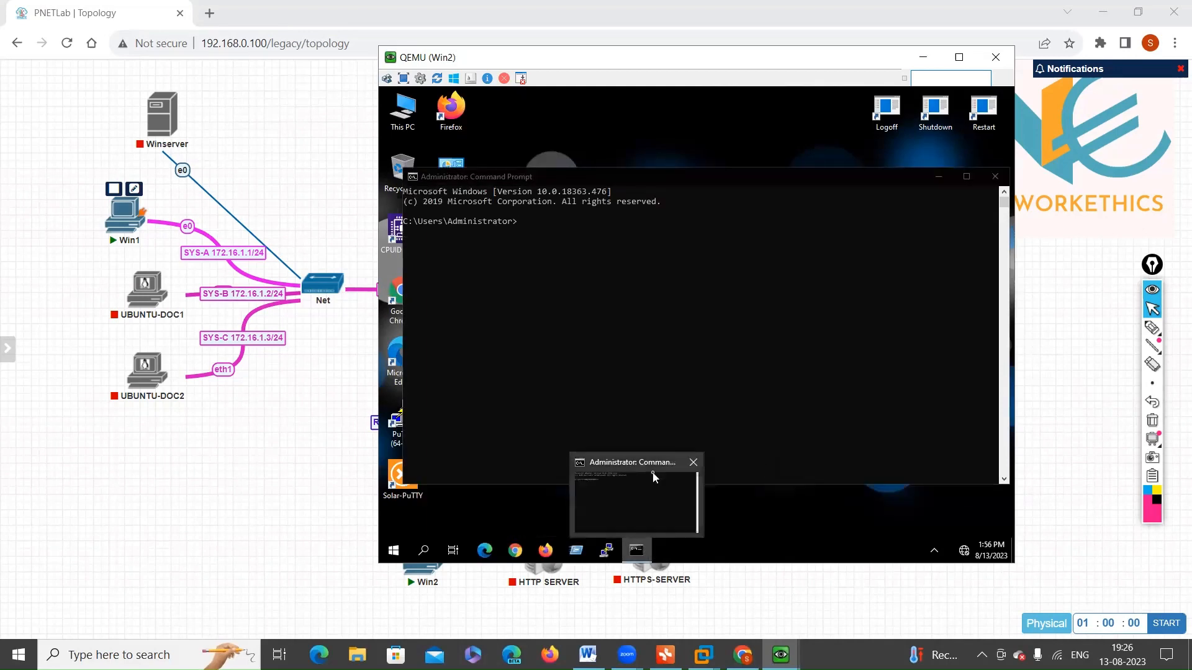
Step: Run ncpa.cpl in the Win2 Command Prompt to open Network Connections
left_click(549, 303)
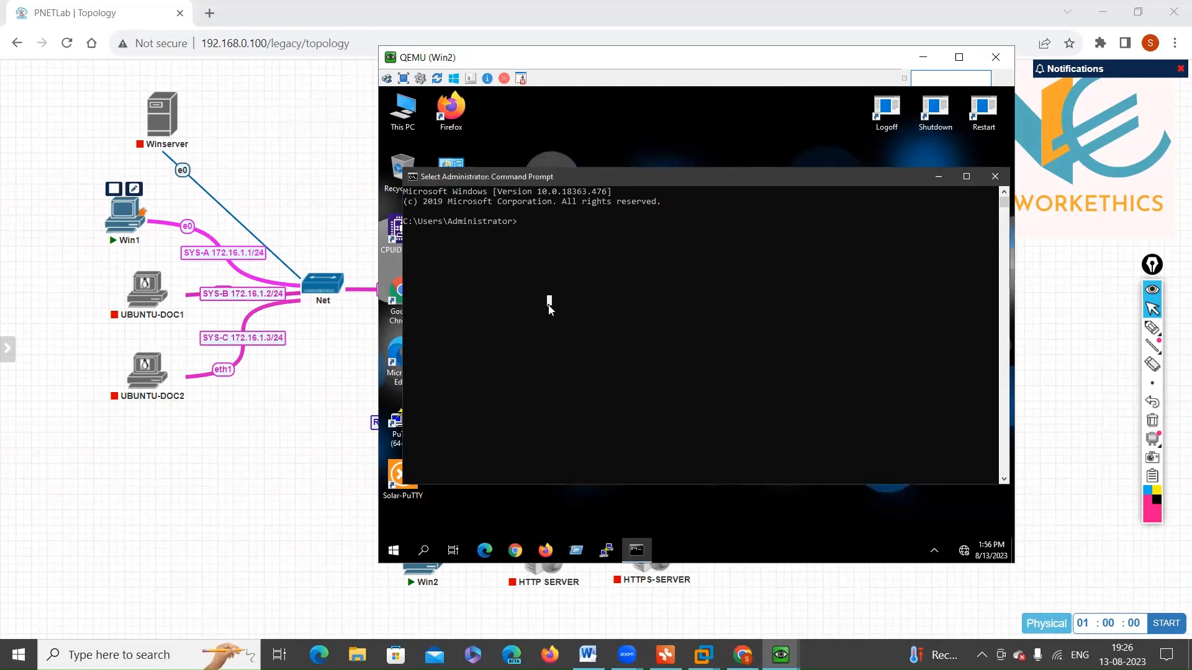
key("Return")
key("Return")
key("Return")
key("Return")
type("i")
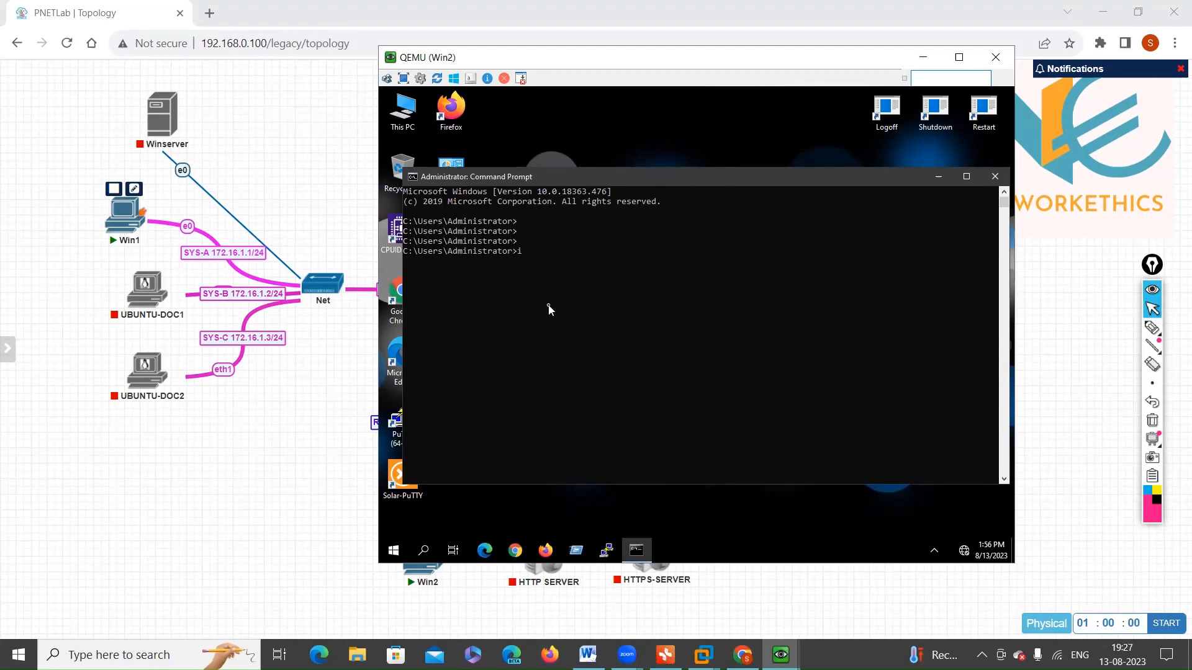
key("BackSpace")
type("ncpa.cpl")
key("Return")
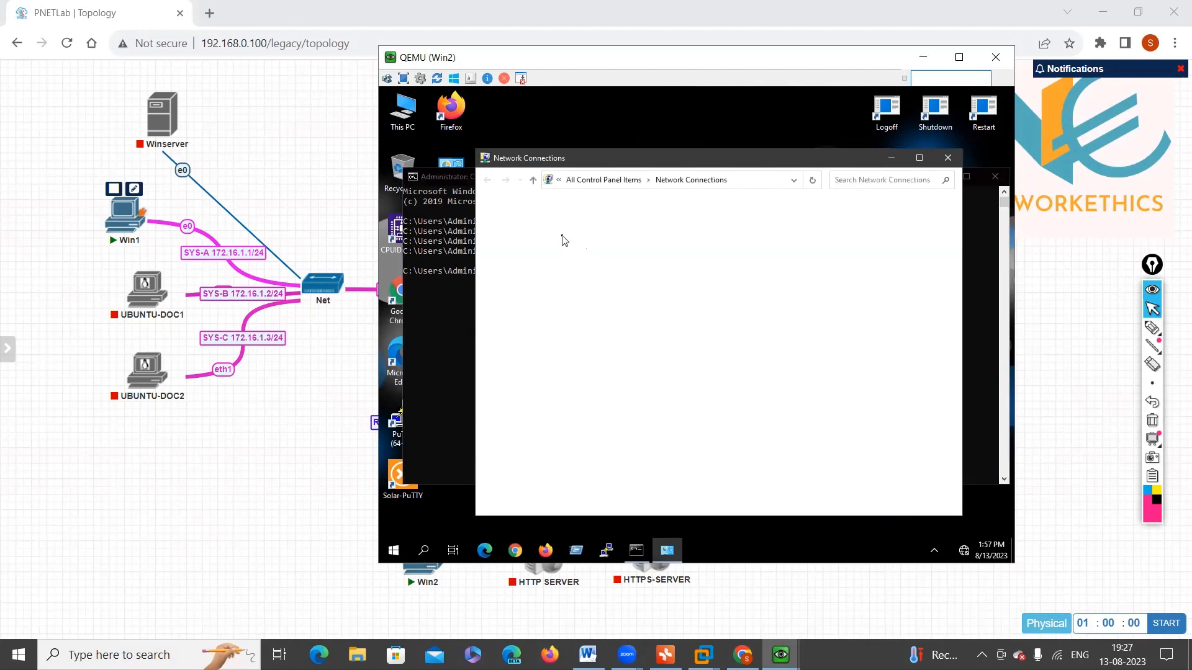
Step: Open the Internet Protocol Version 4 properties of Win2's Ethernet adapter and choose to use a manual IP address
left_click(563, 238)
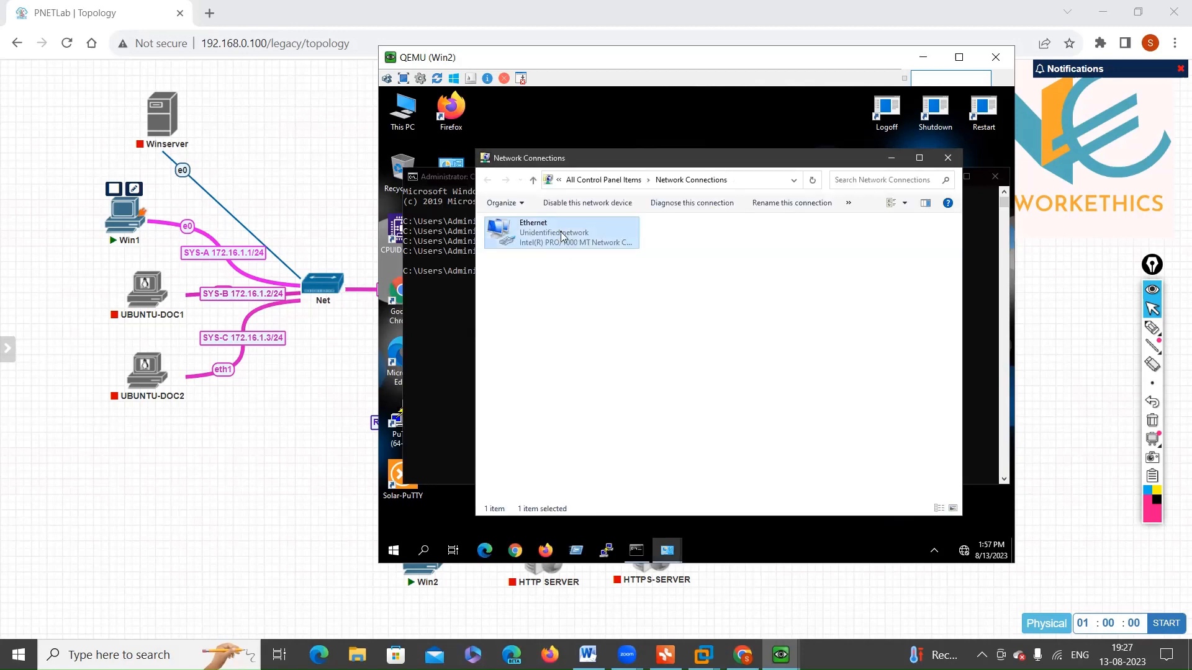
double_click(562, 237)
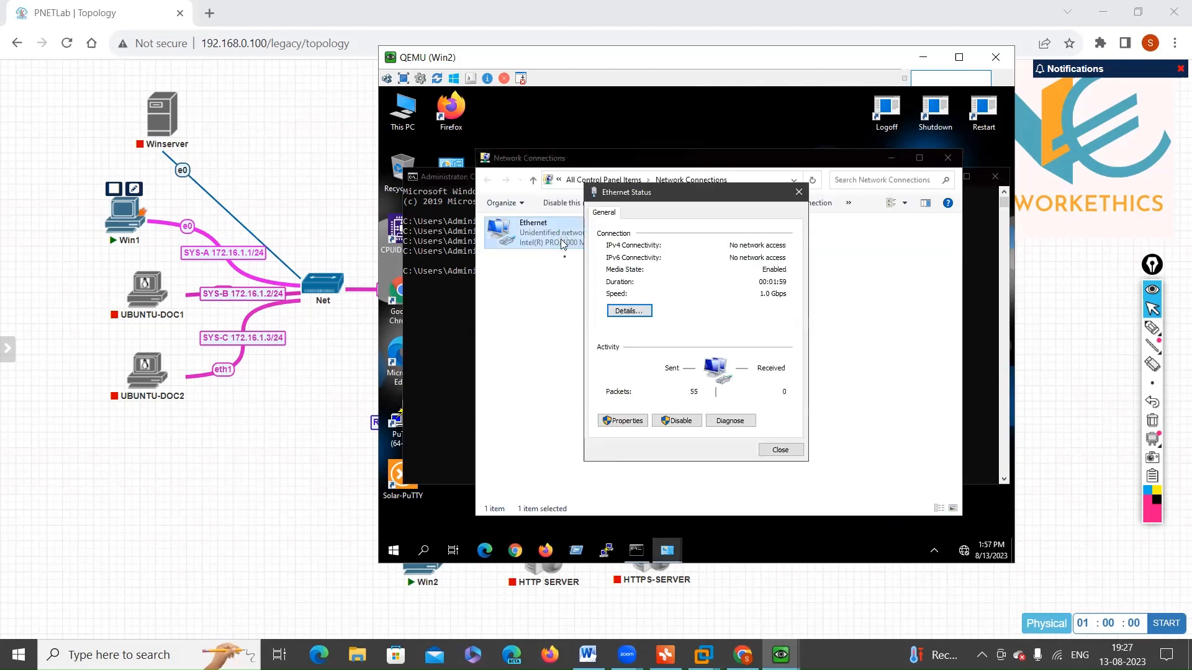
left_click(627, 422)
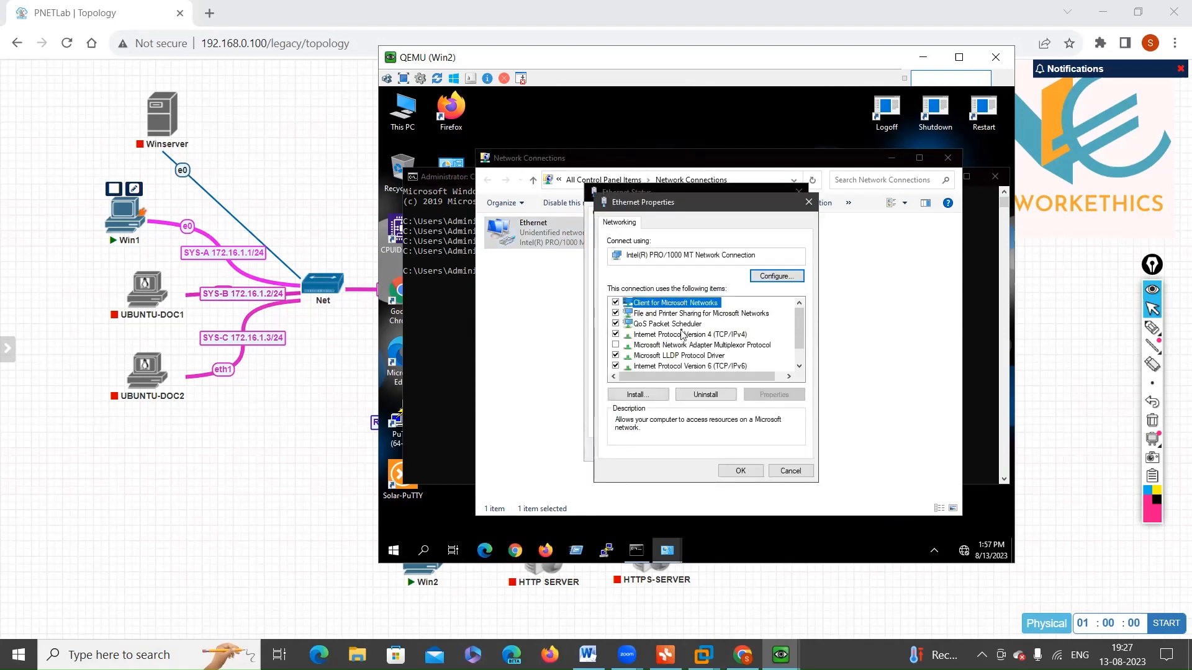
left_click(683, 335)
double_click(682, 336)
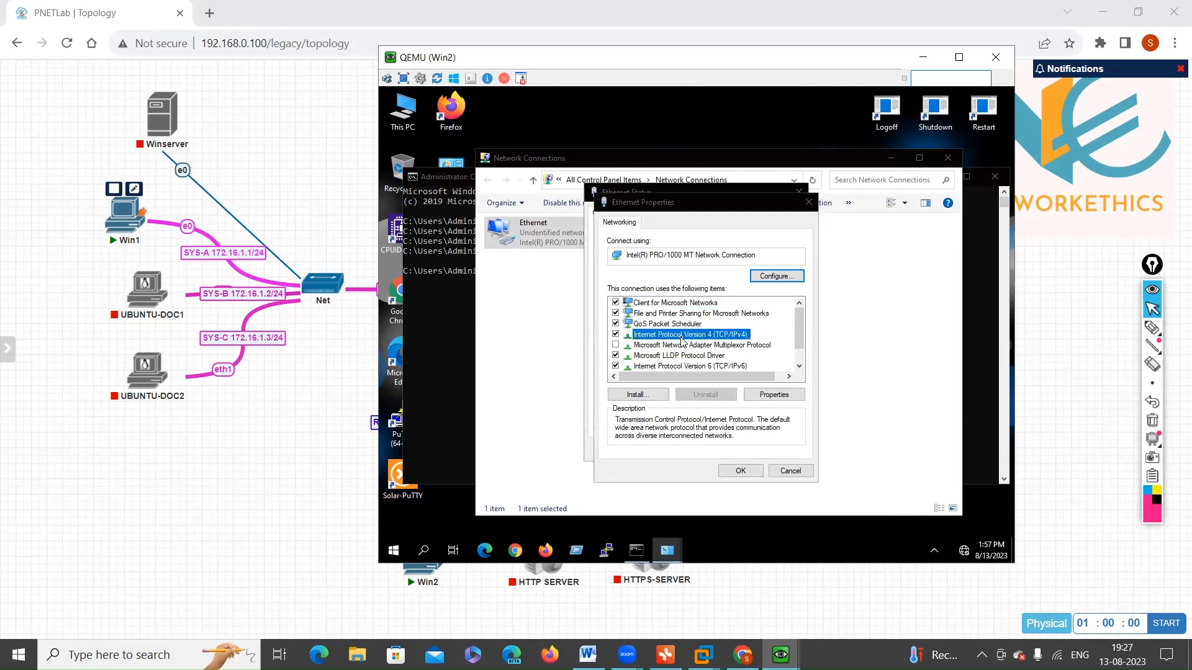
left_click(684, 341)
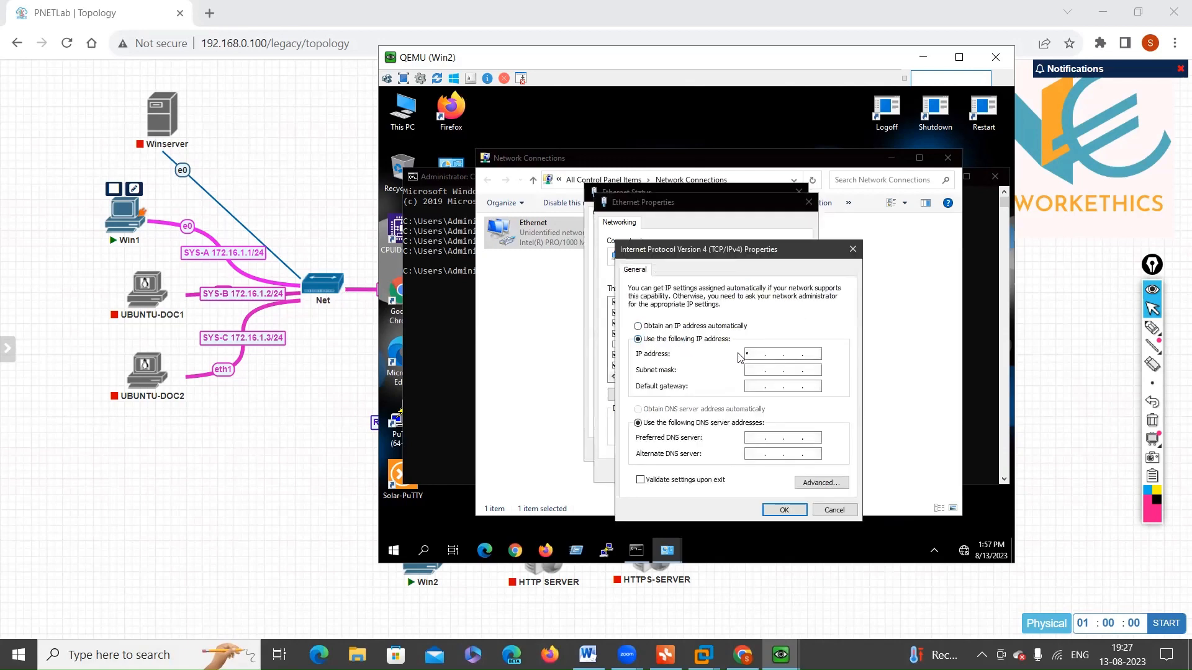
Step: Set Win2's IP address to 172.16.2.20 with the subnet mask 255.255.255.0
type("172 . 16 . 2 . 20")
key("Tab")
key("Right")
key("BackSpace")
type("255 . 0")
Step: Enter Win2's default gateway in the 172.16.2.0 network and apply the Ethernet adapter settings
key("Tab")
type("172 . 162 . 10")
key("BackSpace")
key("BackSpace")
type("0")
left_click(784, 510)
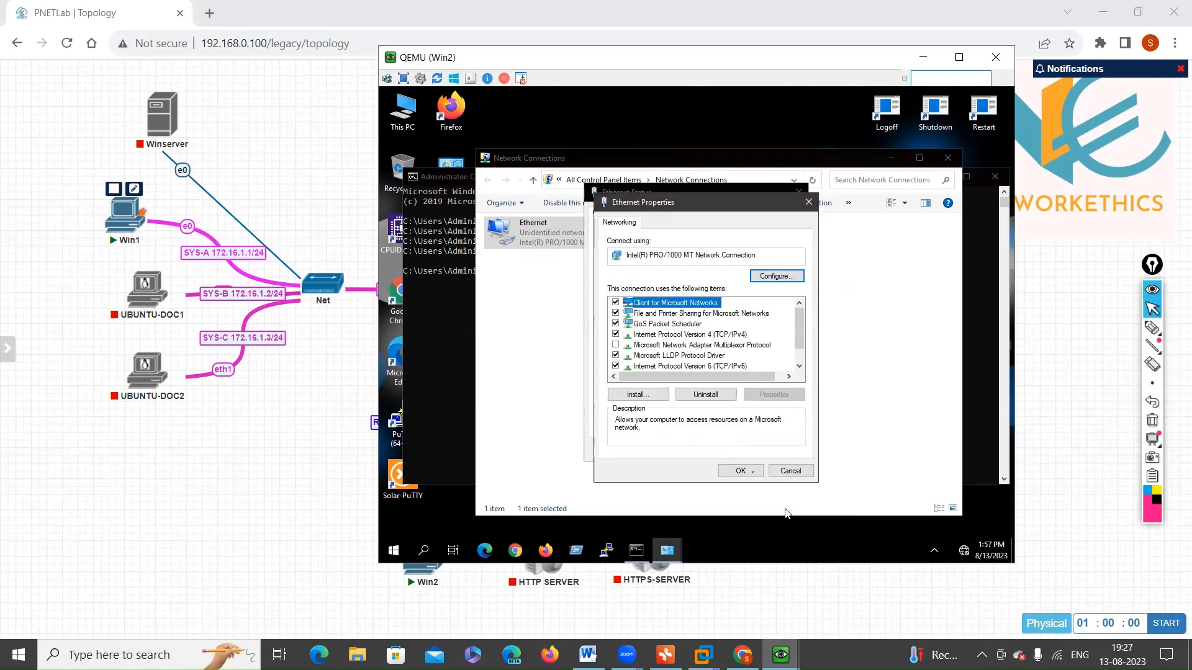
left_click(754, 473)
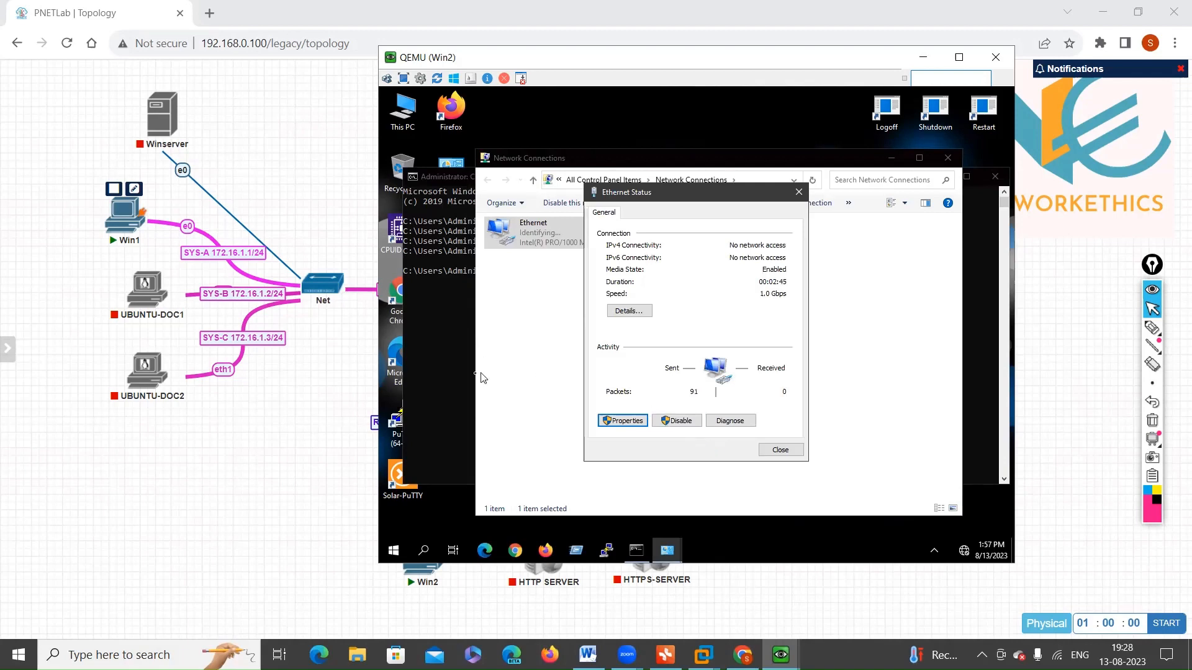
Step: Return to the topology, dismiss the pending application prompt, and open the Win1 console through ultravnc_wrapper
left_click(442, 380)
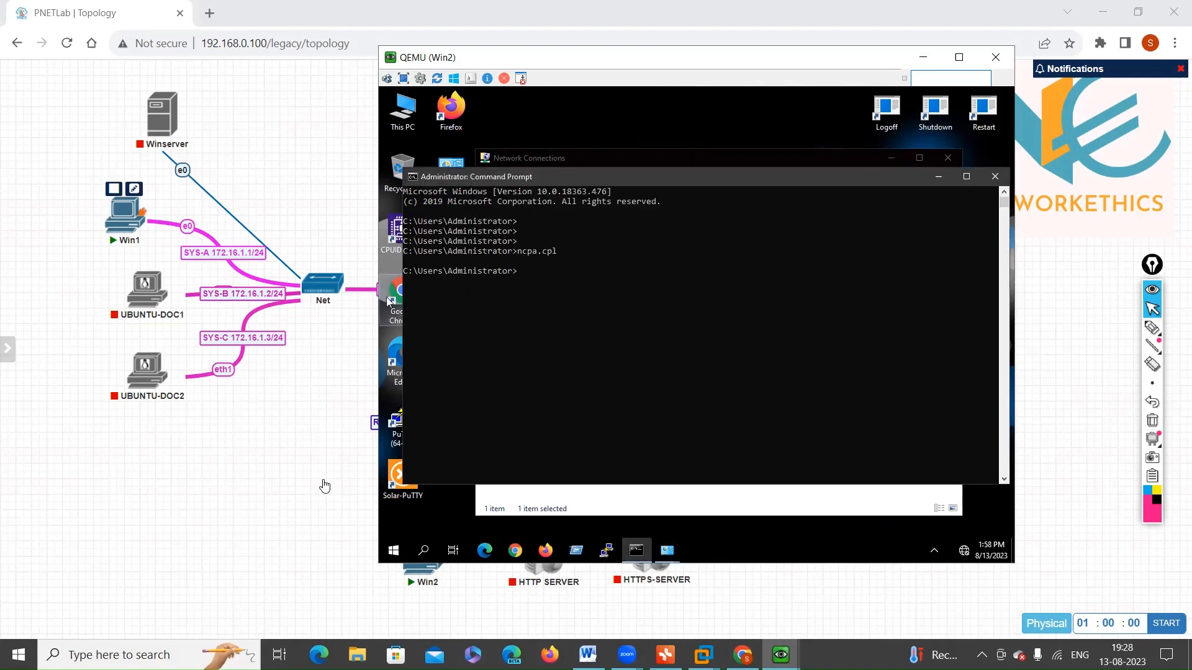
left_click(338, 447)
left_click(711, 158)
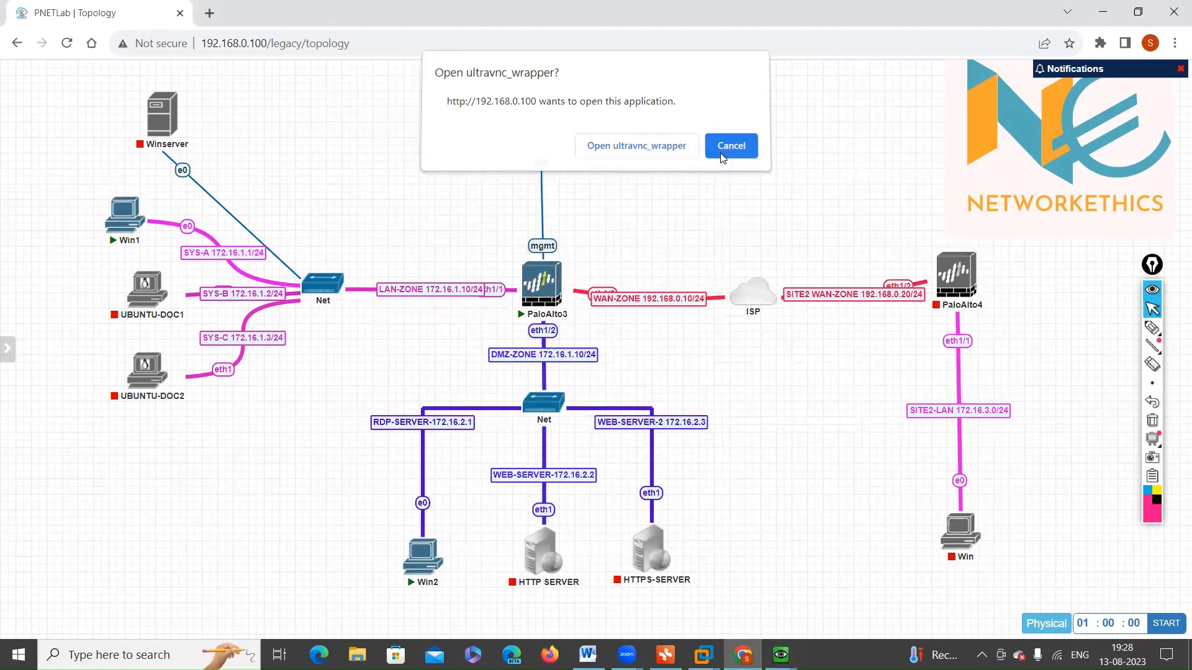
left_click(140, 214)
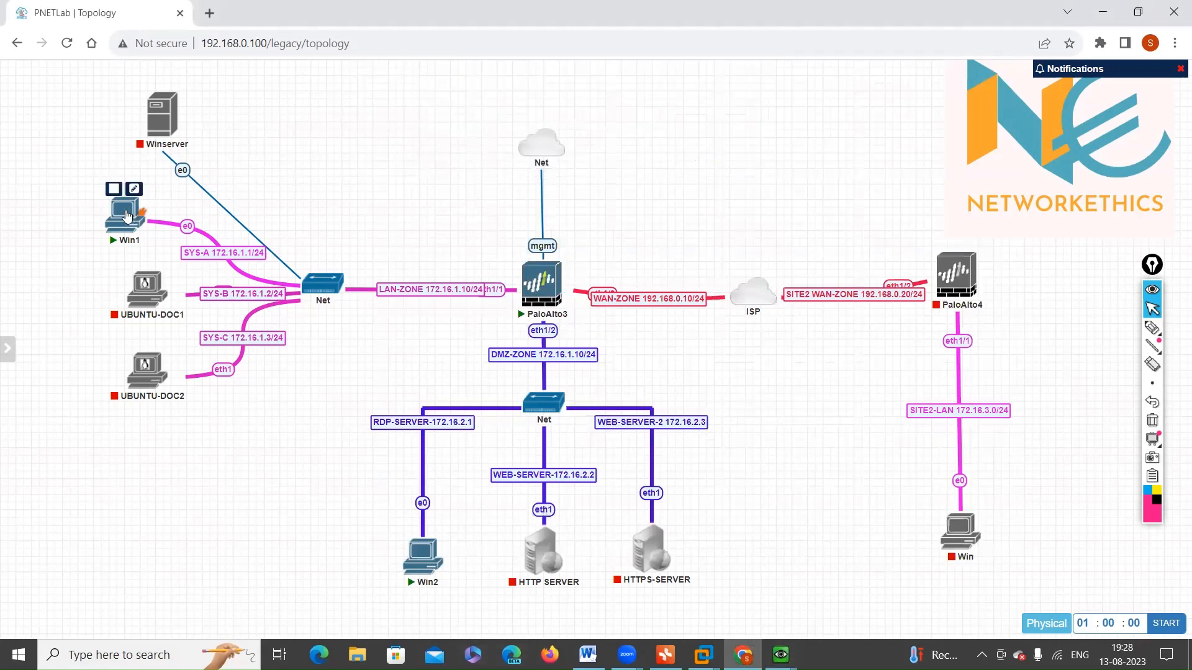
left_click(630, 151)
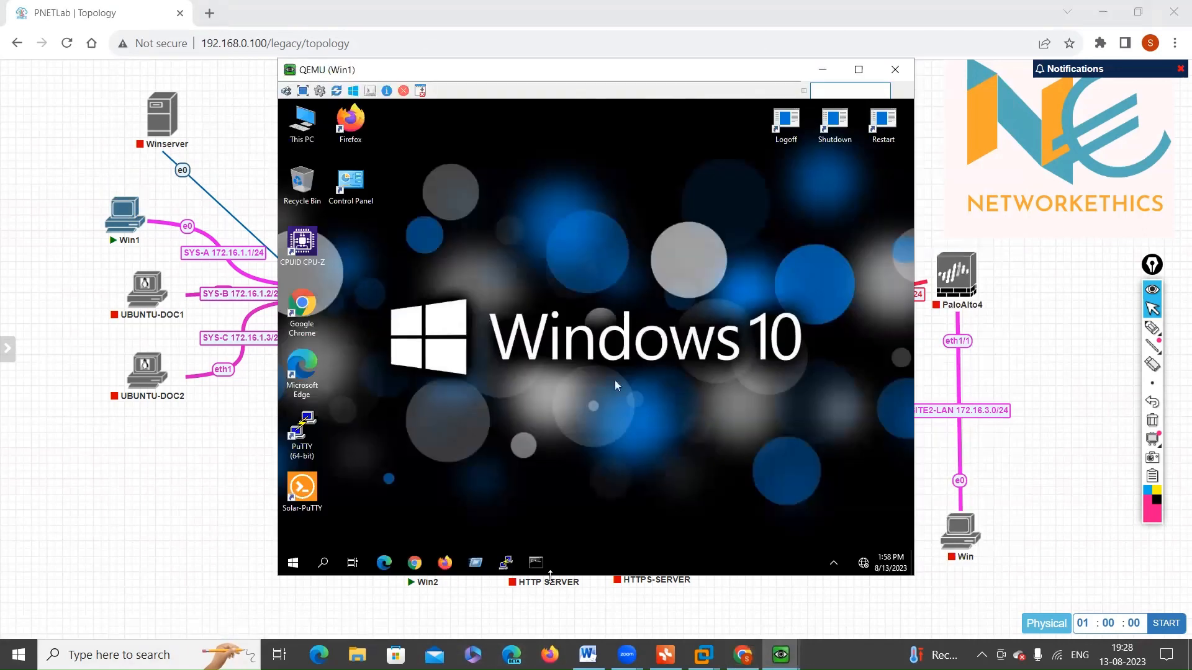
Step: Open a Command Prompt in Win1 and run ncpa.cpl to show its network connections
left_click(536, 563)
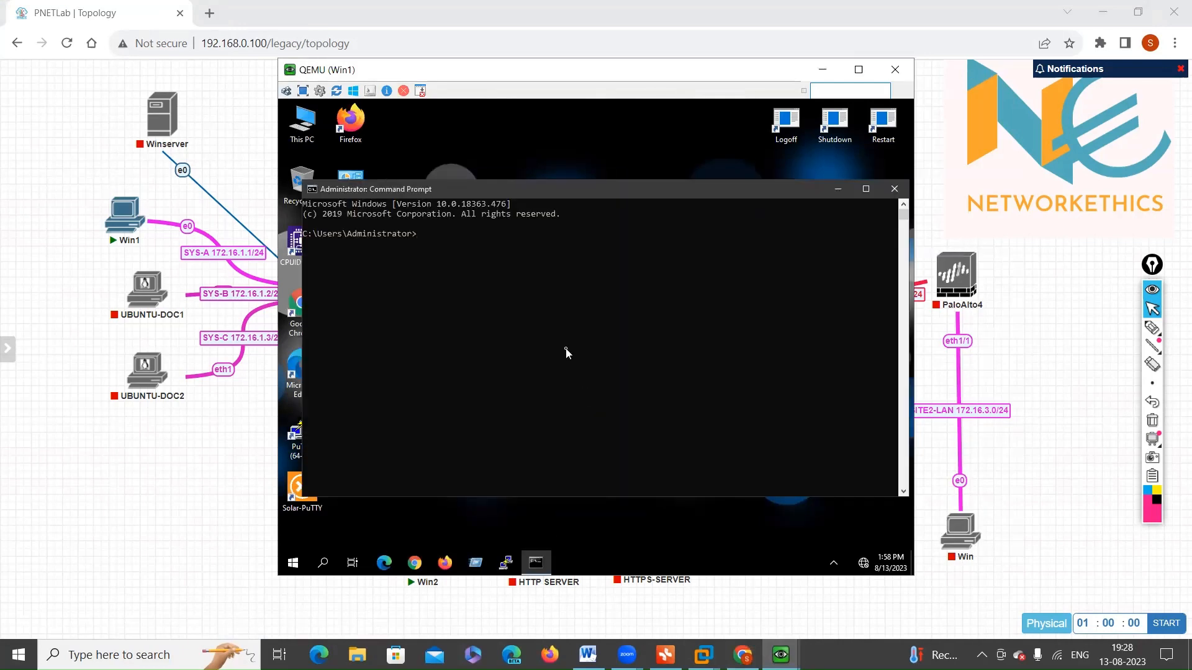
type("ncpa.cpl")
key("Return")
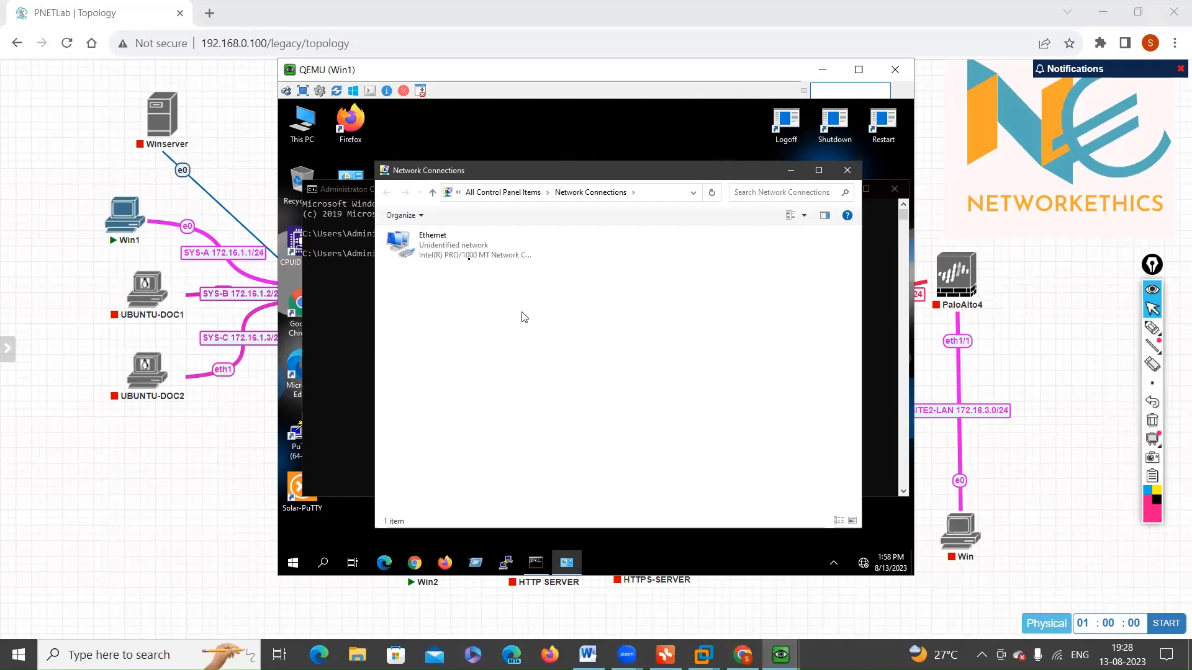
Step: Open the Internet Protocol Version 4 properties of Win1's Ethernet adapter
left_click(470, 264)
double_click(470, 263)
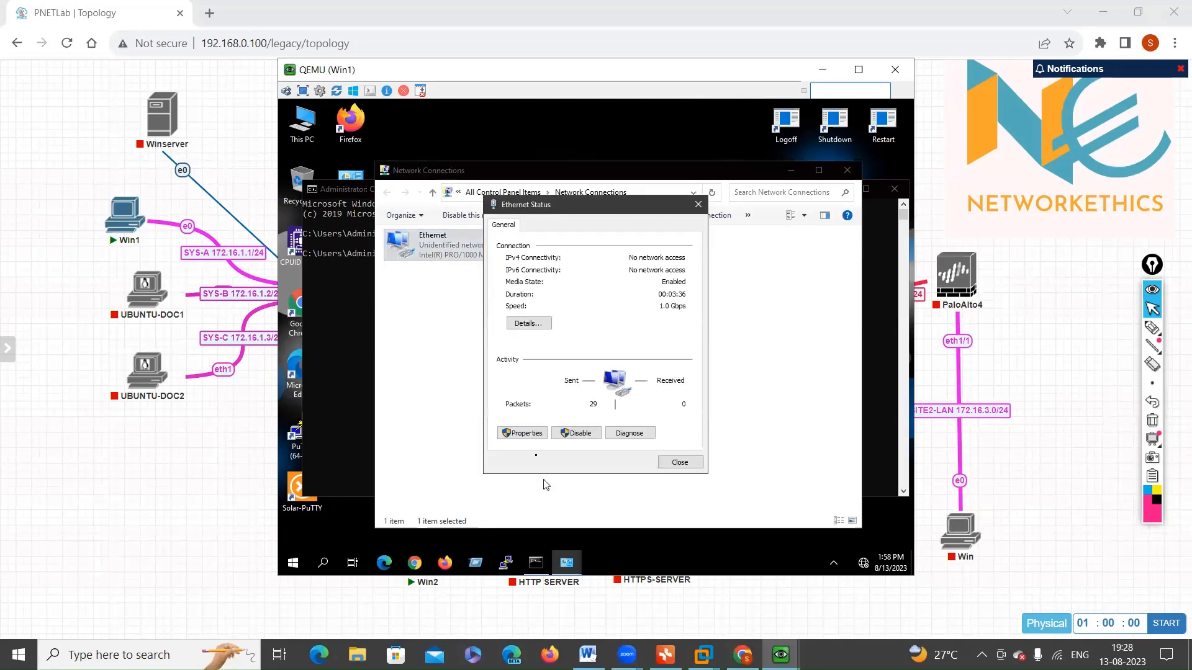
left_click(524, 434)
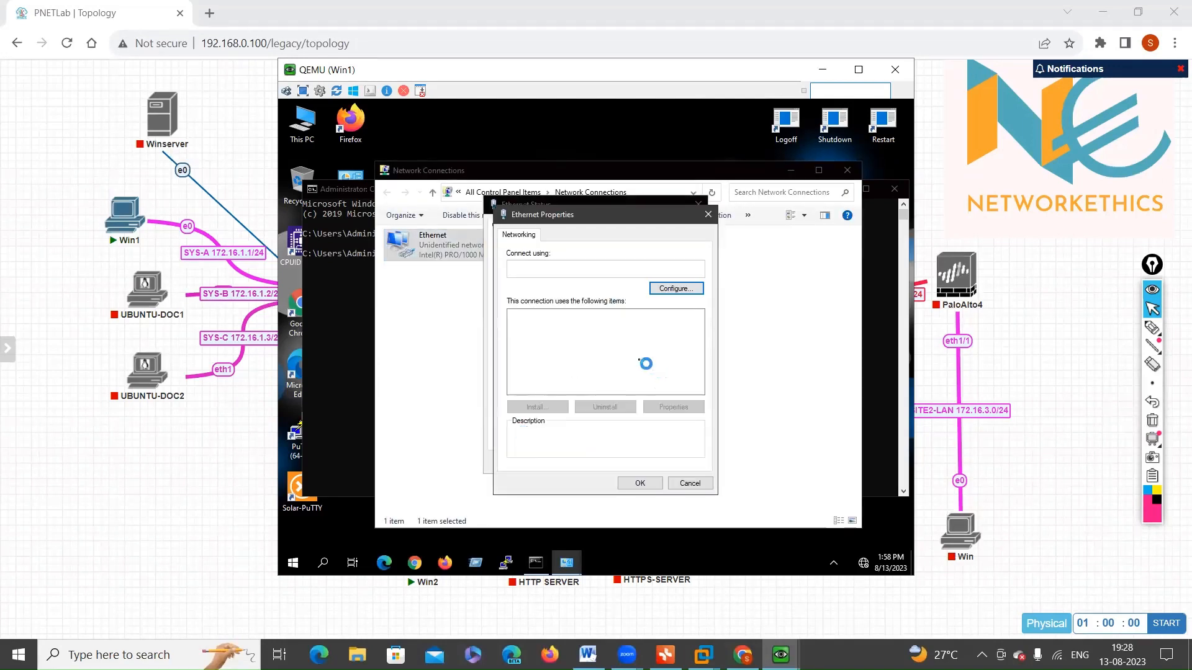
double_click(607, 345)
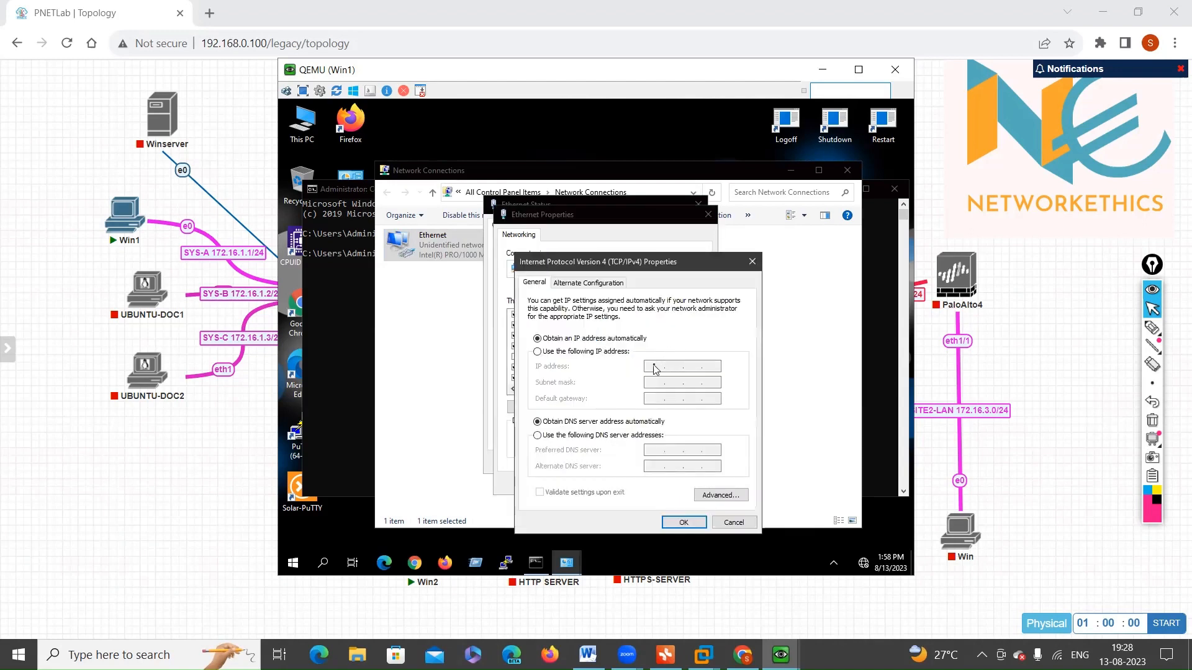
Step: Assign Win1's Ethernet adapter the static IP address 172.16.1.20 with subnet mask 255.255.255.0
left_click(622, 357)
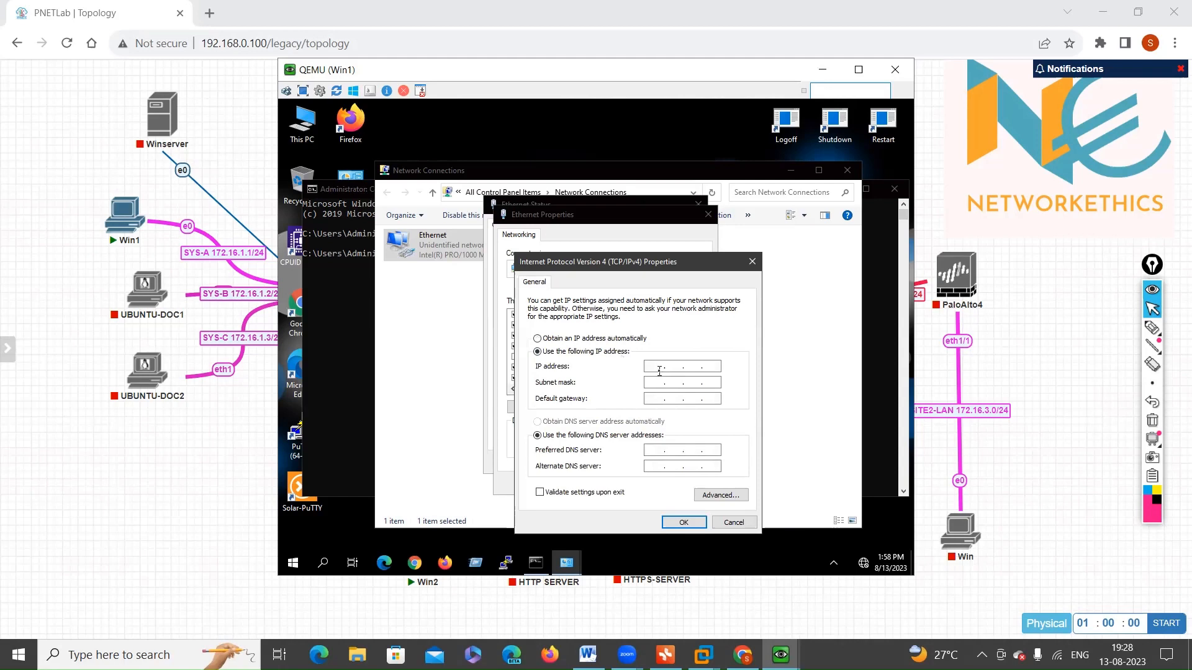
left_click(658, 367)
type("172.156")
key("BackSpace")
key("BackSpace")
type("6 . 1 . 20")
key("Tab")
key("Right")
key("Right")
key("BackSpace")
type("255")
Step: Set Win1's default gateway to 172.16.1.10, apply the adapter settings, and return to the topology
key("Tab")
type("172 . 16 . ")
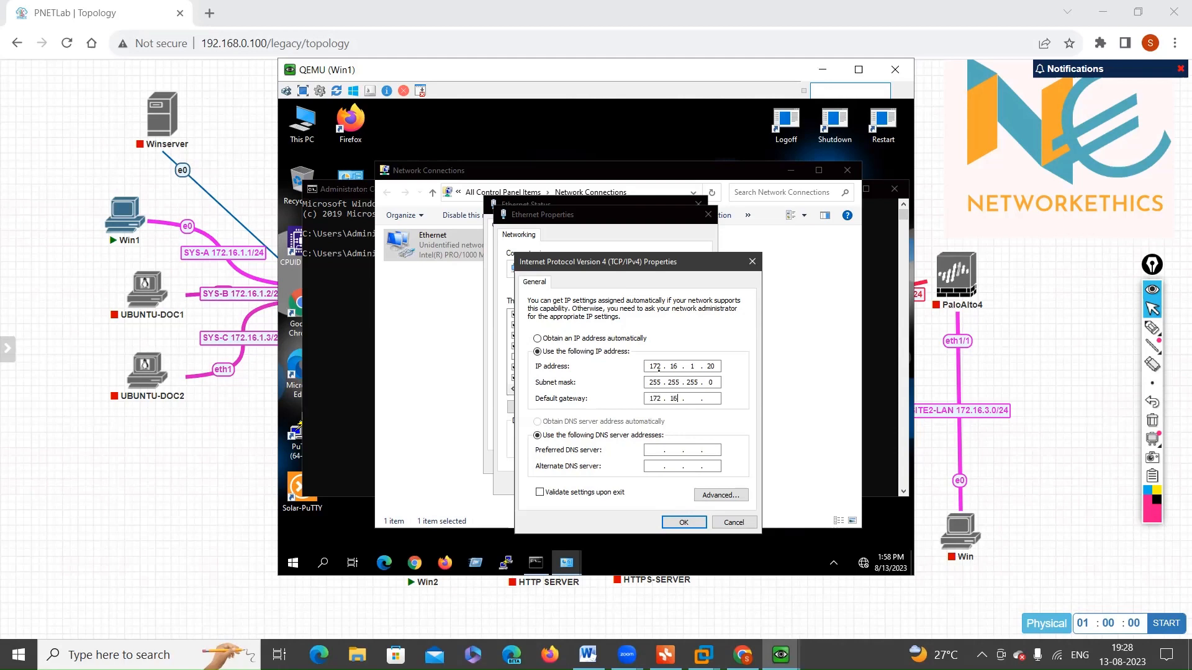
type("1 . 10")
left_click(685, 522)
left_click(640, 483)
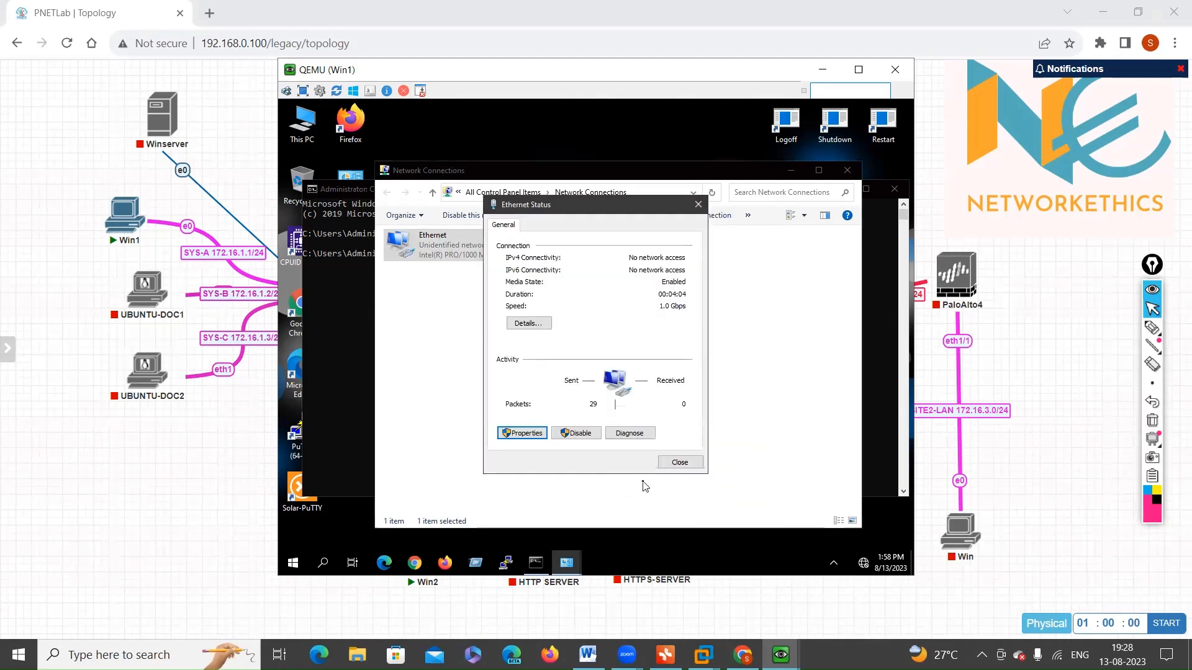
left_click(686, 463)
left_click(955, 598)
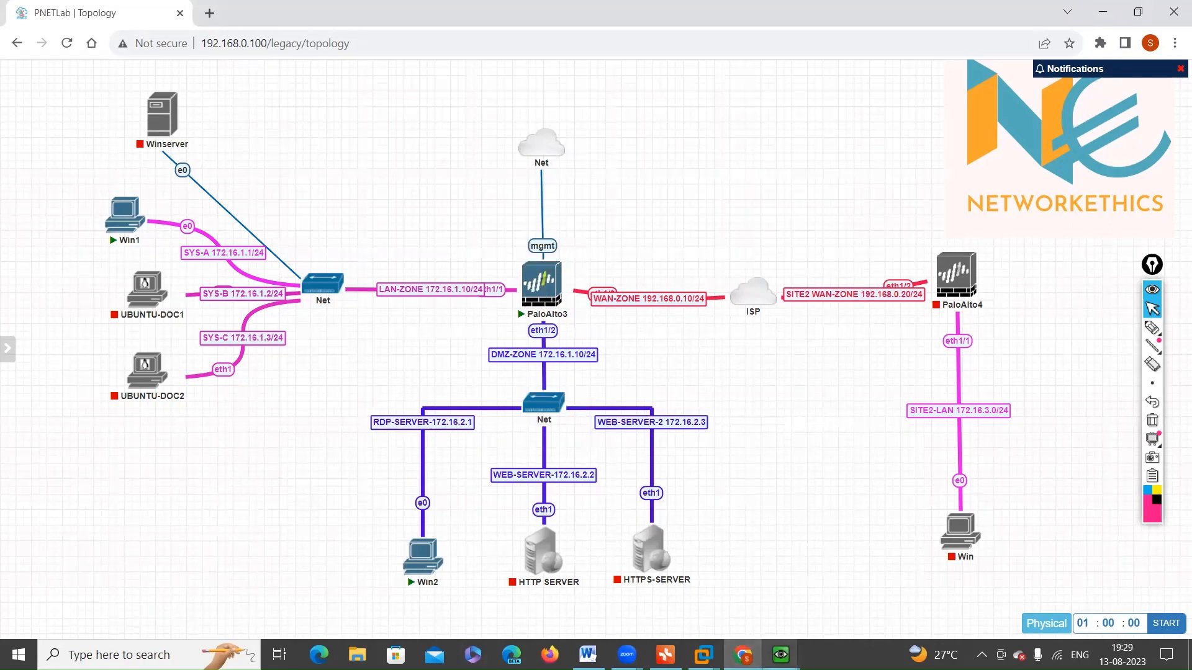
Step: Bring up the PaloAlto3 console and try to log in as admin
mouse_move(781, 655)
left_click(577, 593)
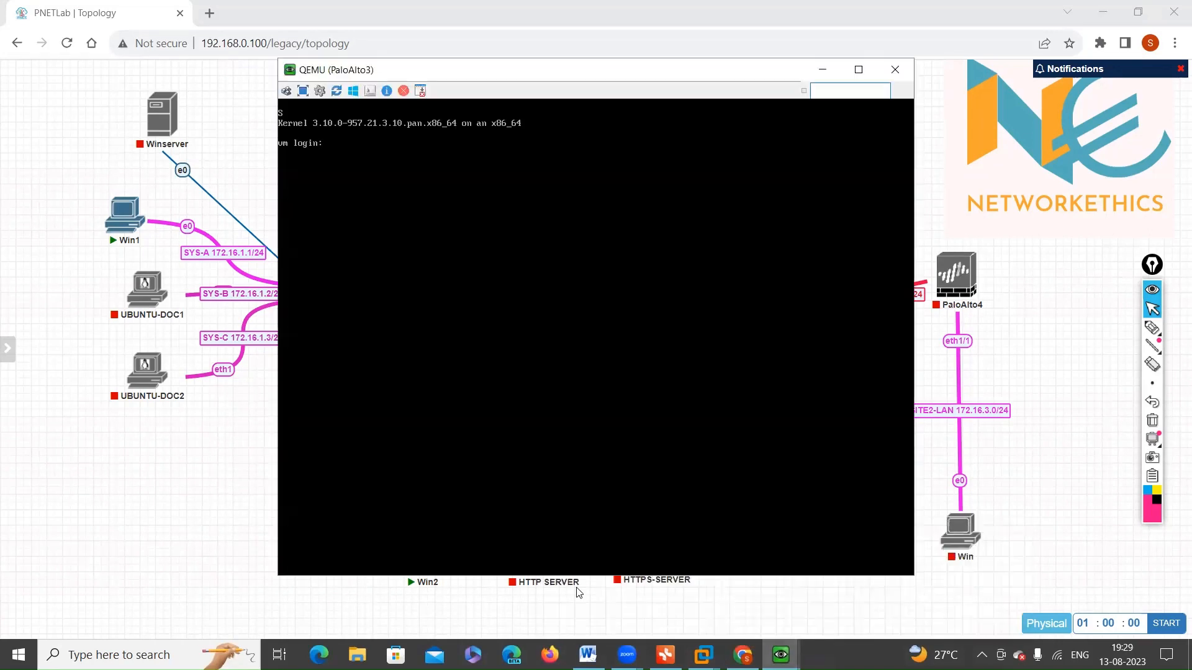
type("admin")
key("Return")
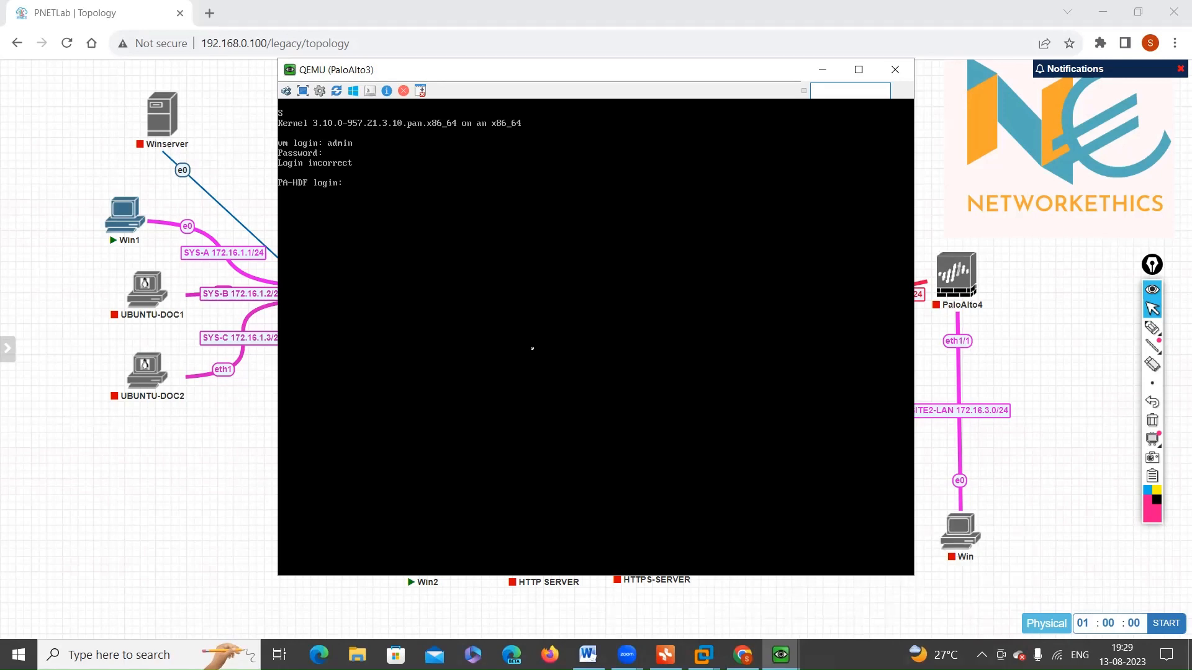
type("admin")
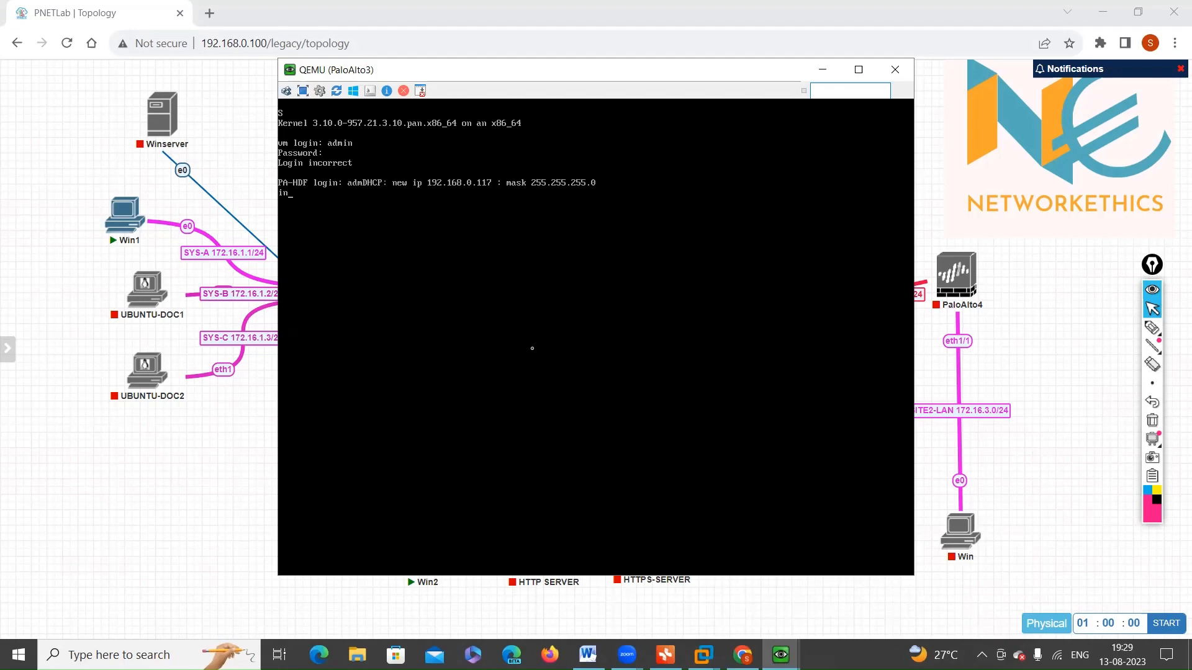
key("BackSpace")
key("BackSpace")
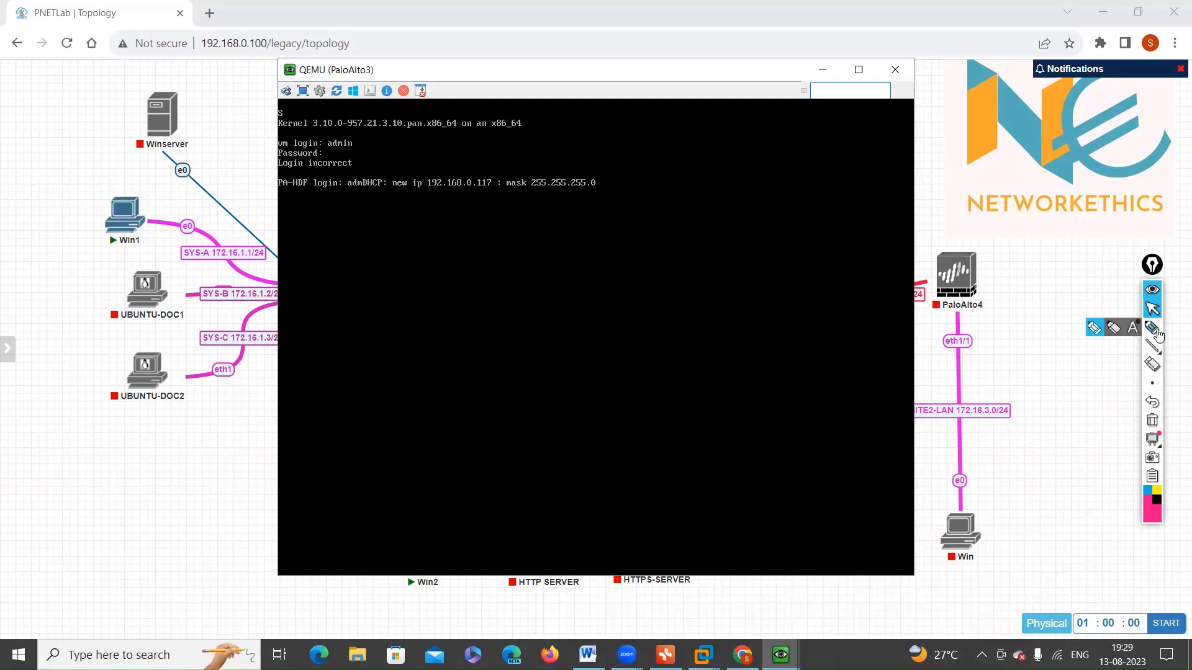
Step: Mark the DHCP-assigned IP address and mask in the PaloAlto3 console with the pen, and clear the markings
left_click(1152, 327)
mouse_move(409, 195)
left_mouse_down()
mouse_move(578, 150)
mouse_move(504, 204)
left_mouse_up()
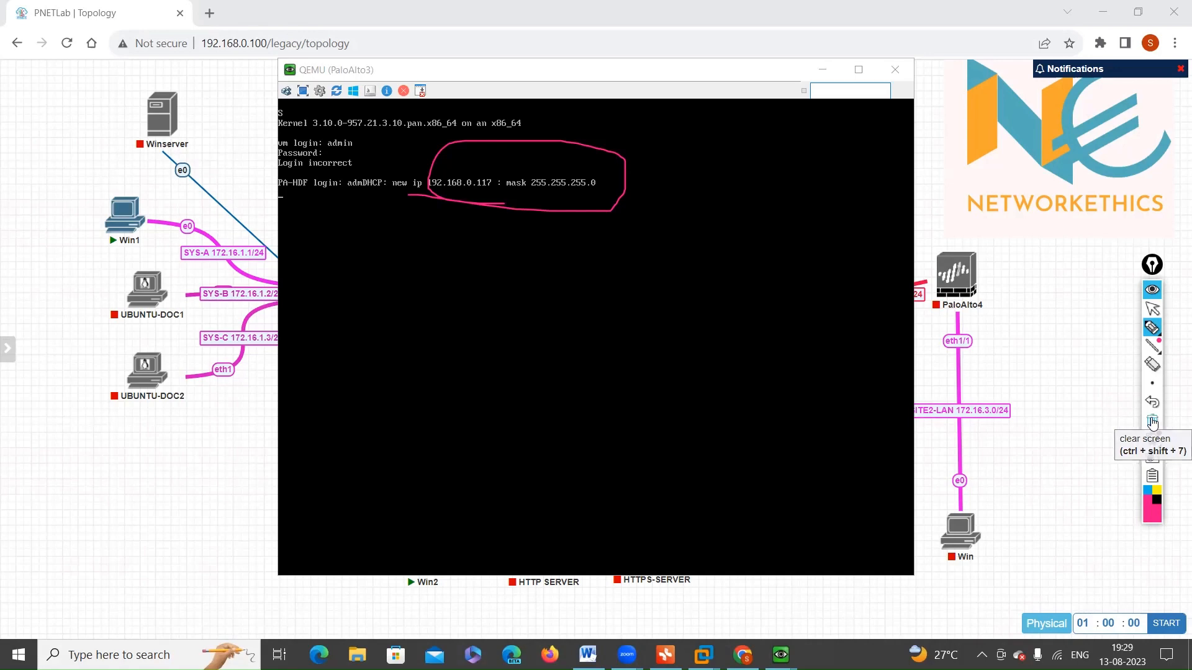
left_click(1153, 422)
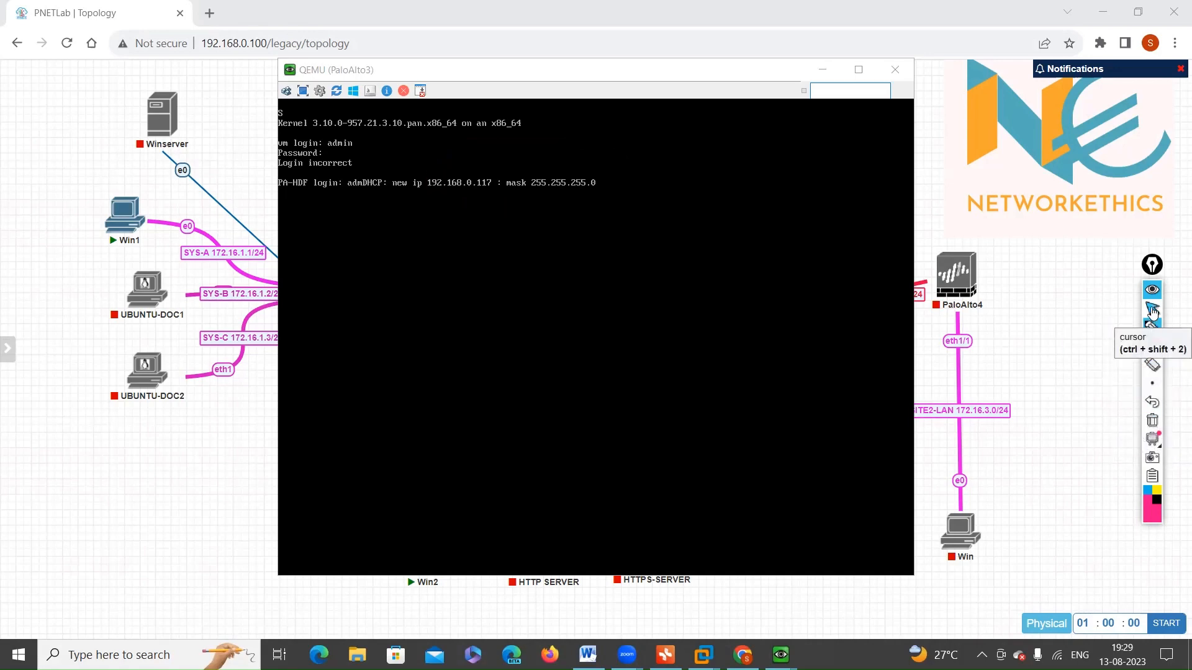
left_click(1152, 308)
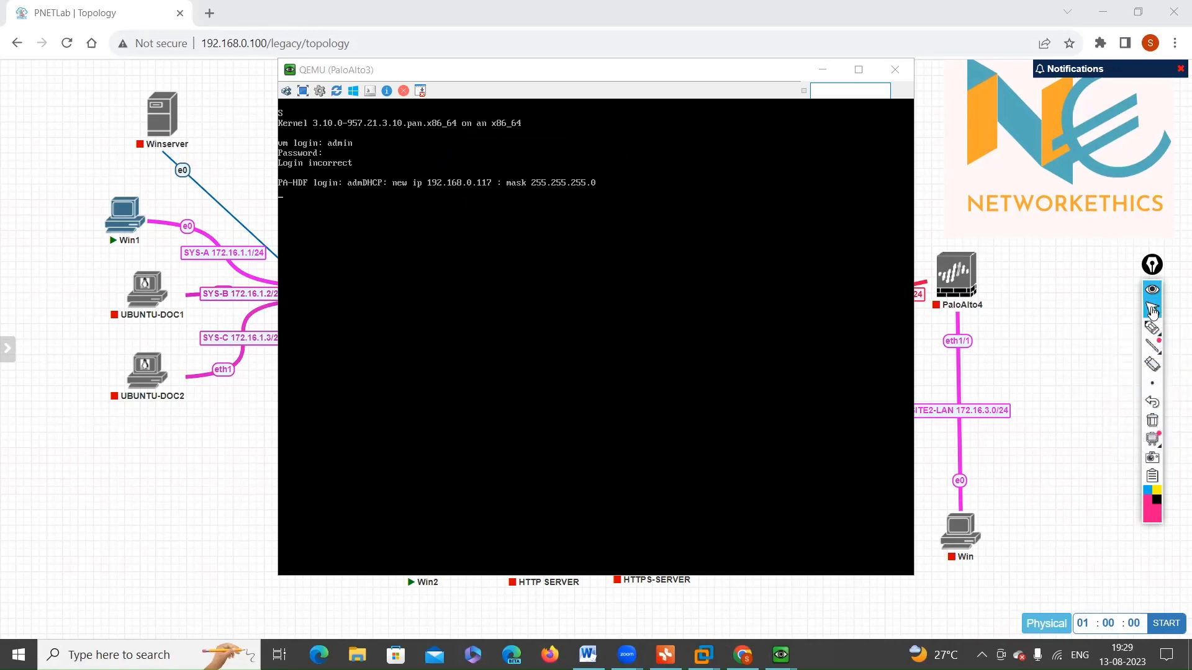
Step: Minimize the console, circle PaloAlto3's eth1/1 and eth1/2 interfaces on the topology, and clear the markings
left_click(821, 69)
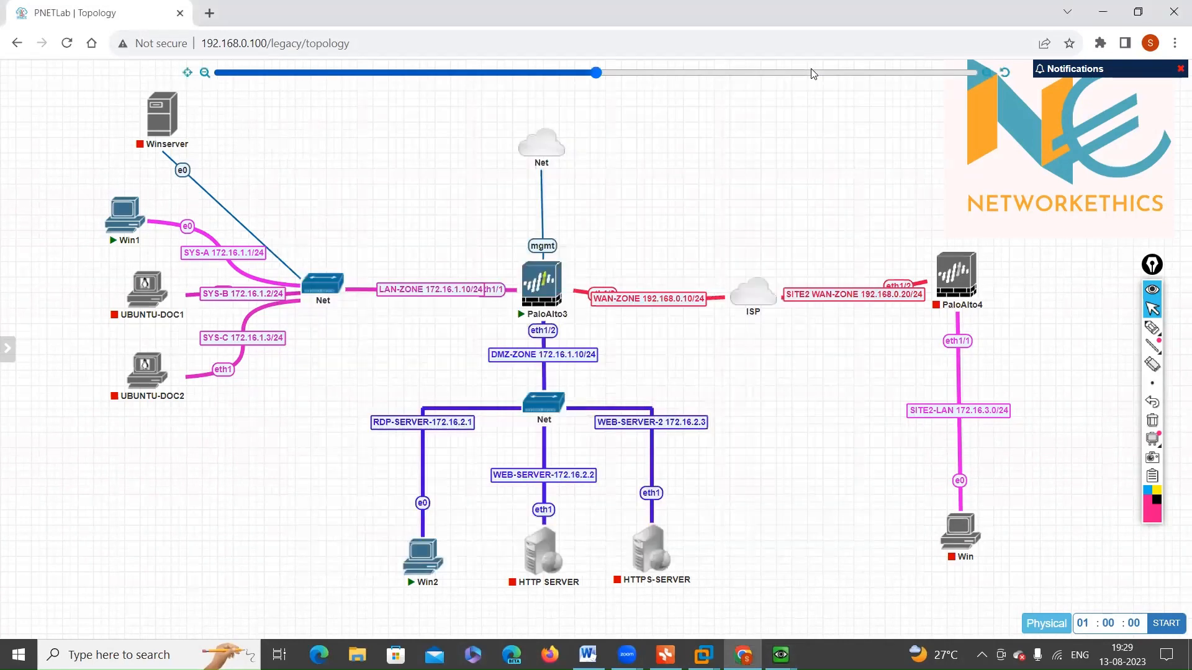
left_click(1155, 332)
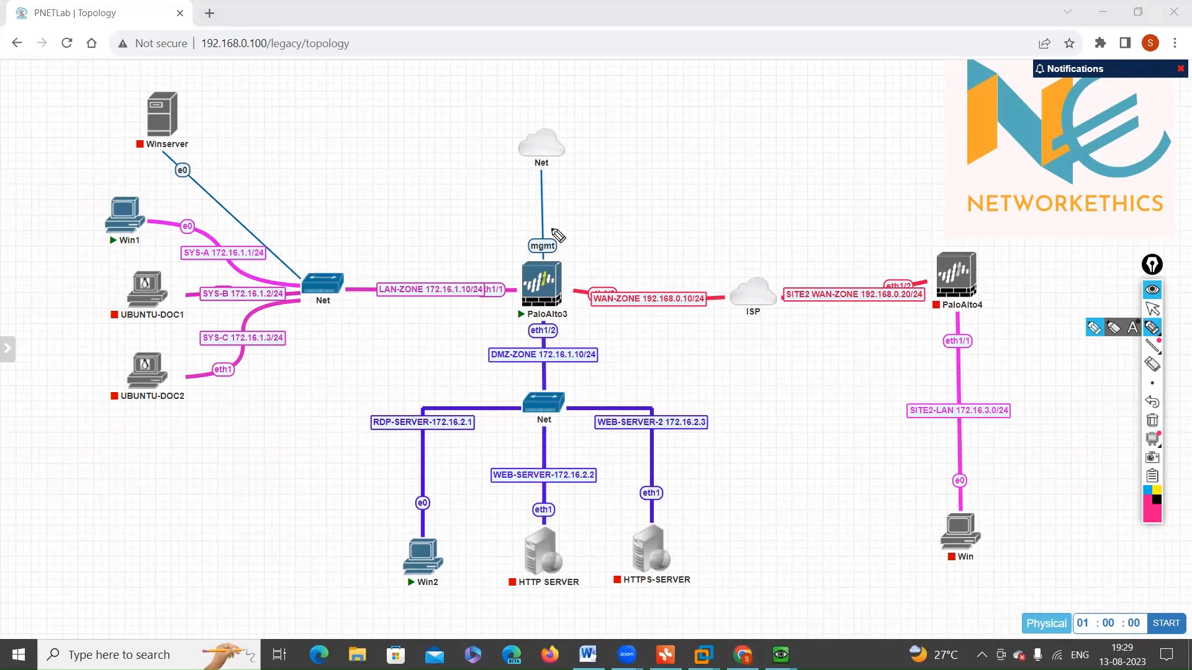
mouse_move(514, 288)
left_mouse_down()
mouse_move(499, 298)
mouse_move(524, 286)
left_mouse_up()
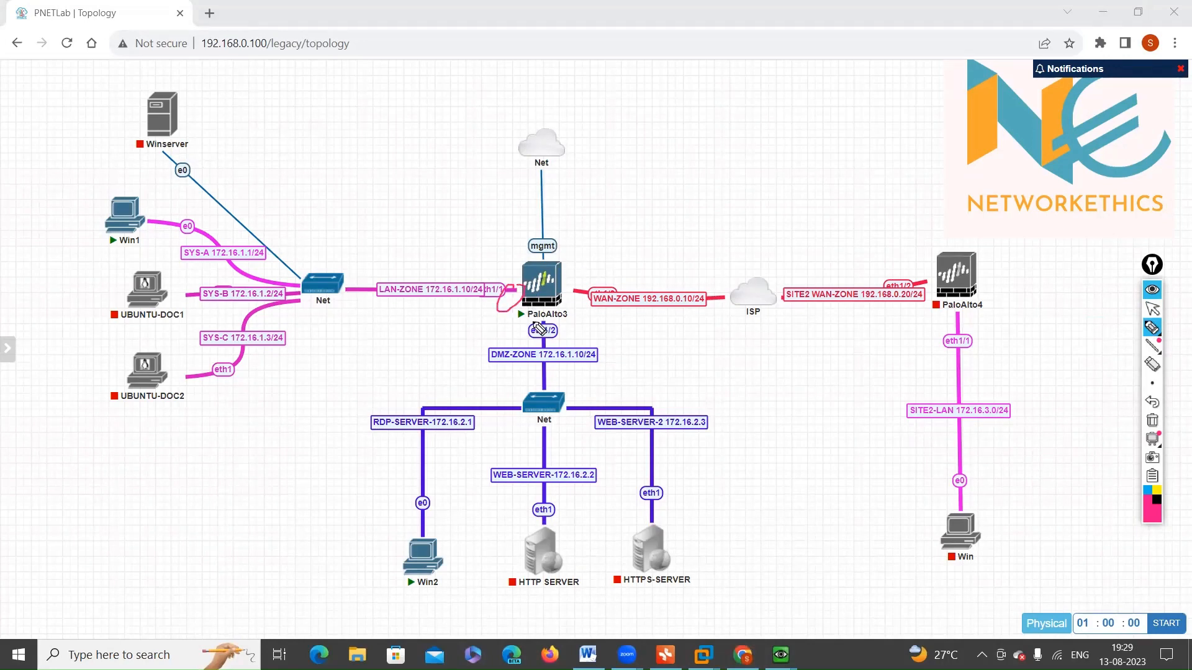
mouse_move(510, 332)
left_mouse_down()
mouse_move(617, 337)
mouse_move(486, 320)
left_mouse_up()
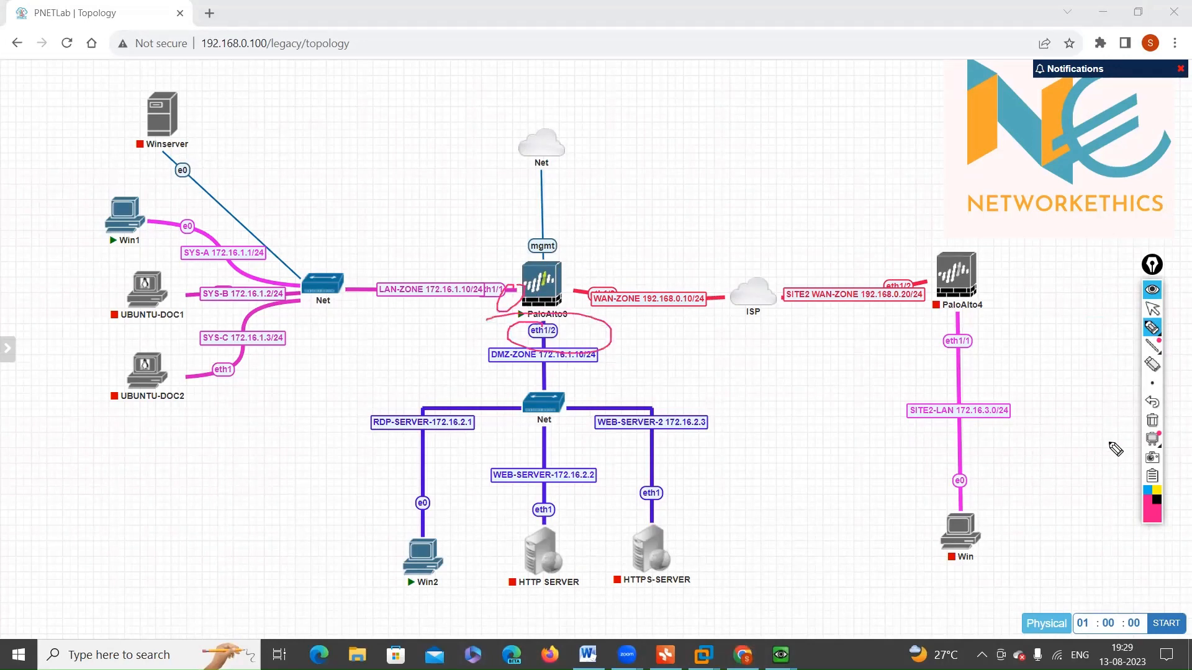
left_click(1152, 420)
left_click(1149, 335)
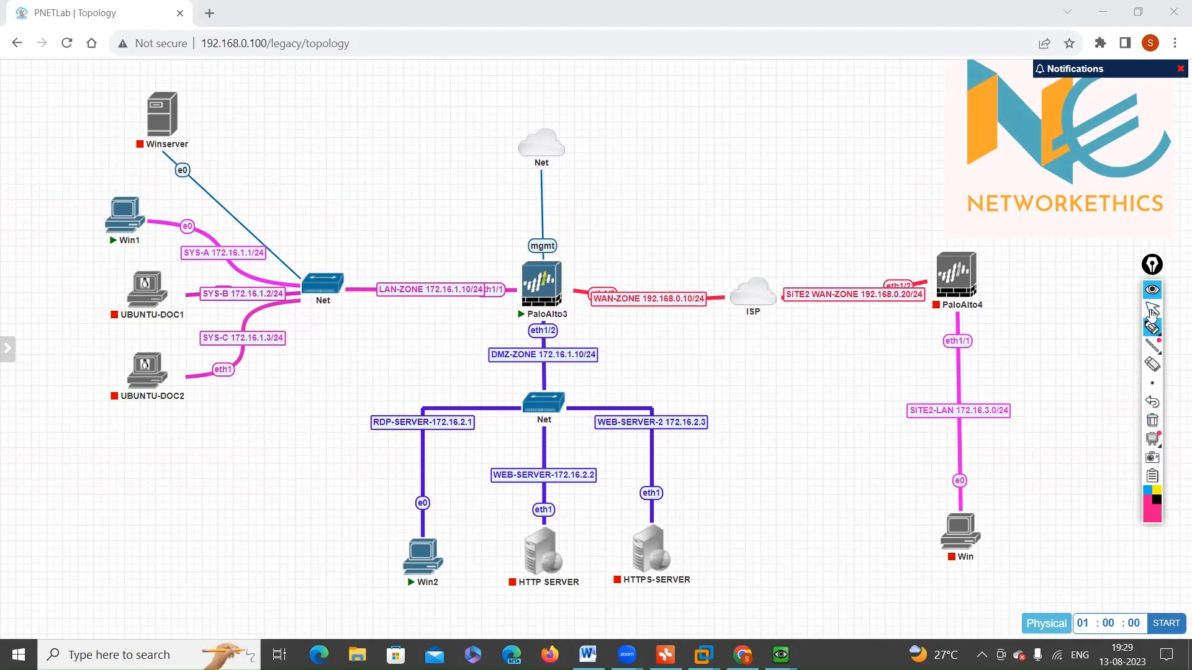
left_click(1152, 309)
Step: Check the PaloAlto3 console for its login prompt and minimize it again
mouse_move(781, 655)
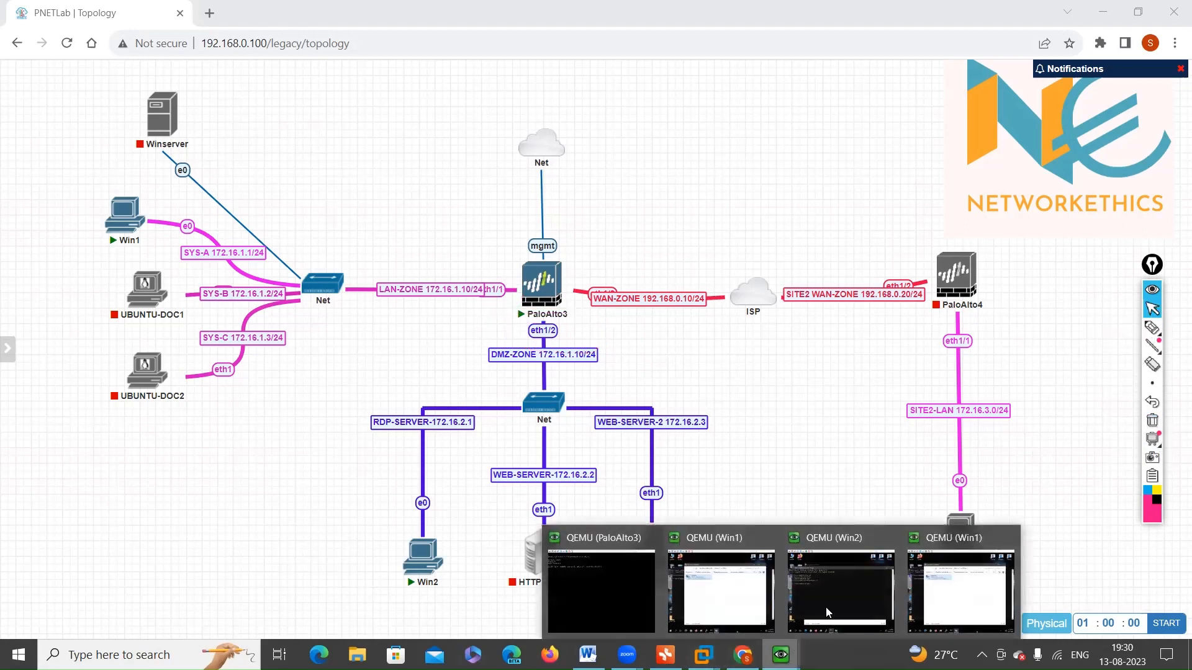
left_click(602, 602)
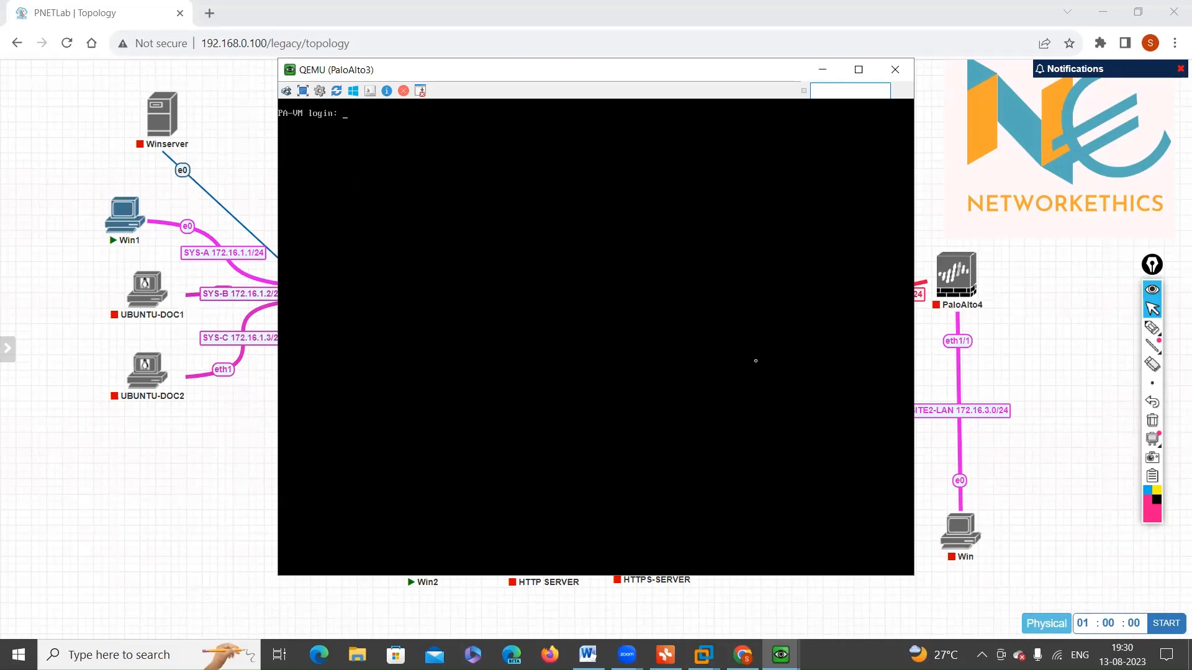
left_click(823, 71)
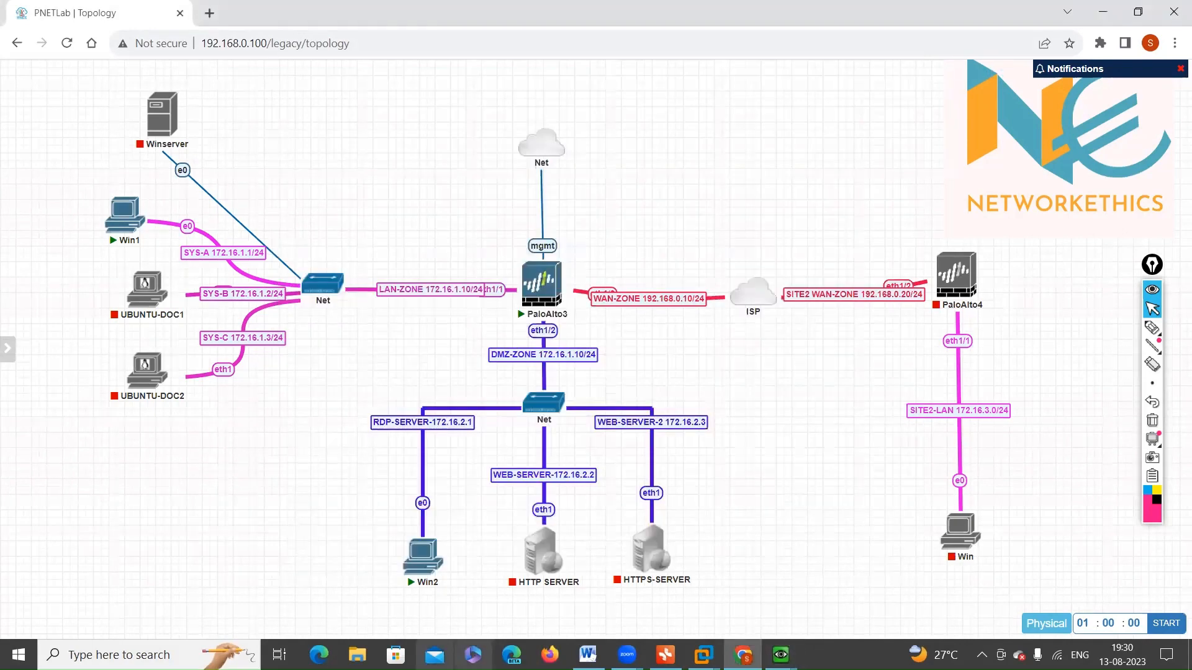
Step: Open a Command Prompt on the host, run ipconfig, and highlight the Wi-Fi adapter's IPv4 address
left_click(118, 654)
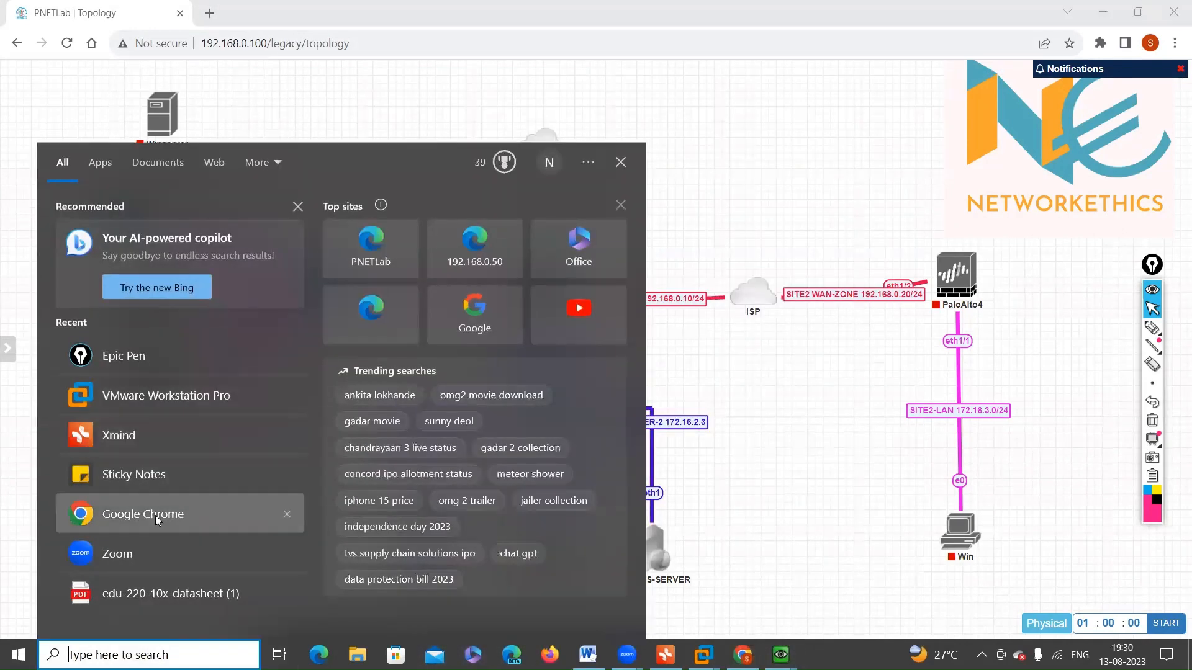
type("c")
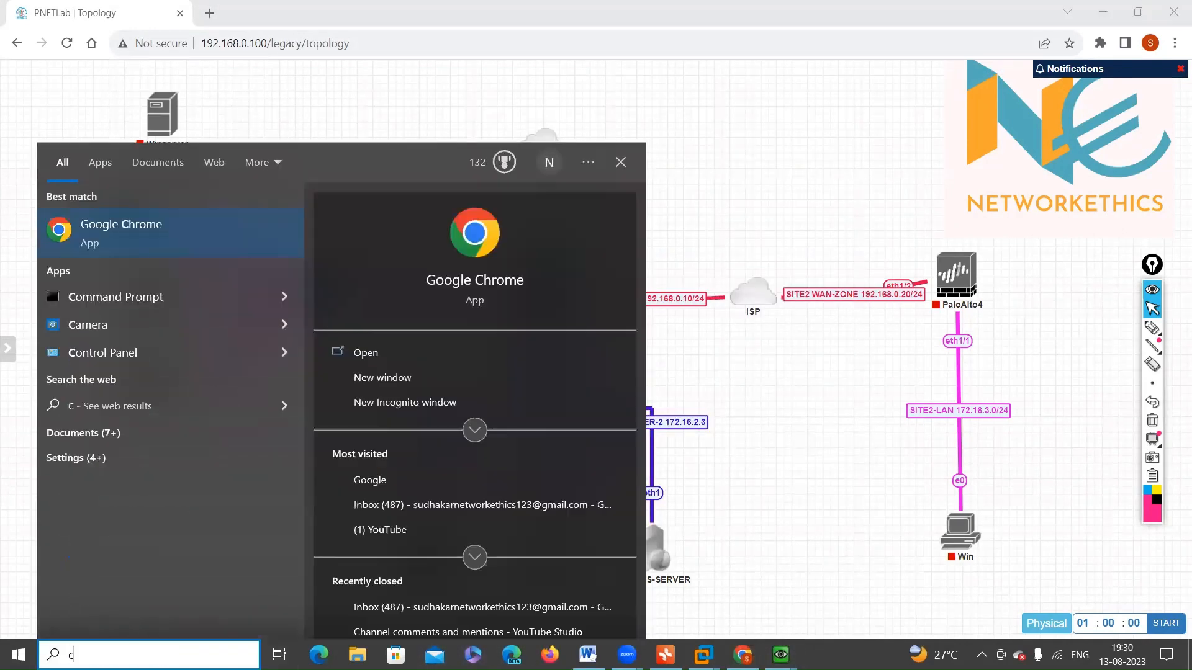
type("md")
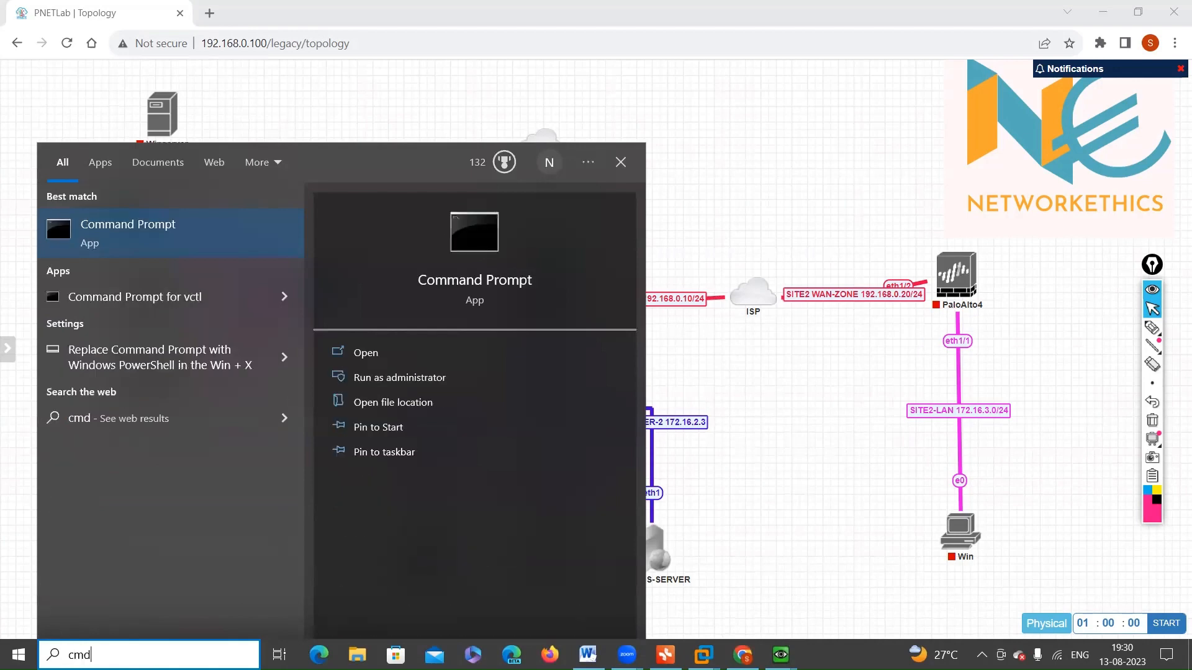
key("Return")
type("ipconfig")
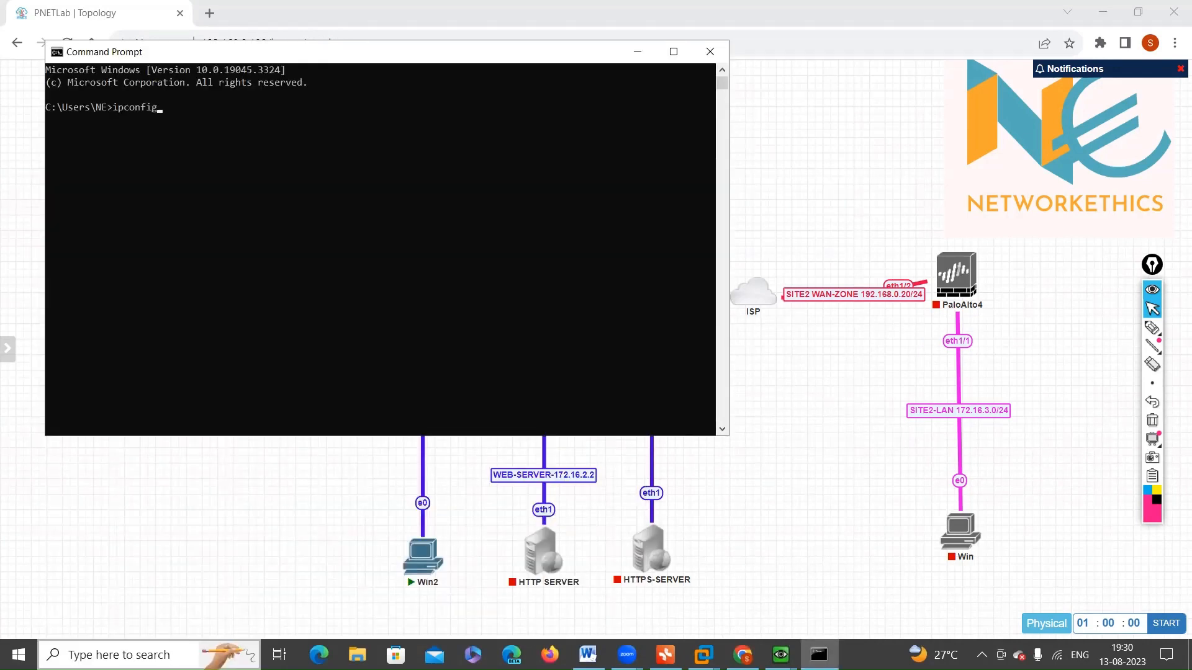
key("Return")
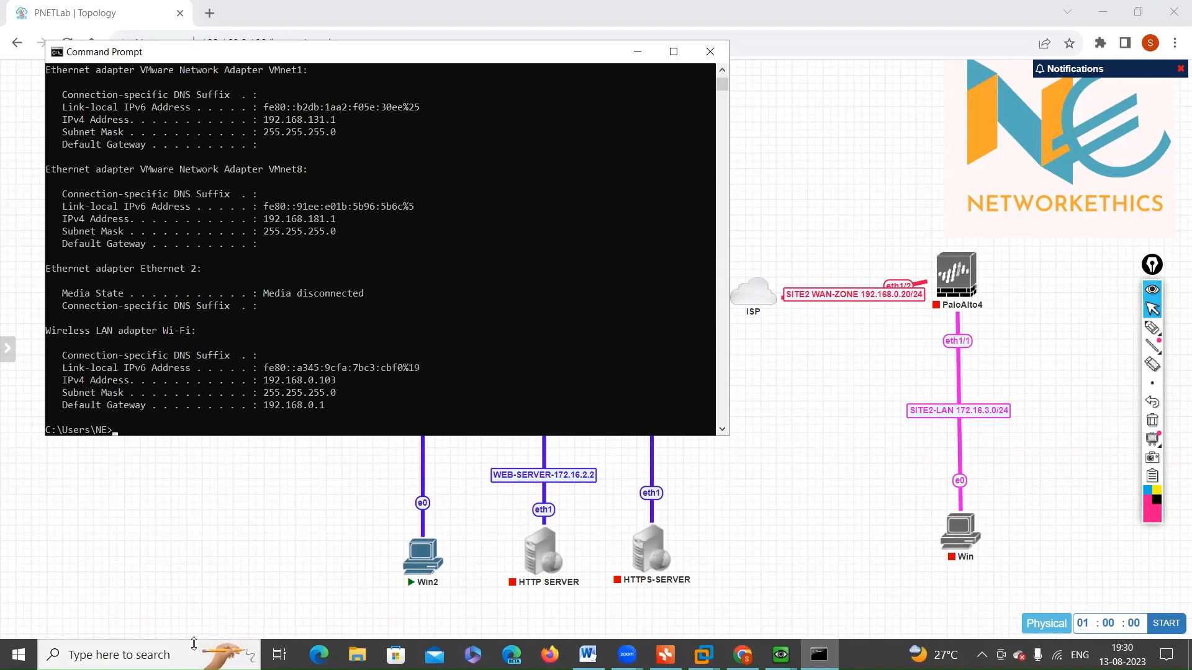
left_click_drag(263, 381, 352, 385)
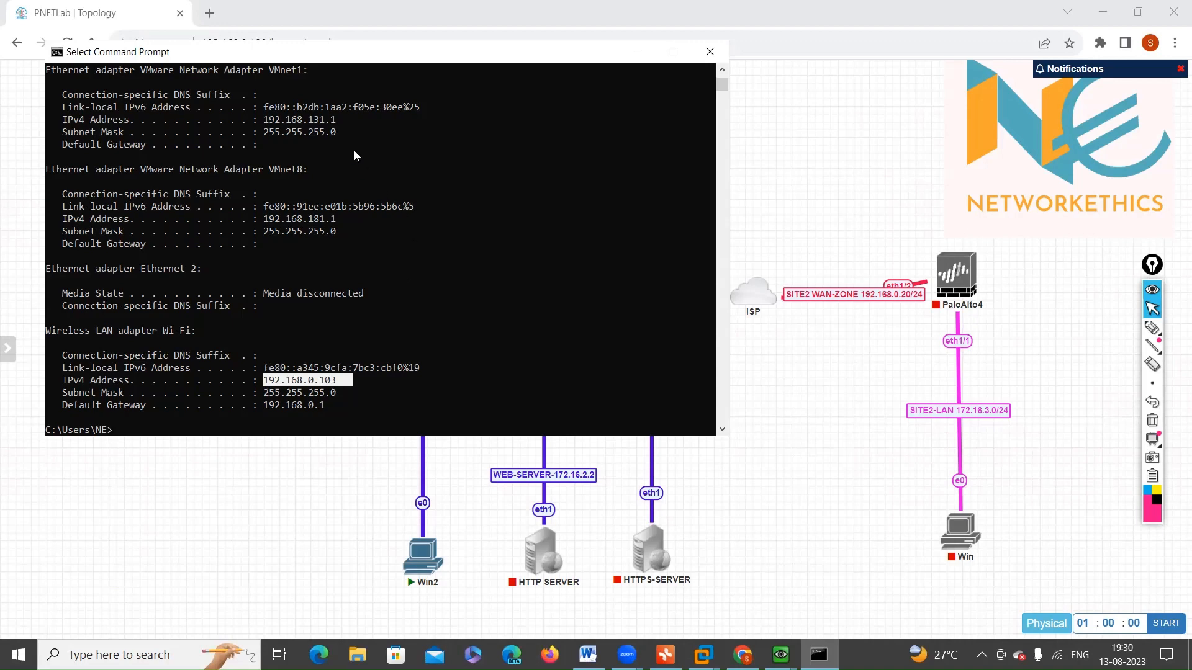
left_click(210, 14)
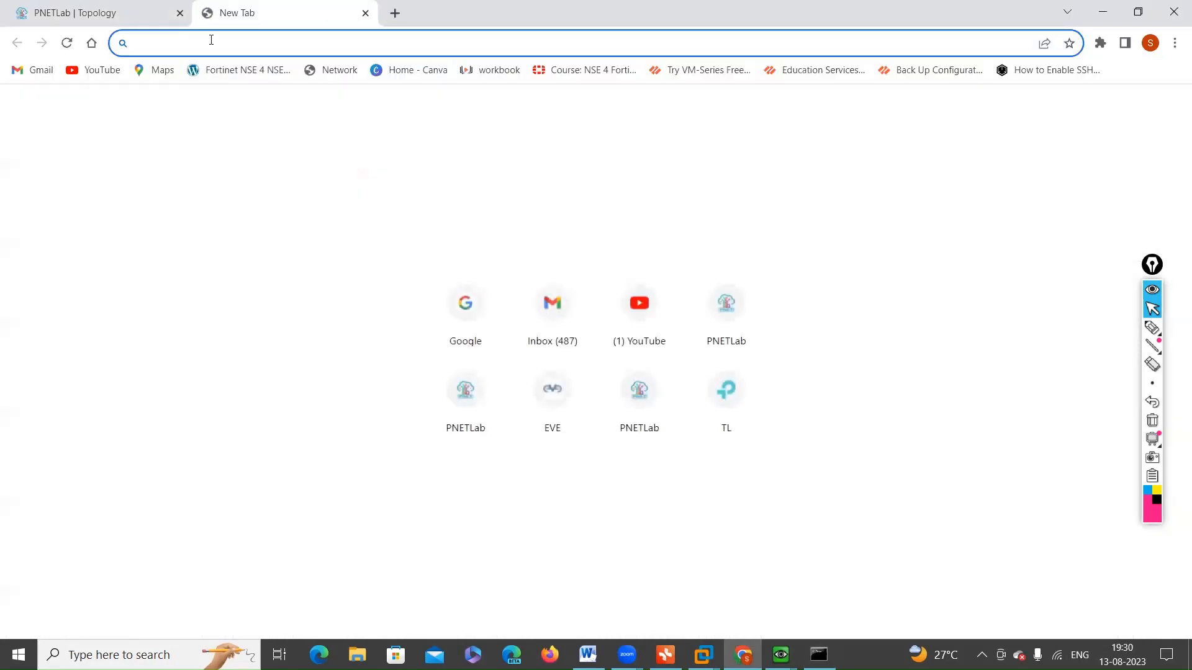
type("https")
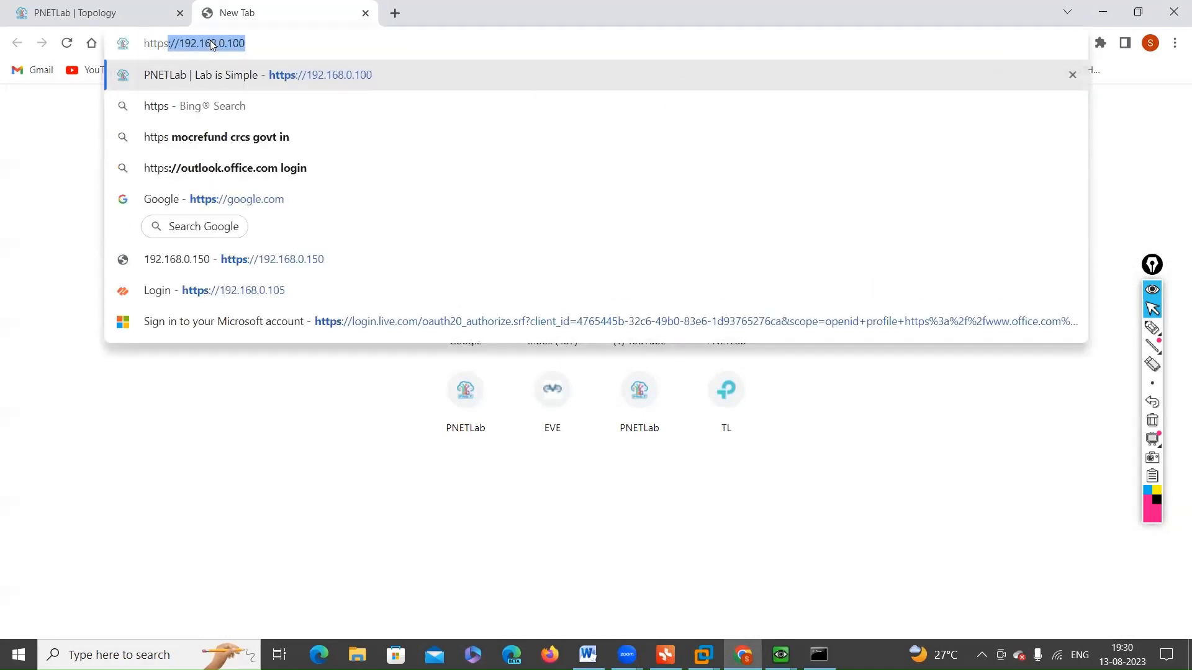
key("Right")
key("BackSpace")
key("BackSpace")
key("BackSpace")
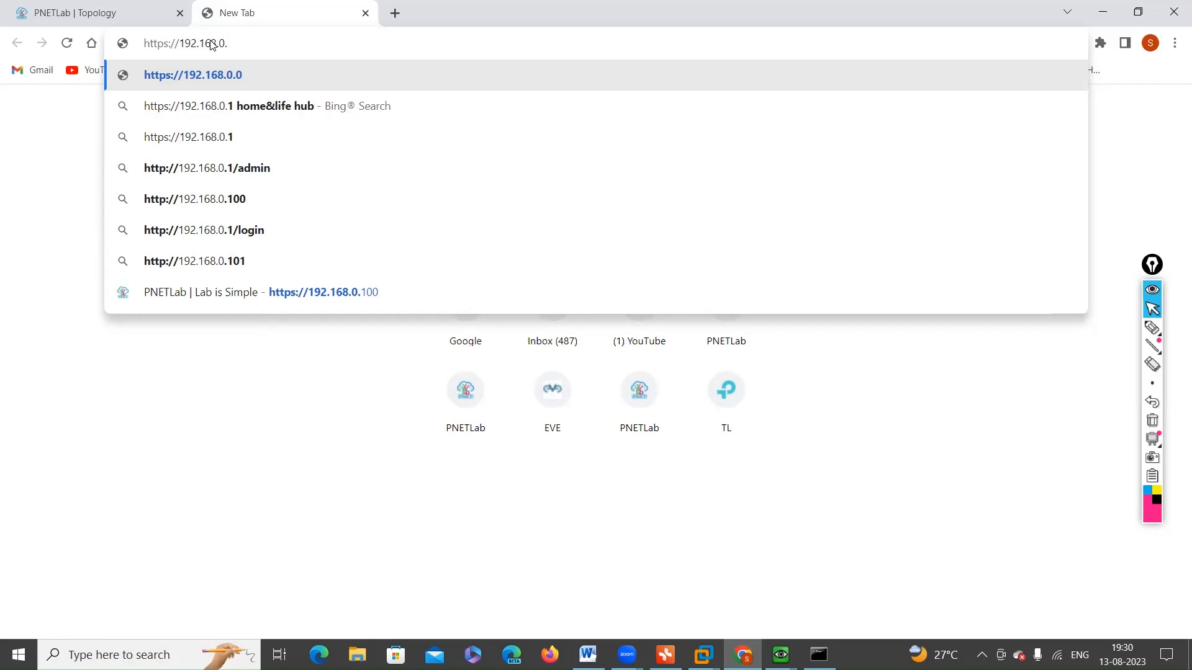
type("121")
key("BackSpace")
key("BackSpace")
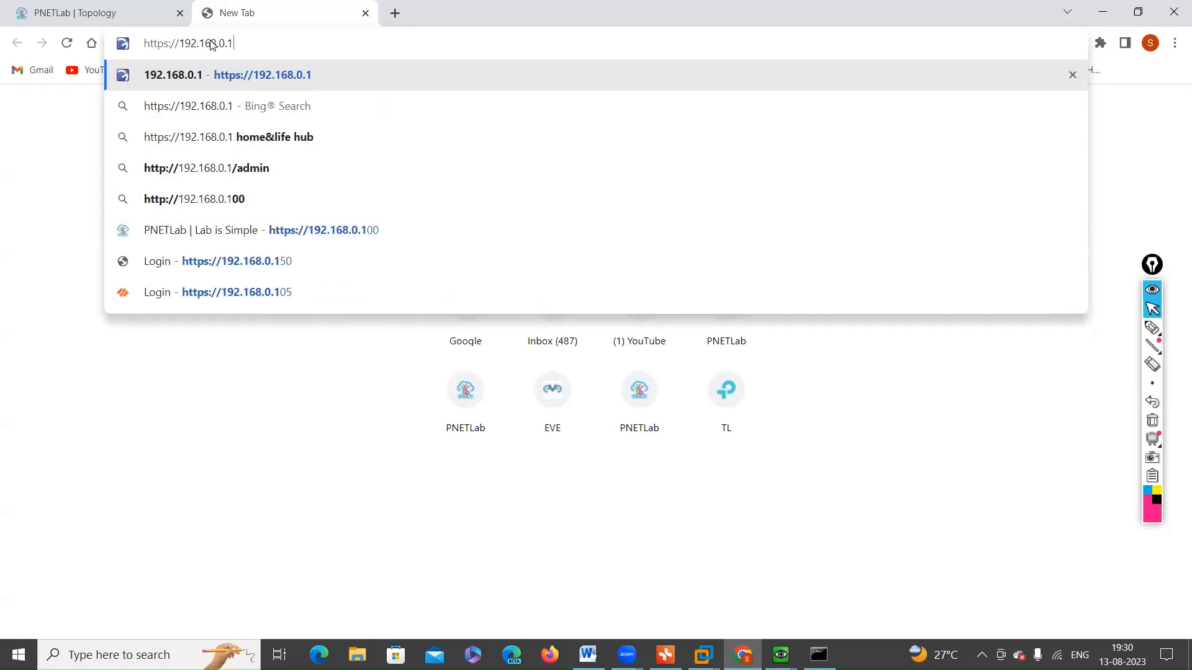
type("17")
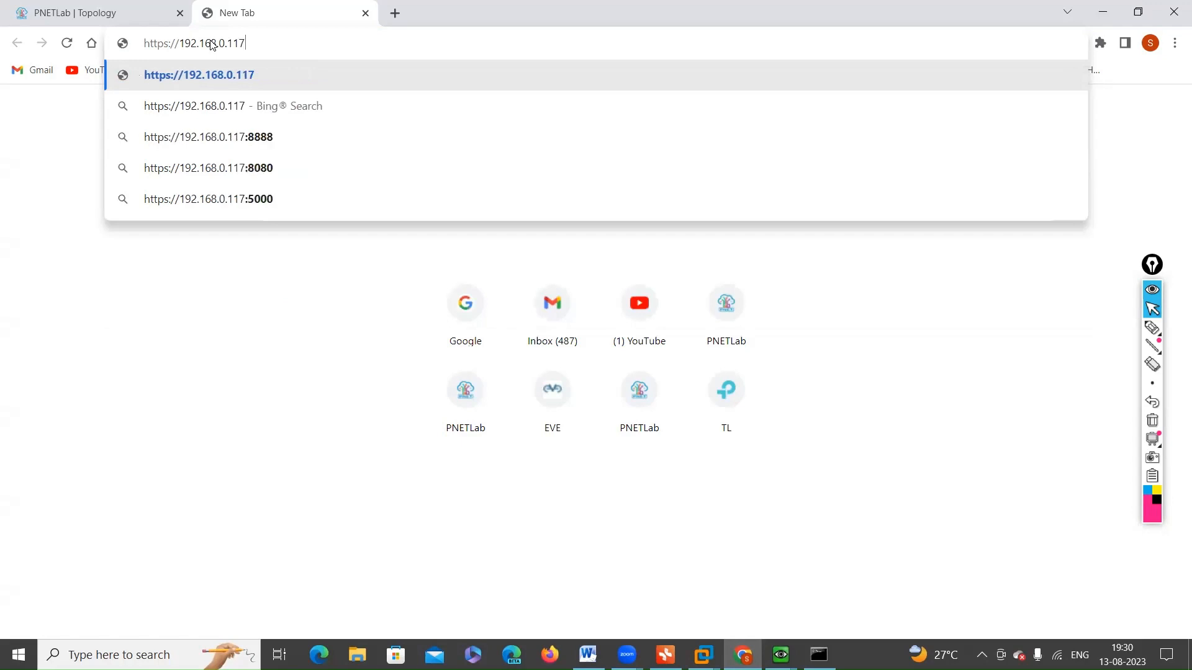
key("Return")
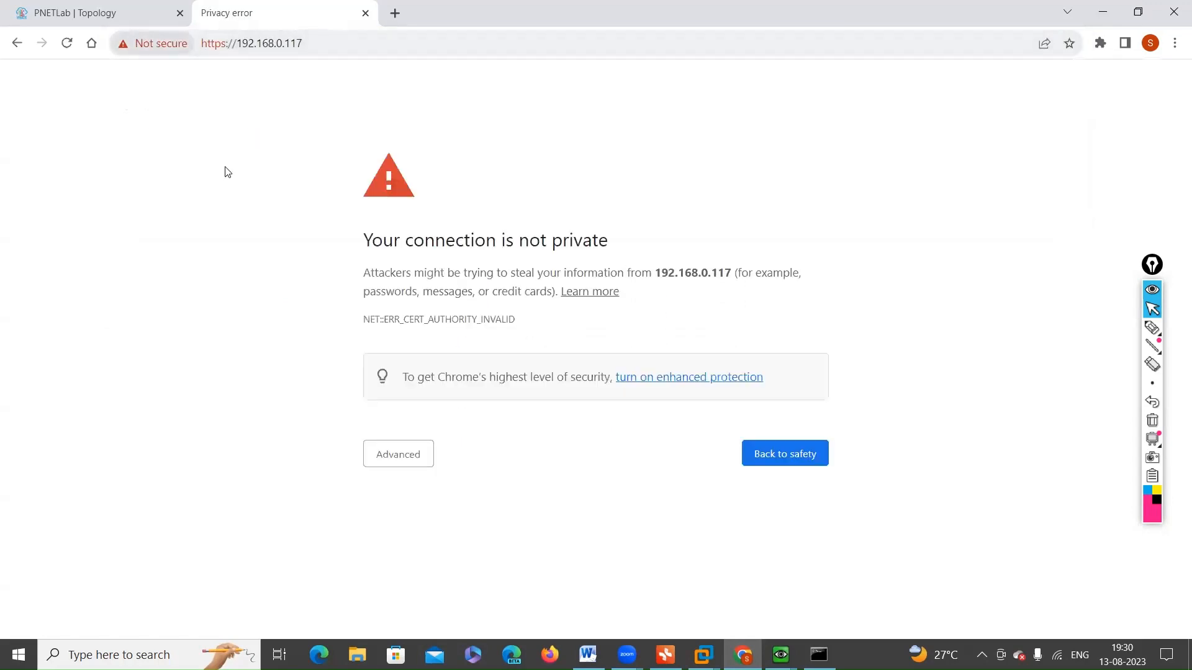
left_click(391, 454)
left_click(431, 574)
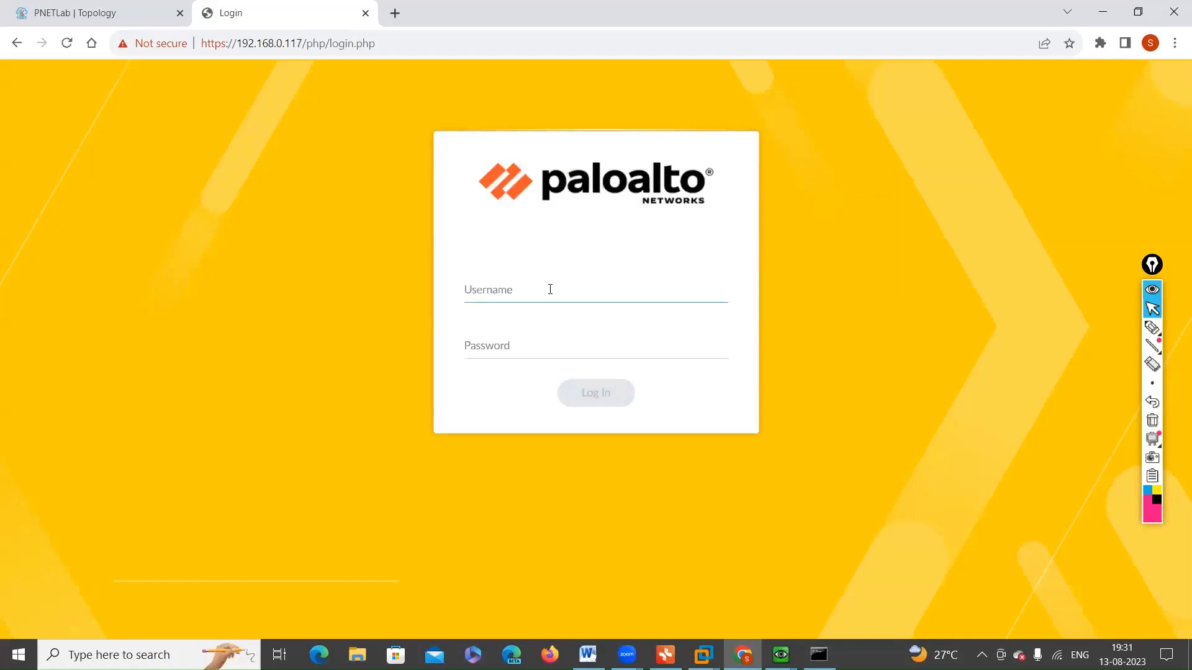
Step: Log in to the Palo Alto web interface as admin with the account password
type("admin")
key("Tab")
type("admin")
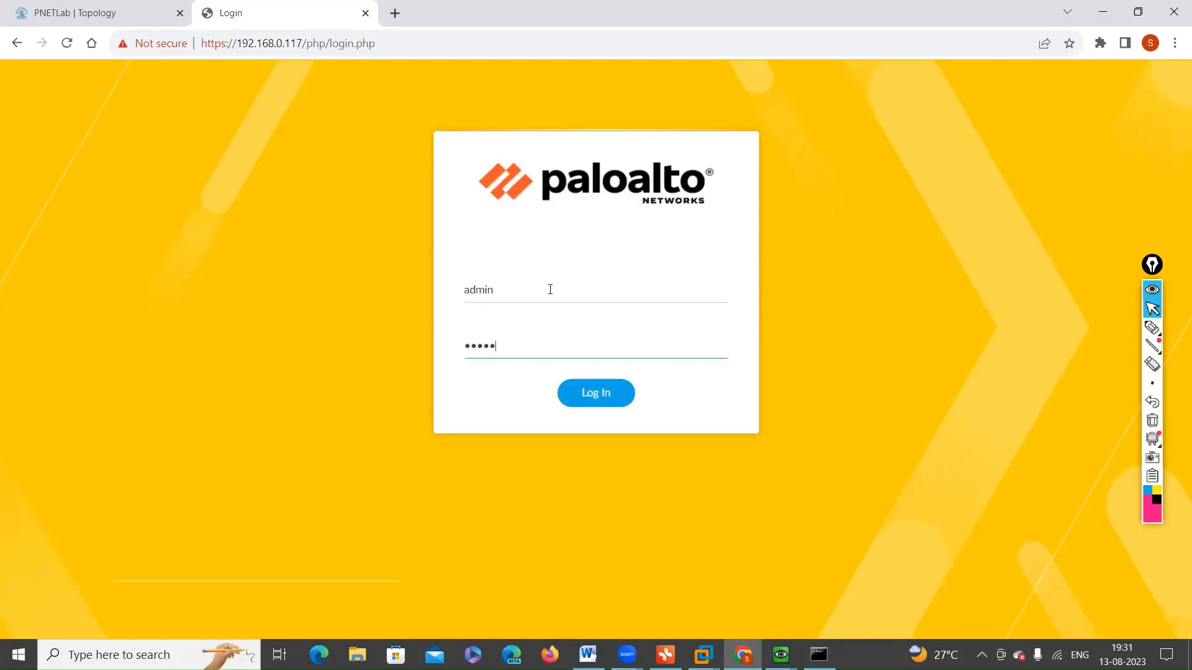
key("Return")
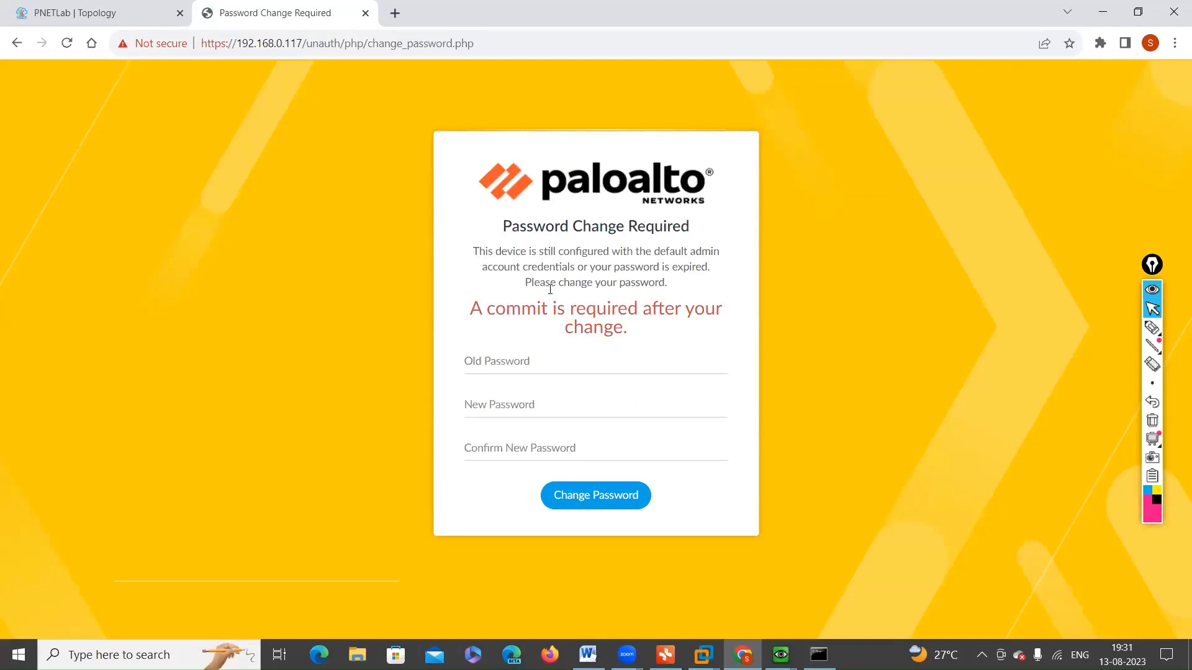
Step: Change the firewall's default admin password by entering the old password, a new password and its confirmation
left_click(495, 365)
type("admin")
type("*****")
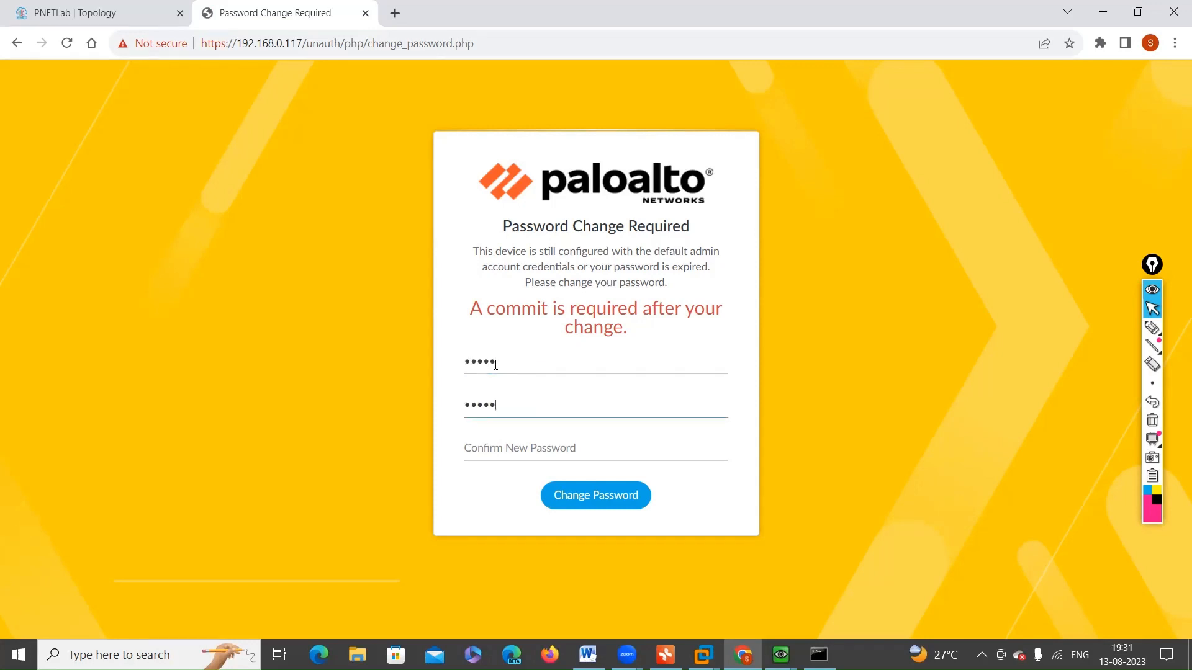
type("***")
left_click(490, 456)
type("******")
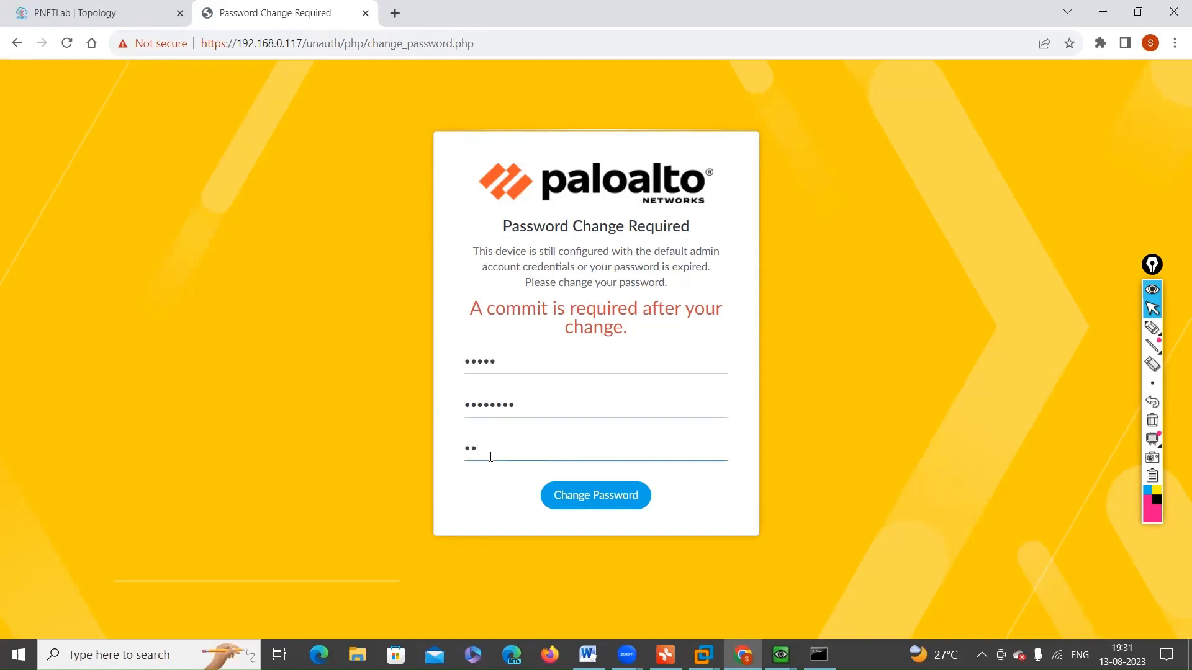
type("**")
key("Return")
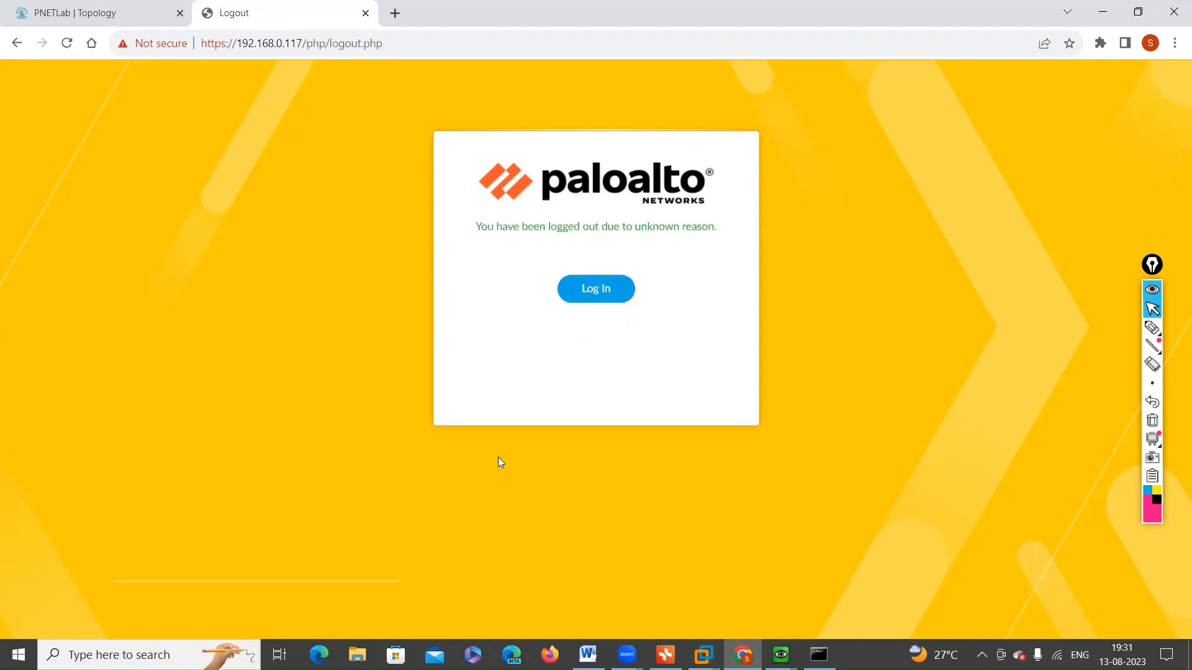
Step: Log back in to the firewall as admin with the new password and dismiss the welcome and telemetry prompts
left_click(603, 287)
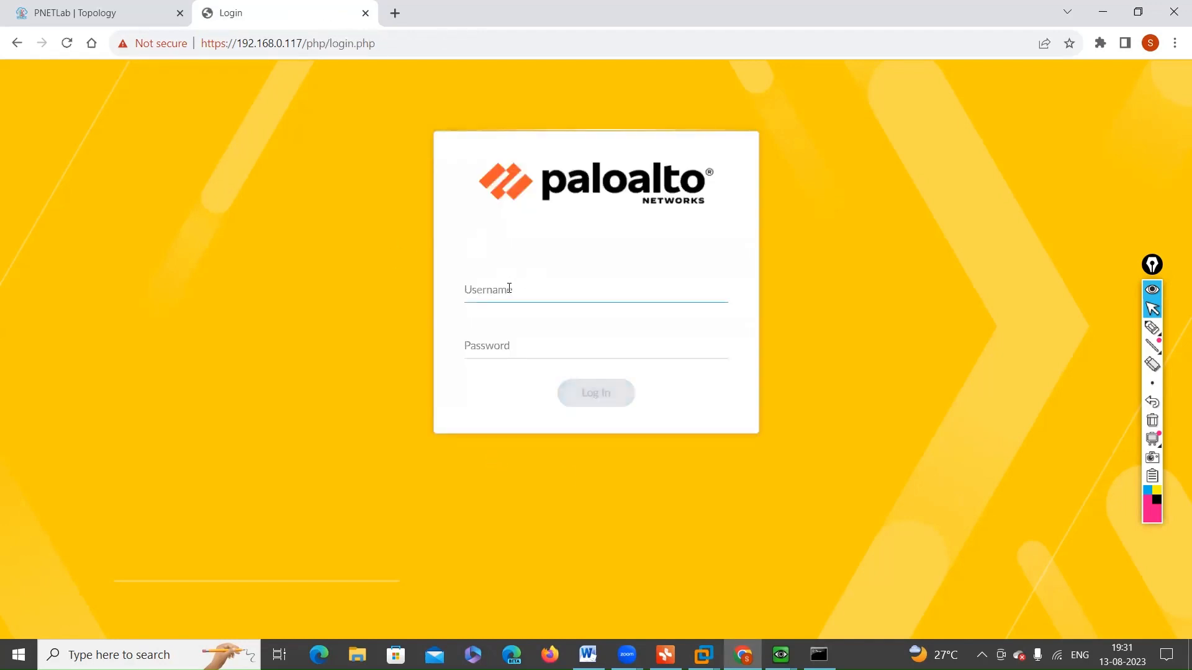
type("admin")
key("Tab")
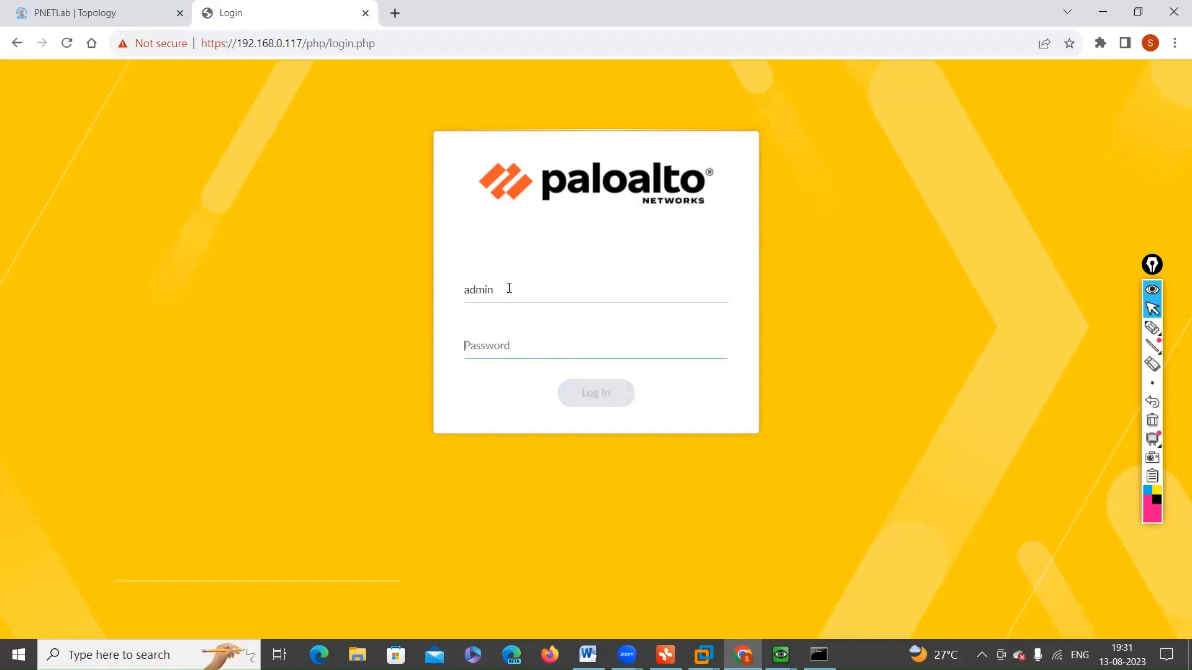
type("••••••")
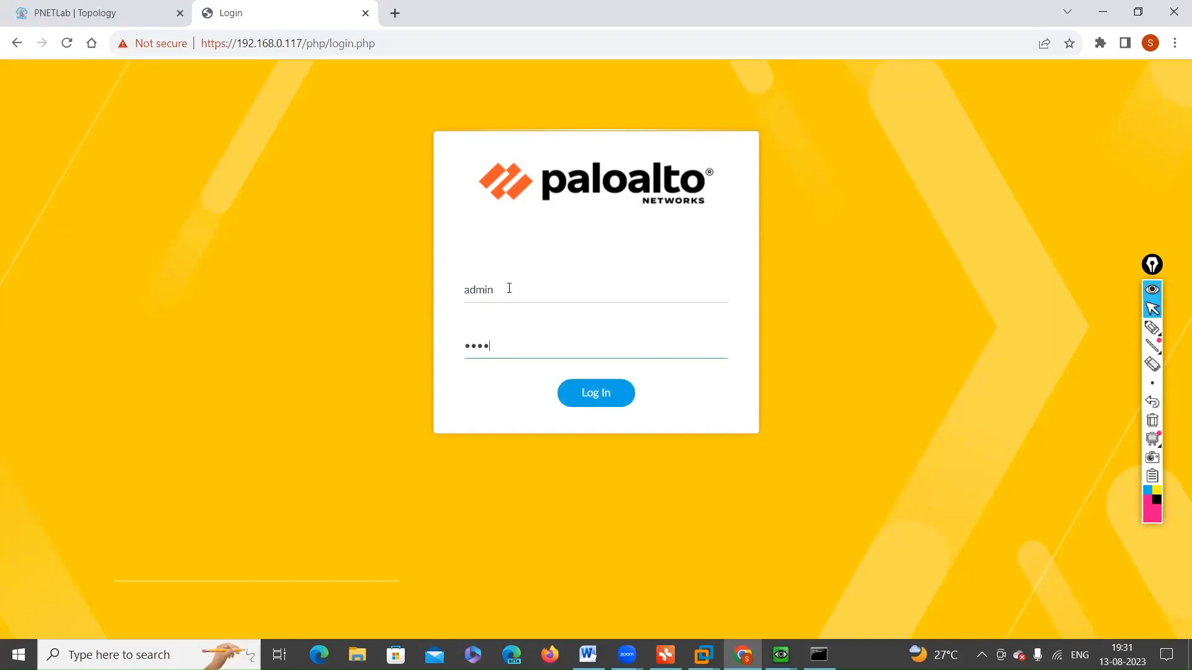
type("••")
key("Return")
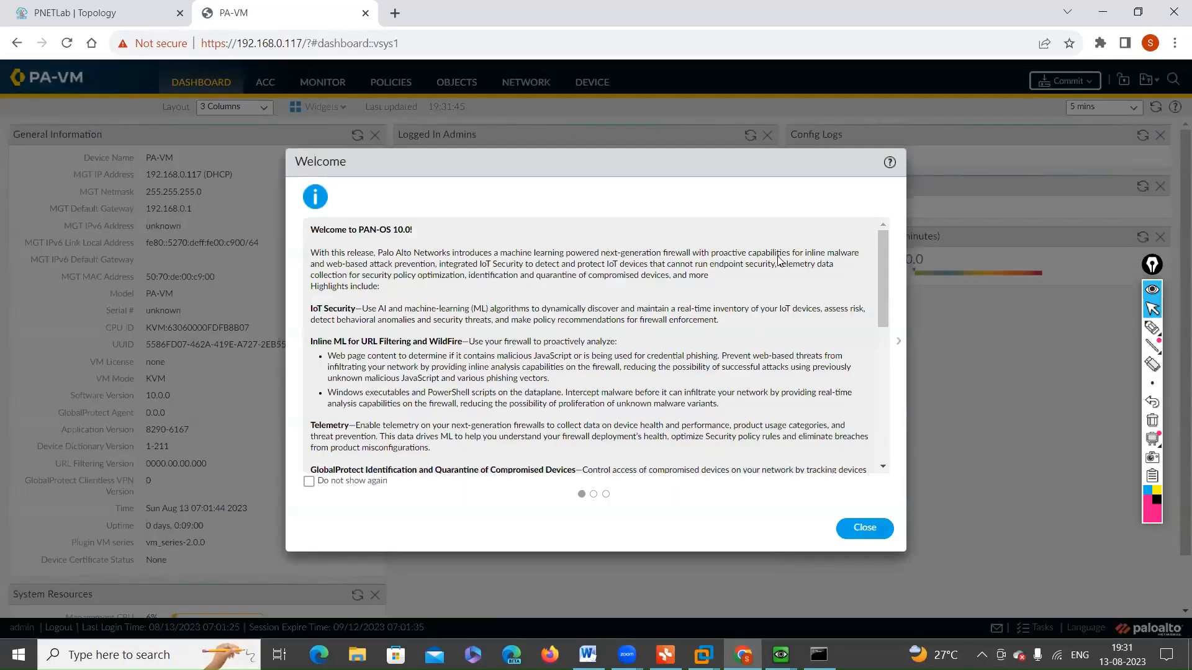
left_click(870, 532)
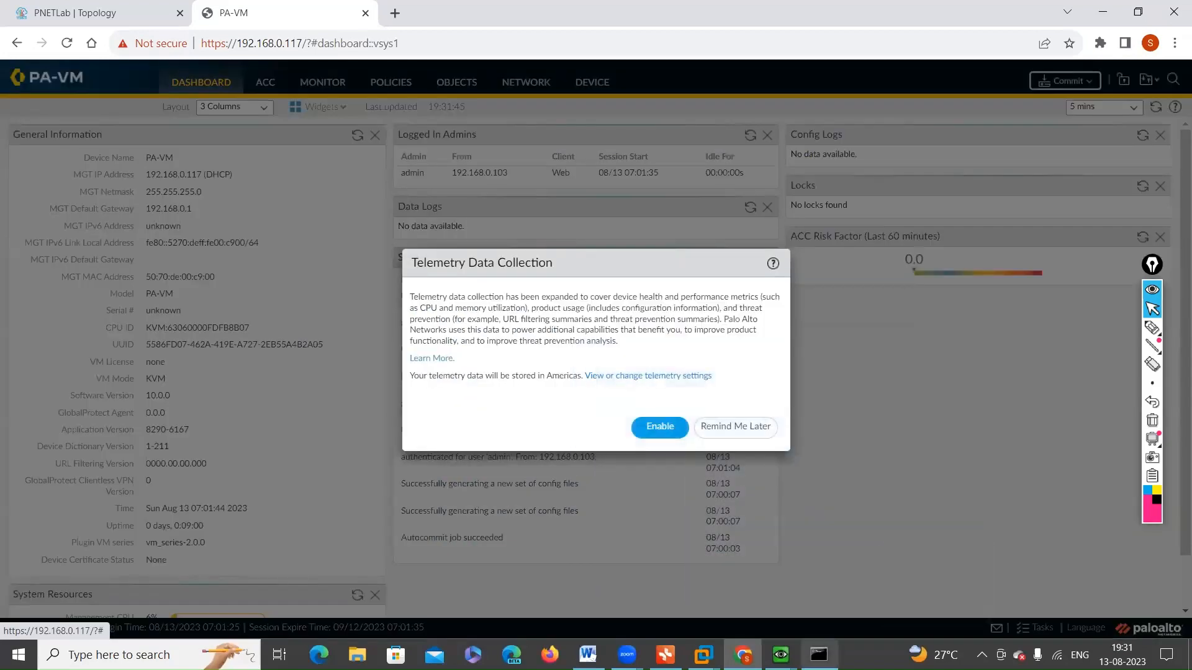
left_click(745, 438)
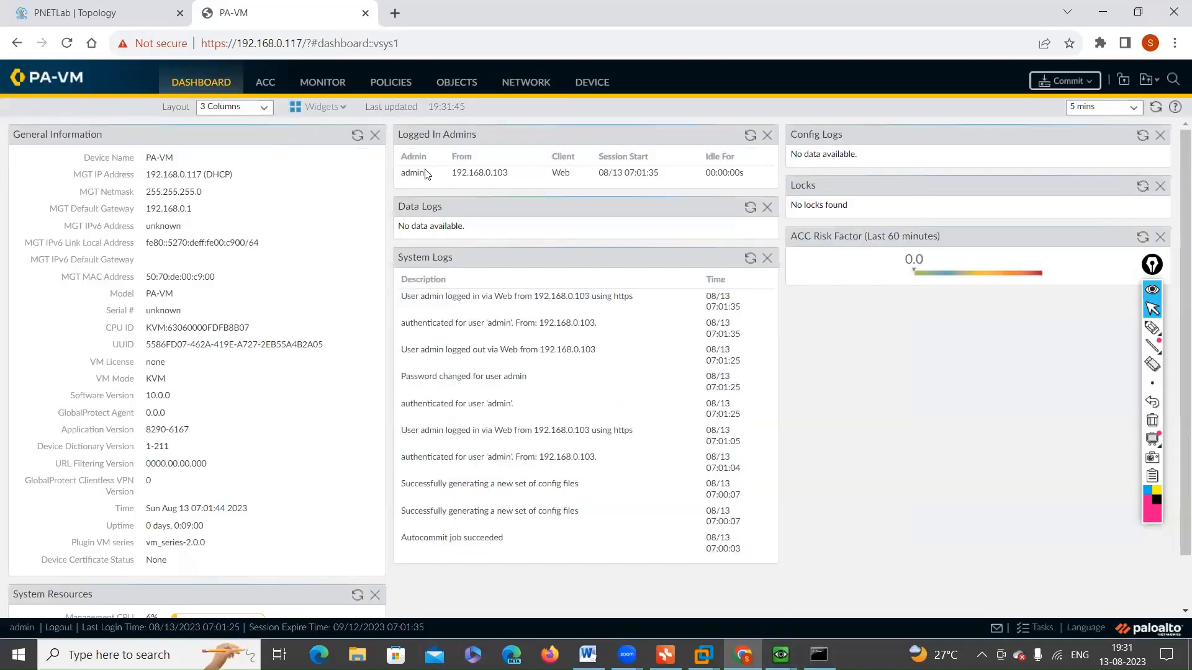
Step: Switch to the PaloAlto3 console and log in as admin with the account password
left_click(781, 655)
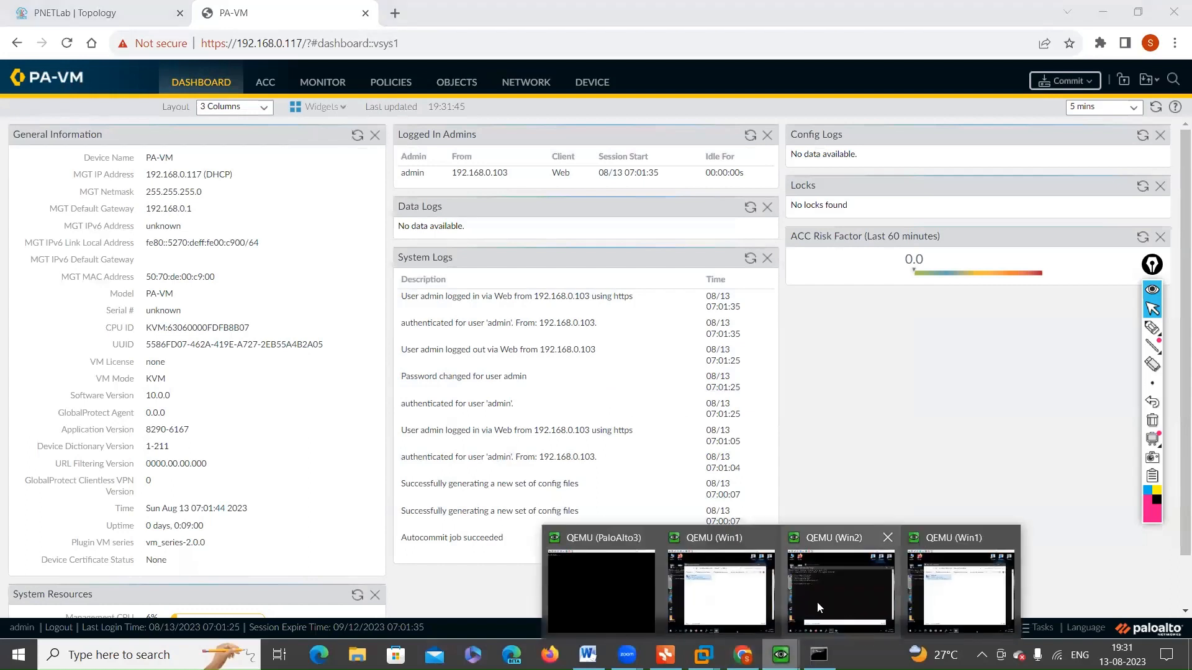
left_click(588, 601)
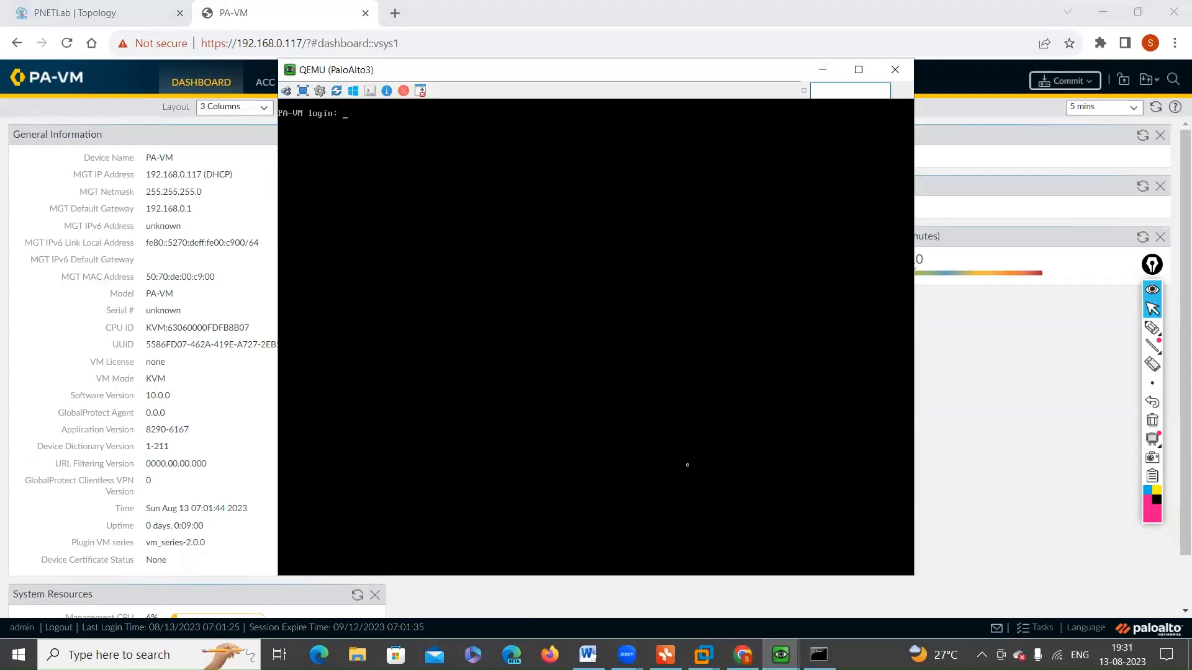
type("admin")
key("Return")
key("Return")
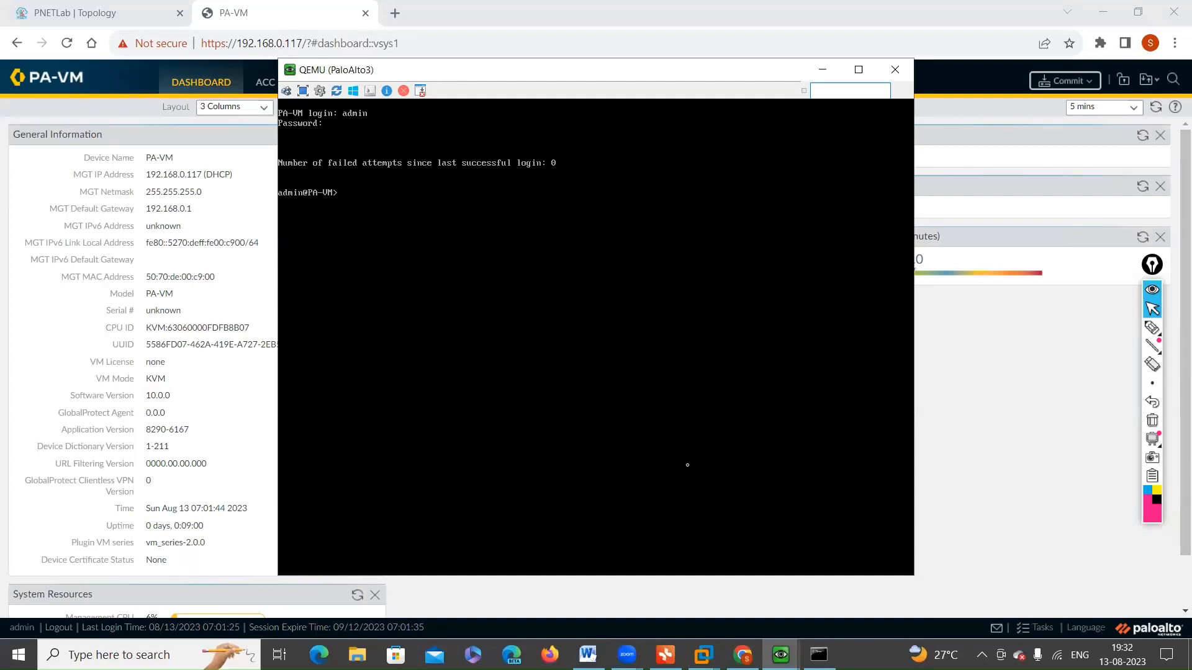
key("Return")
key("Return")
key("Return")
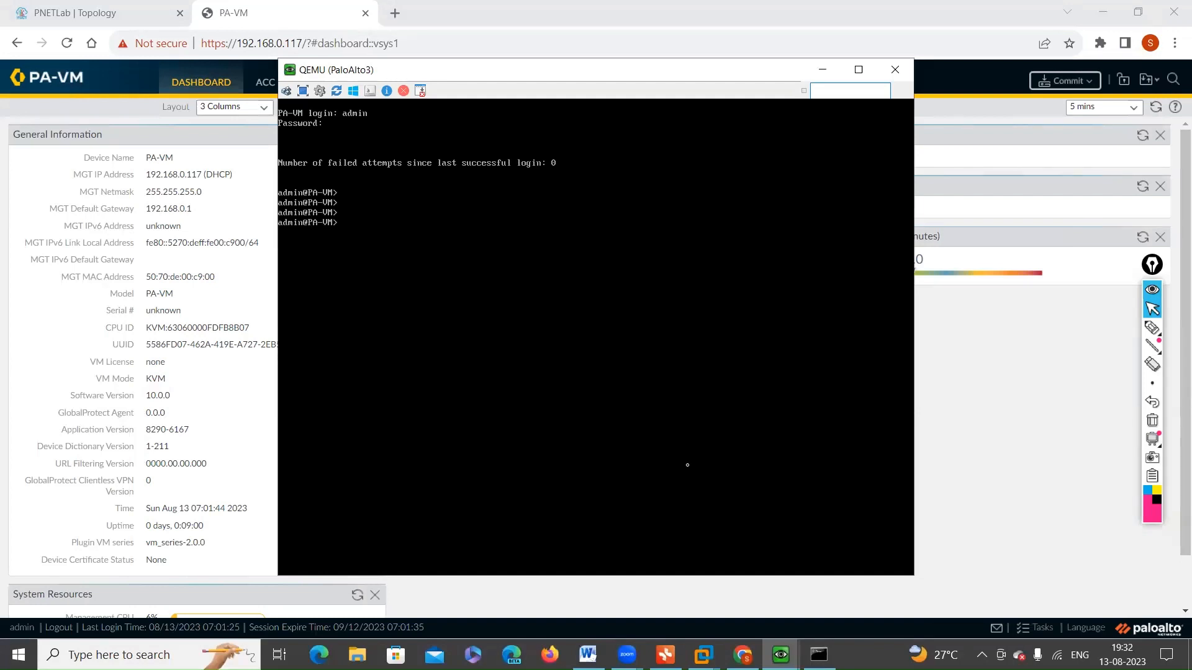
Step: Run show interface all in the PaloAlto3 console, circle the configured hardware interfaces entry, and minimize the console
type("show interface all")
key("Return")
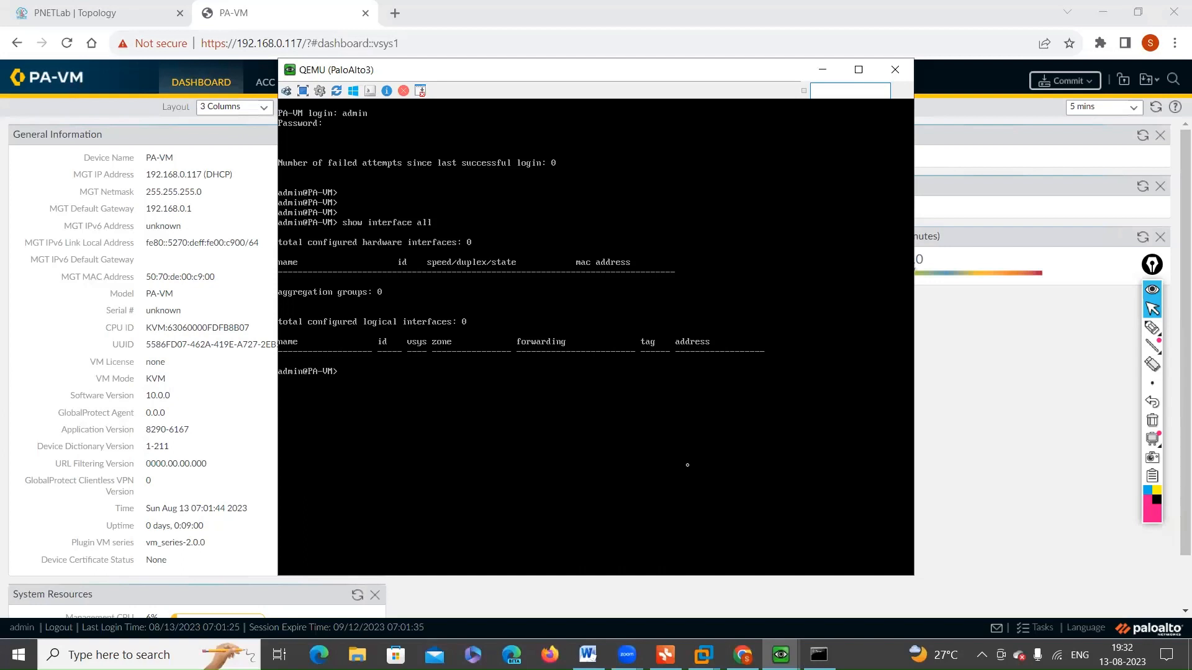
left_click(1152, 327)
mouse_move(371, 255)
left_mouse_down()
mouse_move(481, 263)
mouse_move(445, 231)
mouse_move(372, 253)
left_mouse_up()
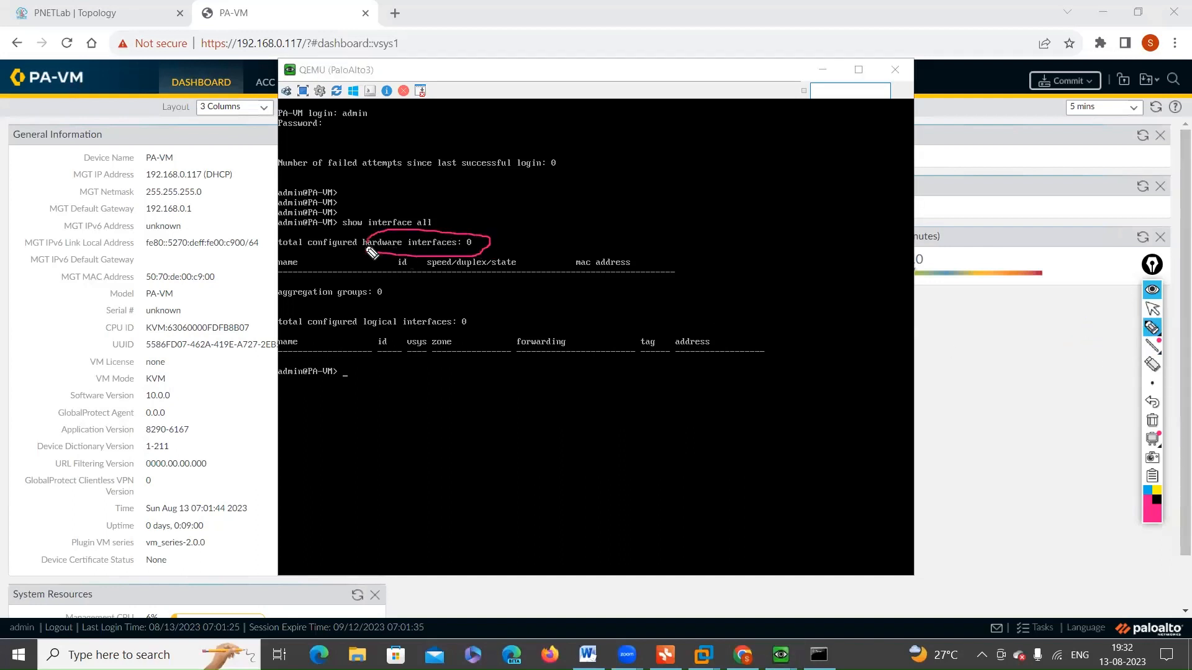
left_click(1150, 308)
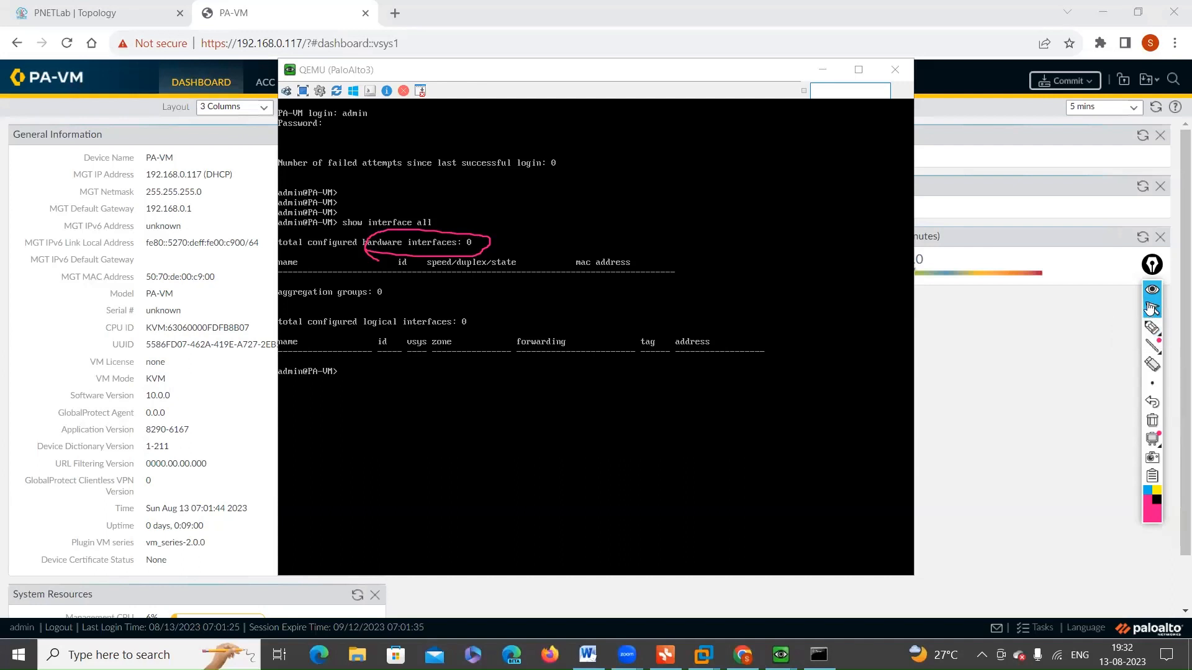
left_click(827, 69)
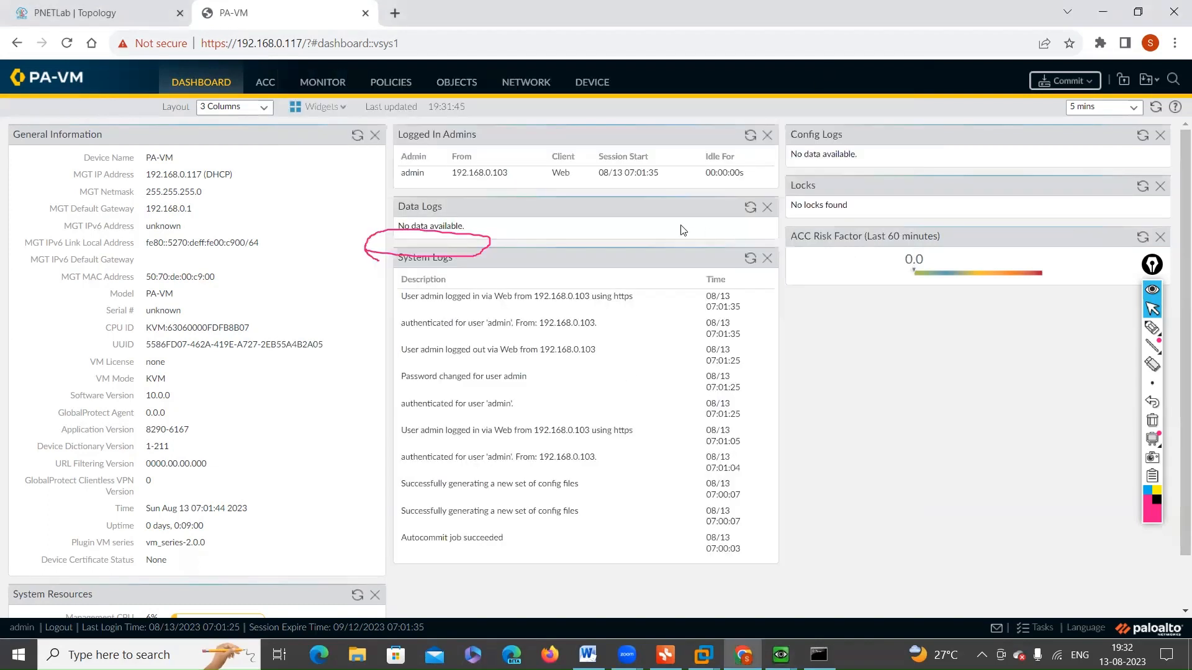
Step: Clear the drawn circle from the screen and open the firewall's Ethernet interfaces list under Network
left_click(1153, 421)
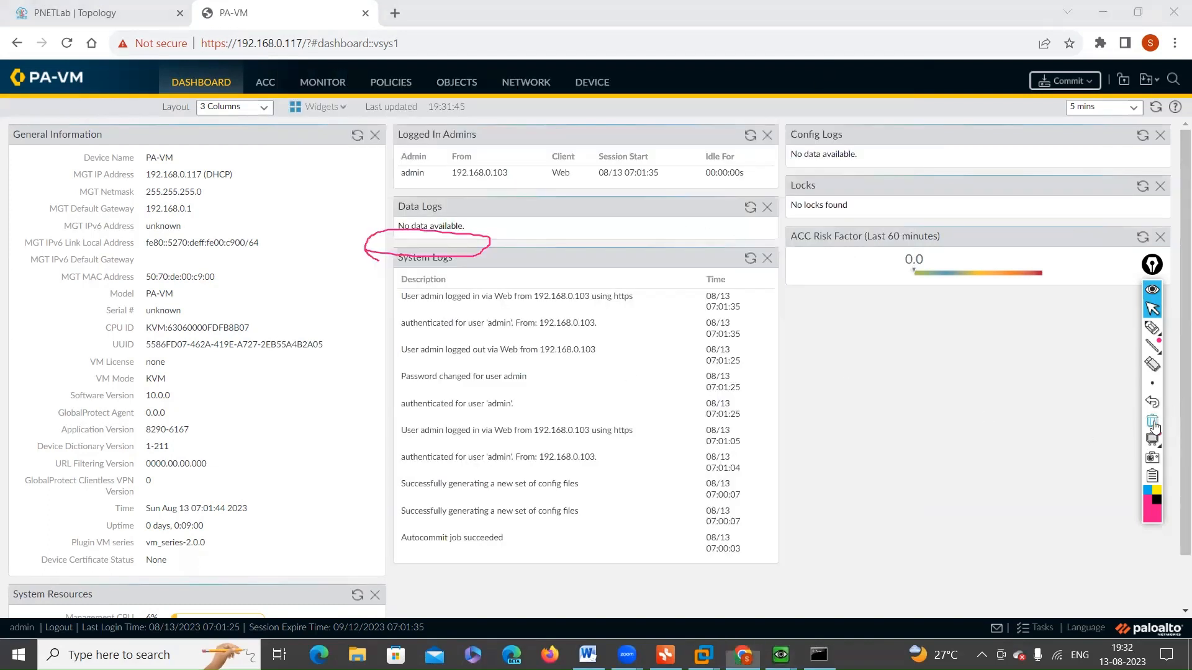
left_click(1153, 307)
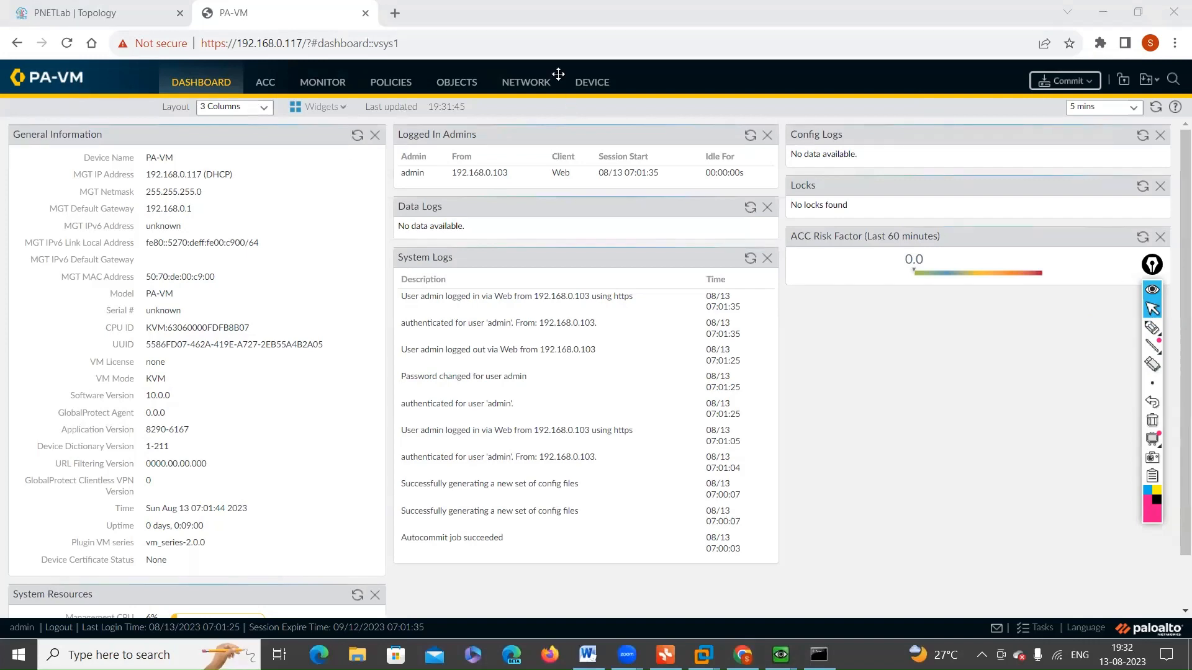
left_click(528, 82)
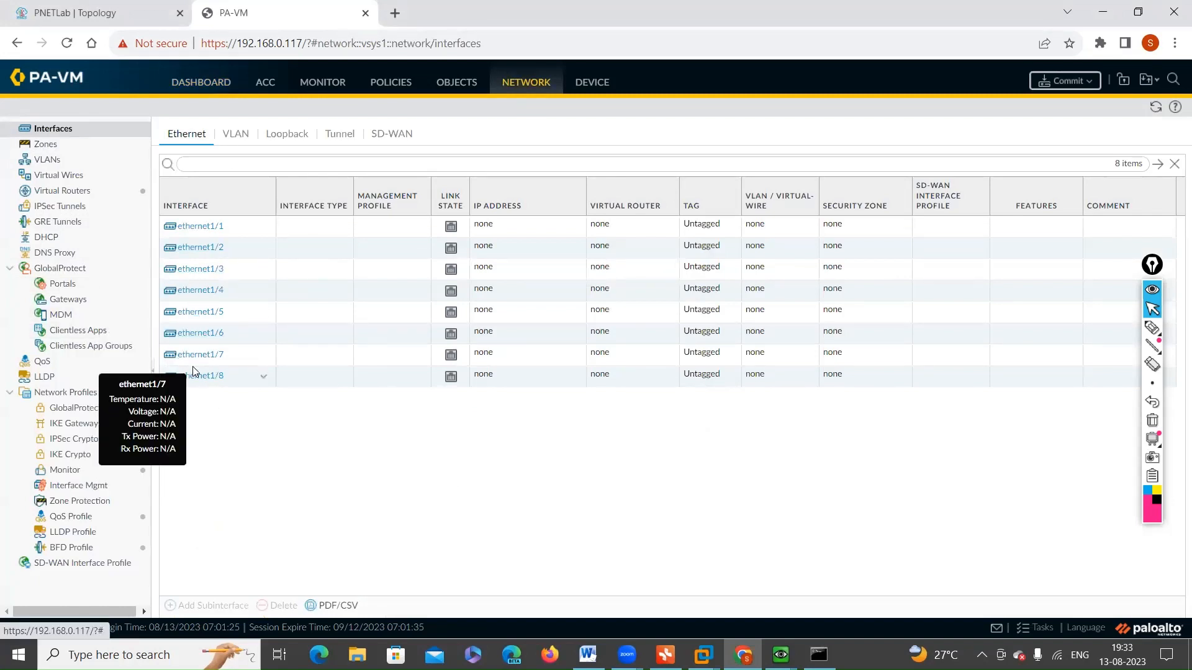
Step: Open ethernet1/1 and try the Layer3 interface type
left_click(209, 227)
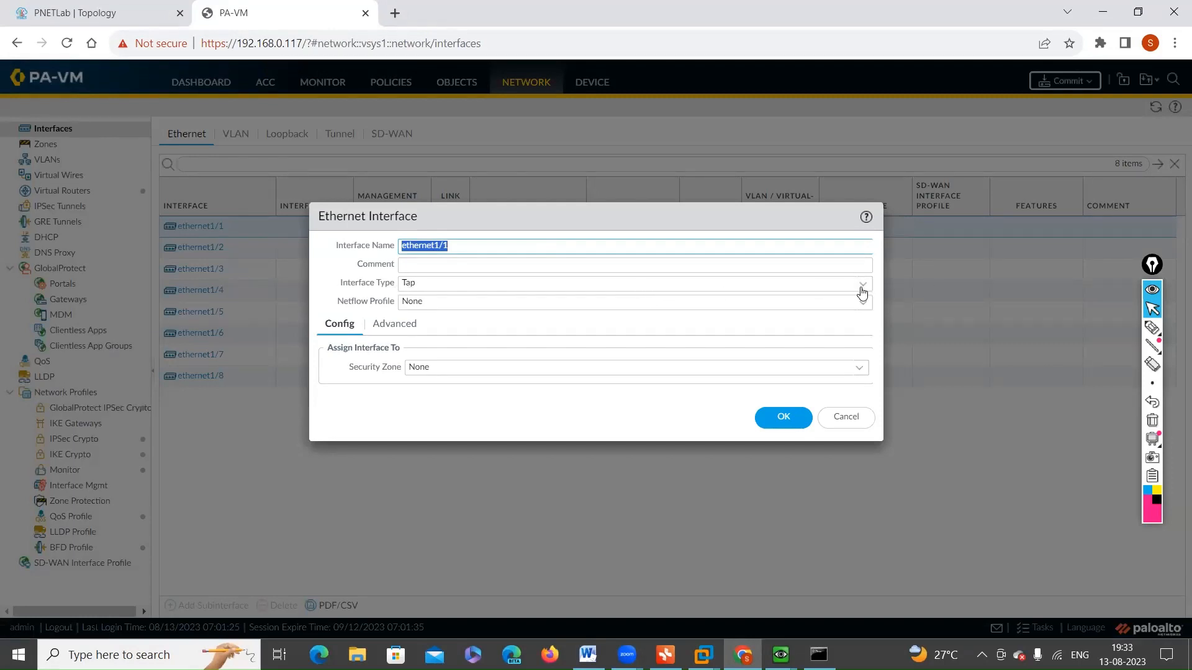
left_click(864, 290)
left_click(863, 287)
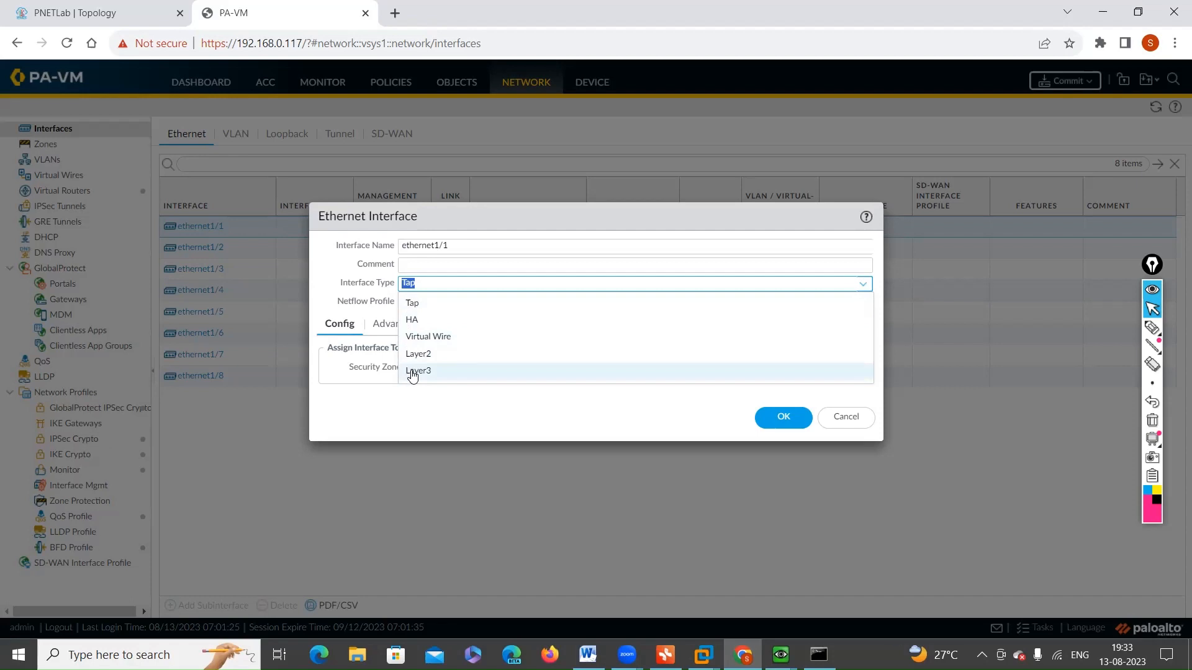
left_click(412, 373)
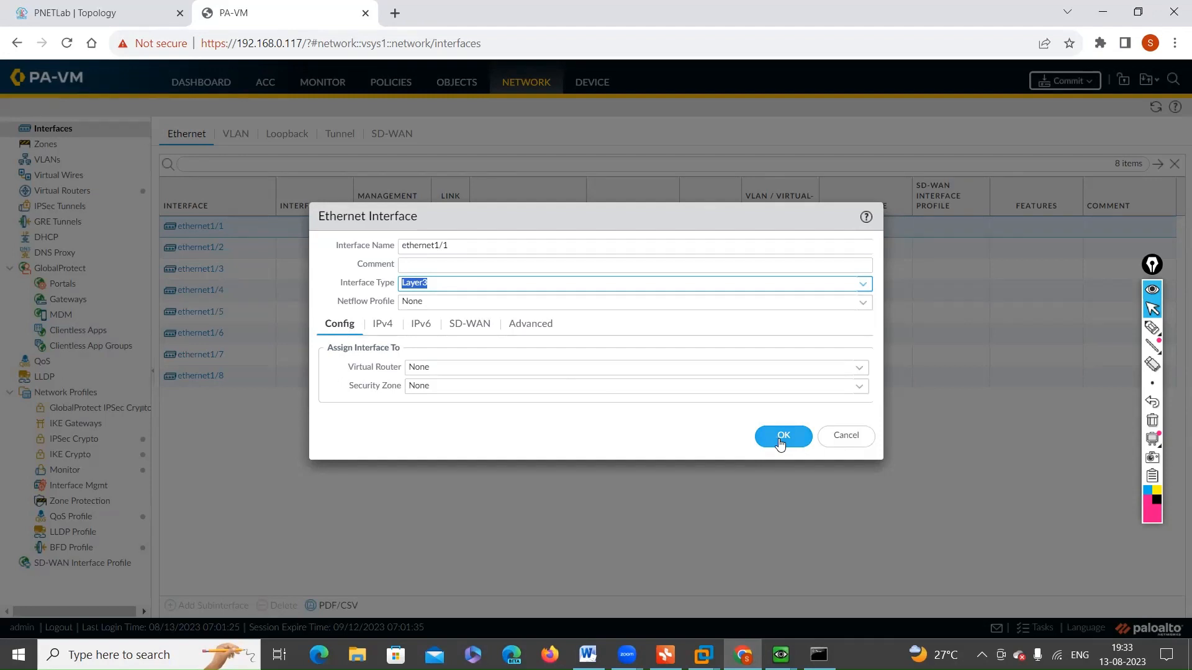
Step: Mark the Virtual Router, Security Zone, IPv4 and Advanced settings of ethernet1/1 with the pen
left_click(1152, 328)
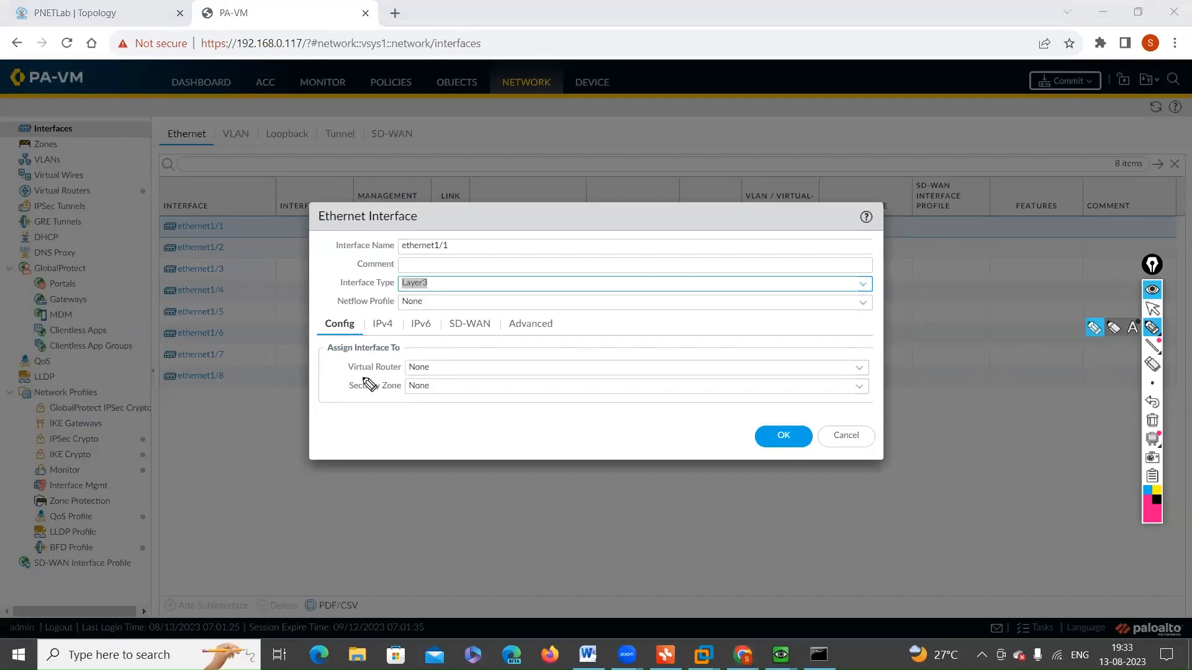
mouse_move(340, 374)
left_mouse_down()
mouse_move(438, 347)
mouse_move(328, 376)
mouse_move(410, 395)
mouse_move(429, 374)
left_mouse_up()
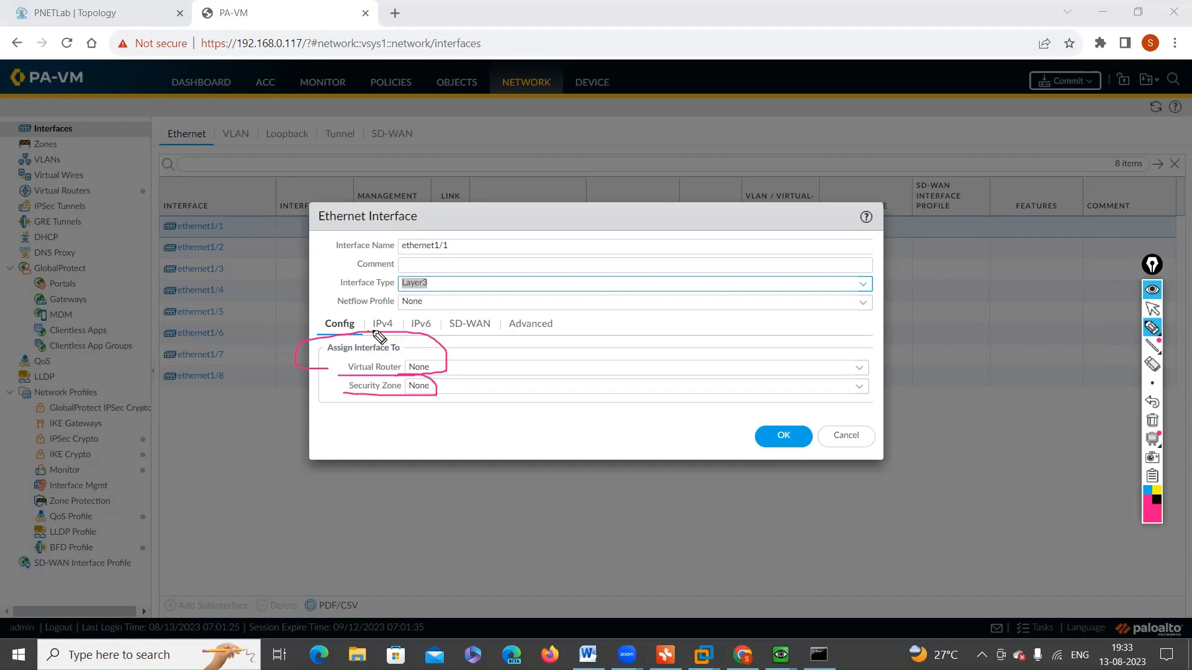
mouse_move(402, 318)
left_mouse_down()
mouse_move(385, 322)
mouse_move(415, 346)
left_mouse_up()
mouse_move(522, 338)
left_mouse_down()
mouse_move(548, 308)
mouse_move(505, 326)
mouse_move(511, 334)
left_mouse_up()
mouse_move(1144, 338)
left_click(1152, 308)
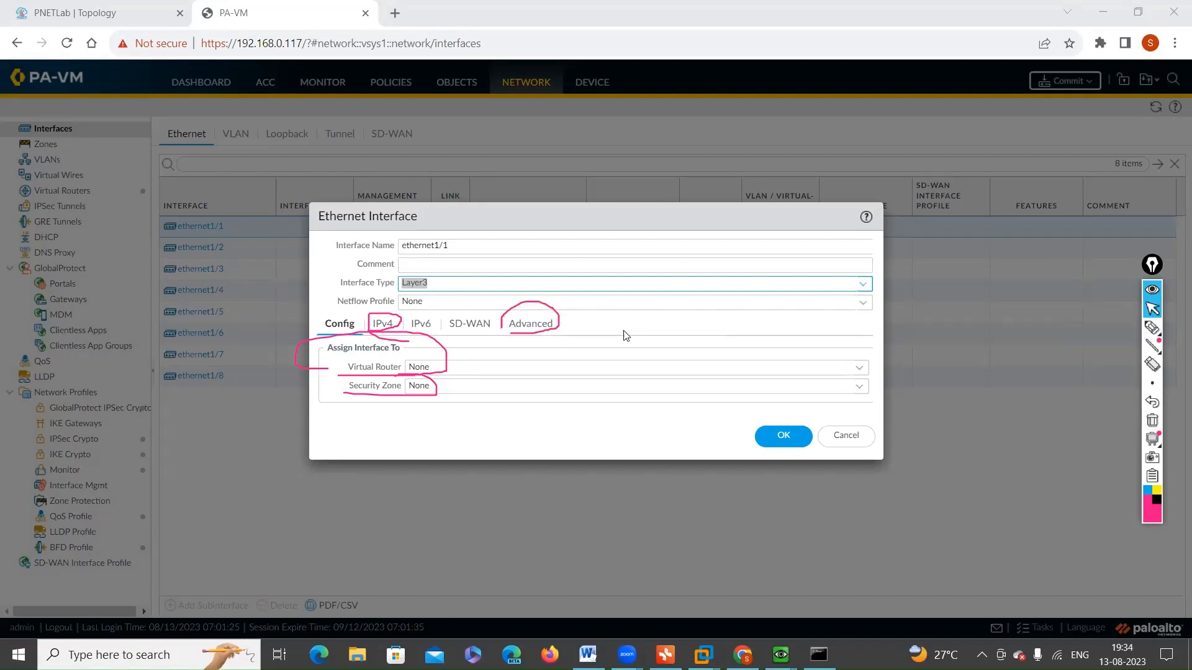
Step: Examine the Management Profile choices in ethernet1/1's advanced settings and cancel the interface dialog
left_click(527, 332)
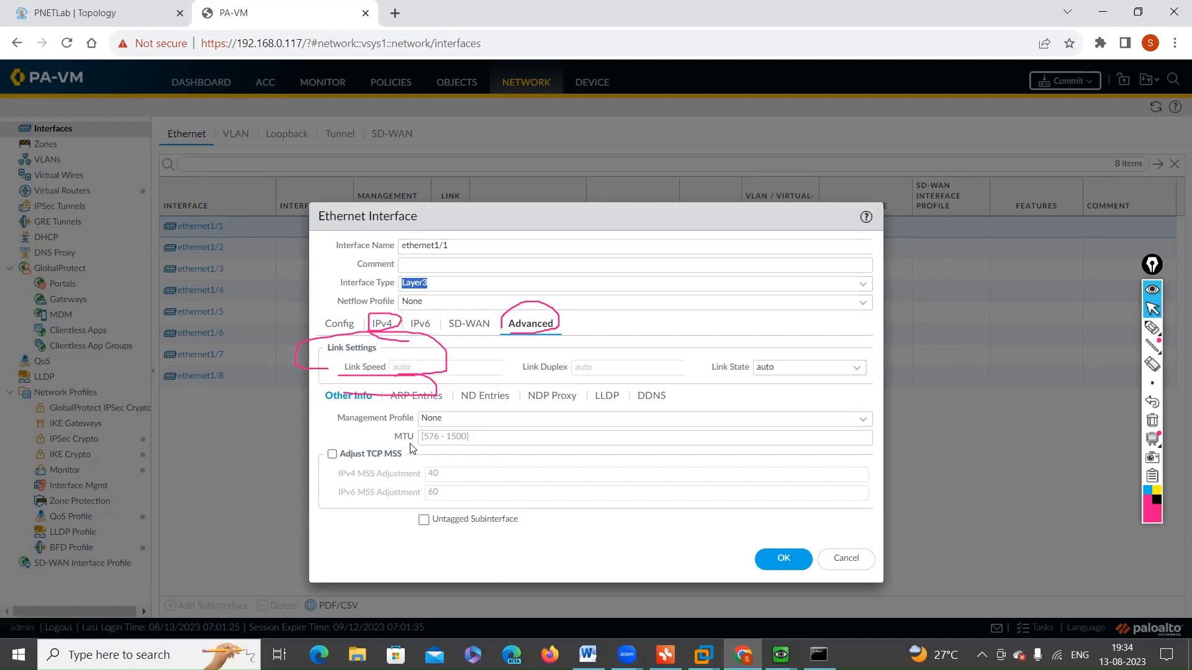
left_click_drag(343, 420, 418, 422)
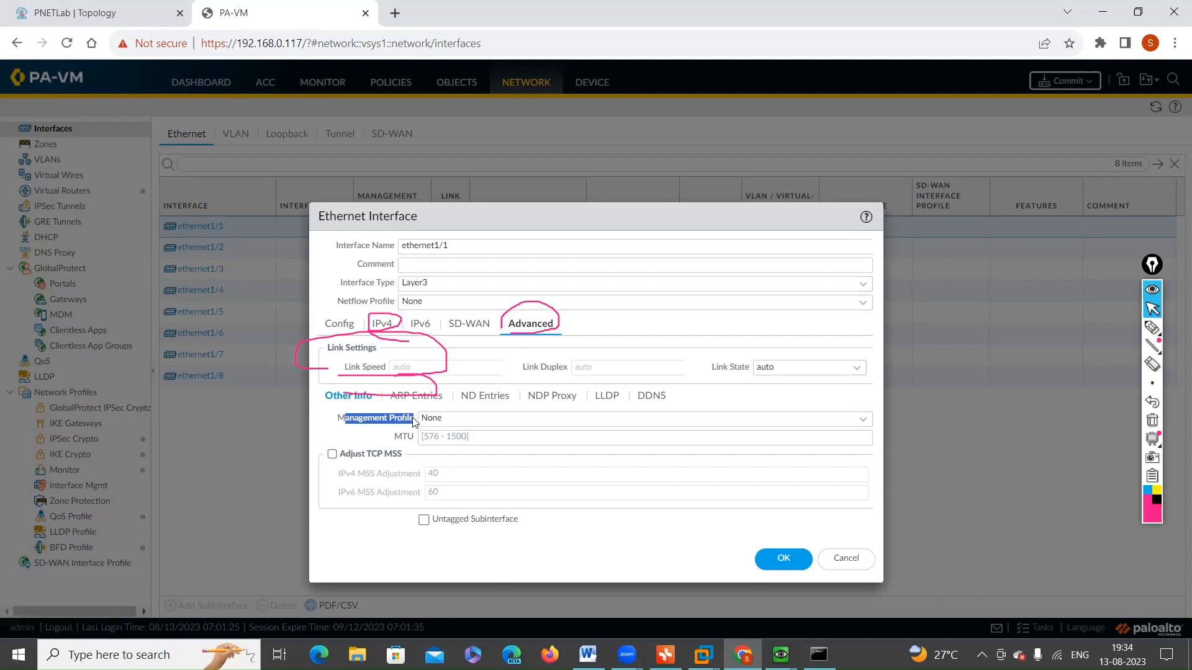
left_click(861, 421)
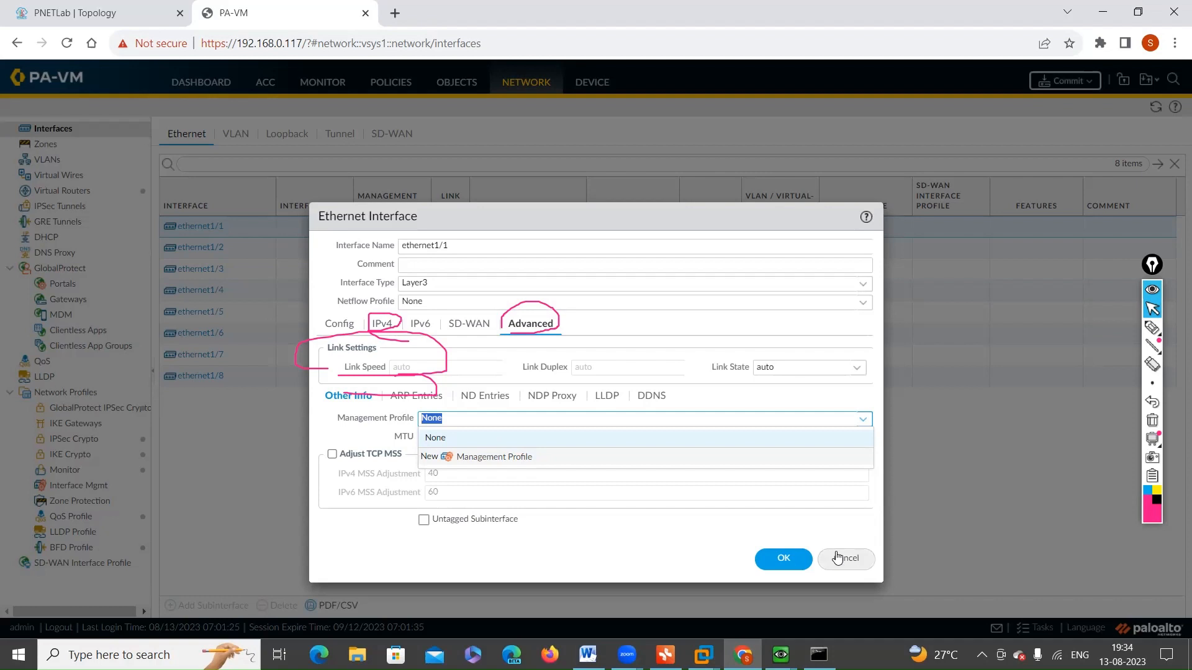
left_click(838, 557)
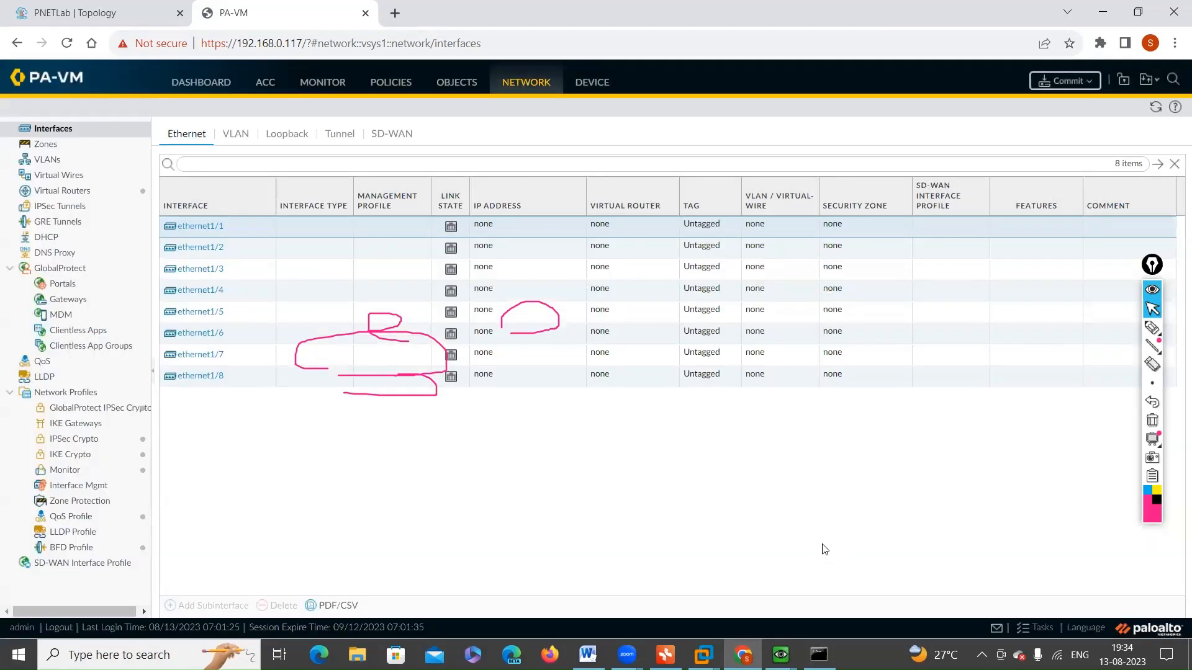
Step: Handwrite circled "IP" and "L3" notes over the interfaces page with the pen
left_click(1151, 328)
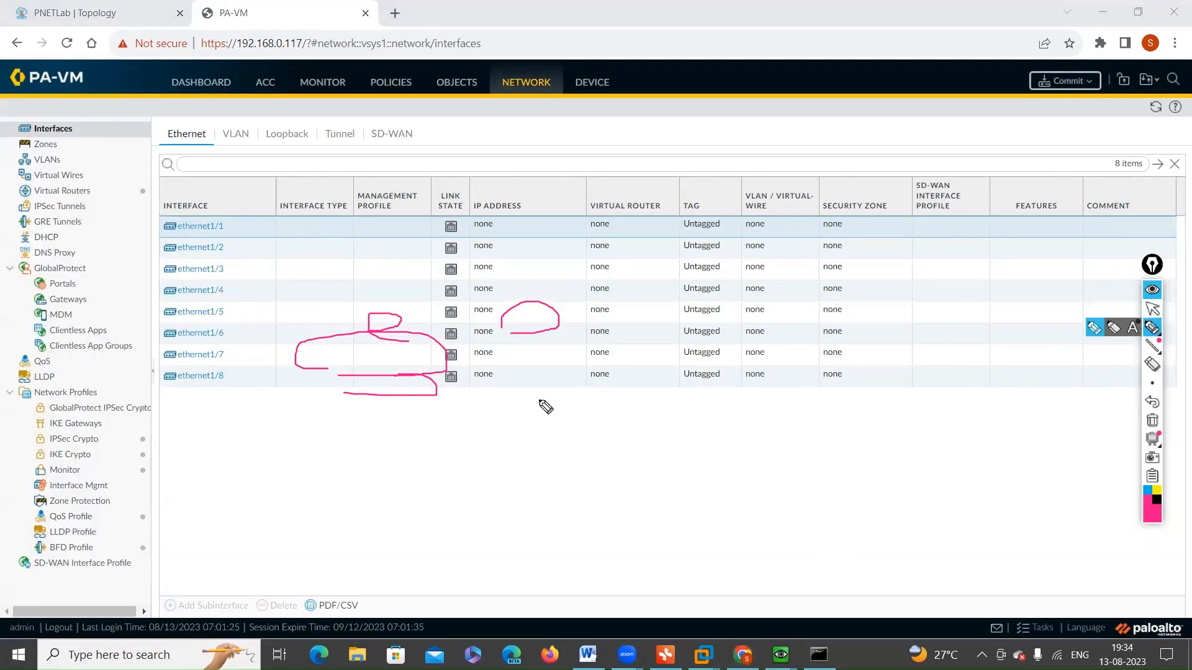
left_click_drag(887, 252, 894, 278)
mouse_move(897, 252)
left_mouse_down()
mouse_move(903, 276)
mouse_move(899, 265)
mouse_move(889, 295)
mouse_move(918, 238)
left_mouse_up()
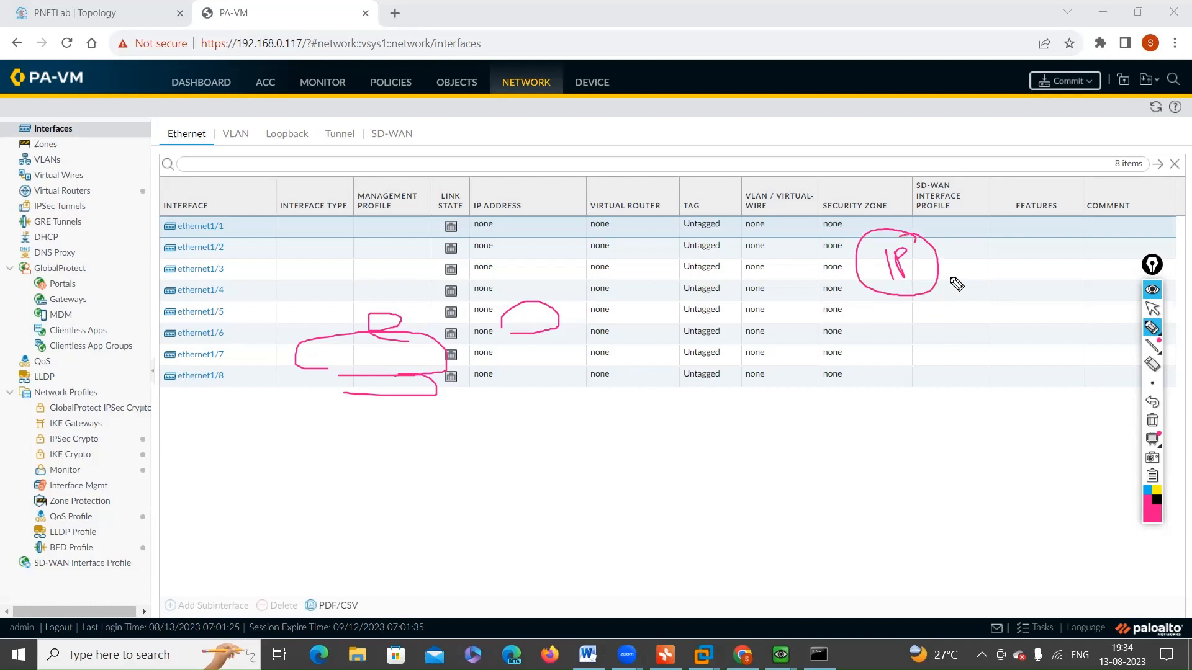
mouse_move(892, 113)
left_mouse_down()
mouse_move(895, 147)
mouse_move(913, 144)
left_mouse_up()
mouse_move(913, 123)
left_mouse_down()
mouse_move(916, 142)
mouse_move(861, 125)
mouse_move(948, 148)
left_mouse_up()
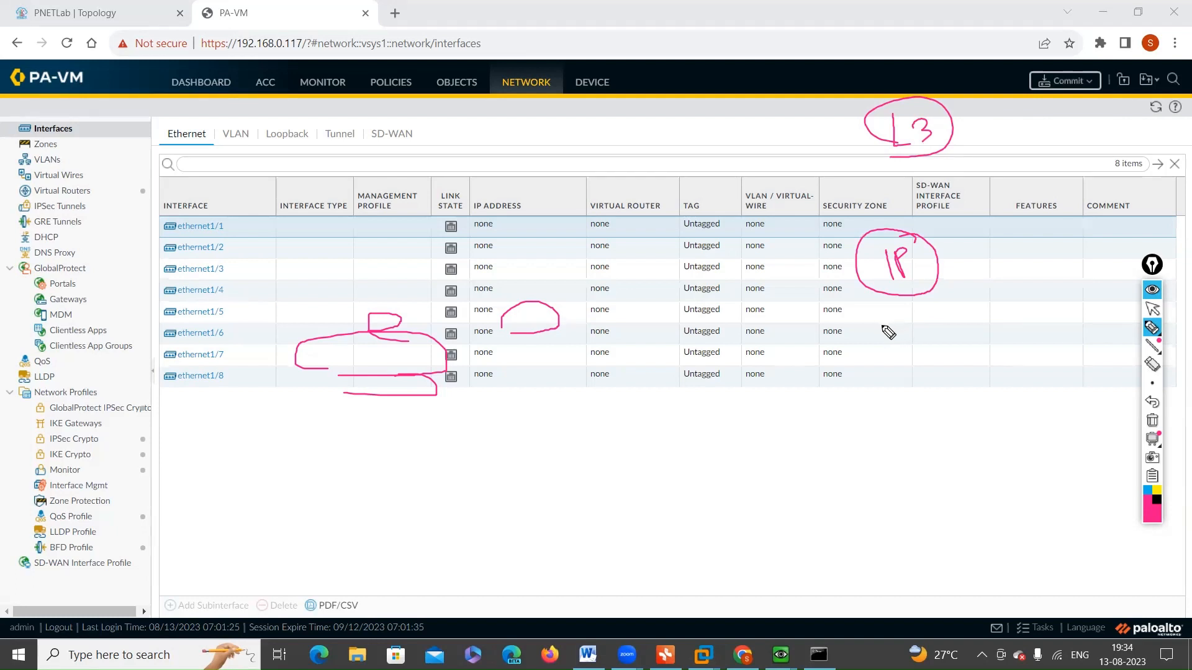
Step: Handwrite "Zone" below the IP note with arrows leading into it and on to "L3"
left_click_drag(880, 323, 978, 329)
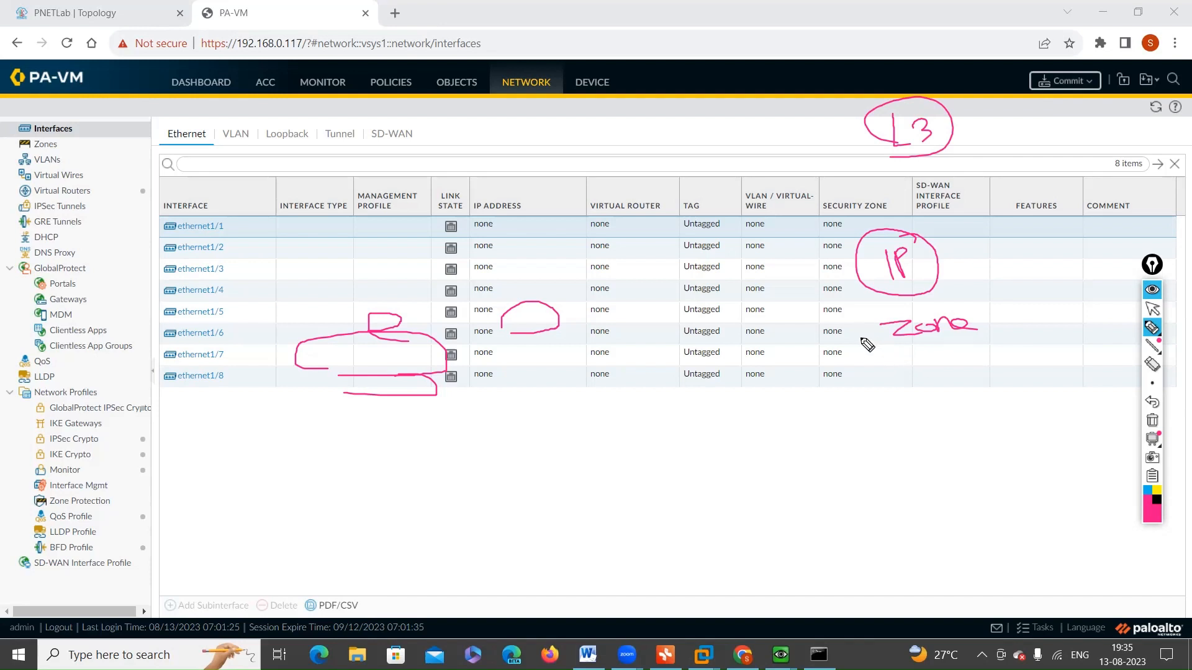
mouse_move(828, 338)
left_mouse_down()
mouse_move(866, 337)
mouse_move(855, 345)
left_mouse_up()
mouse_move(997, 325)
left_mouse_down()
mouse_move(1032, 328)
mouse_move(1020, 335)
mouse_move(1063, 325)
left_mouse_up()
left_click_drag(1068, 307, 1069, 334)
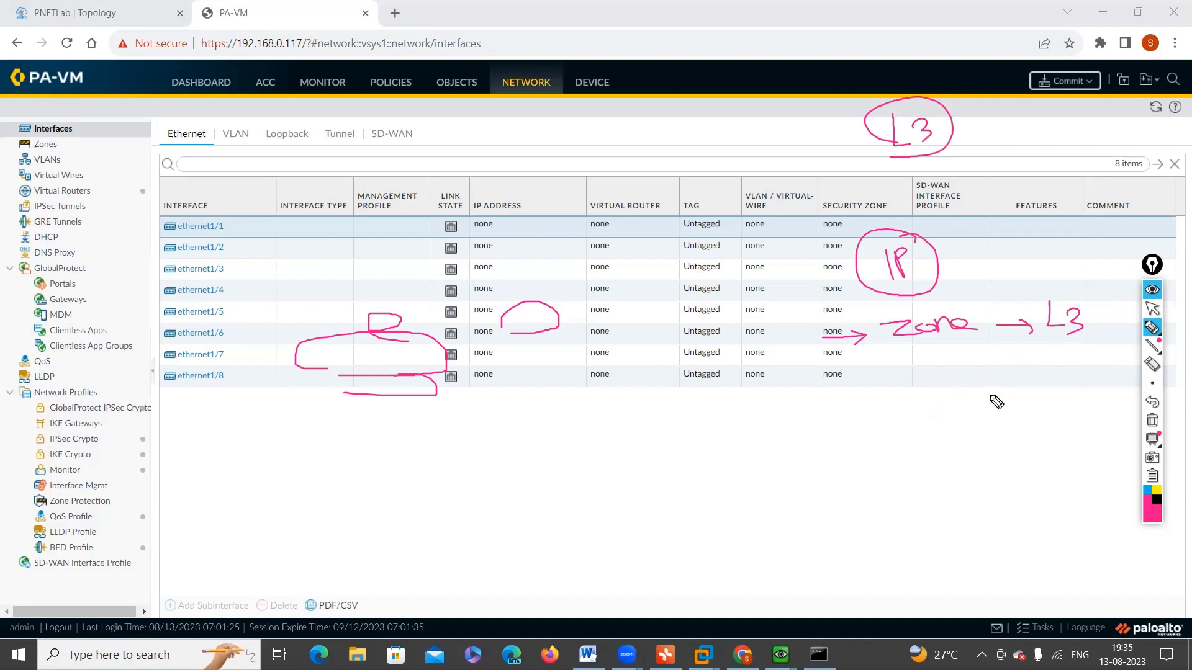
Step: Add the zone types "L2" and "Tap" with arrows below the handwritten zone note's L3 entry
left_click_drag(998, 382, 1041, 374)
mouse_move(1036, 370)
left_mouse_down()
mouse_move(1041, 389)
mouse_move(1099, 375)
left_mouse_up()
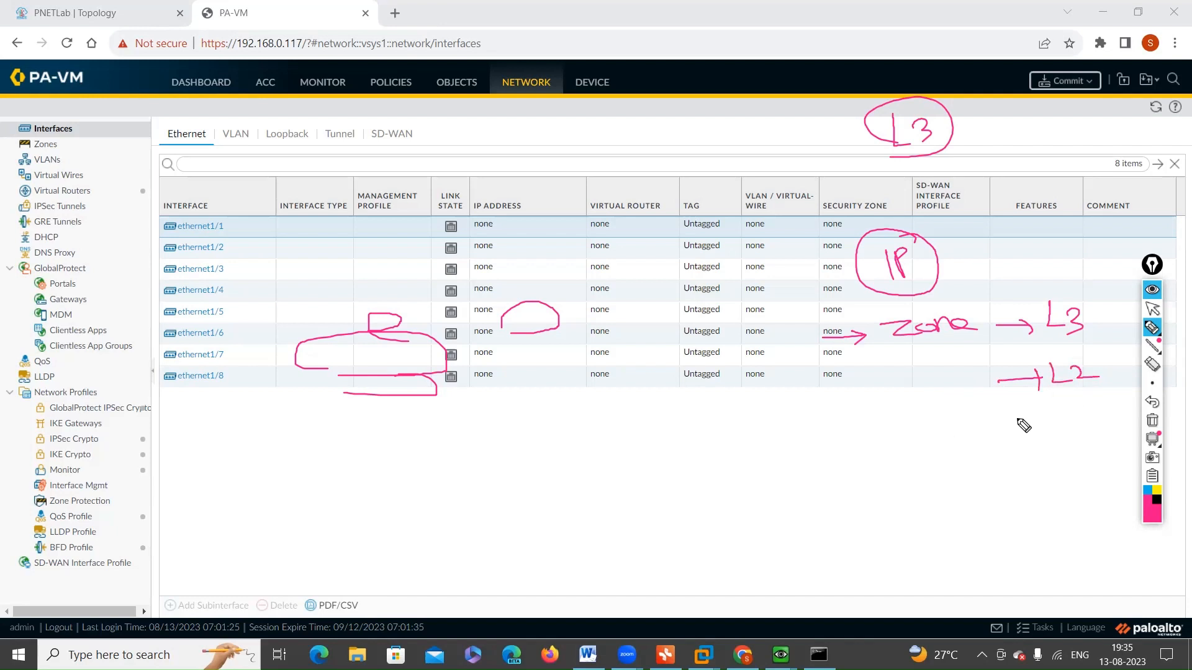
mouse_move(1012, 420)
left_mouse_down()
mouse_move(1044, 421)
mouse_move(1041, 436)
mouse_move(1080, 414)
left_mouse_up()
mouse_move(1065, 416)
left_mouse_down()
mouse_move(1063, 436)
mouse_move(1089, 424)
left_mouse_up()
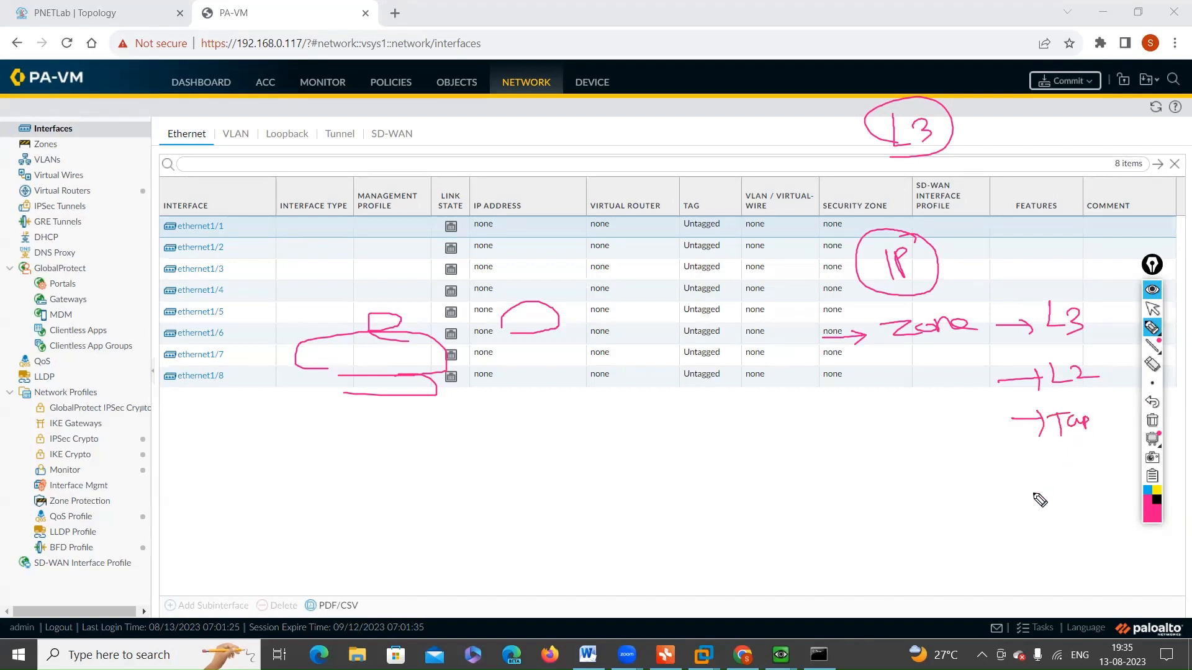
Step: Add the zone type "Virtual" with an arrow below the handwritten Tap entry and clear all handwritten notes
left_click_drag(1004, 473, 1043, 472)
mouse_move(1035, 458)
left_mouse_down()
mouse_move(1043, 483)
mouse_move(1066, 465)
mouse_move(1106, 471)
left_mouse_up()
left_click_drag(1101, 463, 1112, 462)
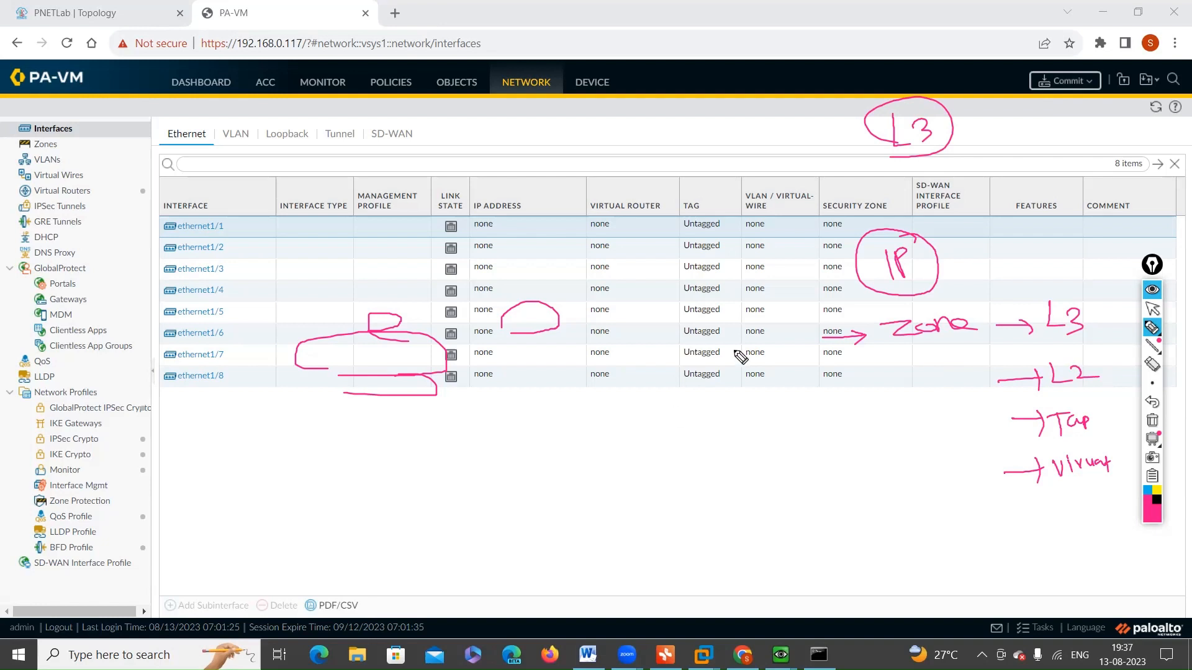
left_click(1153, 422)
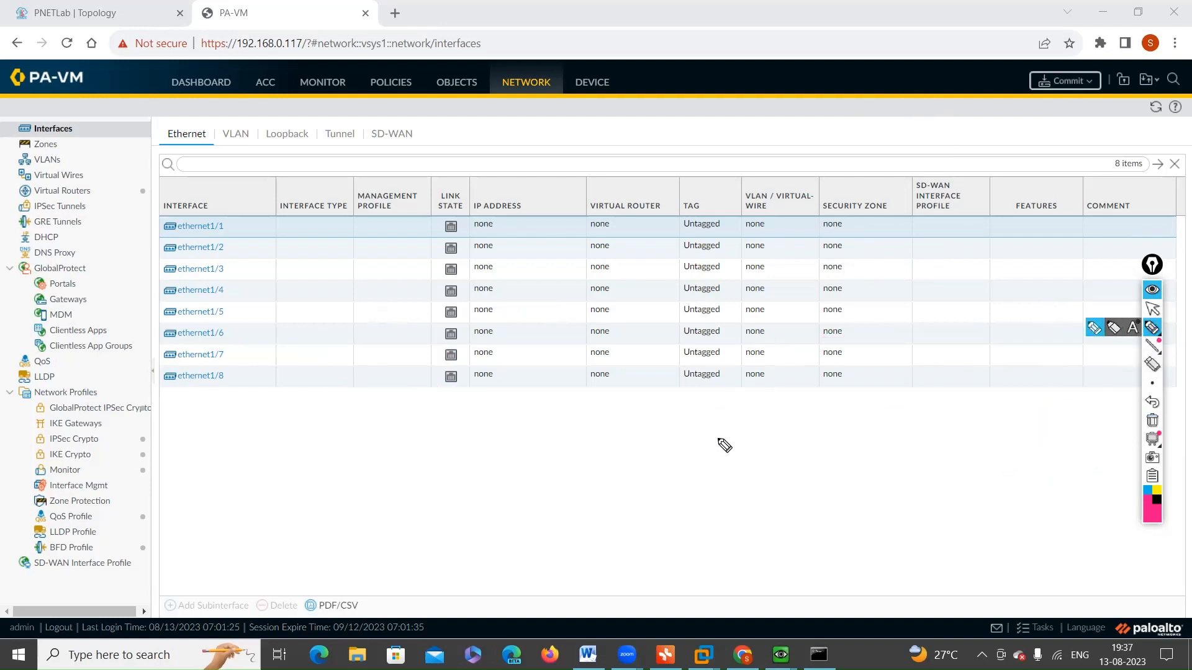
Step: Handwrite a numbered list below the interfaces table with circled 1 "Zone" and circled 2 "Virtual Router"
mouse_move(745, 419)
left_mouse_down()
mouse_move(752, 442)
mouse_move(753, 411)
mouse_move(841, 434)
left_mouse_up()
mouse_move(845, 423)
left_mouse_down()
mouse_move(860, 435)
mouse_move(900, 425)
left_mouse_up()
mouse_move(746, 481)
left_mouse_down()
mouse_move(774, 492)
mouse_move(758, 466)
left_mouse_up()
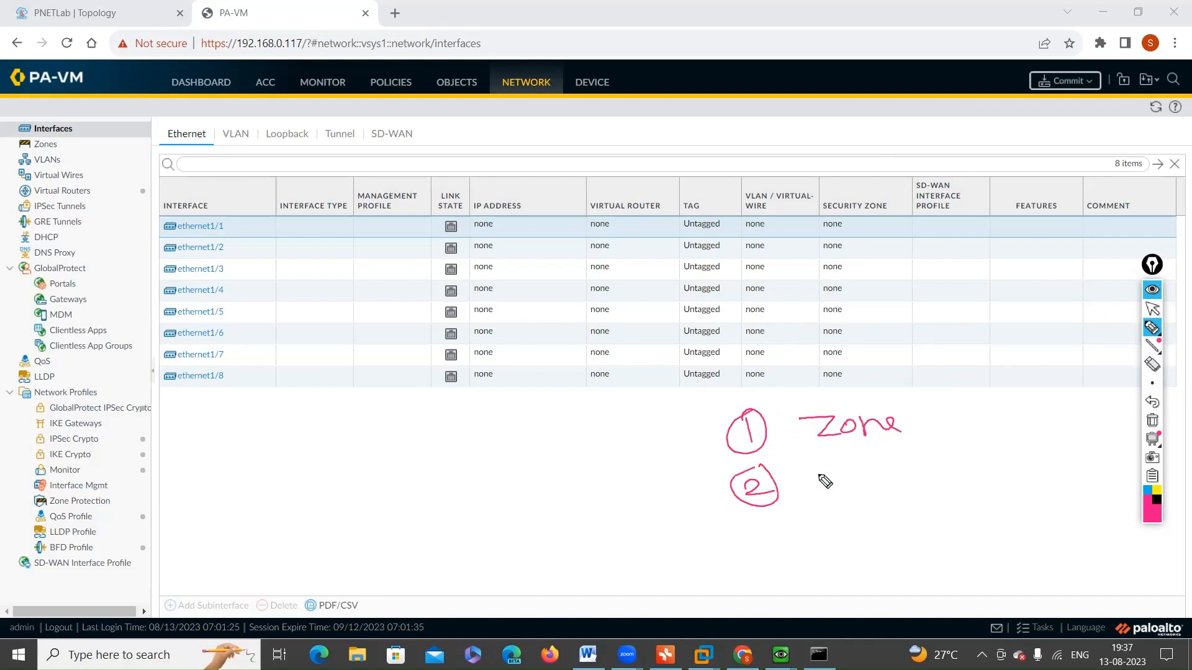
mouse_move(831, 472)
left_mouse_down()
mouse_move(936, 486)
mouse_move(976, 466)
mouse_move(1047, 481)
mouse_move(1050, 459)
left_mouse_up()
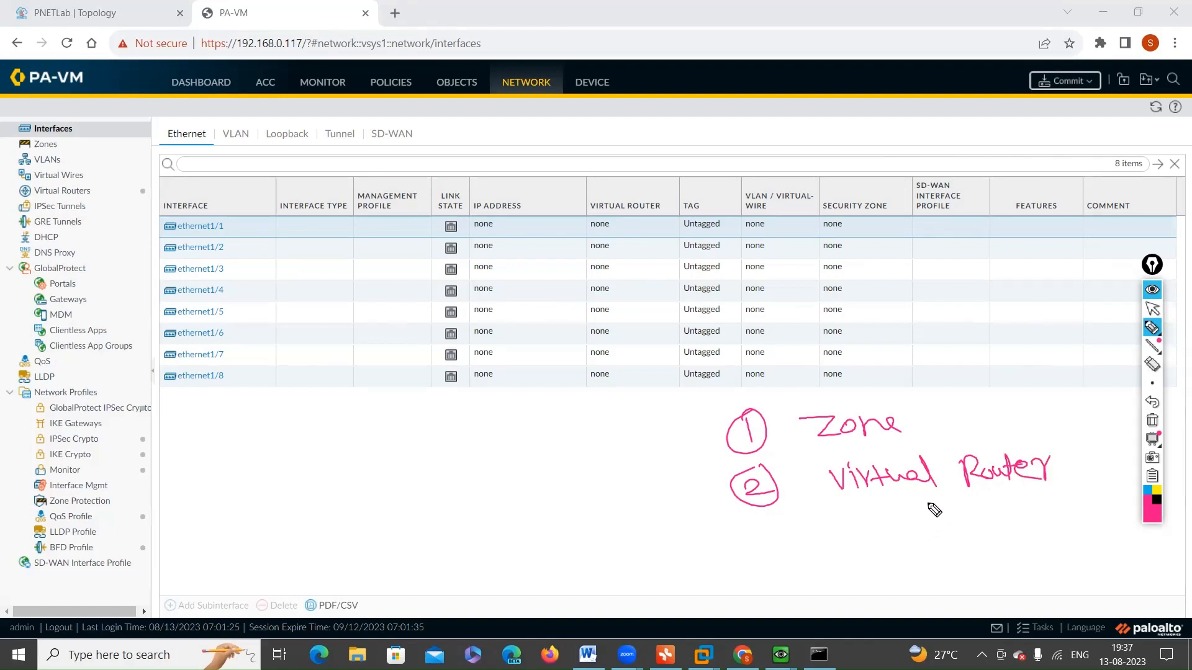
left_click(1152, 309)
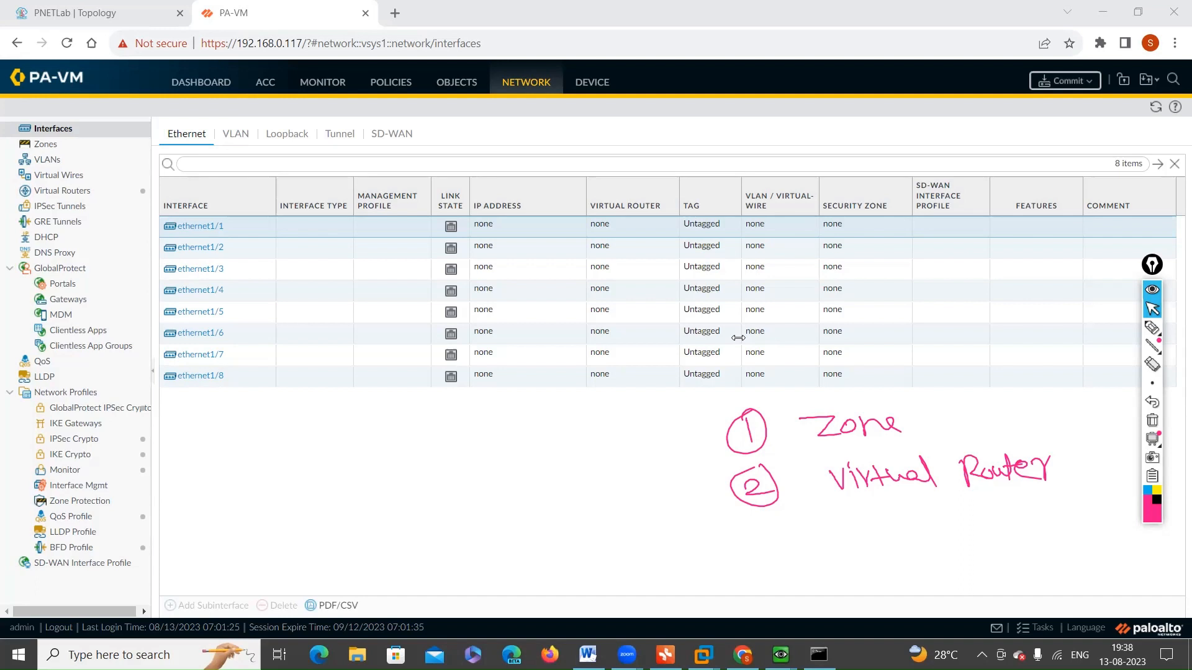
Step: Extend the handwritten list with circled 3 "IP" and circled 4 "interface mgmt profile"
left_click(1152, 328)
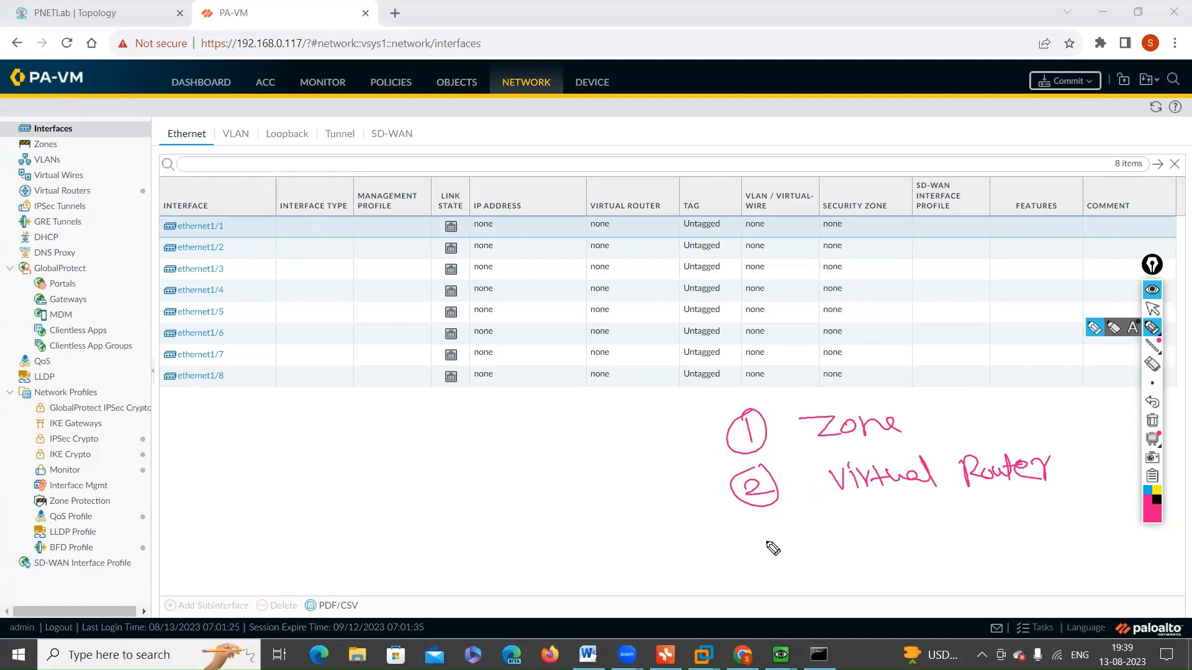
mouse_move(762, 532)
left_mouse_down()
mouse_move(763, 552)
mouse_move(791, 525)
mouse_move(867, 554)
left_mouse_up()
left_click_drag(870, 532, 876, 543)
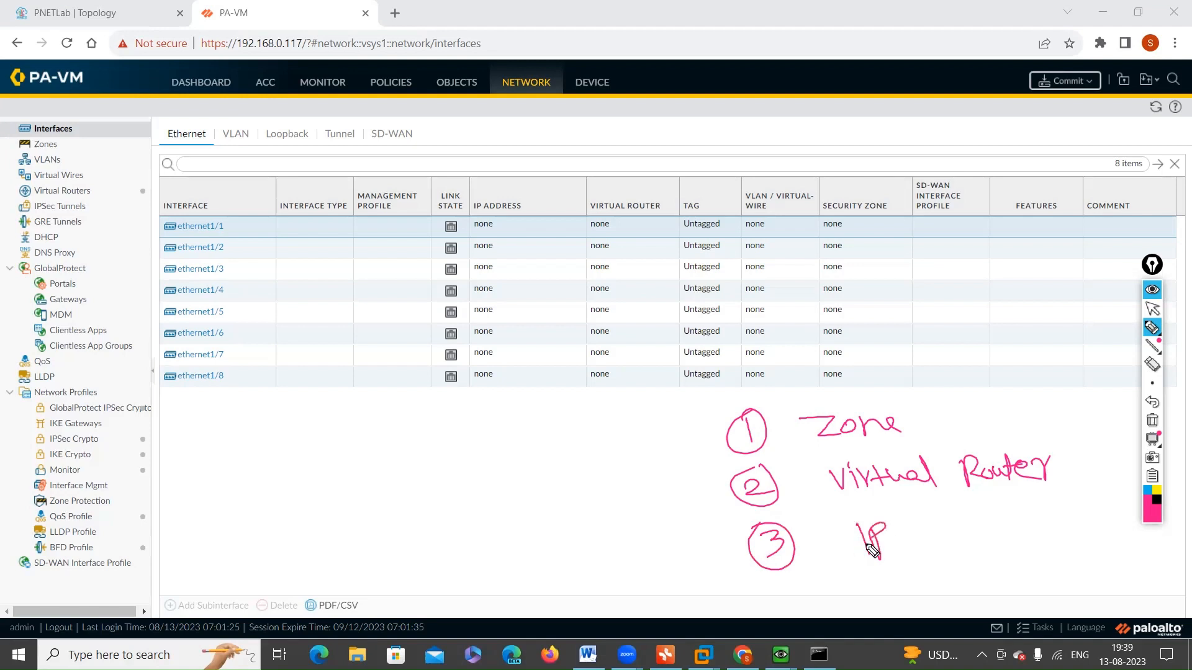
mouse_move(797, 590)
left_mouse_down()
mouse_move(792, 621)
mouse_move(814, 614)
mouse_move(801, 586)
mouse_move(891, 610)
left_mouse_up()
left_click(855, 582)
mouse_move(880, 593)
left_mouse_down()
mouse_move(900, 591)
mouse_move(910, 607)
mouse_move(941, 590)
mouse_move(941, 632)
left_mouse_up()
left_click_drag(934, 599, 970, 603)
mouse_move(972, 596)
left_mouse_down()
mouse_move(1055, 600)
mouse_move(1068, 615)
mouse_move(1099, 600)
left_mouse_up()
left_click_drag(1092, 587, 1104, 583)
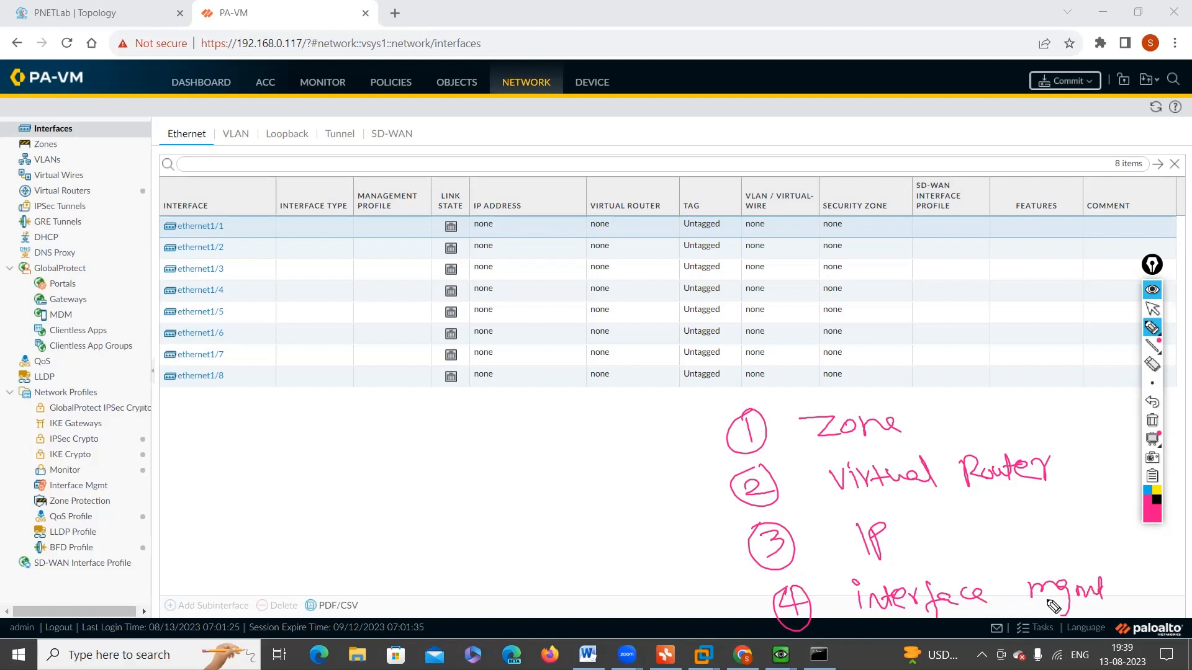
left_click_drag(1129, 600, 1188, 590)
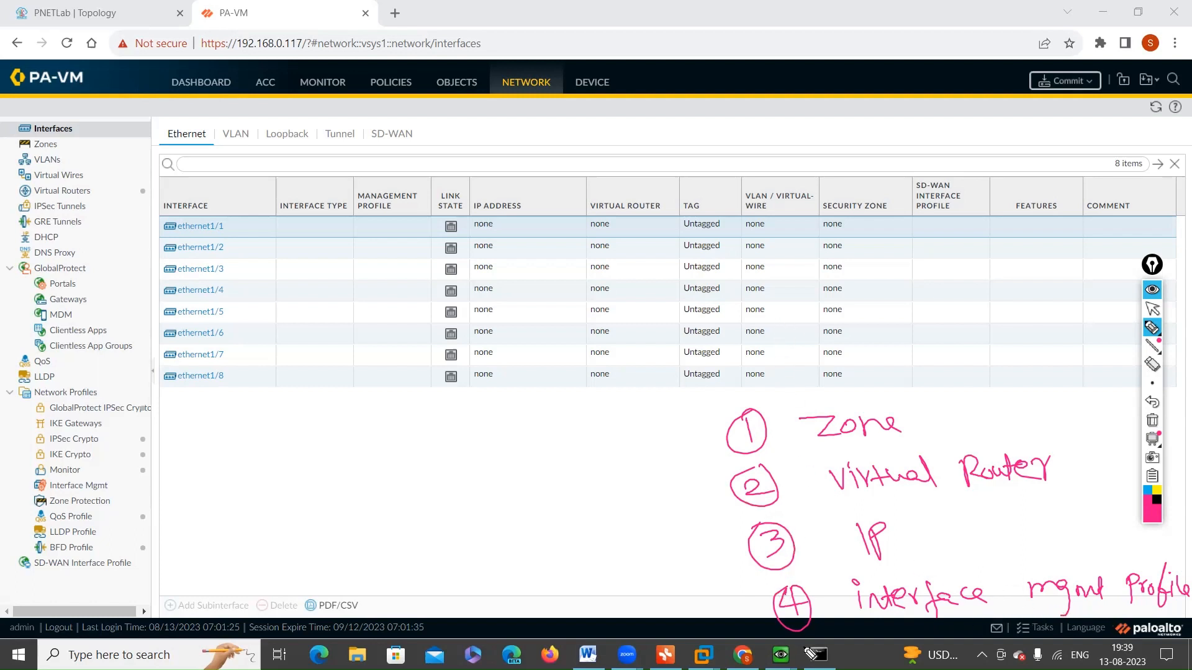
Step: Add circled item 5 "tags" at the end of the handwritten list
mouse_move(820, 634)
left_mouse_down()
mouse_move(806, 664)
mouse_move(812, 636)
mouse_move(873, 659)
left_mouse_up()
mouse_move(856, 640)
left_mouse_down()
mouse_move(879, 637)
mouse_move(906, 665)
mouse_move(926, 637)
mouse_move(918, 645)
left_mouse_up()
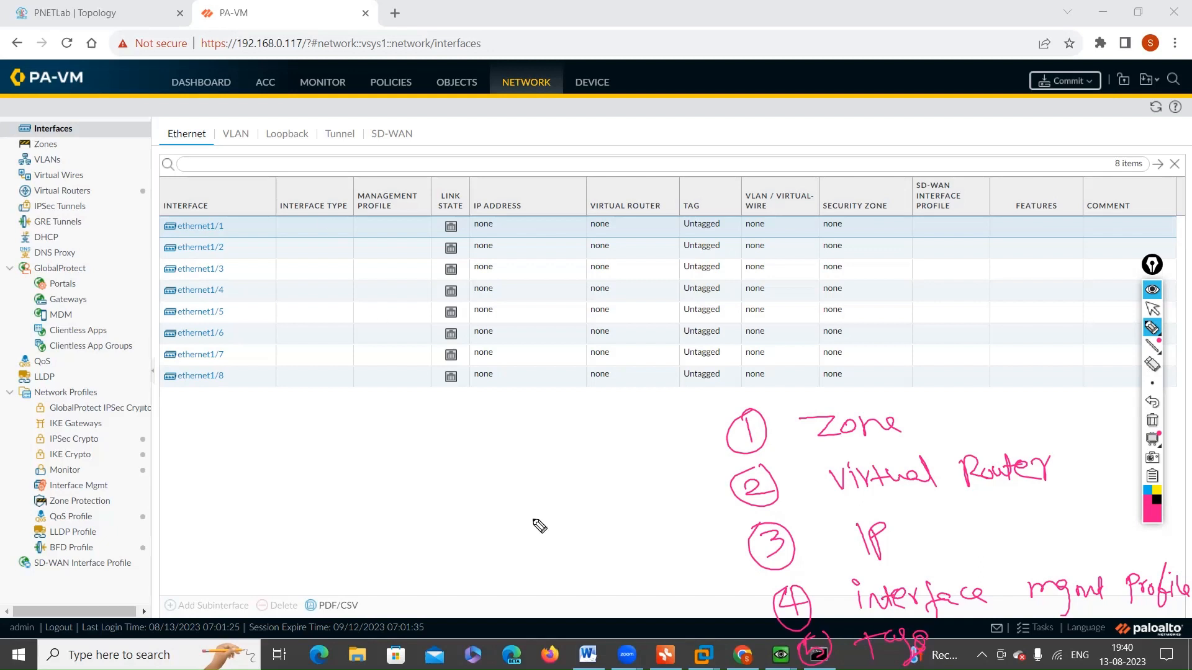
left_click_drag(804, 649, 809, 657)
Step: Bracket list items 1 to 3, mark item 4, handwrite a circled note beside the list, and clear all annotations
mouse_move(1145, 347)
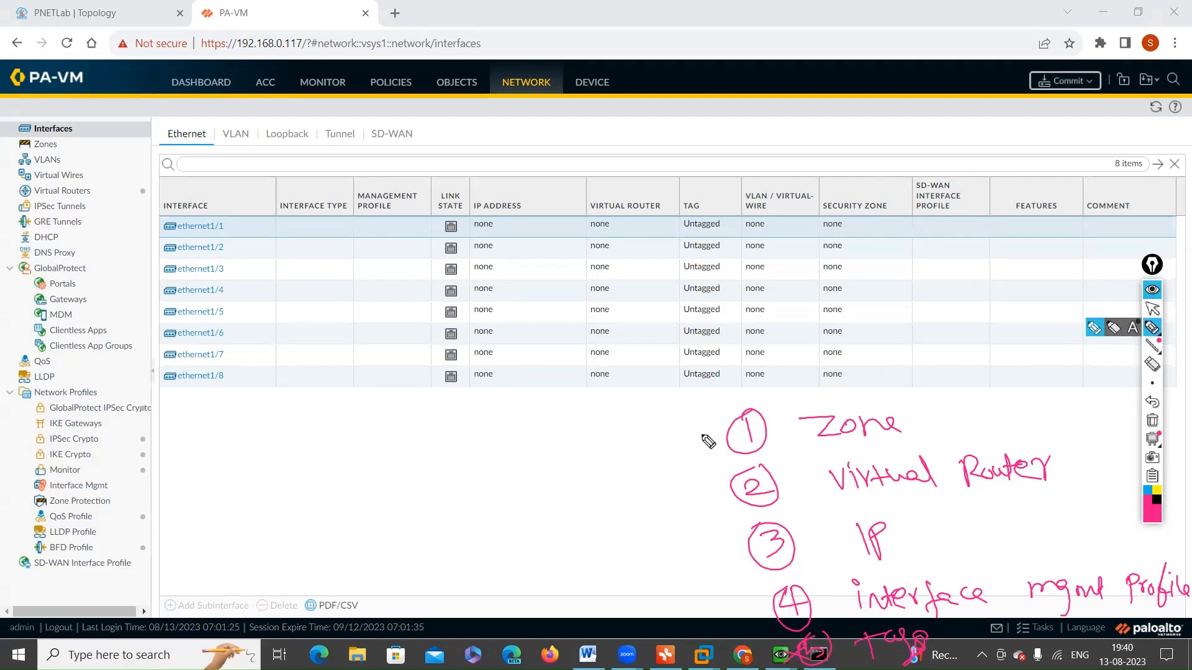
mouse_move(711, 425)
left_mouse_down()
mouse_move(687, 487)
mouse_move(755, 558)
left_mouse_up()
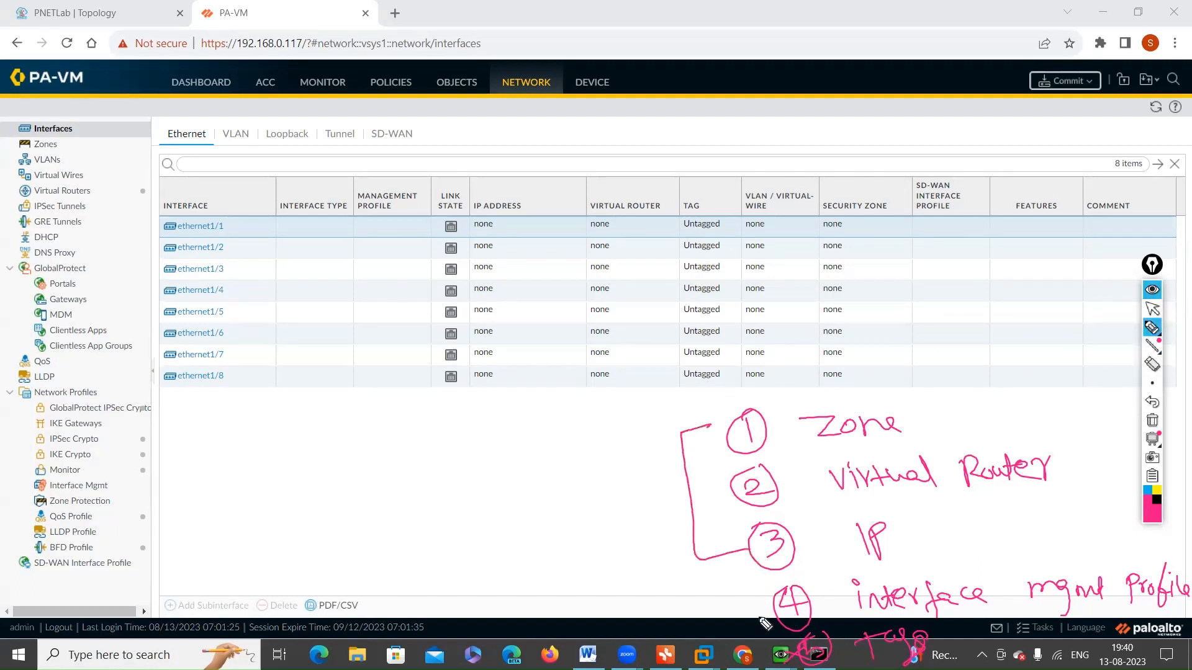
mouse_move(770, 598)
left_mouse_down()
mouse_move(745, 602)
mouse_move(769, 611)
left_mouse_up()
mouse_move(398, 497)
left_mouse_down()
mouse_move(406, 534)
mouse_move(410, 503)
mouse_move(429, 504)
mouse_move(446, 539)
mouse_move(486, 524)
left_mouse_up()
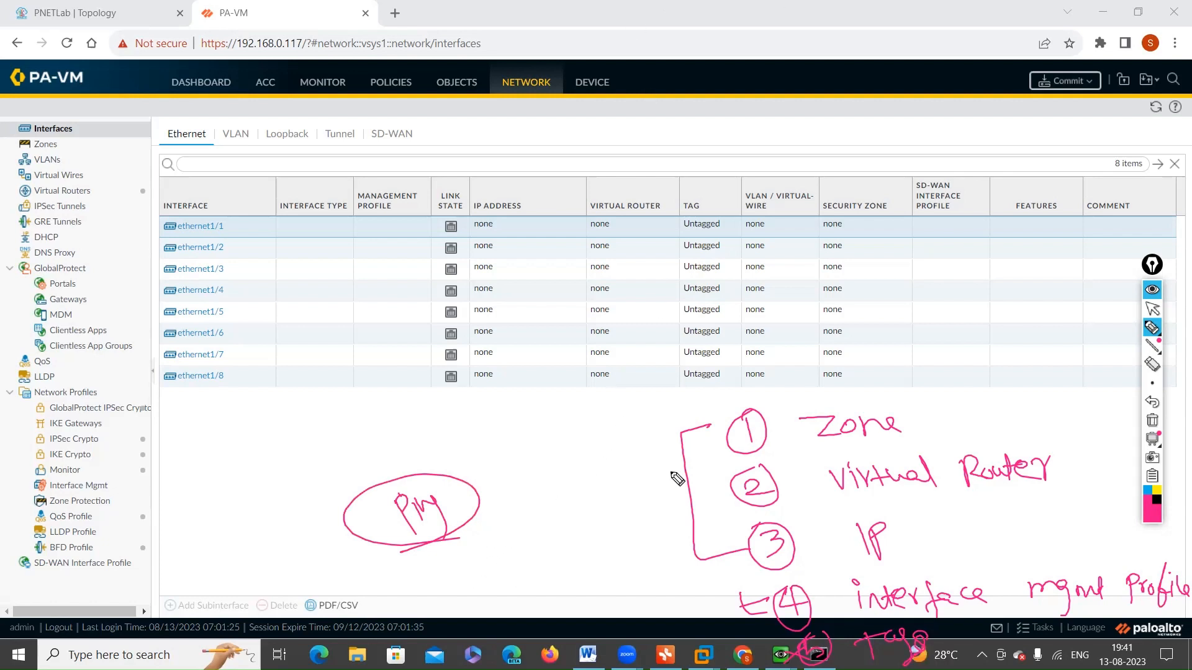
left_click(1153, 423)
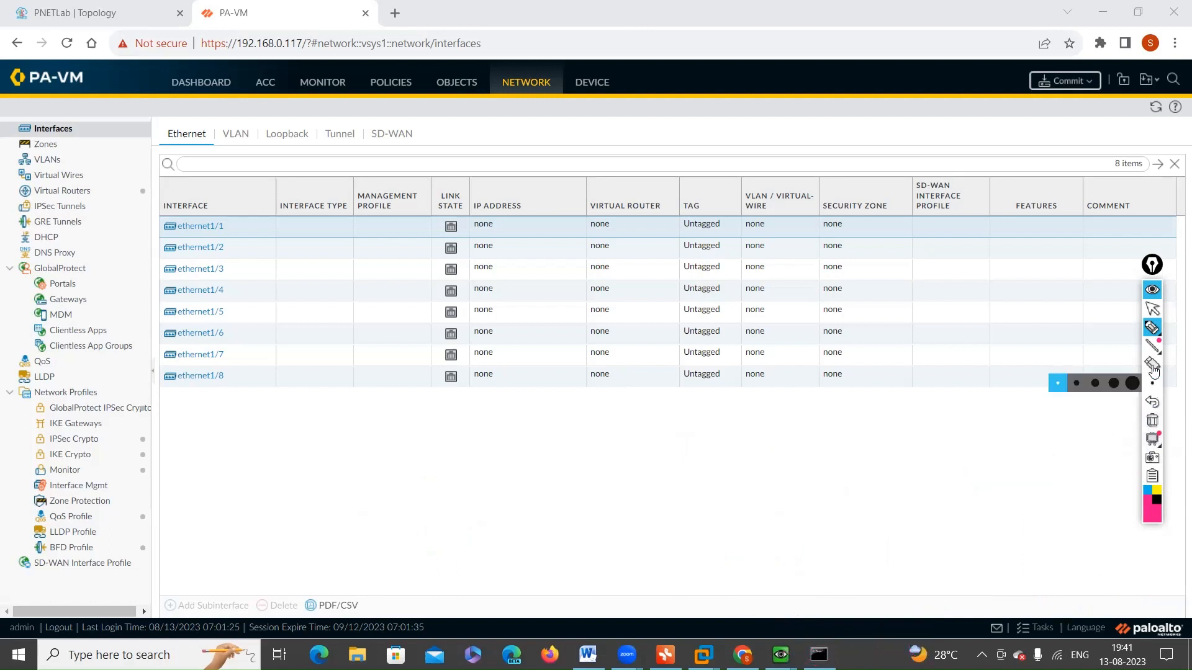
left_click(1152, 310)
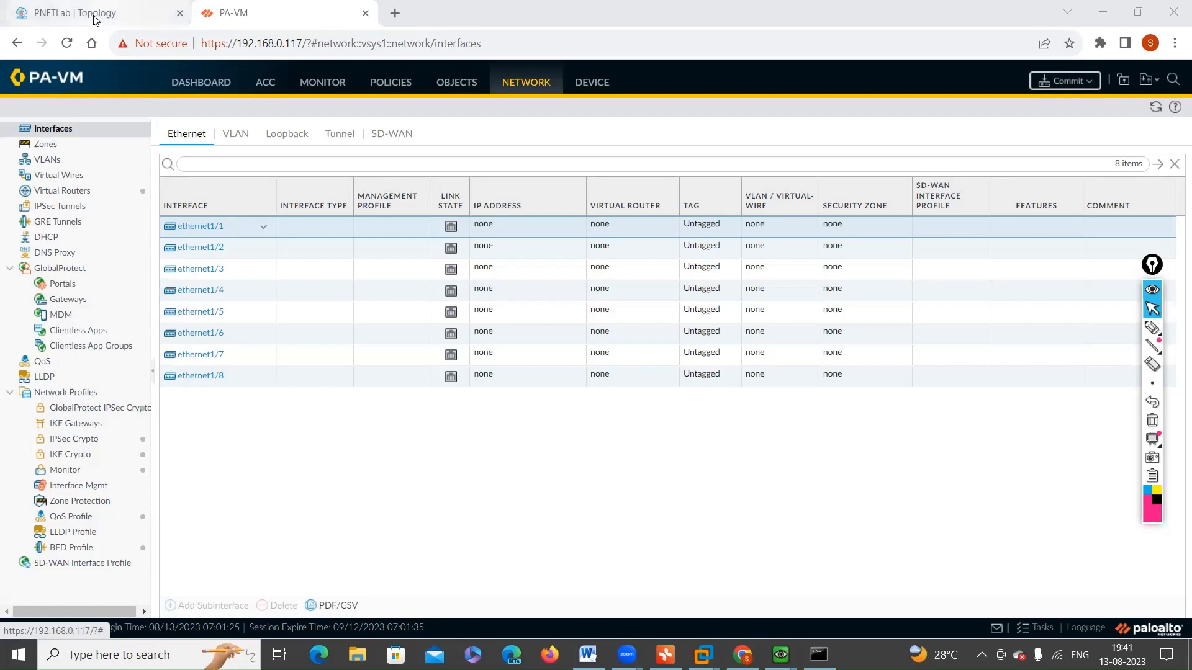
Step: Check the lab topology, examine the virtual router choices for ethernet1/1 as a Layer3 interface, and cancel the dialog
left_click(129, 14)
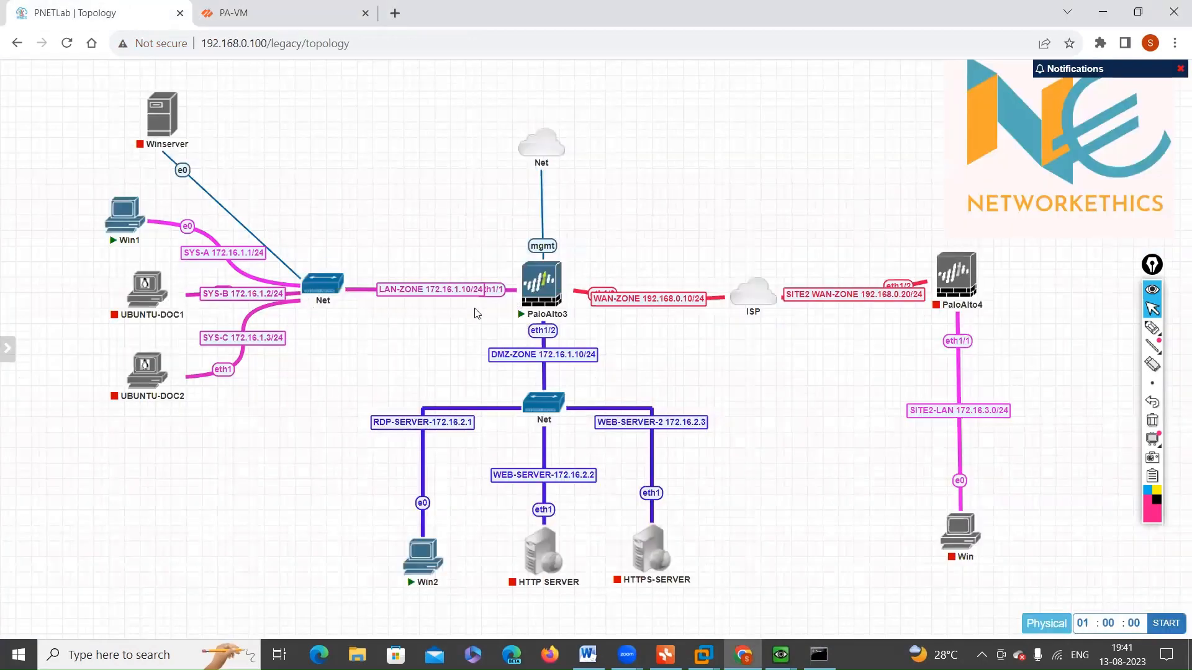
left_click(235, 23)
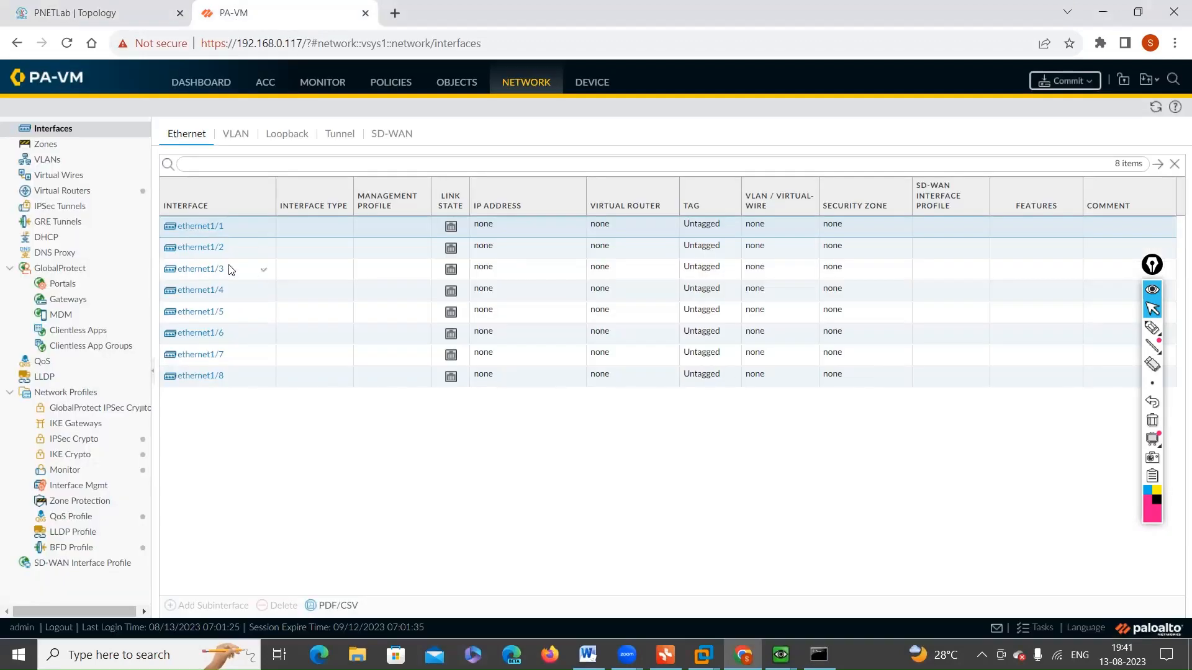
left_click(200, 227)
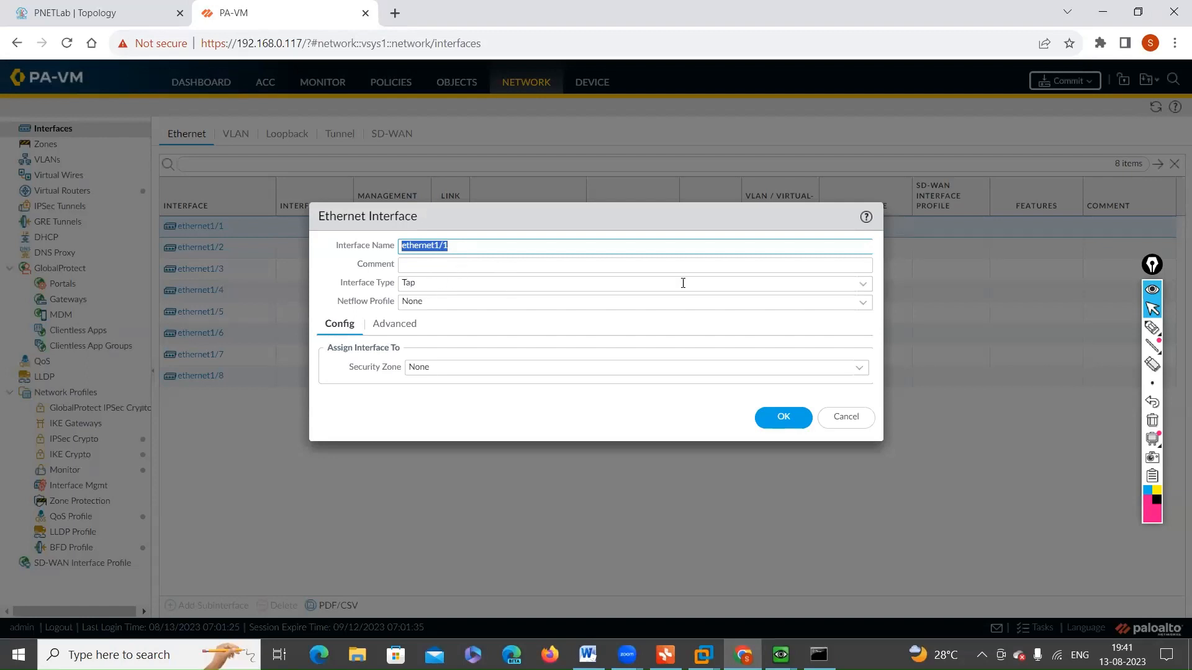
left_click(864, 290)
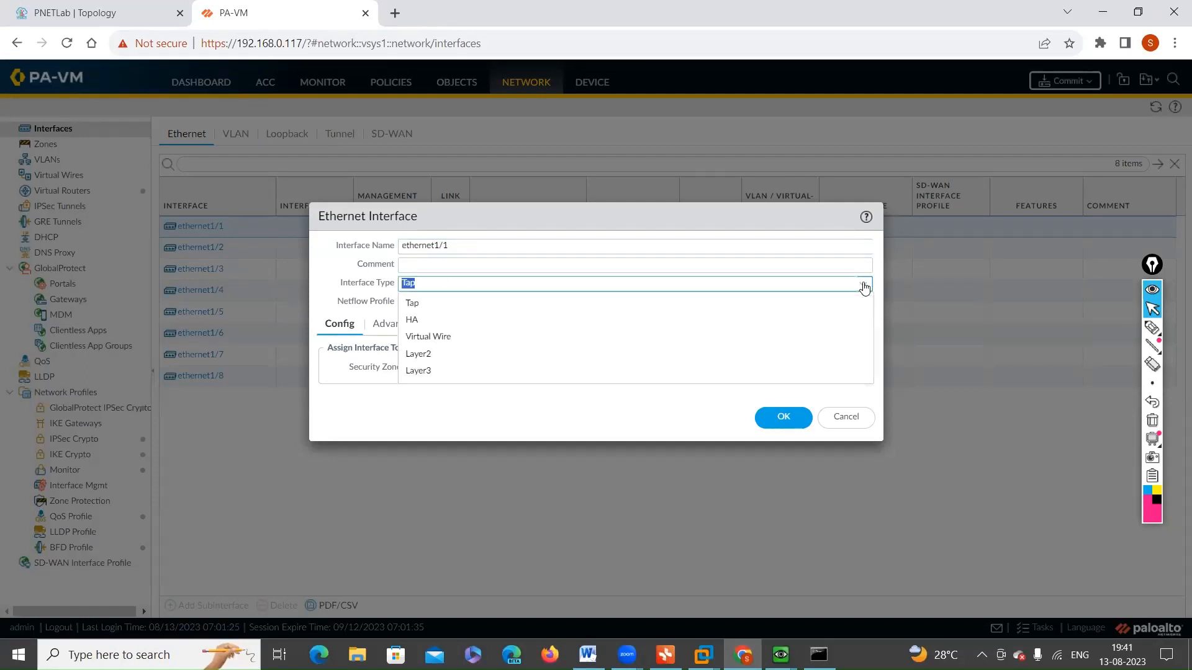
left_click(421, 371)
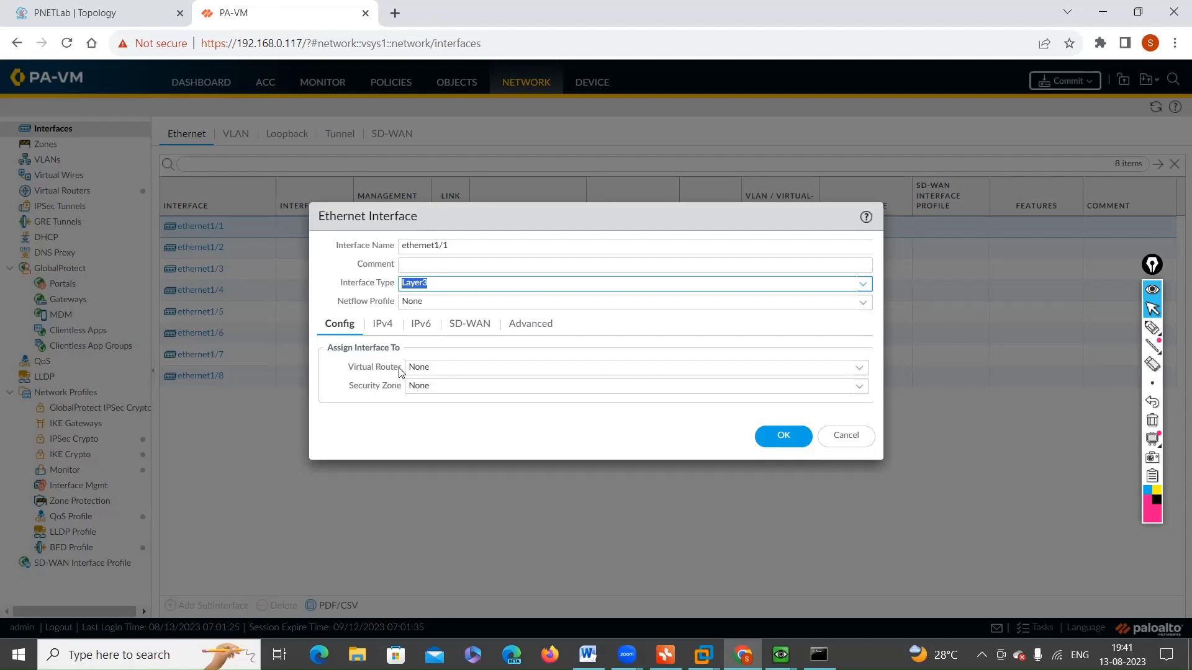
left_click(861, 371)
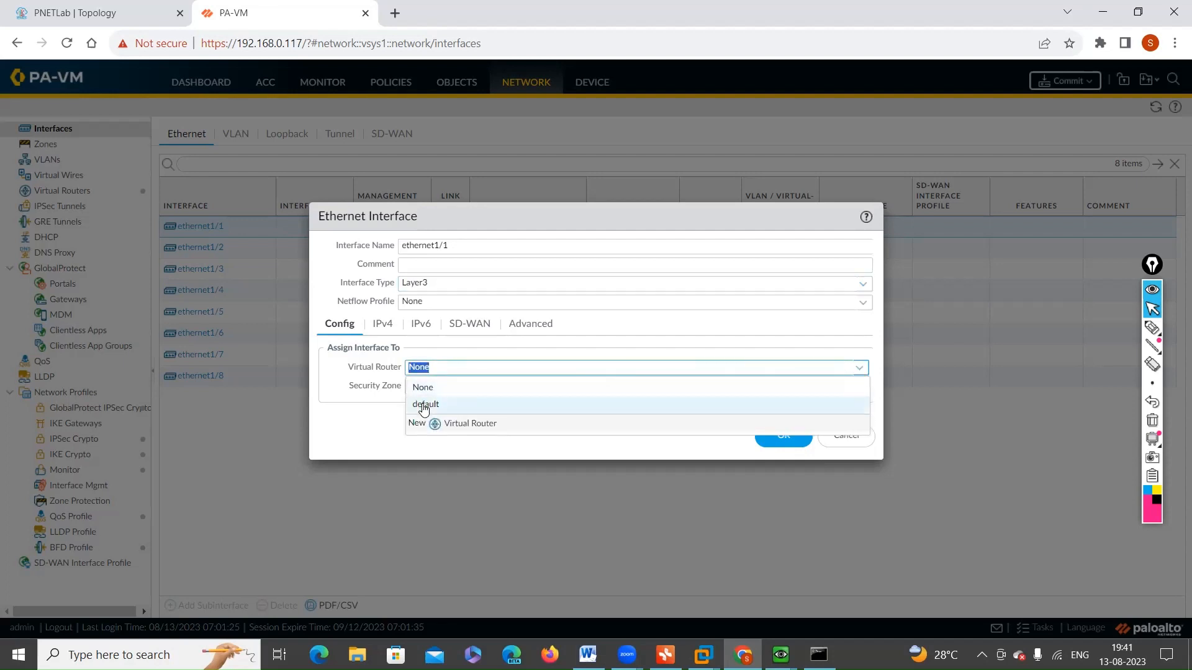
left_click(863, 442)
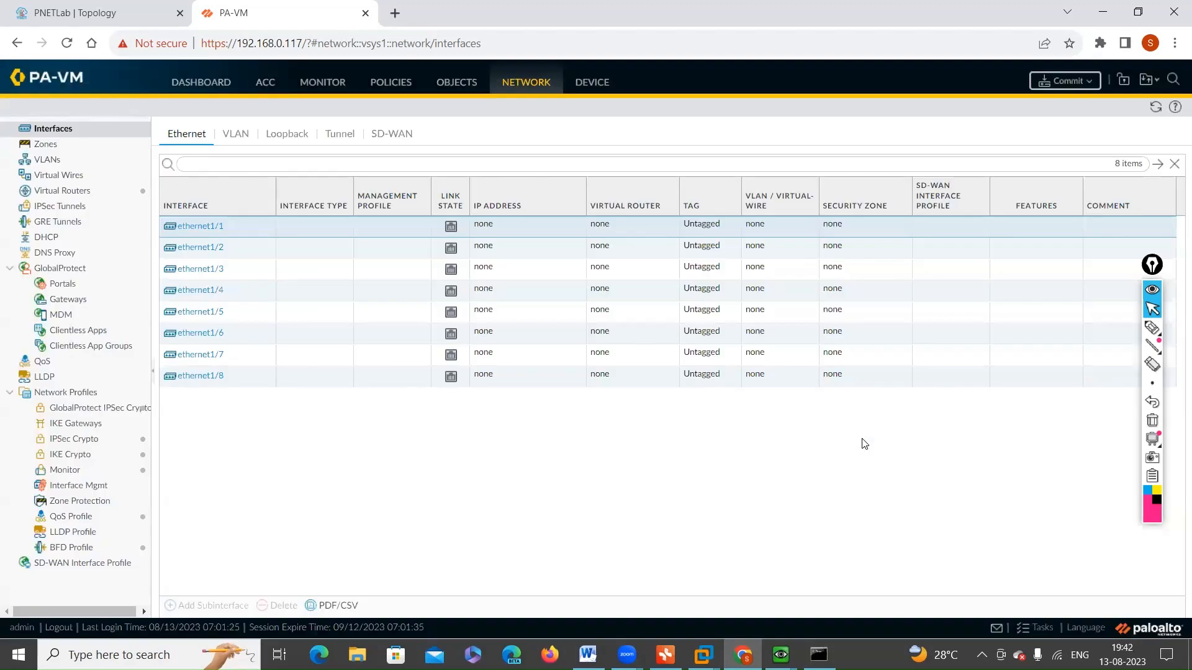
Step: Open the default virtual router's settings
left_click(58, 196)
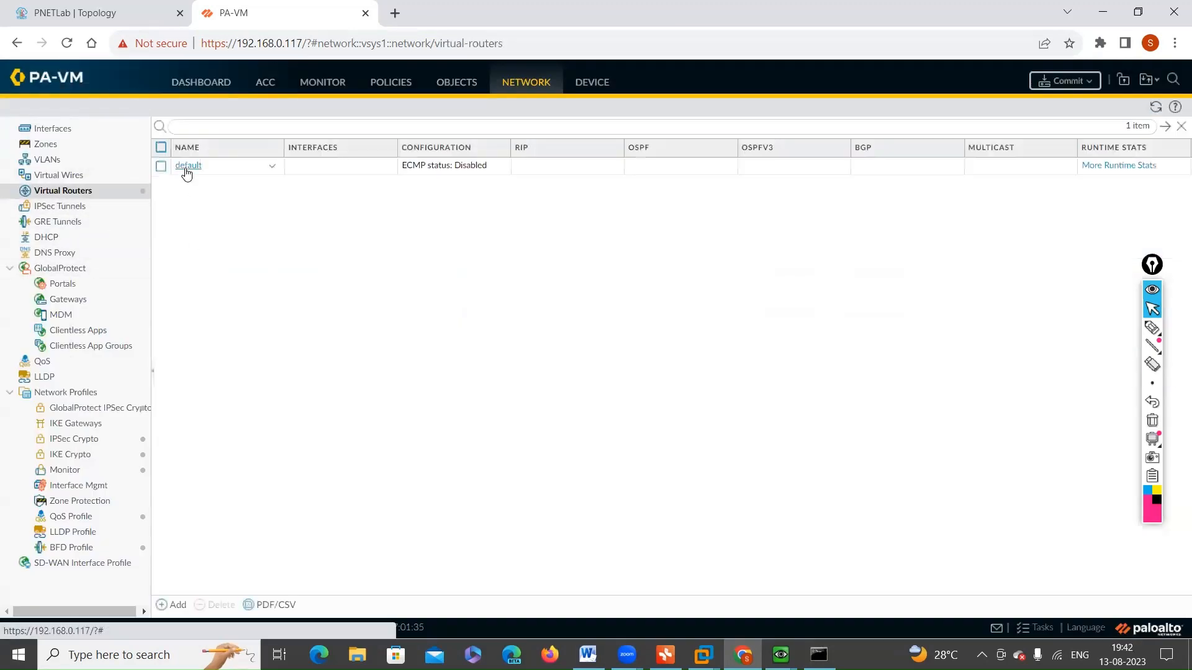
left_click(185, 165)
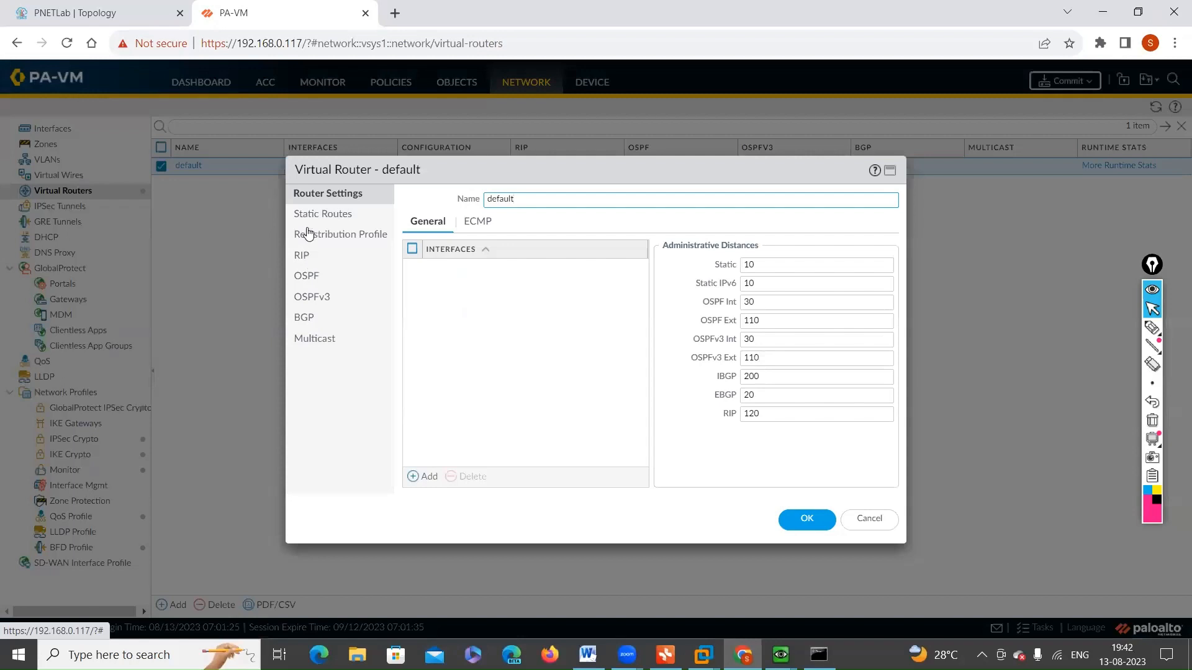
left_click(437, 268)
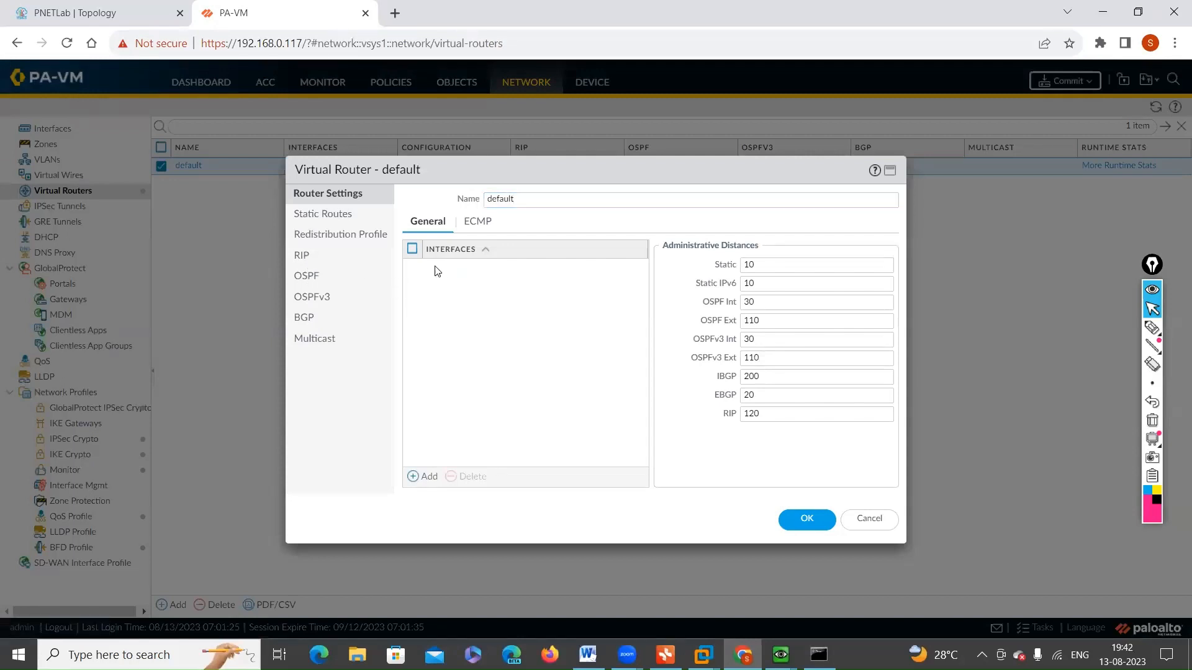
Step: Mark the virtual router's interfaces list with freehand pen strokes and clear them
left_click(1152, 327)
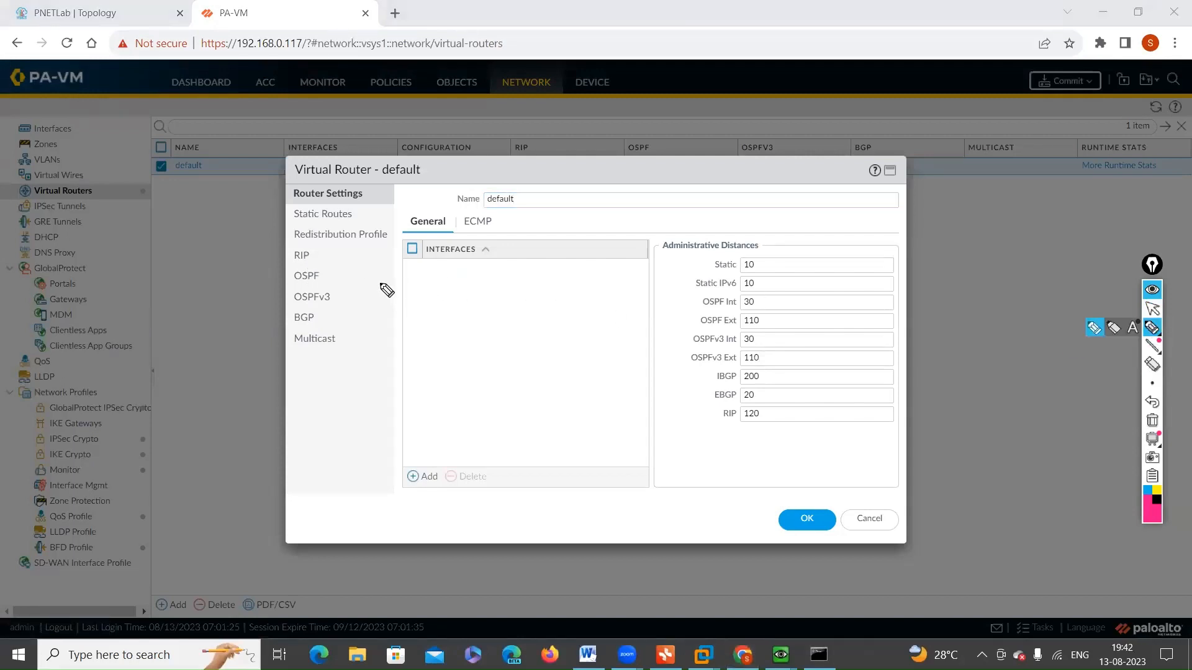
left_click_drag(409, 281, 497, 282)
left_click_drag(395, 312, 448, 309)
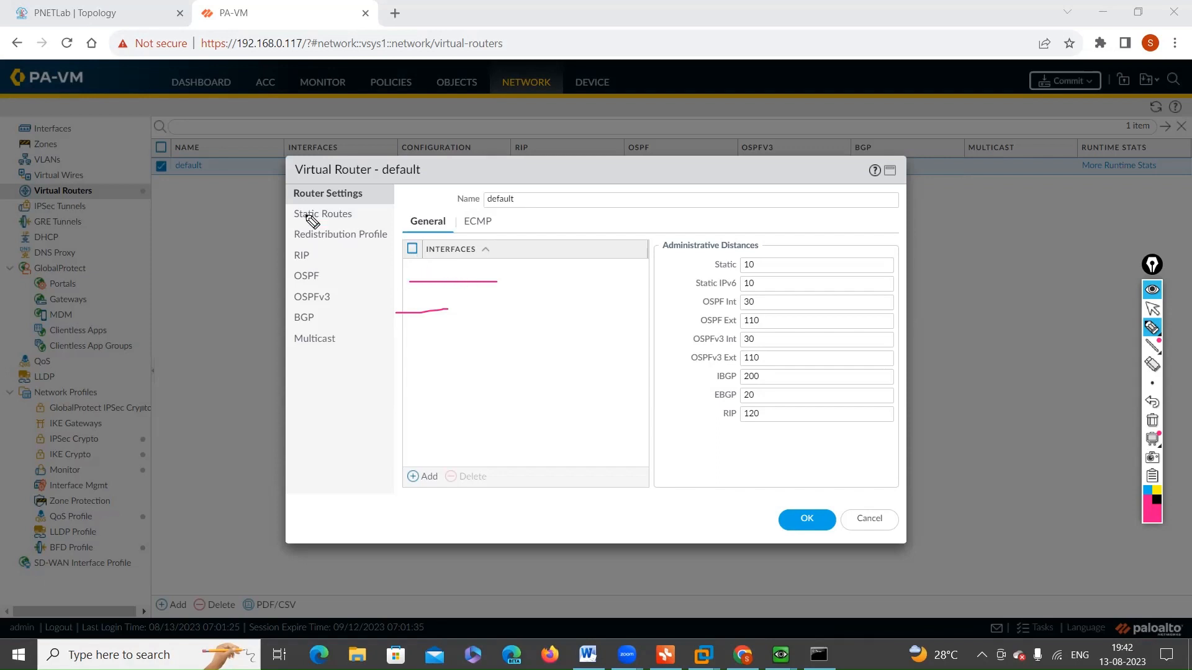
mouse_move(405, 267)
left_mouse_down()
mouse_move(427, 288)
mouse_move(412, 298)
mouse_move(428, 281)
mouse_move(411, 265)
mouse_move(478, 297)
mouse_move(463, 274)
mouse_move(472, 283)
left_mouse_up()
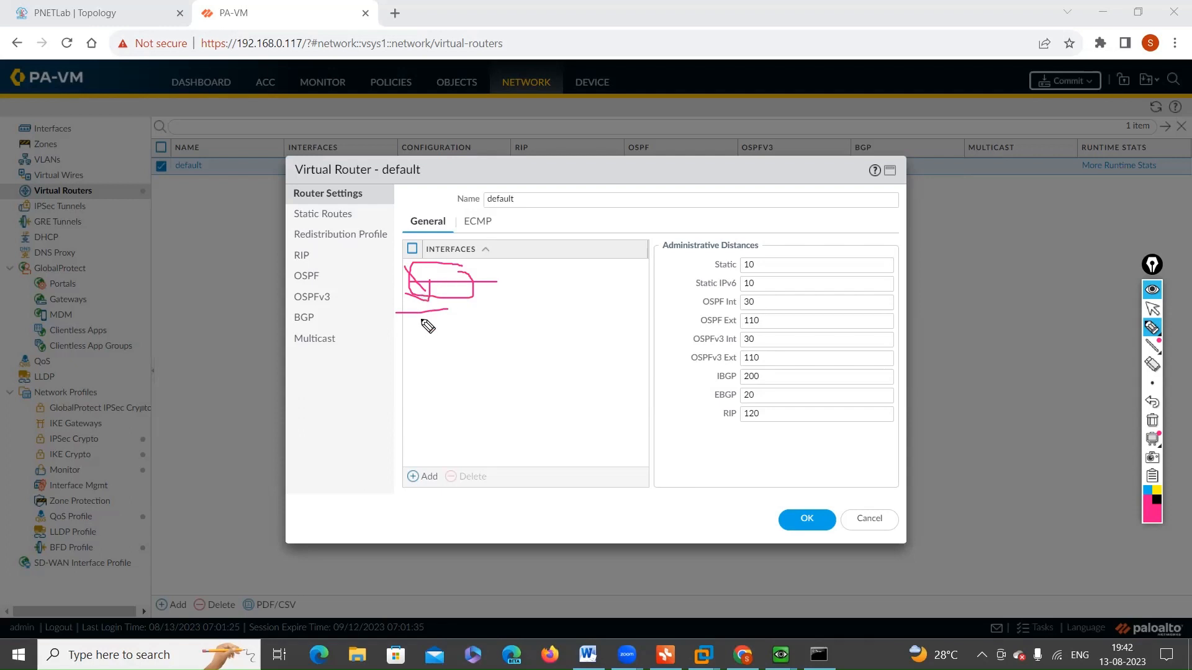
mouse_move(422, 320)
left_mouse_down()
mouse_move(429, 368)
mouse_move(449, 355)
left_mouse_up()
left_click(1153, 421)
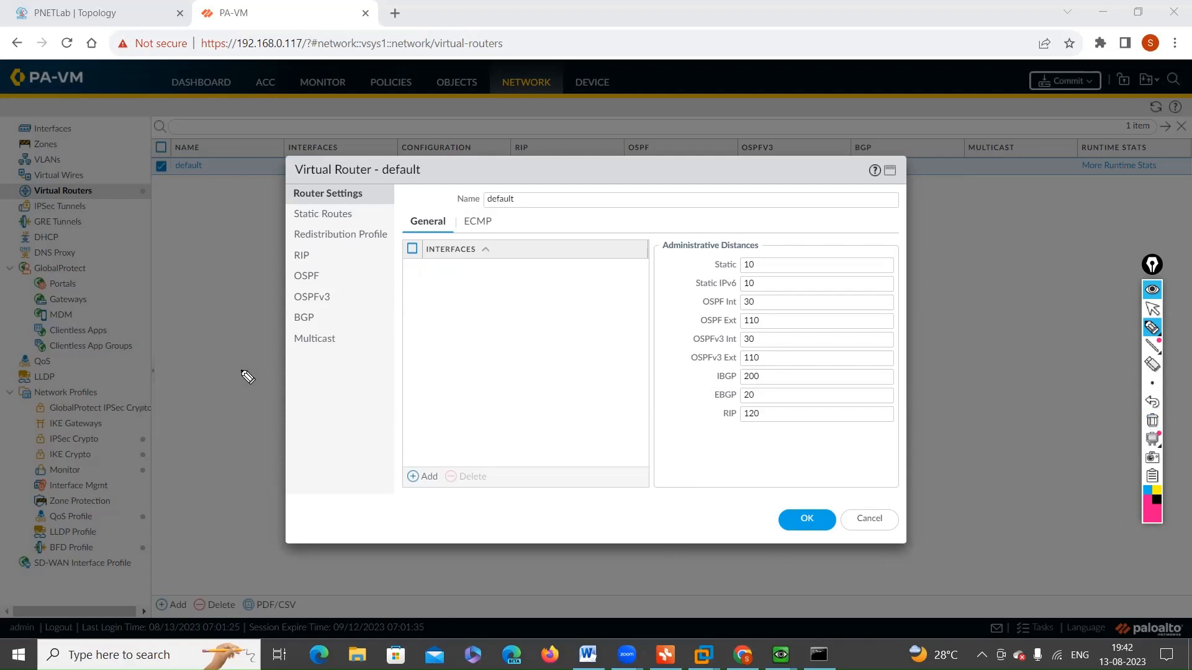
left_click(1152, 309)
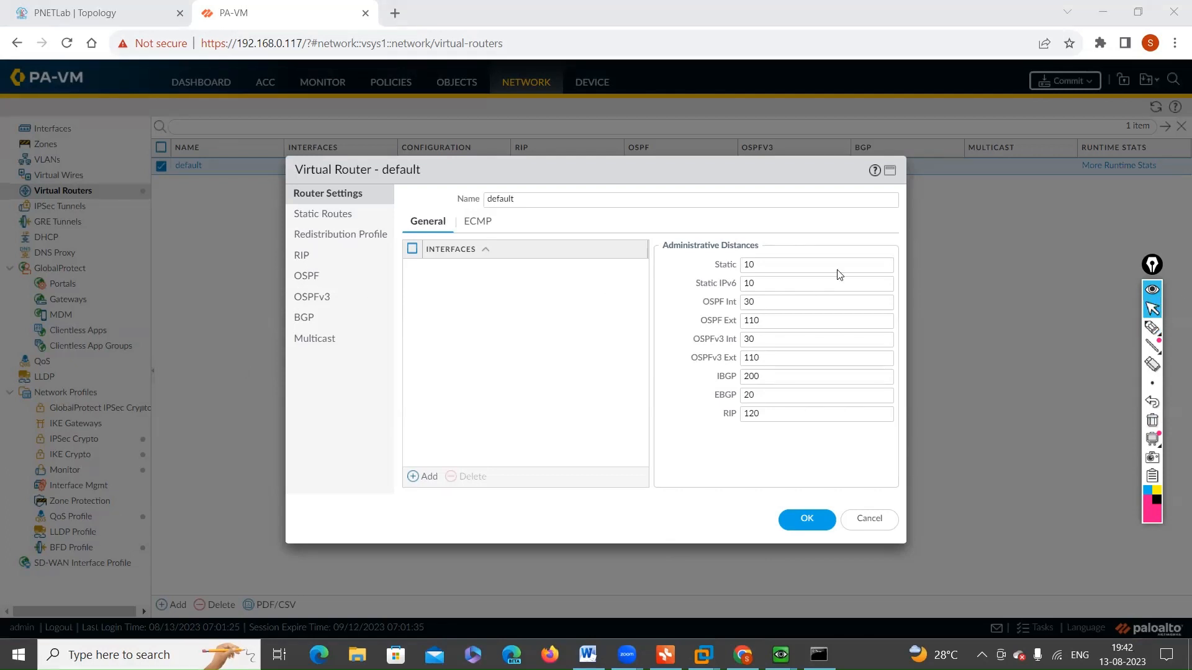
Step: Examine the default virtual router's RIP, OSPF, OSPFv3 and Static Routes settings and cancel the dialog
left_click(302, 256)
left_click(299, 277)
left_click(303, 301)
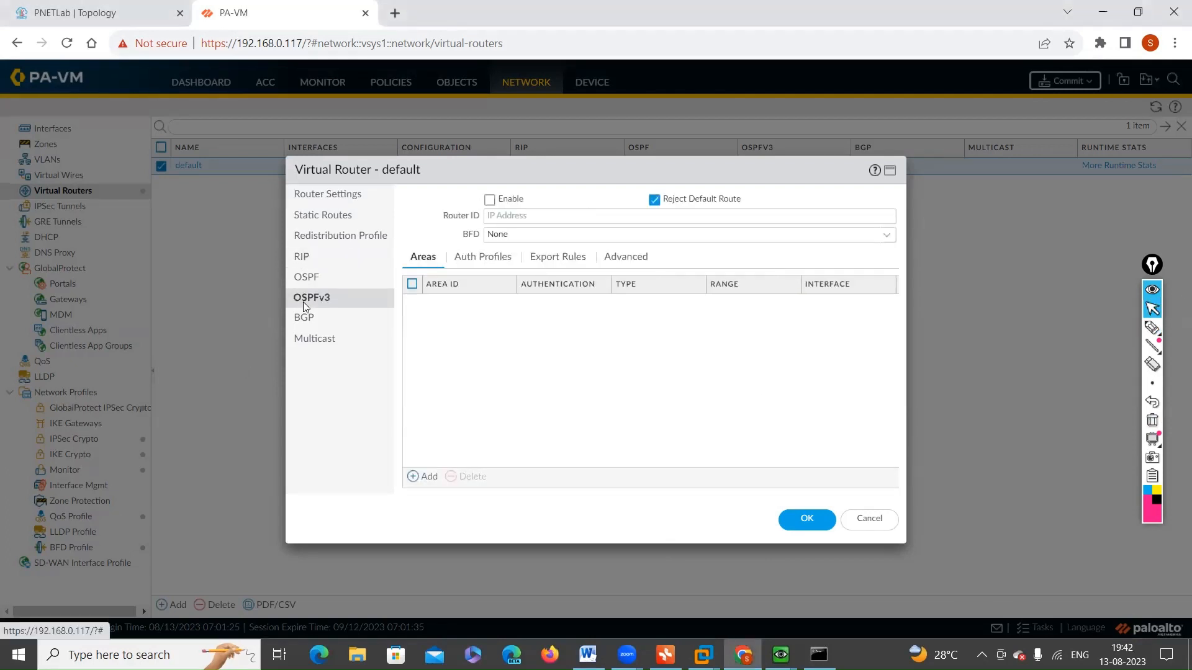
left_click(318, 217)
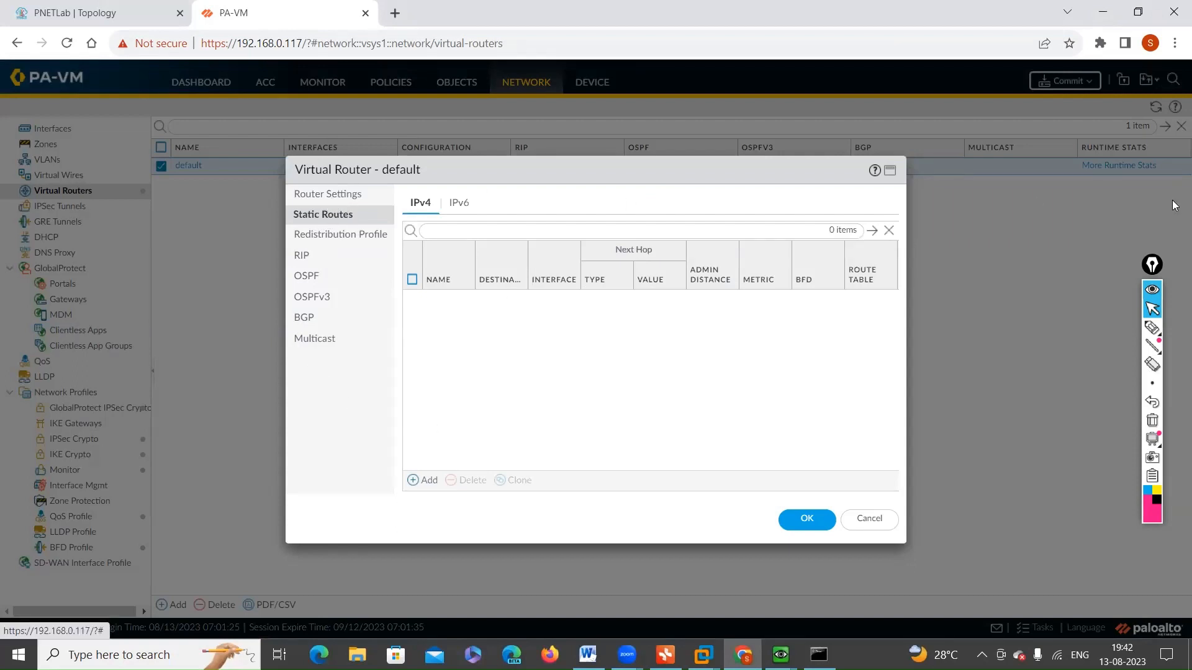
left_click(881, 523)
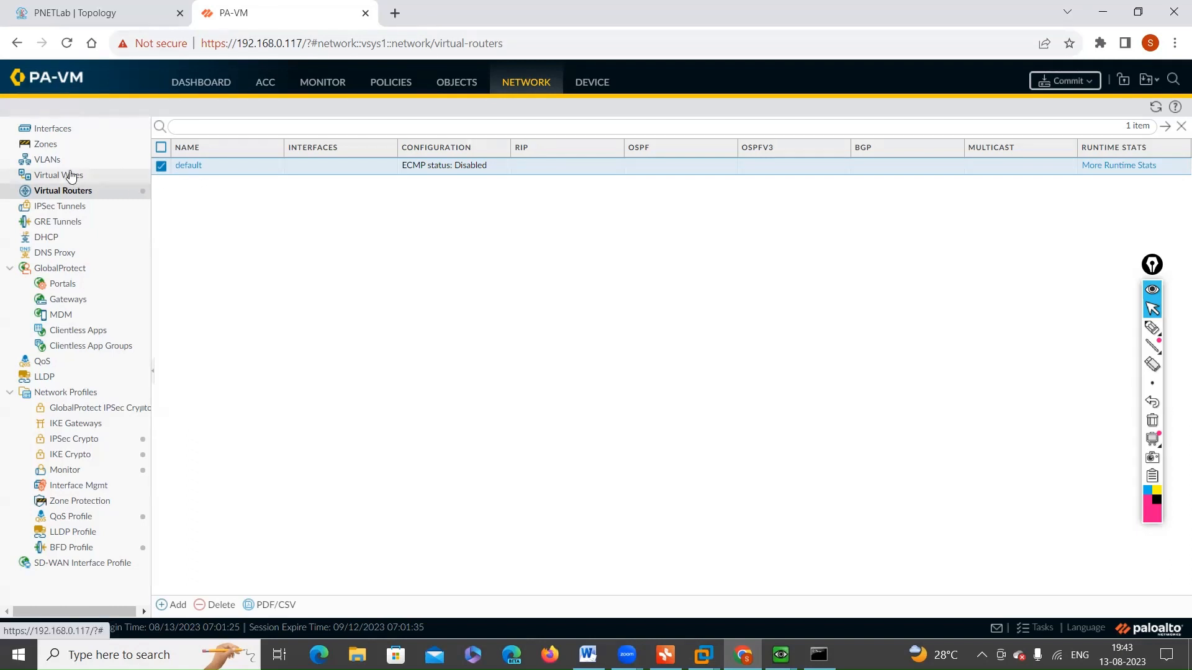
Step: Open the ethernet1/1 interface settings and set its interface type to Layer3
left_click(50, 131)
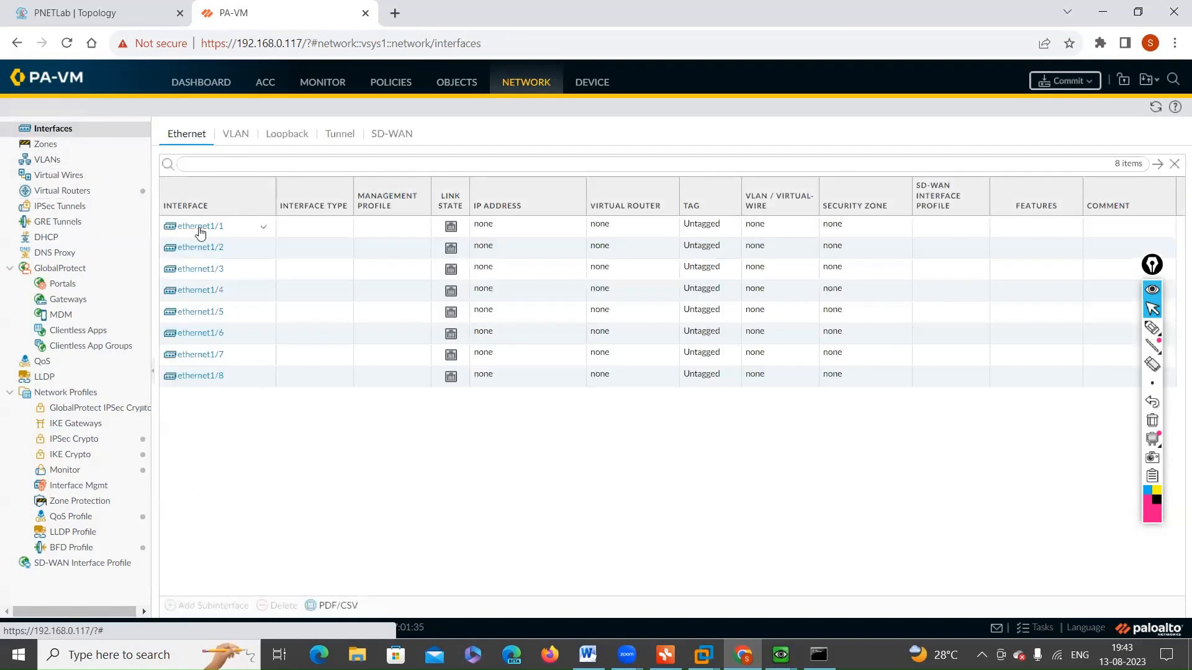
left_click(199, 228)
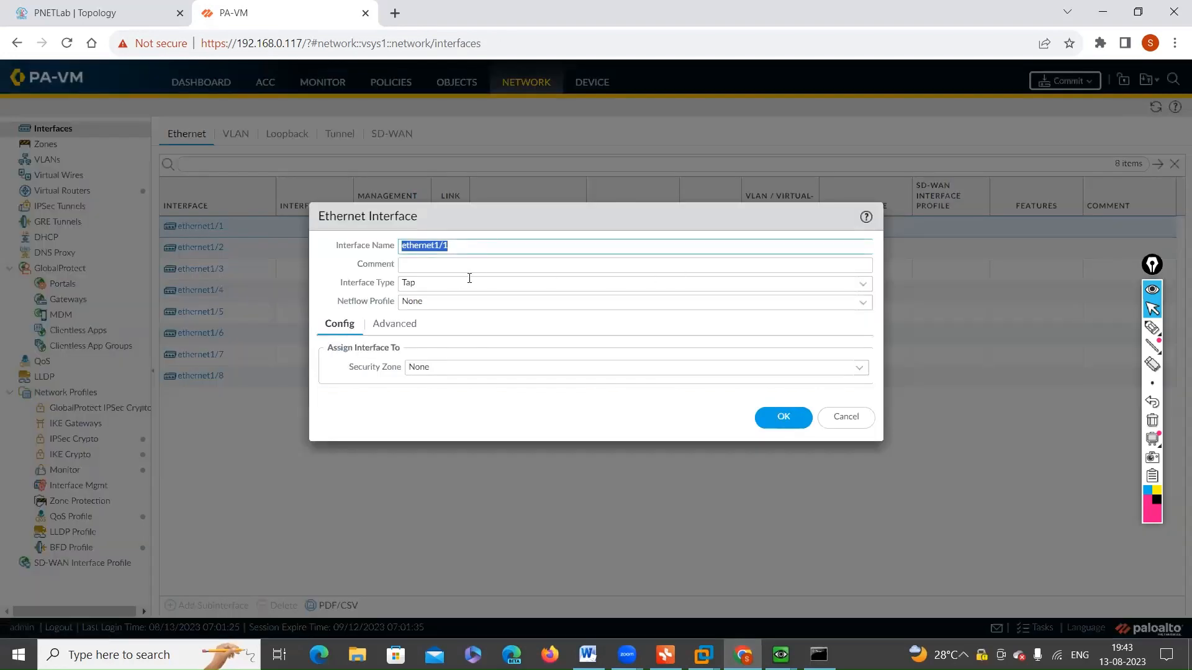
left_click(869, 286)
left_click(870, 286)
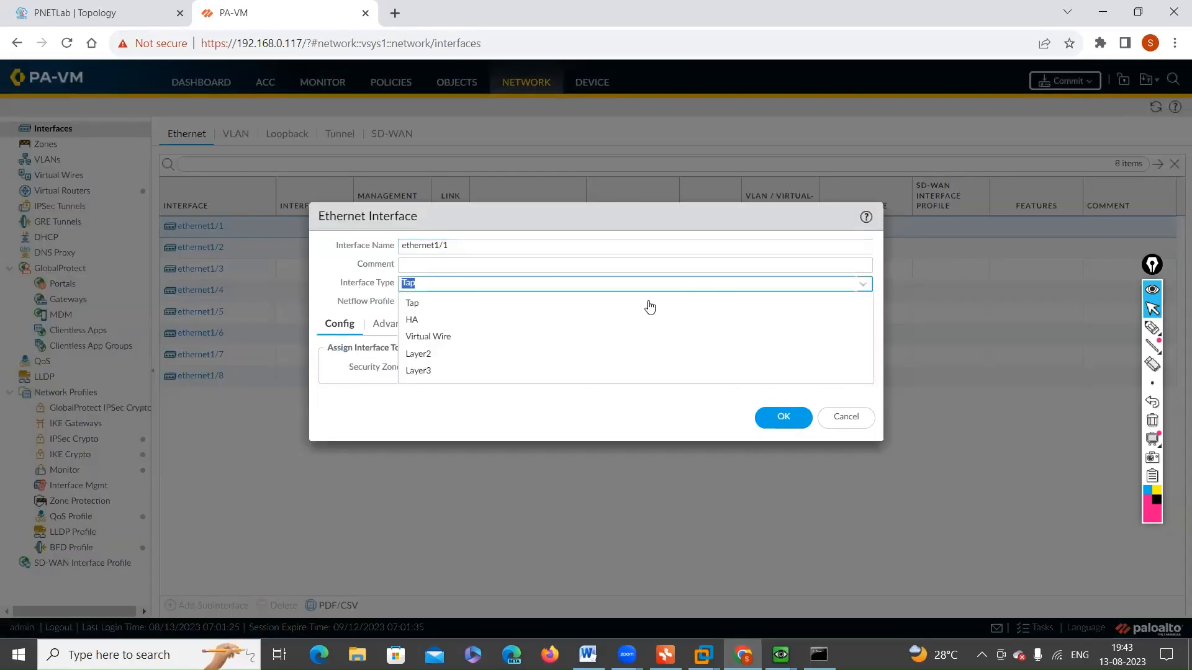
left_click(439, 371)
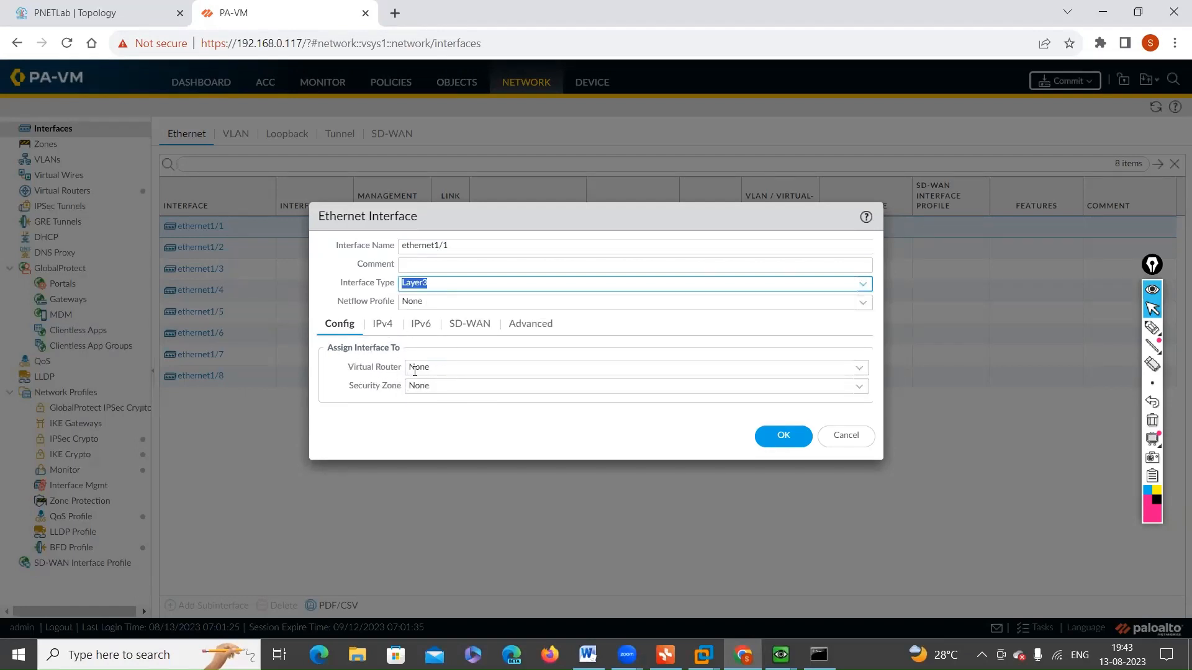
Step: Assign ethernet1/1 to the default virtual router, leave its security zone as None, and save the interface
left_click(860, 371)
left_click(444, 407)
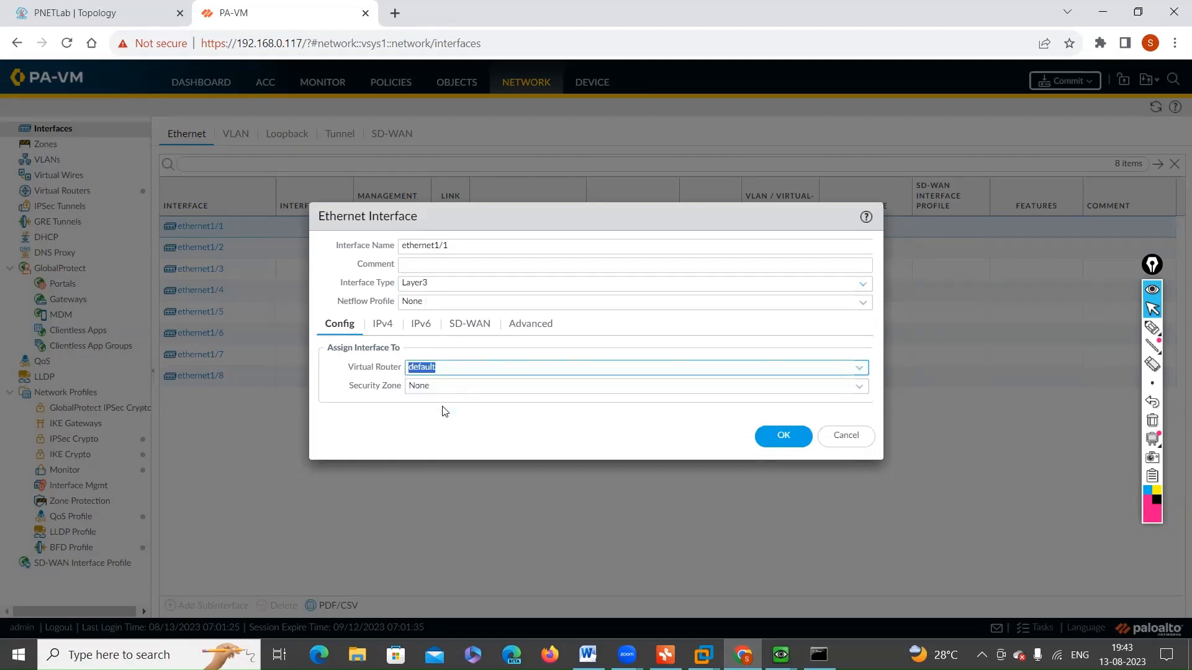
left_click(397, 430)
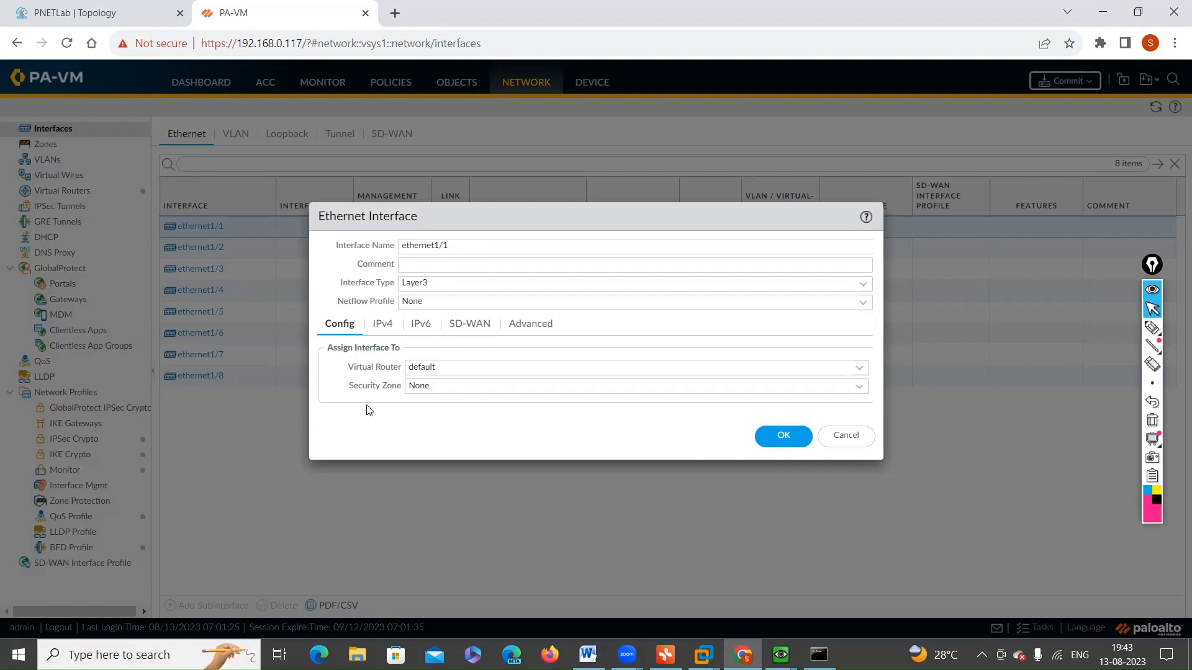
left_click(856, 389)
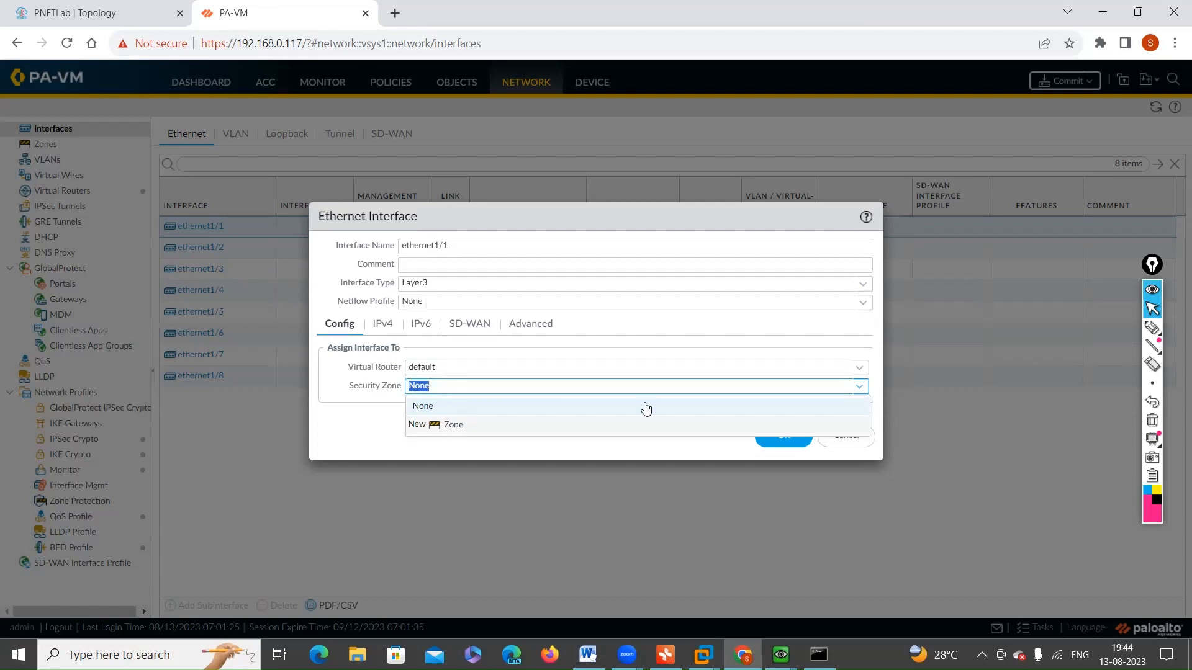
left_click(670, 458)
left_click(782, 436)
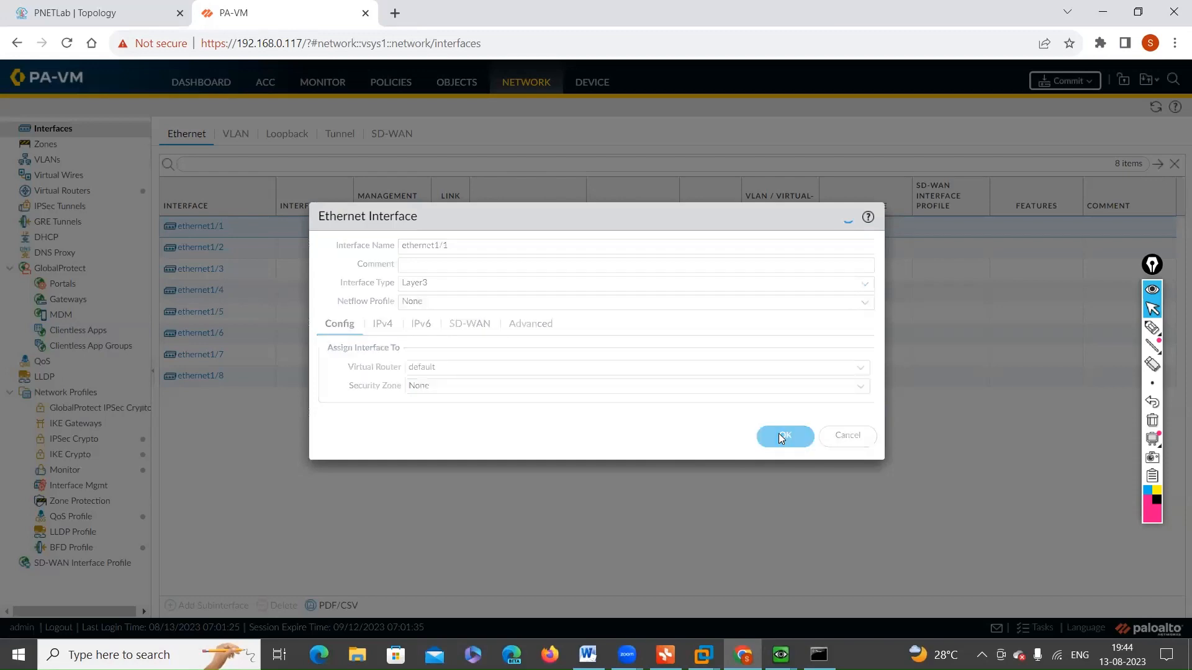
Step: Start a new security zone and set its type to Layer3
left_click(41, 145)
left_click(174, 604)
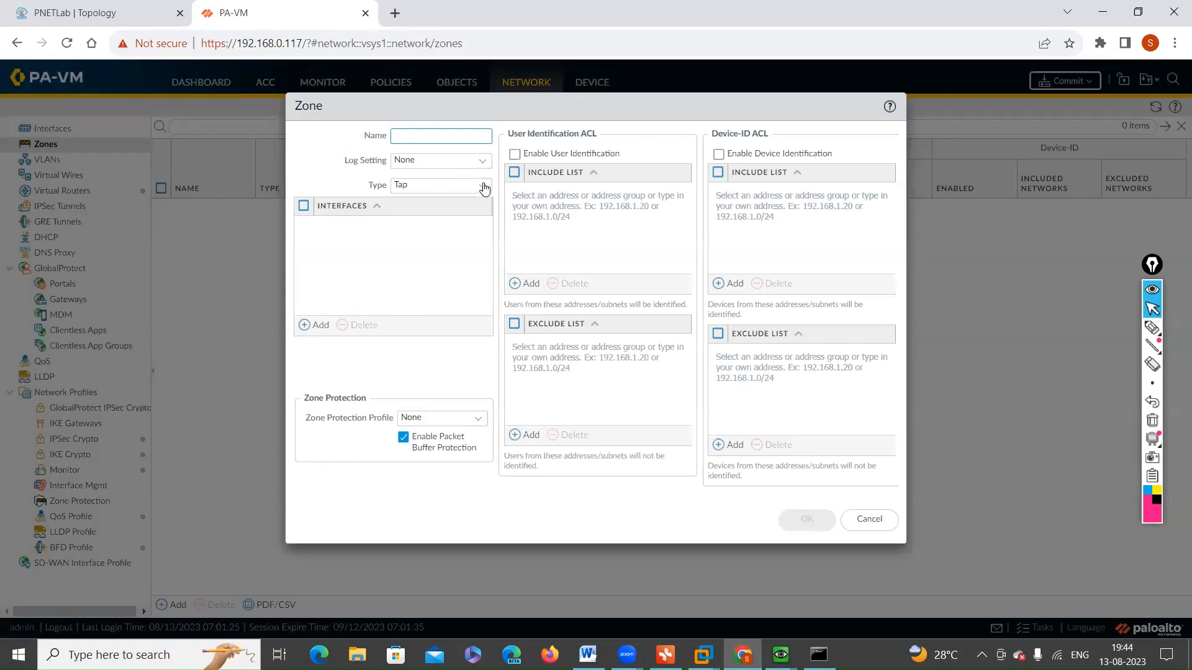
left_click(484, 188)
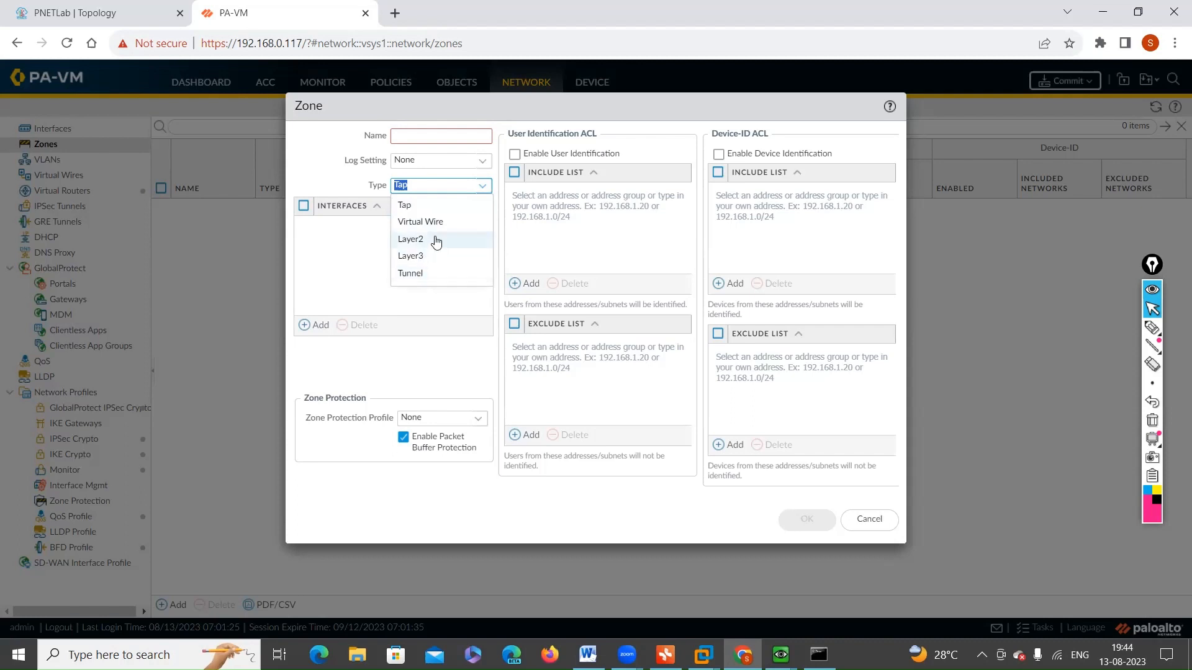
left_click(360, 259)
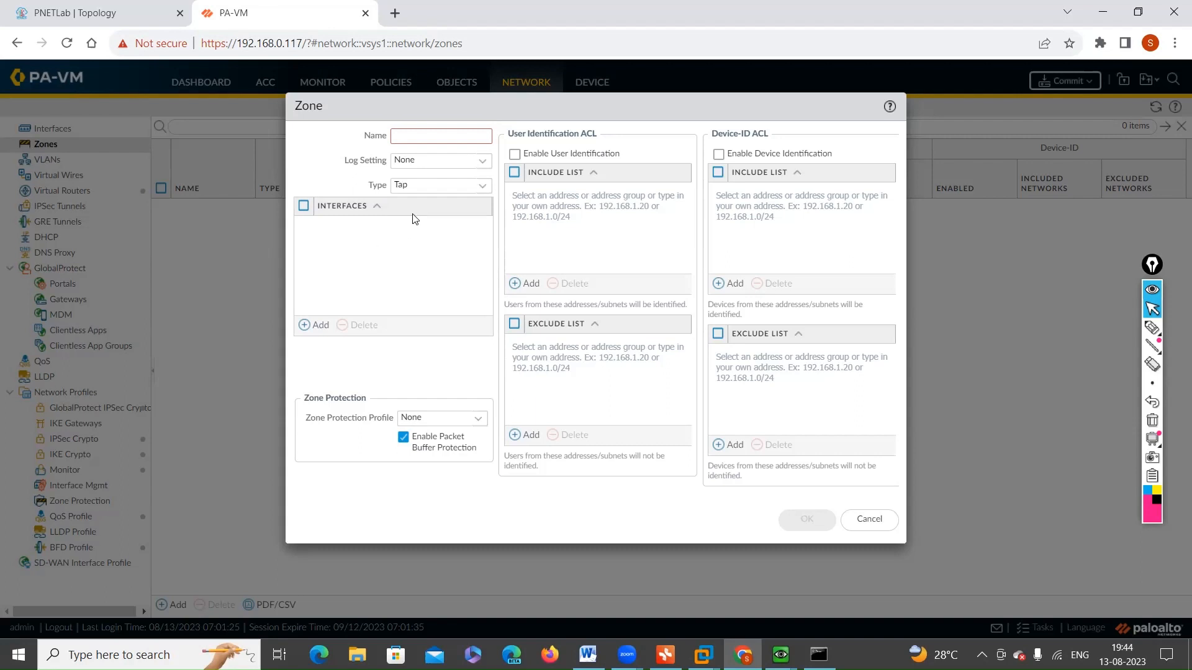
left_click(487, 189)
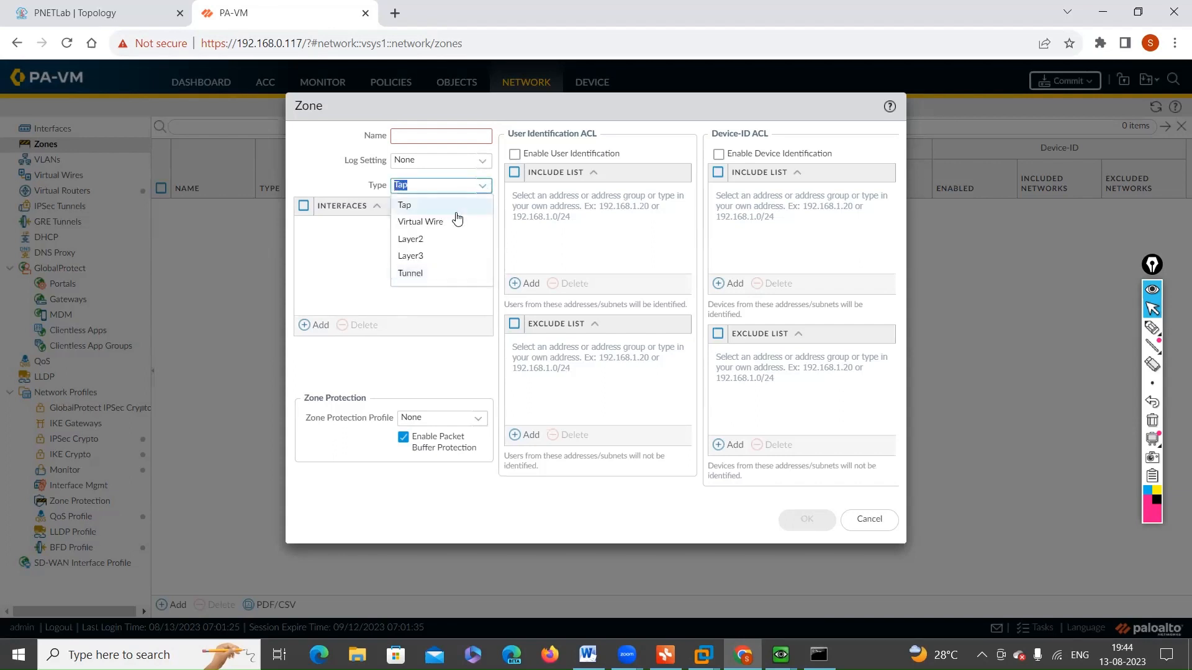
left_click(415, 257)
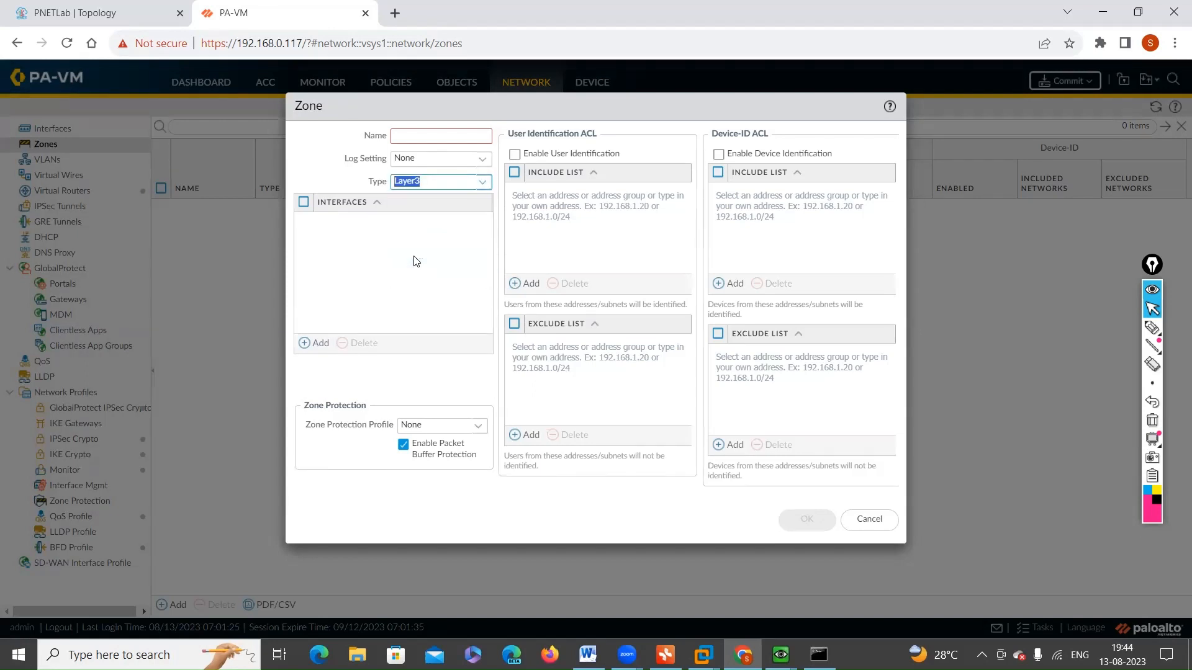
Step: Name the new zone lan-zone and add an entry to its interfaces list
left_click(401, 137)
type("la")
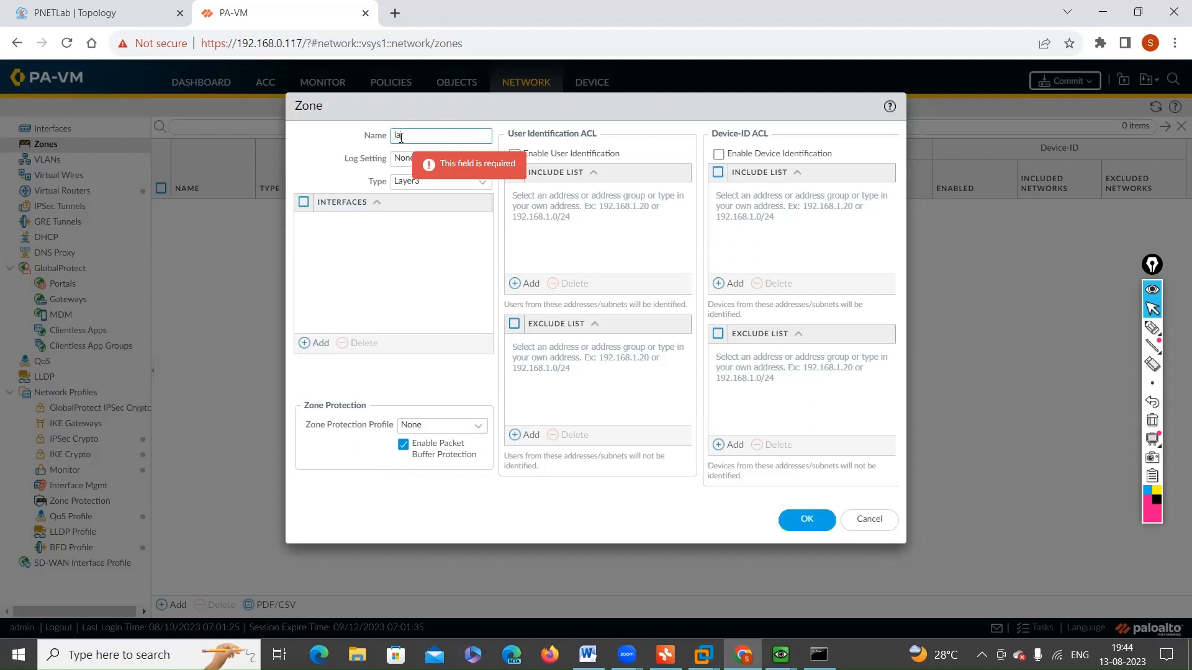
type("n-zone")
left_click(453, 223)
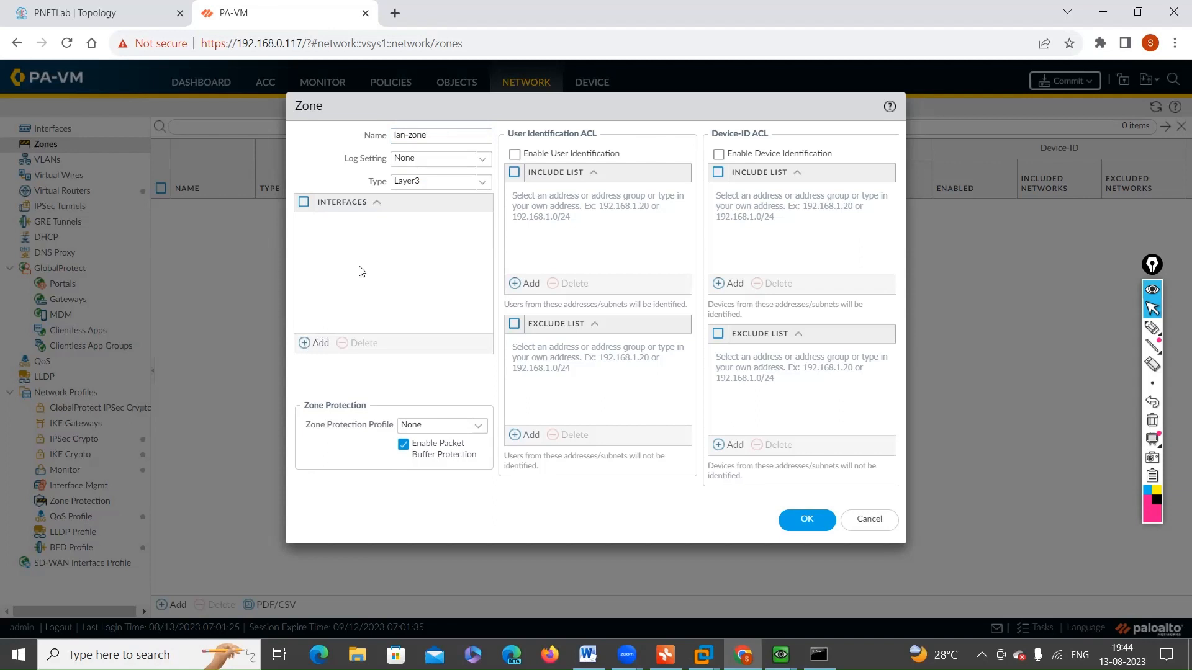
left_click(316, 343)
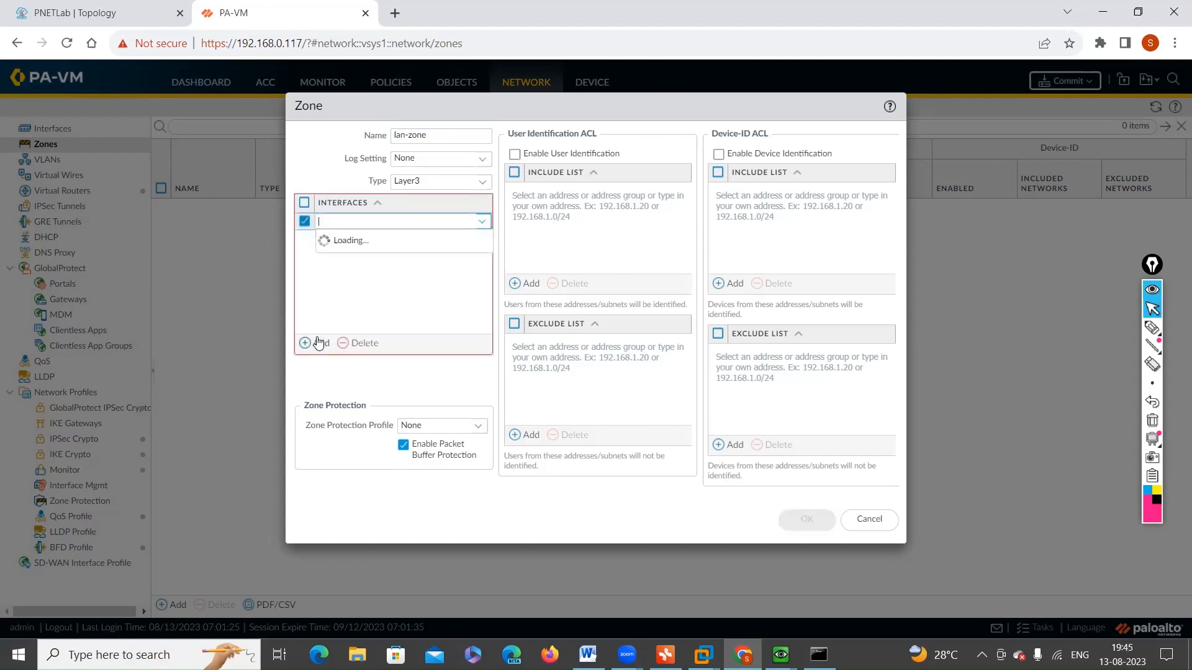
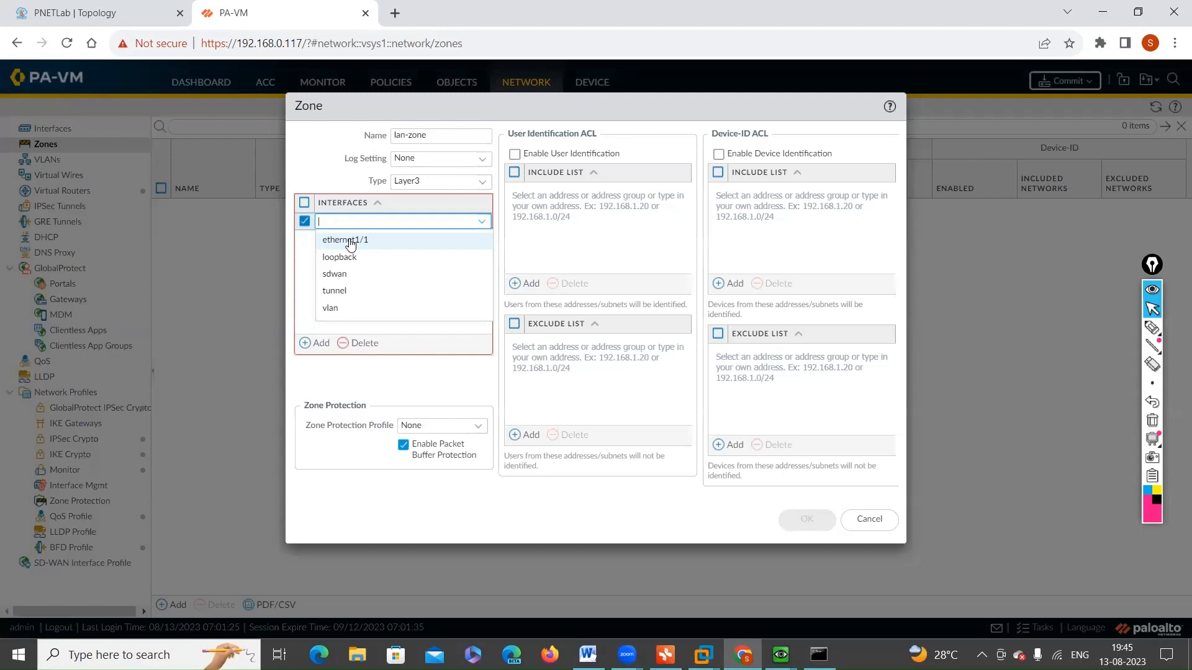
Step: Remove the ethernet1/1 entry from the lan-zone interfaces list and save the zone without any interface
left_click(350, 242)
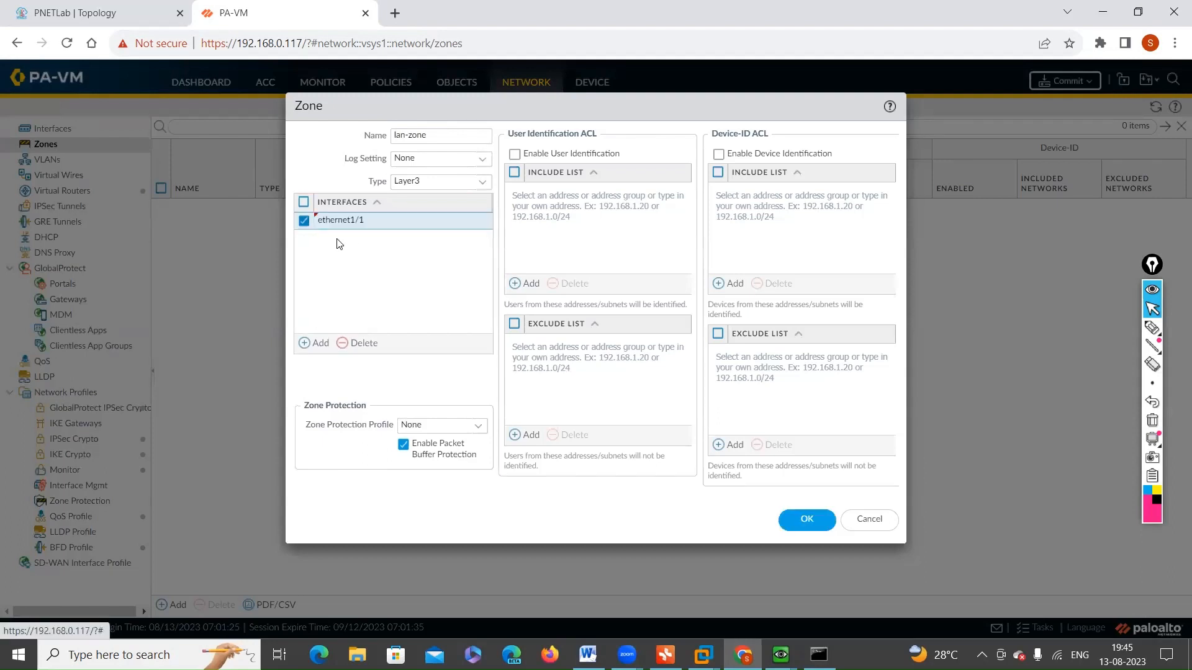
left_click(357, 225)
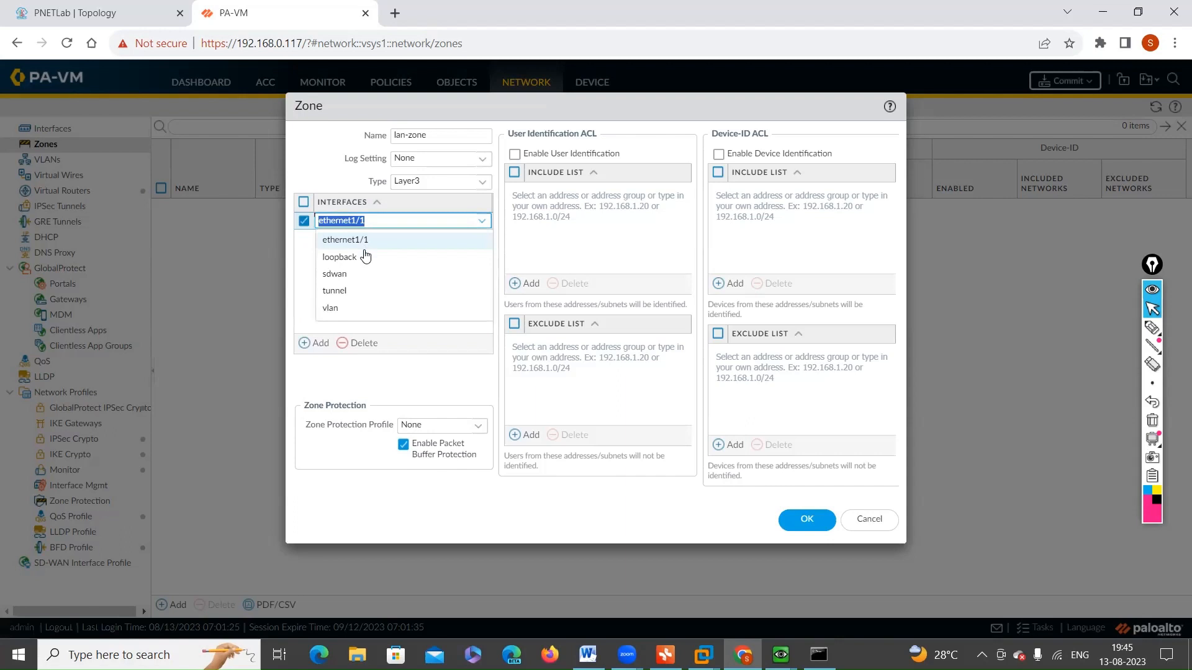
left_click(361, 342)
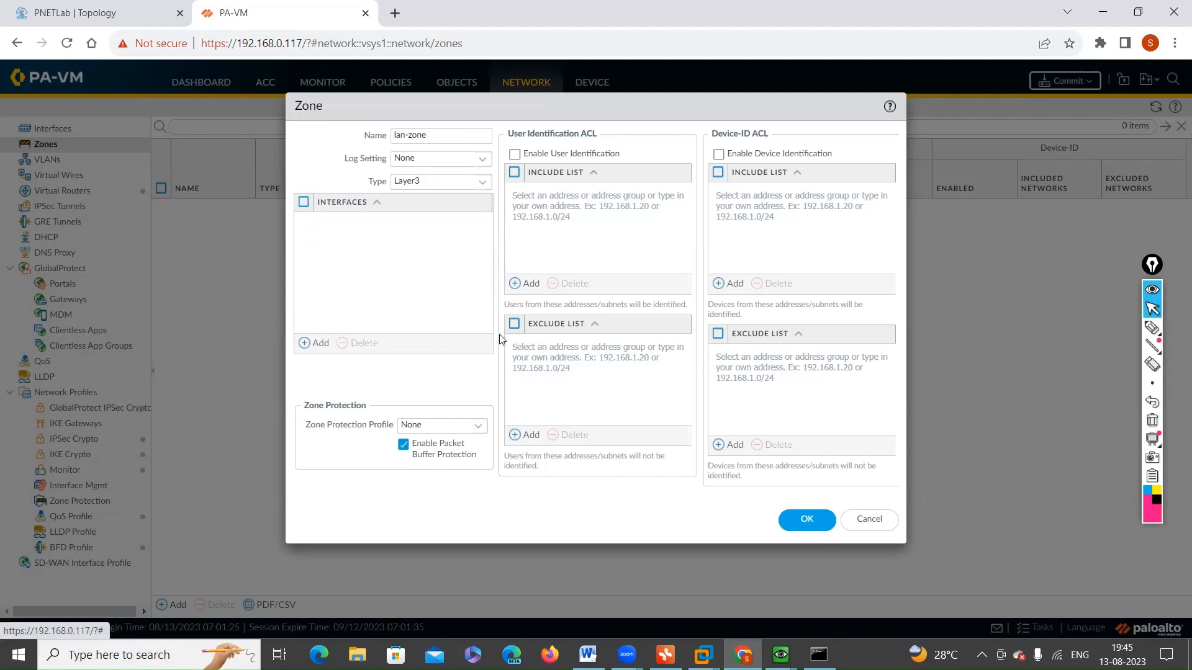
left_click(806, 520)
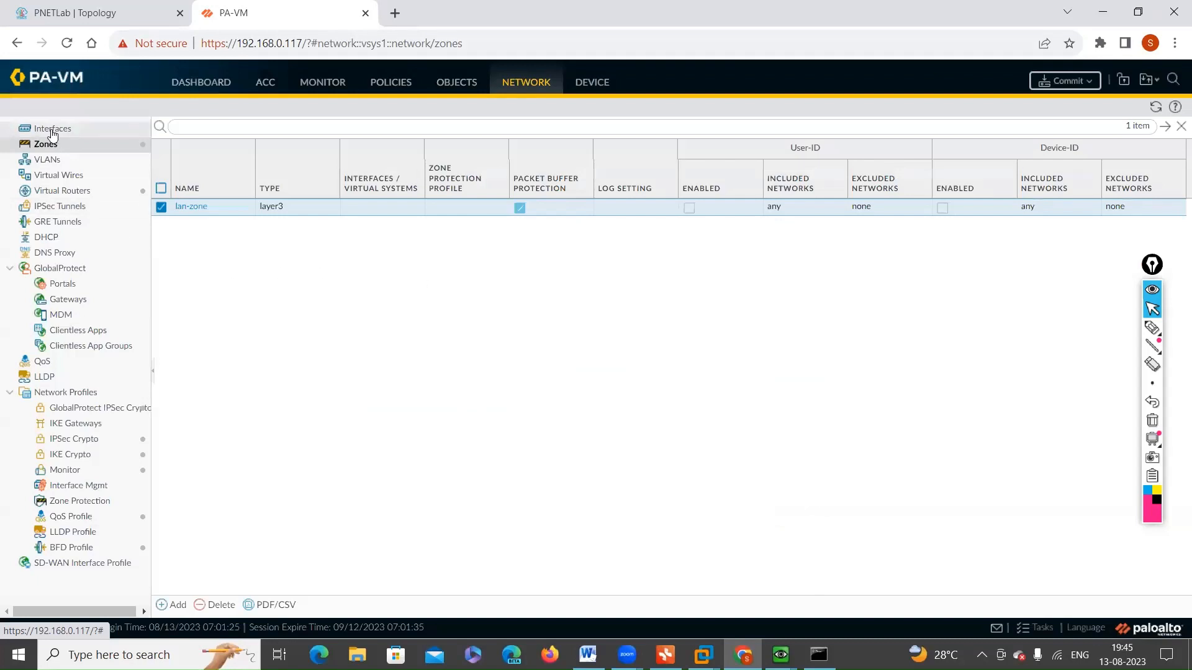
Step: Open the ethernet1/1 interface settings and assign the interface to the lan-zone security zone
left_click(52, 131)
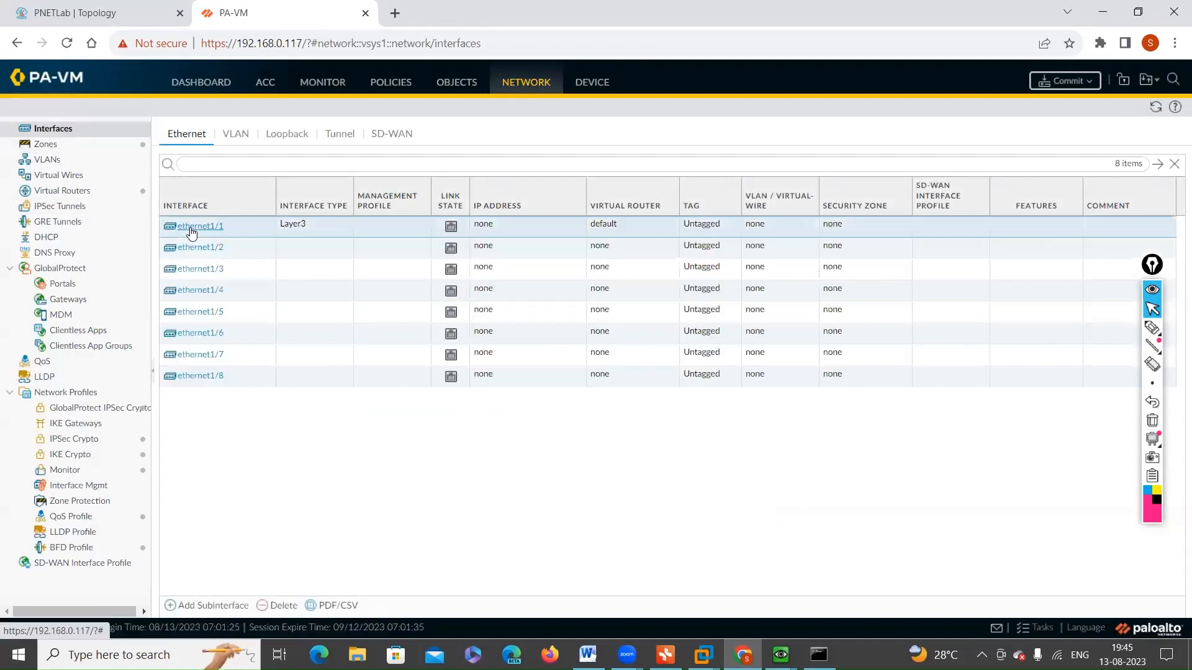
left_click(191, 227)
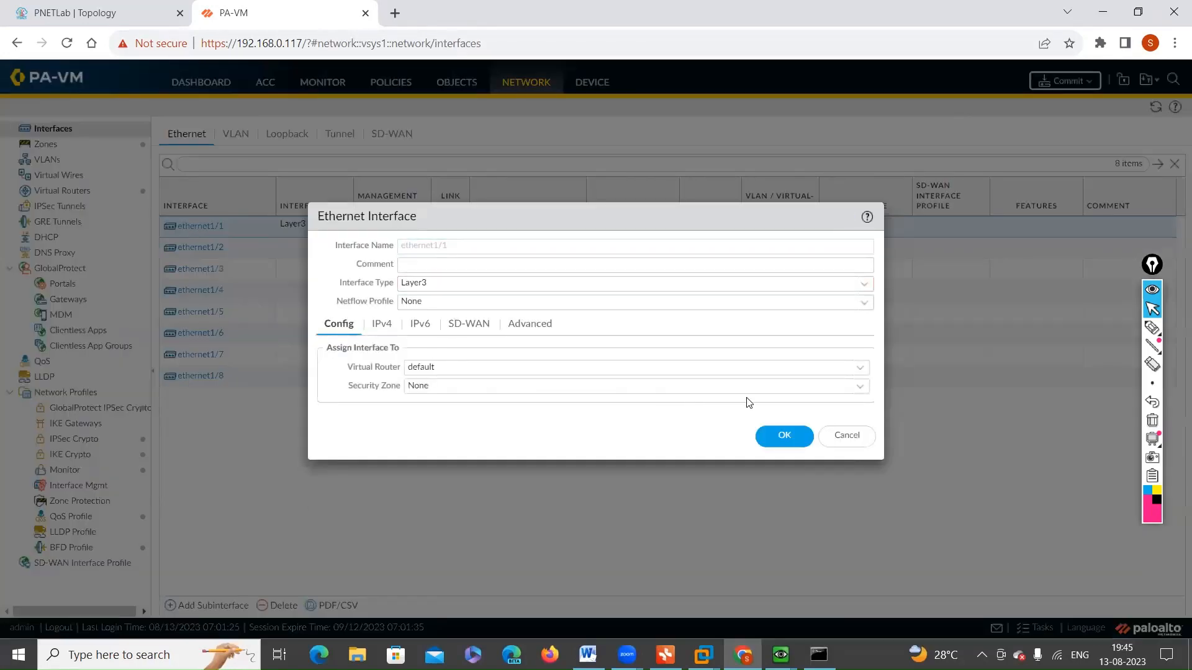
left_click(859, 387)
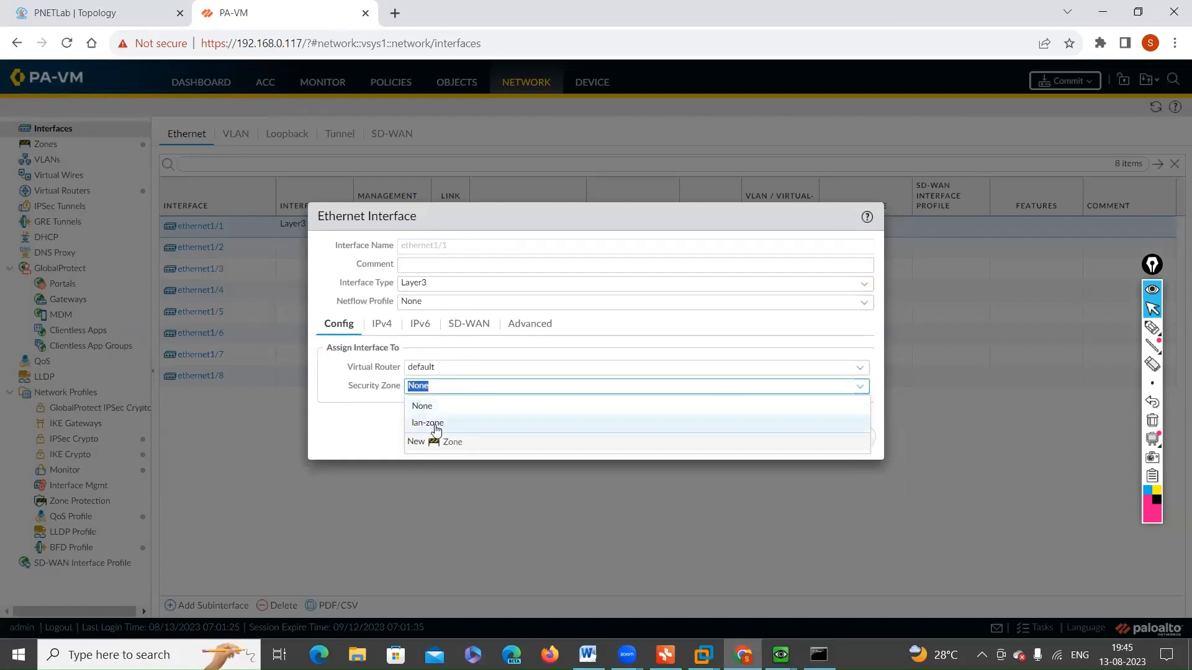
left_click(436, 427)
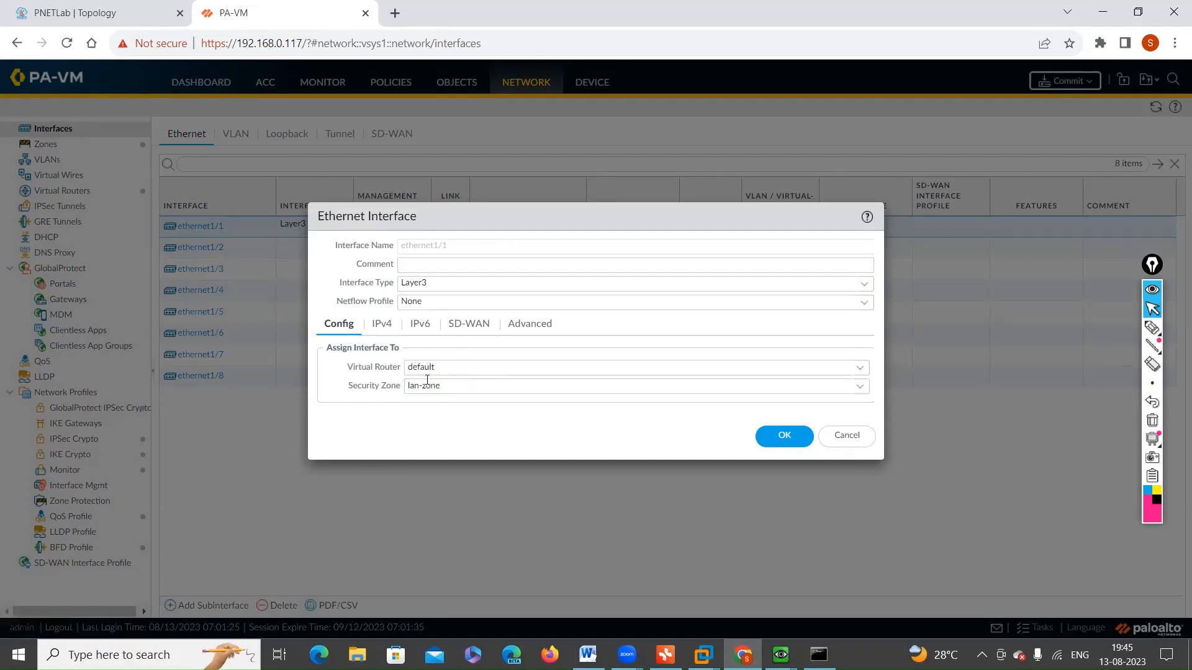
left_click(382, 326)
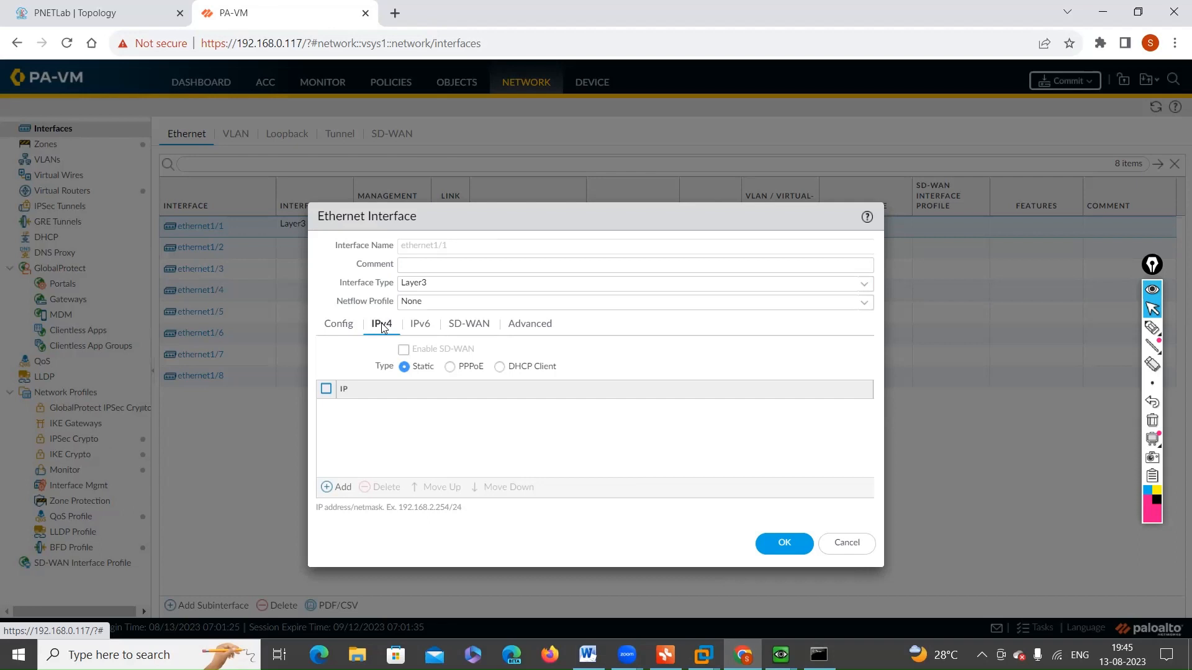
left_click(330, 486)
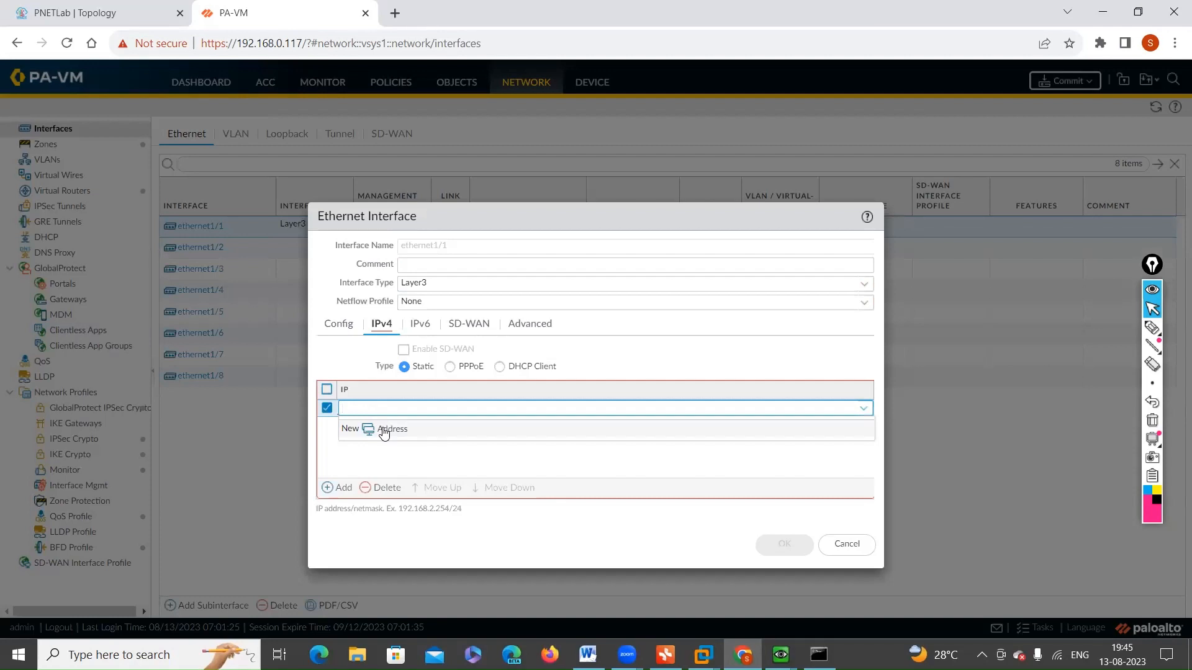
left_click(384, 432)
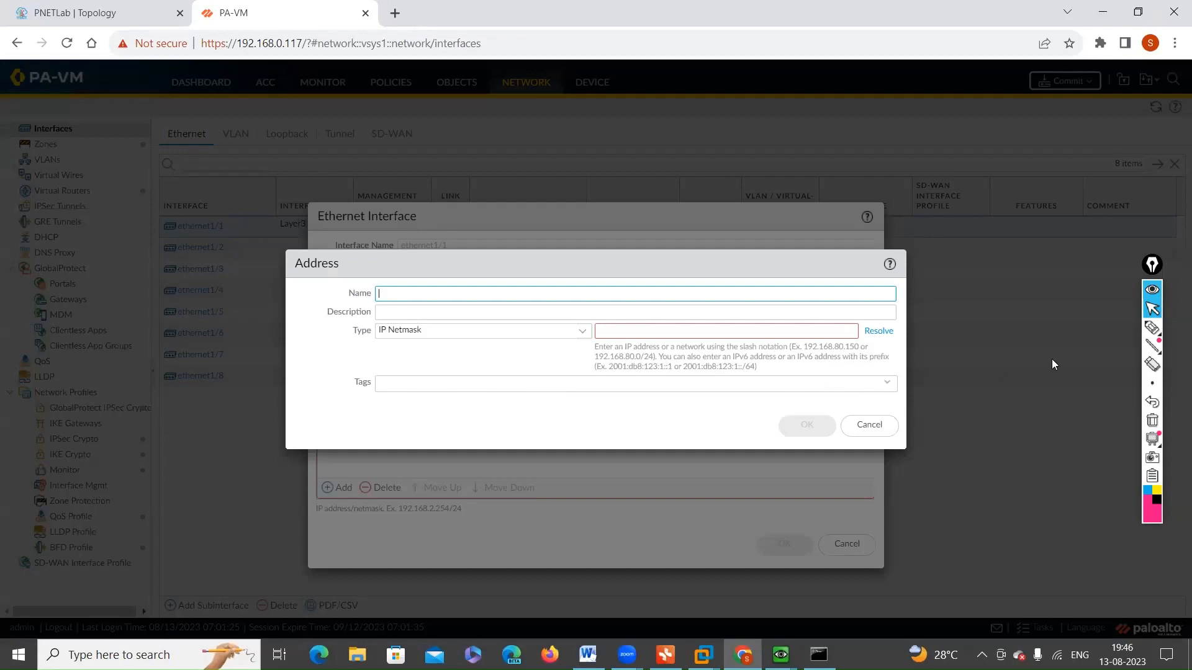
left_click(1152, 328)
left_click_drag(333, 391, 422, 375)
left_click(1153, 420)
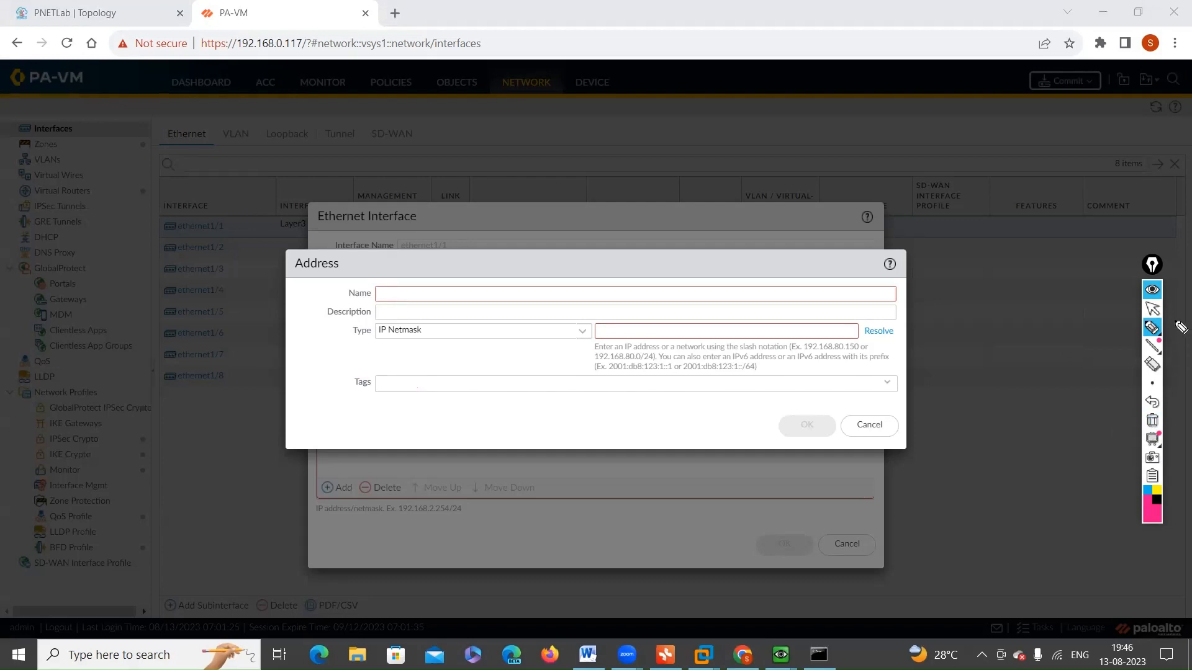
left_click(1152, 309)
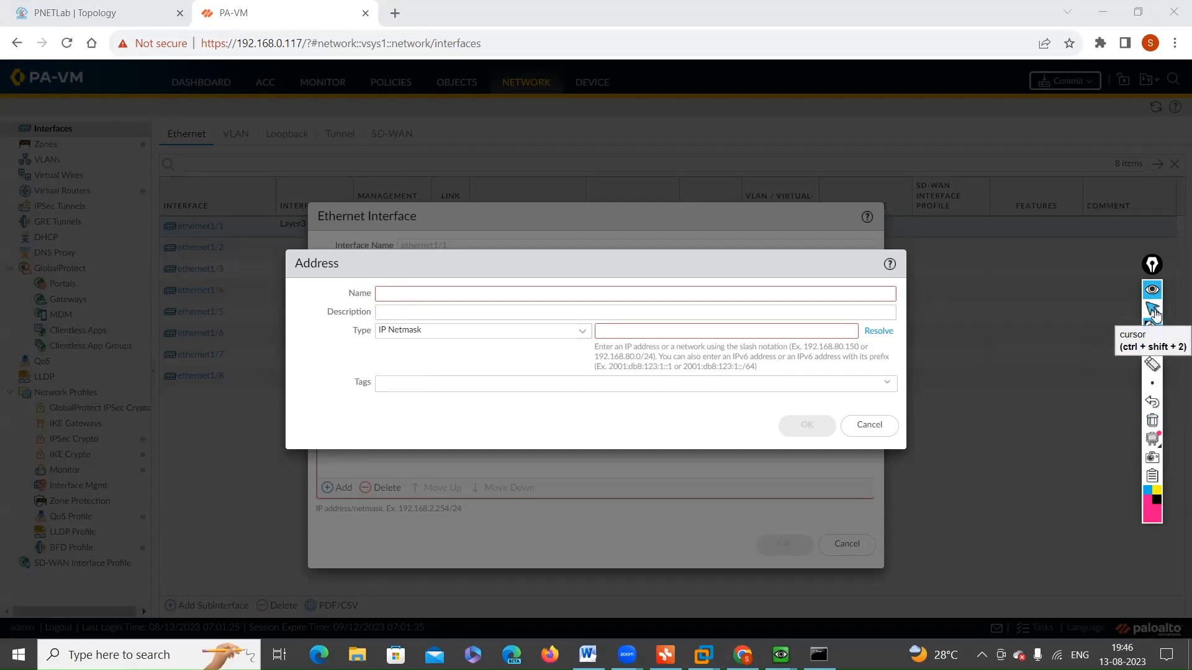
left_click(1152, 327)
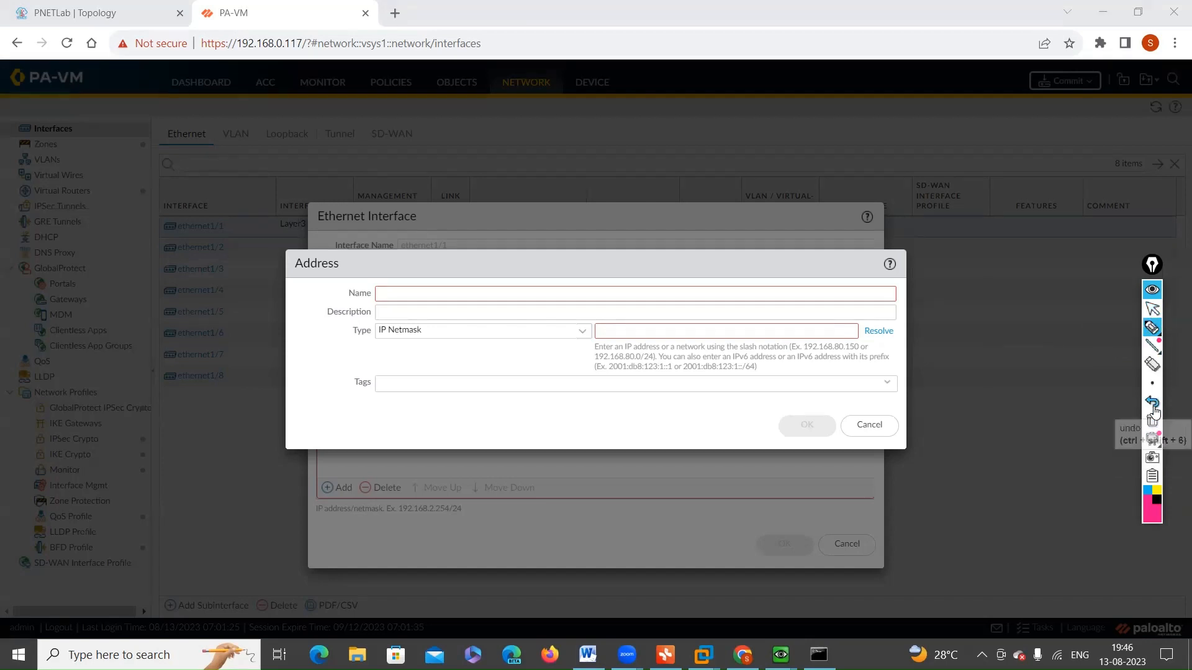
left_click(1152, 309)
left_click(871, 424)
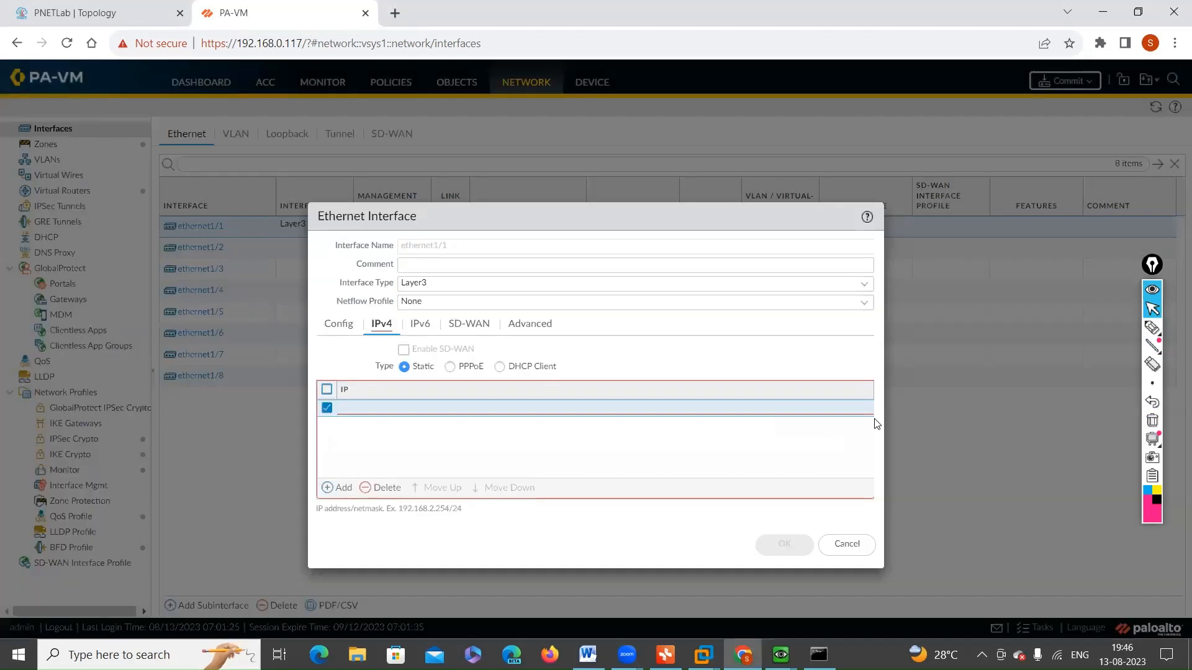
Step: Remove the empty static IPv4 entry from ethernet1/1 and save the interface settings
left_click(381, 488)
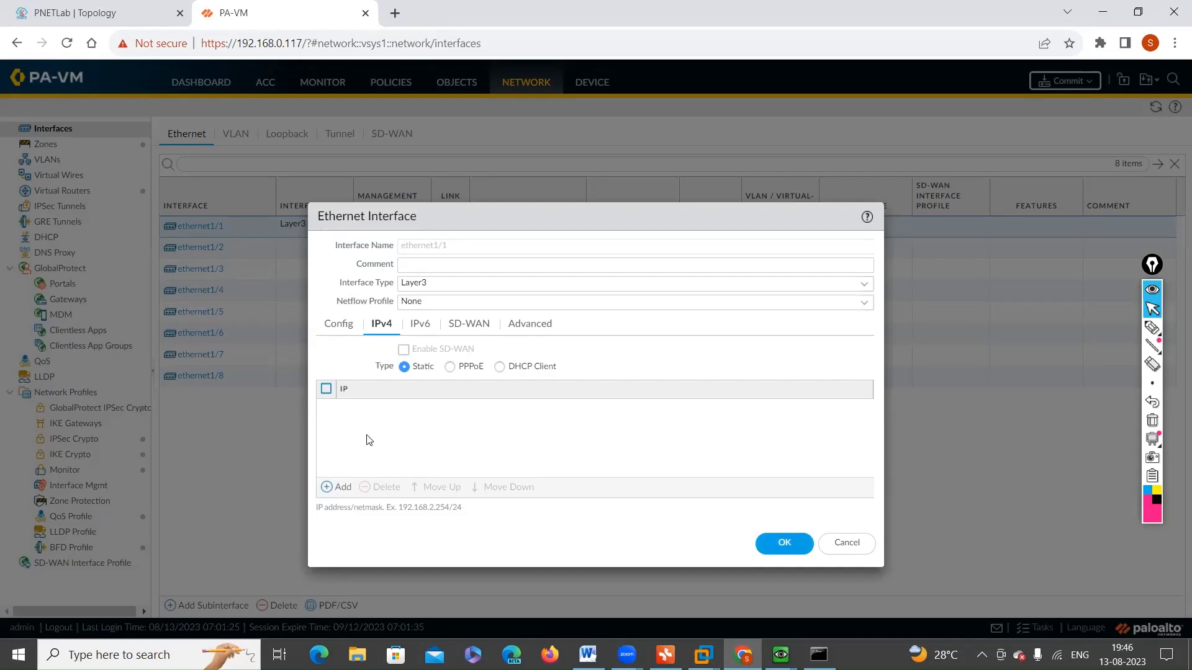
left_click(783, 543)
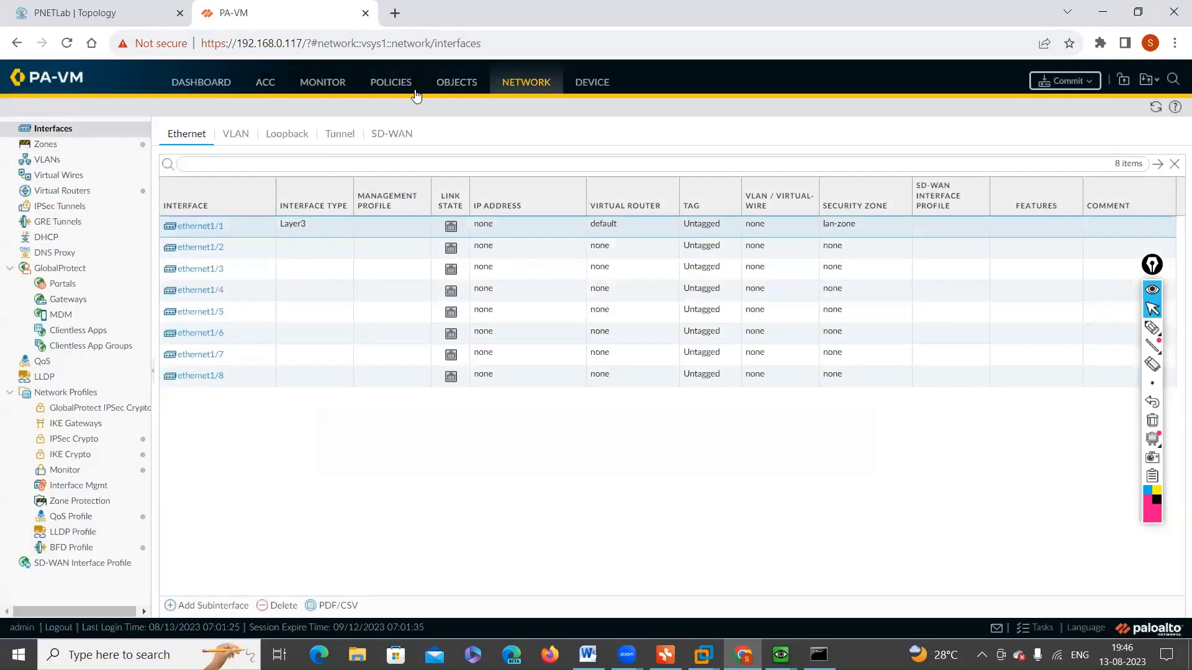
left_click(440, 86)
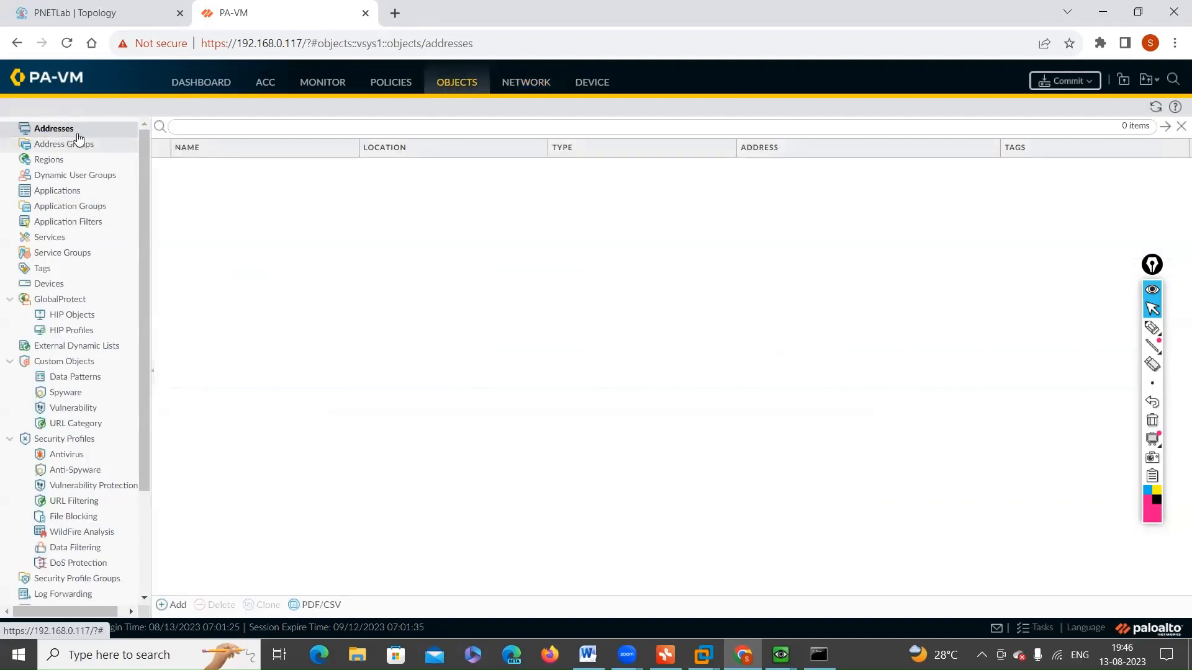
left_click(174, 606)
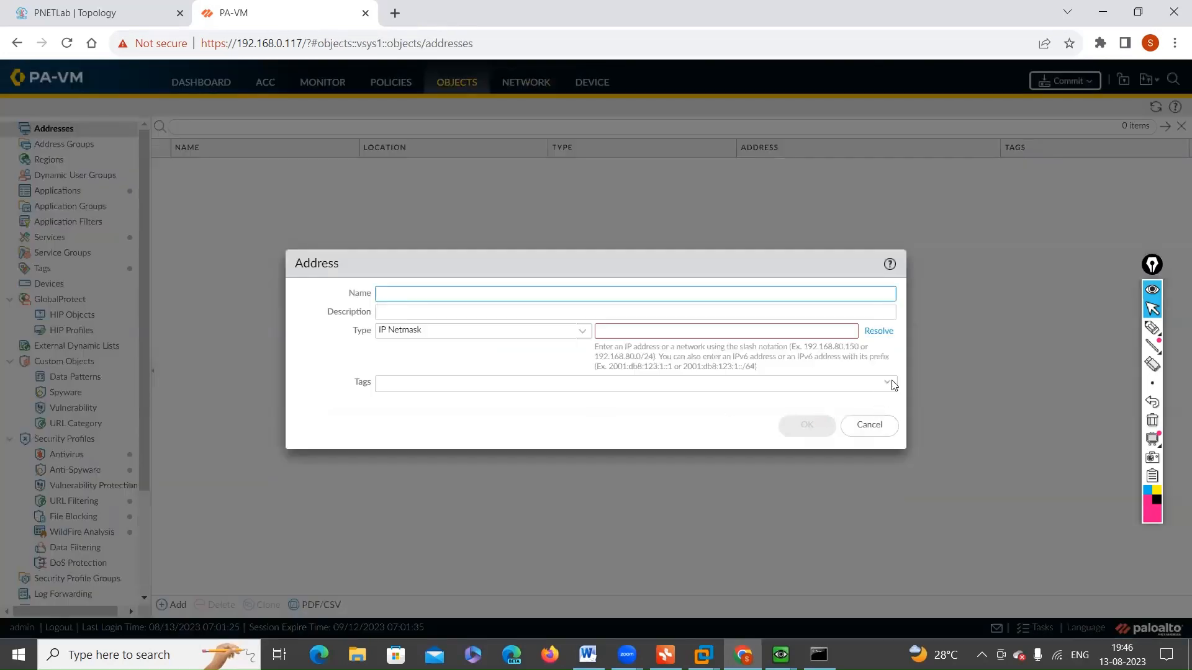
left_click(887, 383)
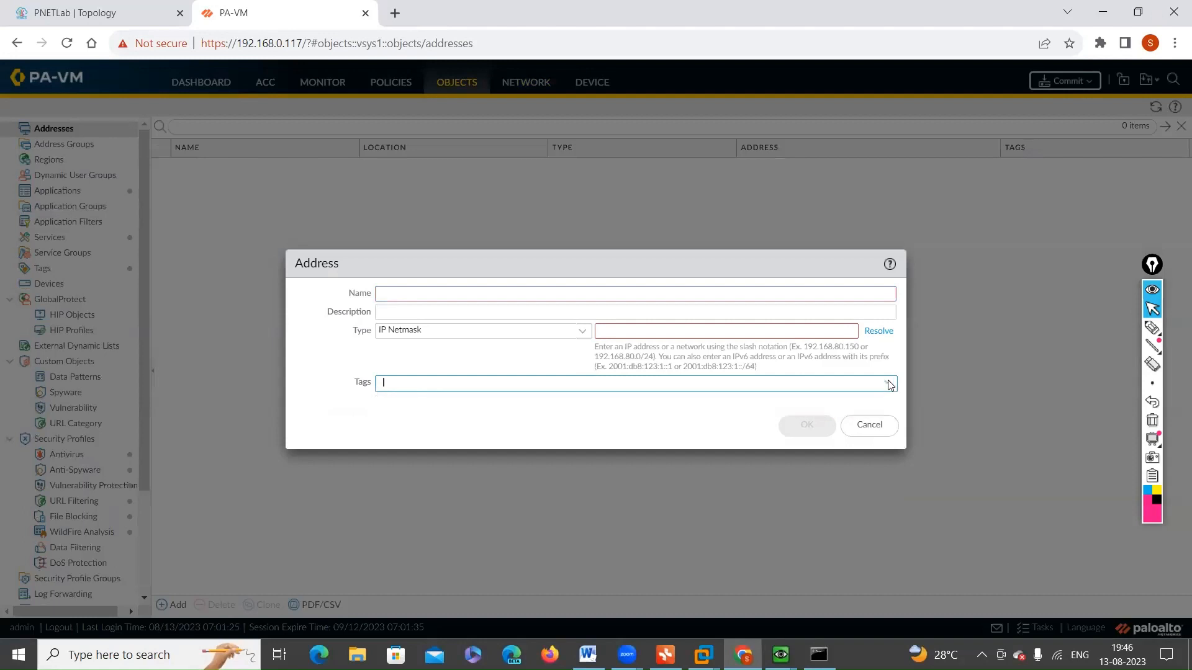
left_click(869, 426)
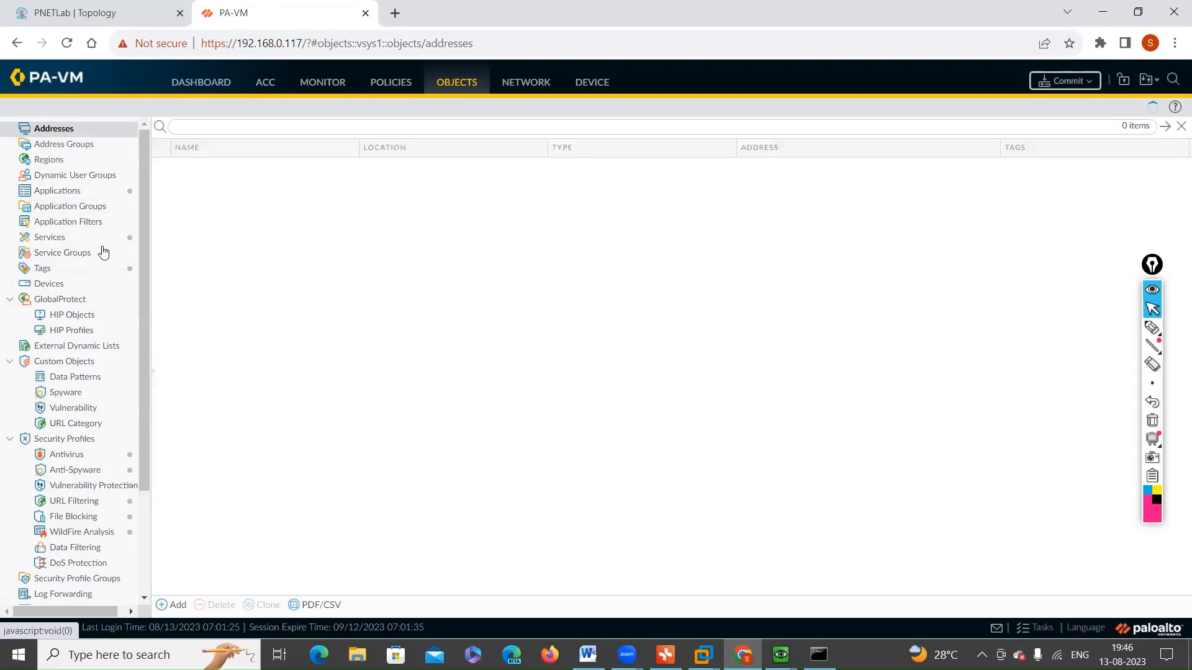
Step: Start a new tag among the firewall objects and name it after the existing lan-zone
left_click(39, 271)
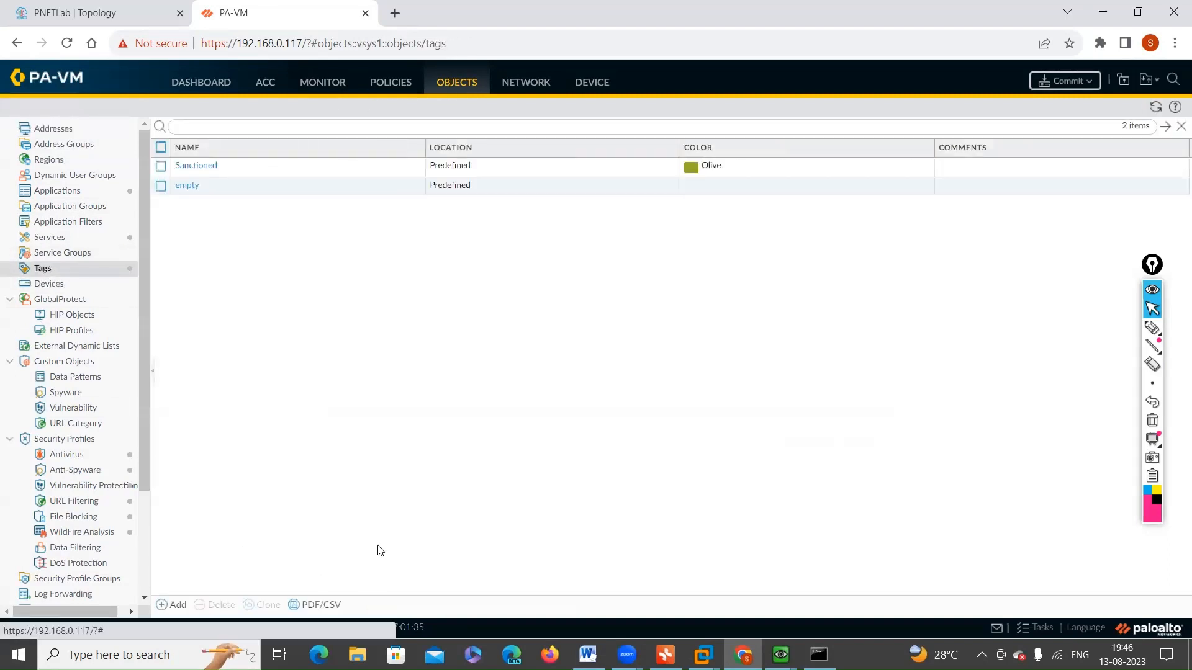
left_click(177, 606)
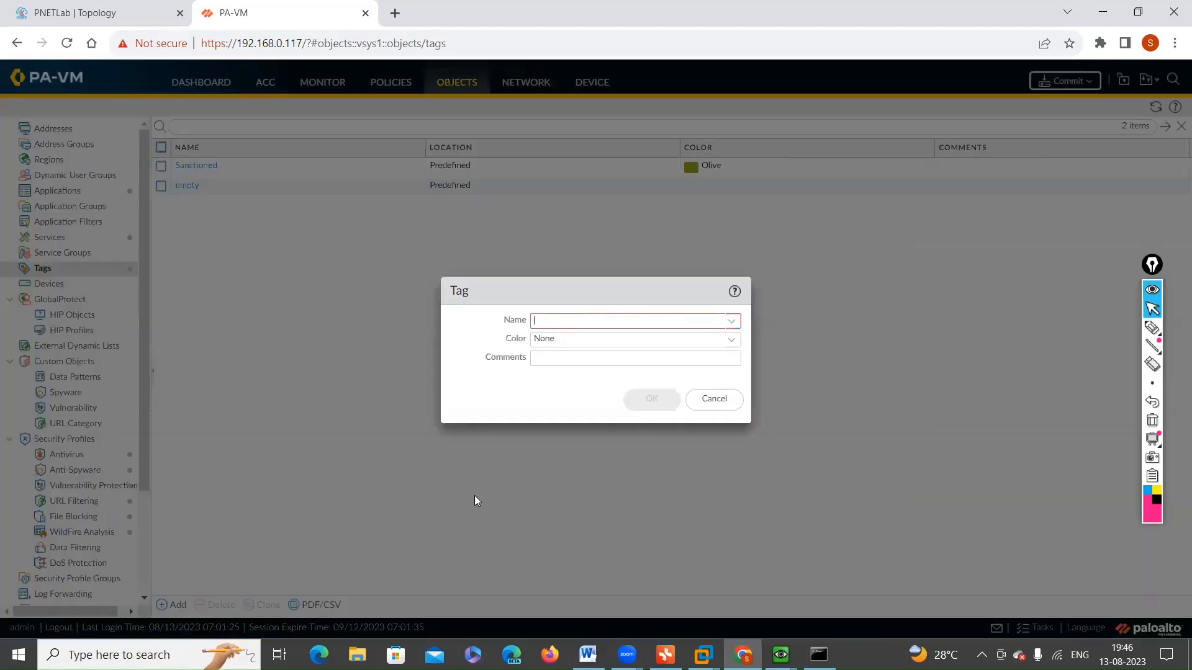
type("l")
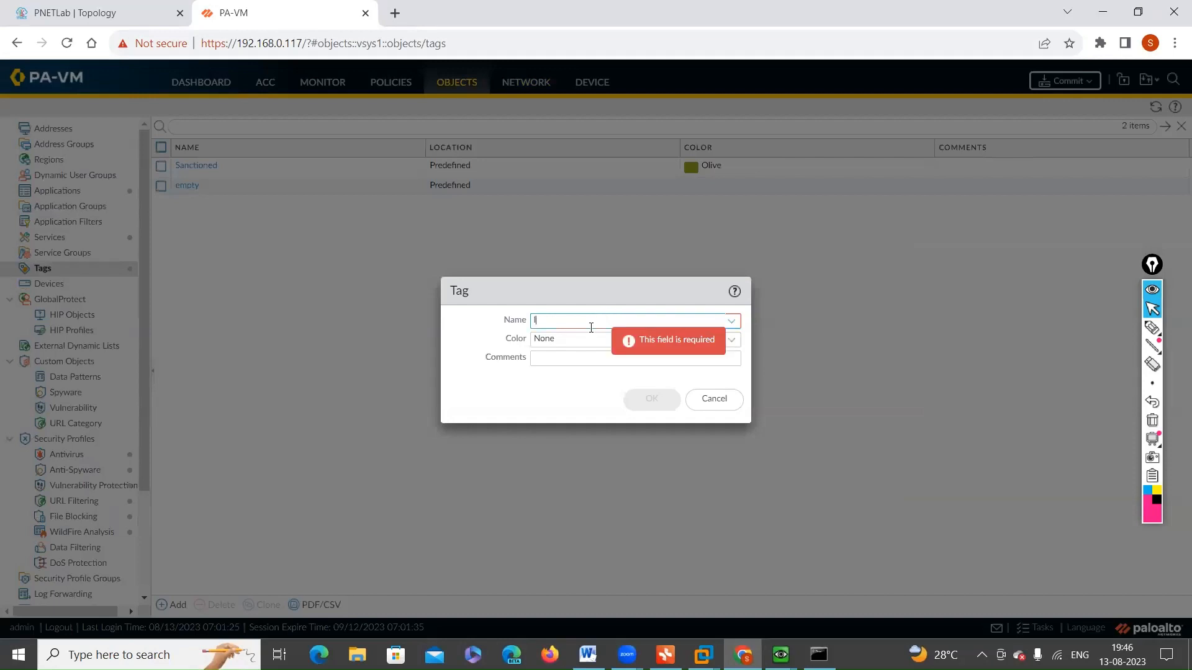
type("an-zone")
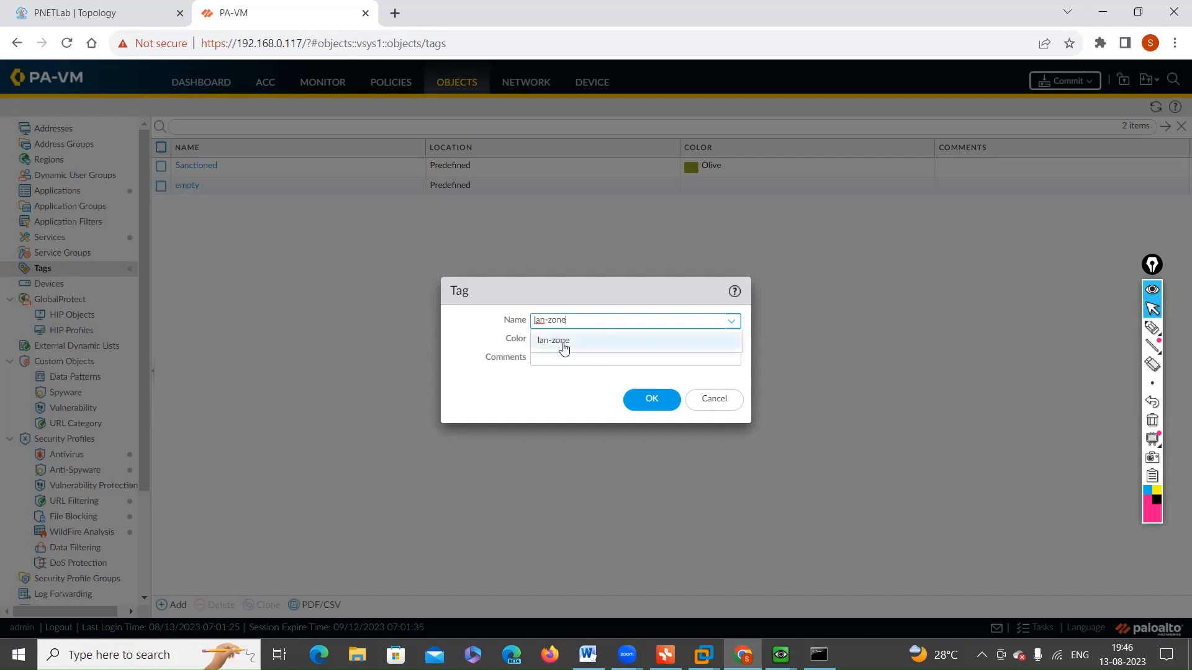
left_click(558, 340)
Step: Give the lan-zone tag the color Olive and the comment lan-zones, and save it
left_click(731, 340)
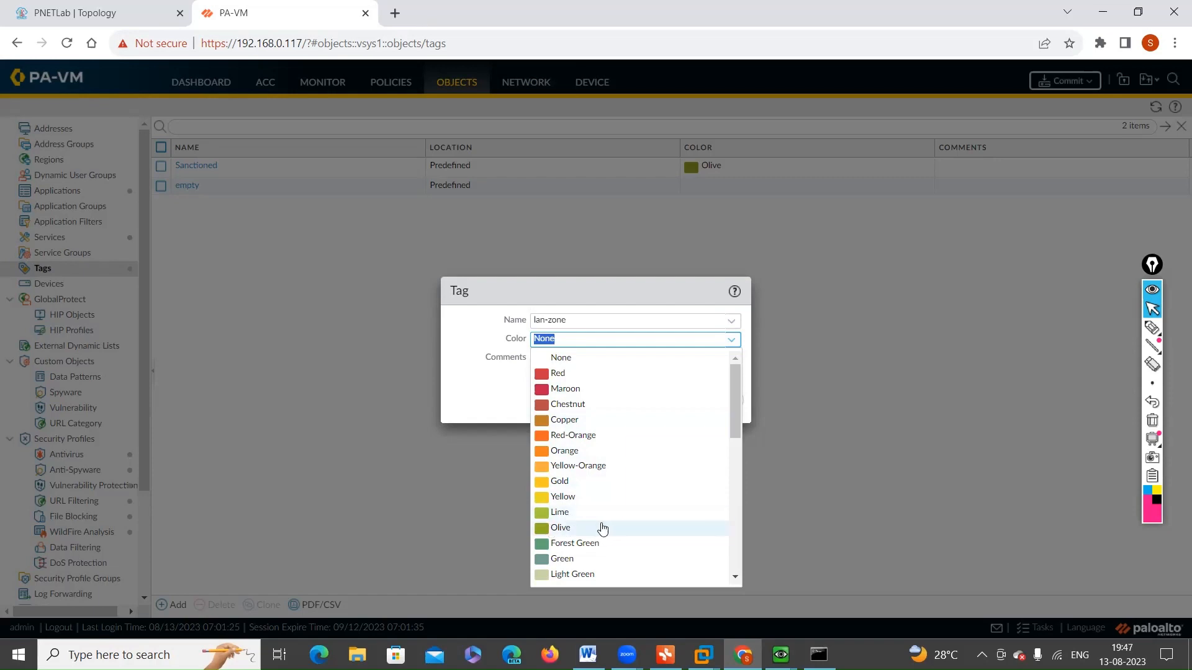
left_click(576, 530)
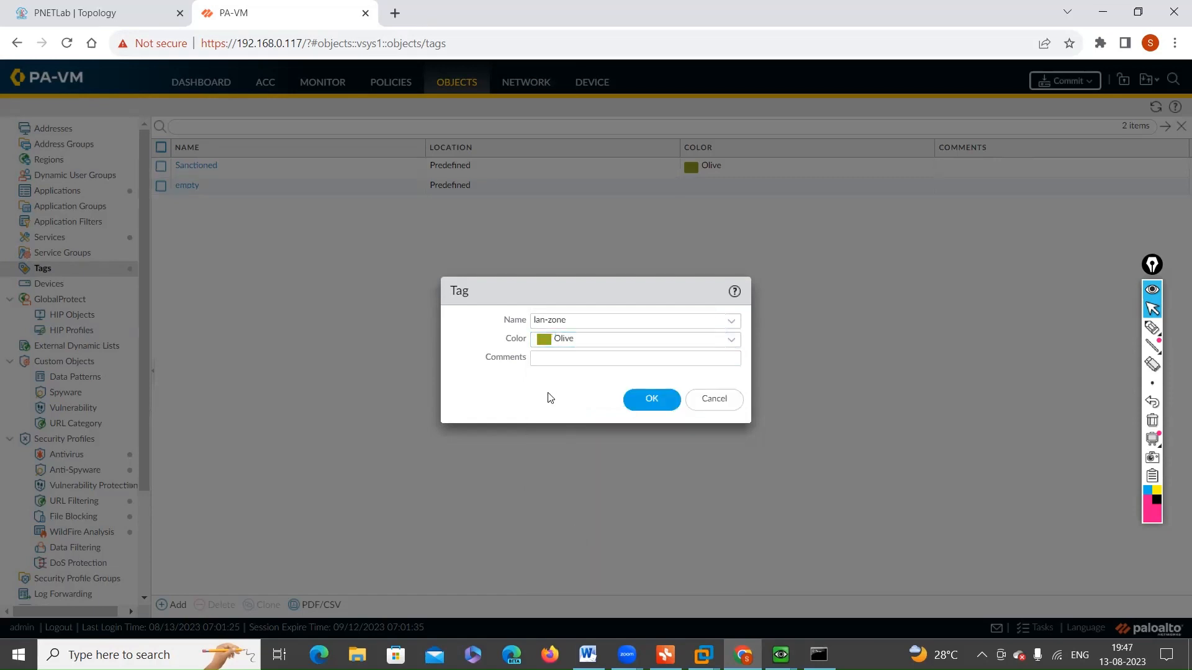
left_click(576, 359)
type("la")
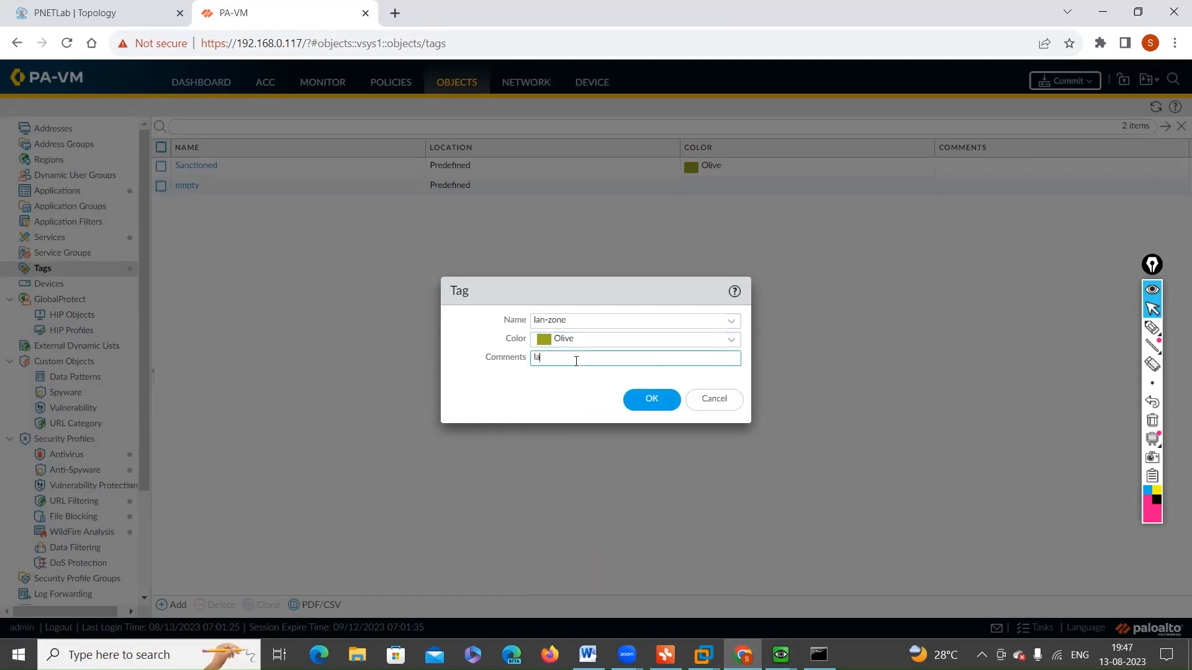
type("n-zones")
left_click(645, 400)
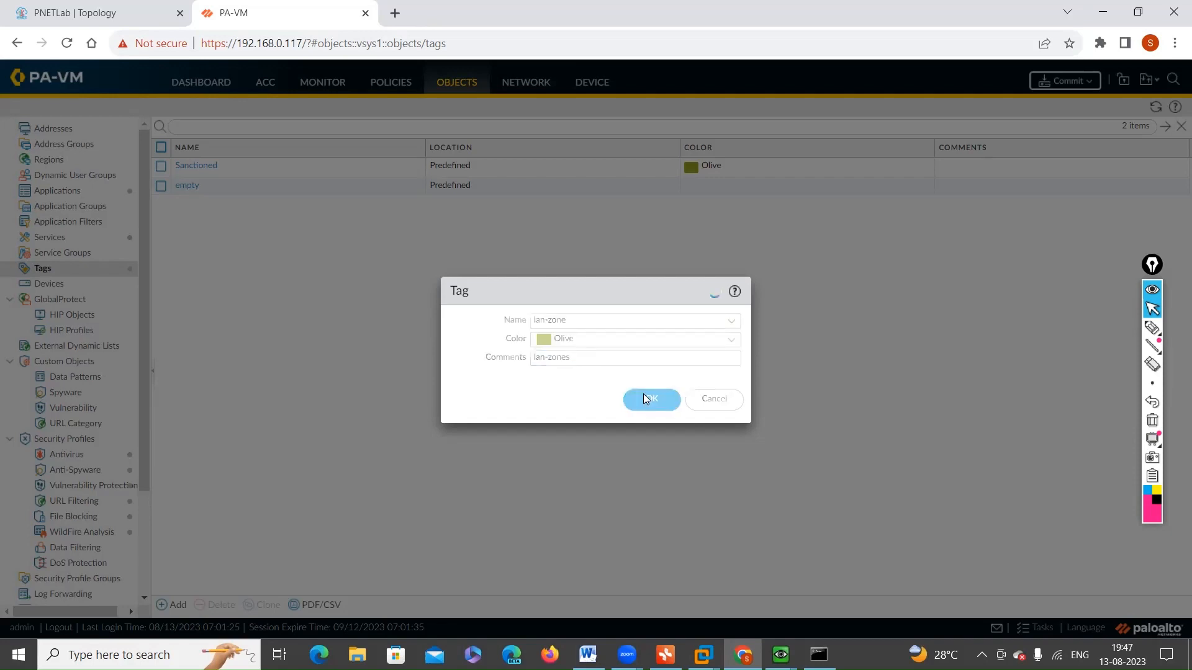
Step: Create another tag named wan-zone with the color Red and the comment wan-zones
left_click(171, 606)
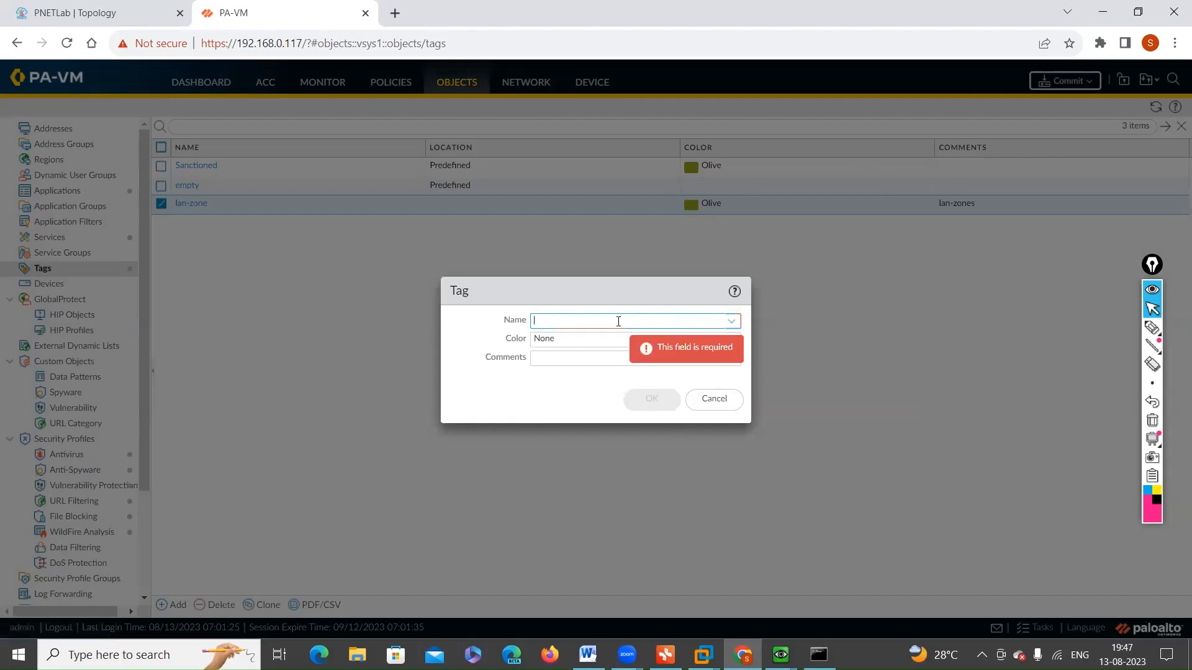
type("wan-zone")
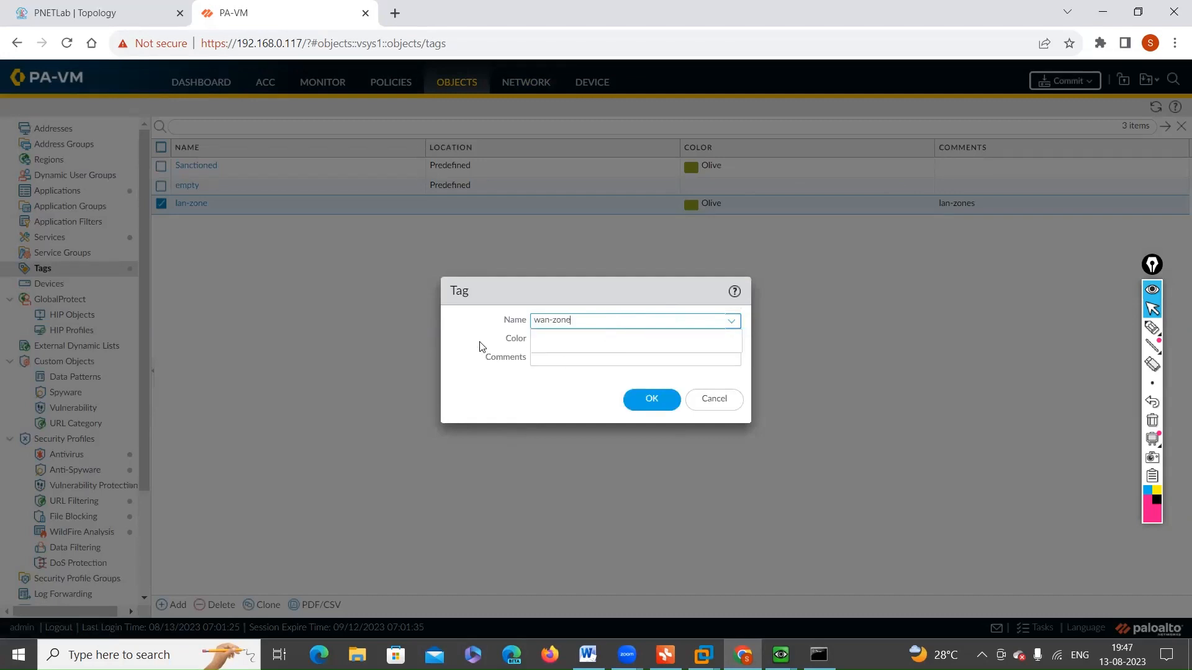
left_click(521, 340)
left_click(731, 340)
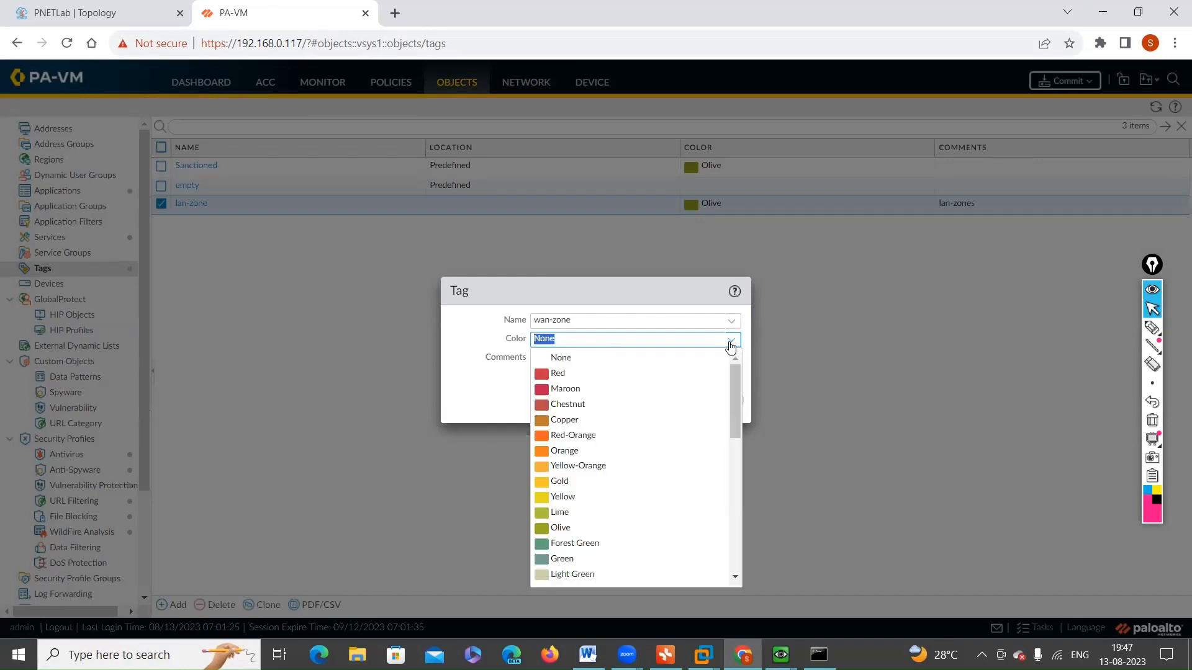
left_click(570, 375)
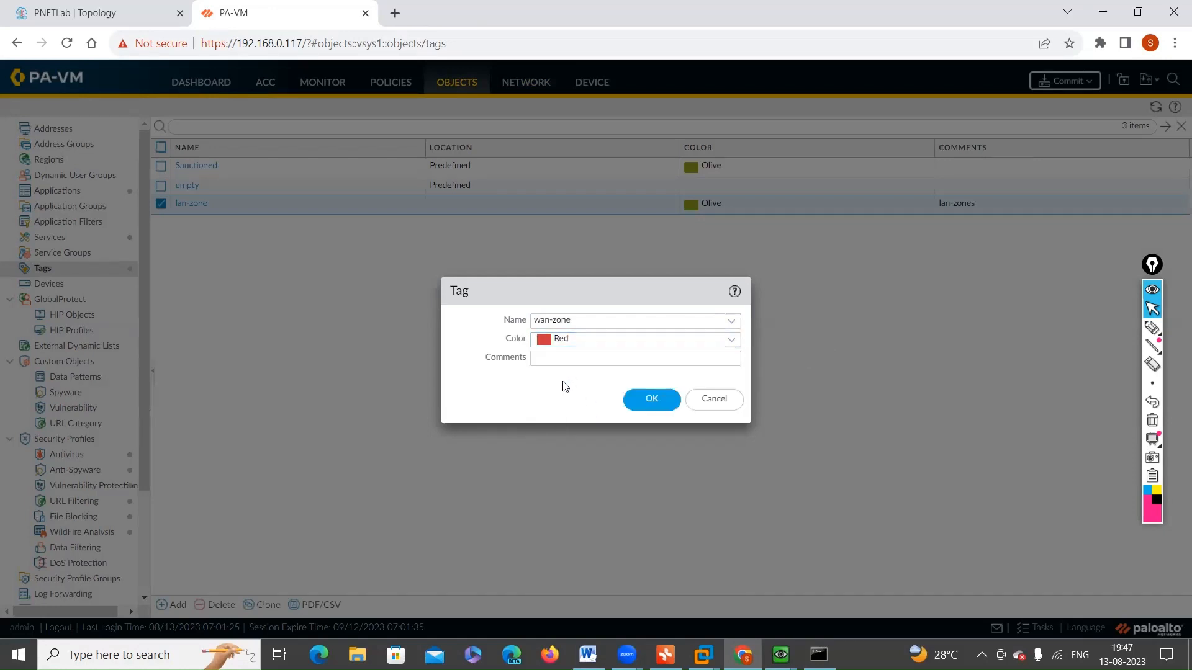
left_click(629, 359)
type("wan")
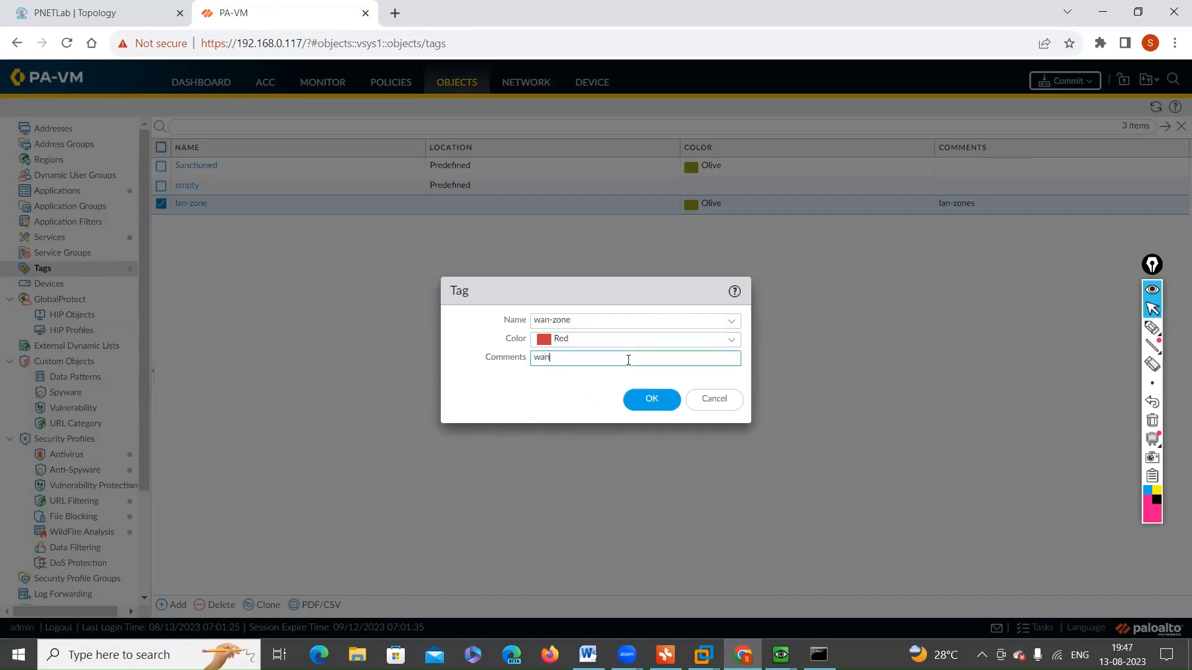
type("-zones")
left_click(661, 398)
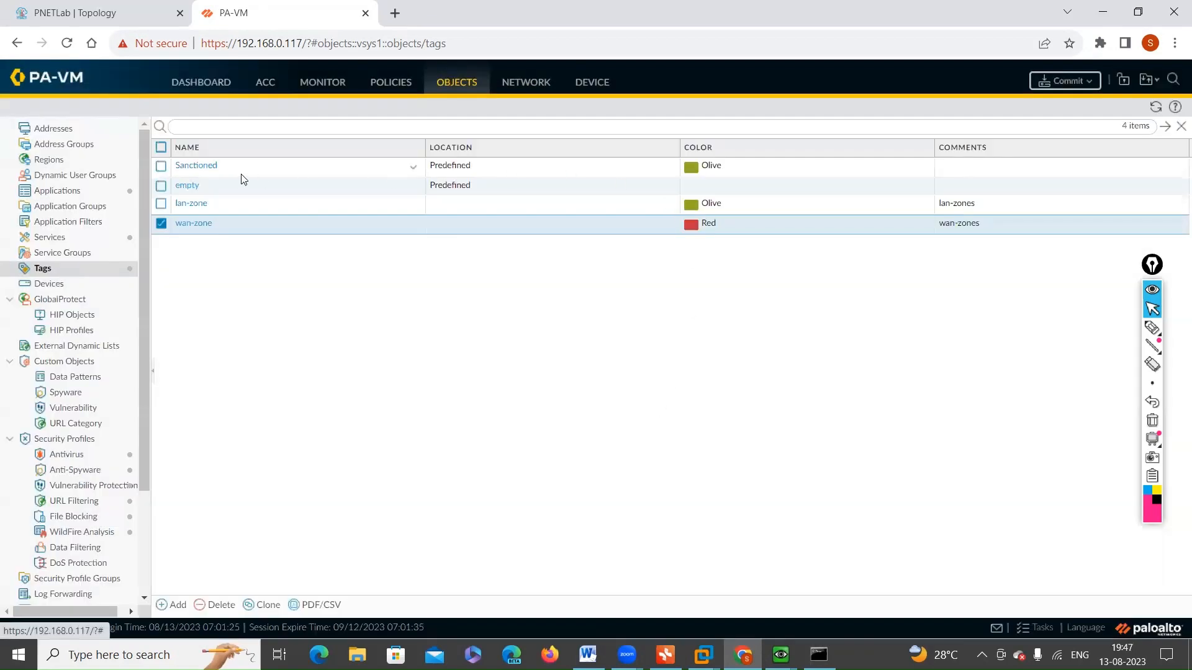
Step: Start a new address object named lan-int-ip of type IP Netmask with the address 172.16.1.10/24
left_click(43, 128)
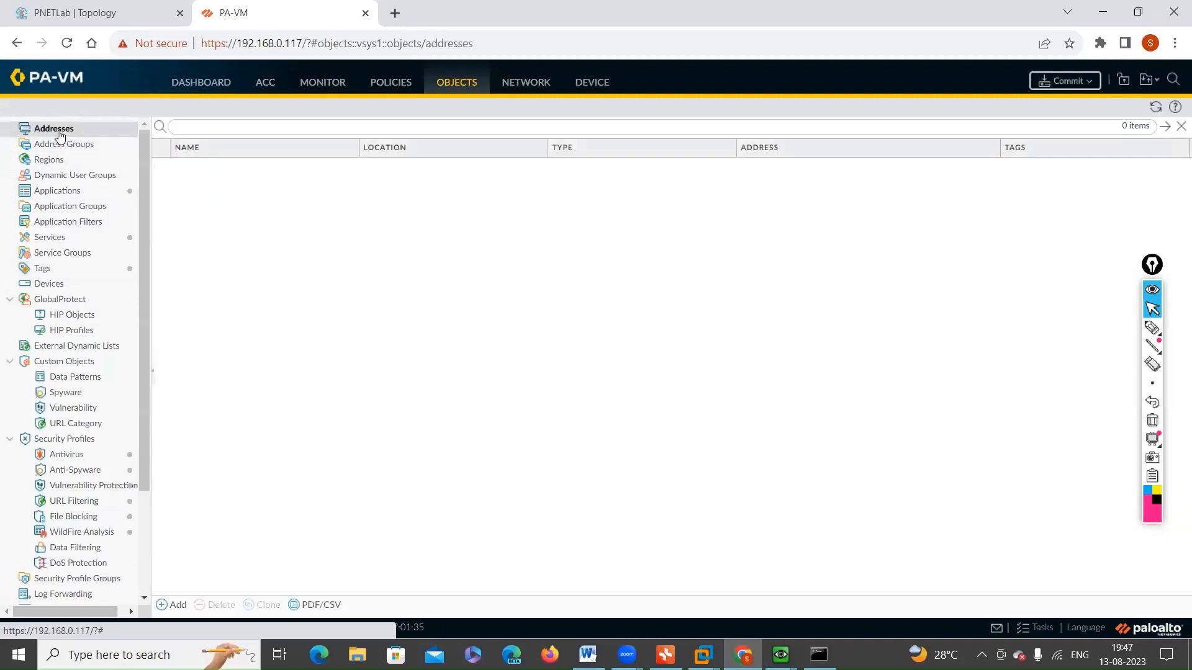
left_click(171, 607)
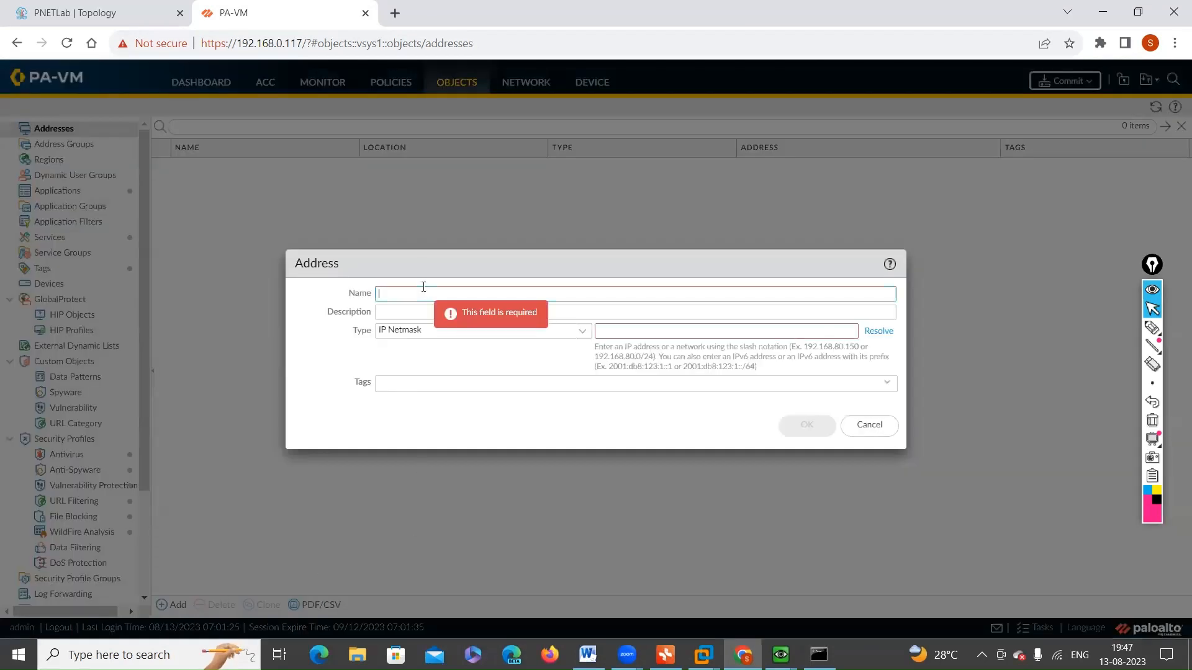
type("lan-int-ip")
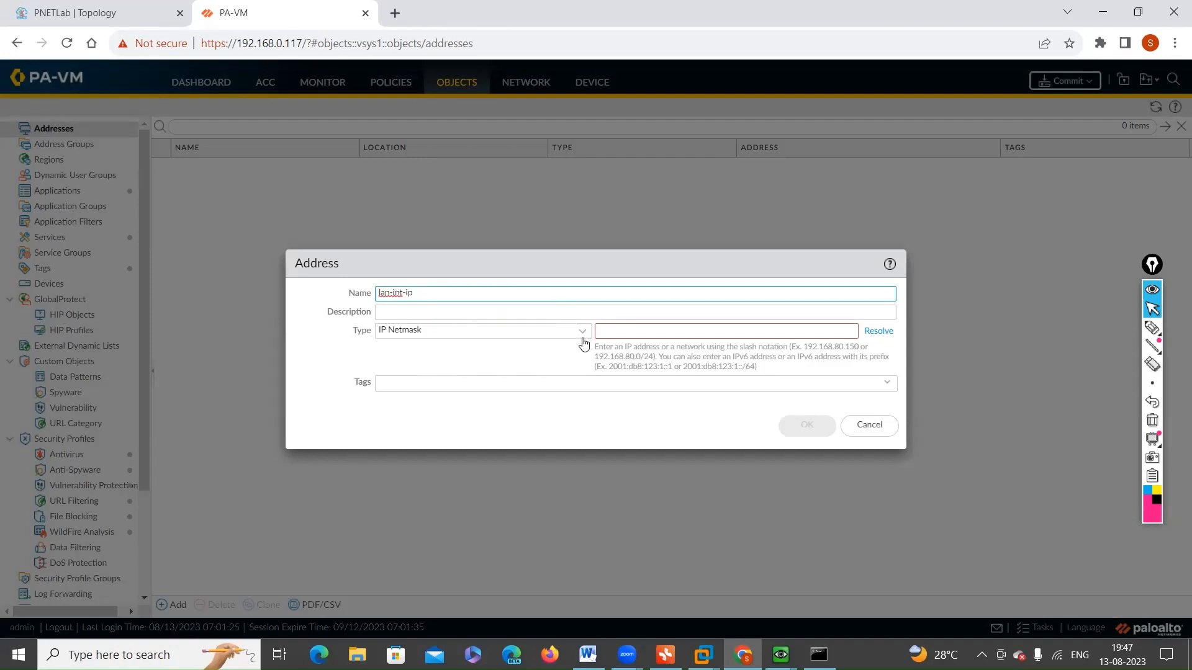
left_click(638, 331)
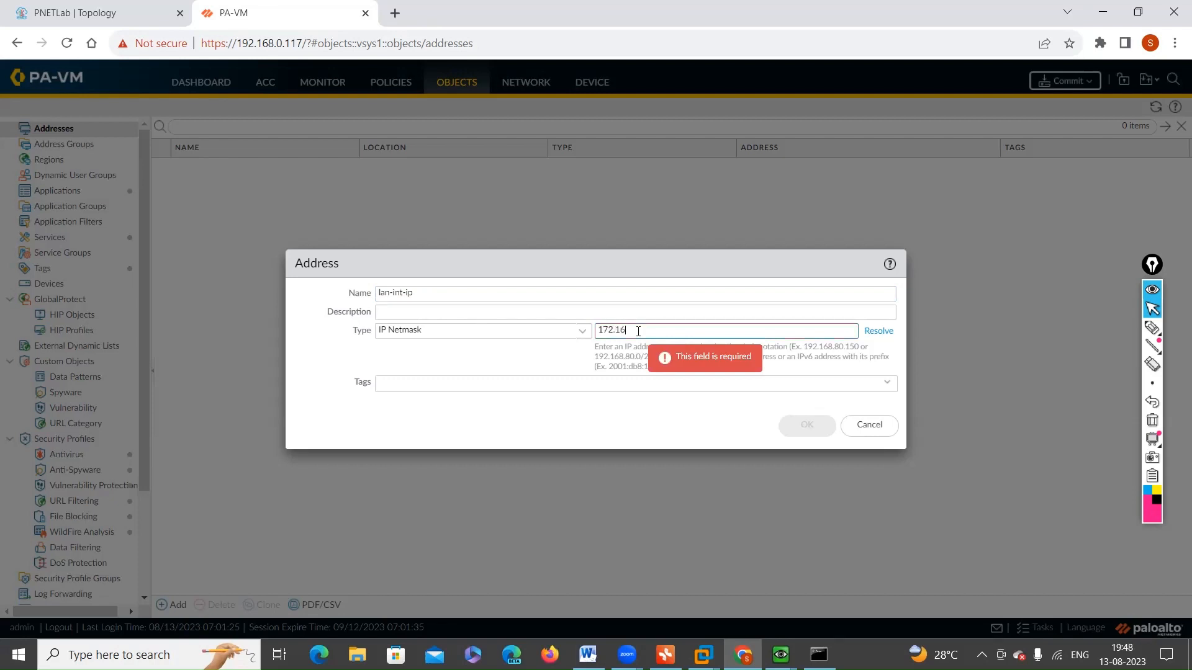
type(".1.10")
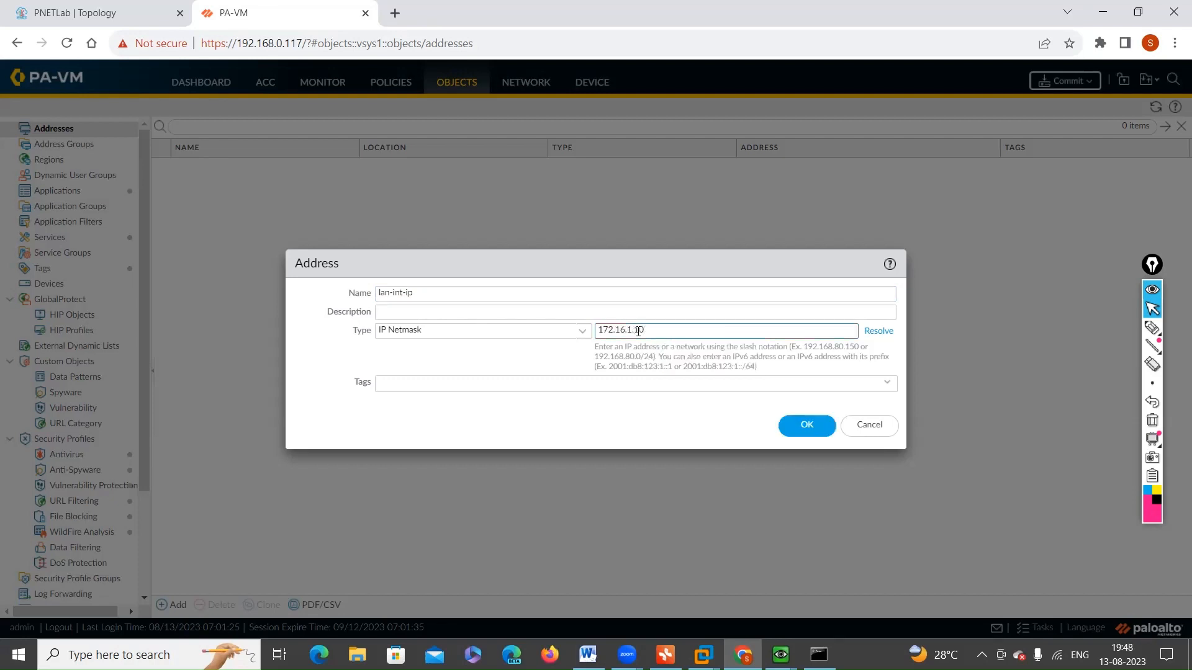
type("/")
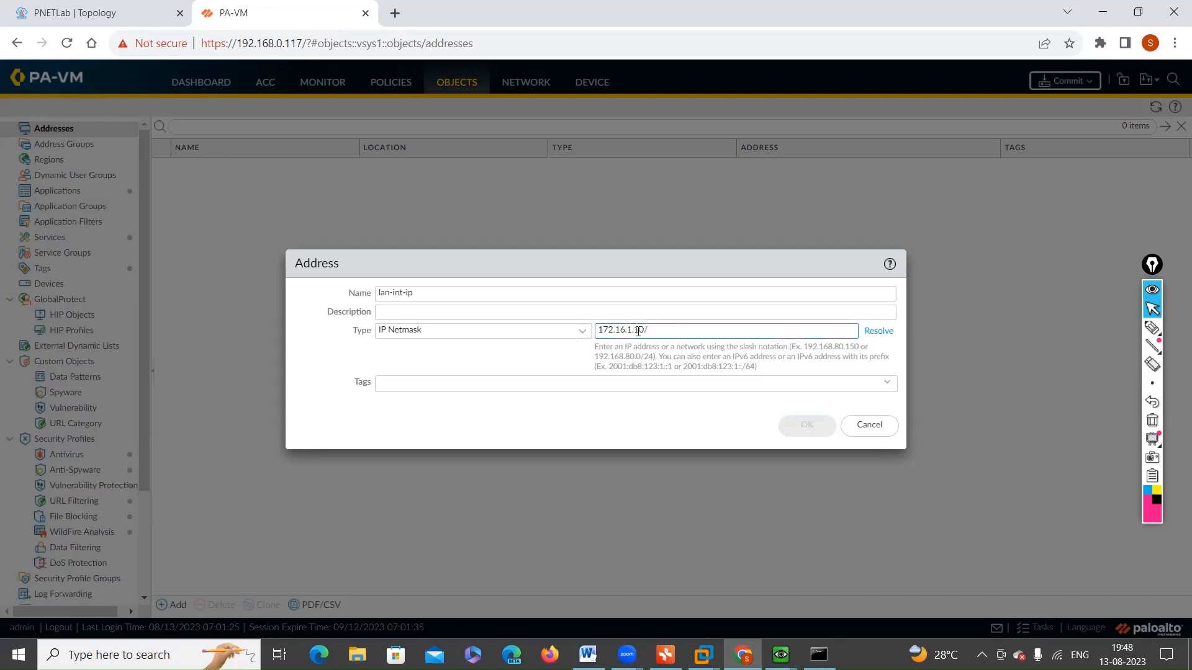
key("BackSpace")
type("/24")
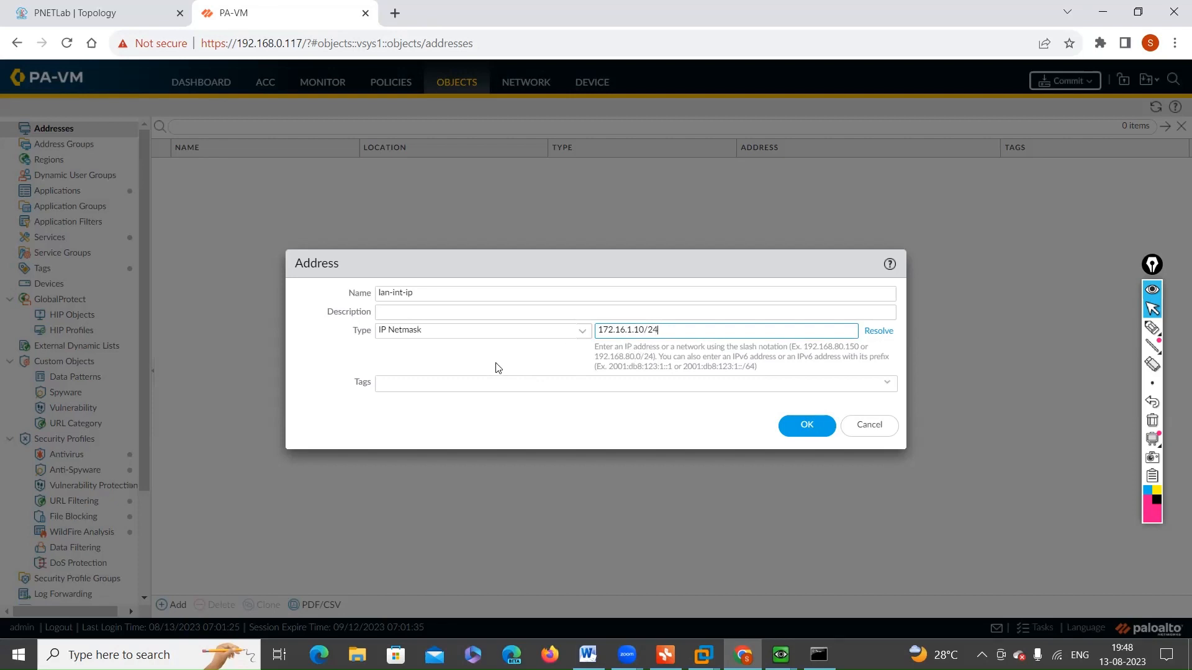
Step: Try to choose a tag for the lan-int-ip address object, copy its IP netmask, and discard the object
left_click(457, 383)
left_click(887, 383)
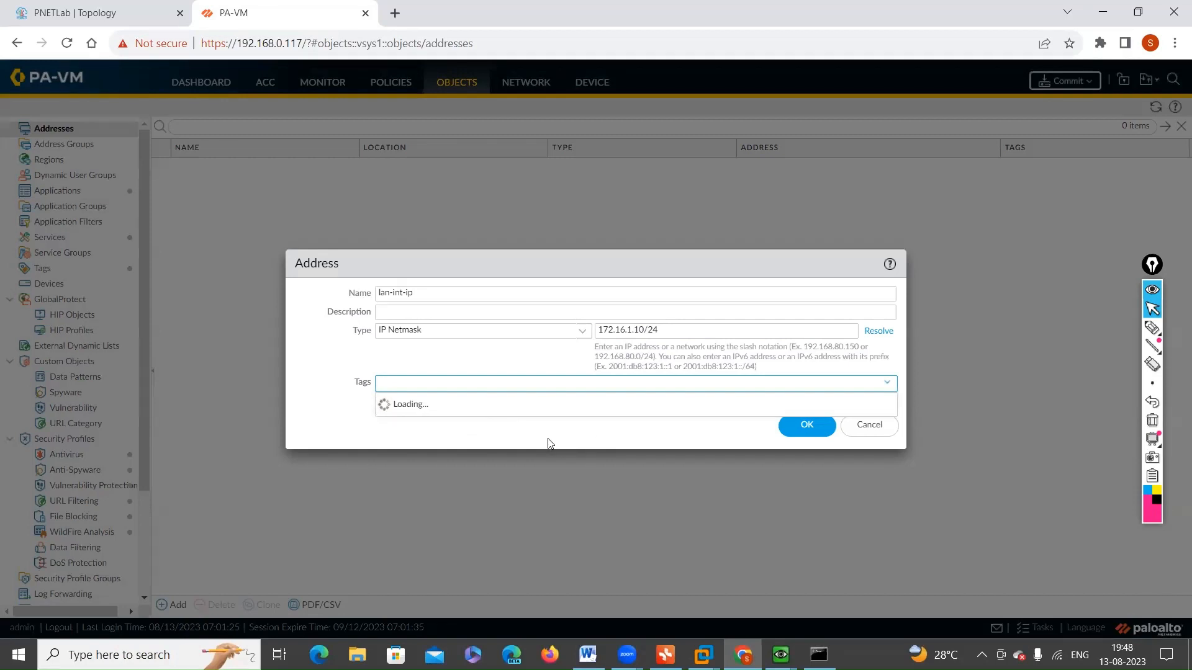
left_click(887, 384)
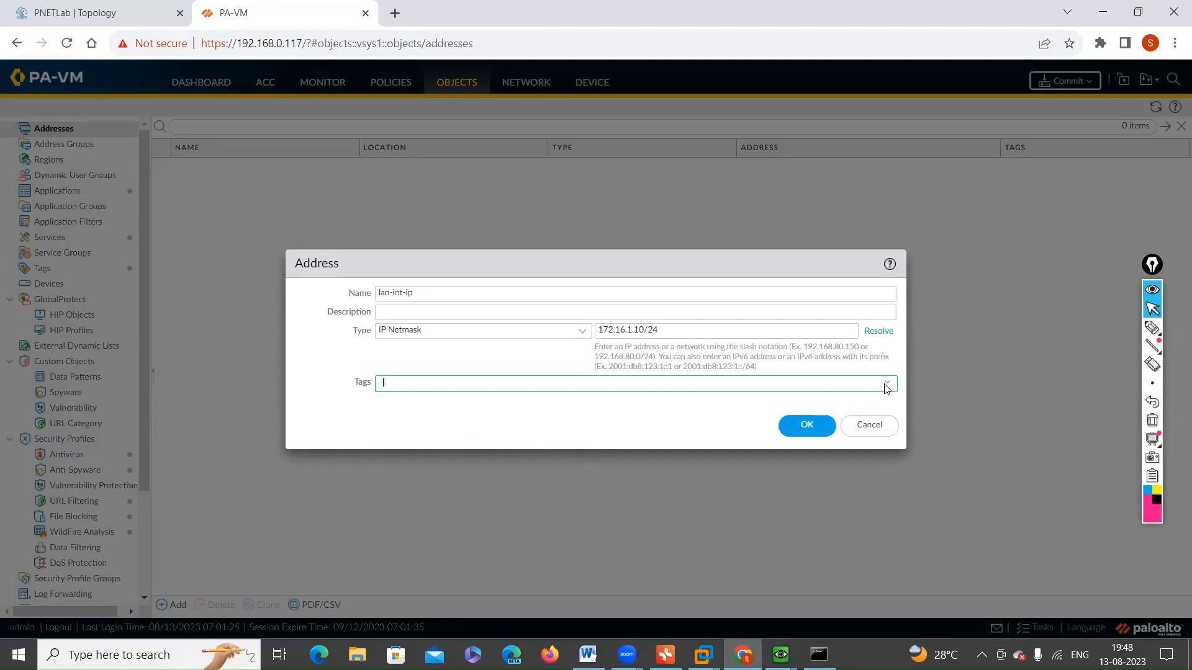
left_click(887, 385)
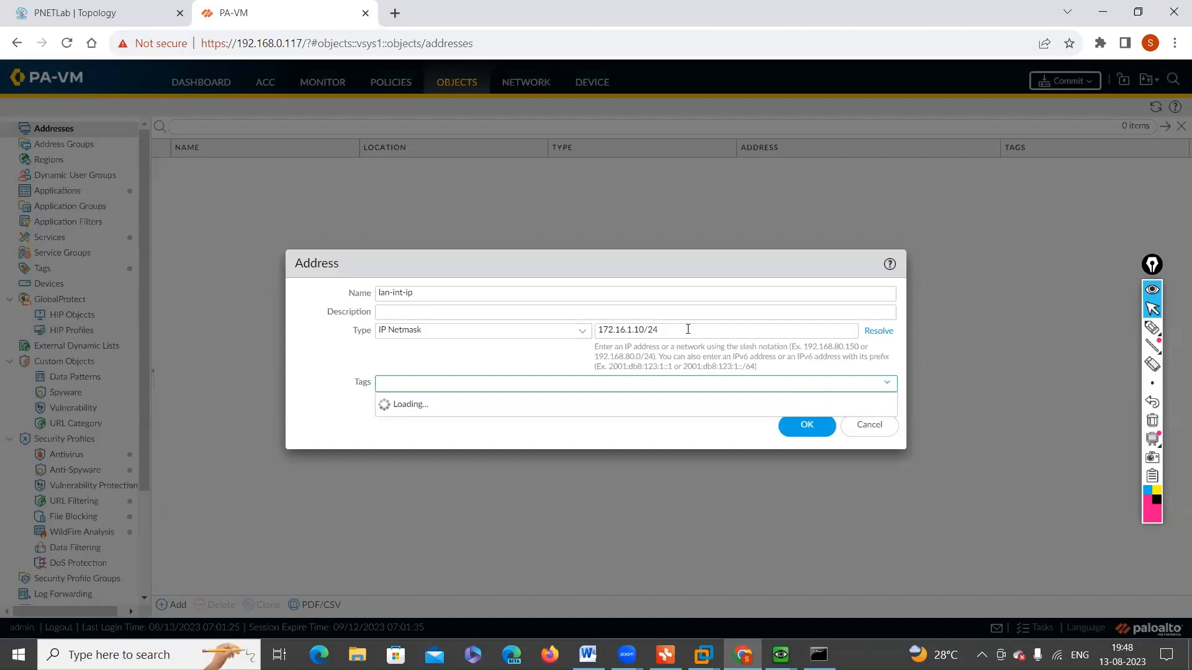
left_click_drag(687, 329, 584, 337)
key("ctrl+c")
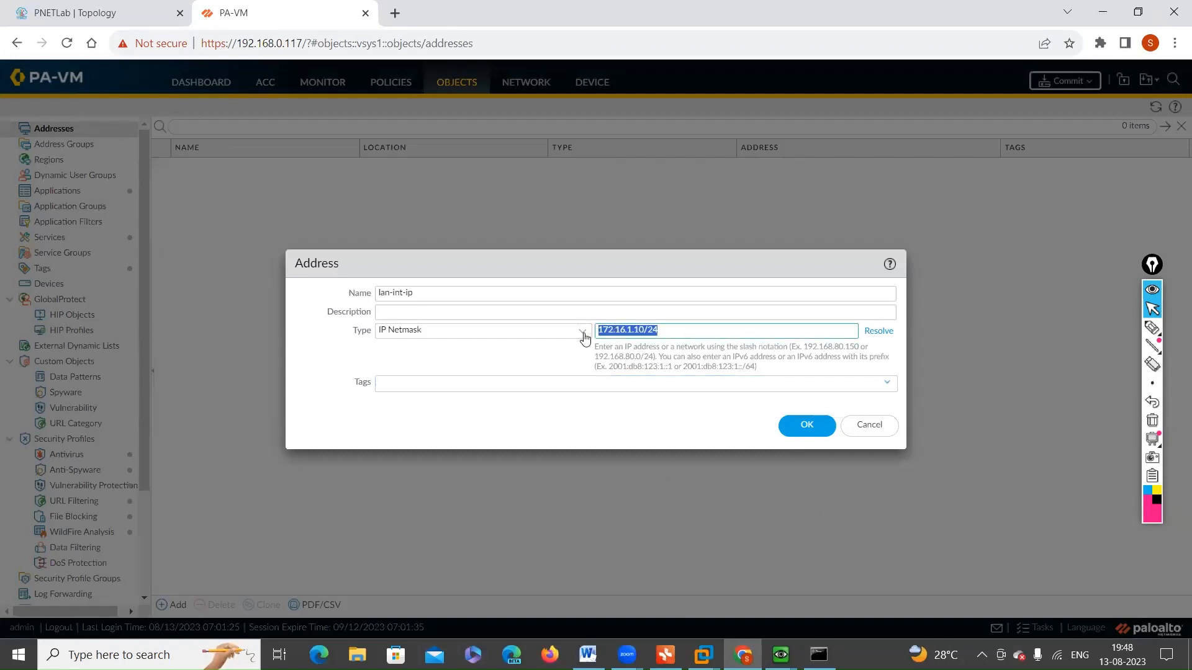
left_click(891, 388)
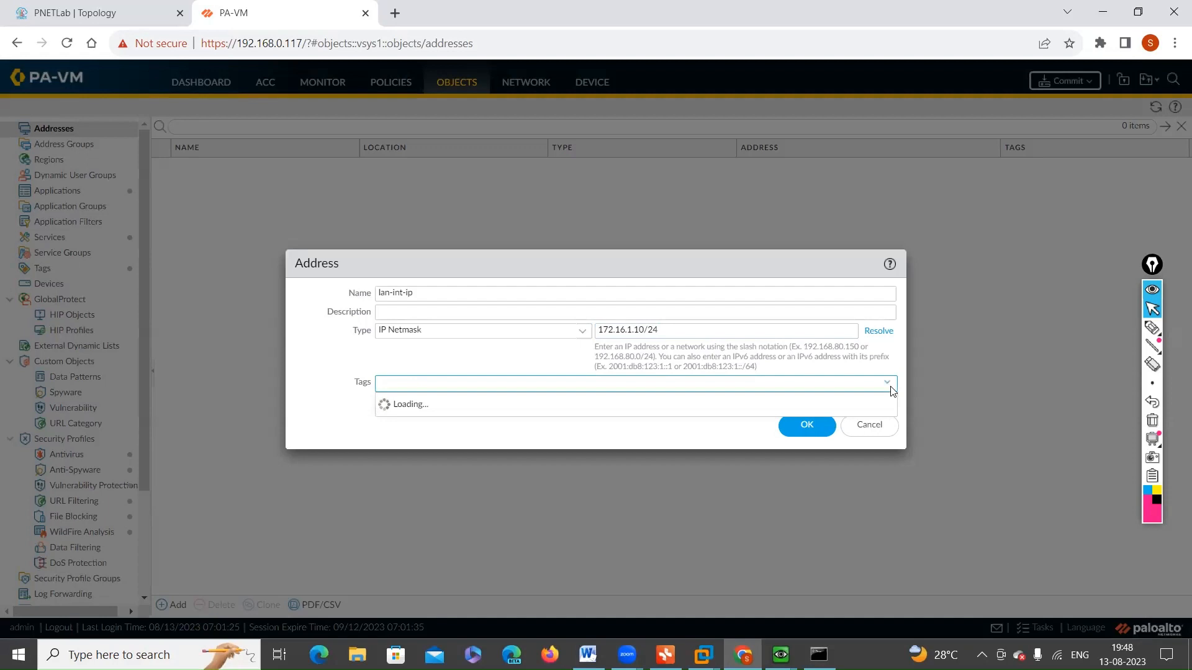
left_click(873, 431)
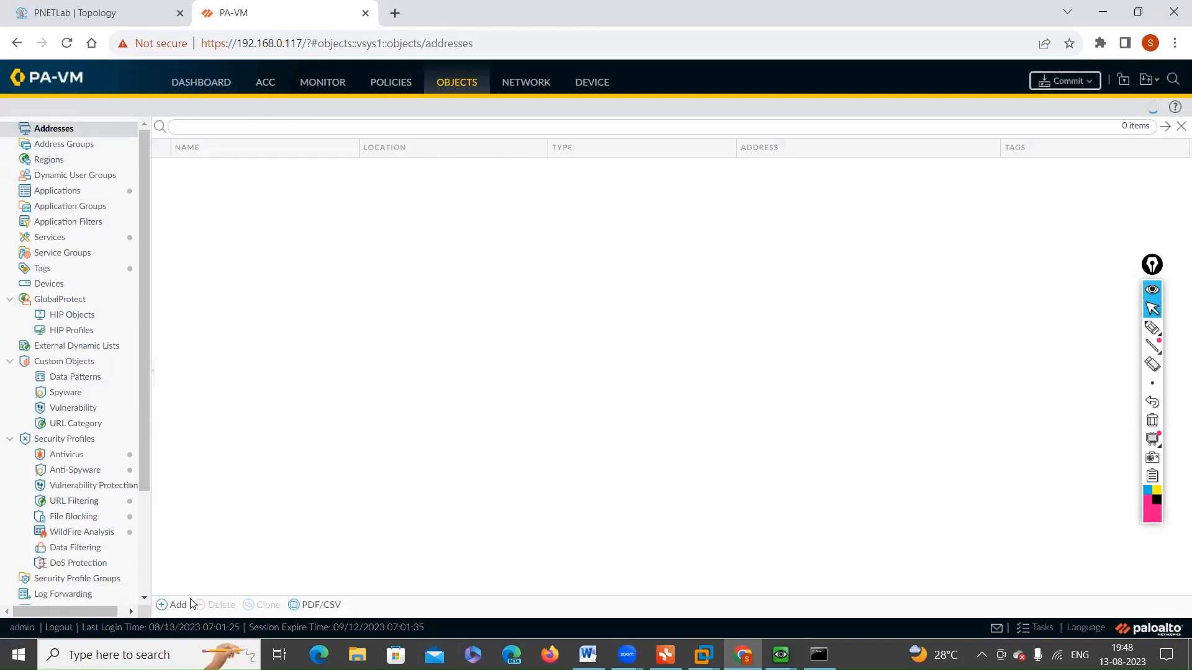
Step: Try to create an address object named lan-int with IP netmask 172.16.1.10/24 and choose a tag for it
left_click(157, 606)
left_click(413, 296)
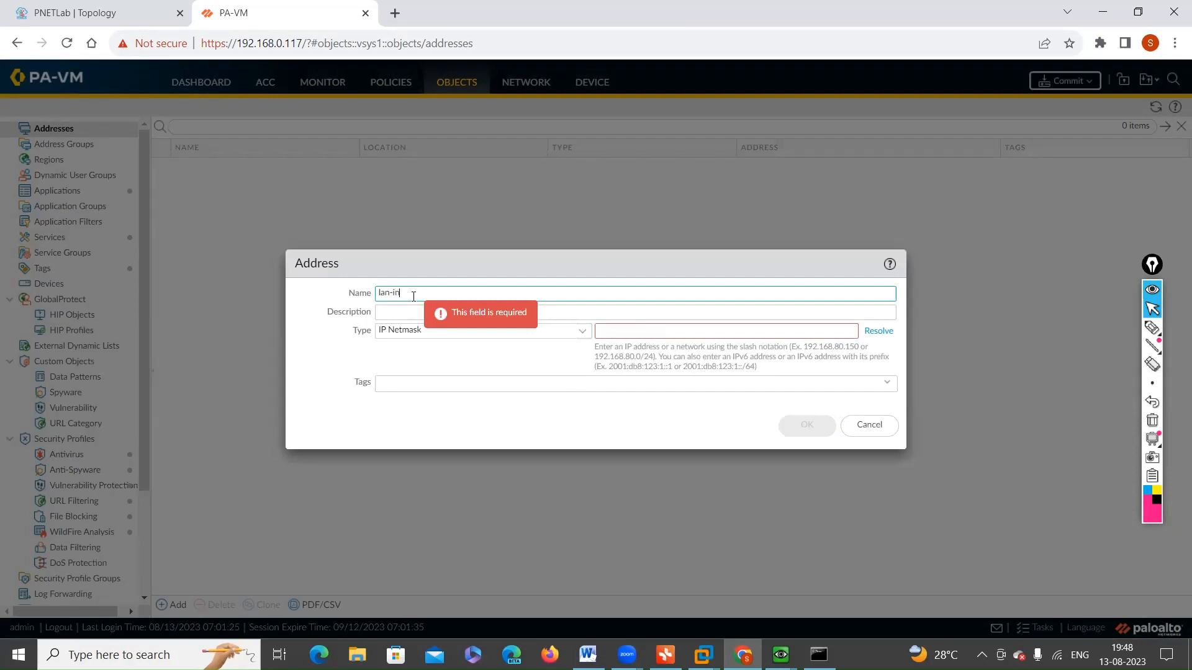
left_click(762, 329)
key("ctrl+v")
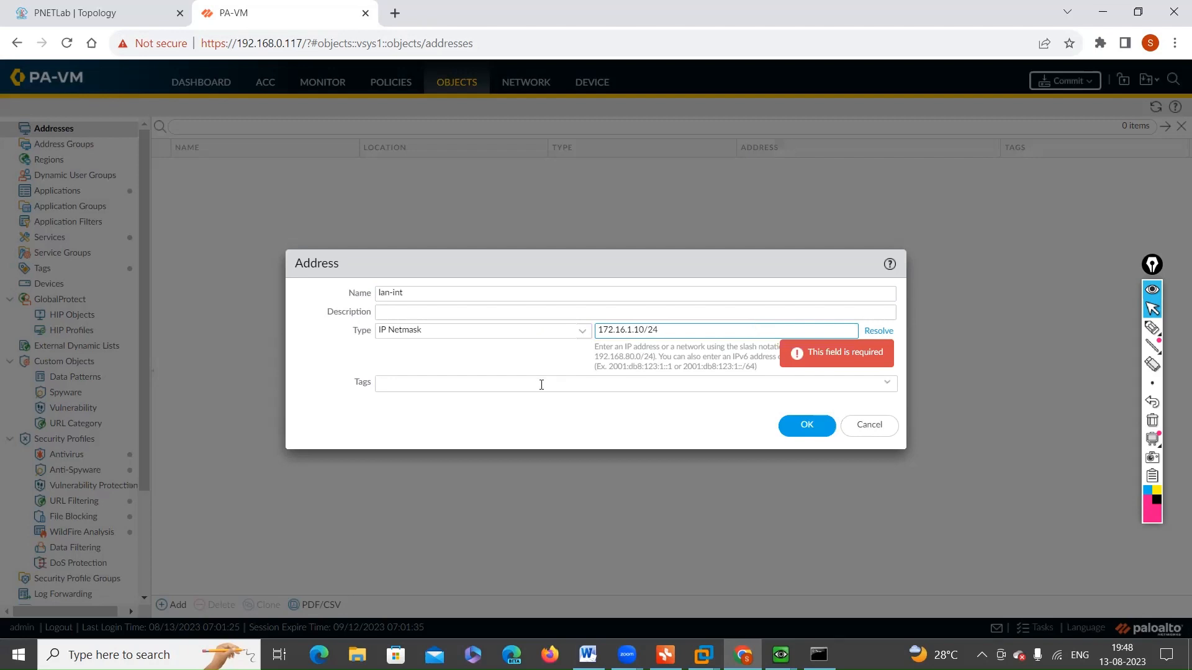
left_click(888, 390)
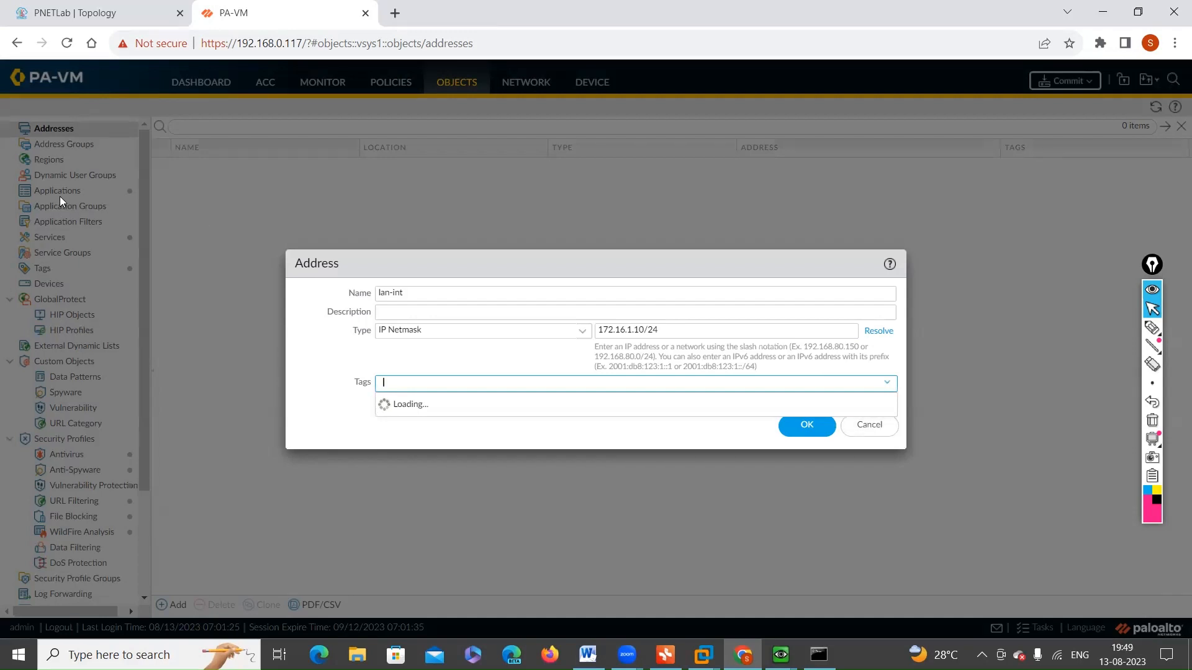
Step: Reload the firewall's web page and check the PNET-LAB virtual machine's console in VMware Workstation
left_click(66, 42)
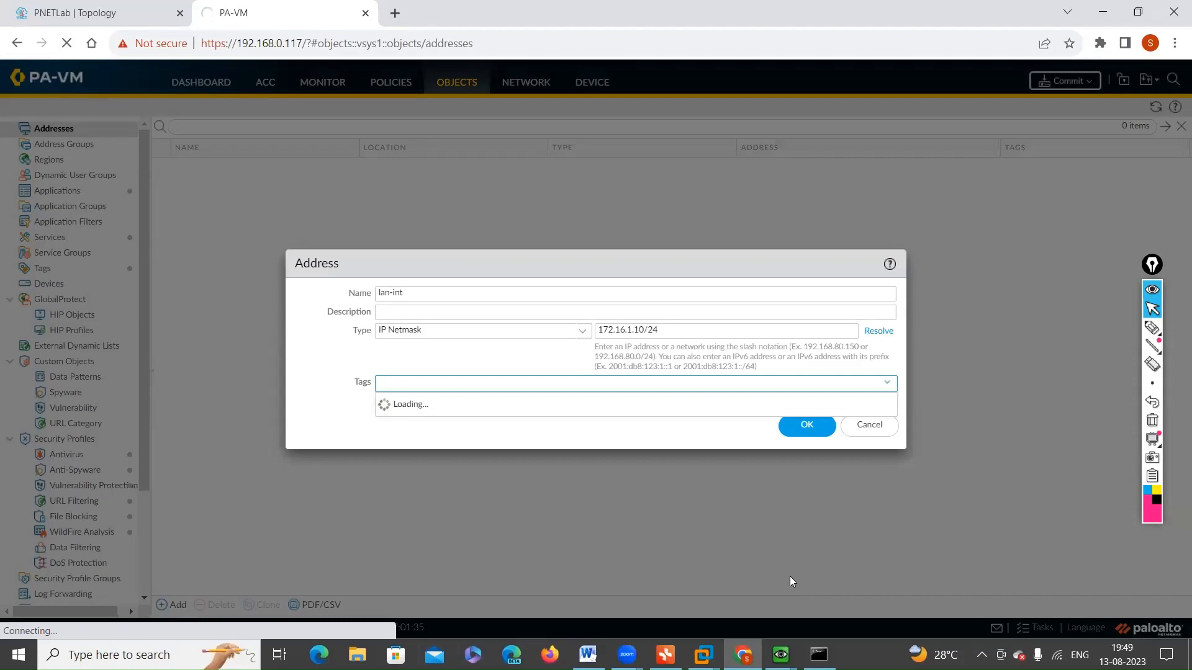
left_click(702, 655)
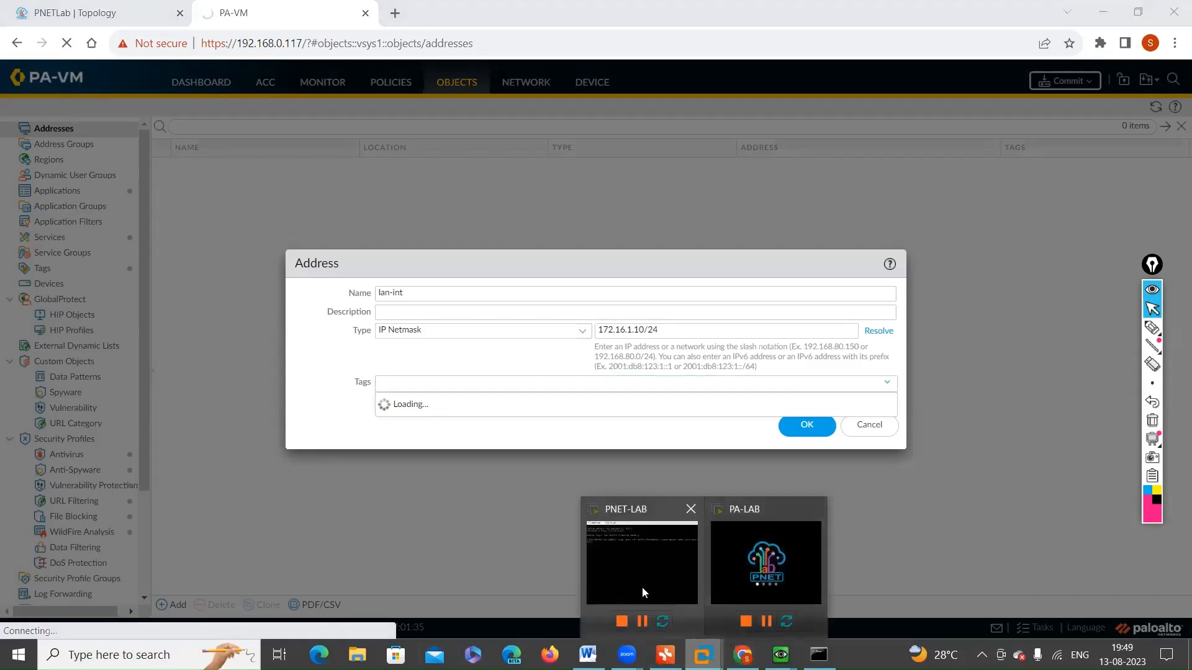
left_click(632, 582)
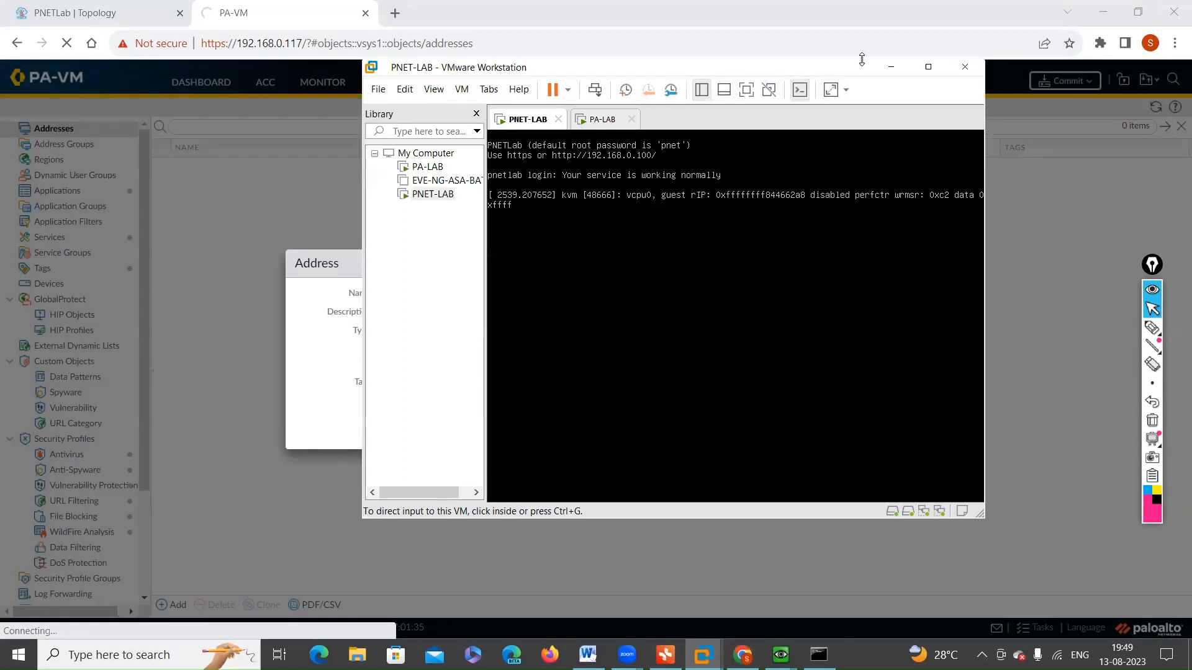
left_click(891, 66)
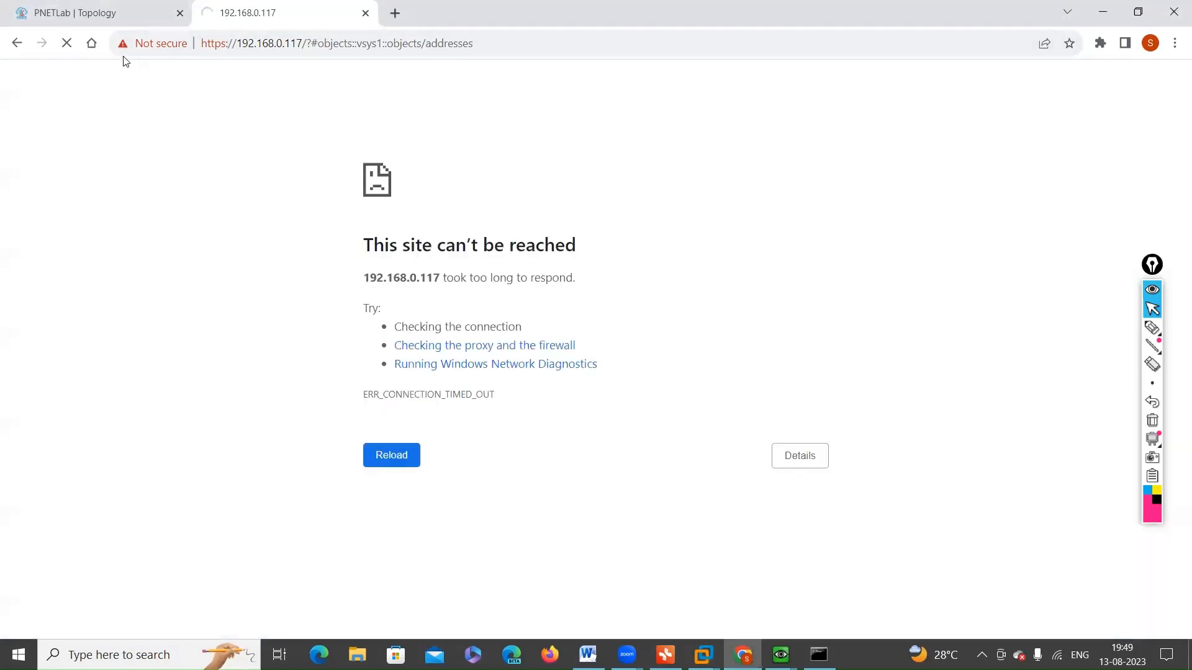
Step: Return to the PNET-LAB console in VMware Workstation and bring up a fresh login prompt
mouse_move(703, 653)
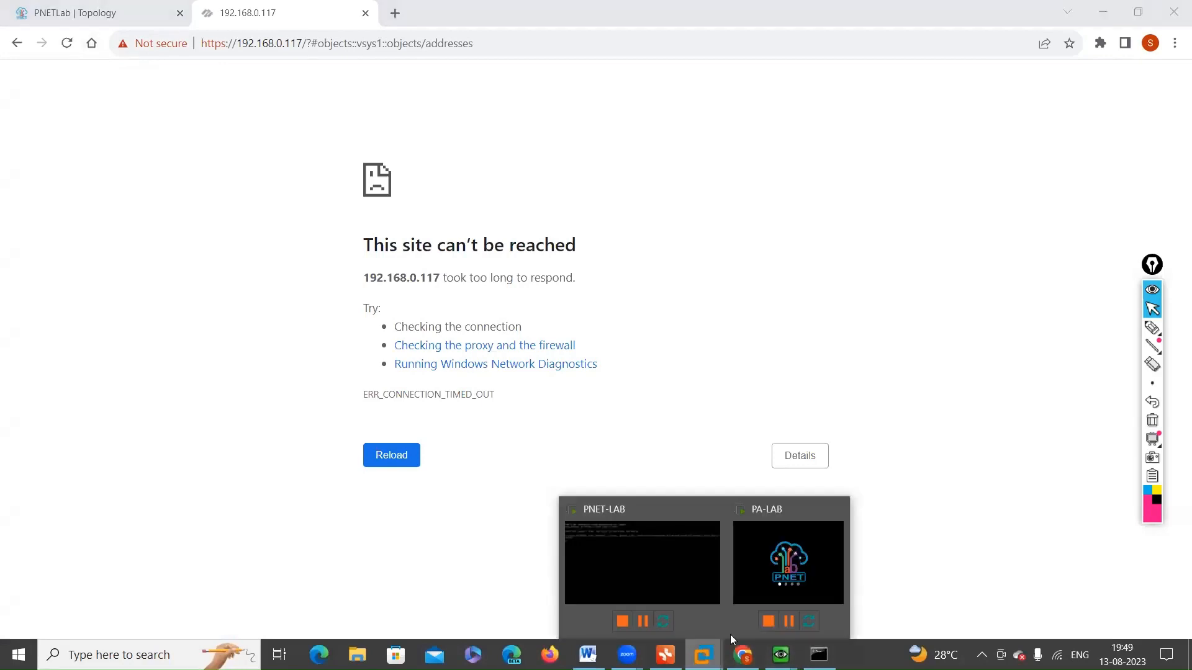
left_click(652, 572)
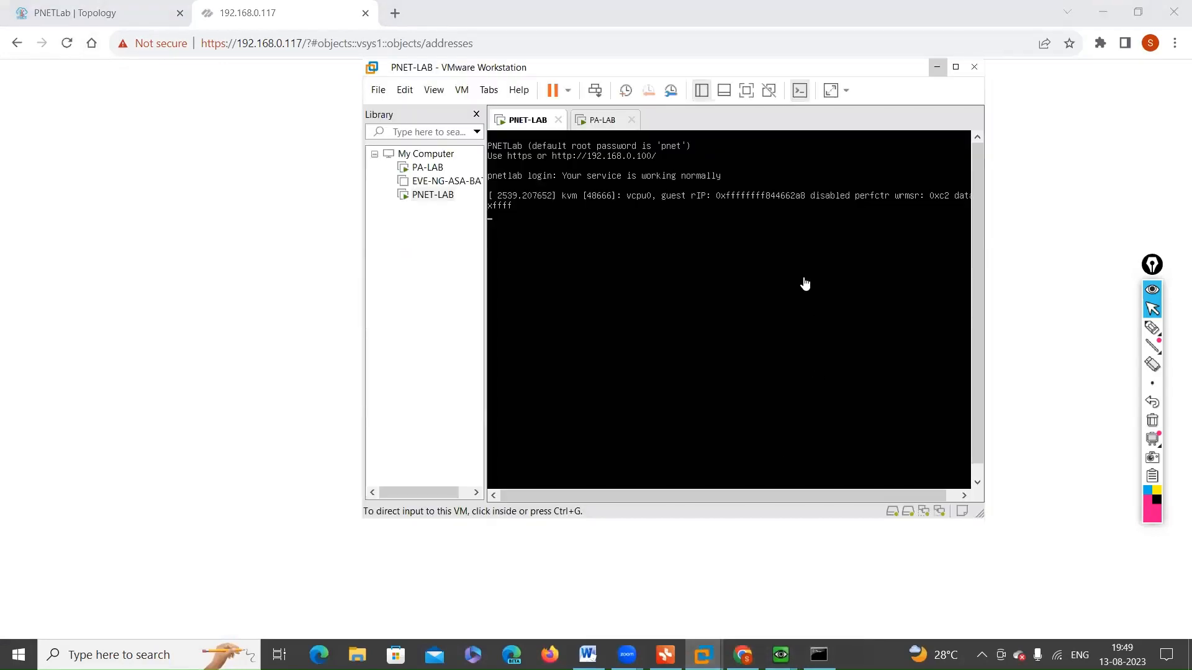
left_click(619, 220)
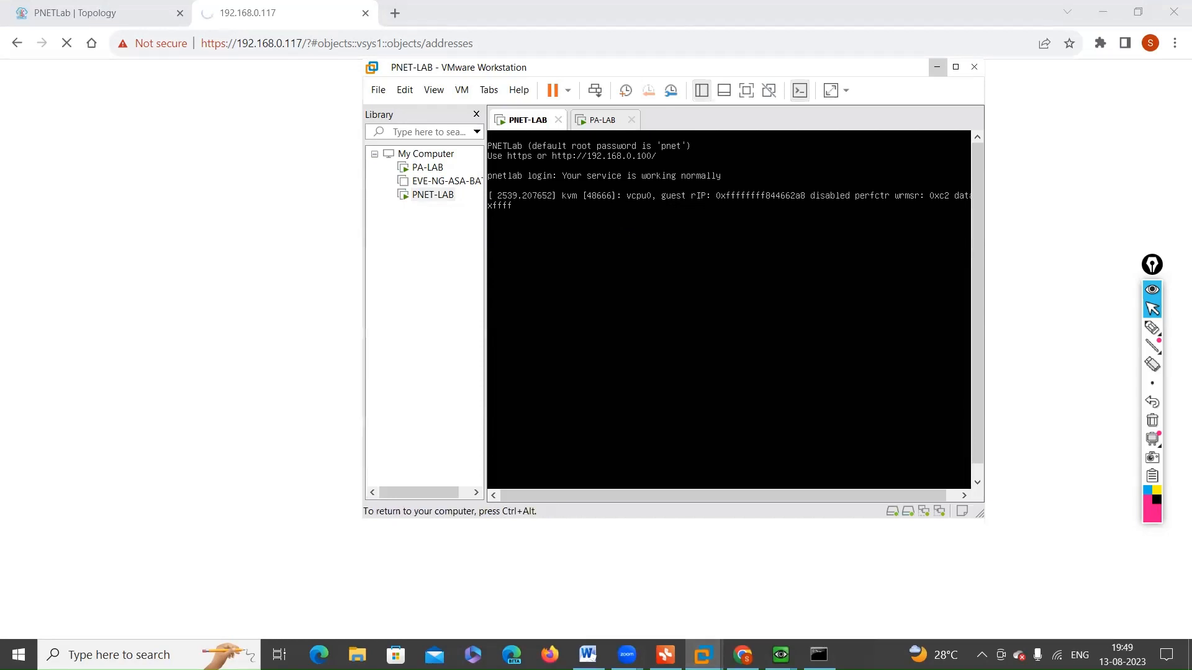
key("Return")
key("Return")
key("ctrl+alt")
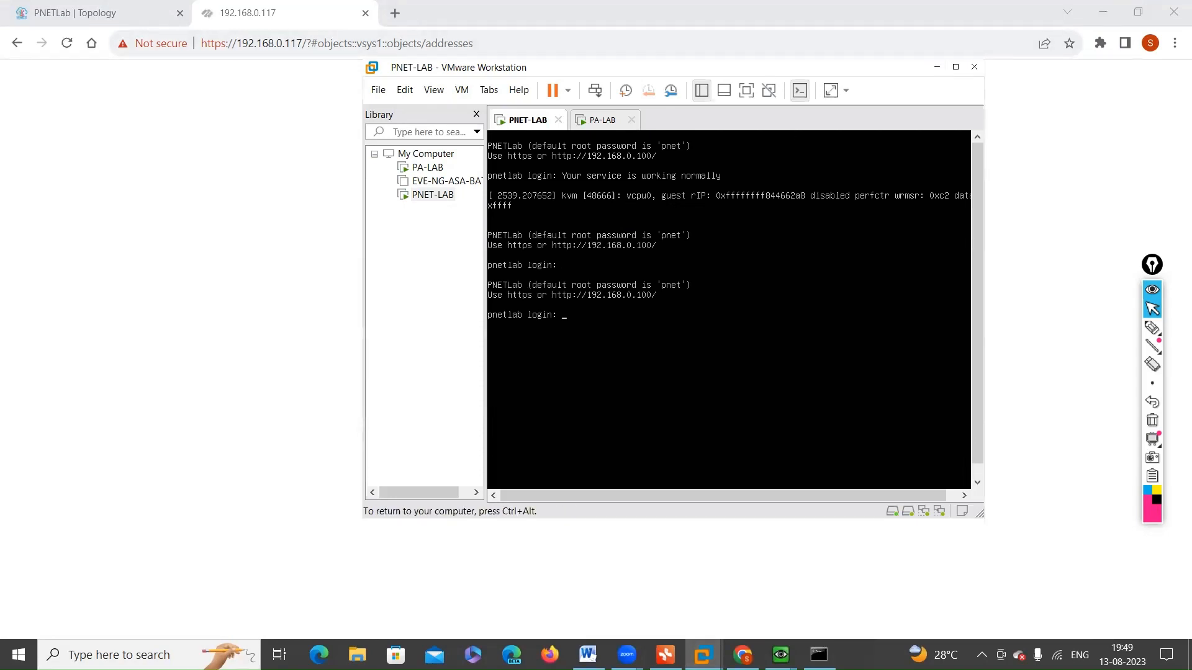
Step: Reload the firewall's web interface in the browser, dismiss the welcome notice and postpone the telemetry data collection choice
left_click(74, 49)
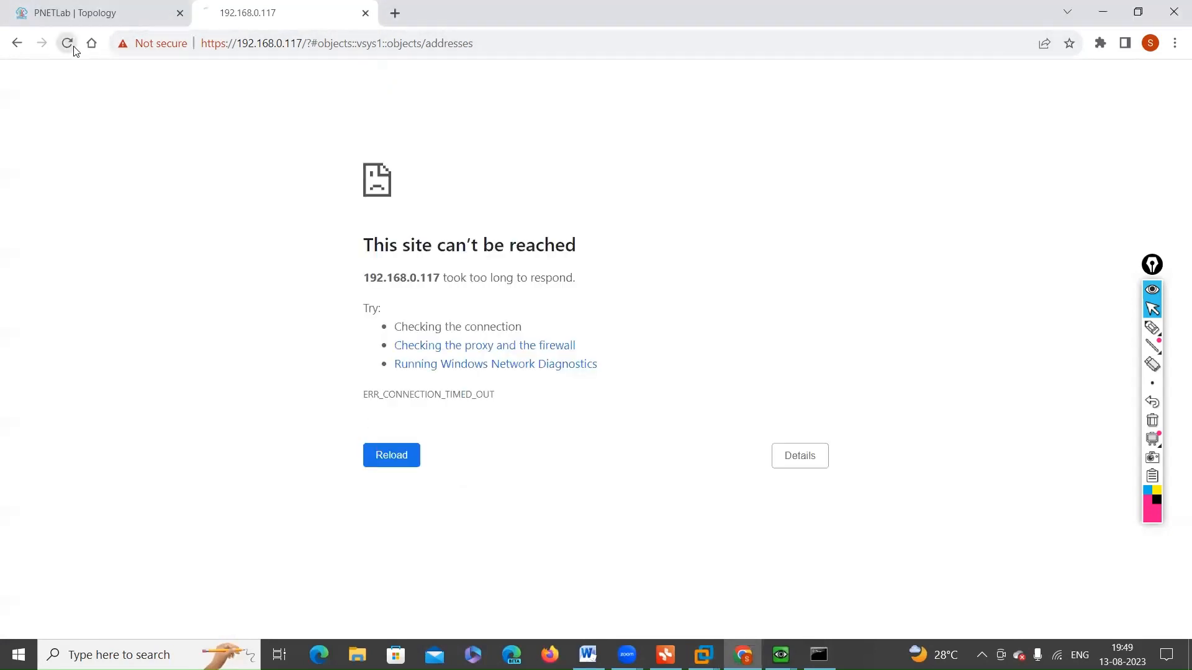
left_click(67, 42)
mouse_move(781, 651)
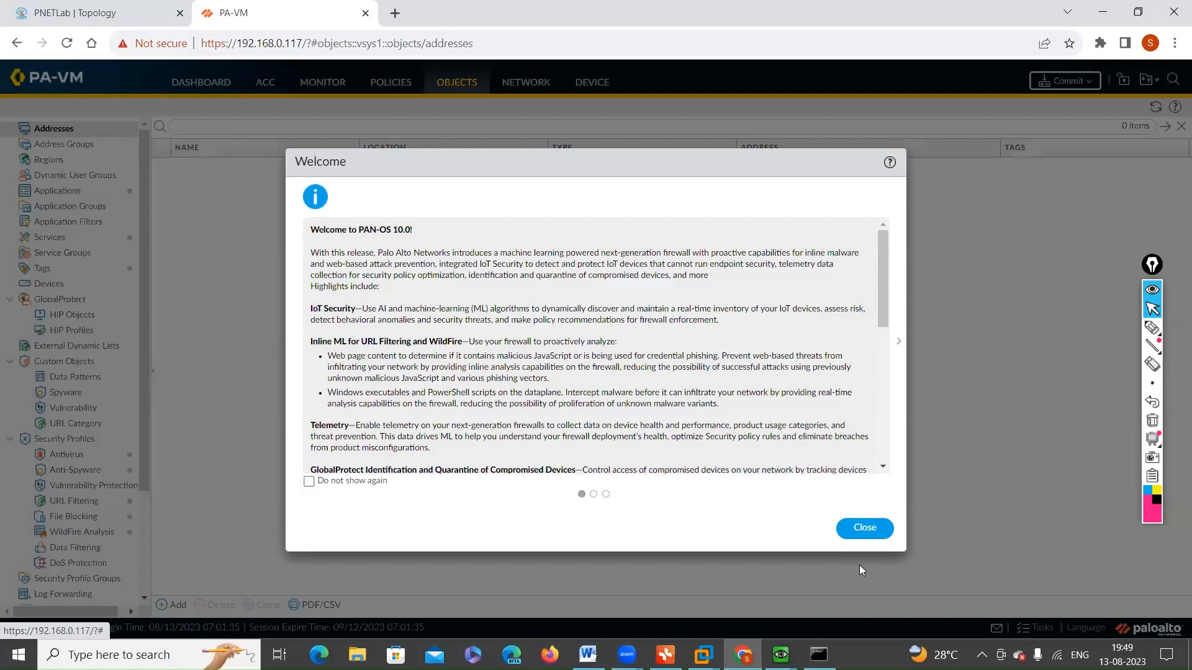
left_click(867, 533)
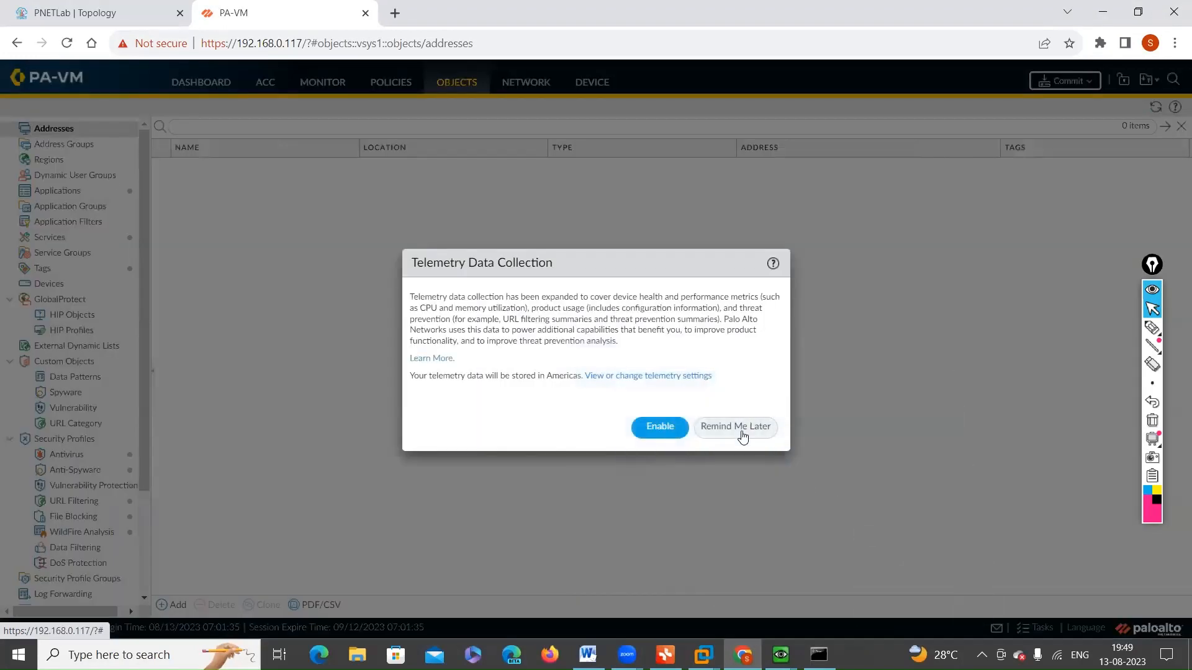
left_click(739, 428)
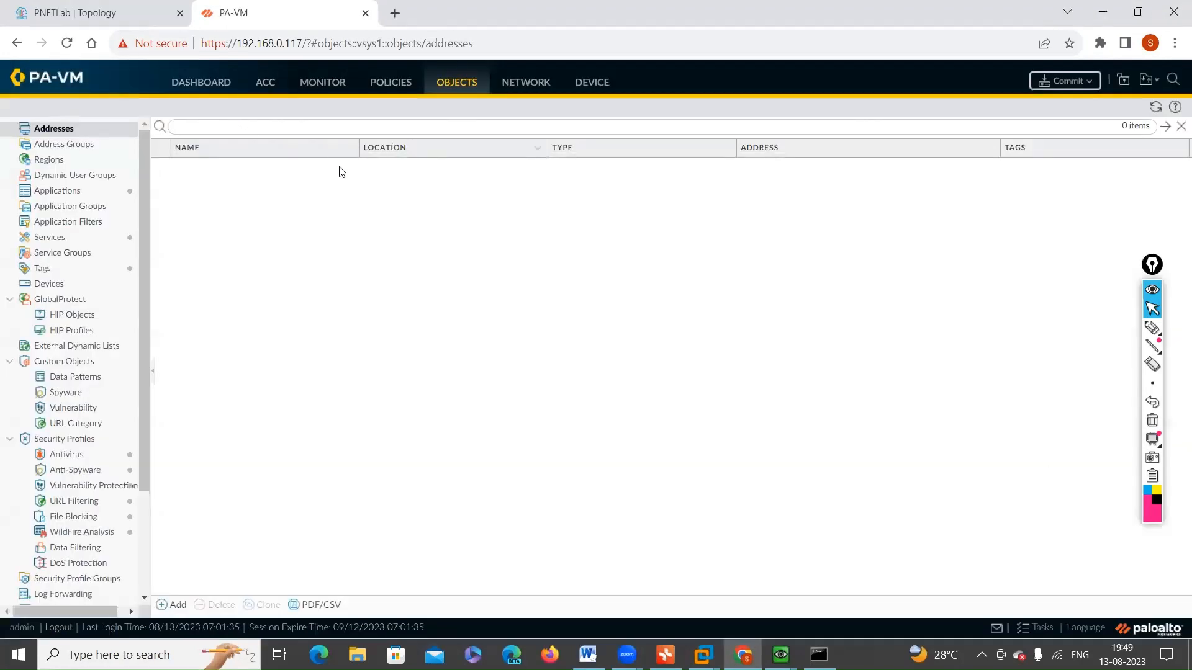
Step: Start a new address object named lan-int-ip and assign it the lan-zone tag
left_click(178, 606)
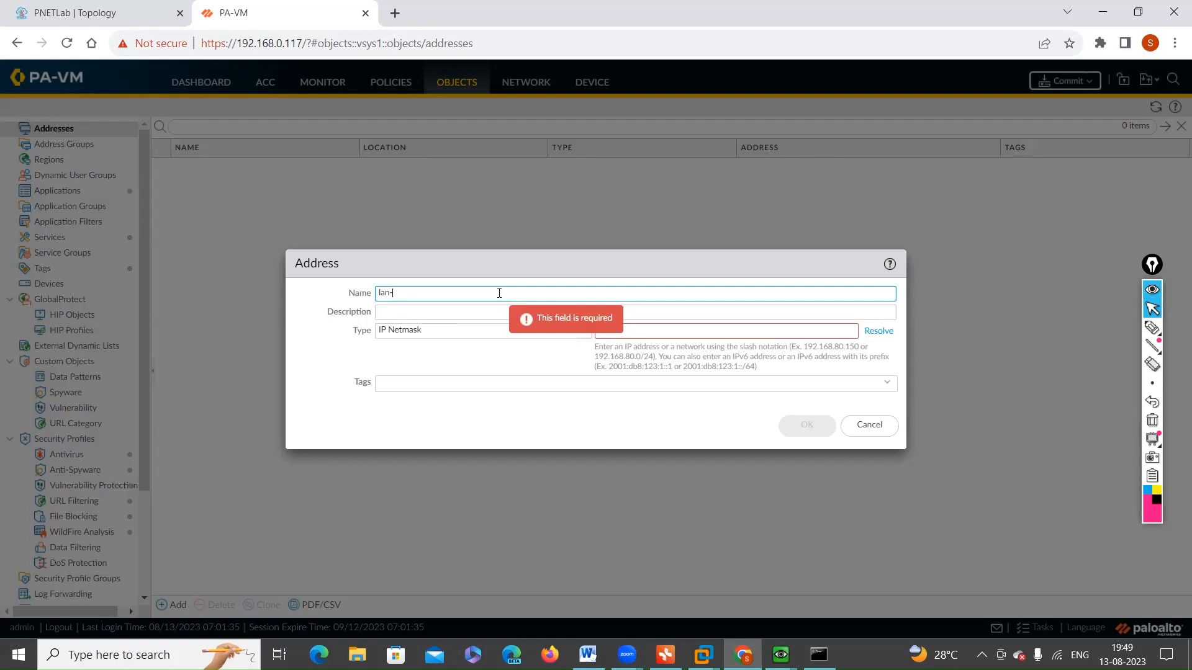
type("lan-int-ip")
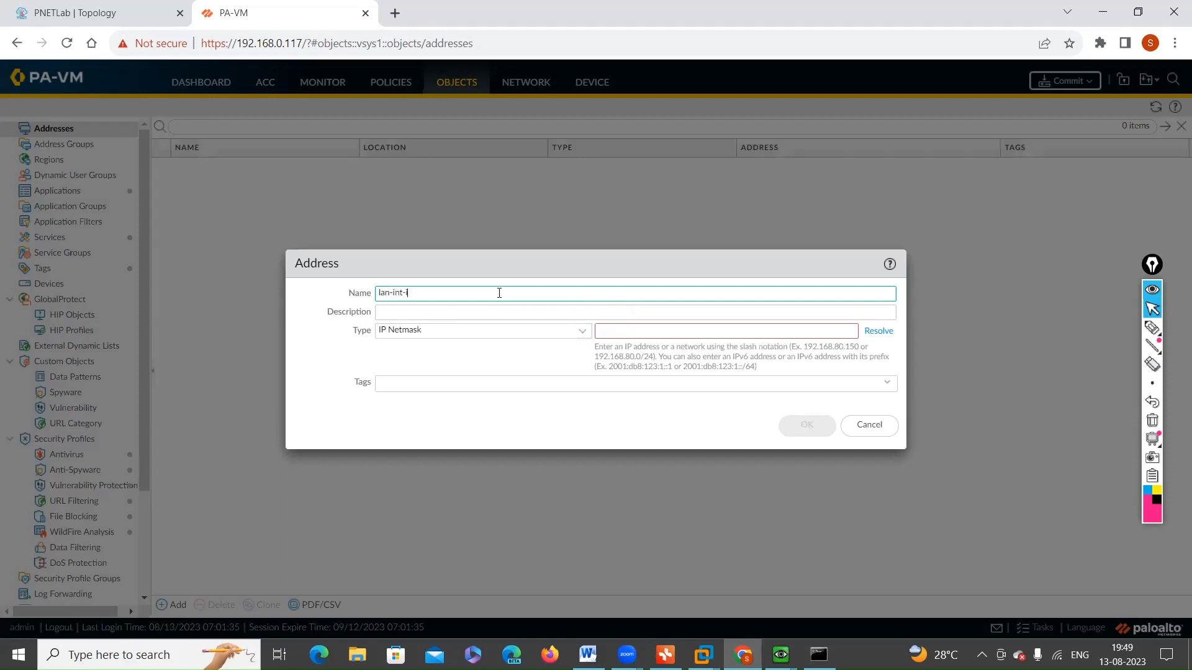
left_click(886, 383)
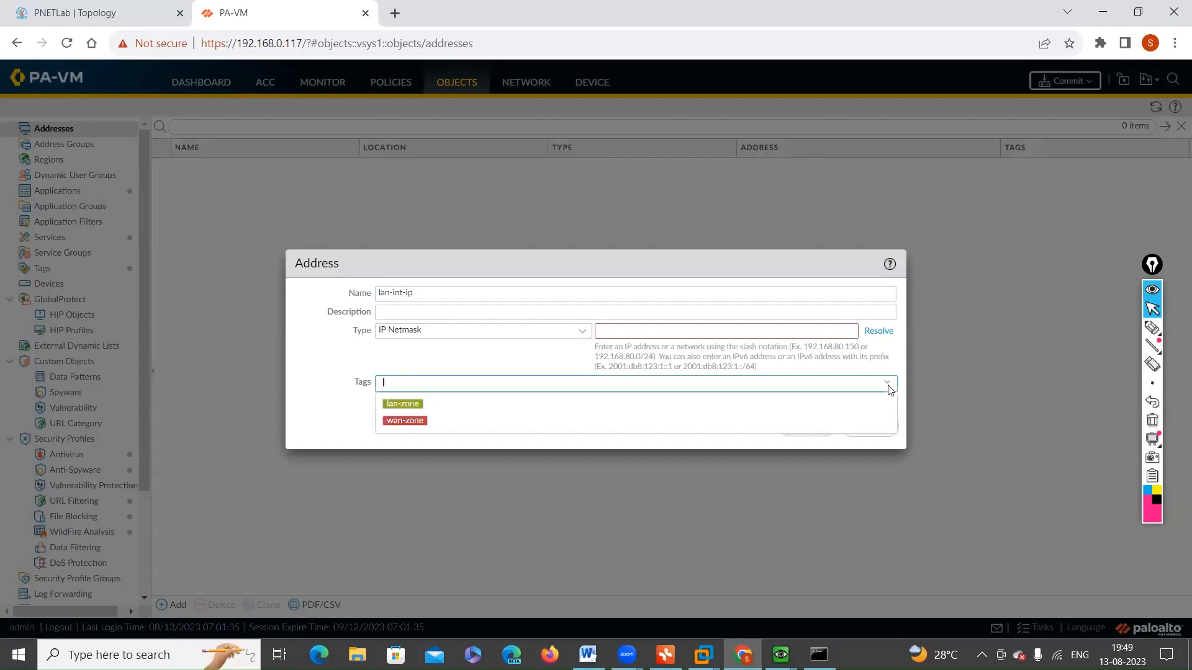
left_click(411, 405)
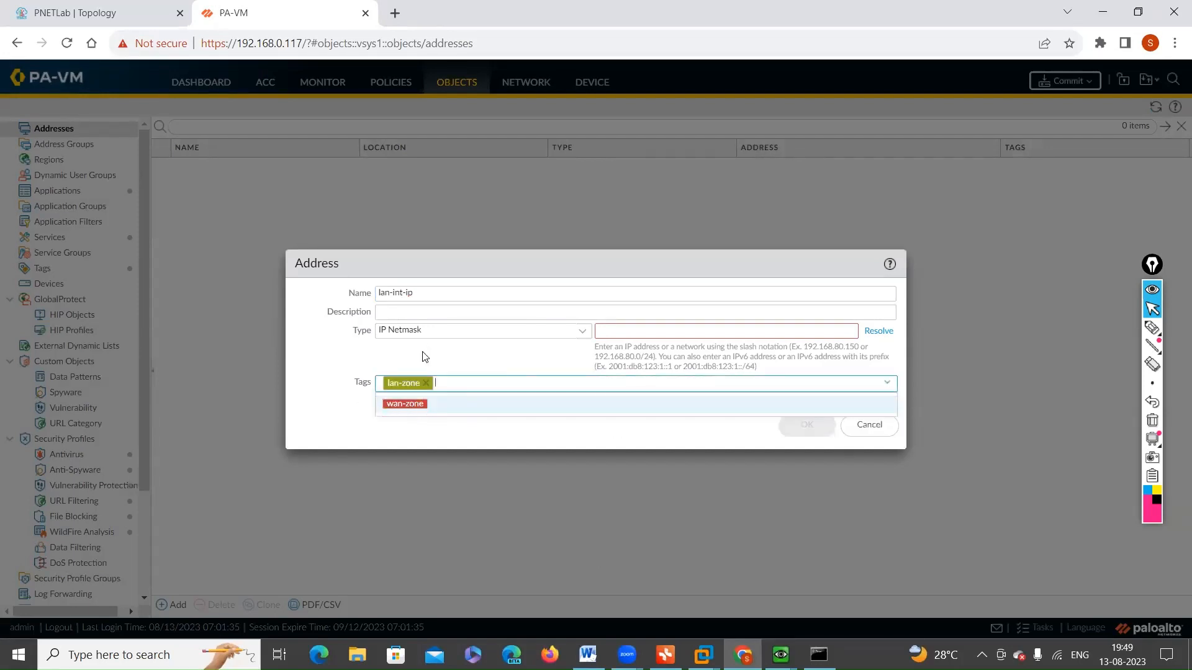
Step: Set the lan-int-ip address object's IP netmask to 172.16.1.10/24 and save it
left_click(729, 330)
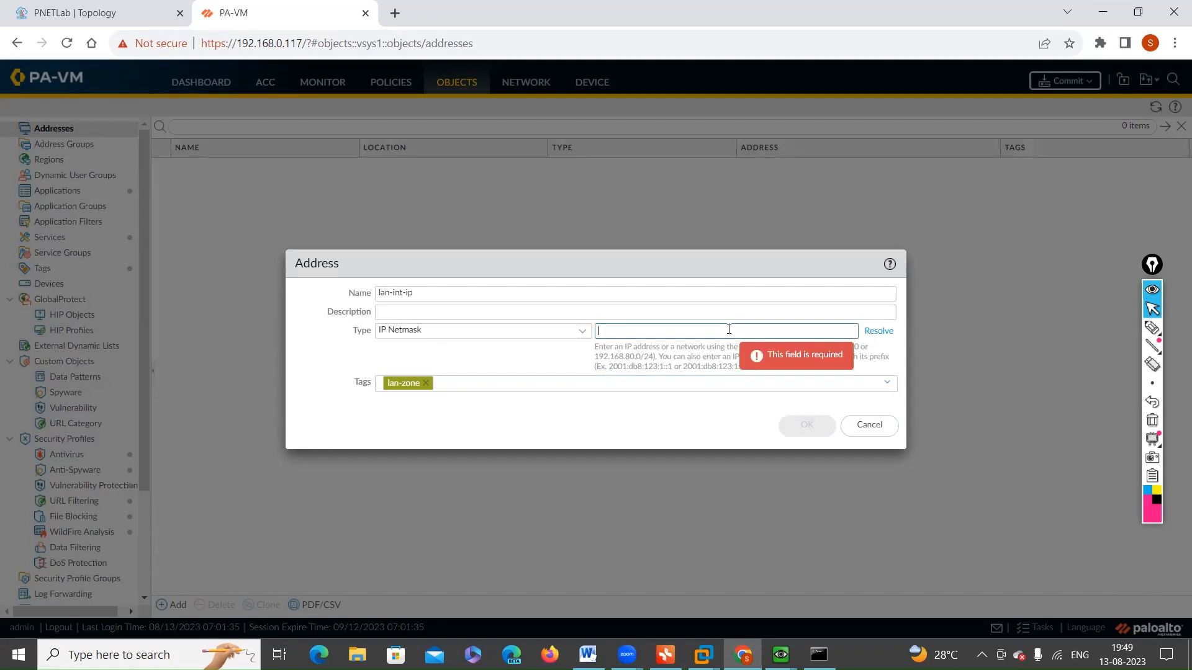
type("172.16.1.")
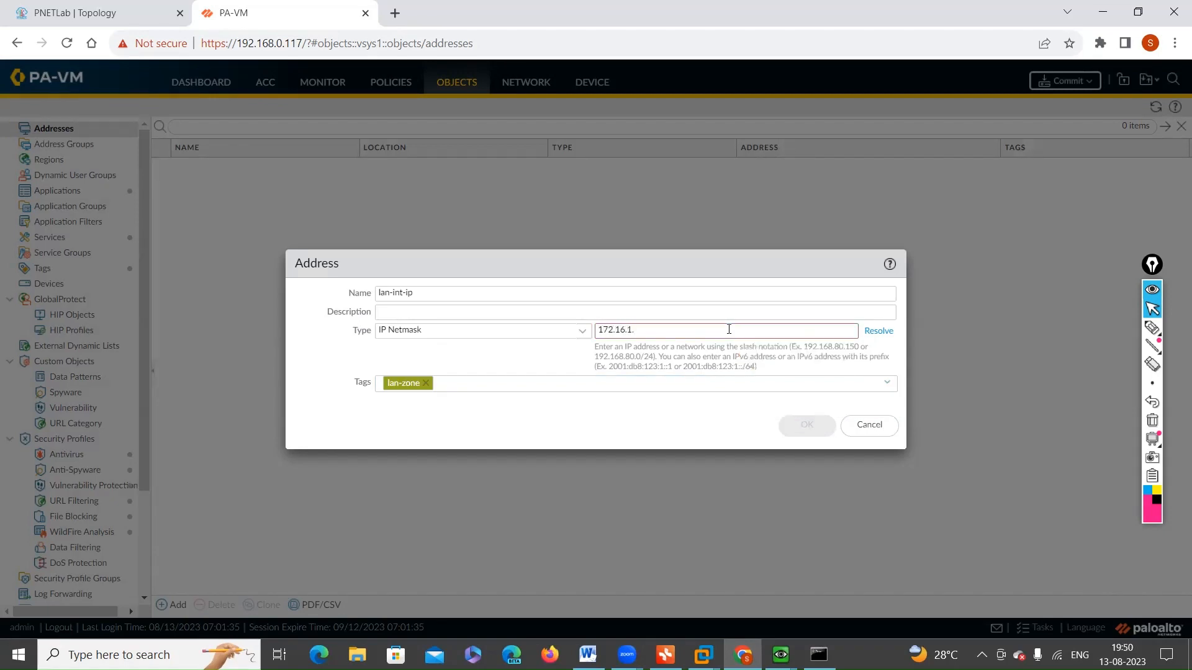
type("10/24")
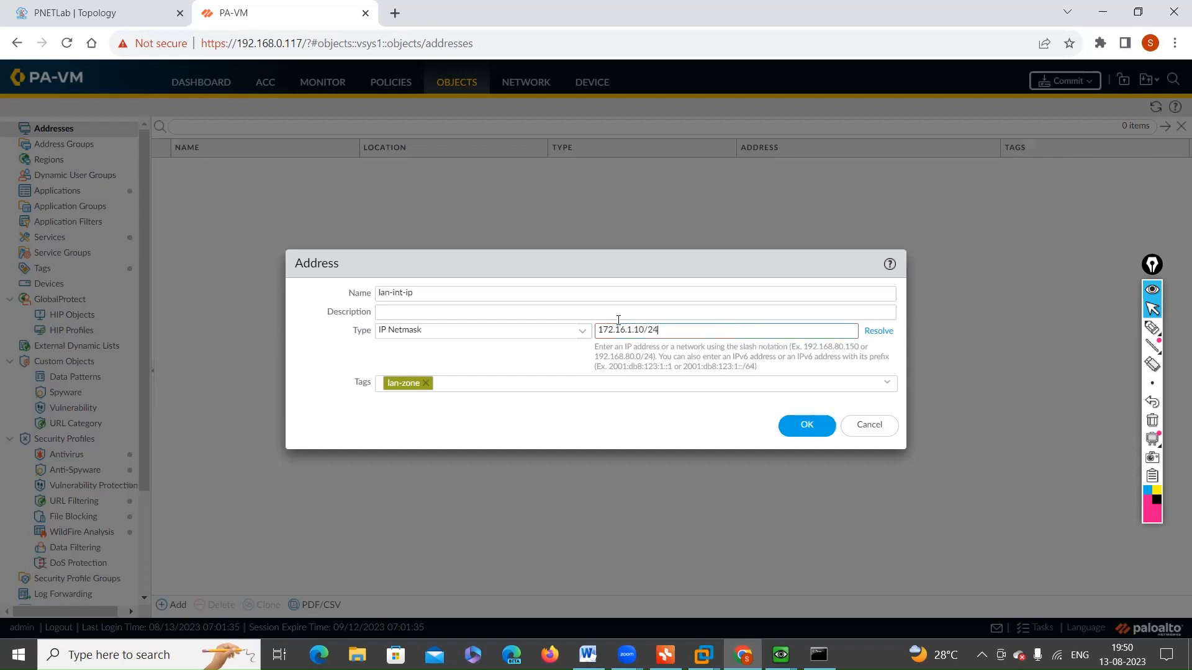
left_click(506, 369)
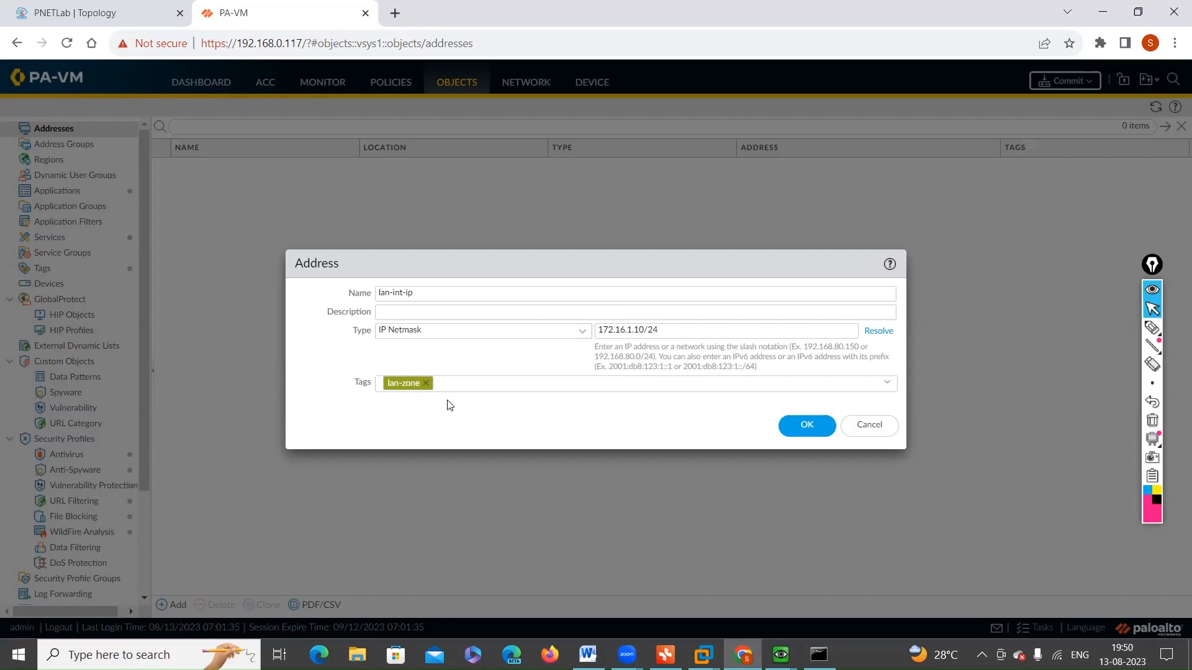
left_click(805, 435)
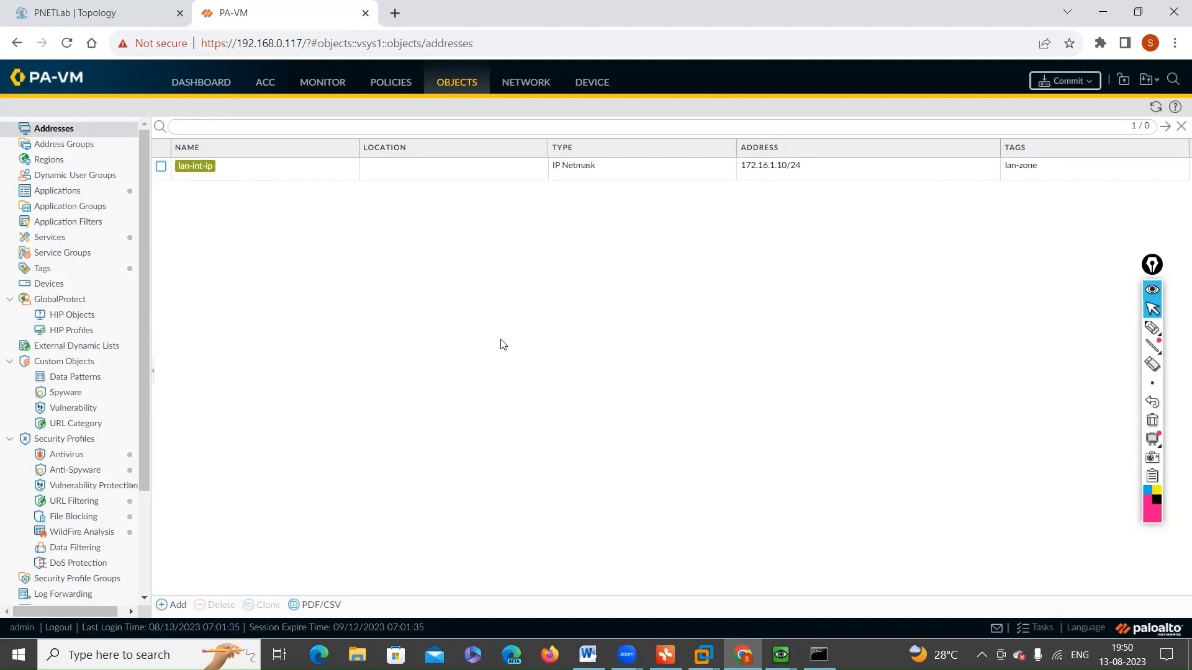
Step: Create an address object named dmz-int with IP netmask 172.16.2.10/24 and no tag
left_click(175, 606)
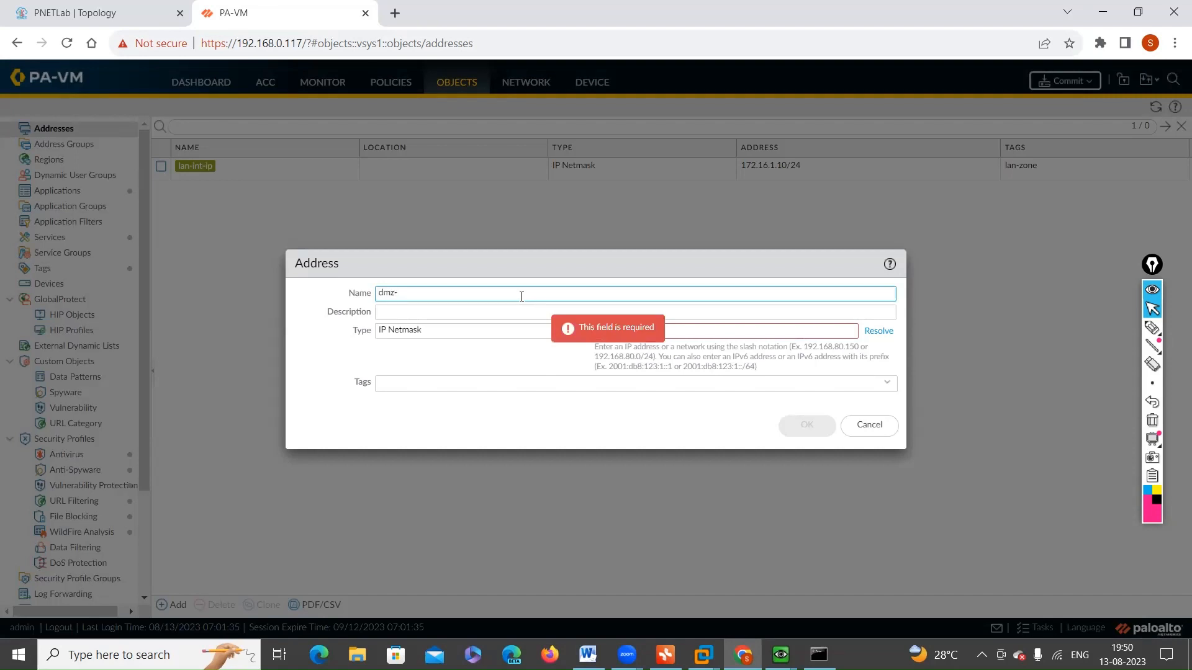
type("dmz-int")
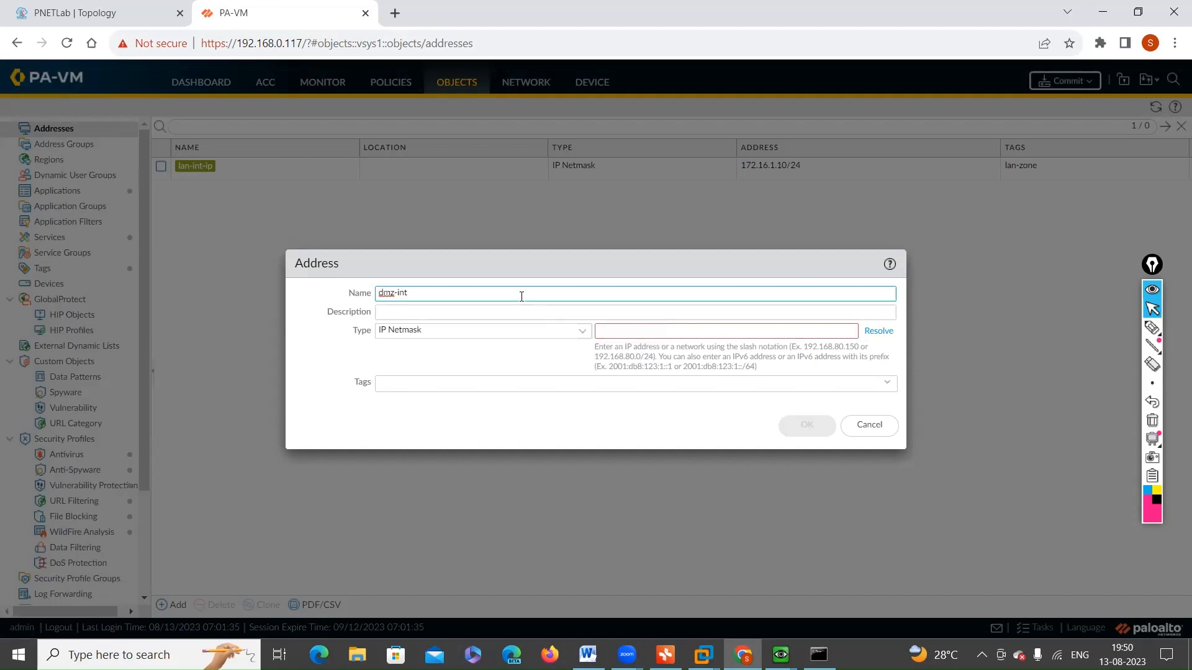
left_click(664, 335)
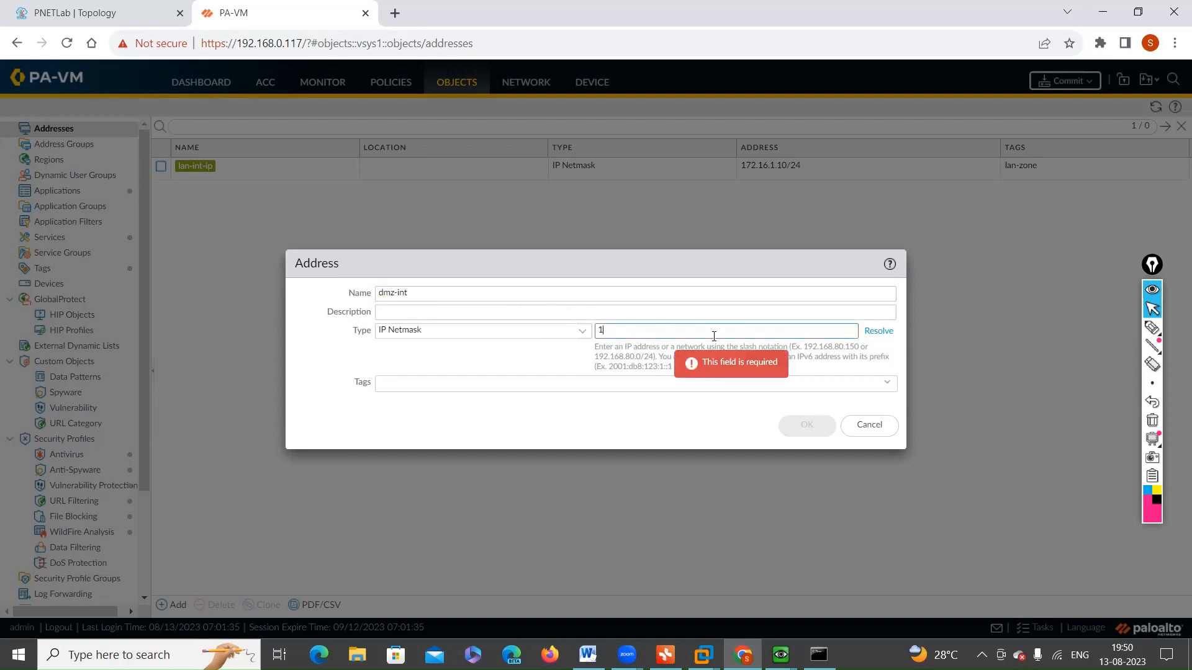
type("172.16")
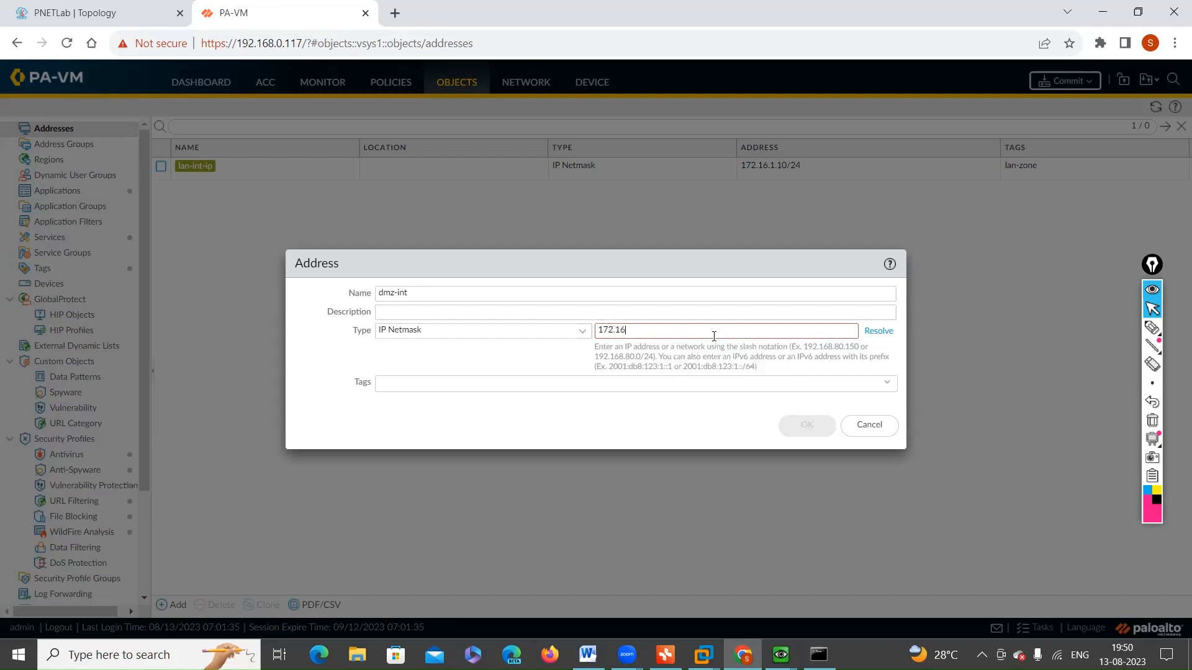
type(".2.10")
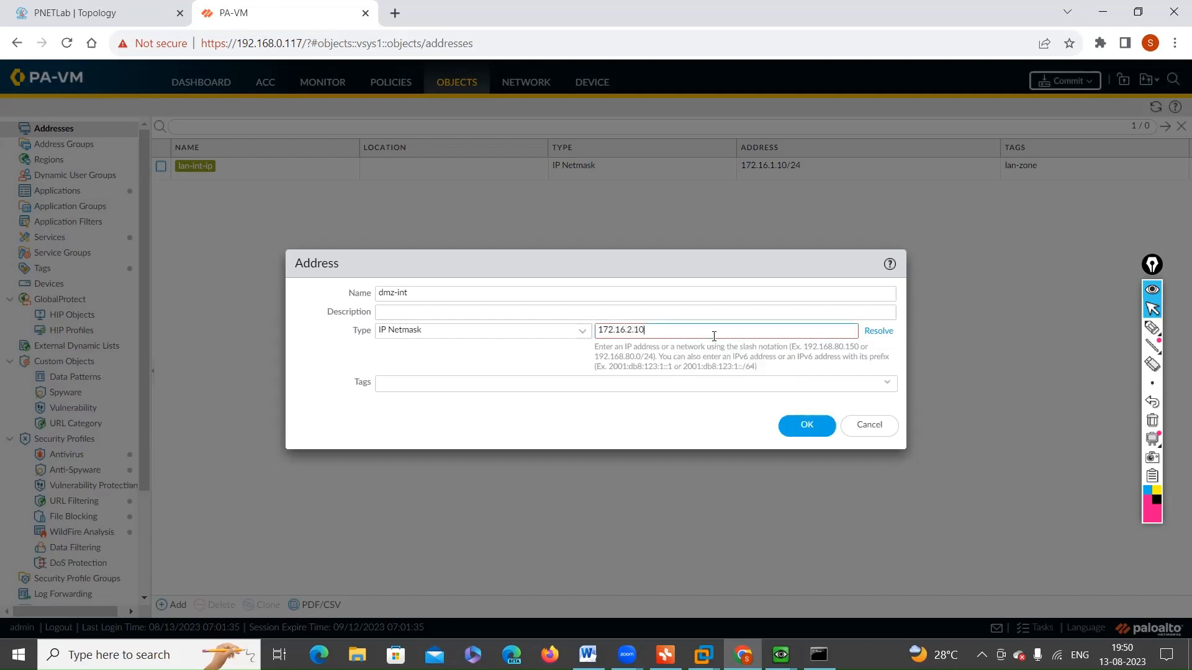
type("/24")
left_click(854, 393)
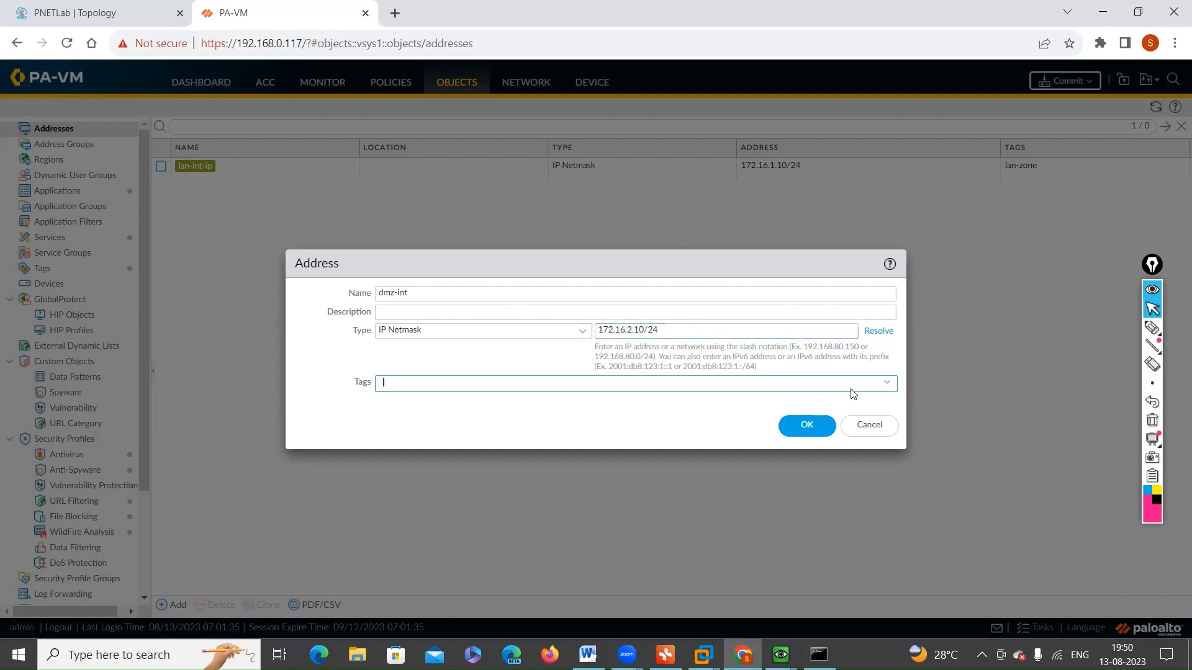
left_click(886, 384)
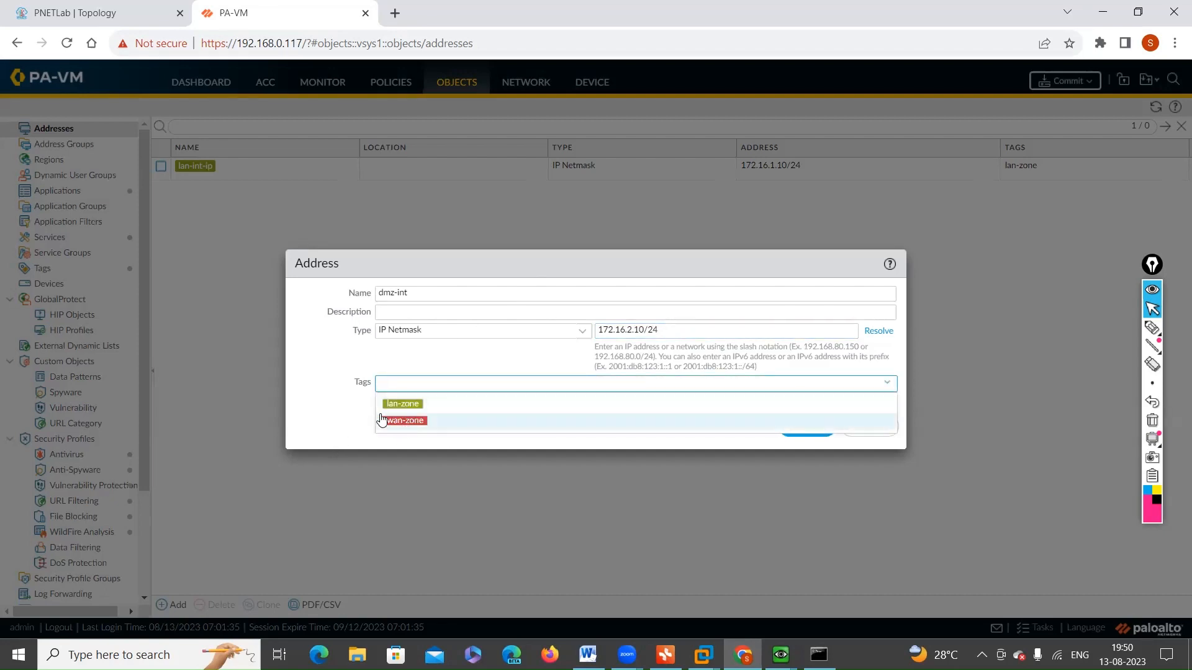
left_click(339, 414)
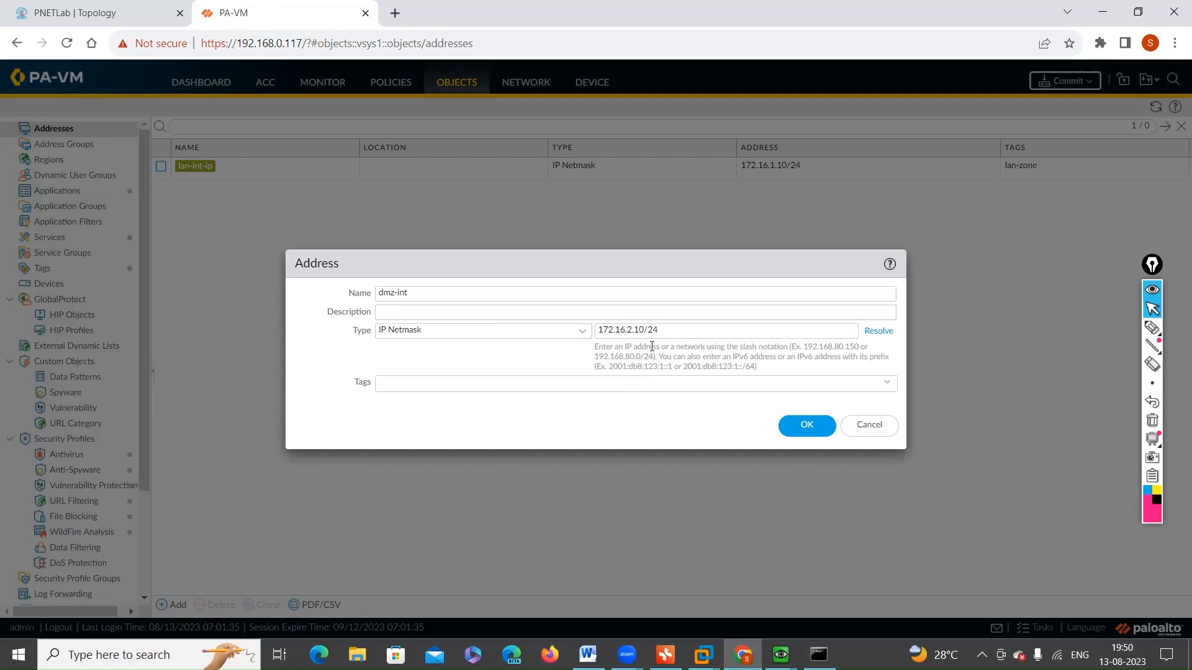
left_click(800, 428)
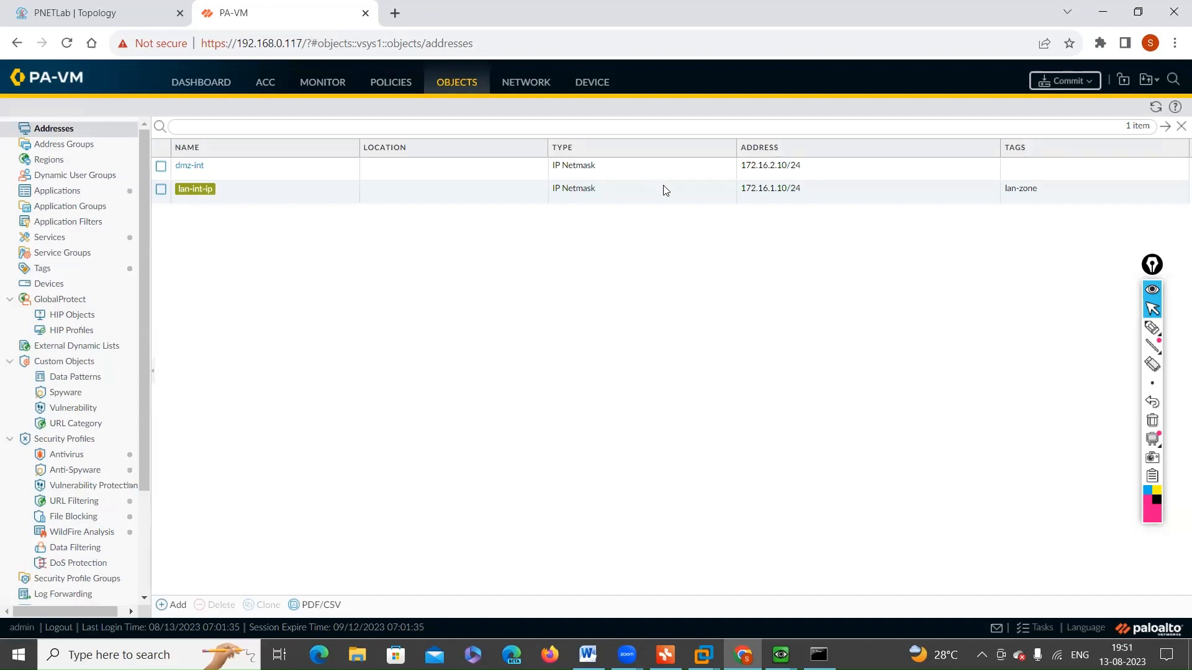
Step: Show the Ethernet interfaces list, mark up the virtual router and security zone of ethernet1/1 and ethernet1/2, and clear the marks
left_click(520, 87)
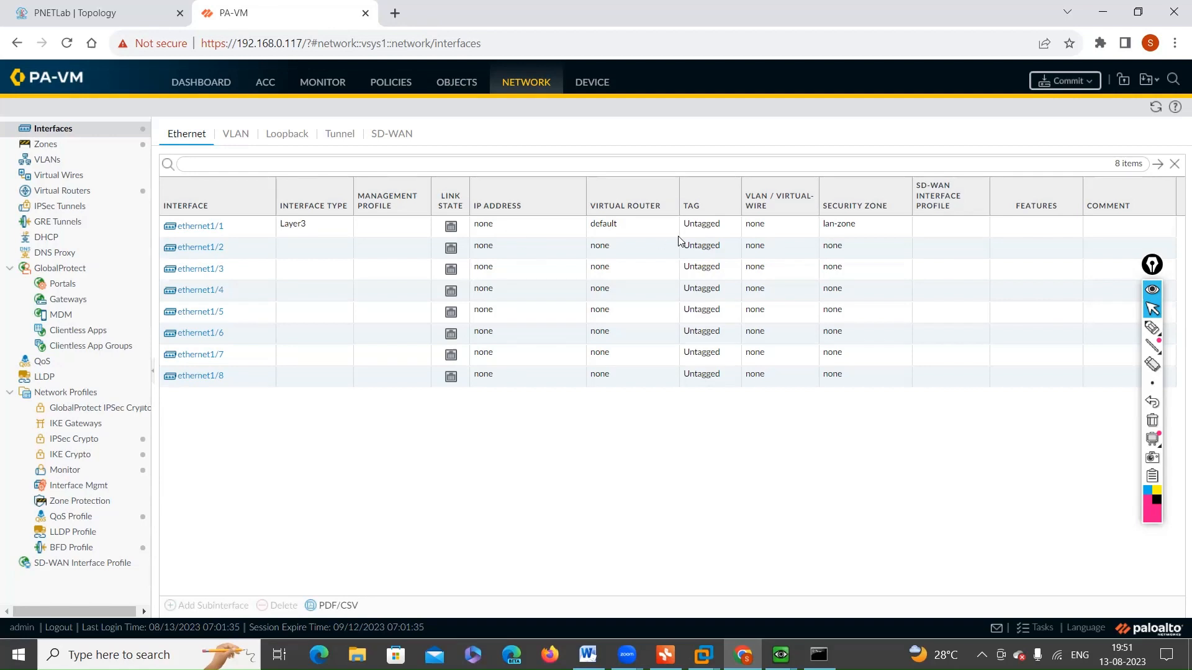
left_click(1152, 328)
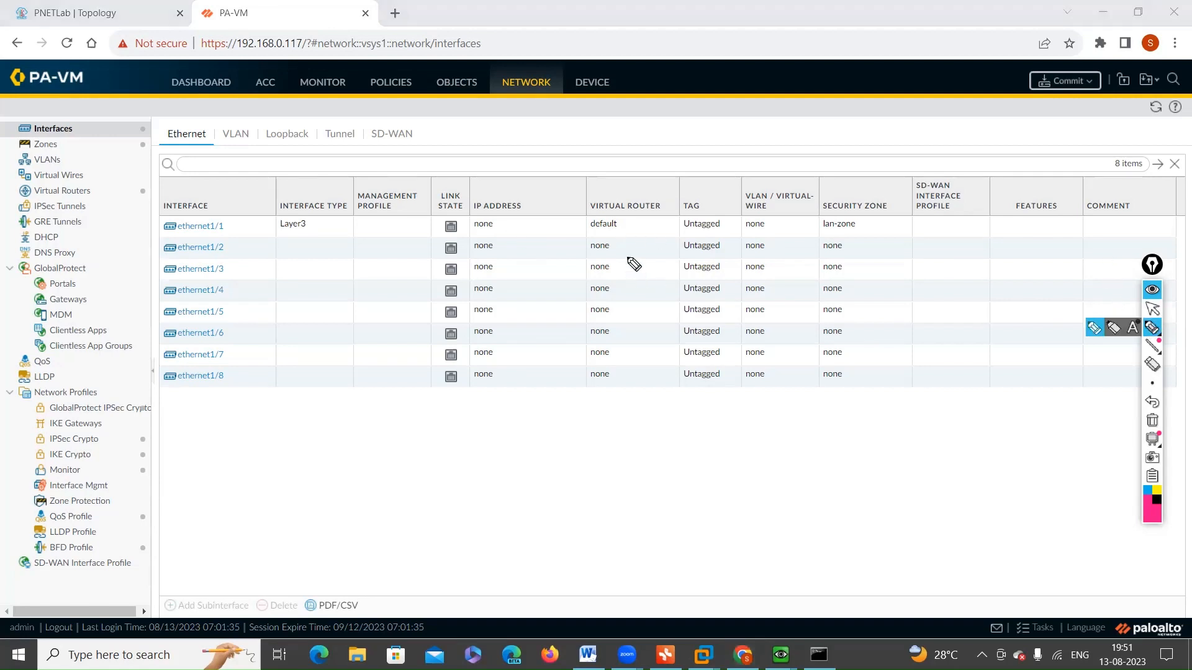
mouse_move(584, 232)
left_mouse_down()
mouse_move(621, 224)
mouse_move(595, 216)
left_mouse_up()
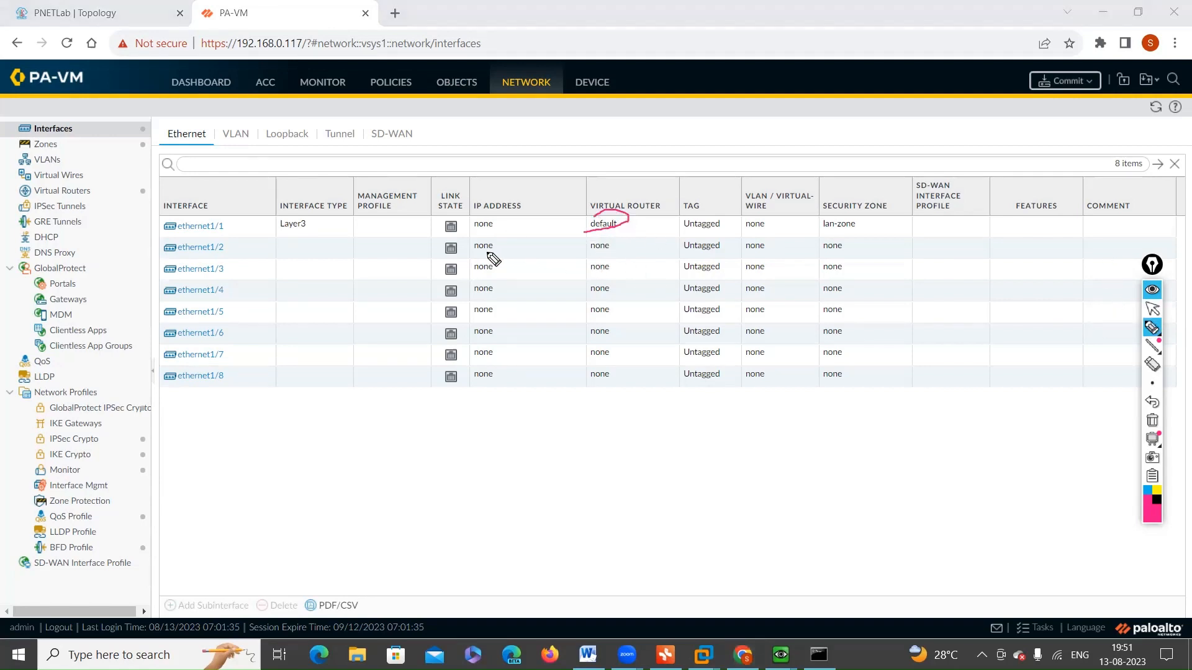
left_click_drag(216, 255, 328, 251)
mouse_move(597, 256)
left_mouse_down()
mouse_move(621, 238)
mouse_move(593, 245)
left_mouse_up()
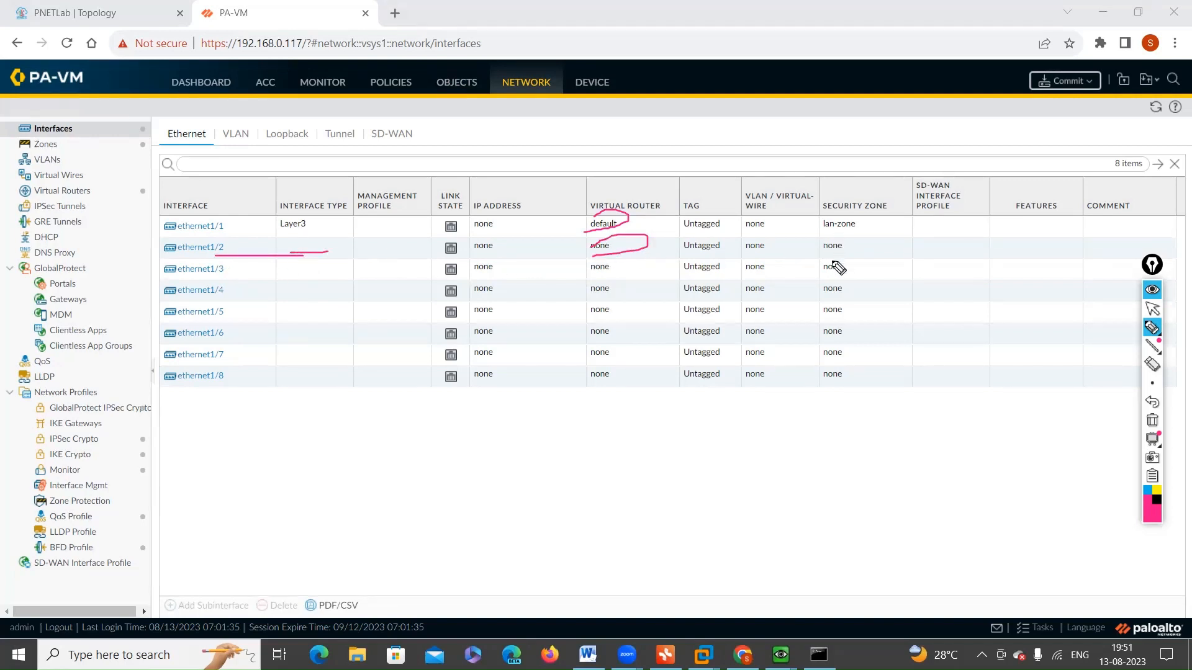
mouse_move(818, 253)
left_mouse_down()
mouse_move(870, 227)
mouse_move(846, 239)
left_mouse_up()
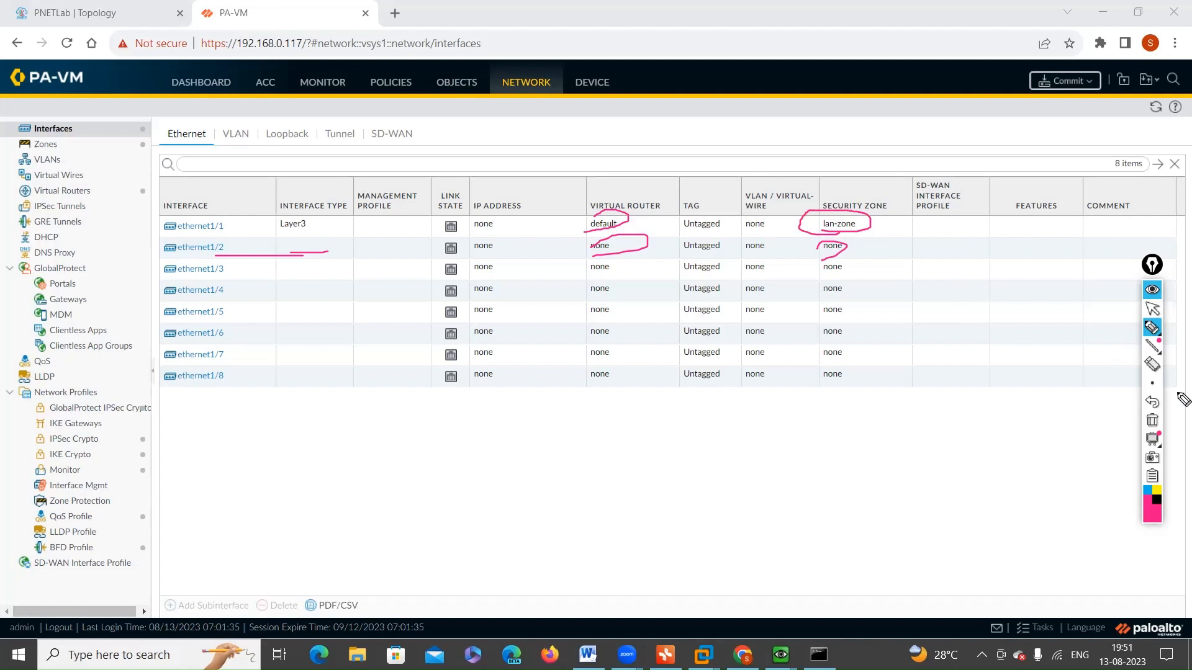
left_click(1153, 421)
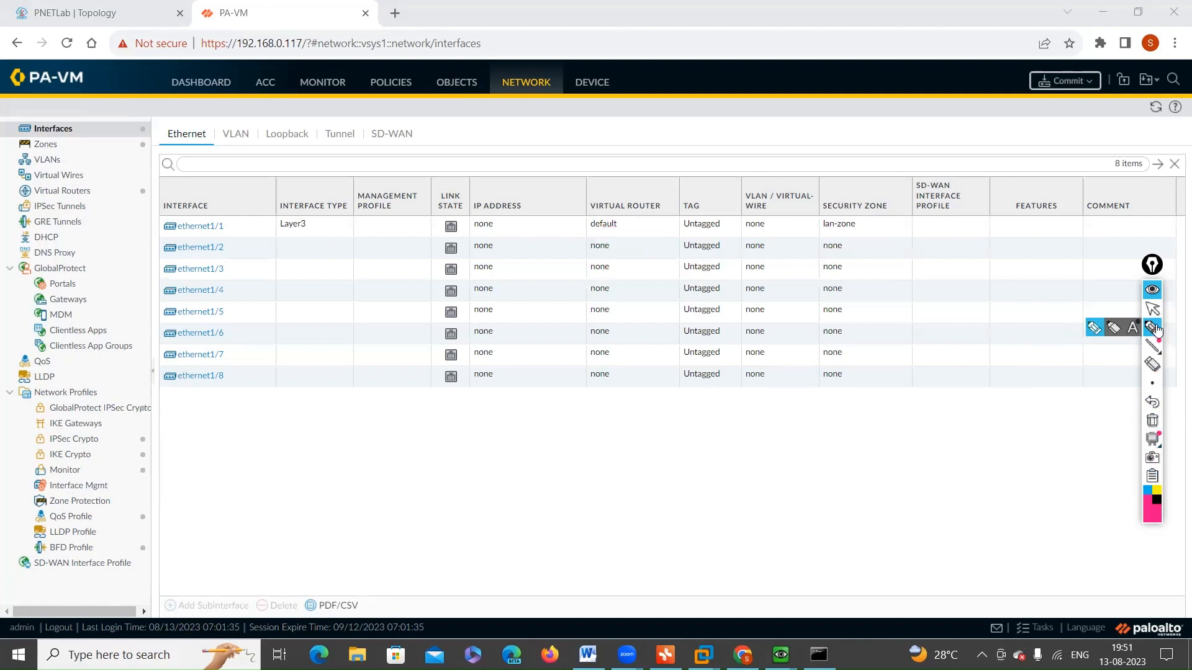
left_click(1153, 309)
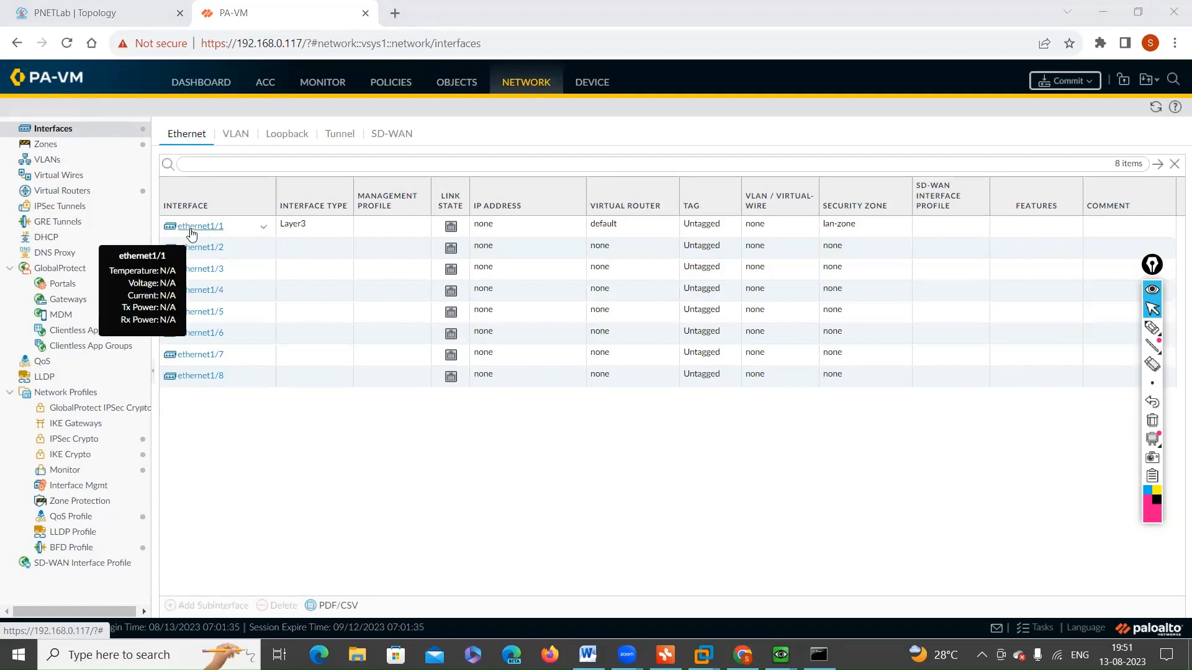
Step: Circle the IP address entry of ethernet1/1 with the annotation pen and erase the mark
left_click(1153, 328)
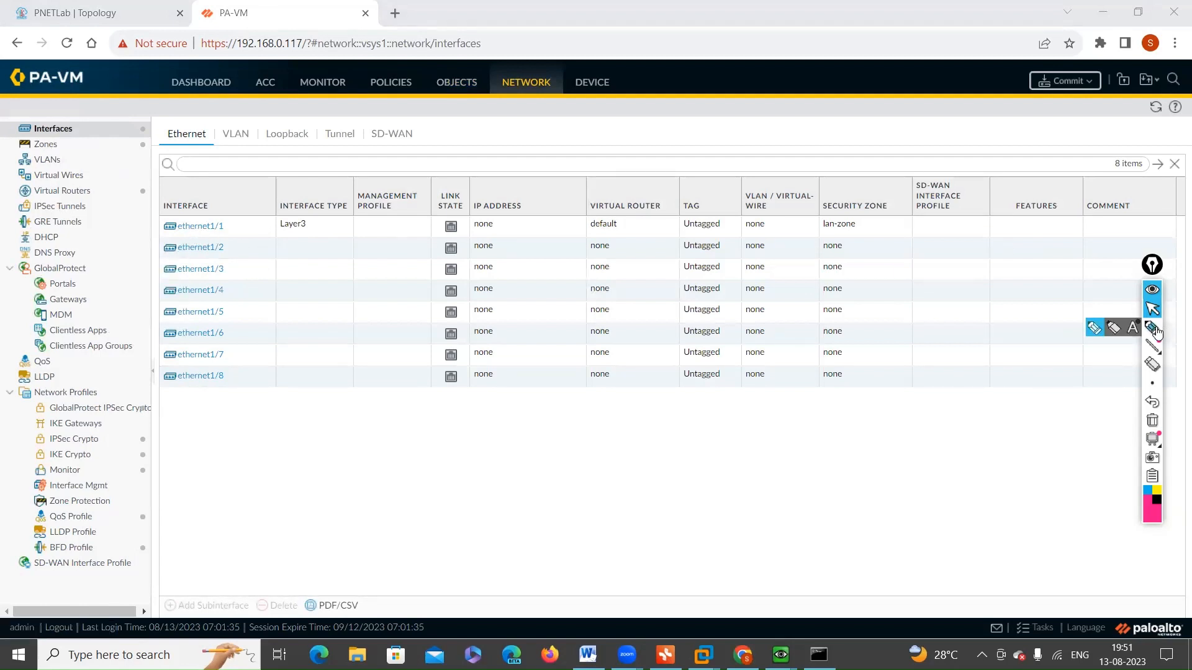
mouse_move(475, 247)
left_mouse_down()
mouse_move(519, 242)
mouse_move(512, 228)
left_mouse_up()
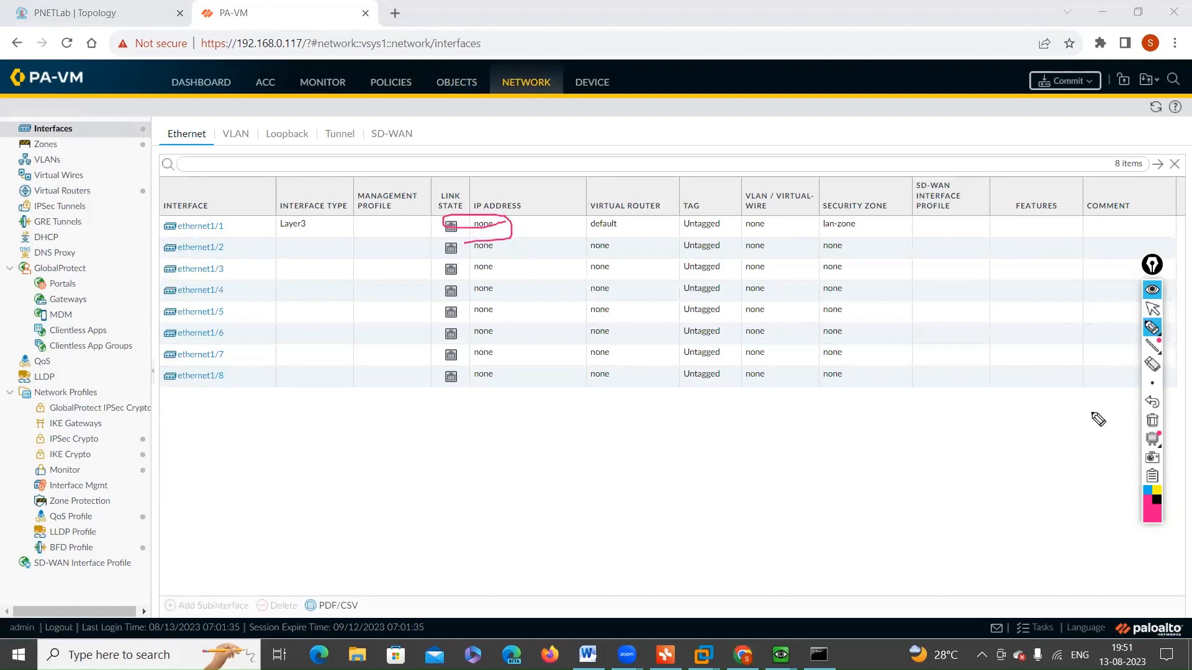
left_click(1153, 417)
left_click(1153, 310)
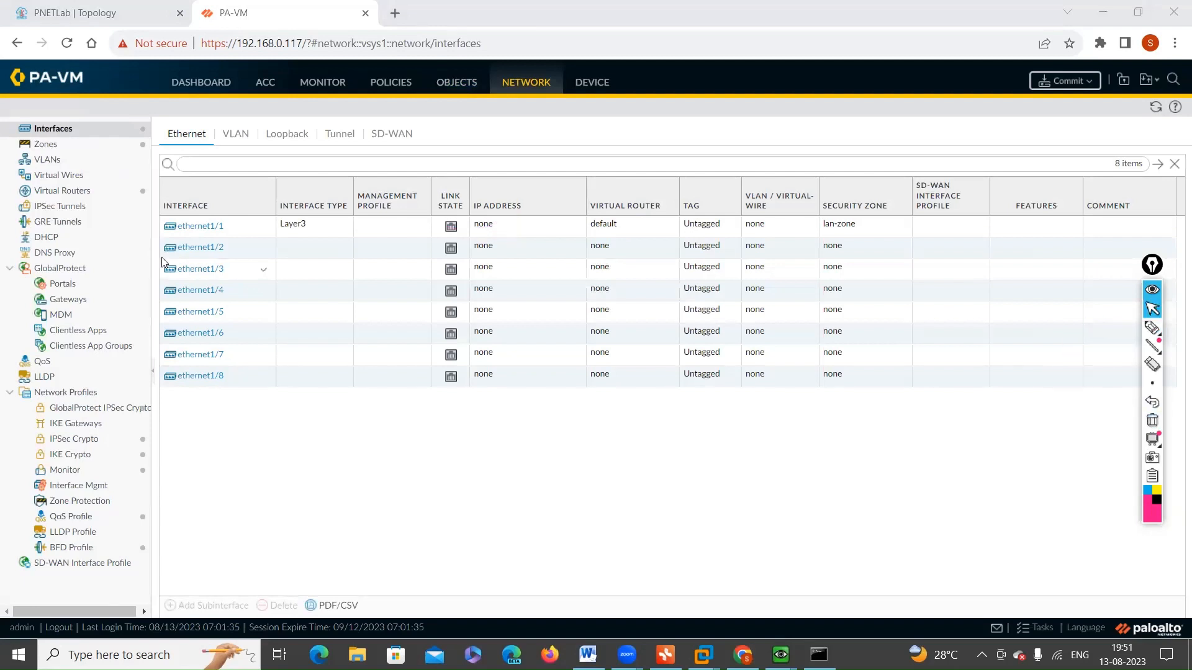
Step: Open the IPv4 settings of interface ethernet1/1
left_click(199, 227)
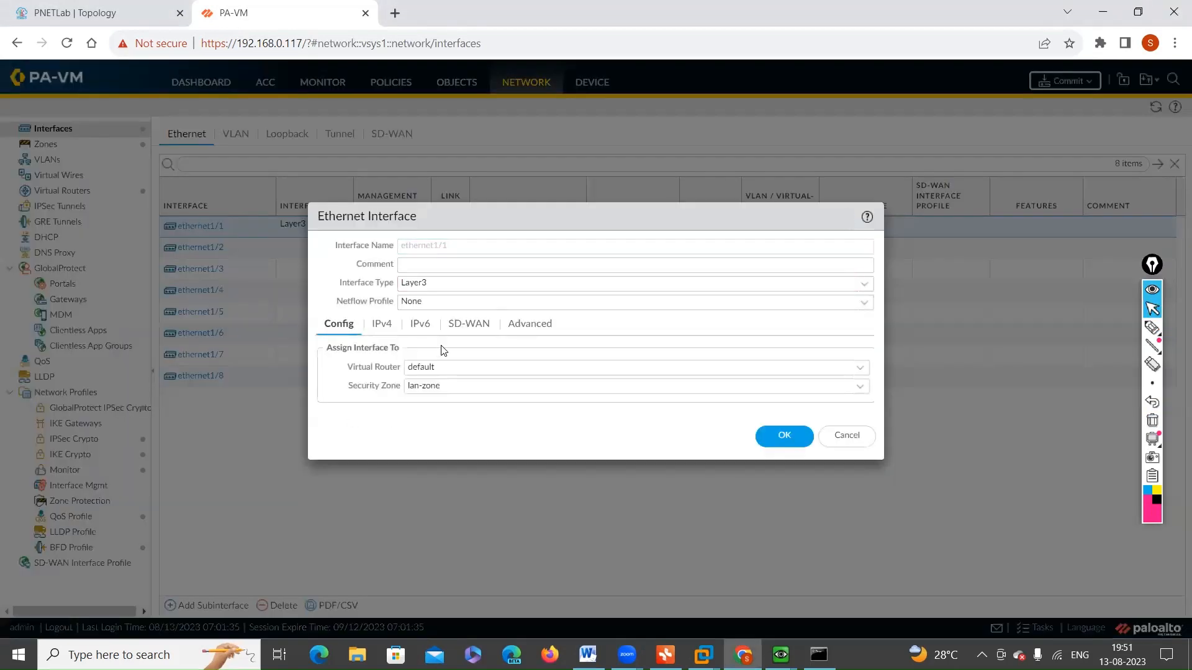
left_click(380, 326)
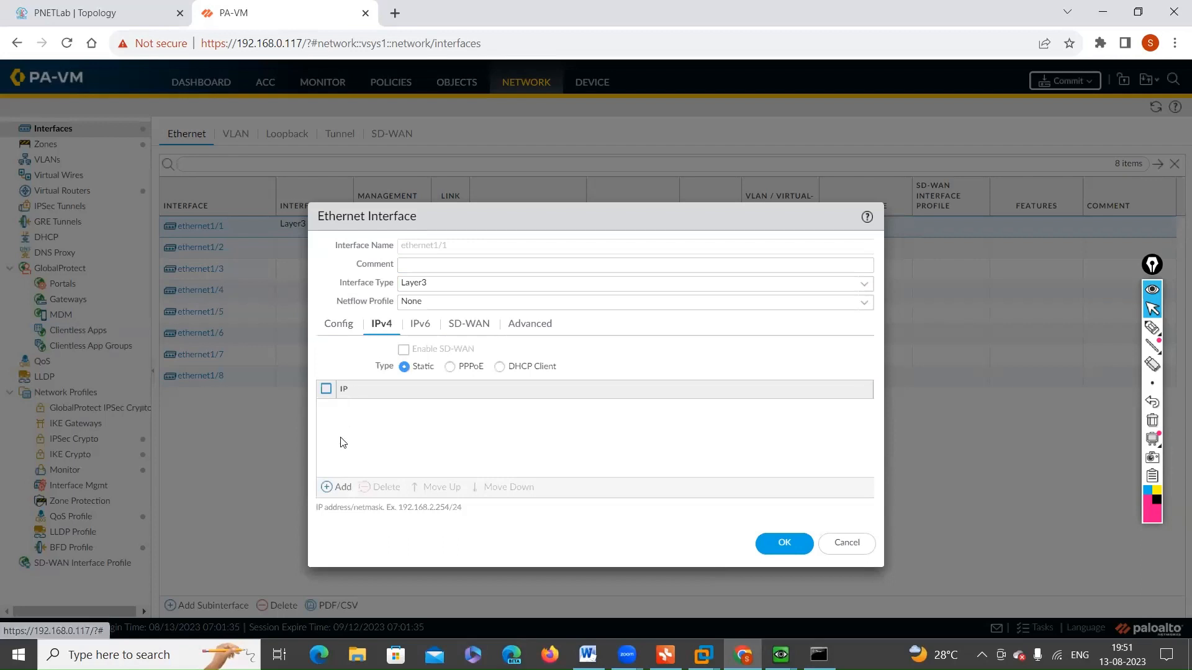
left_click(338, 489)
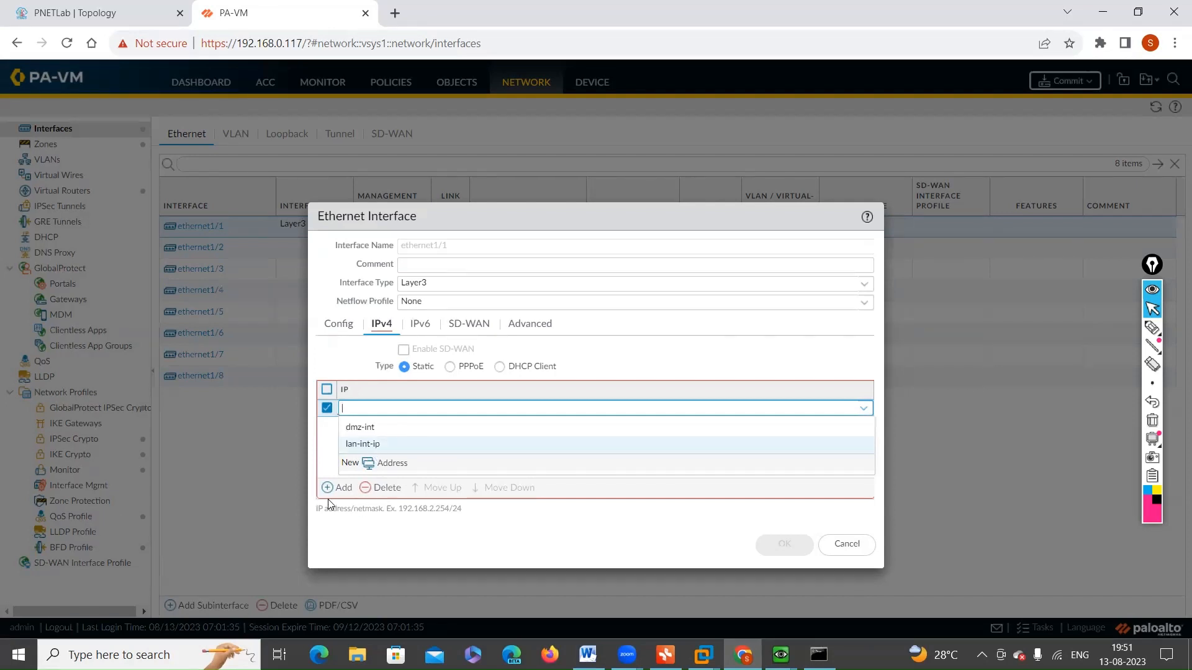
left_click(375, 463)
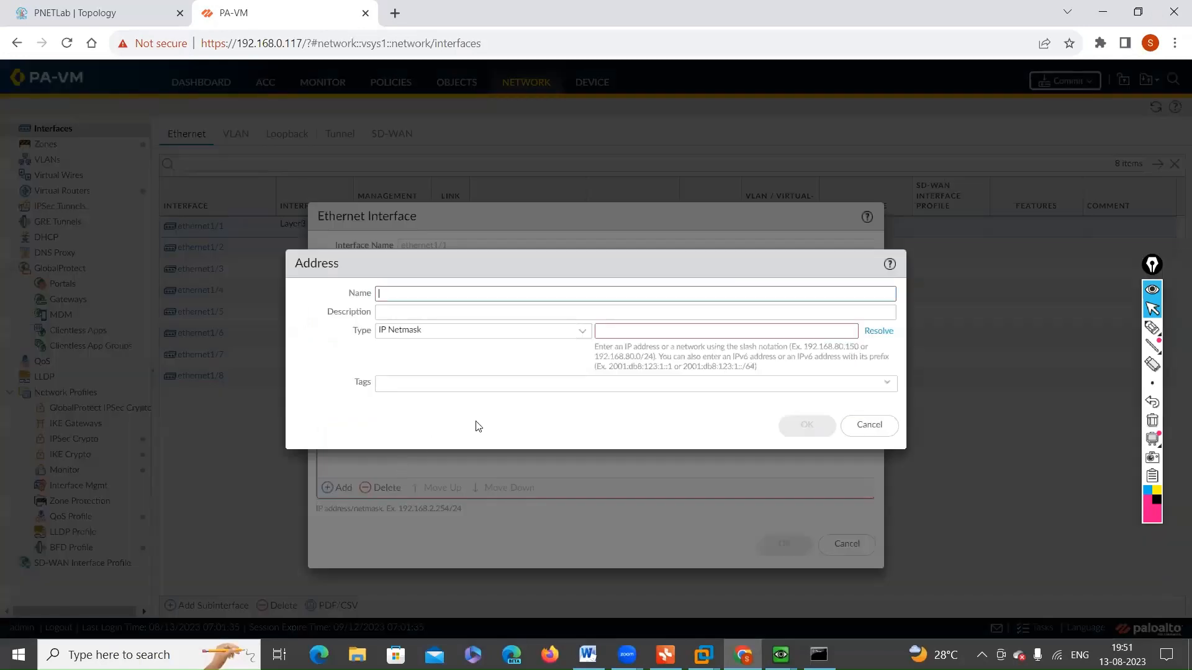
left_click(870, 427)
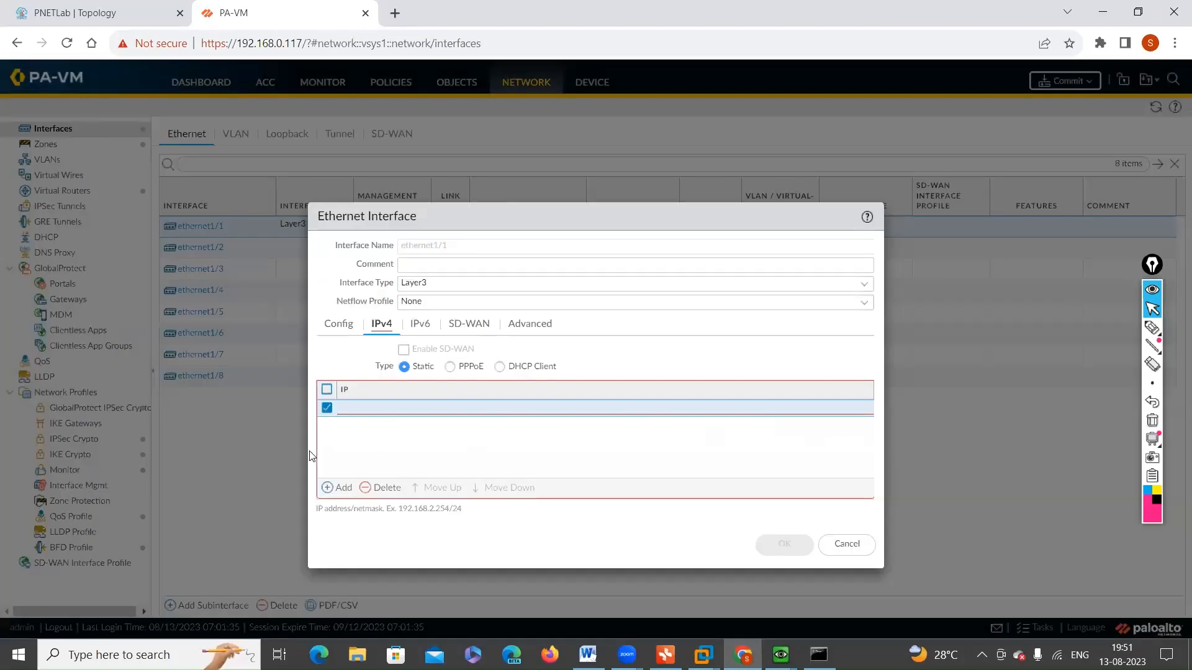
left_click(385, 490)
Step: Assign the lan-int-ip address object to ethernet1/1 as its static IPv4 address and review its virtual router and security zone
left_click(337, 488)
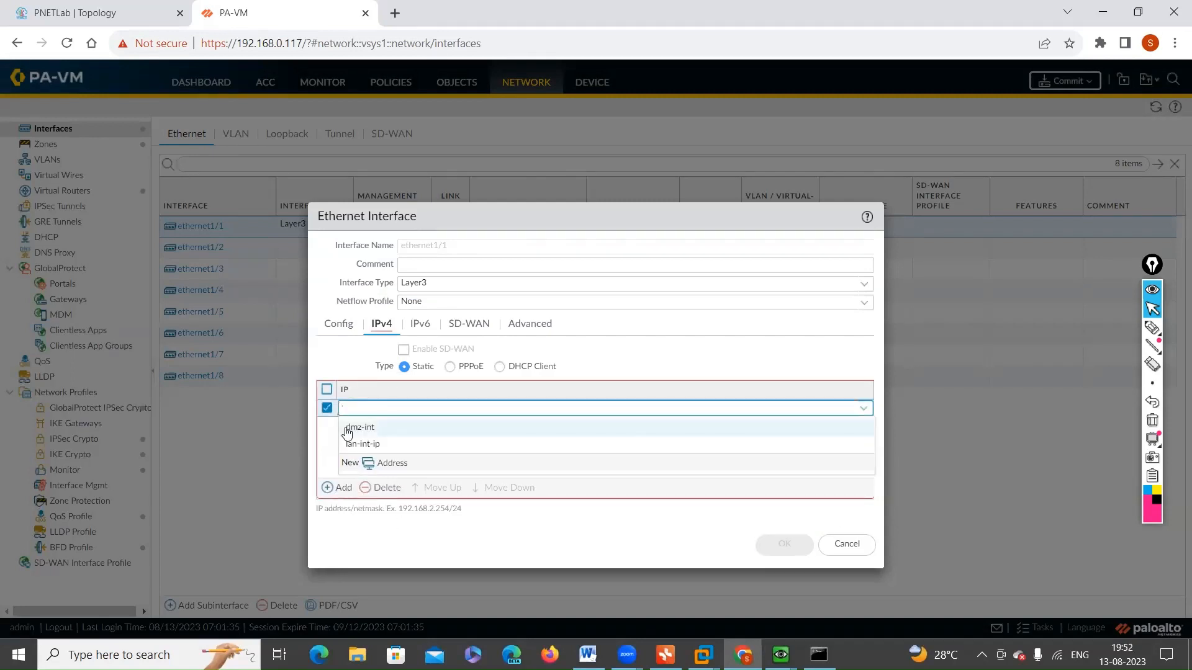
left_click(373, 445)
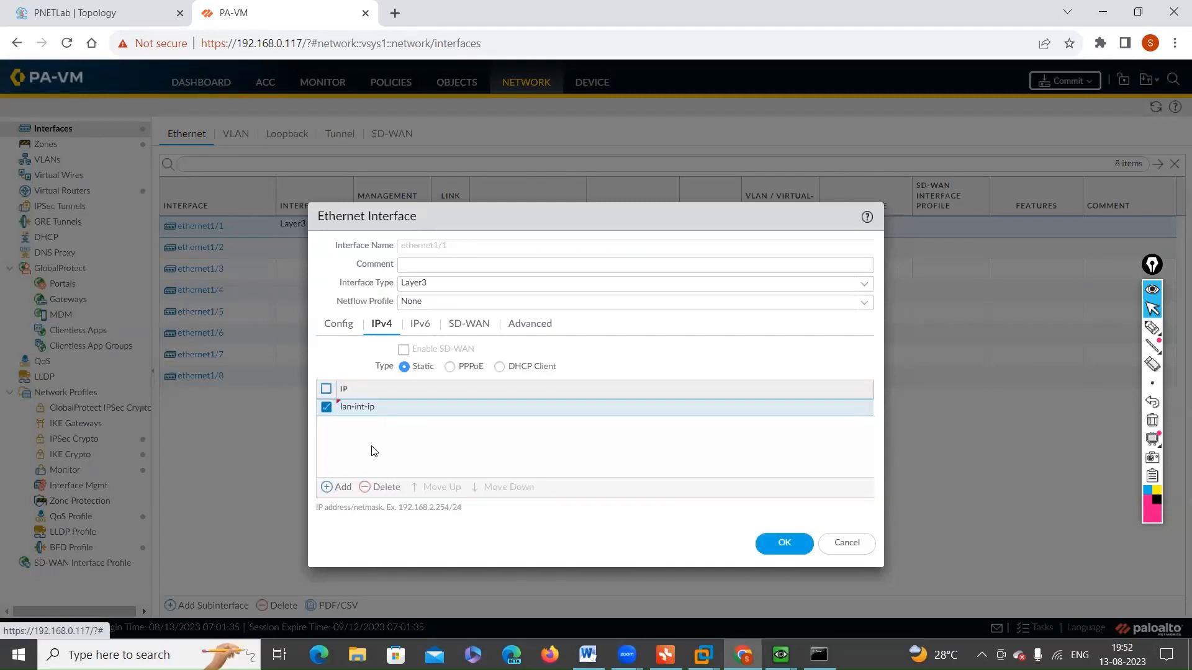
left_click(336, 329)
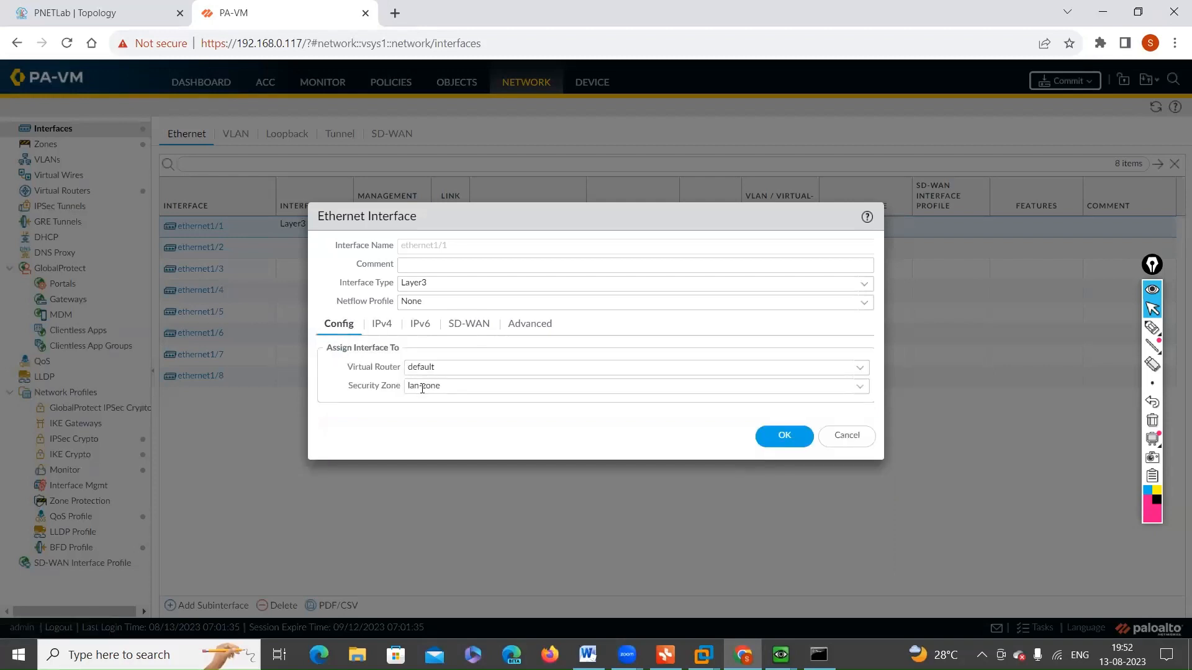
left_click(380, 331)
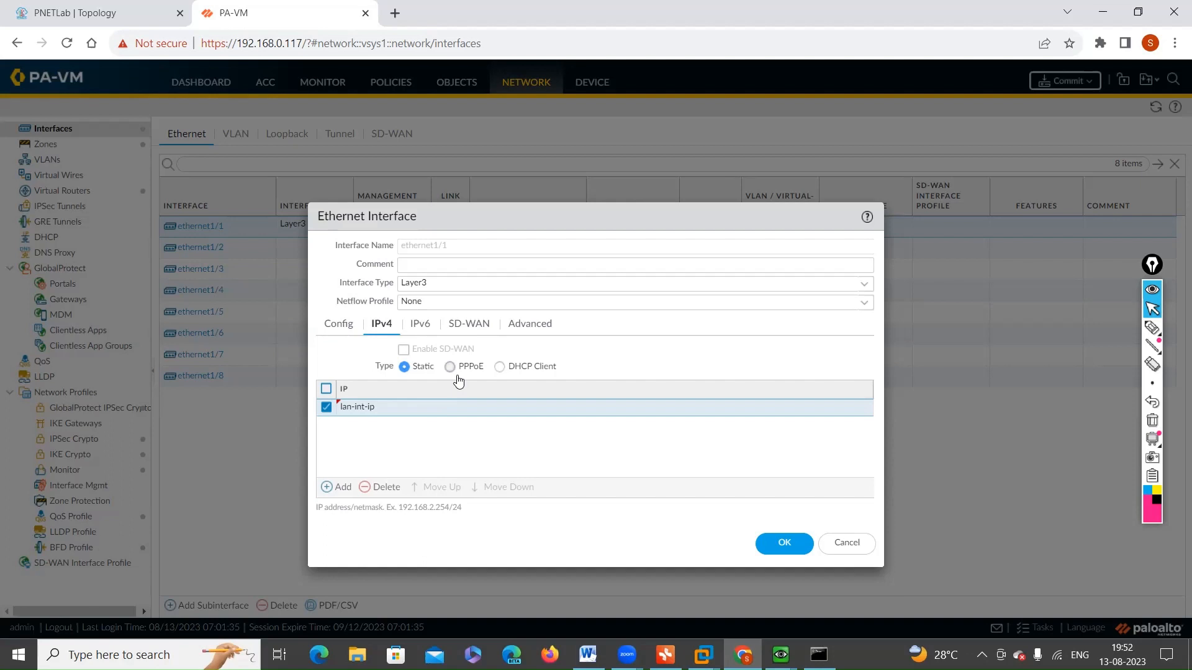
left_click(342, 326)
left_click(380, 333)
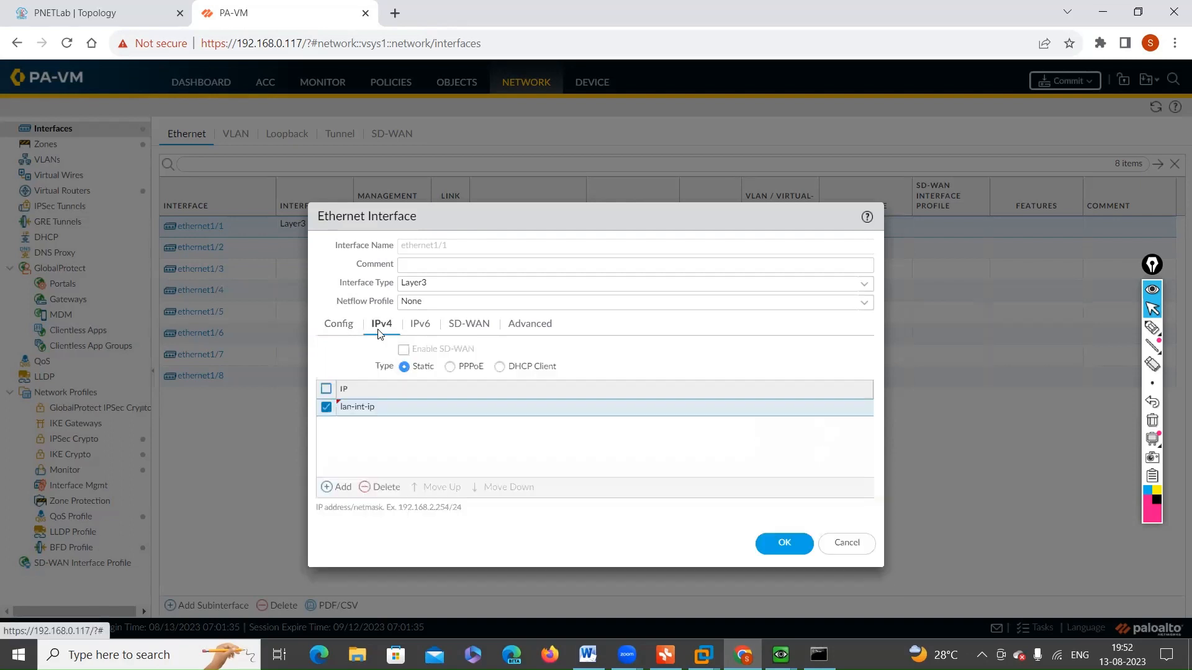
Step: Review the management profile choices in the advanced settings of ethernet1/1 and save the interface configuration
left_click(548, 330)
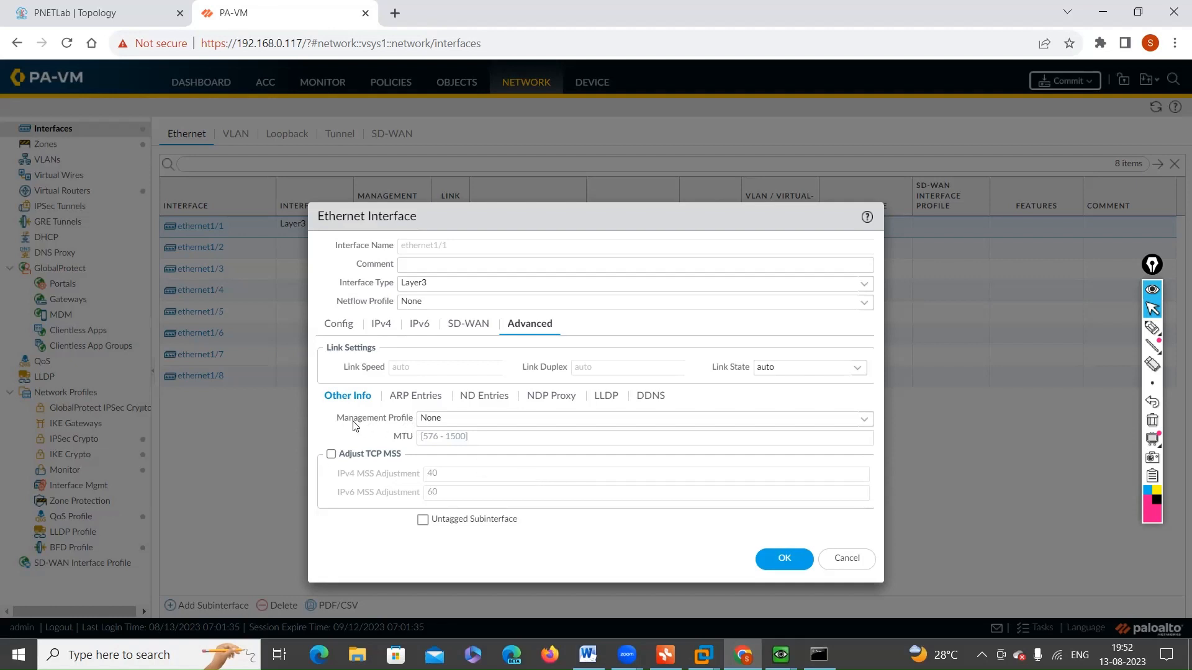
left_click(863, 420)
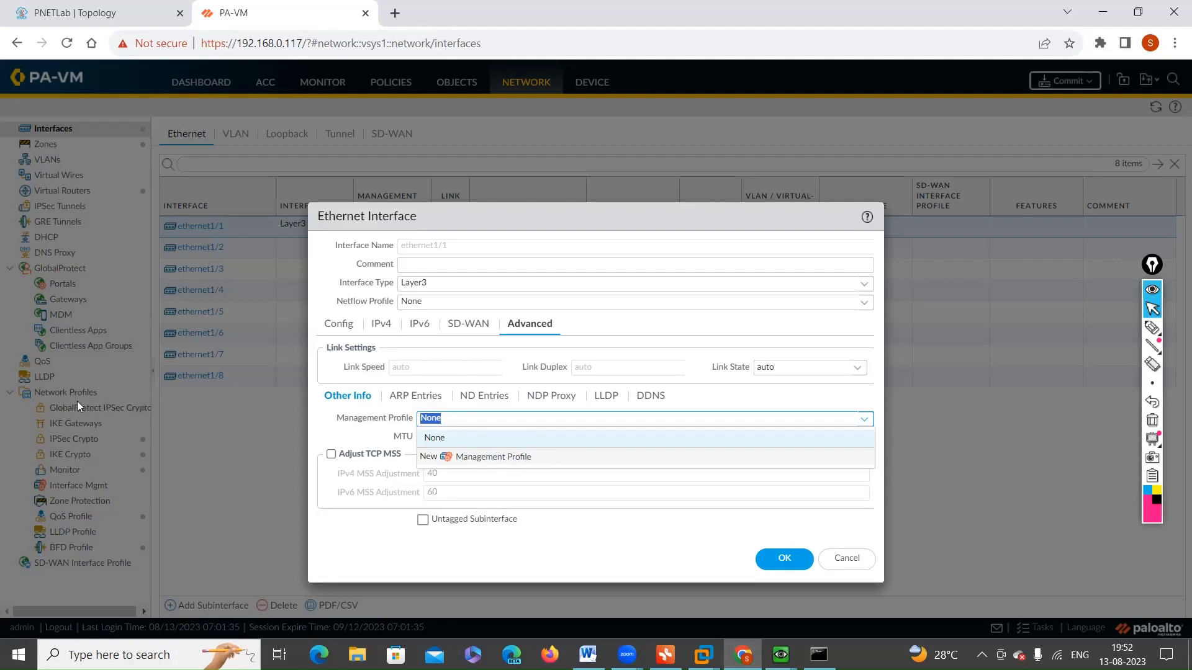
left_click(784, 559)
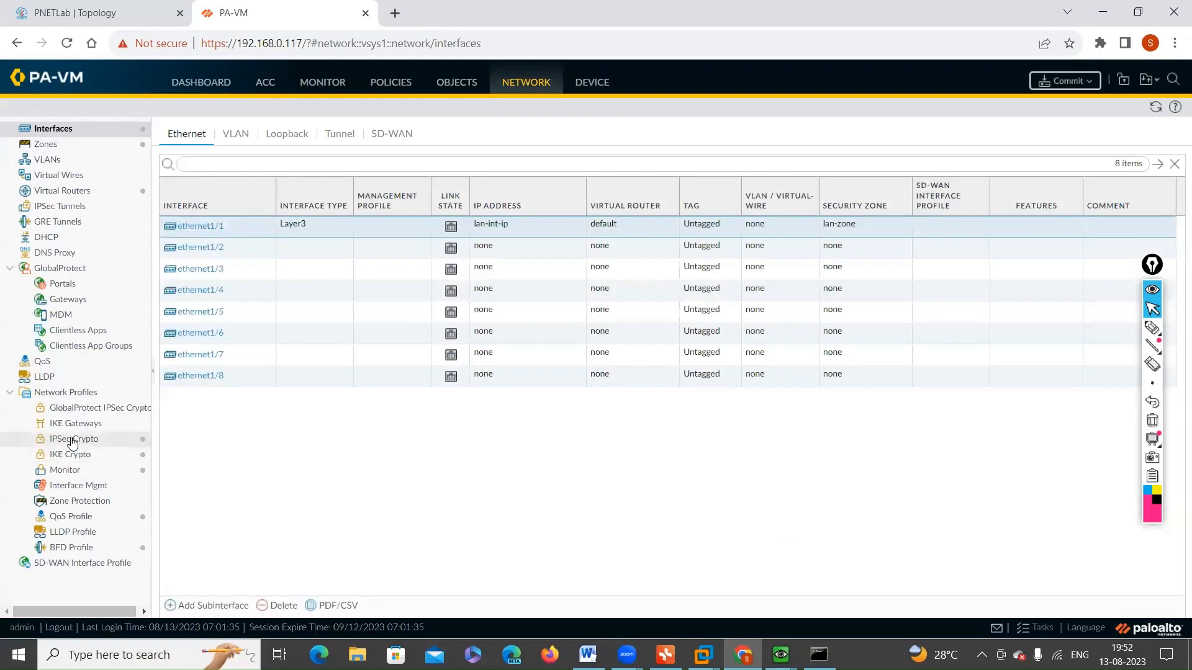
Step: Start a new interface management profile under the network profiles
left_click(72, 489)
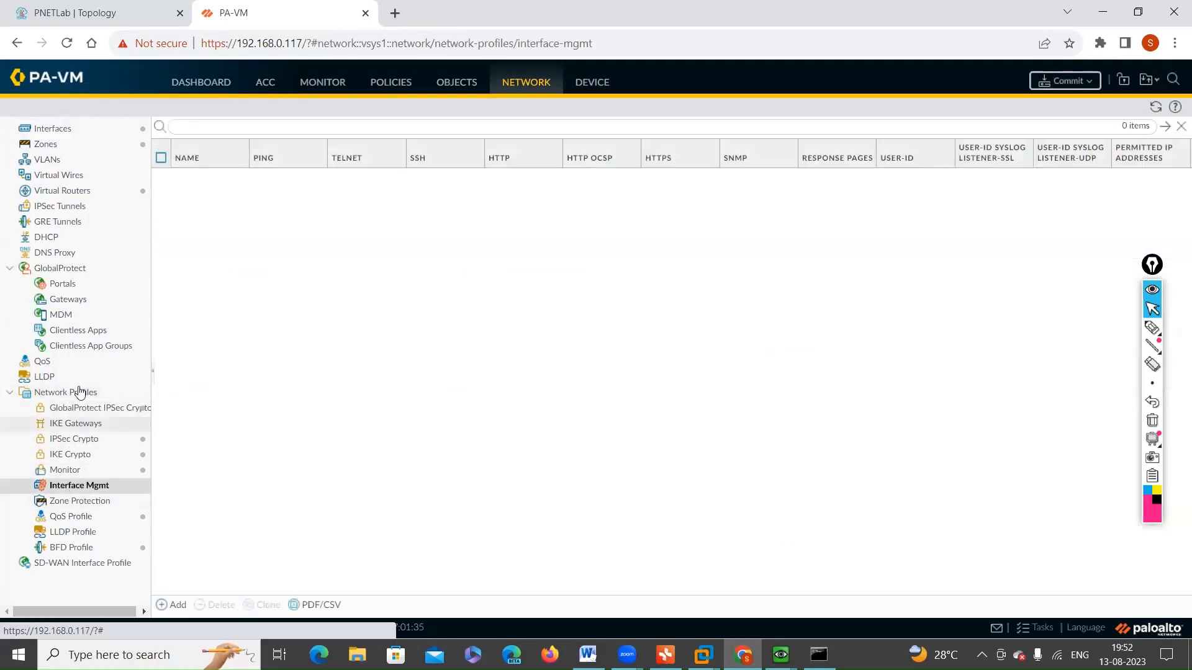
left_click(500, 89)
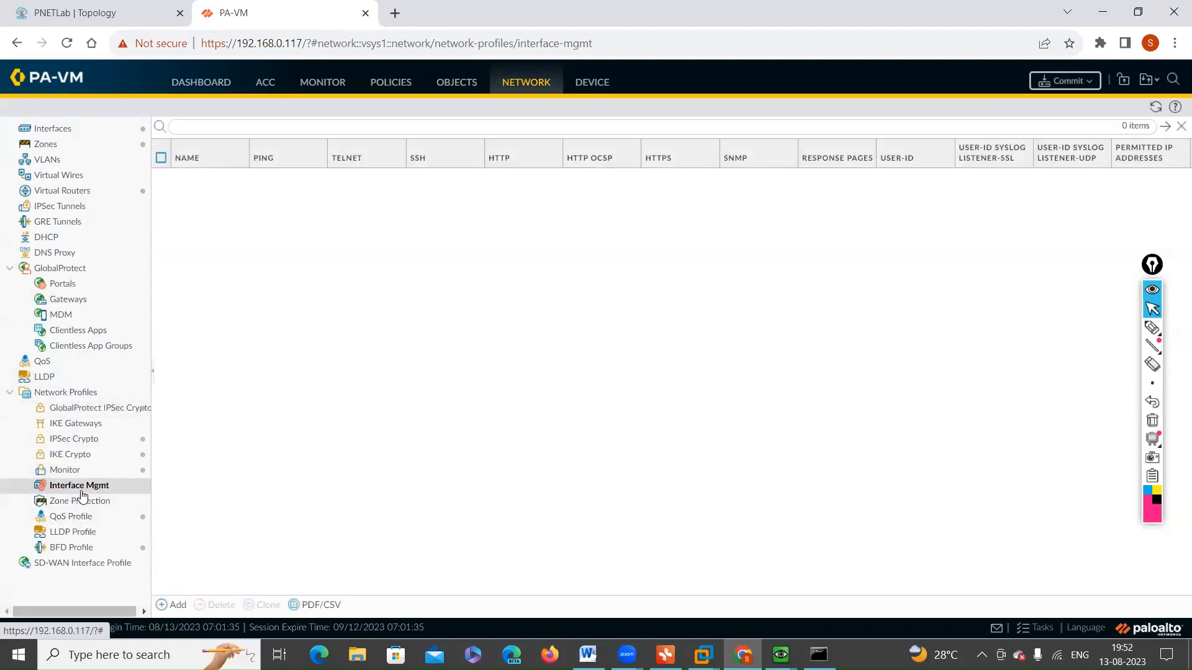
left_click(168, 609)
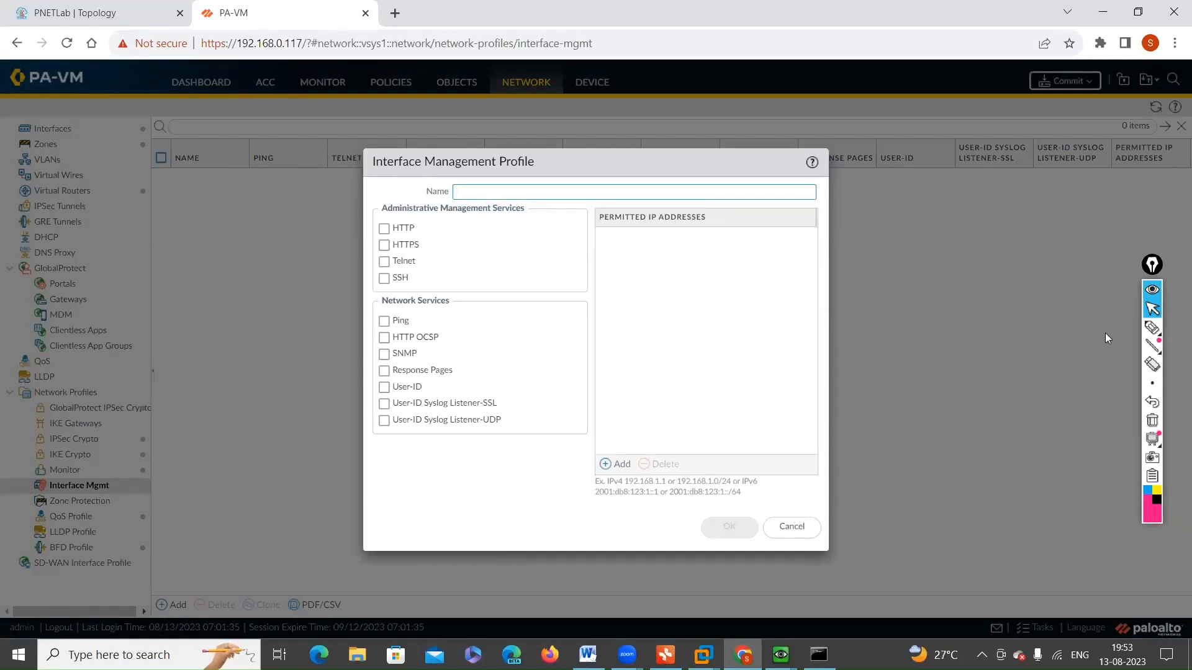
Step: Circle the Administrative Management Services heading with the annotation pen and erase the mark
mouse_move(1142, 331)
left_click(1148, 331)
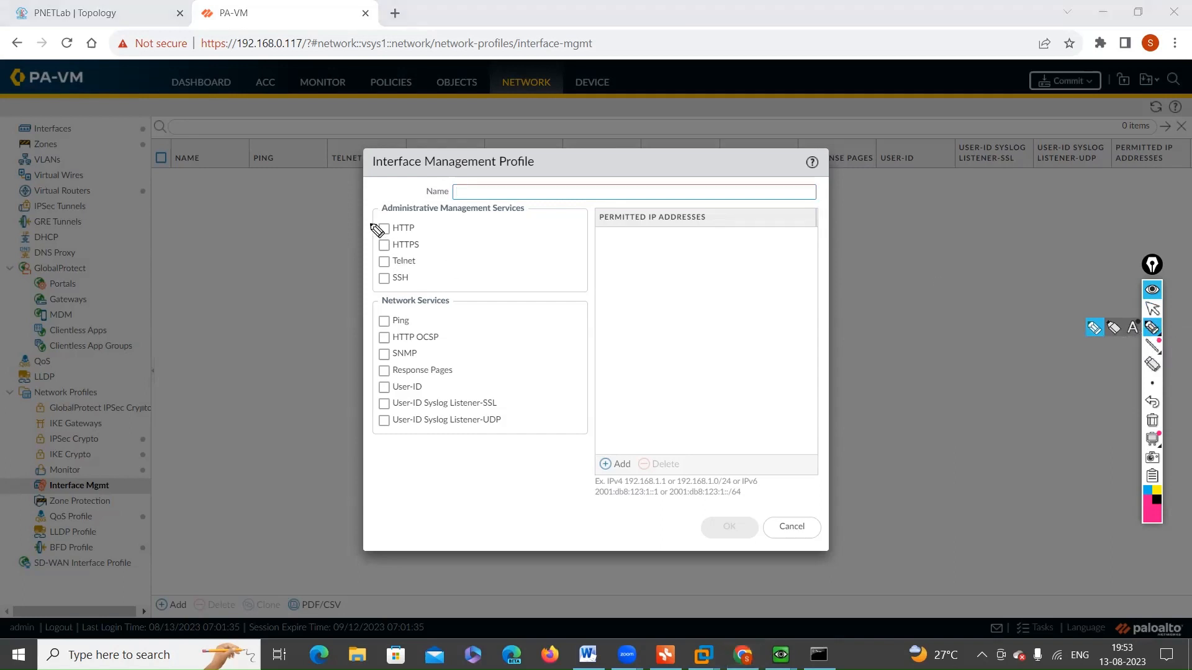
mouse_move(378, 231)
left_mouse_down()
mouse_move(554, 226)
mouse_move(506, 186)
mouse_move(366, 218)
mouse_move(416, 236)
left_mouse_up()
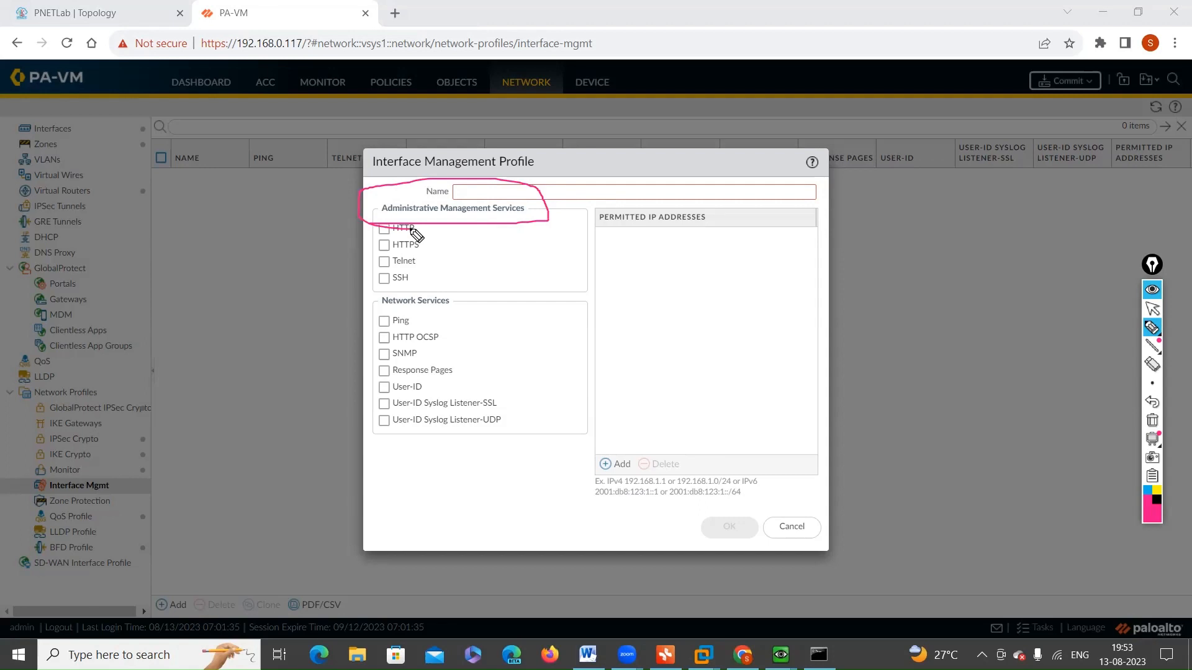
left_click(1152, 420)
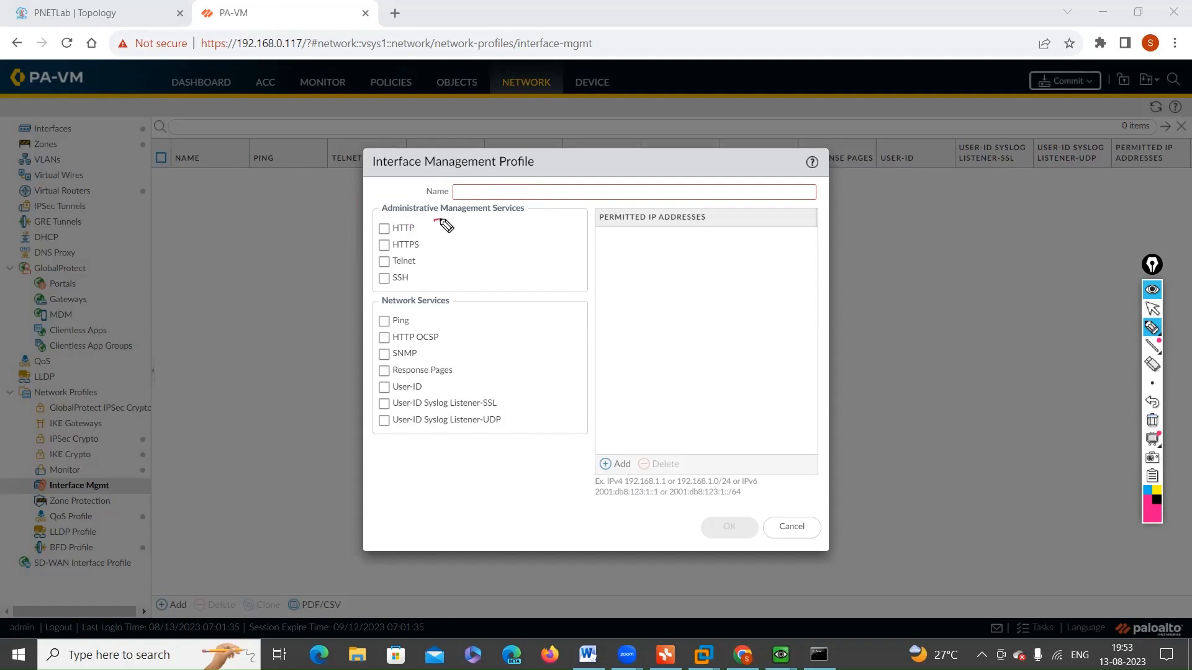
Step: Mark and bracket the HTTP, HTTPS, Telnet and SSH options with the pen, and mark the profile's name field
mouse_move(436, 220)
left_mouse_down()
mouse_move(444, 267)
mouse_move(433, 293)
left_mouse_up()
mouse_move(380, 224)
left_mouse_down()
mouse_move(416, 222)
mouse_move(426, 239)
mouse_move(388, 267)
mouse_move(424, 256)
mouse_move(422, 275)
left_mouse_up()
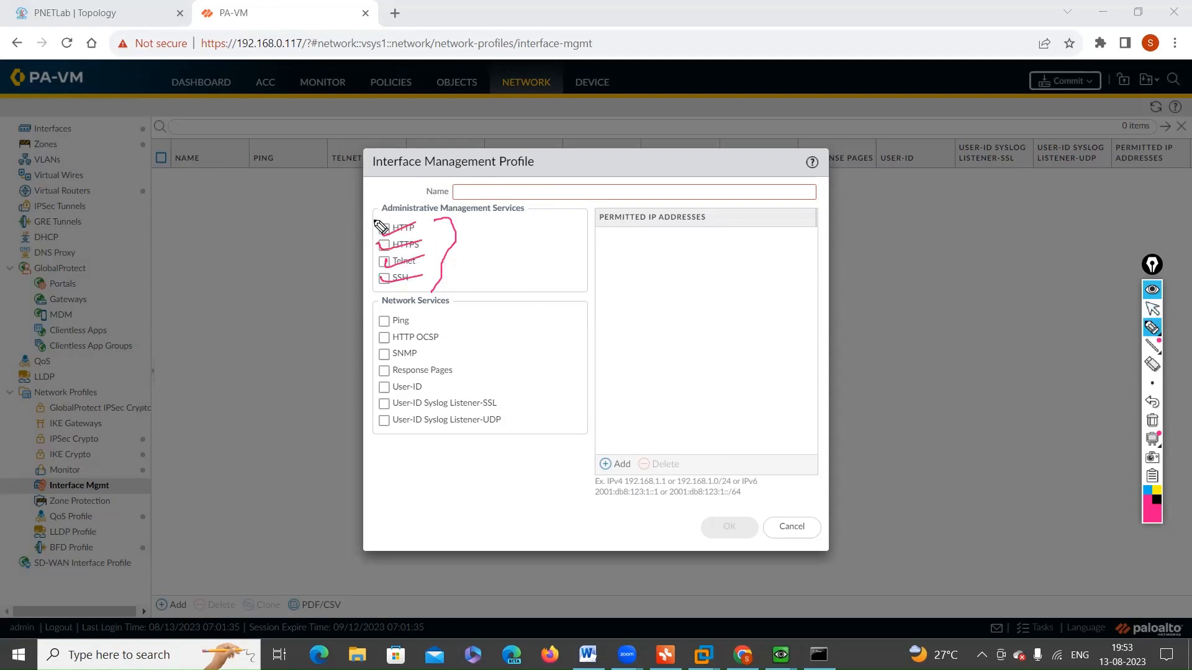
left_click_drag(375, 219, 379, 290)
left_click_drag(389, 231, 390, 232)
left_click_drag(467, 195, 489, 196)
mouse_move(385, 231)
left_mouse_down()
mouse_move(422, 222)
mouse_move(418, 262)
left_mouse_up()
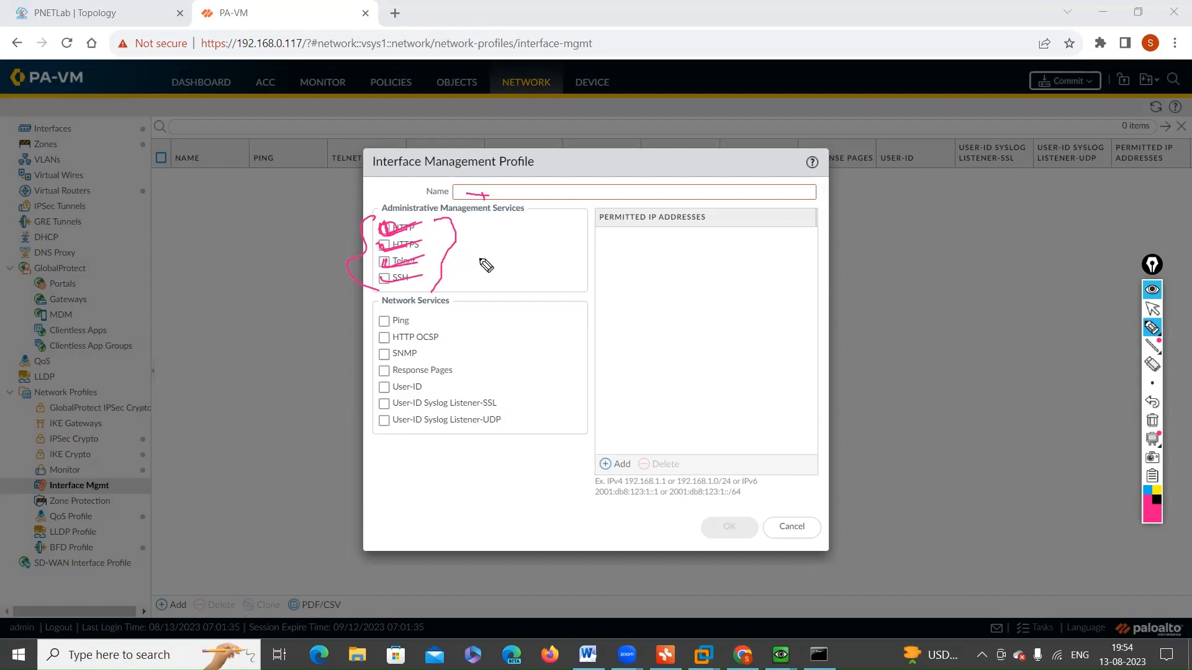
Step: Underline the Network Services heading with the pen and mark the Ping, Response Pages and User-ID options
left_click(1152, 308)
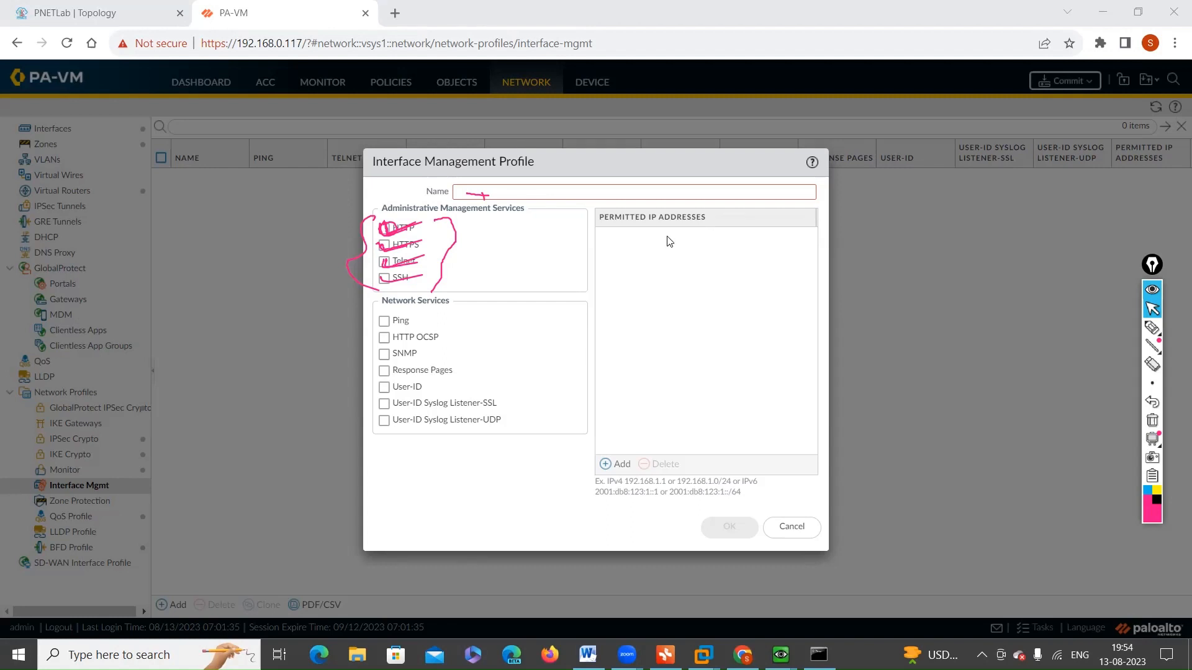
left_click(1152, 327)
left_click_drag(381, 309, 452, 311)
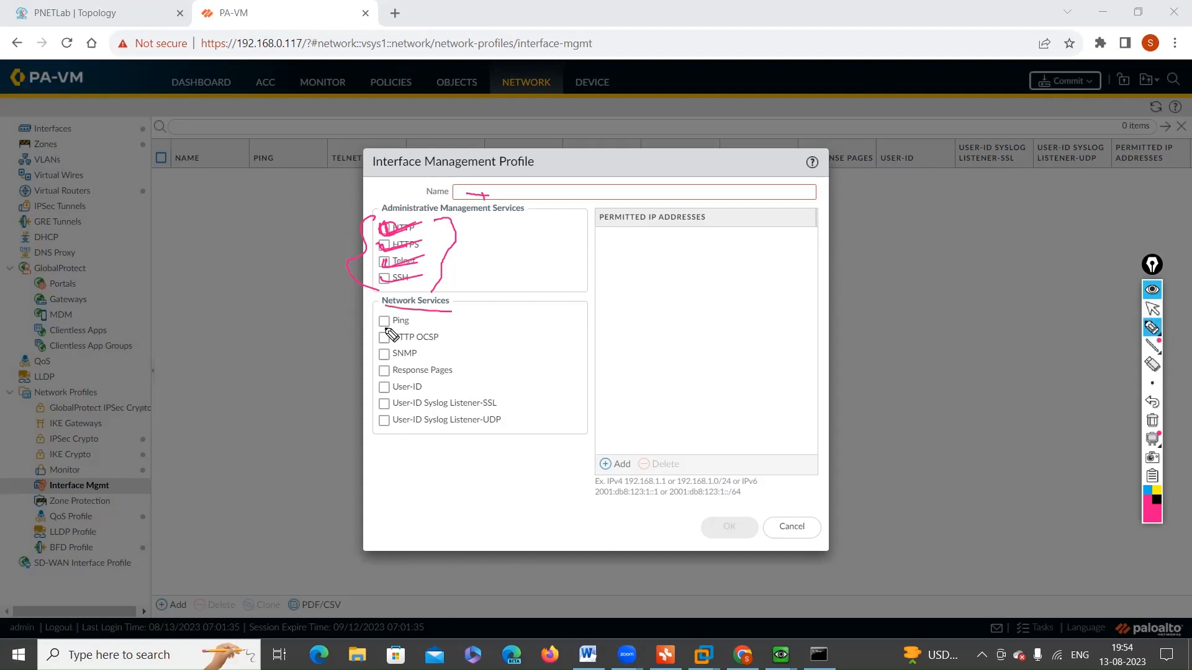
left_click_drag(383, 324, 437, 321)
mouse_move(383, 370)
left_mouse_down()
mouse_move(419, 367)
mouse_move(418, 384)
left_mouse_up()
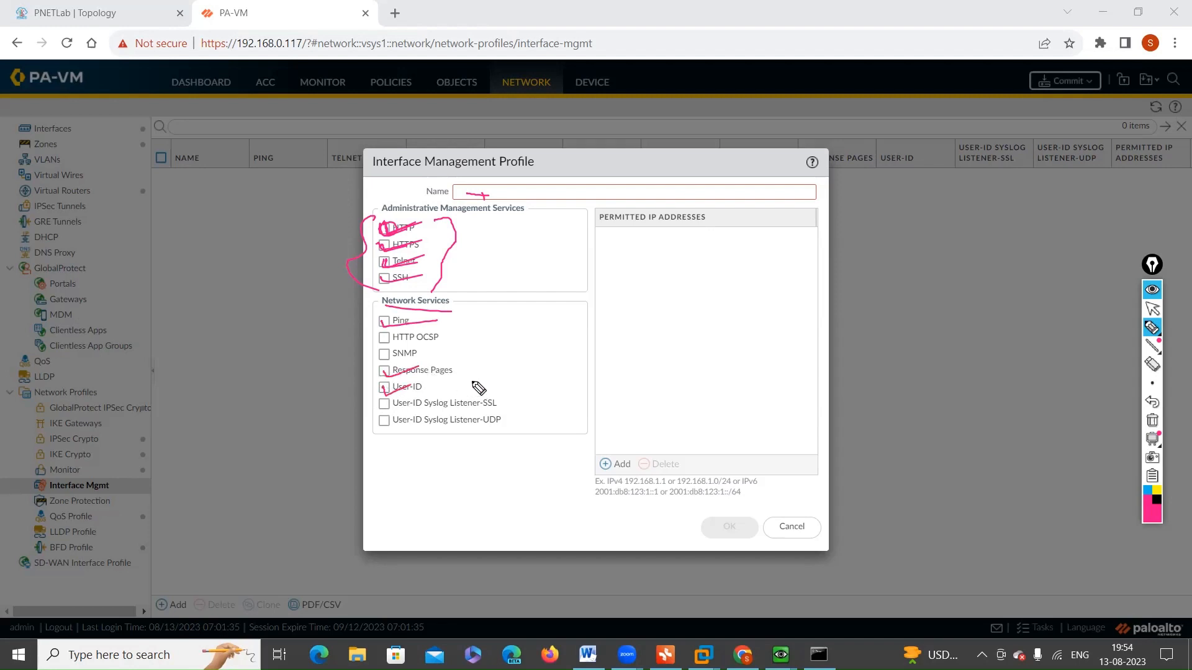
left_click_drag(463, 367, 460, 392)
Step: Handwrite the notes "user-id", "URL" and "Applicat" over the profile dialog, bracket Response Pages and User-ID, and clear all annotations
mouse_move(526, 348)
left_mouse_down()
mouse_move(601, 357)
mouse_move(613, 342)
left_mouse_up()
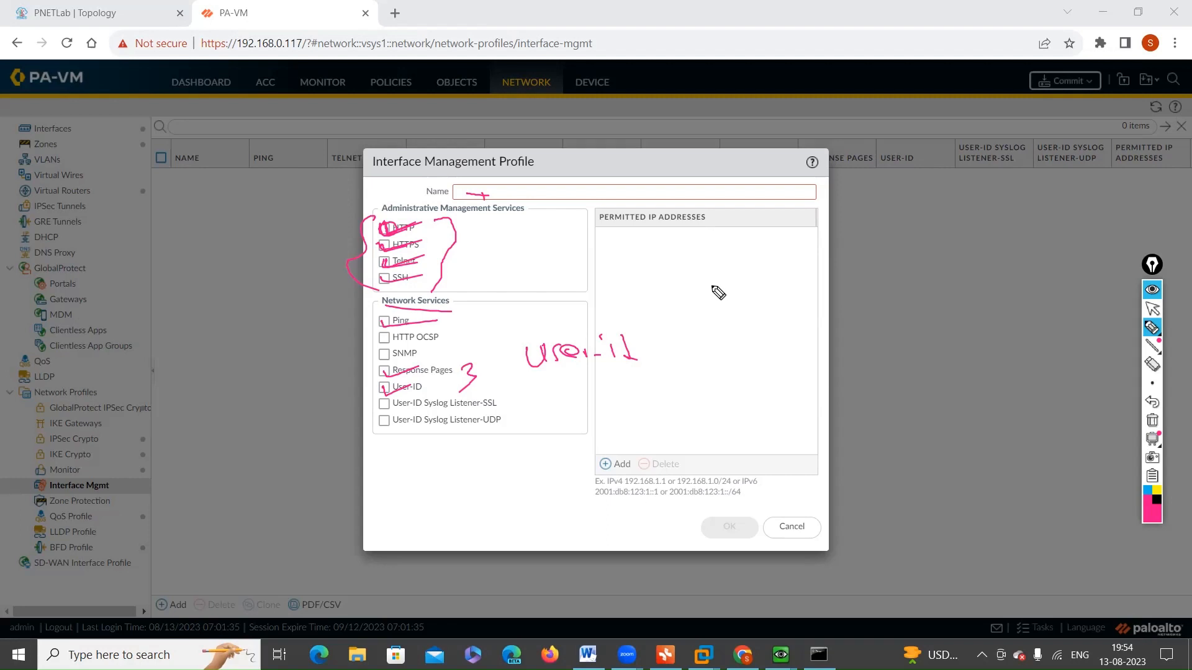
left_click_drag(712, 274, 784, 289)
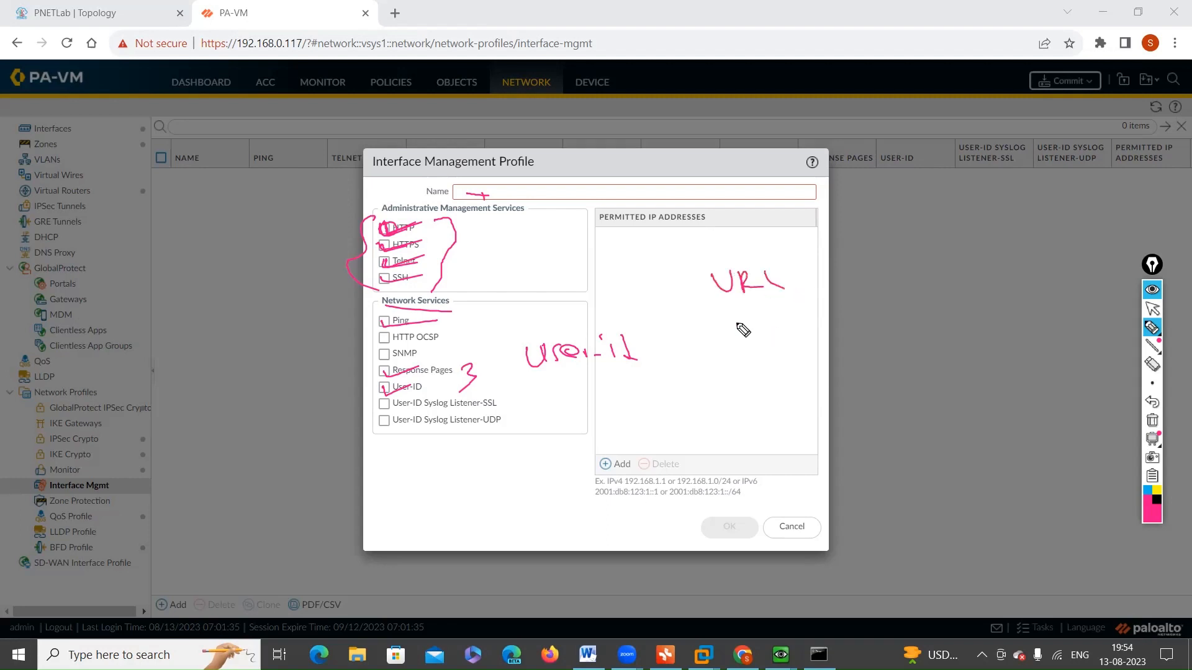
mouse_move(737, 339)
left_mouse_down()
mouse_move(753, 325)
mouse_move(813, 329)
mouse_move(826, 311)
left_mouse_up()
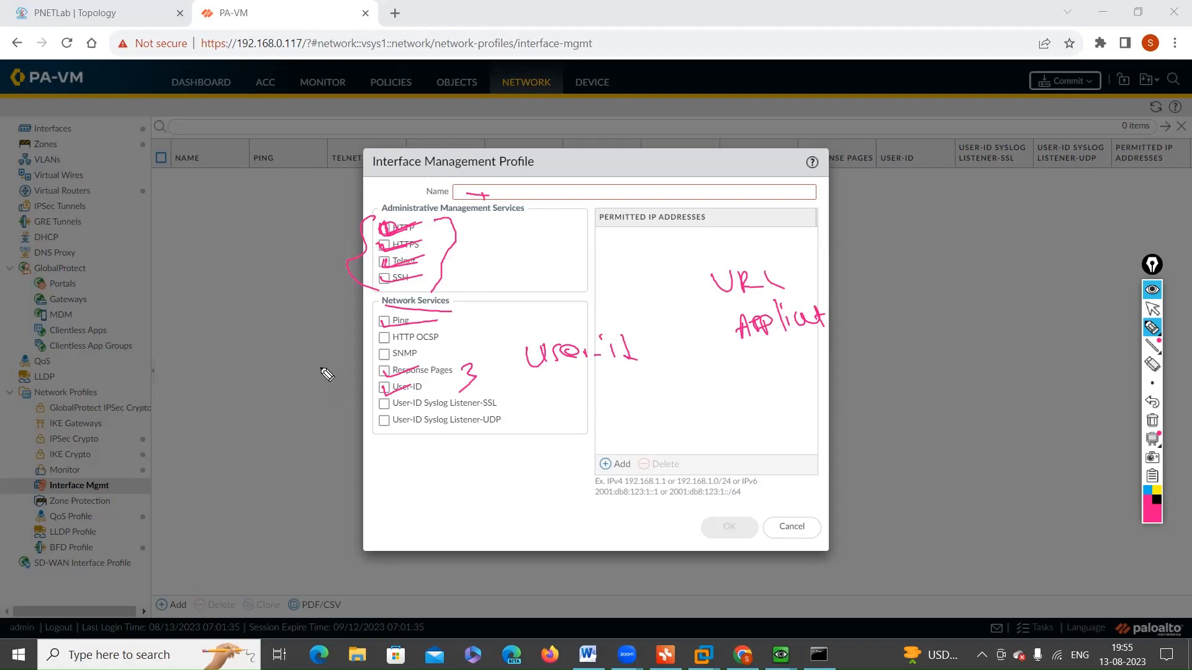
mouse_move(384, 364)
left_mouse_down()
mouse_move(363, 392)
mouse_move(369, 406)
left_mouse_up()
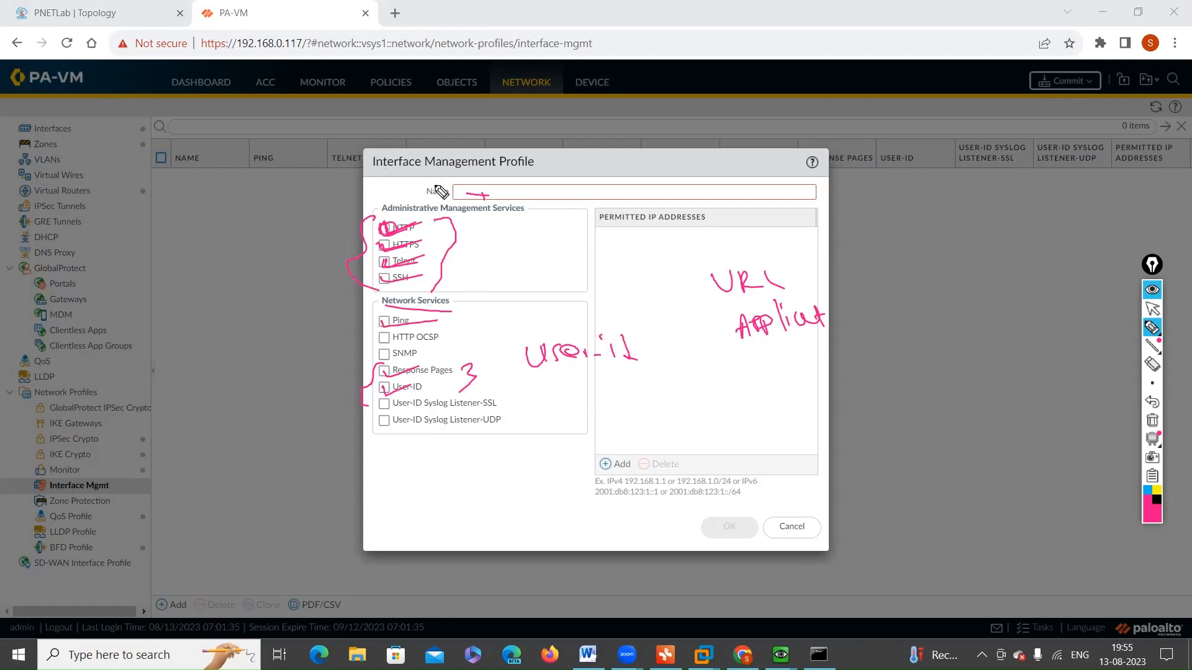
left_click_drag(482, 186, 472, 144)
mouse_move(377, 373)
left_mouse_down()
mouse_move(342, 370)
mouse_move(314, 339)
mouse_move(334, 303)
left_mouse_up()
left_click(1152, 420)
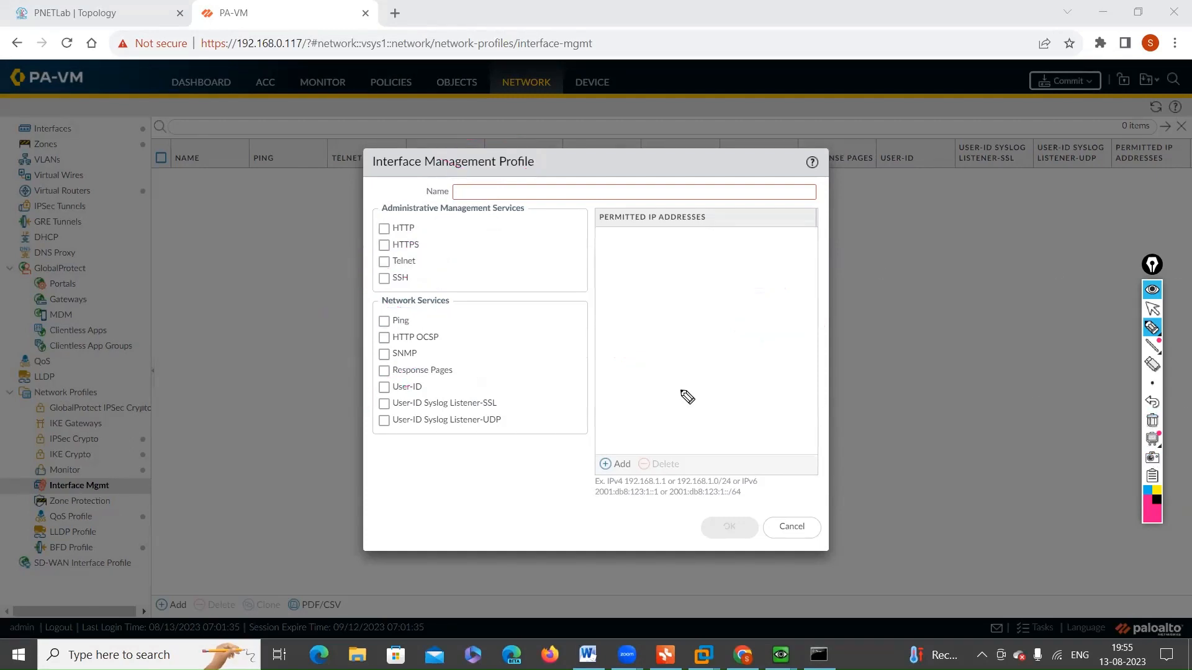
Step: Tick Ping, Response Pages and User-ID with the pen, clear the marks and return to the normal pointer
left_click_drag(389, 370, 451, 356)
left_click_drag(393, 389, 413, 396)
left_click_drag(384, 321, 466, 297)
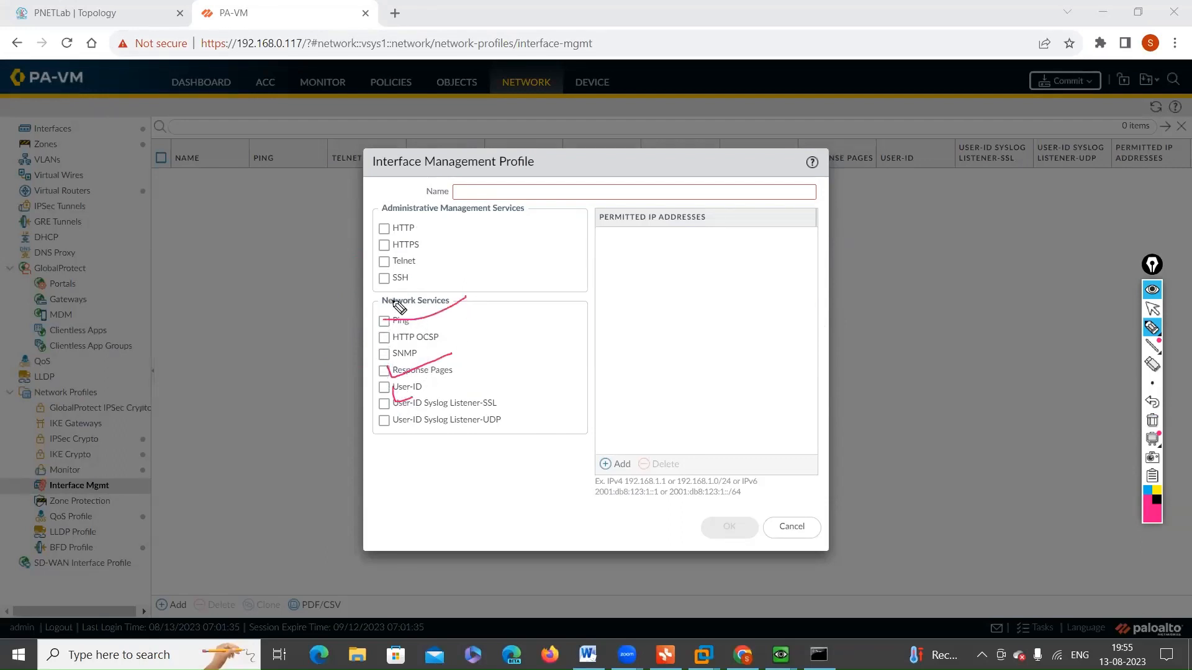
left_click(1152, 308)
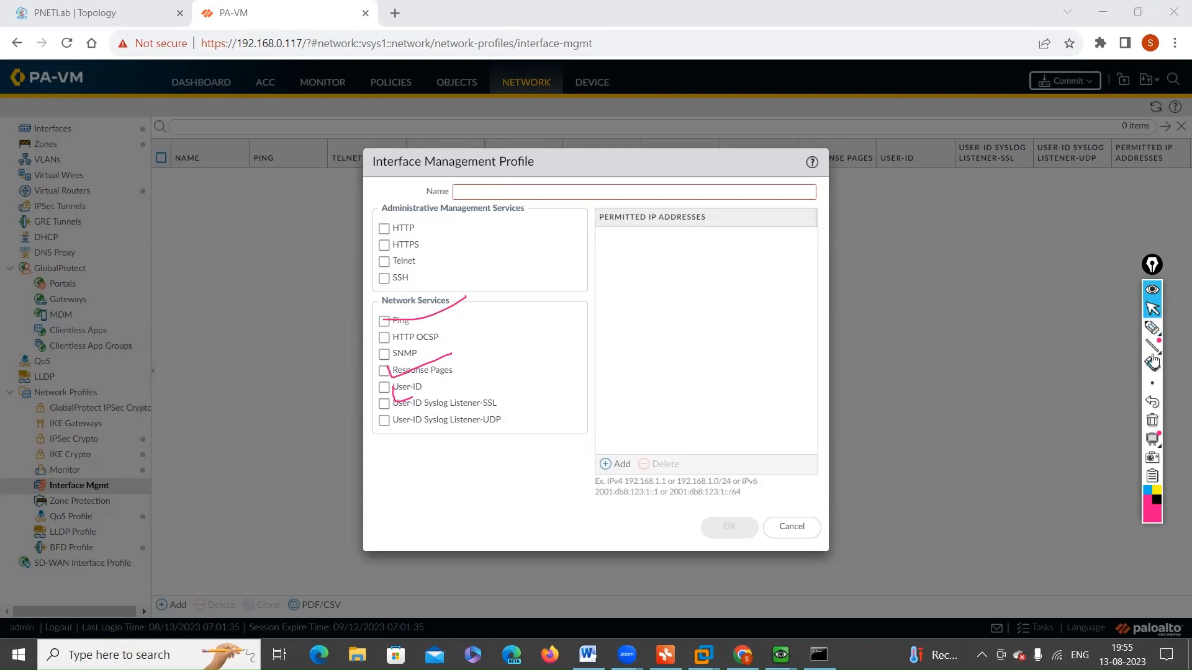
left_click(1152, 327)
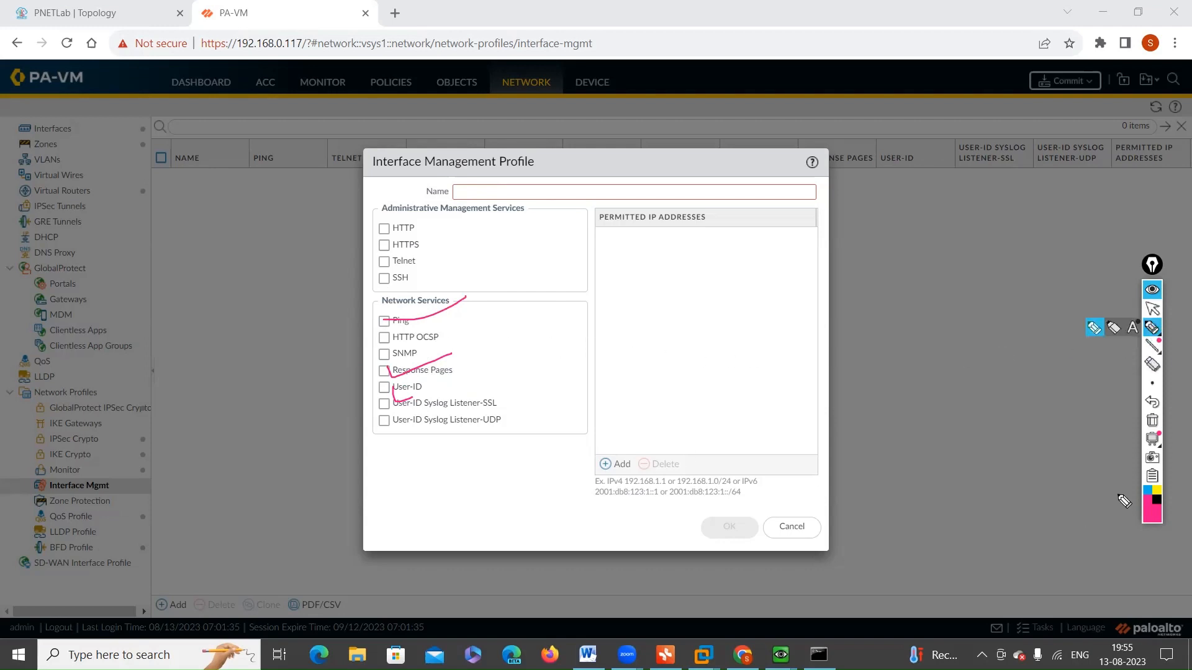
left_click(1152, 421)
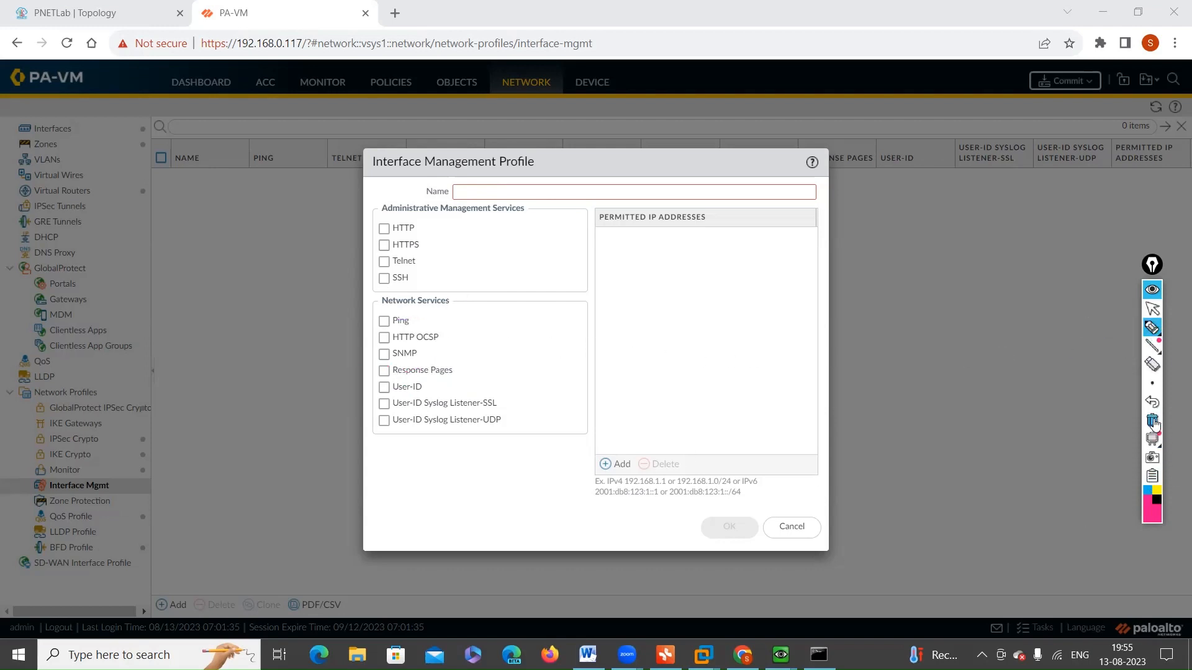
left_click(1151, 310)
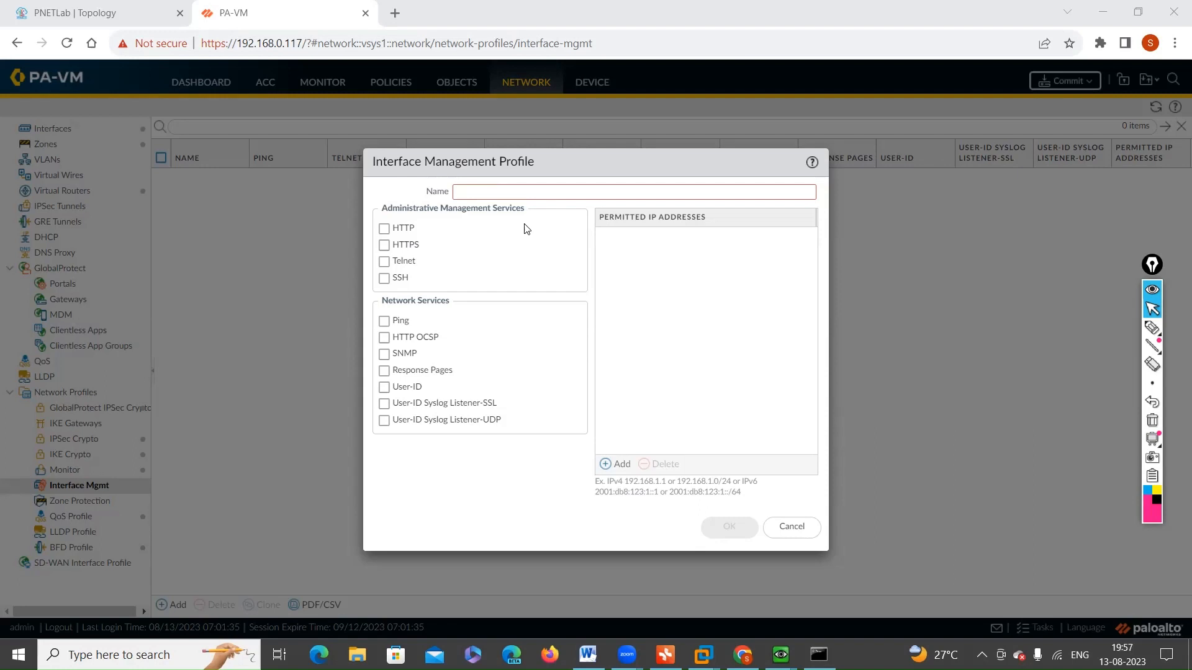
Step: Enable the Ping service in the management profile and name it "mgmt-profille for ping"
left_click(384, 322)
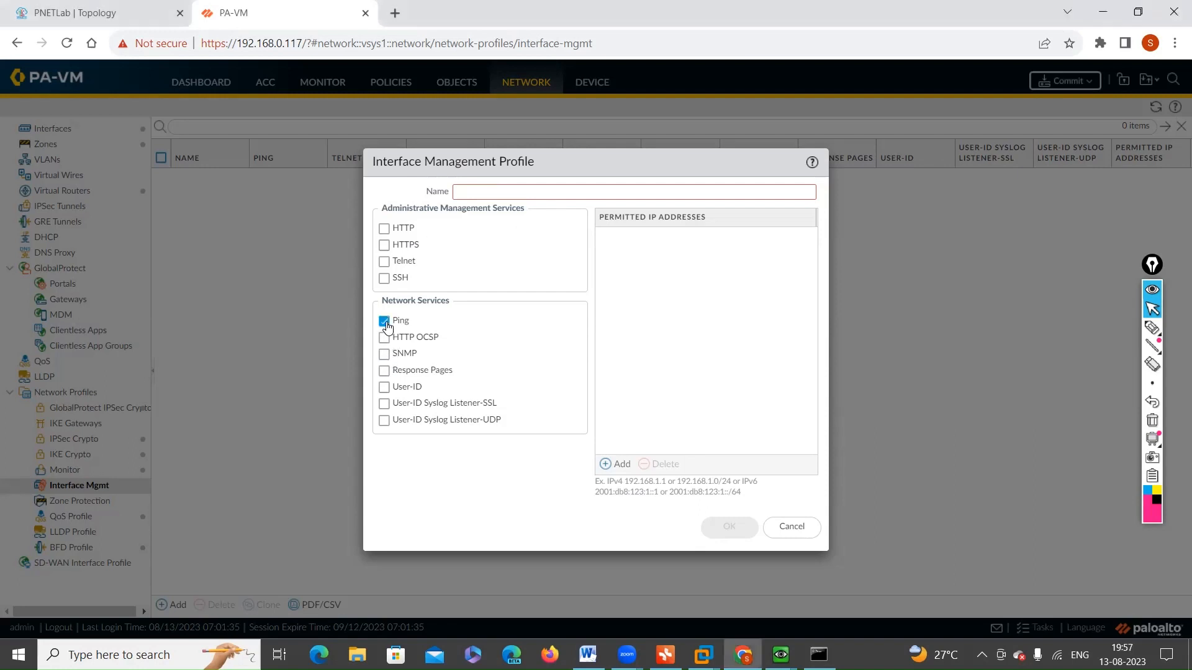
left_click(494, 193)
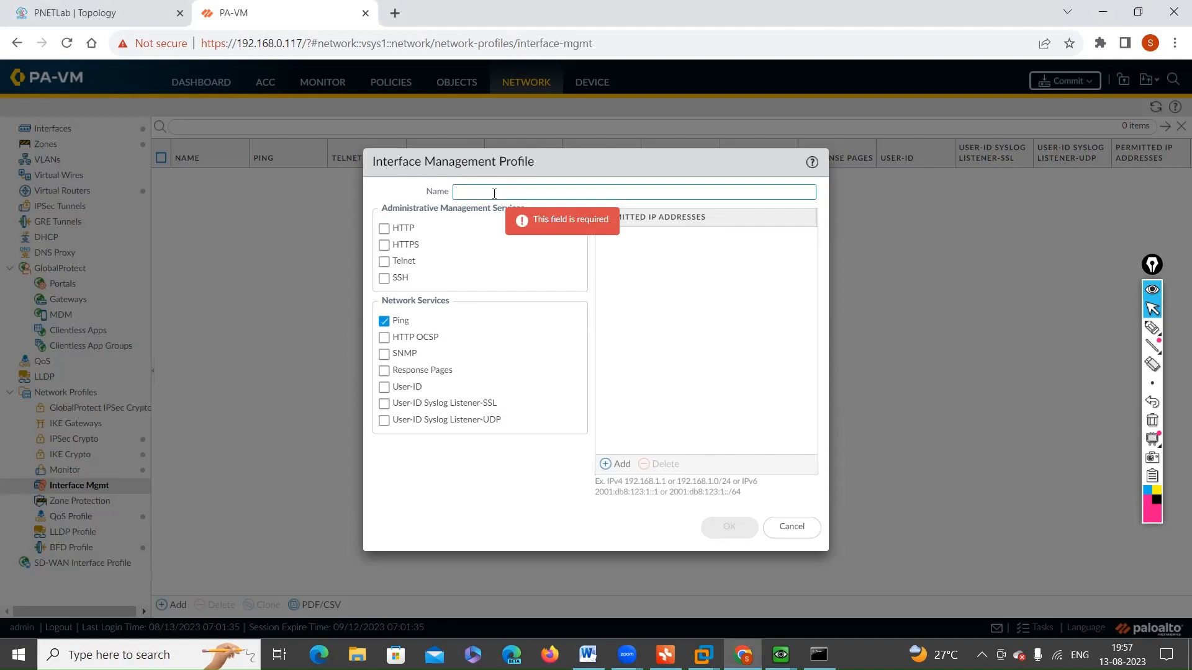
type("mgmt")
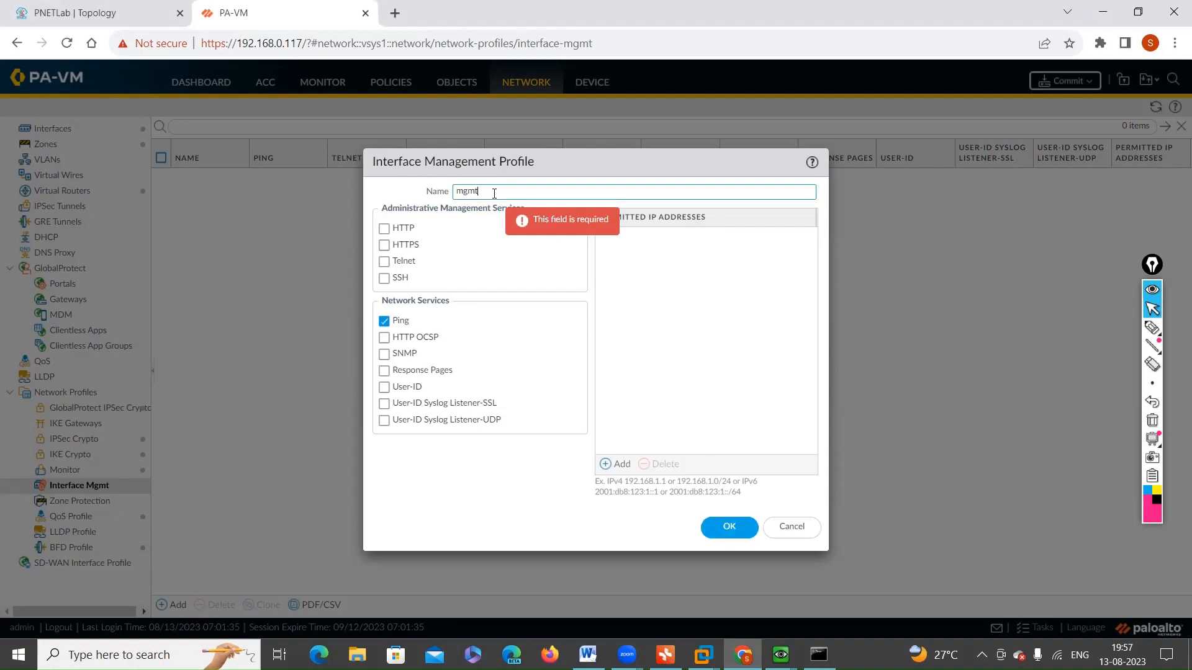
type("-profi")
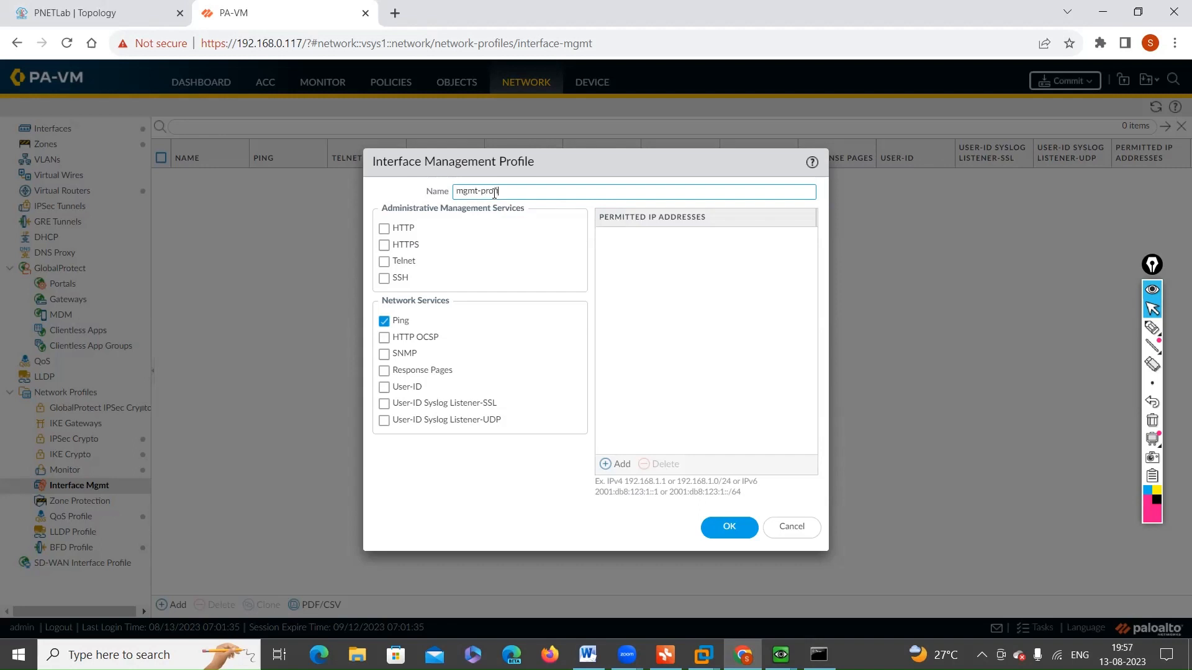
type("le")
type("le ")
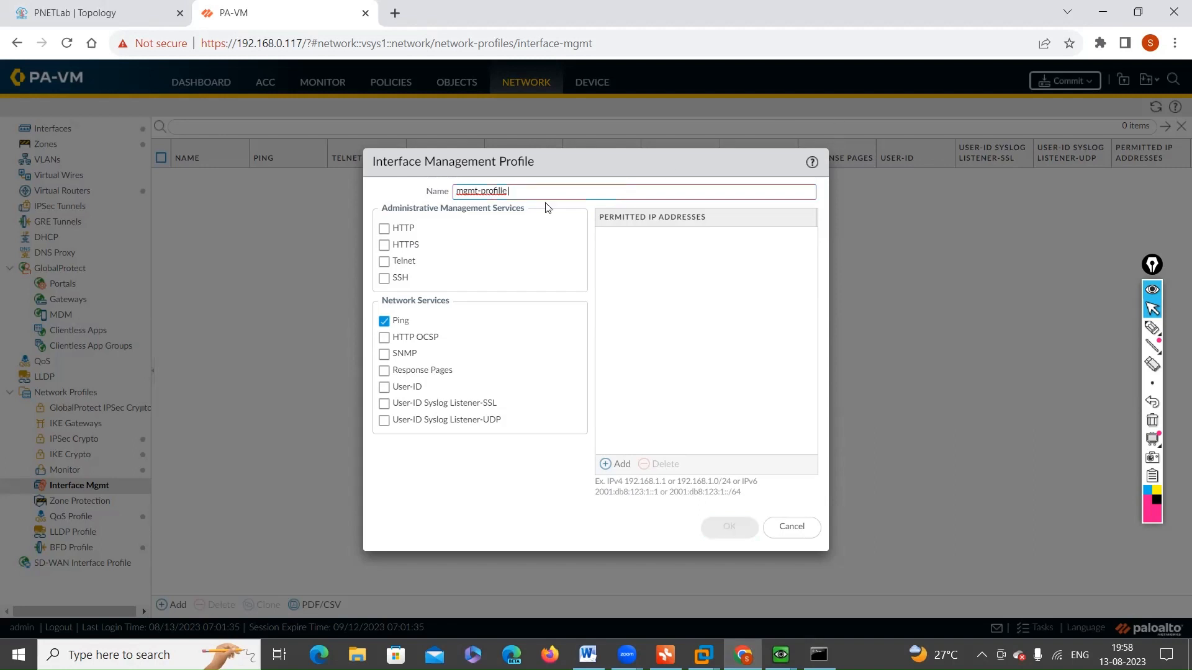
type("for ping")
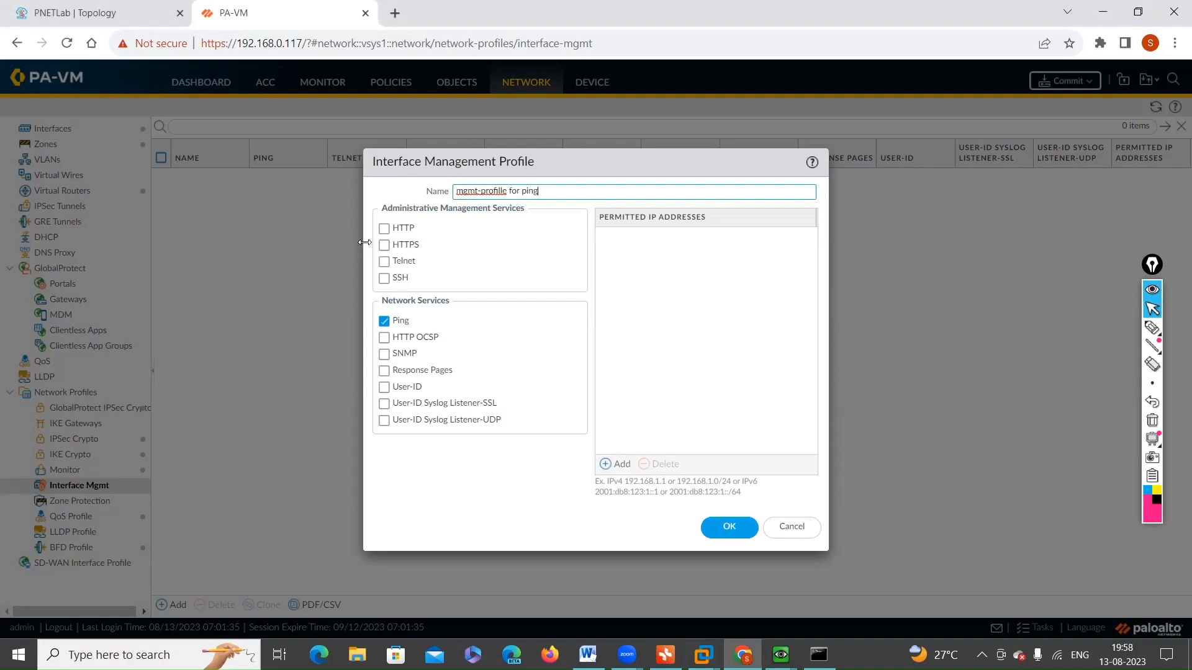
Step: Switch the profile's HTTPS service on and off again, and save the management profile
left_click(384, 246)
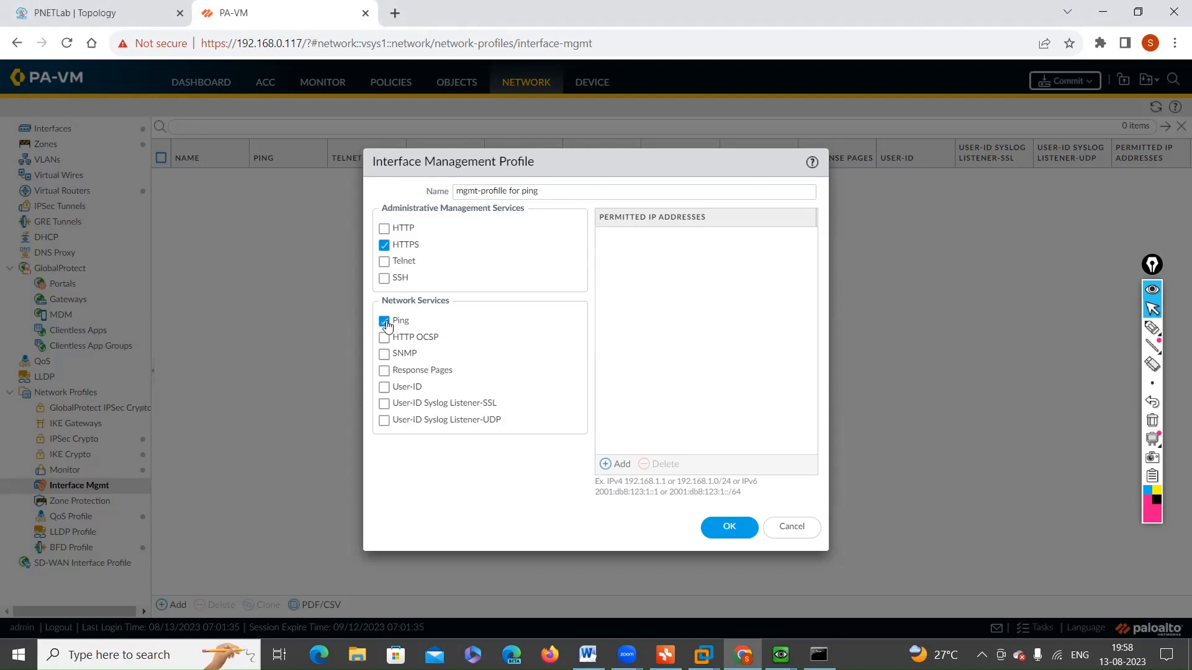
left_click(384, 246)
left_click(722, 530)
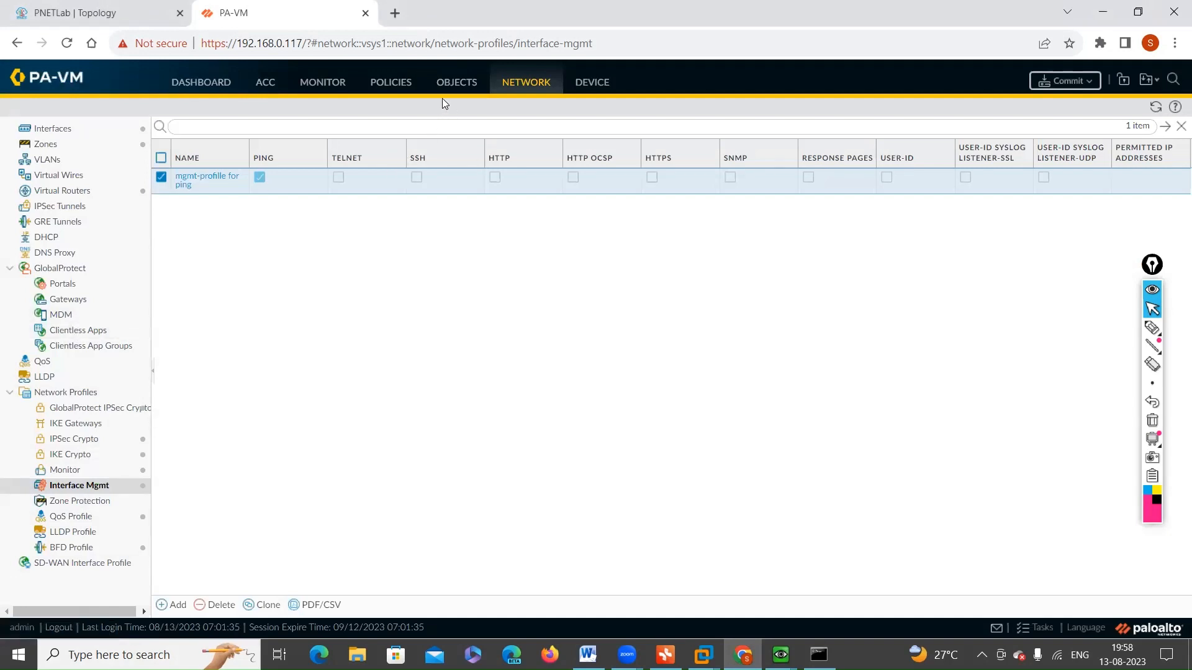
Step: Assign the management profile "mgmt-profille for ping" to interface ethernet1/1 and save the interface
left_click(44, 128)
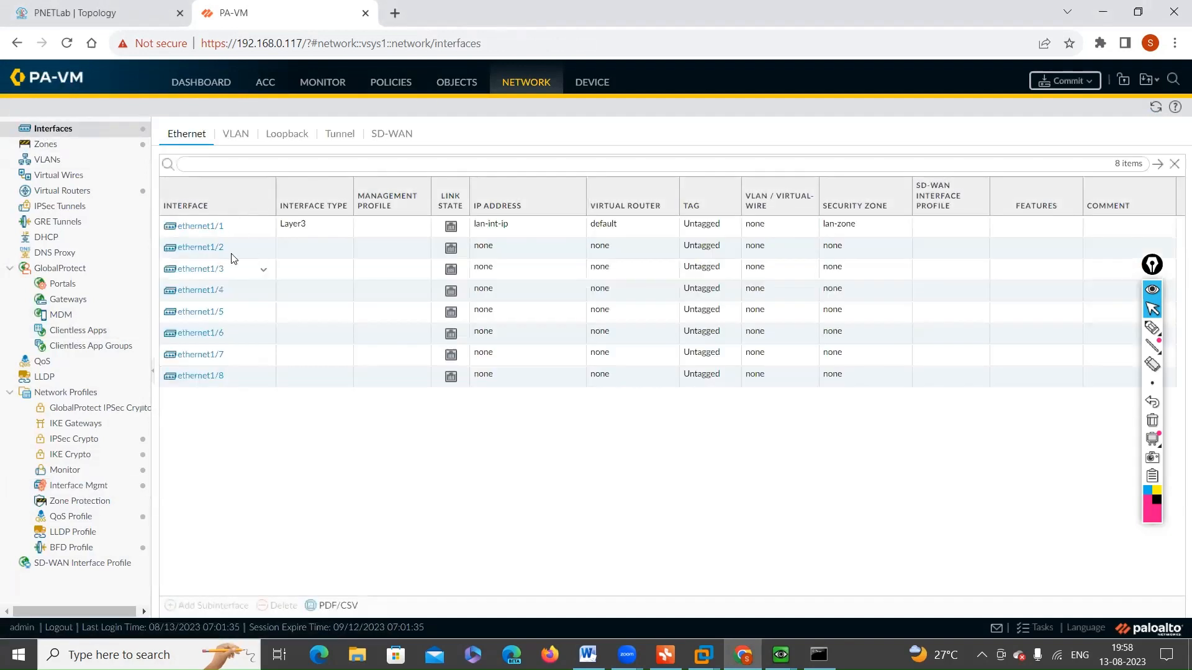
left_click(199, 227)
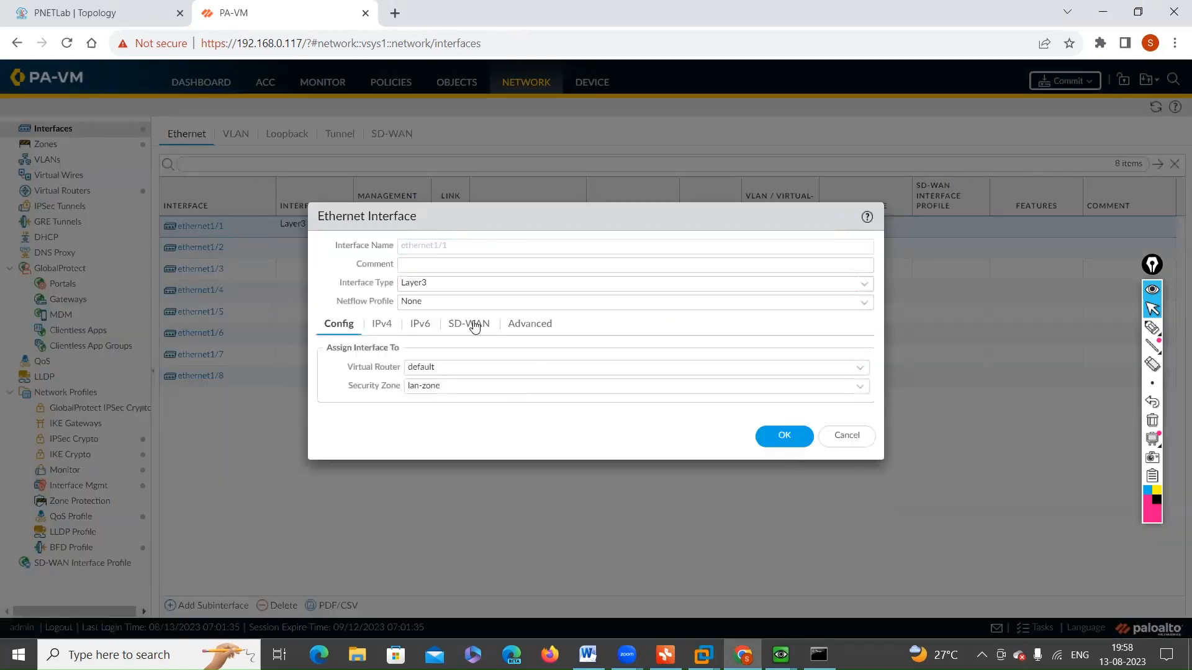
left_click(528, 326)
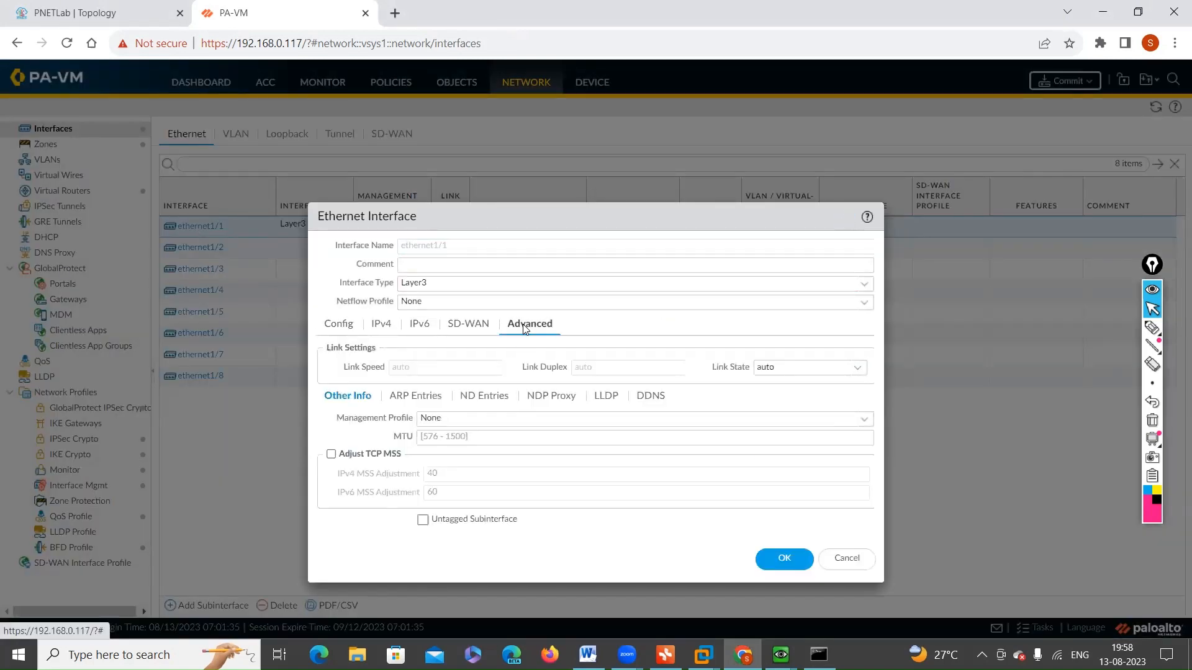
left_click(864, 420)
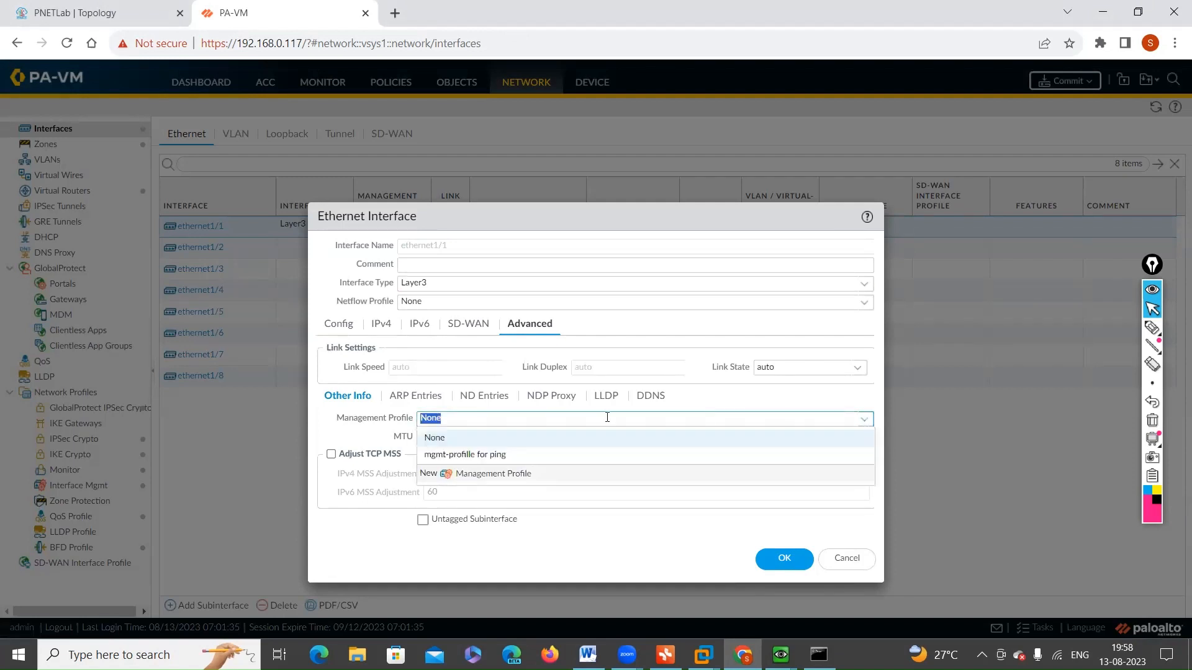
left_click(470, 463)
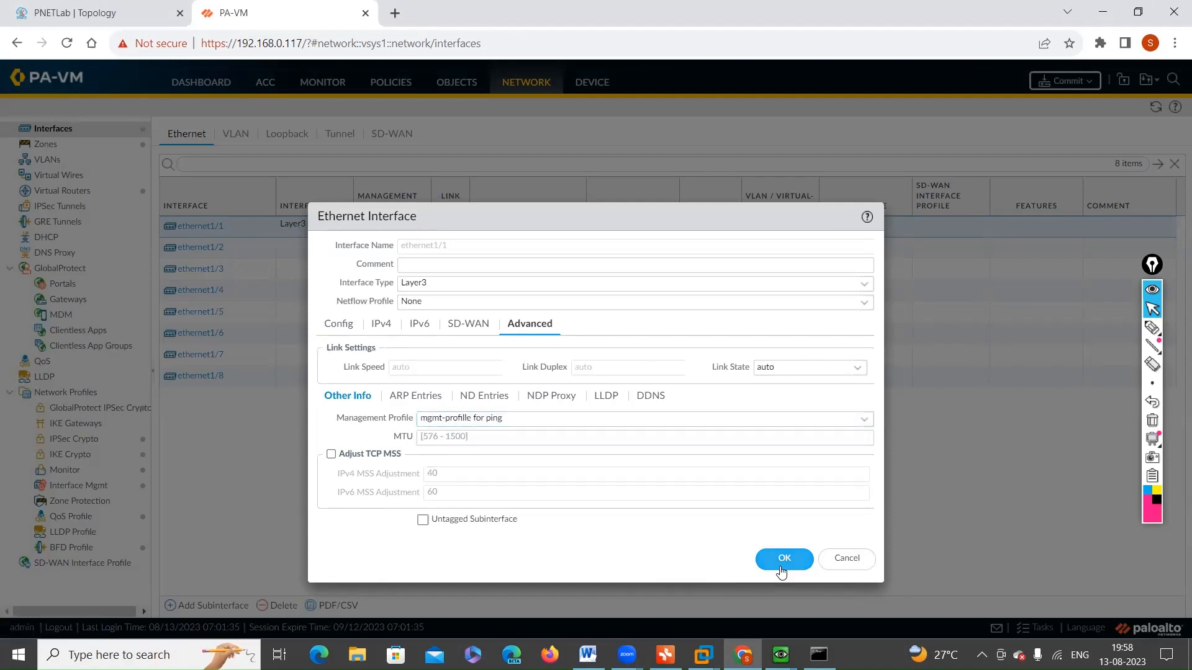
left_click(781, 561)
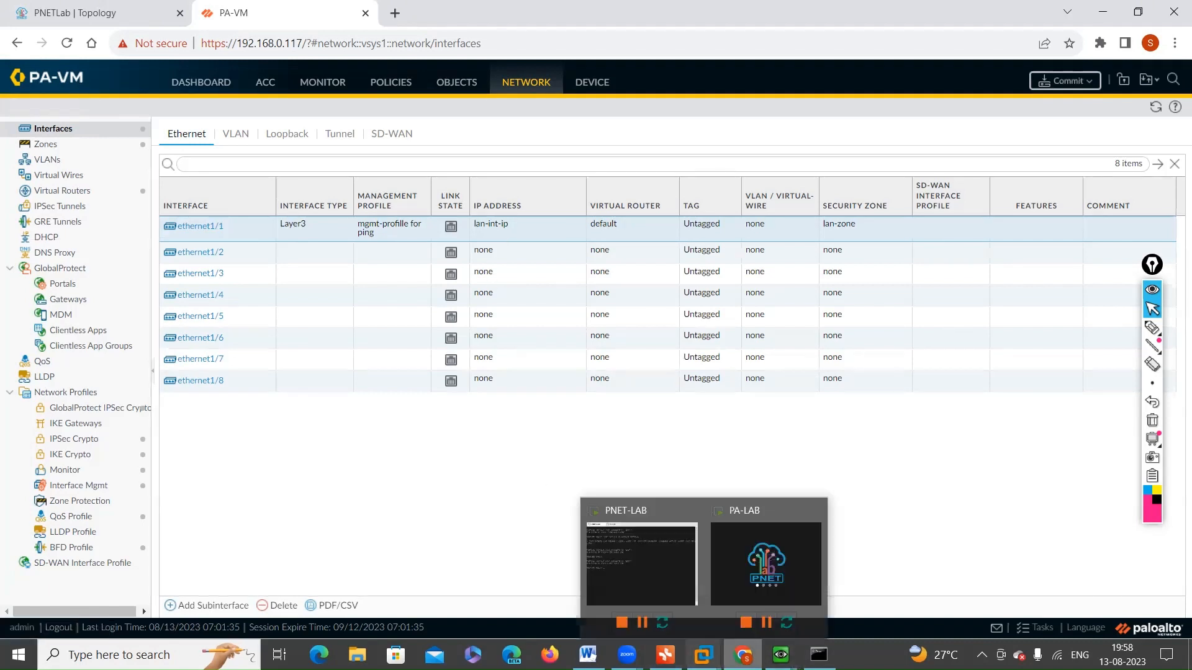
Step: Switch to the Win1 virtual machine and start a continuous ping to 172.16.1.10 from its Command Prompt
left_click(781, 655)
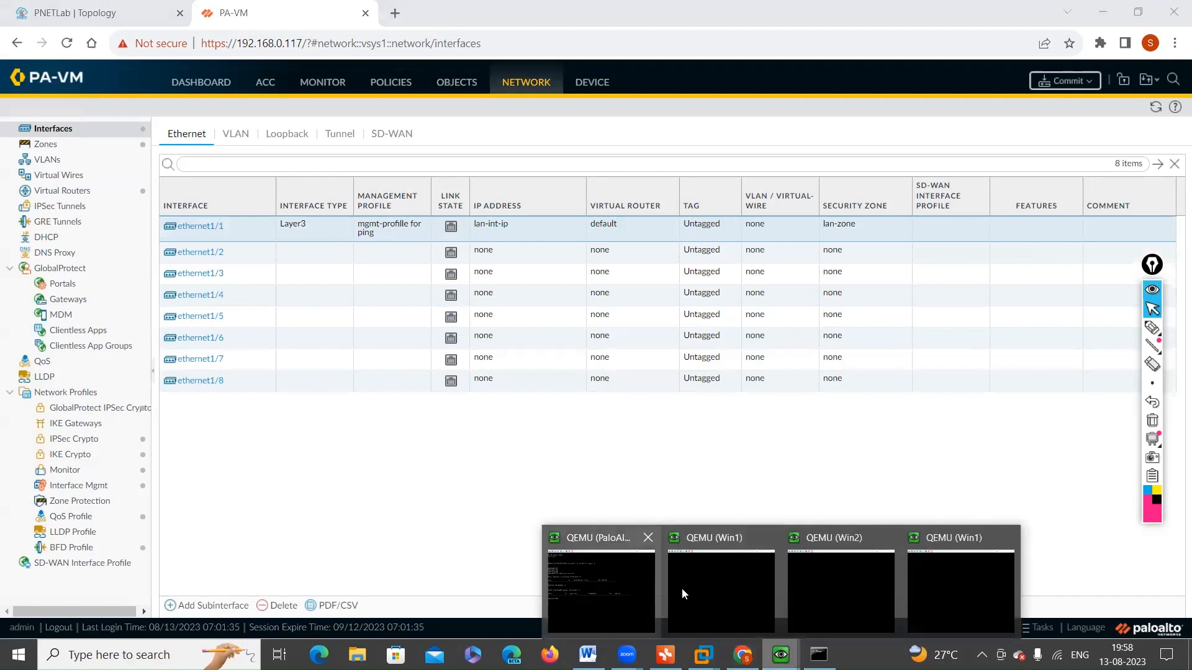
left_click(741, 587)
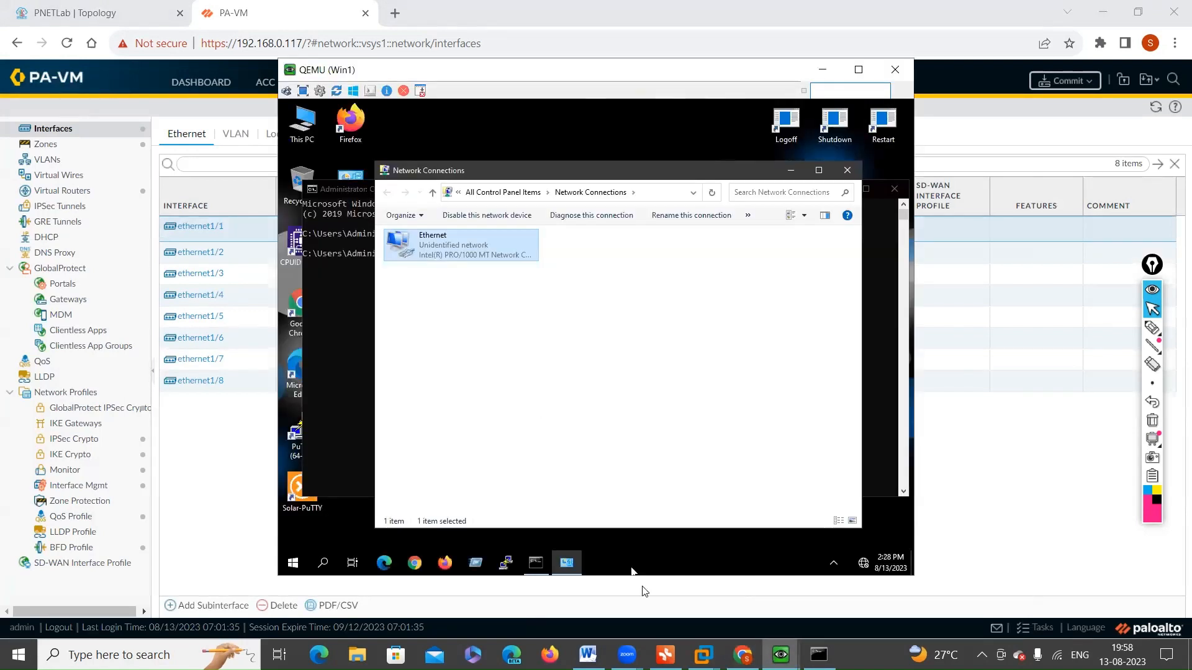
left_click(538, 565)
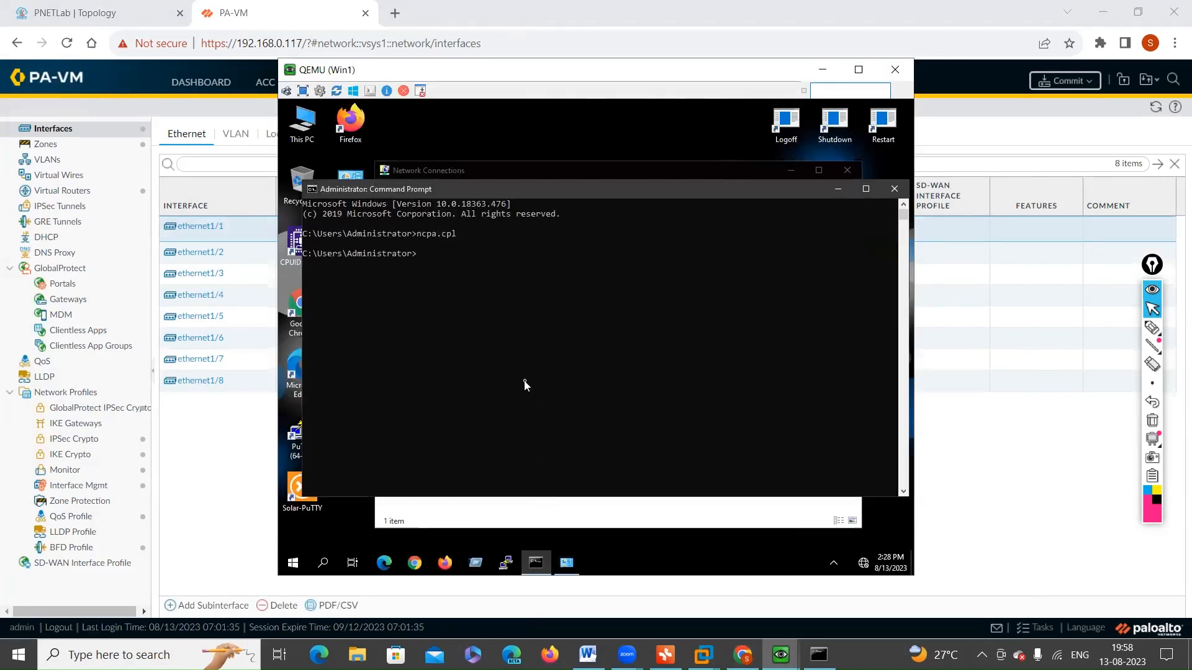
type("ping")
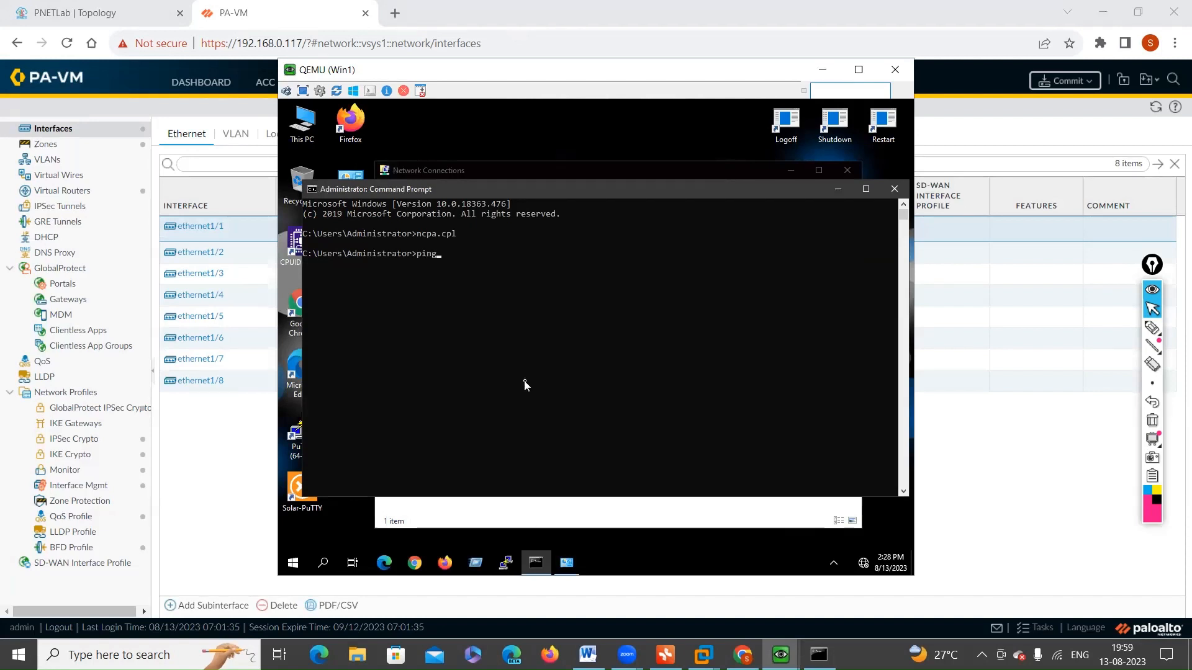
type(" 172.16.1.10 -t")
key("Return")
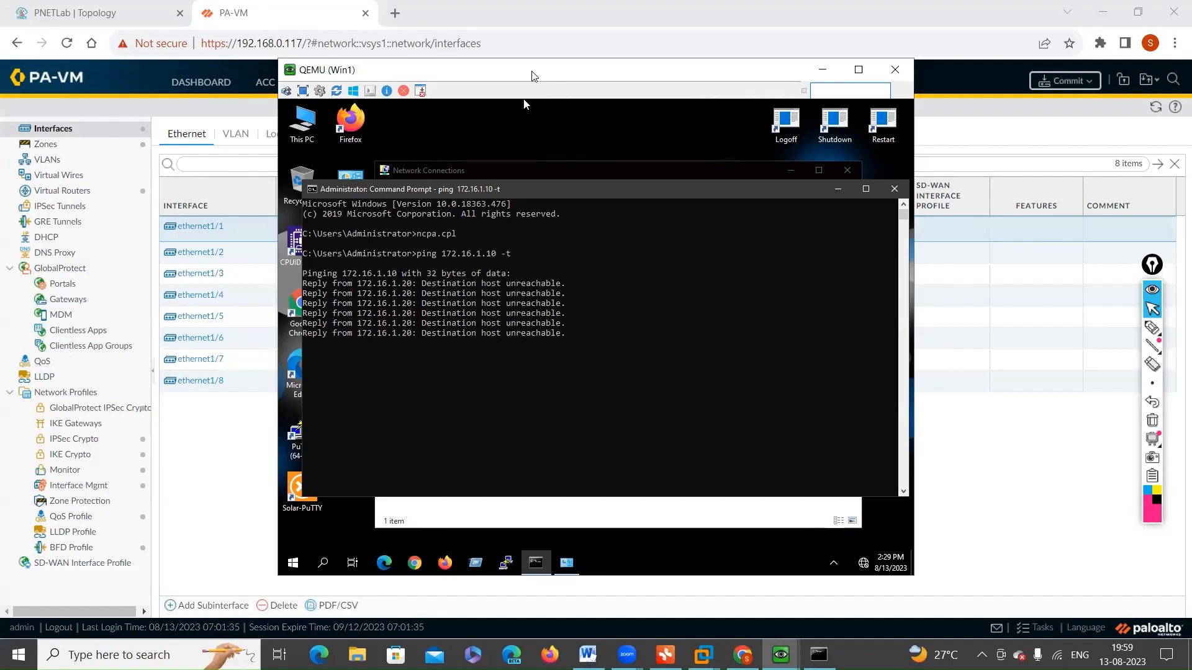
Step: Return to the firewall's web interface and commit all changes
left_click(971, 429)
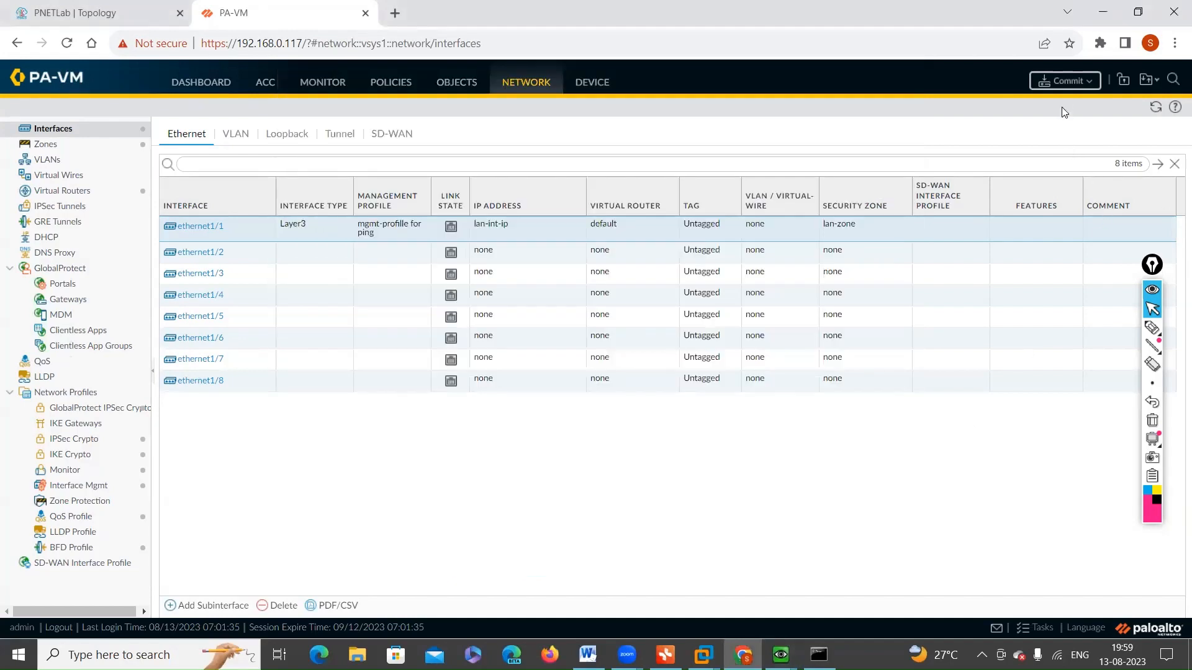
left_click(1062, 90)
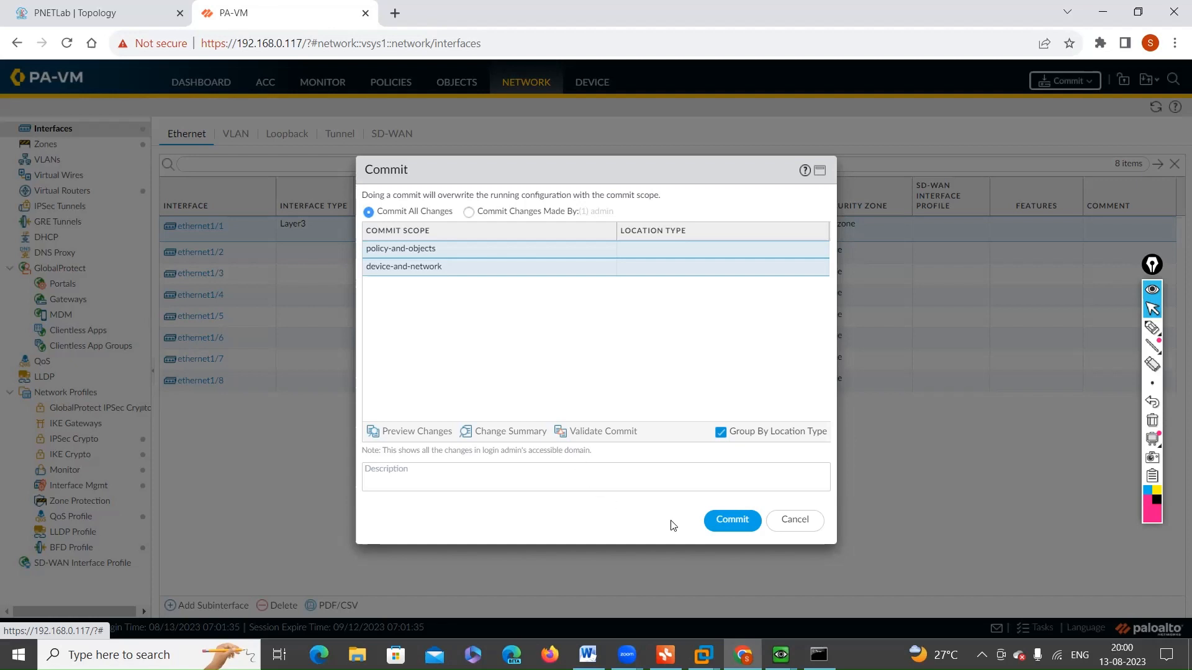
left_click(734, 520)
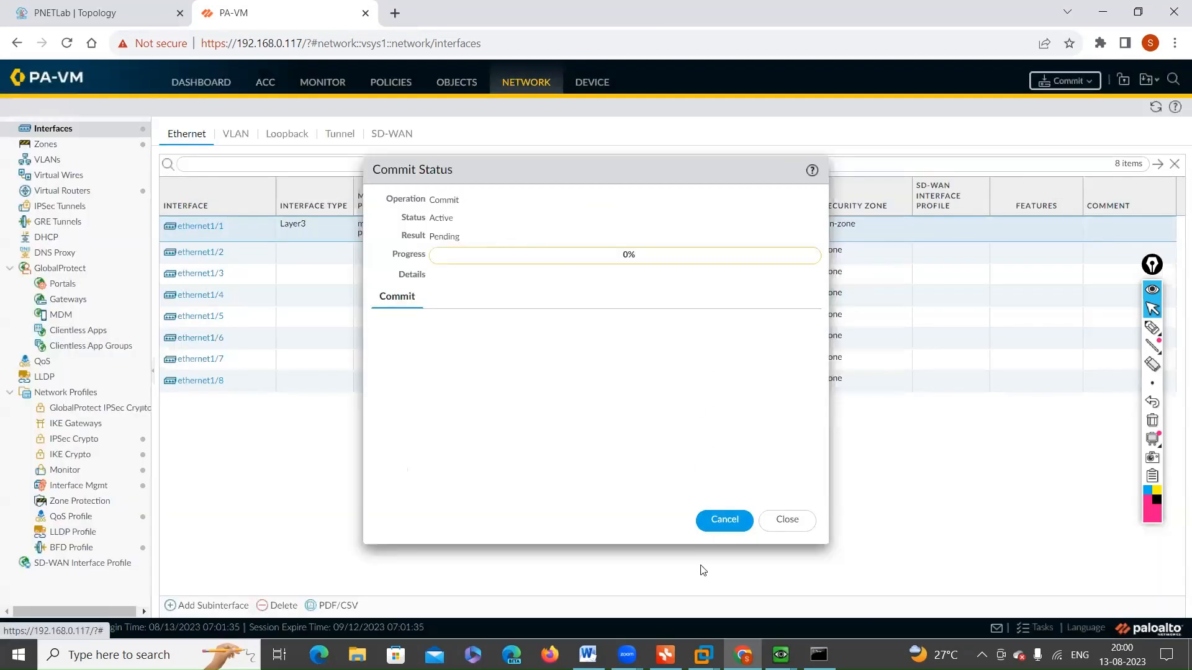
Step: Place the Win1 window beside the commit status to watch the ping, and close the status dialog
mouse_move(781, 655)
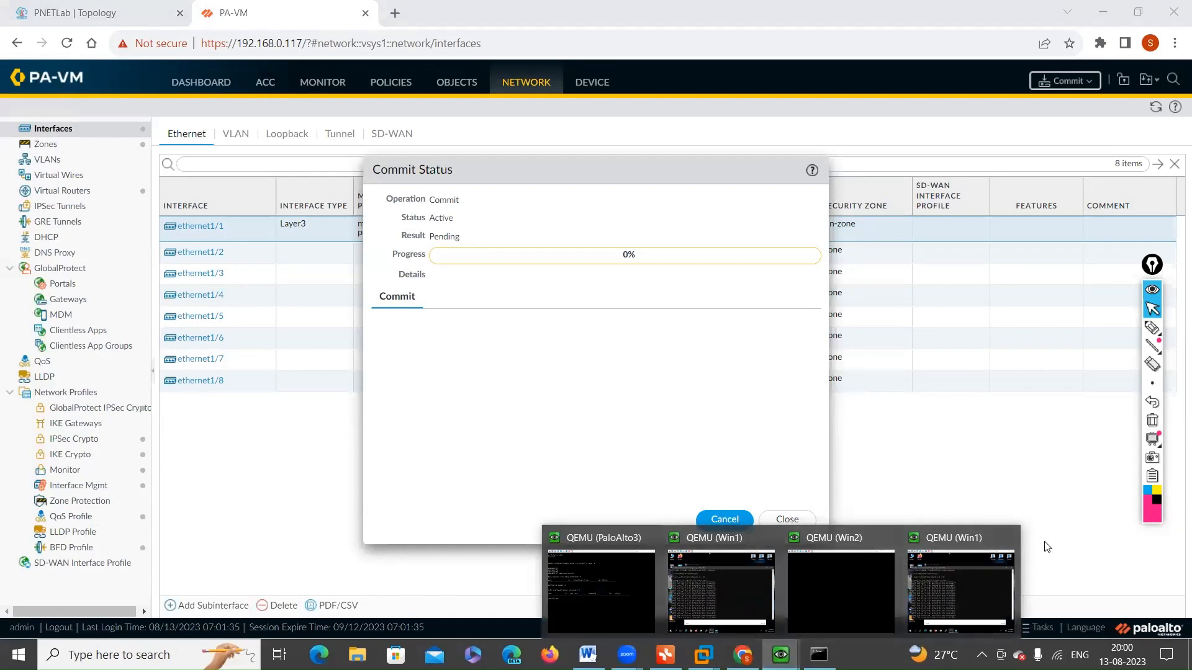
left_click(1007, 537)
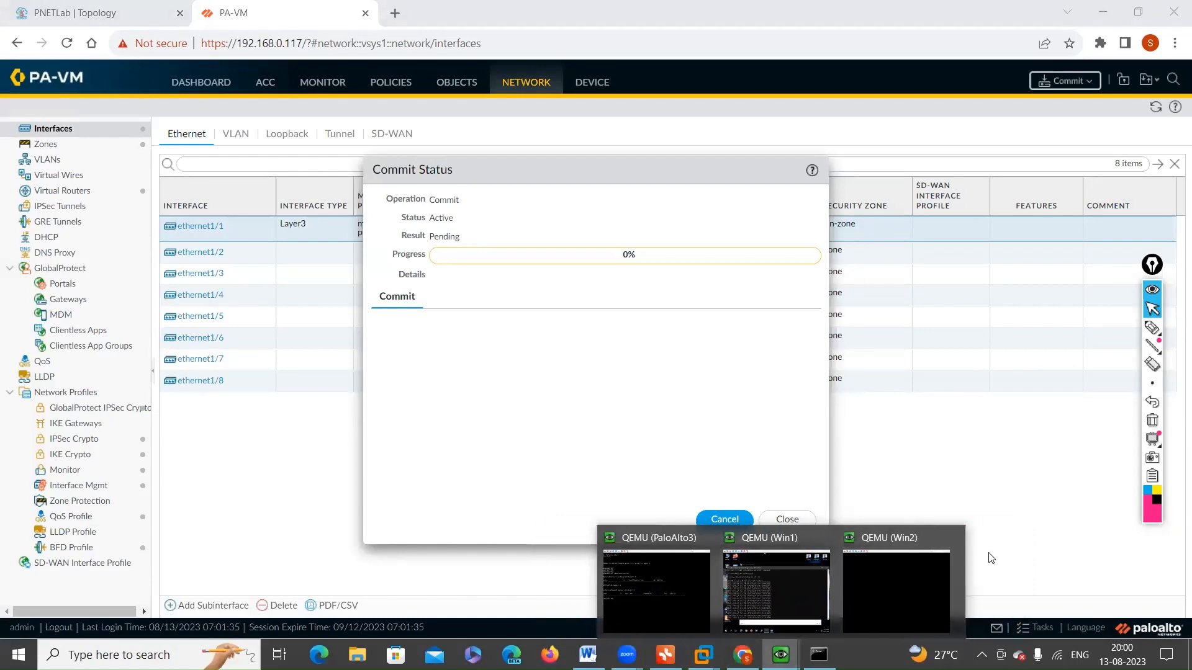
left_click(765, 594)
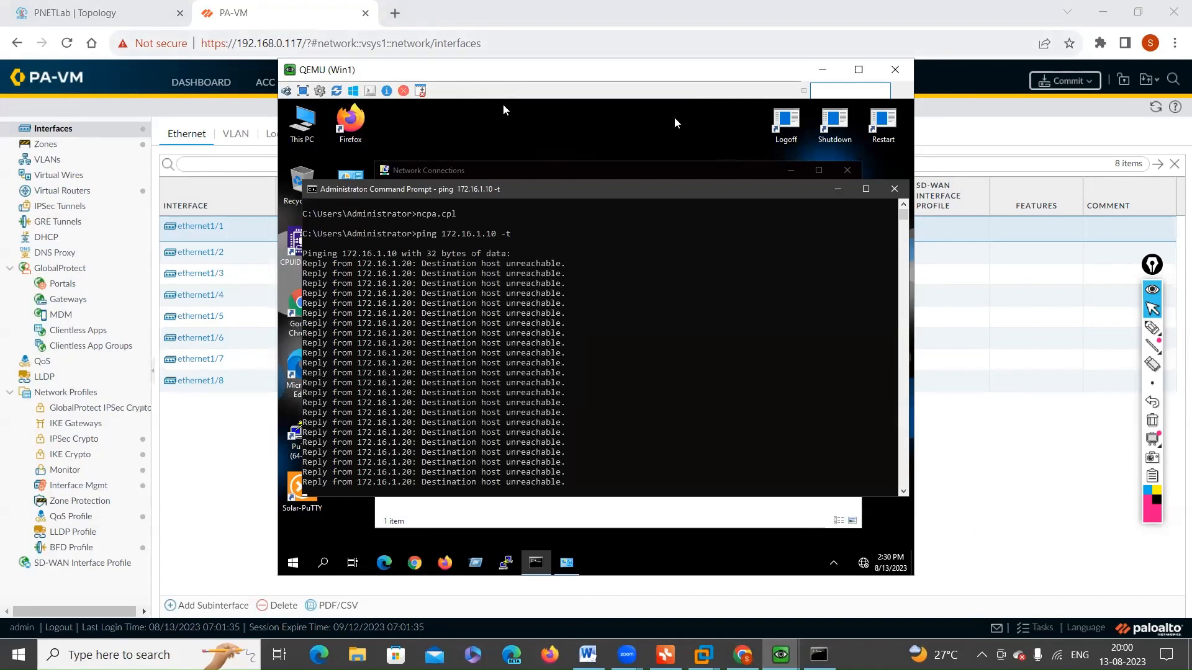
left_click_drag(476, 71, 887, 32)
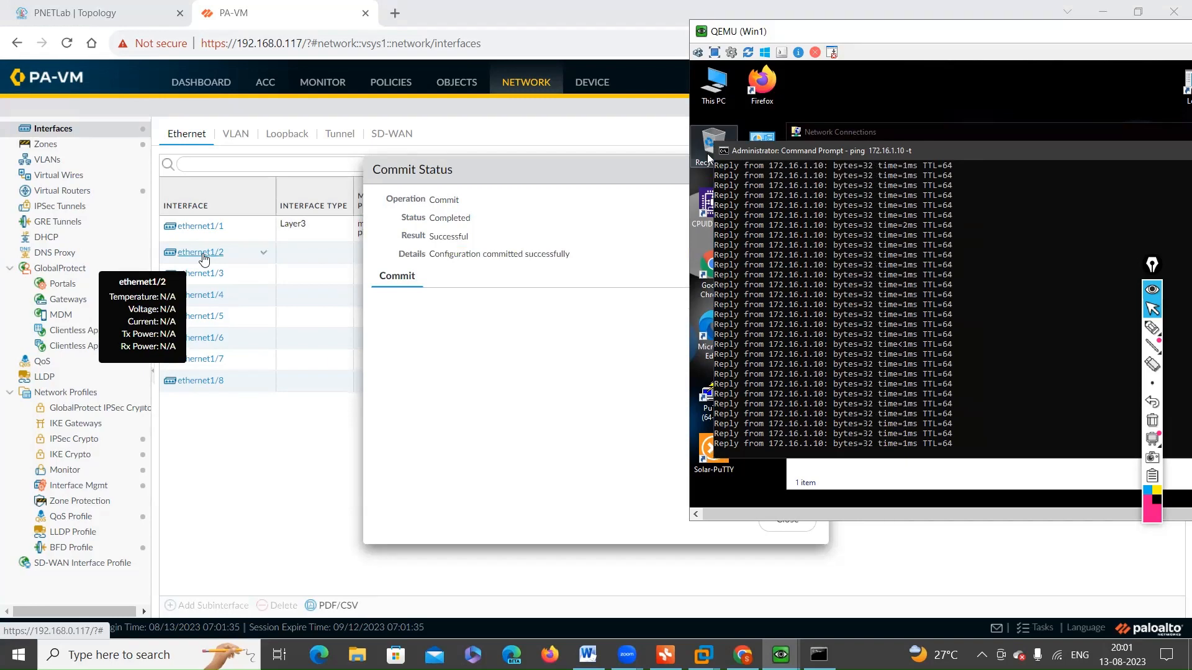
left_click(535, 181)
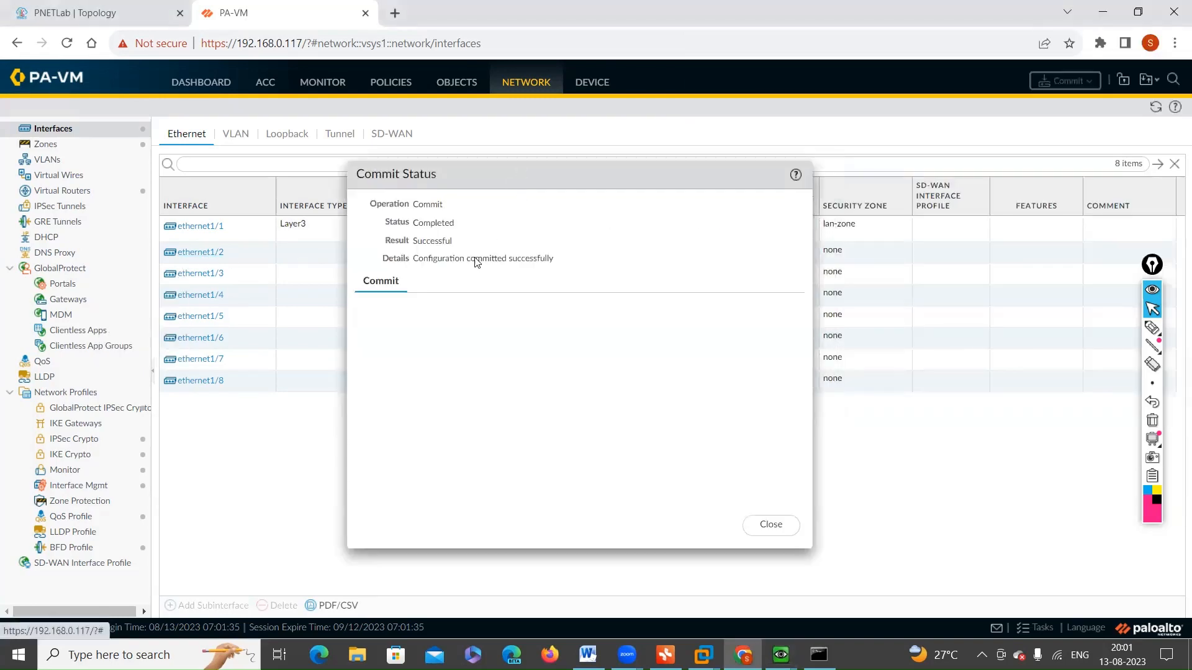
left_click(768, 535)
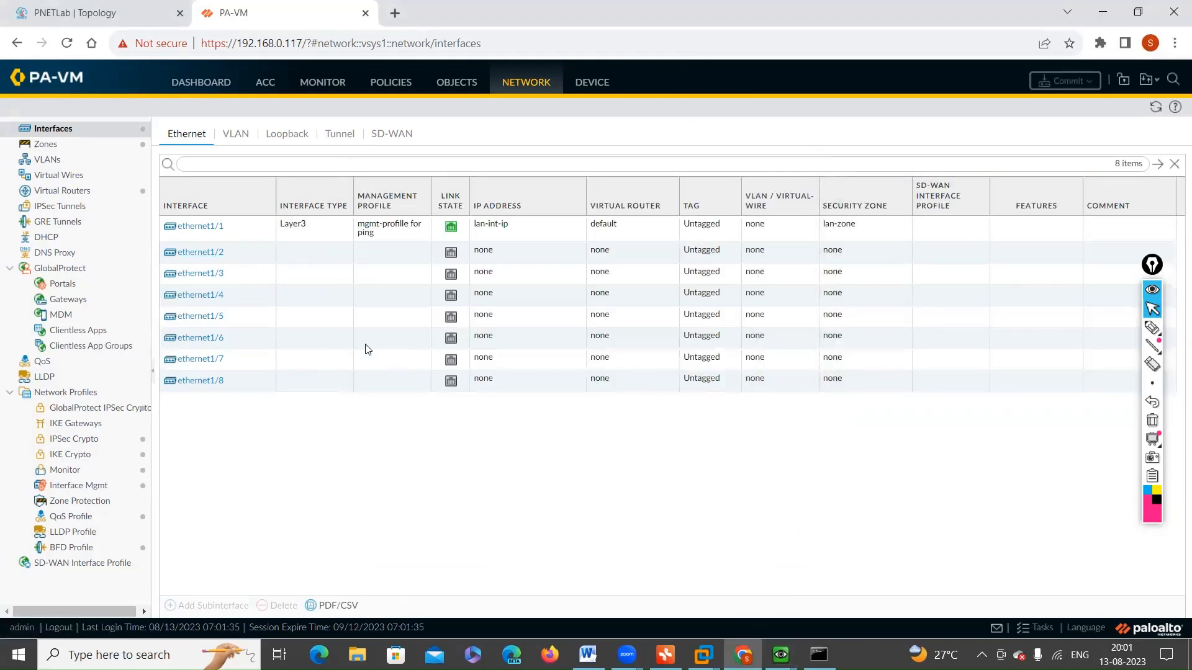
Step: Set interface ethernet1/2 to type Layer3 and assign it to the default virtual router
left_click(200, 252)
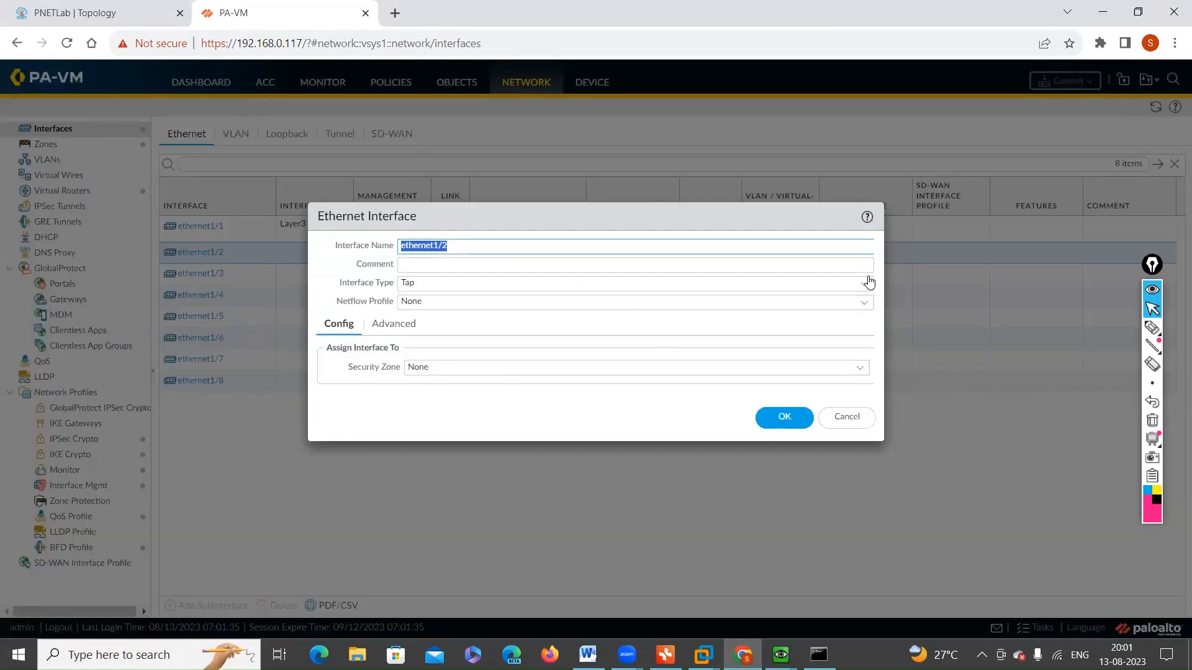
left_click(860, 286)
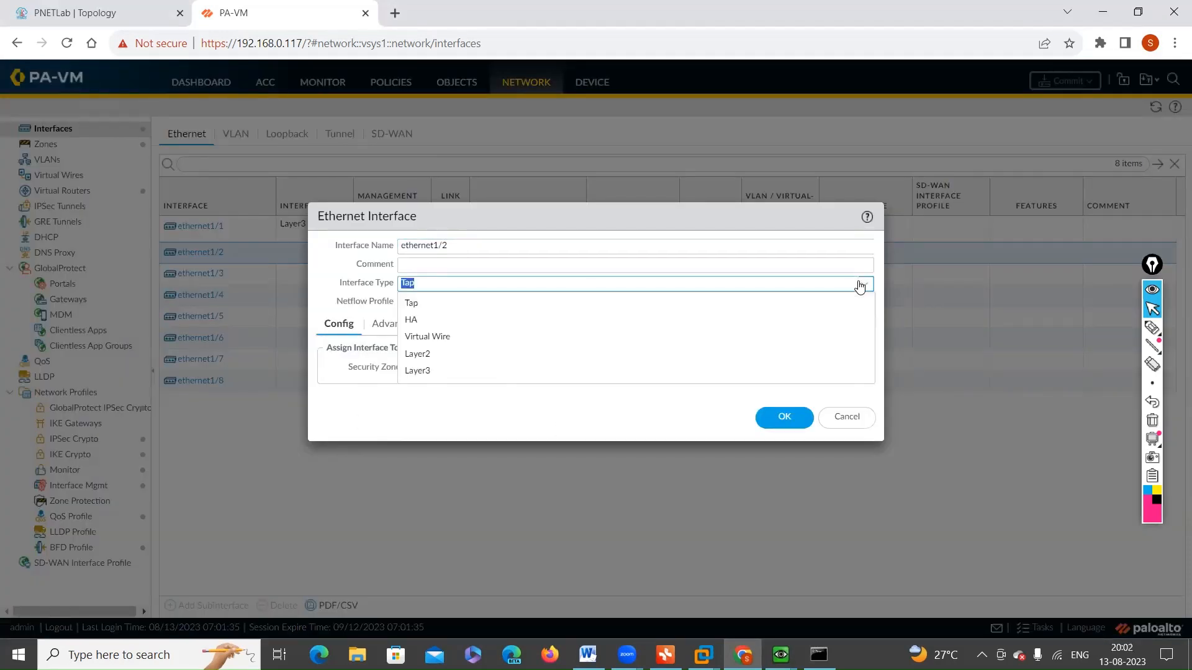
left_click(441, 369)
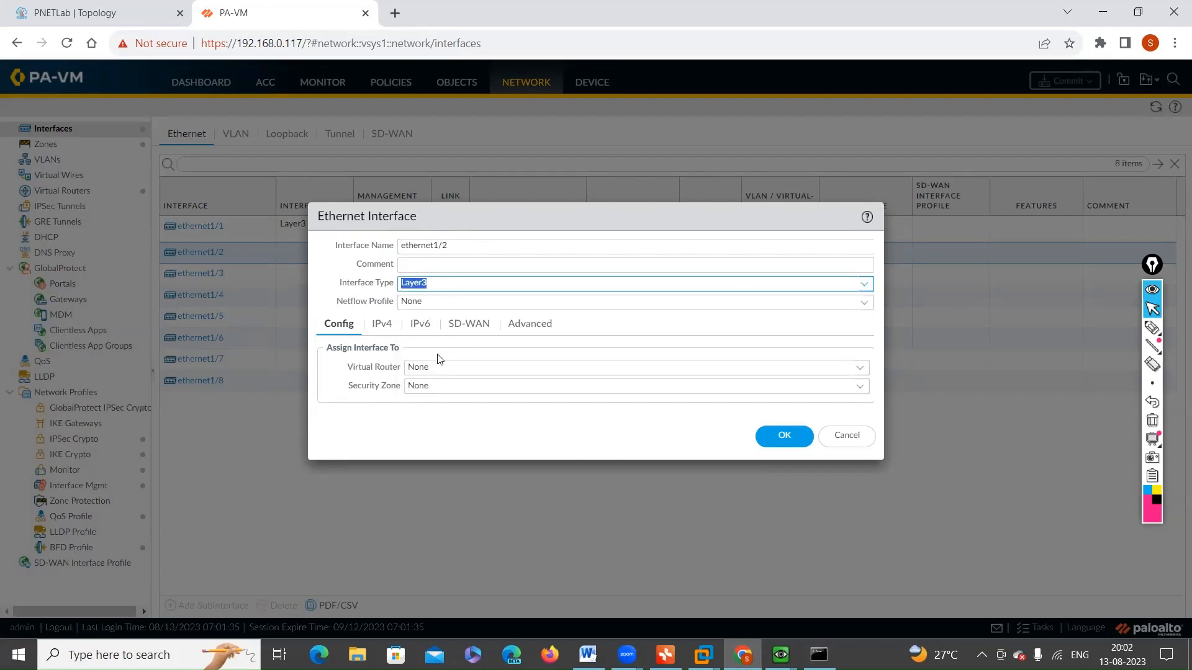
left_click(862, 372)
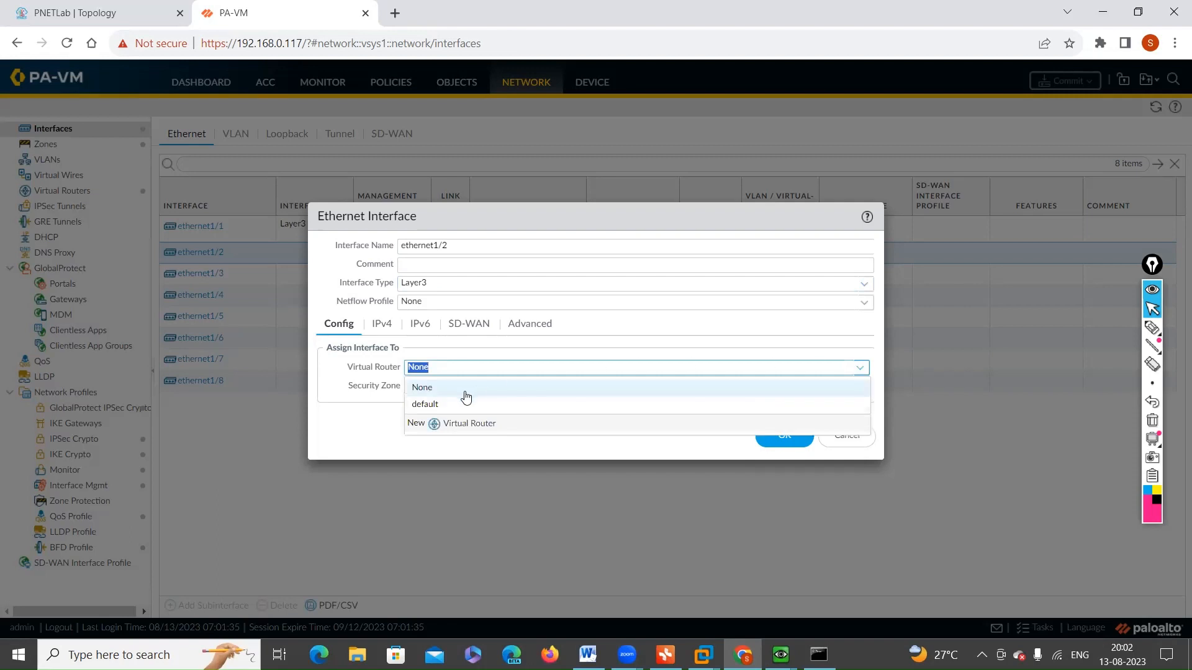
left_click(436, 405)
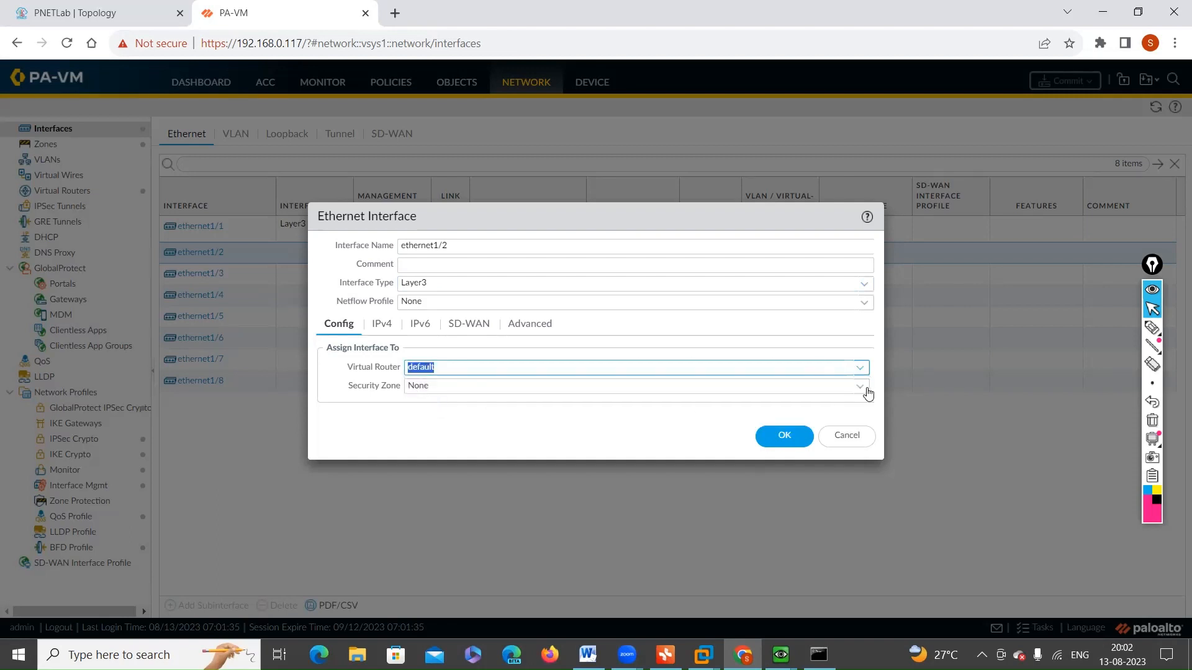
Step: Create a new security zone named "dmz-zone" for ethernet1/2
left_click(863, 389)
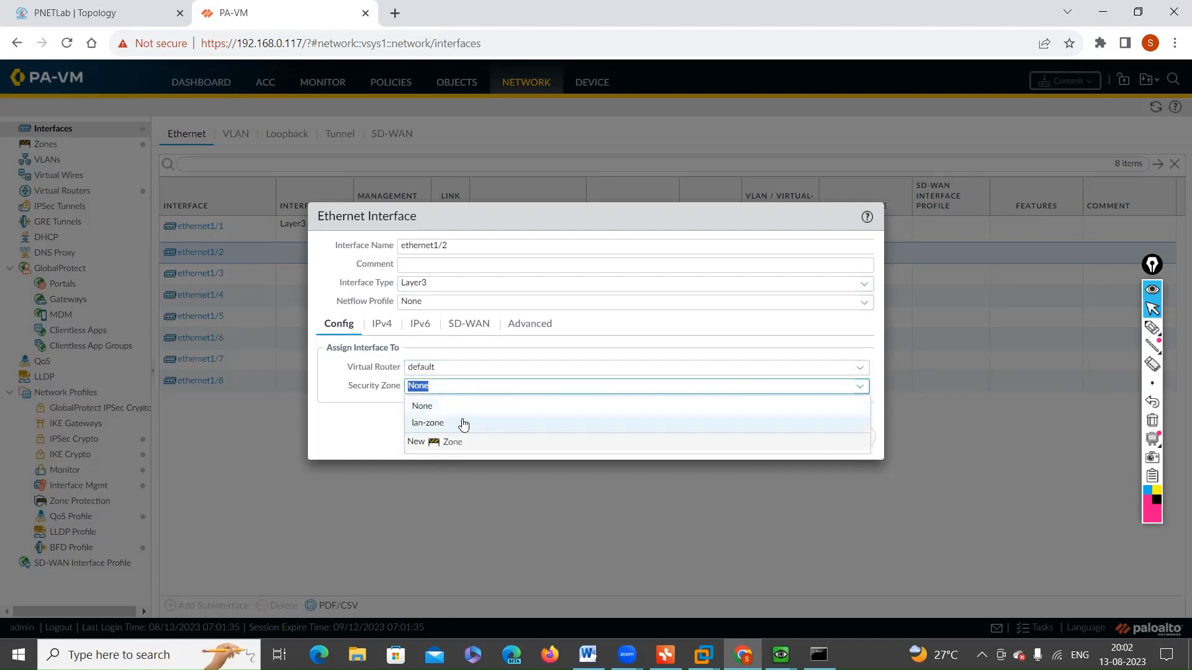
left_click(447, 442)
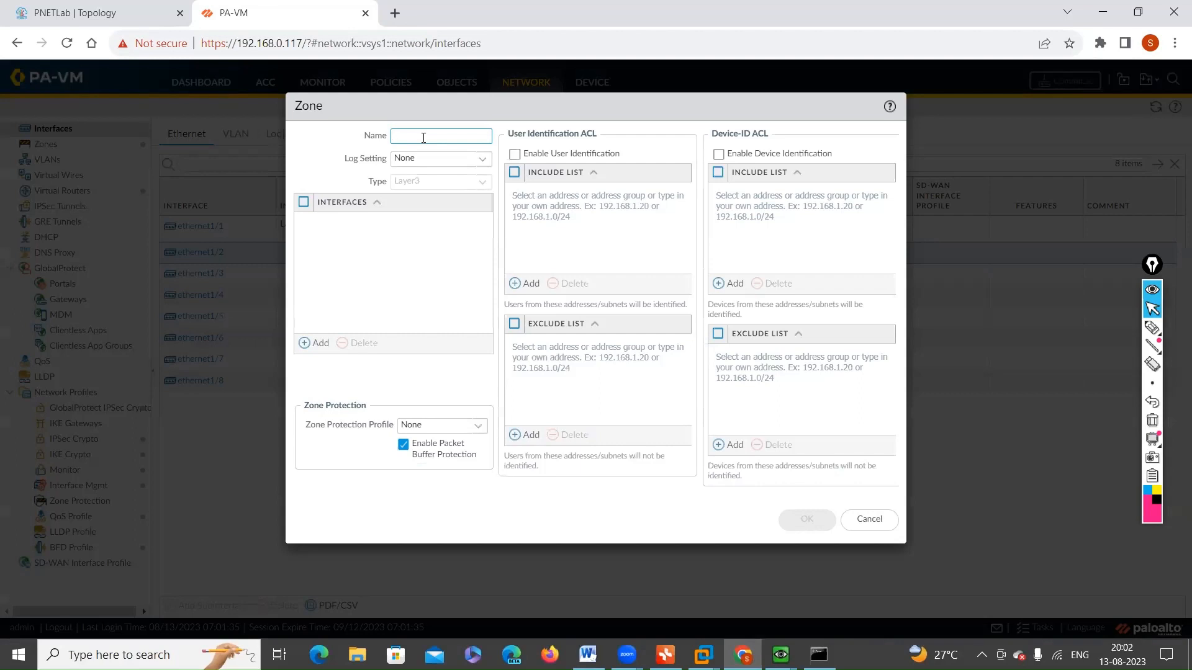
type("w")
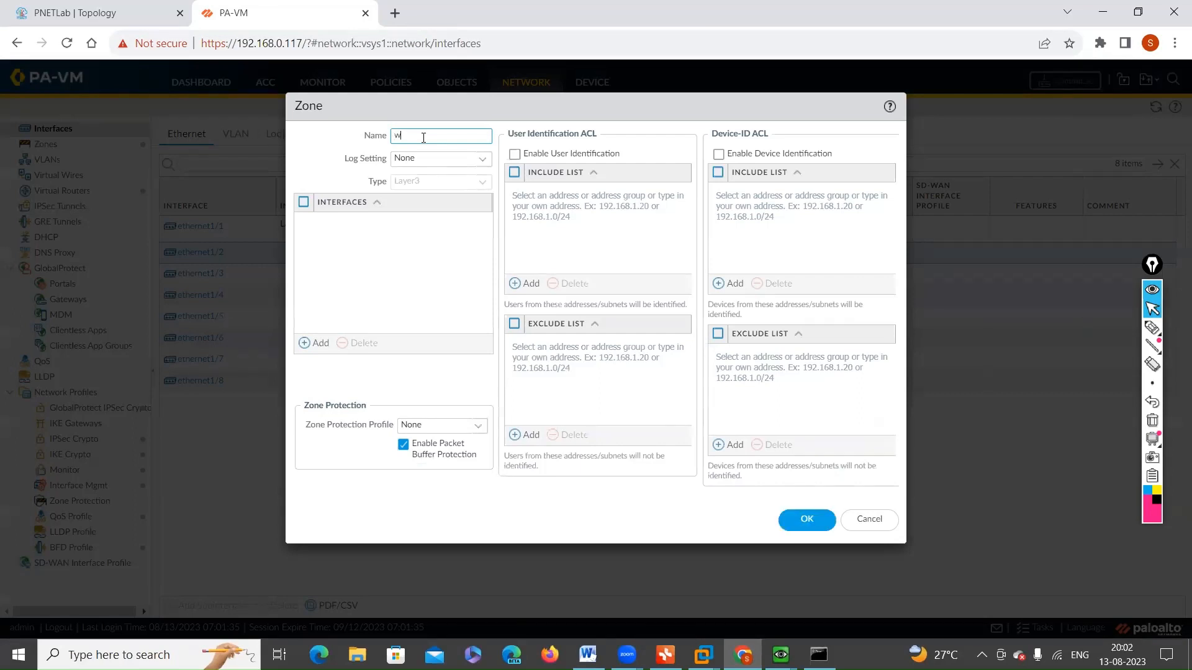
key("BackSpace")
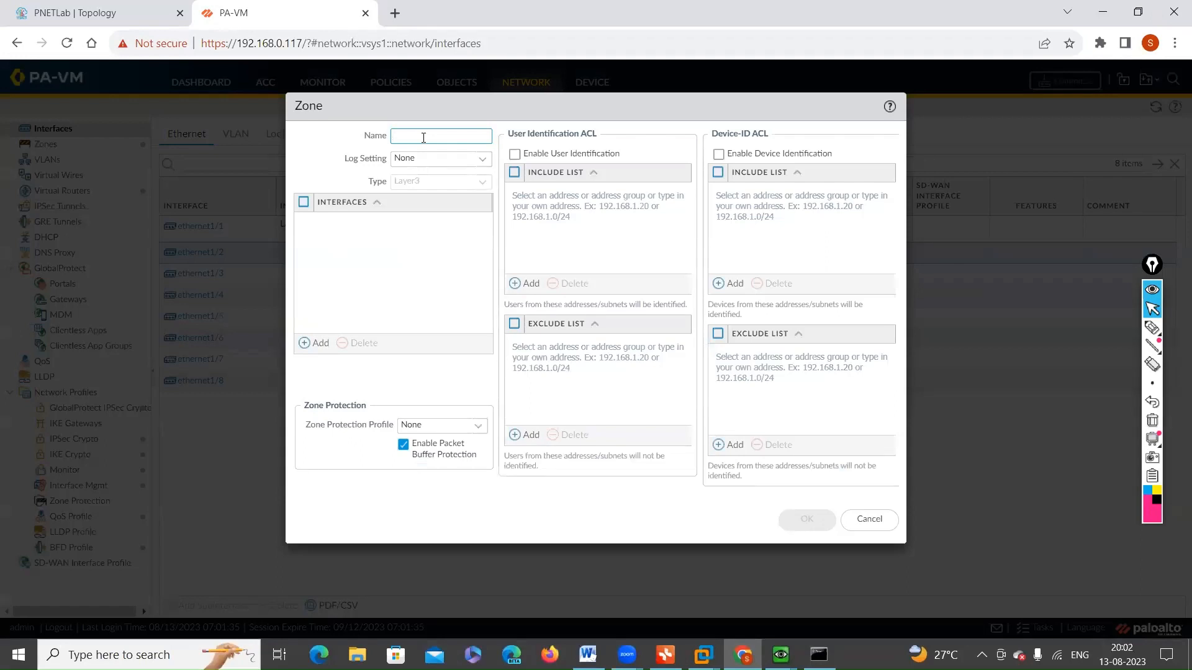
type("dmz")
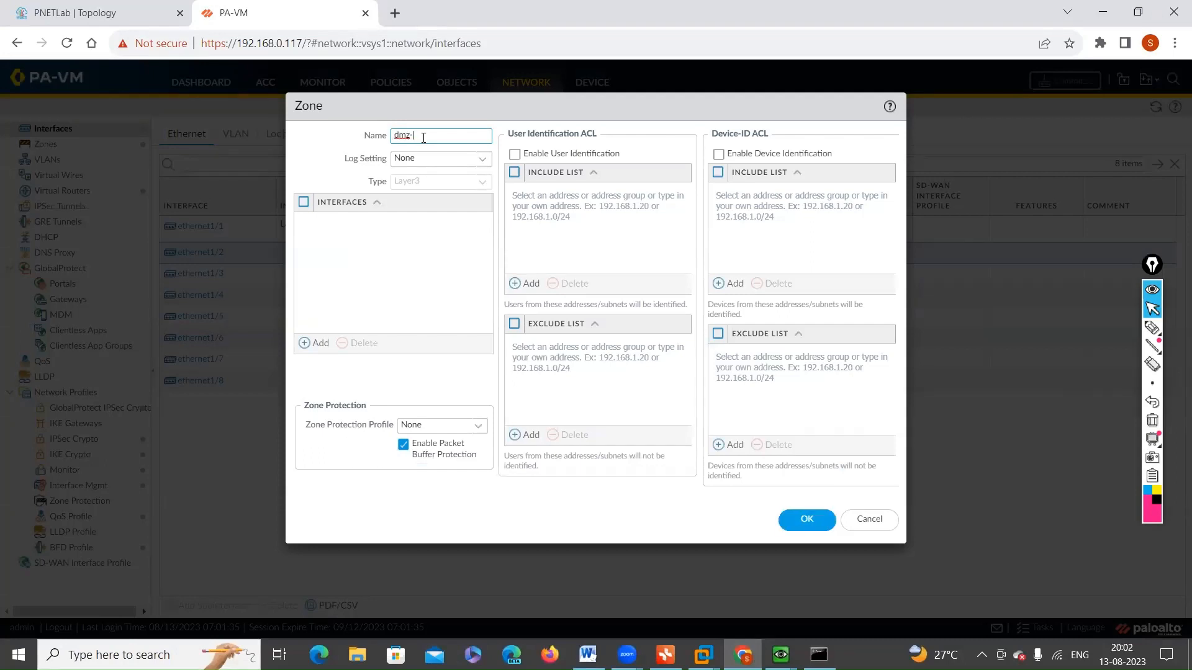
type("-zone")
left_click(421, 182)
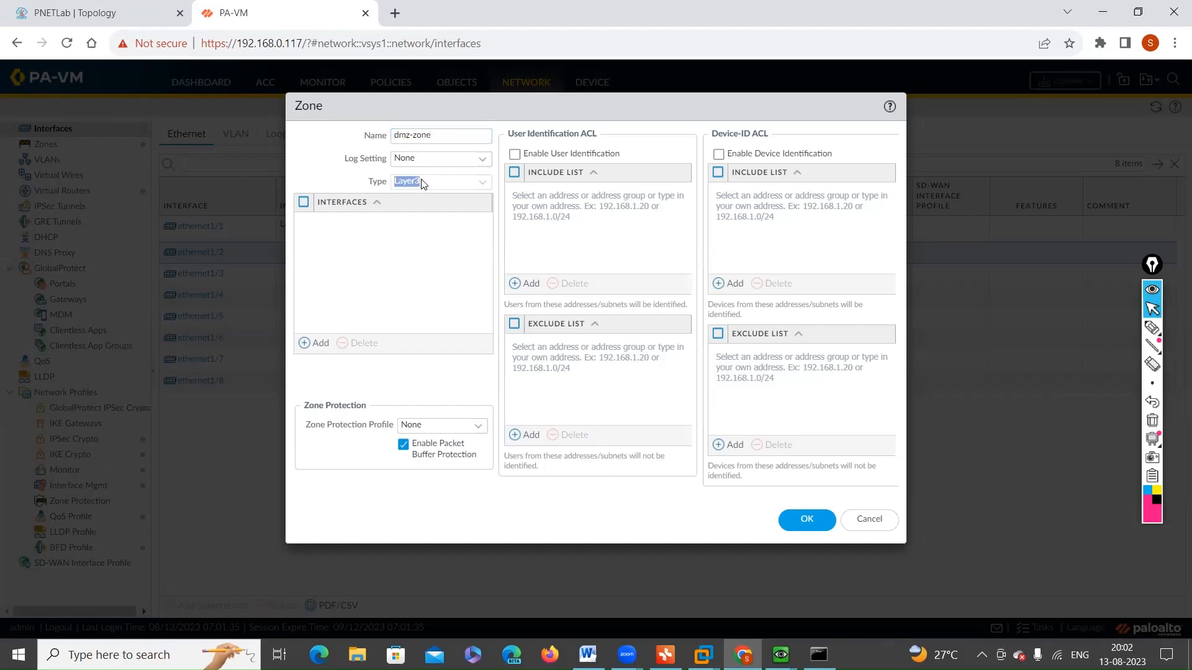
left_click(805, 528)
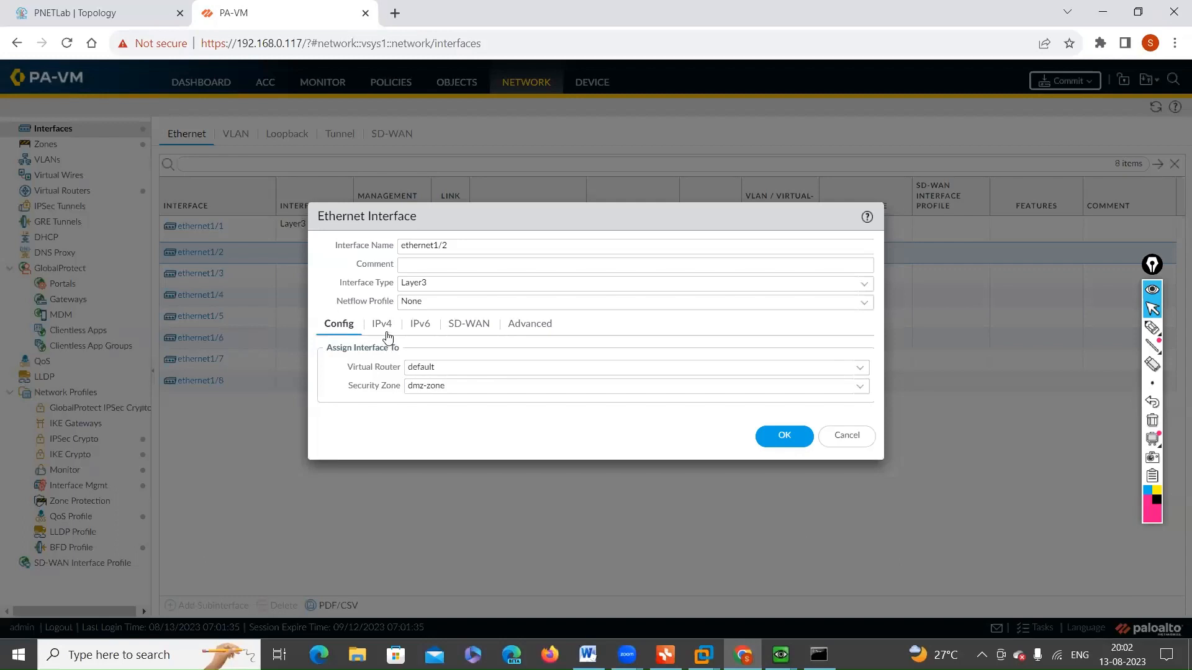
Step: Add the address object dmz-int as the static IPv4 address of ethernet1/2
left_click(383, 325)
left_click(343, 490)
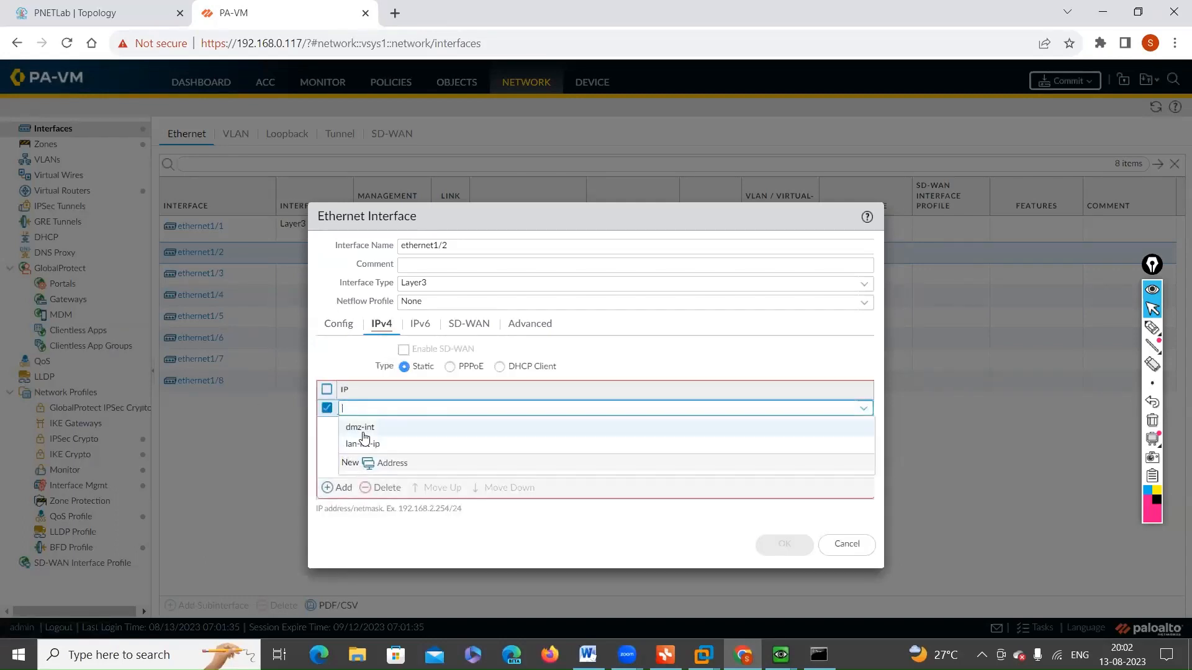
left_click(361, 428)
left_click(358, 436)
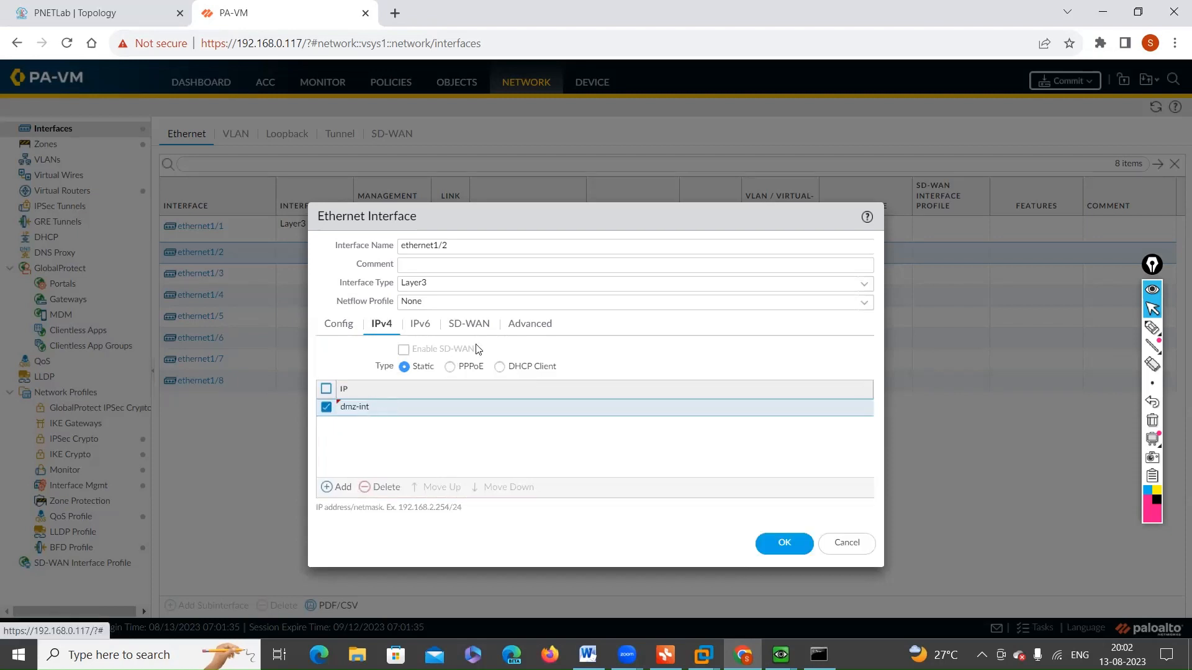
Step: Assign the management profile "mgmt-profille for ping" to ethernet1/2 and commit all changes
left_click(523, 331)
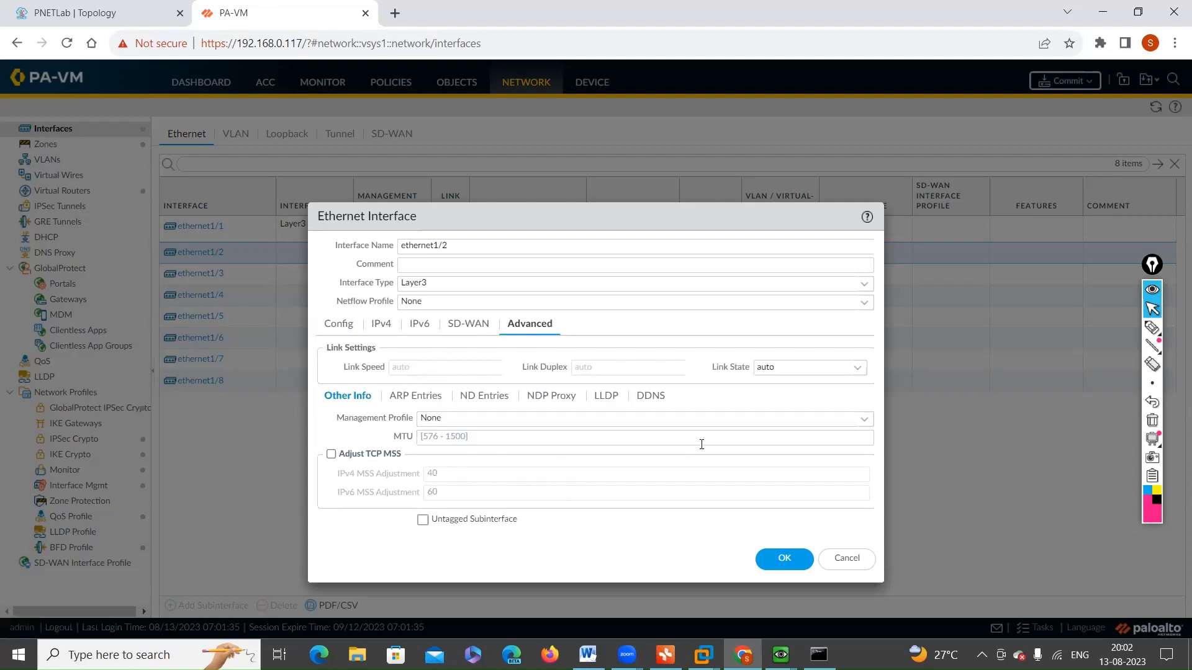
left_click(866, 425)
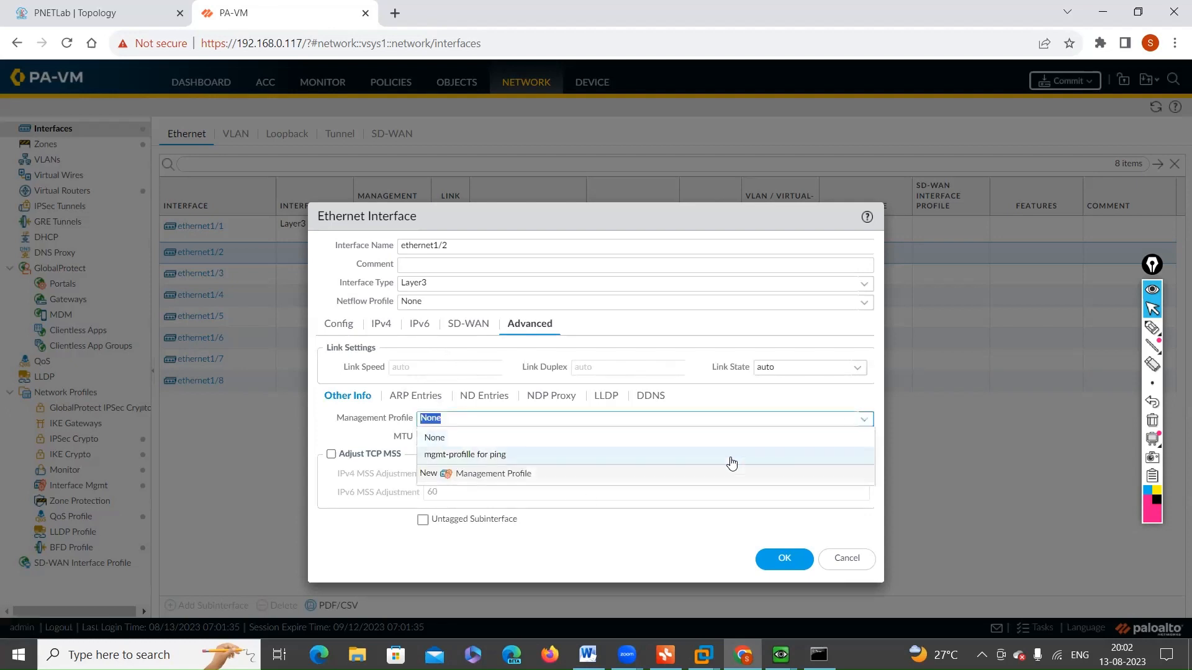
left_click(461, 456)
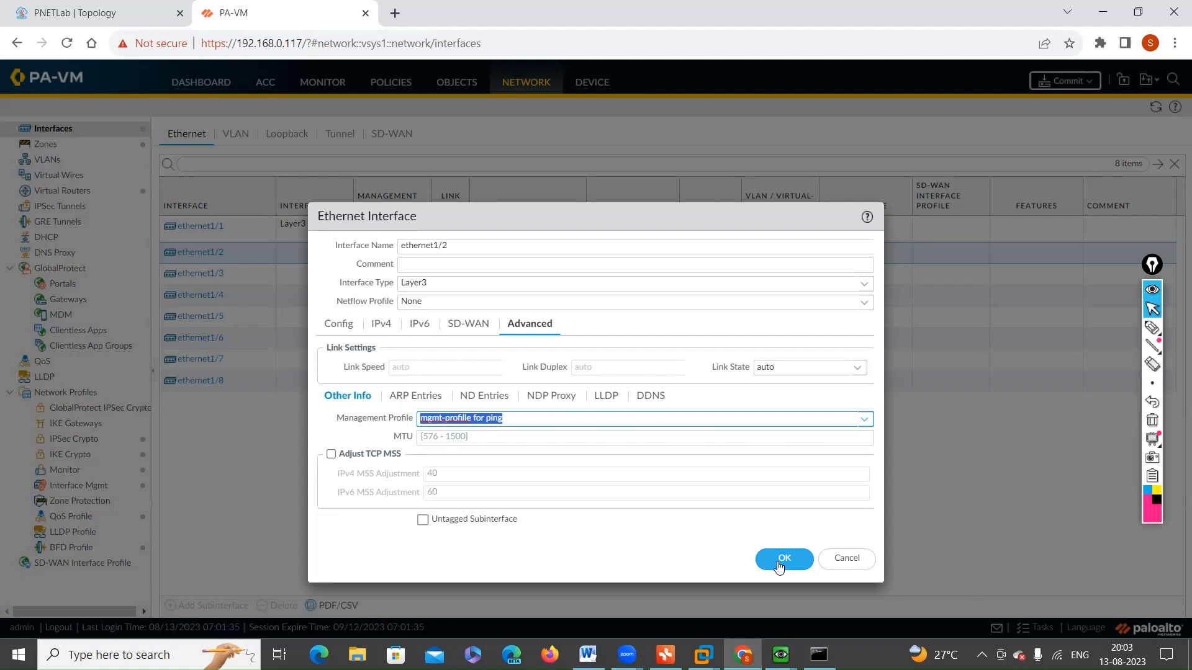
left_click(781, 562)
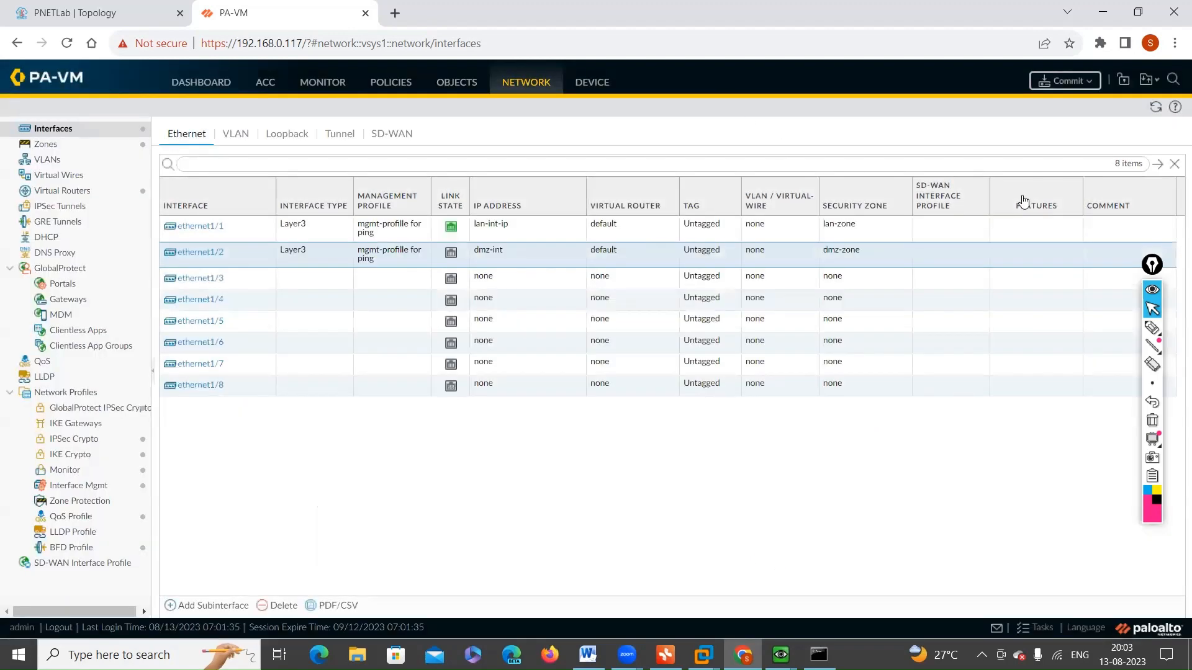
left_click(1079, 92)
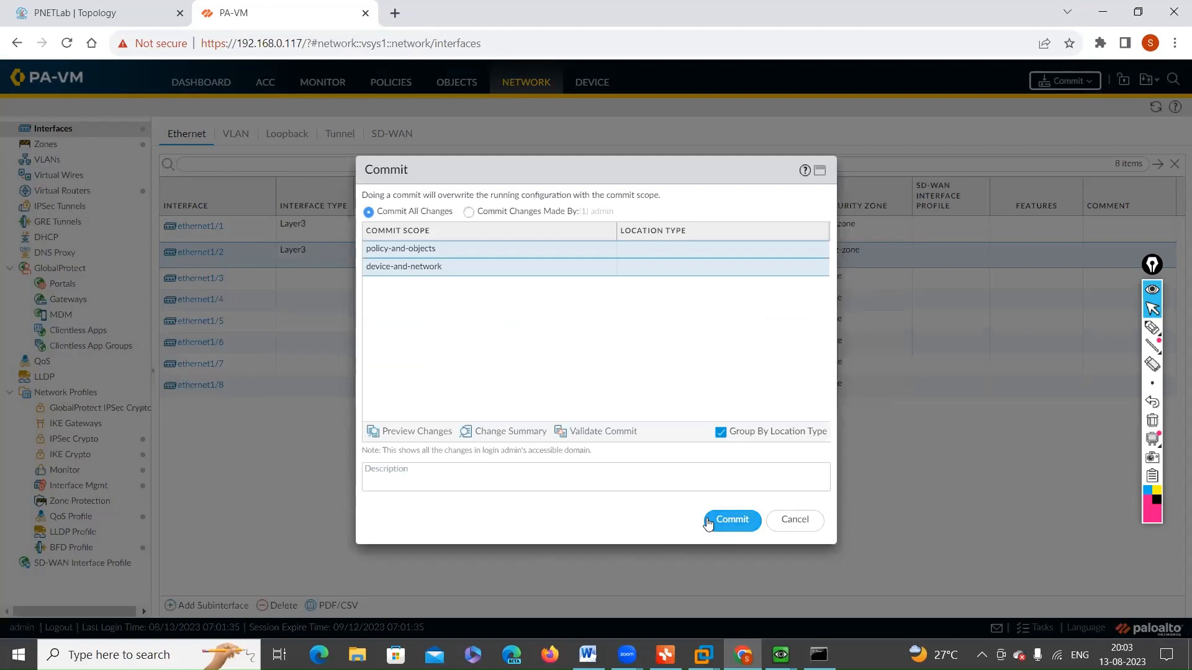
left_click(709, 523)
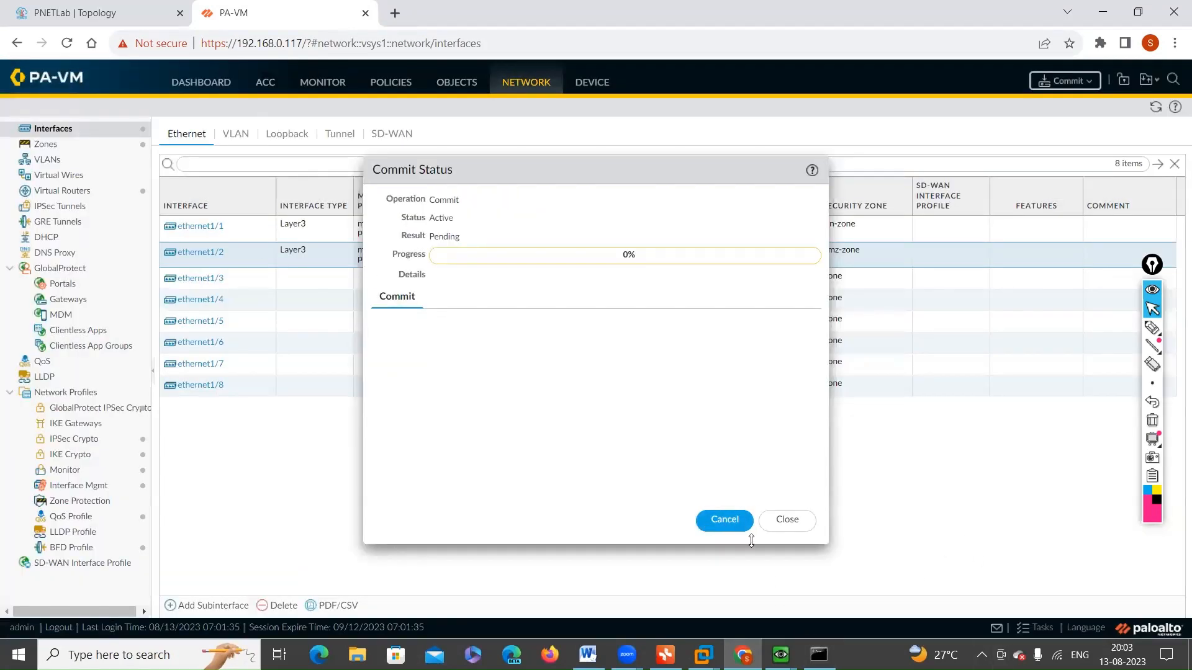
Step: Switch to the PaloAlto3 console and run "show interface all" to list the configured interfaces
mouse_move(781, 655)
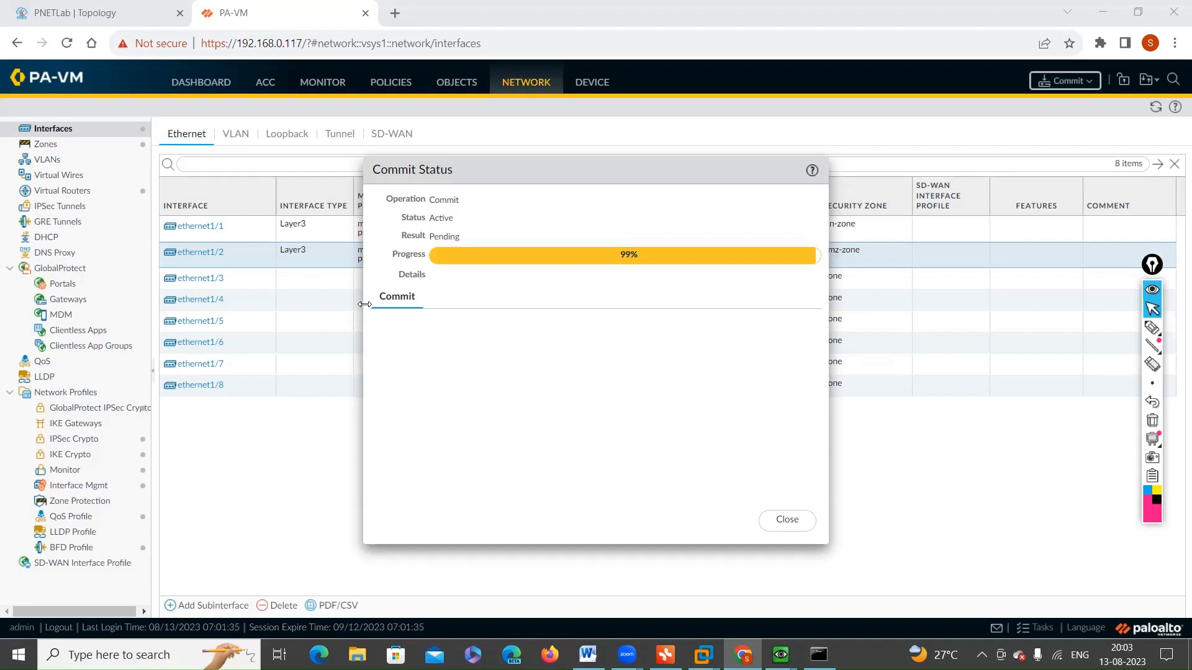
left_click(781, 655)
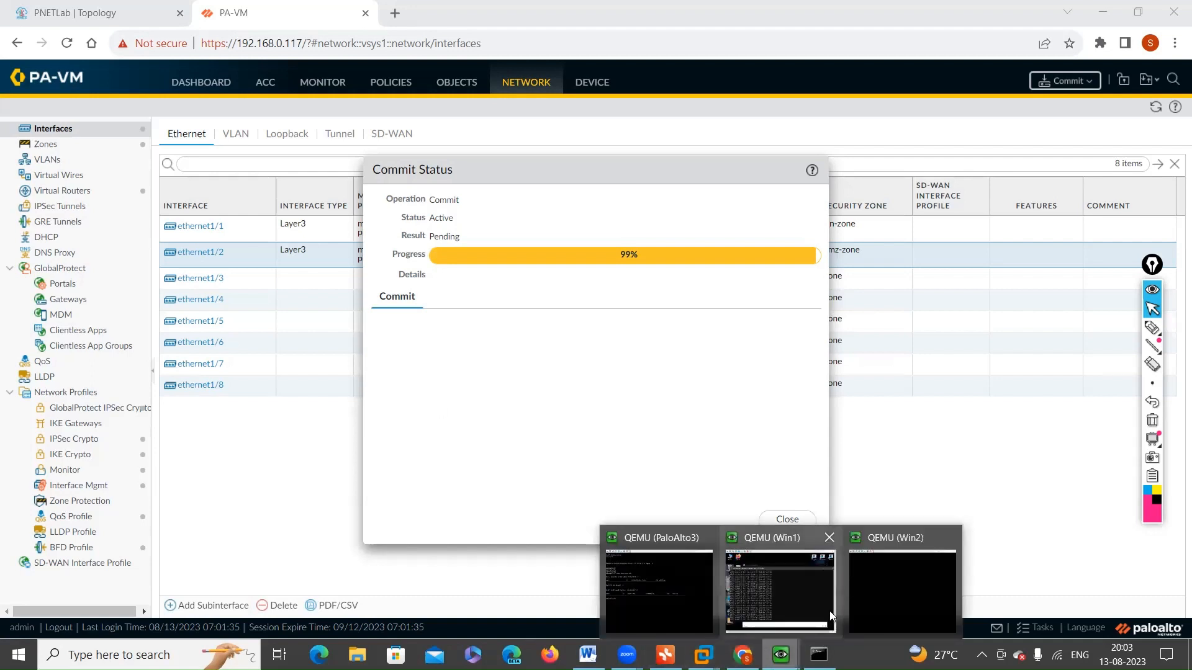
left_click(617, 600)
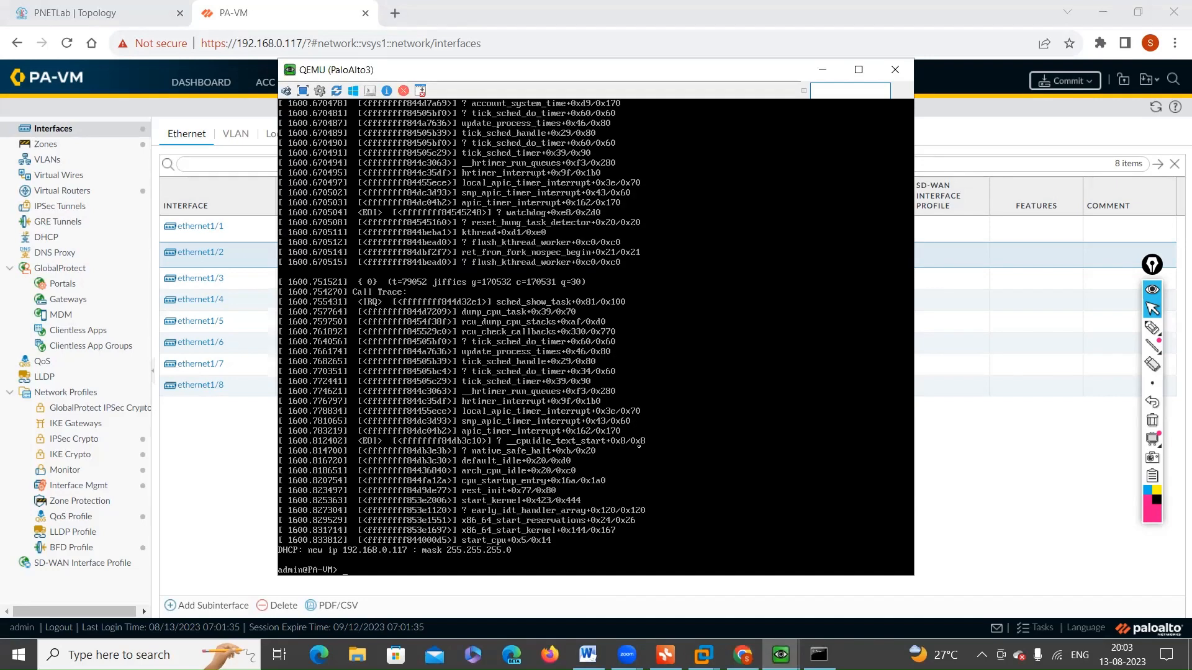
key("Return")
key("Return")
key("Return")
key("Return")
key("Return")
key("Return")
type("show interface all")
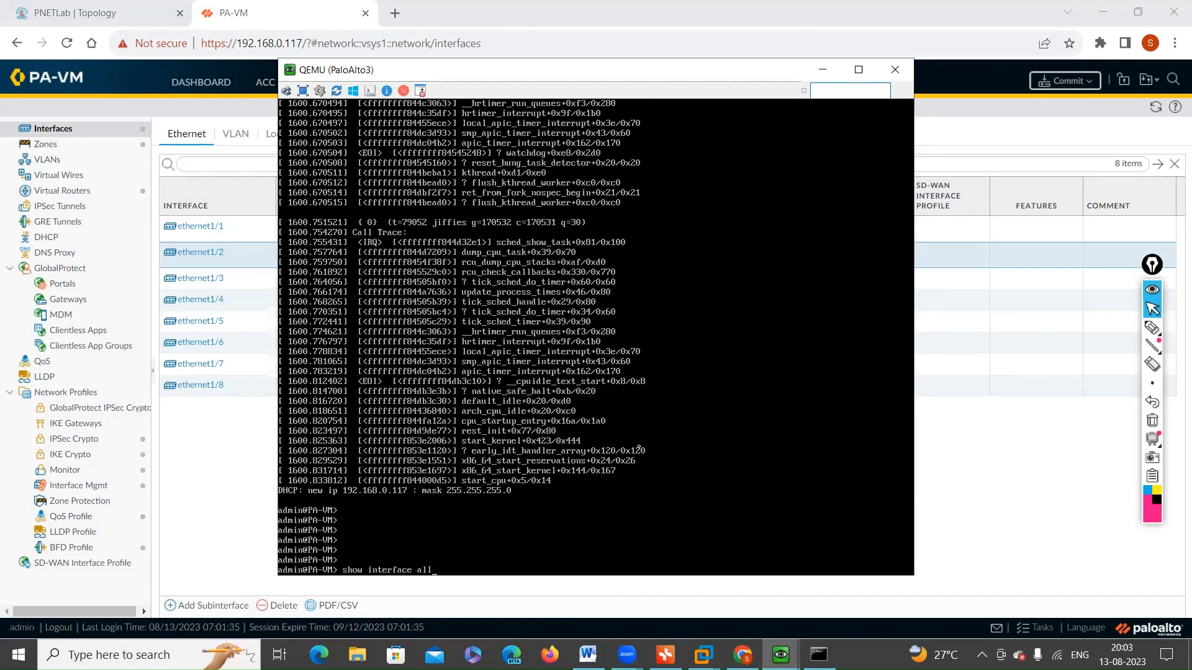
key("Return")
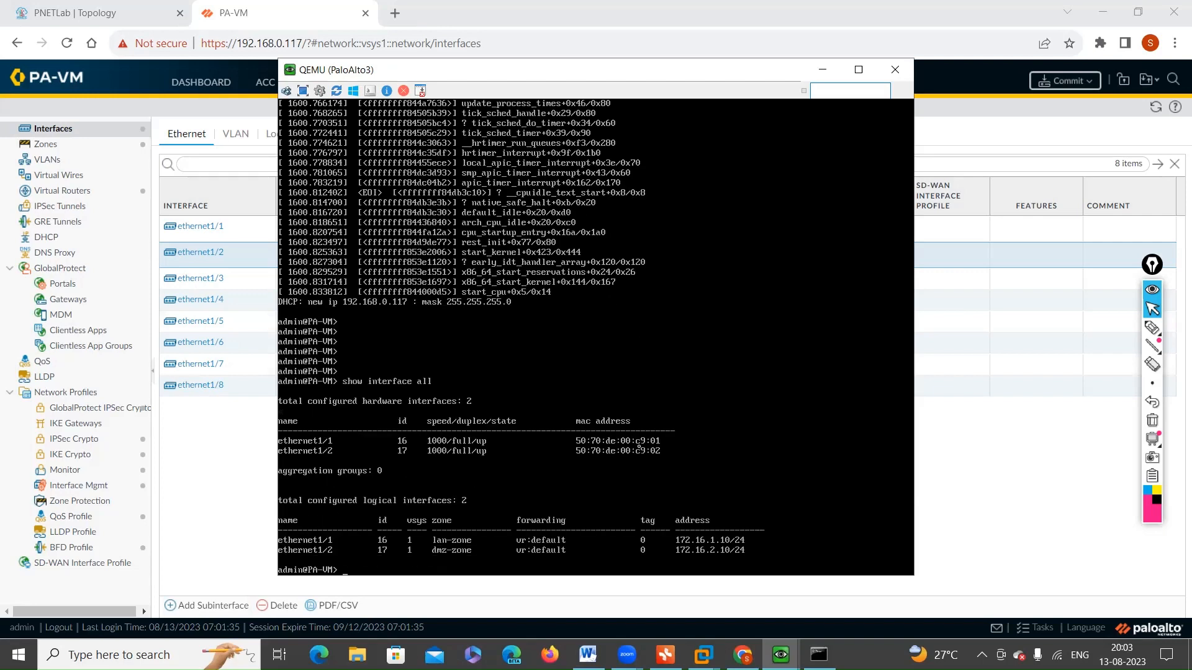
Step: Mark the hardware interfaces line and ethernet1/1's zone, forwarding and address entries in the console output, and undo the last mark
left_click(1152, 328)
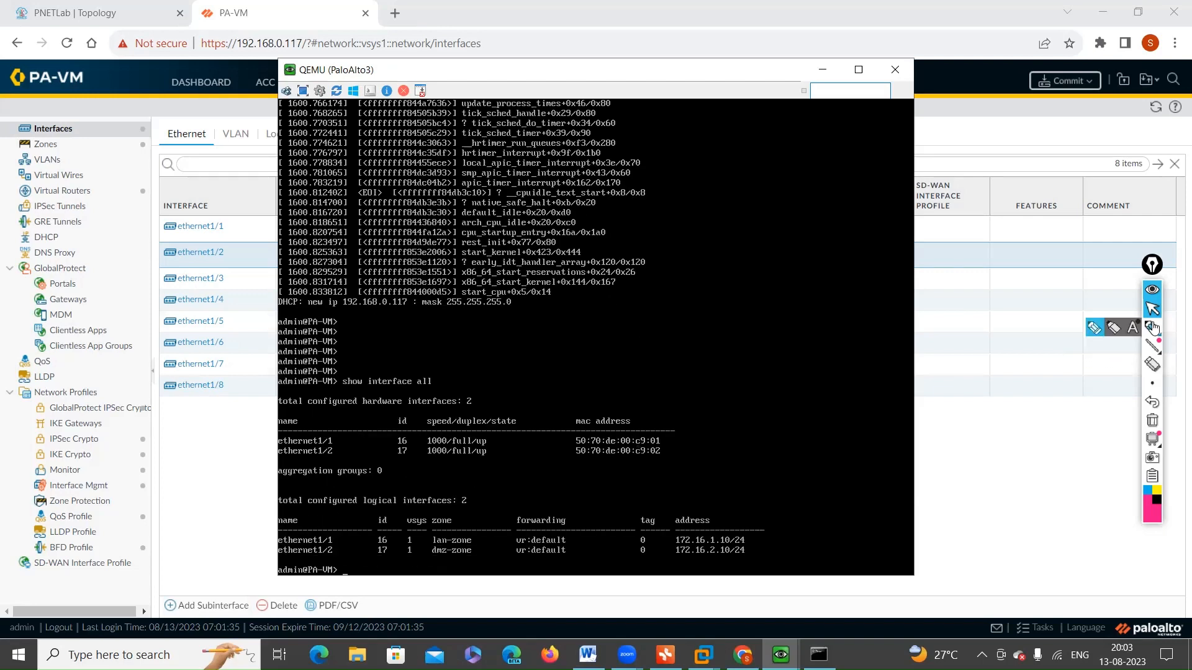
mouse_move(309, 408)
left_mouse_down()
mouse_move(478, 411)
mouse_move(478, 399)
mouse_move(460, 400)
left_mouse_up()
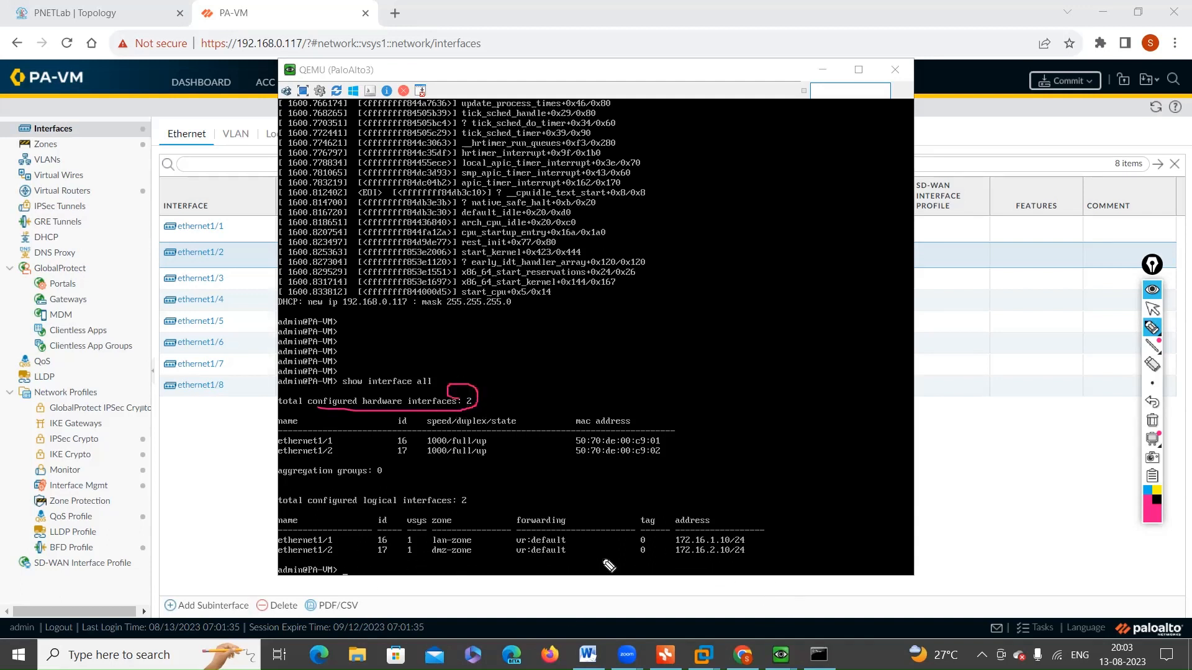
mouse_move(428, 545)
left_mouse_down()
mouse_move(583, 550)
mouse_move(580, 534)
mouse_move(500, 532)
mouse_move(521, 545)
left_mouse_up()
mouse_move(667, 540)
left_mouse_down()
mouse_move(790, 548)
mouse_move(657, 539)
left_mouse_up()
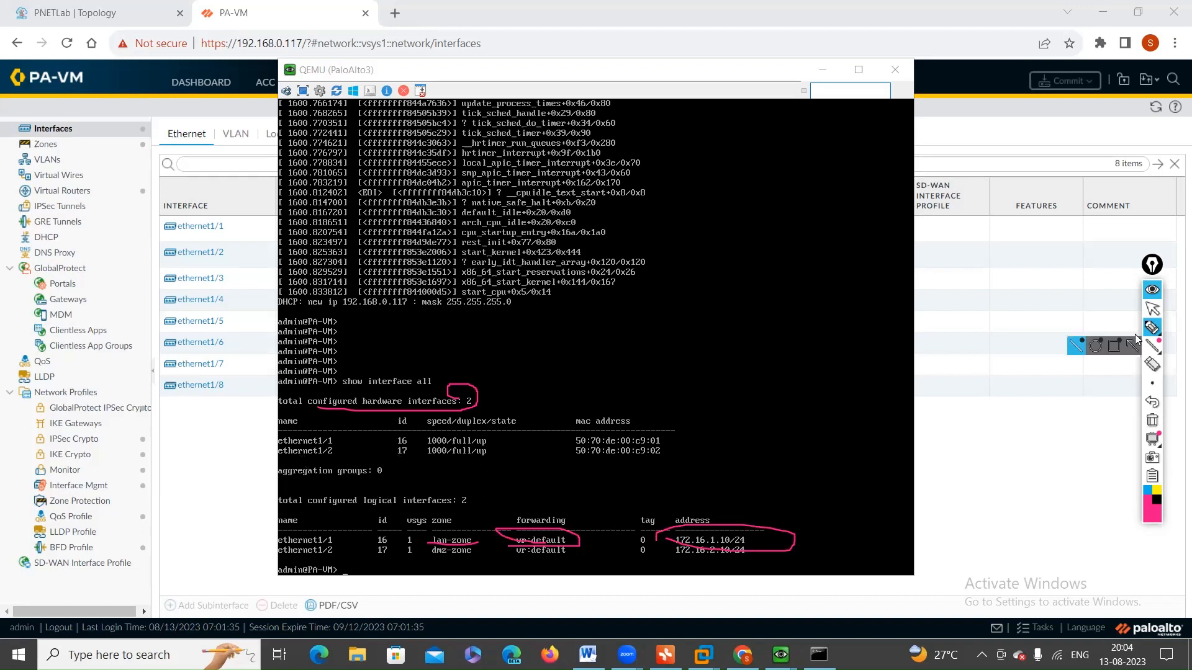
left_click(1152, 309)
left_click(1152, 402)
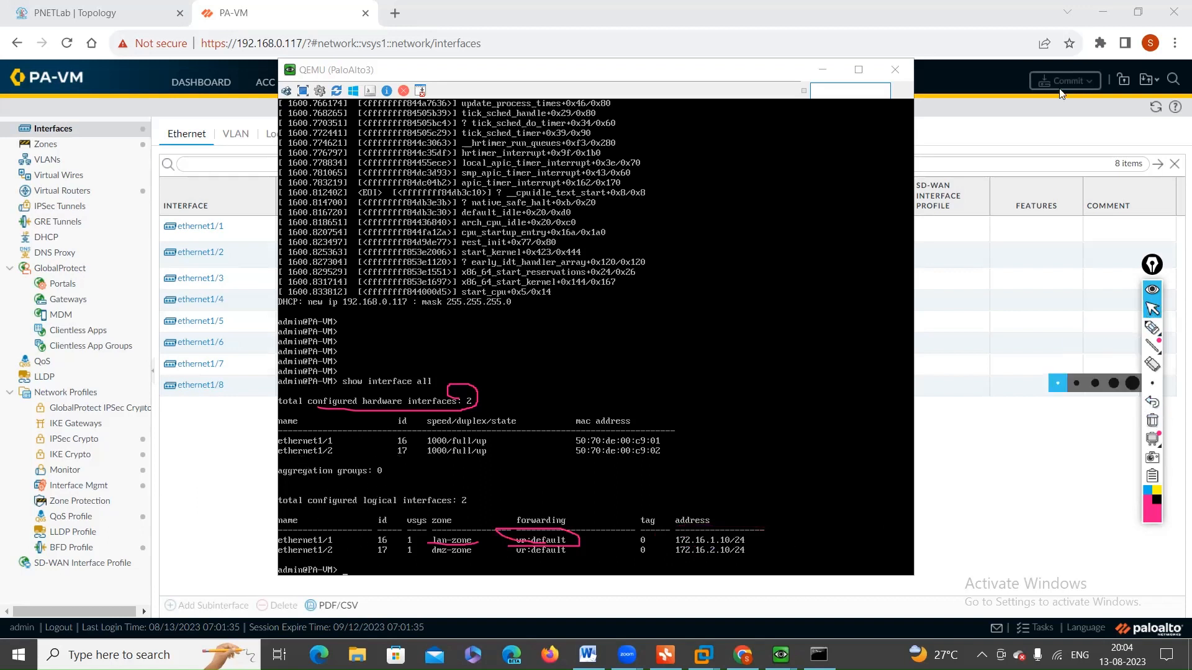
Step: Minimize the console, close the commit status, check the running ping in the Win1 window, and hide the screen annotations
left_click(821, 73)
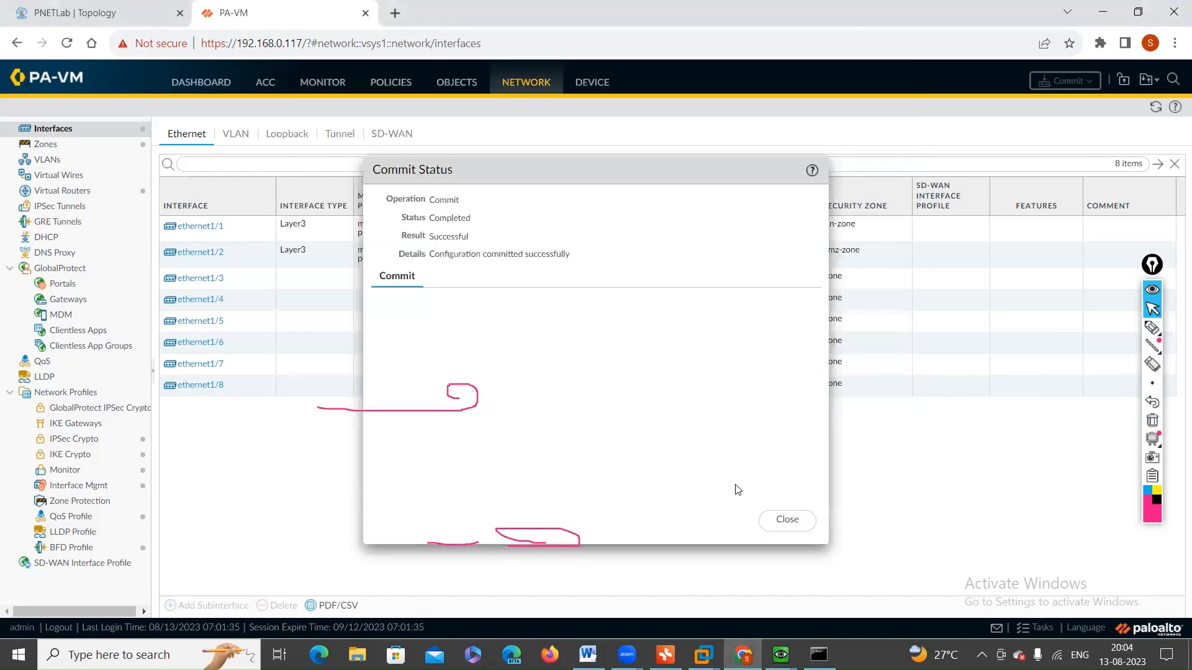
left_click(807, 520)
left_click(781, 655)
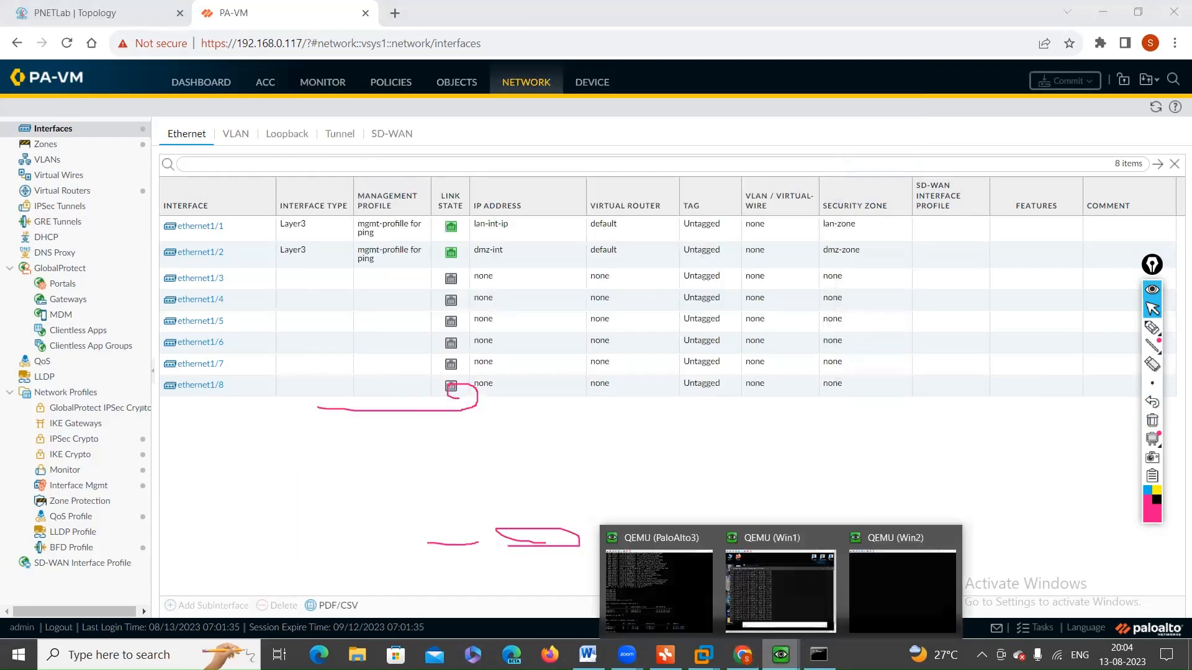
left_click(777, 595)
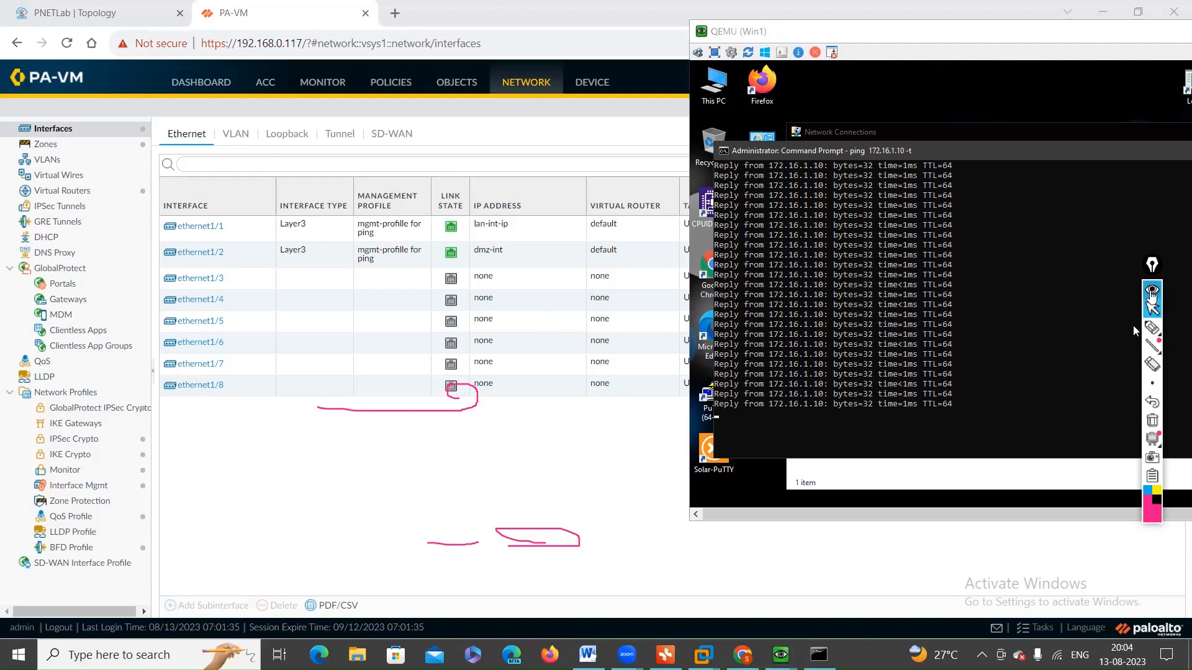
left_click(1152, 291)
Step: Set the virtual router of ethernet1/1 to None and commit all changes
left_click(181, 229)
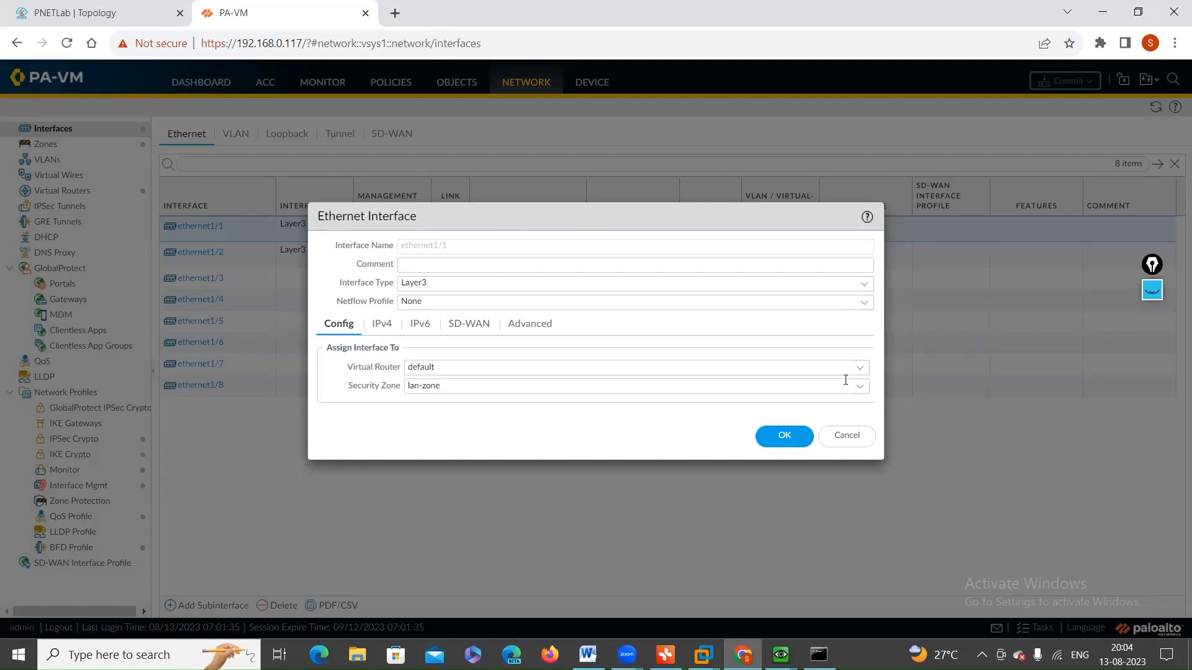
left_click(859, 370)
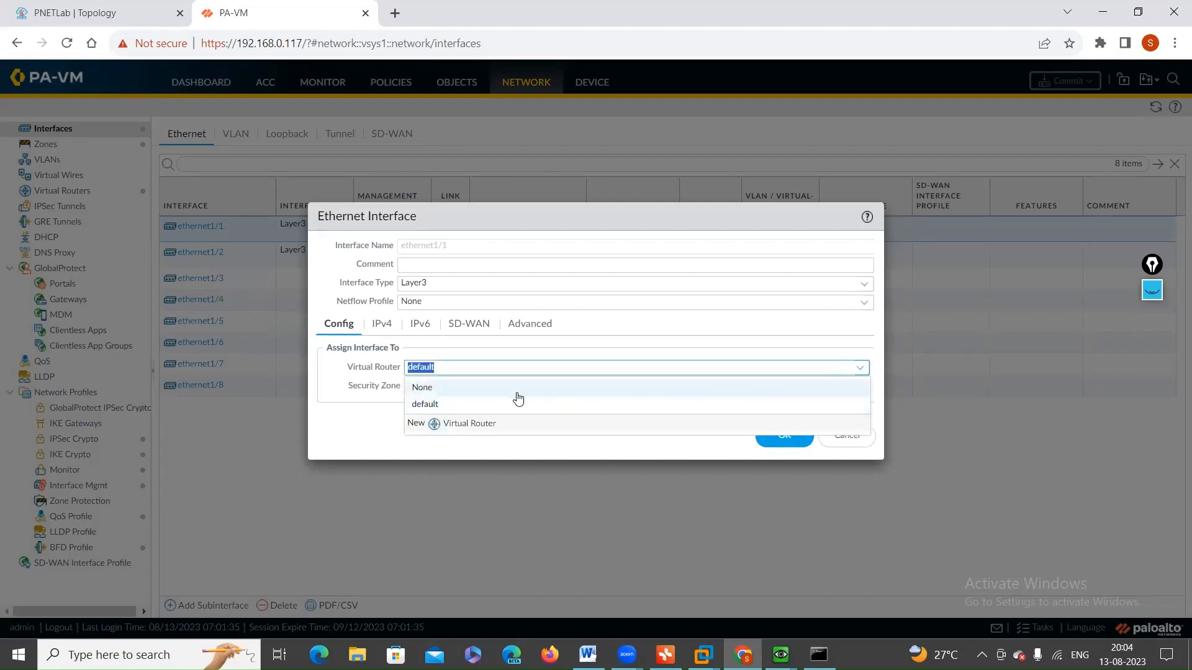
left_click(431, 391)
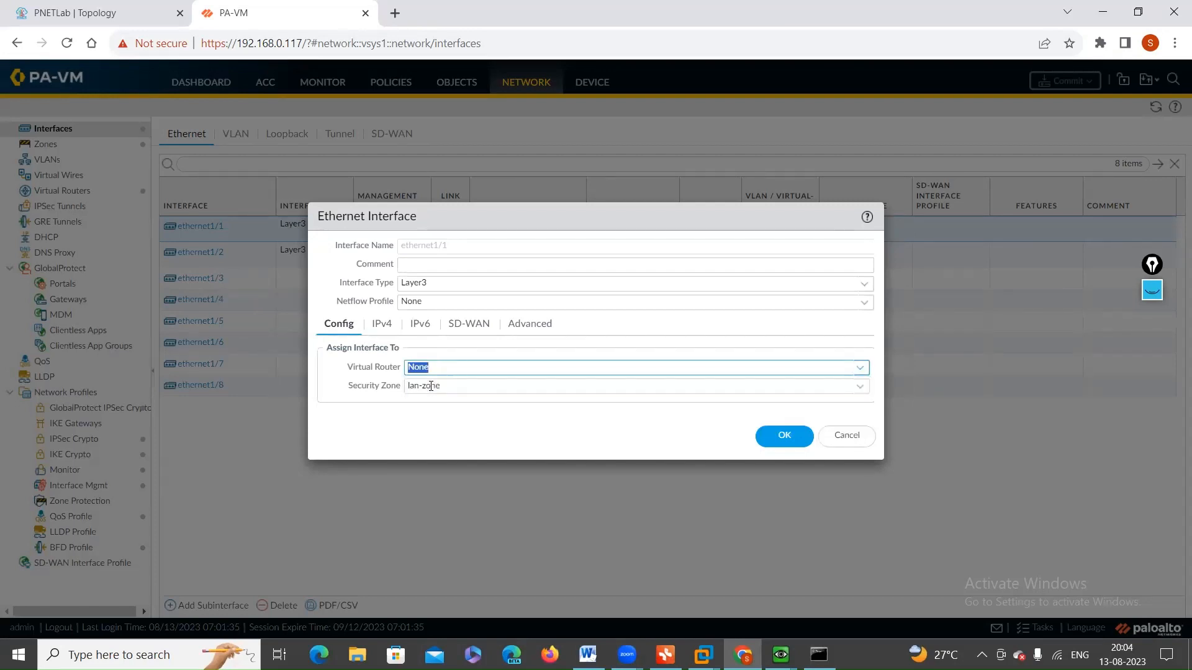
left_click(776, 444)
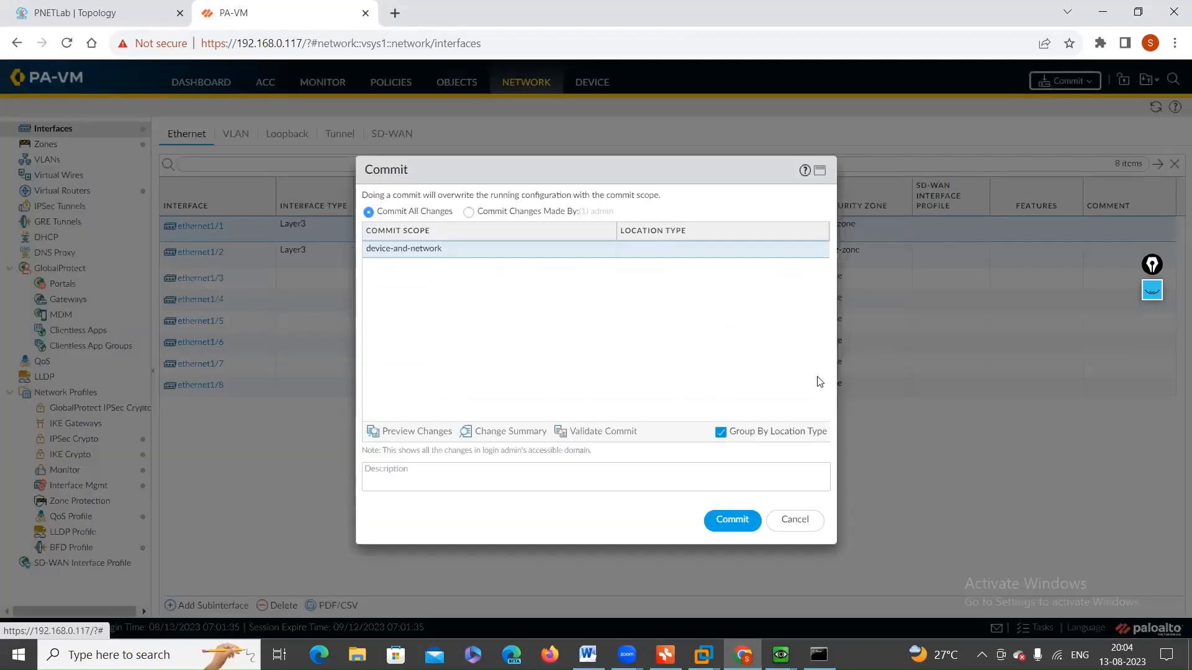
left_click(727, 521)
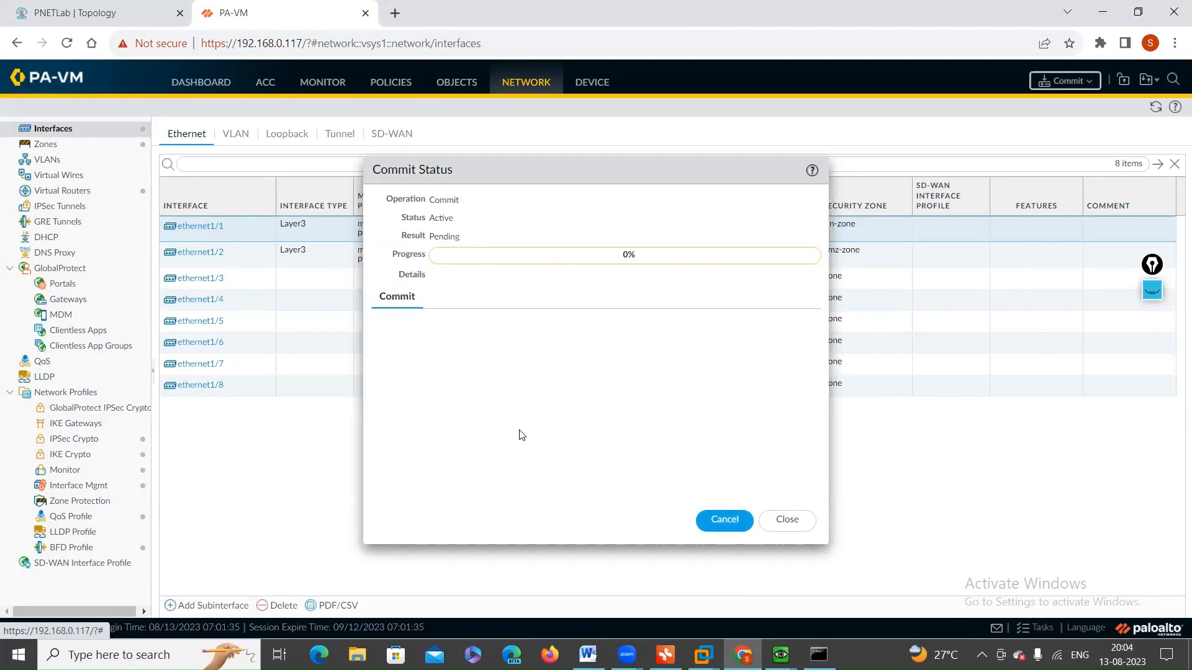
Step: Watch the Win1 ping to 172.16.1.10 alongside the commit status, and close the status dialog once the commit completes
left_click(781, 655)
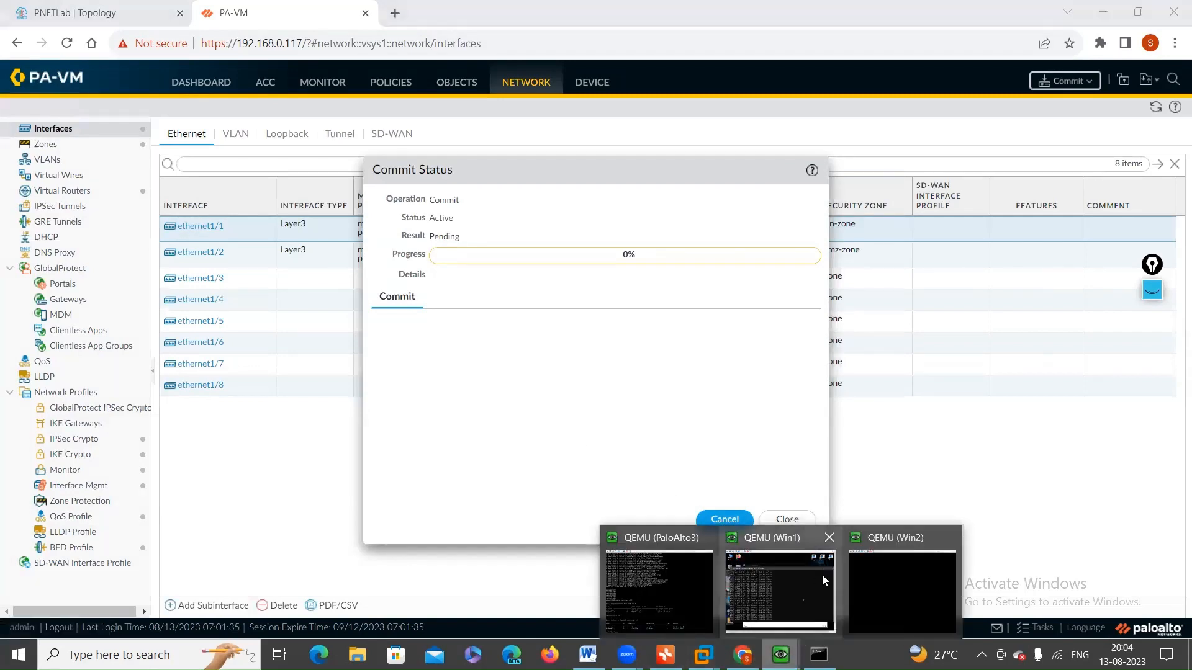
left_click(823, 575)
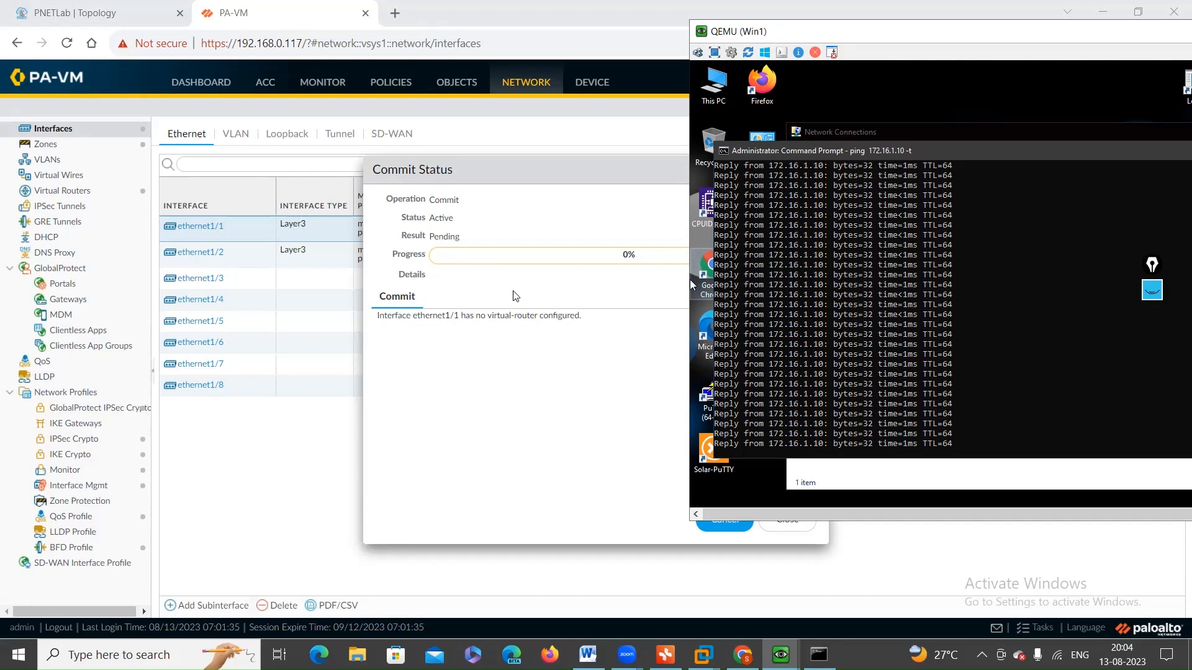
left_click_drag(444, 172, 362, 171)
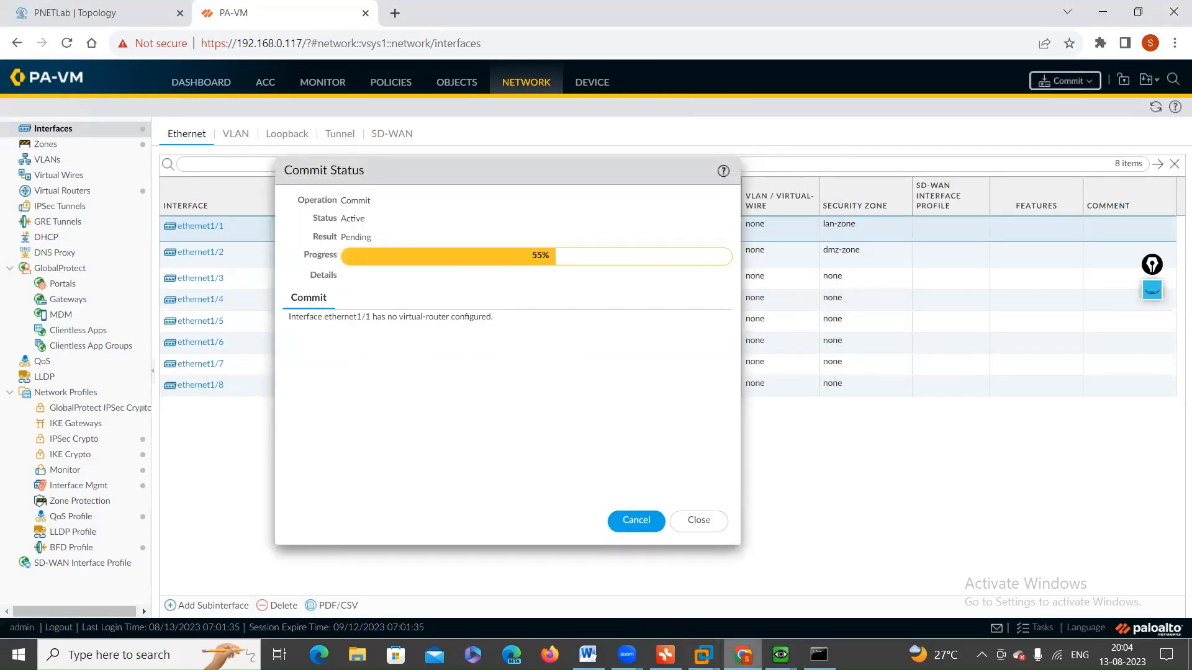
mouse_move(780, 654)
left_click(794, 595)
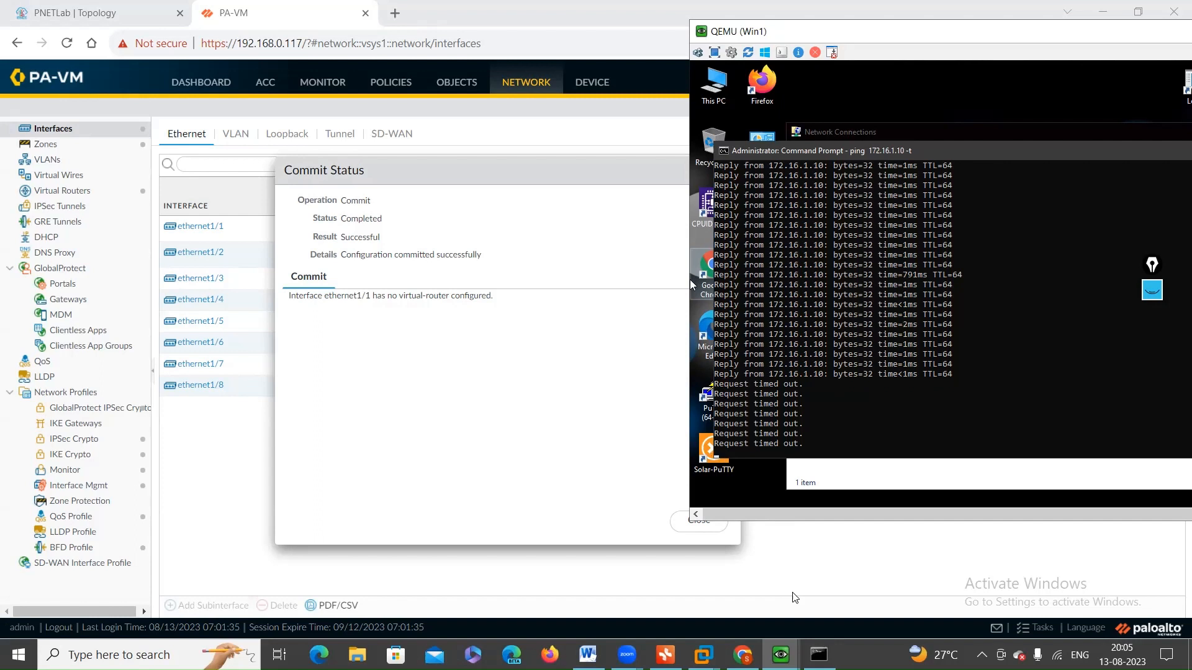
left_click(577, 21)
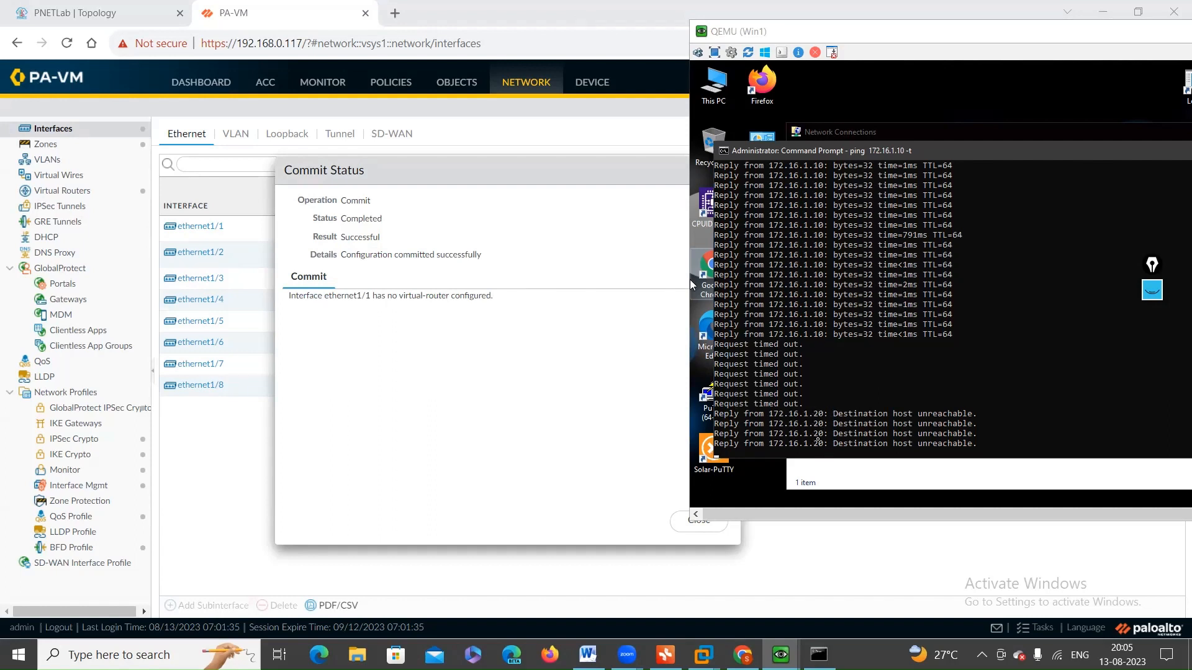
left_click(411, 354)
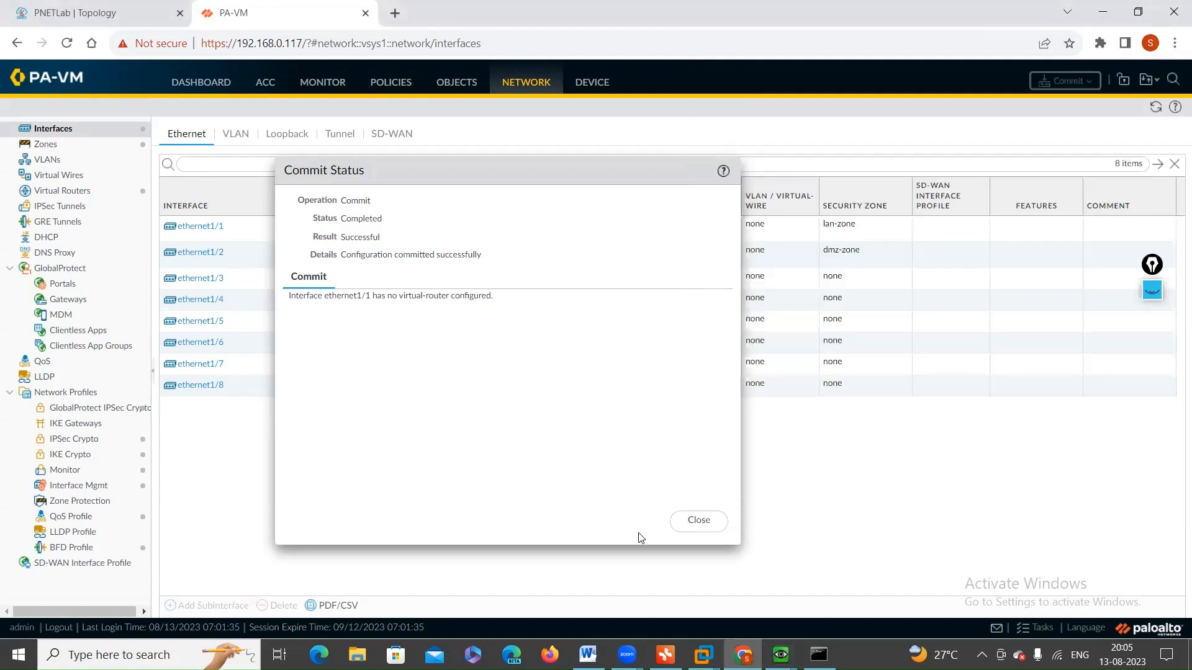
left_click(719, 526)
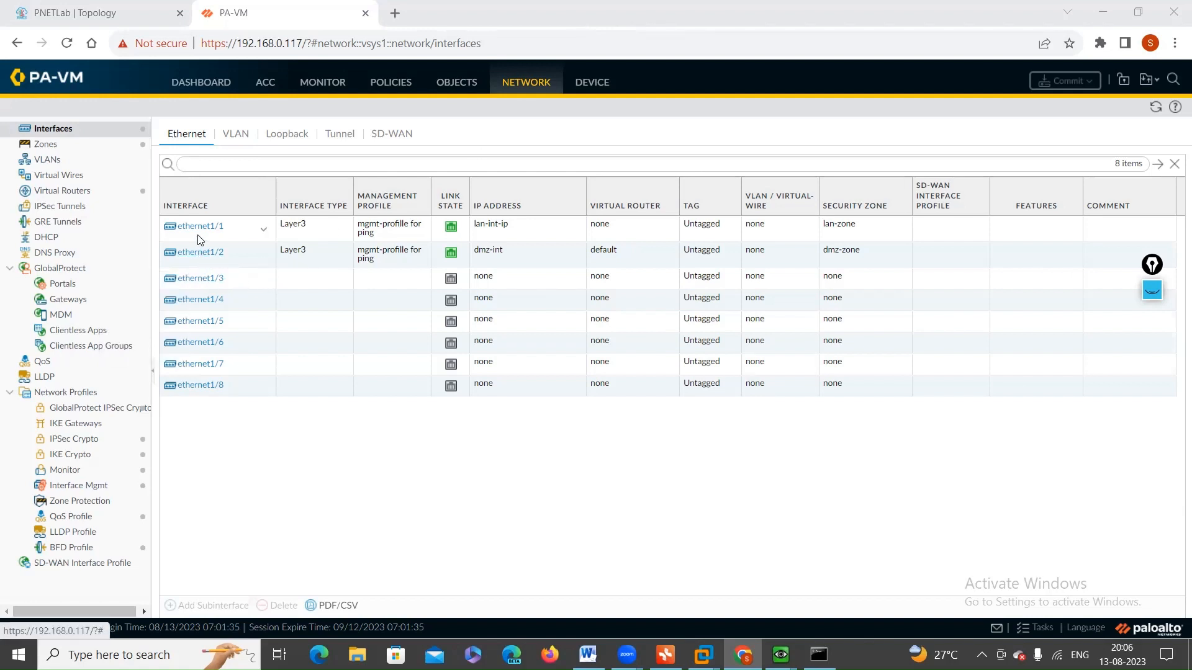
mouse_move(781, 653)
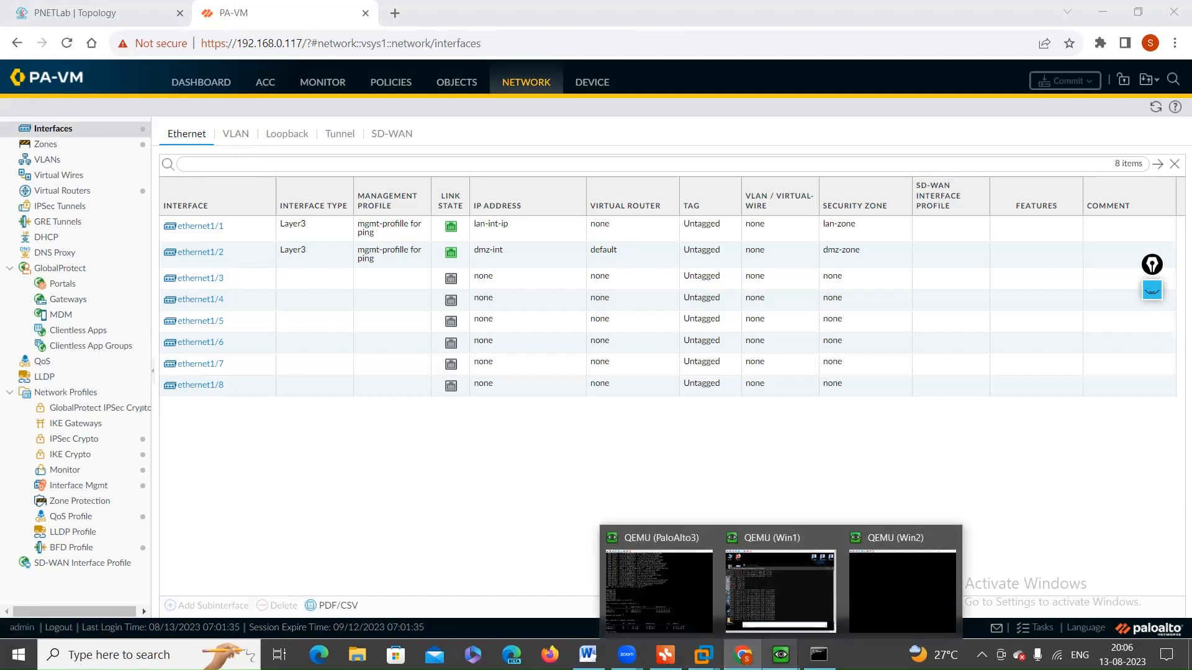
left_click(771, 604)
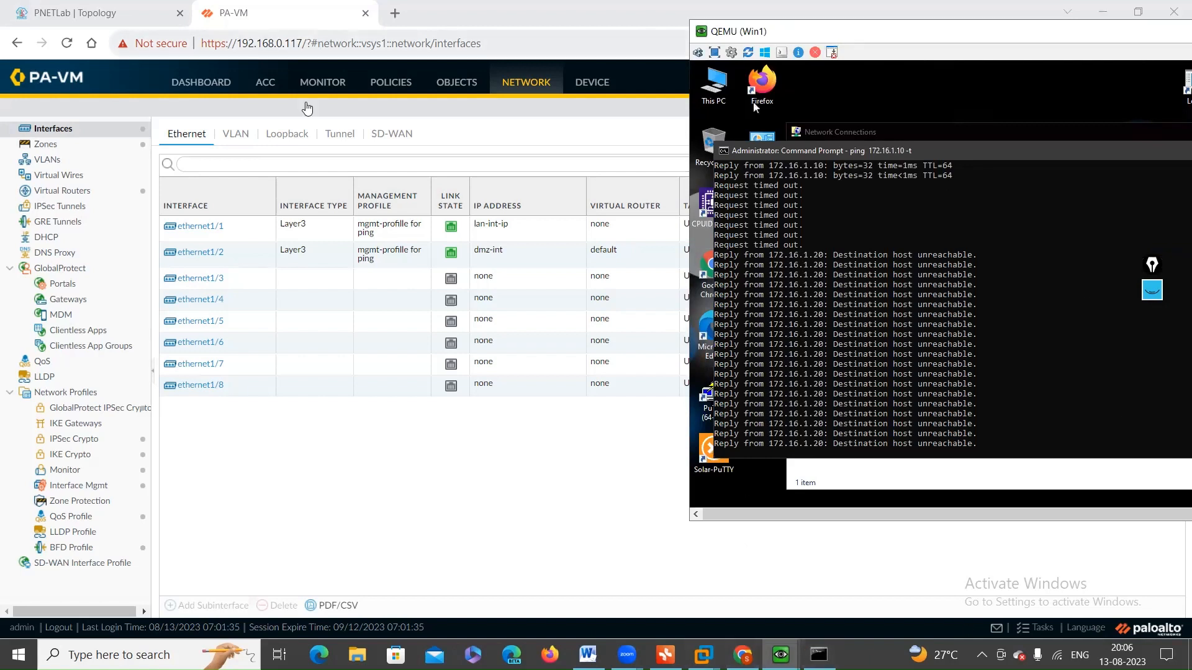
Step: Add a new security policy rule and name it lan-dmz
left_click(410, 85)
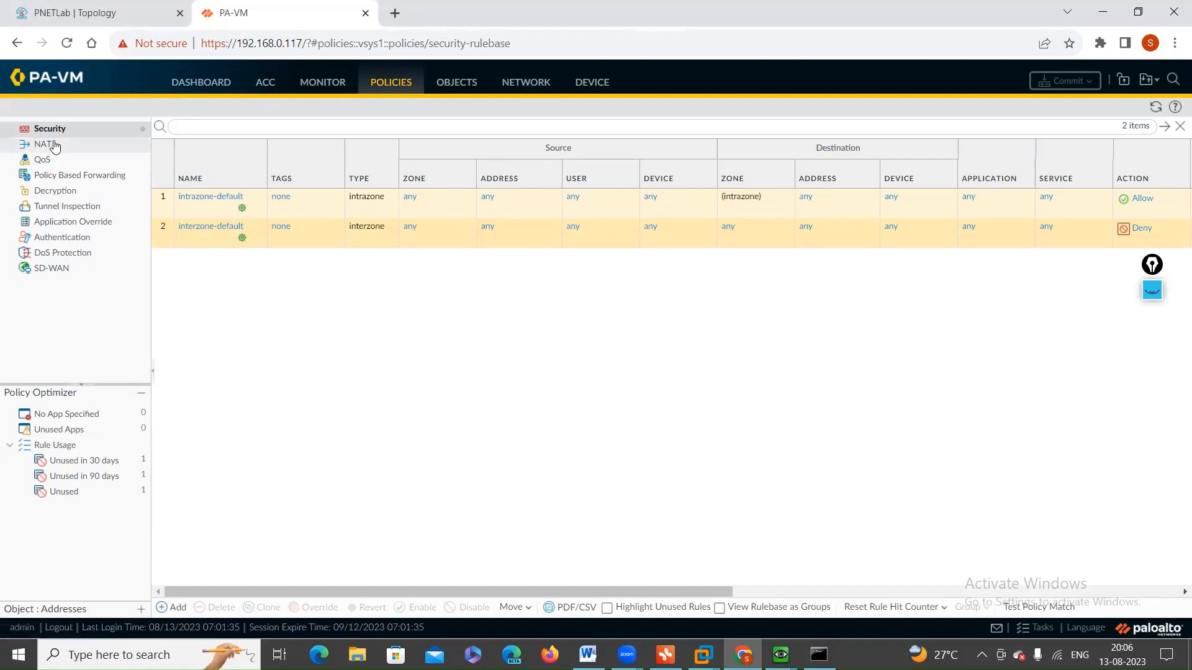
left_click(167, 608)
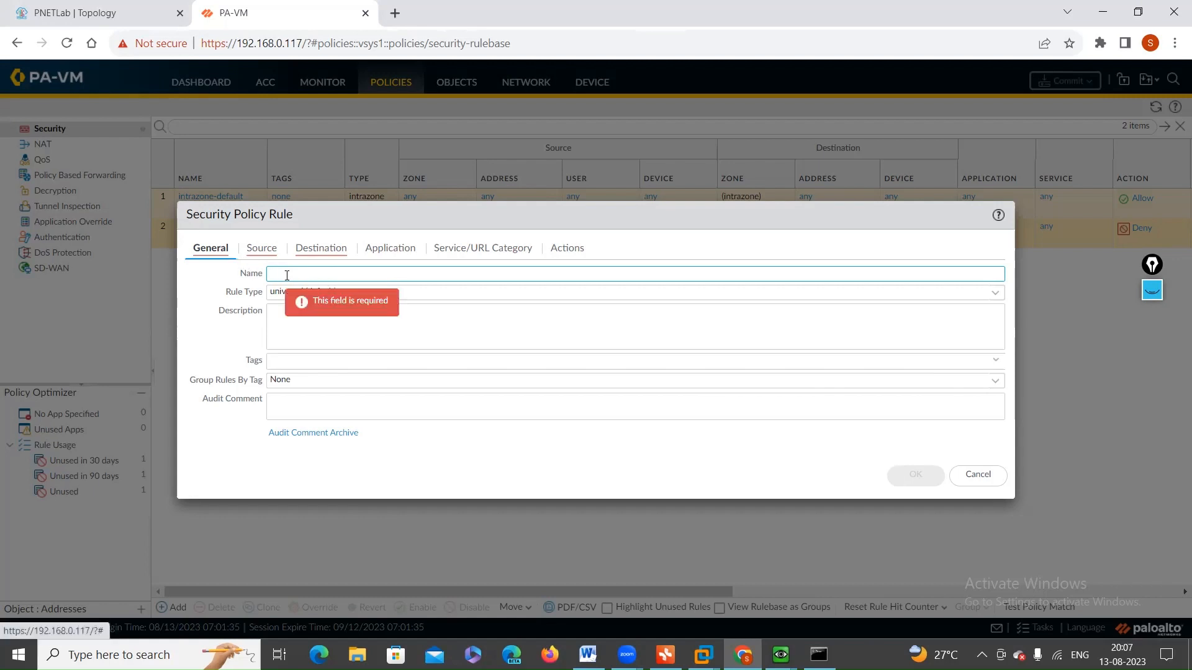
type("lan")
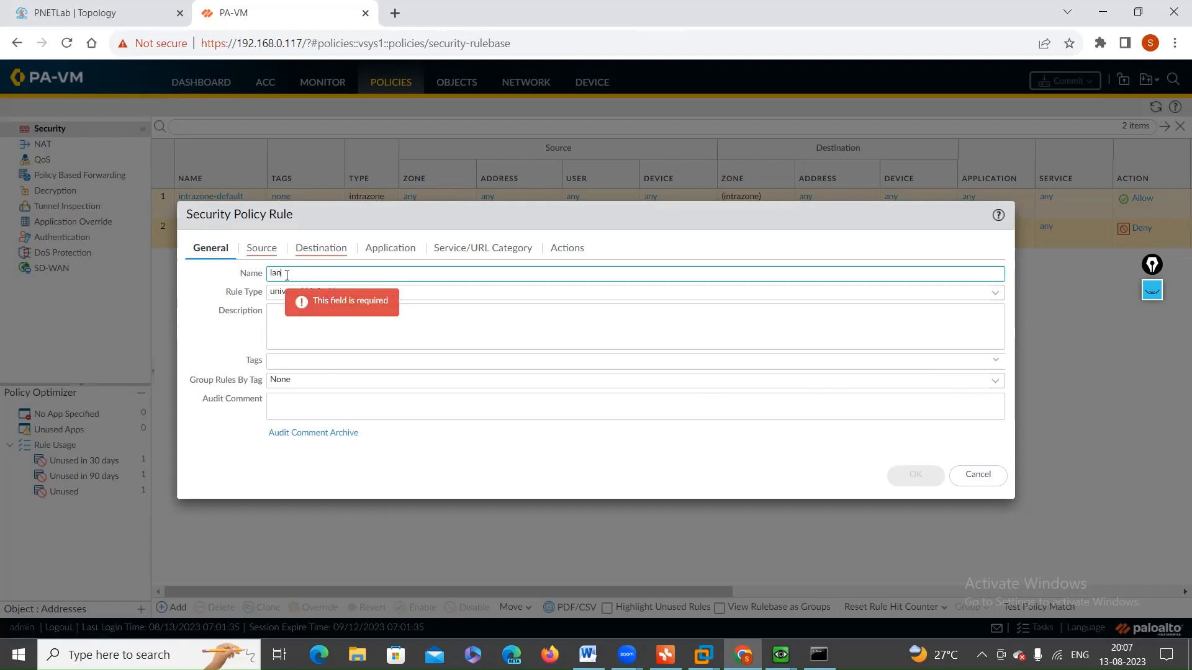
type("-any")
key("BackSpace")
key("BackSpace")
type("dmz")
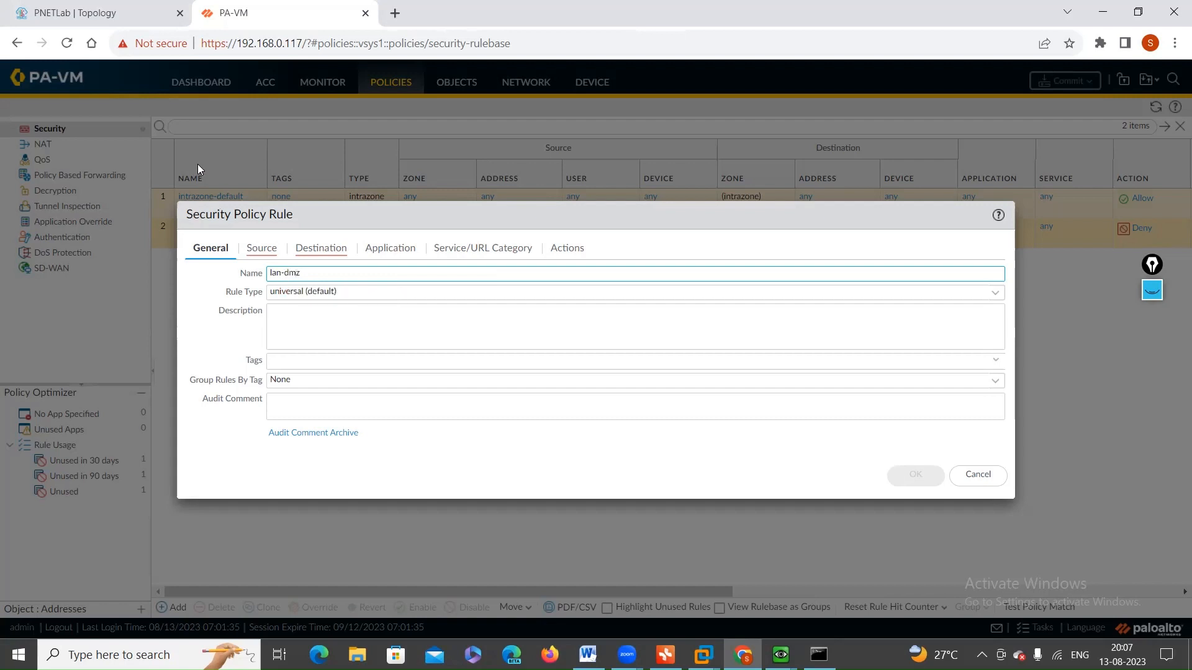
Step: Set the lan-dmz rule's source zone to lan-zone and recheck the source settings
left_click(262, 248)
left_click(200, 439)
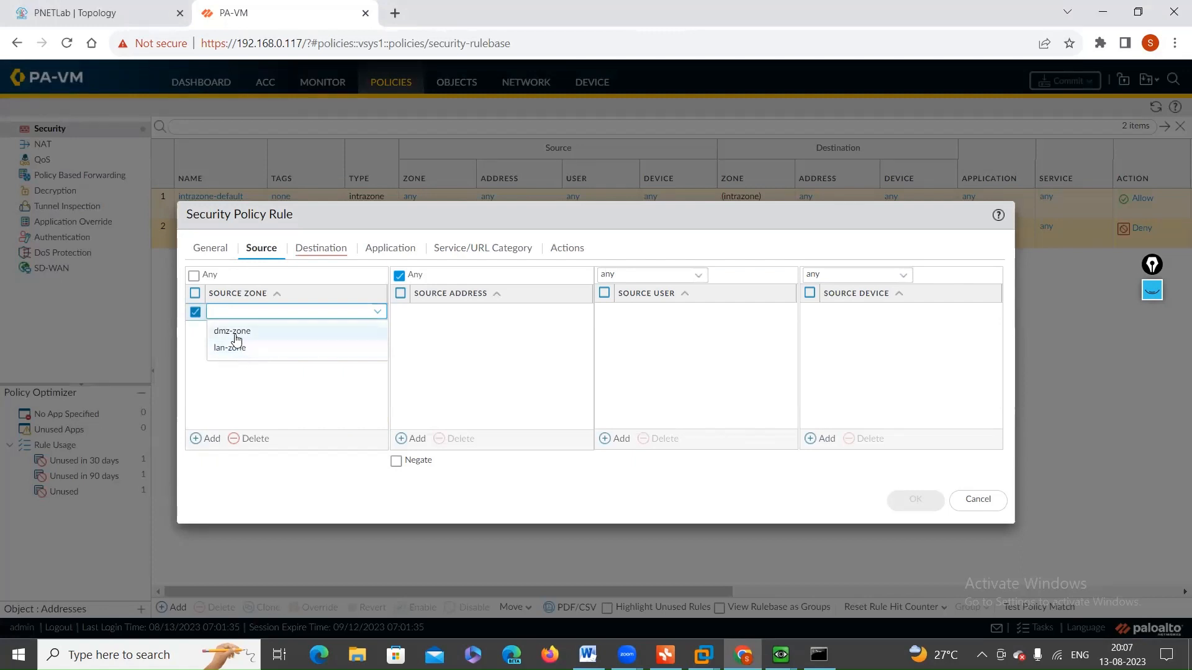
left_click(243, 351)
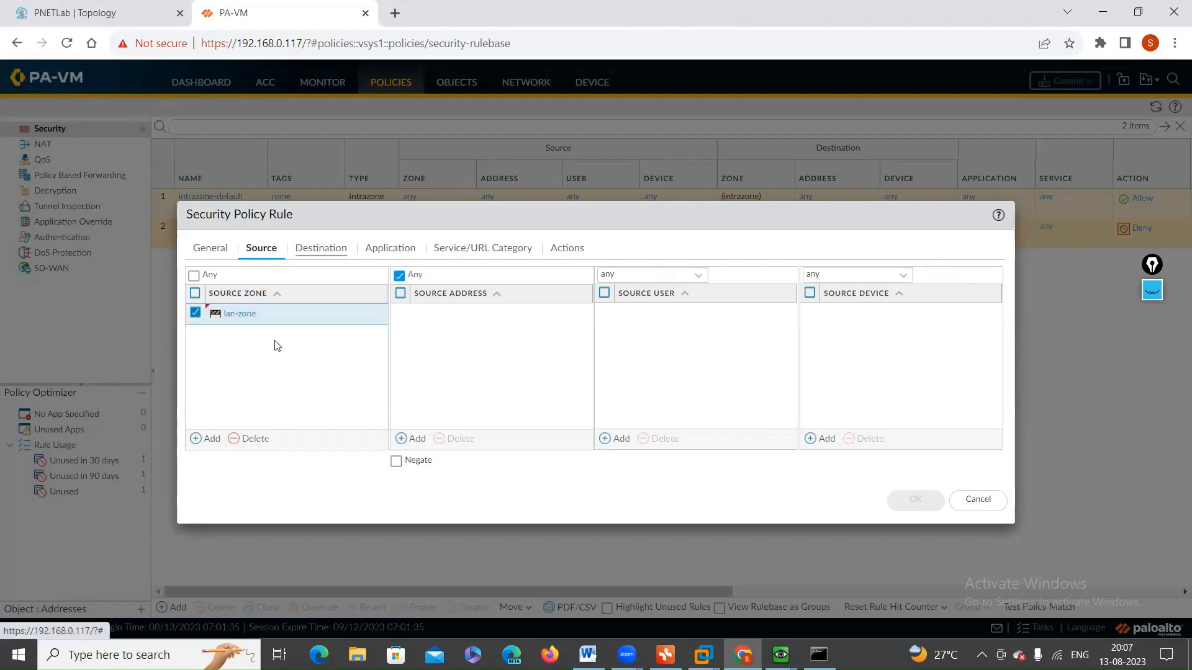
left_click(338, 254)
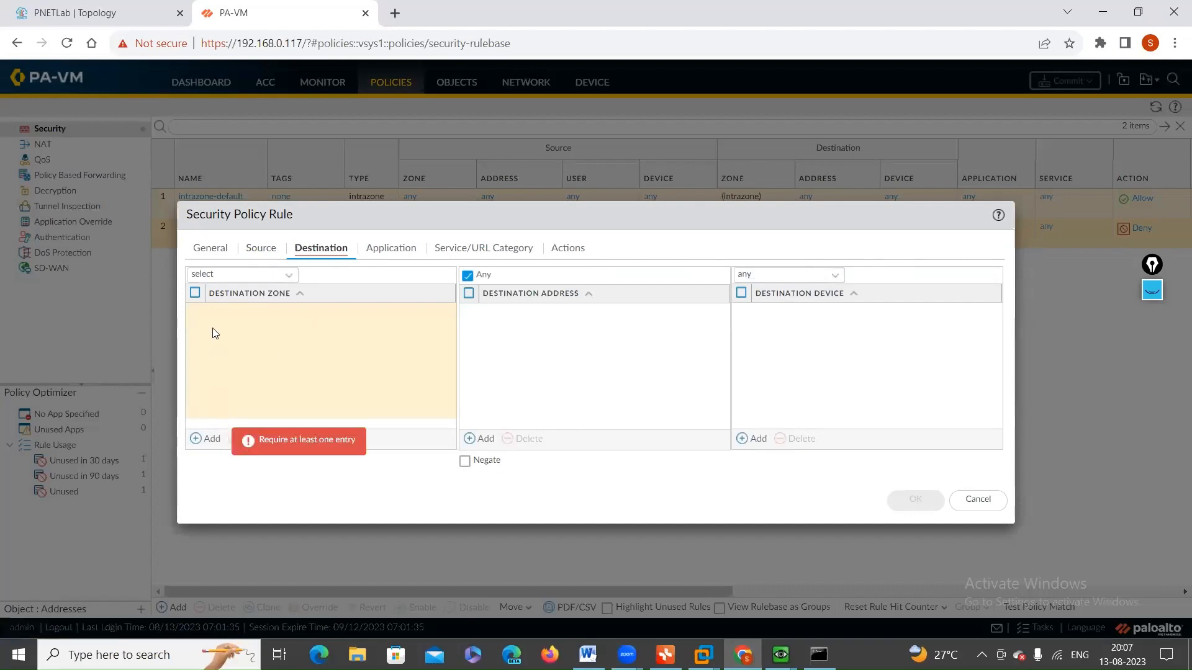
left_click(247, 252)
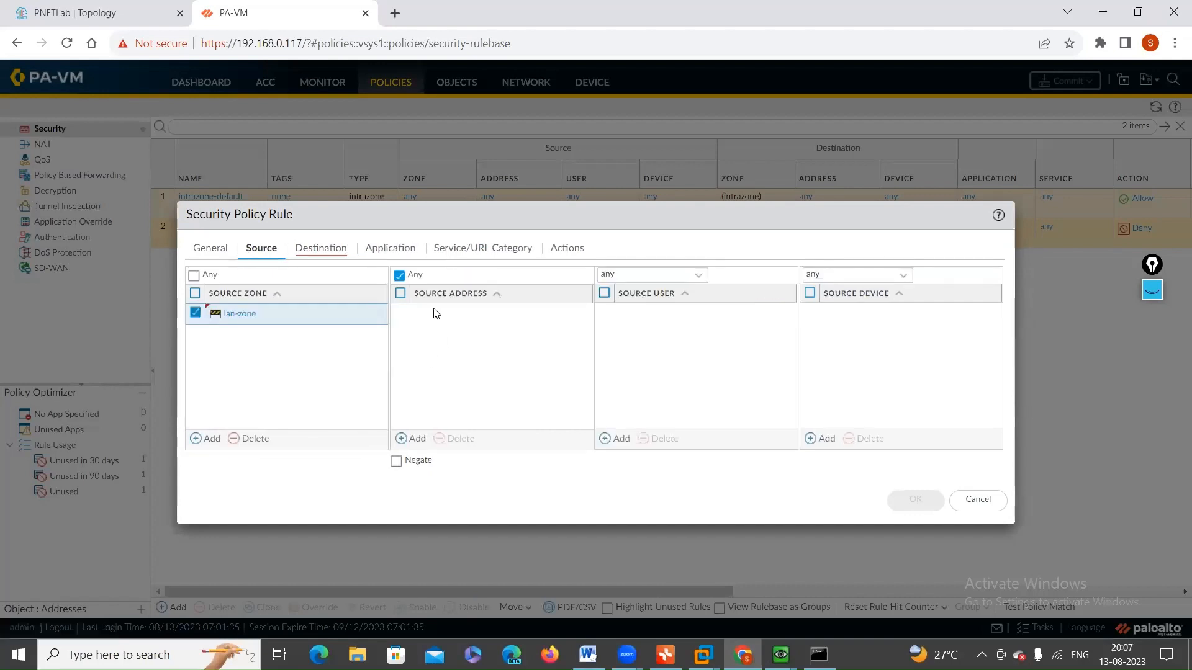
Step: Set the lan-dmz rule's destination zone to dmz-zone
left_click(323, 249)
left_click(206, 438)
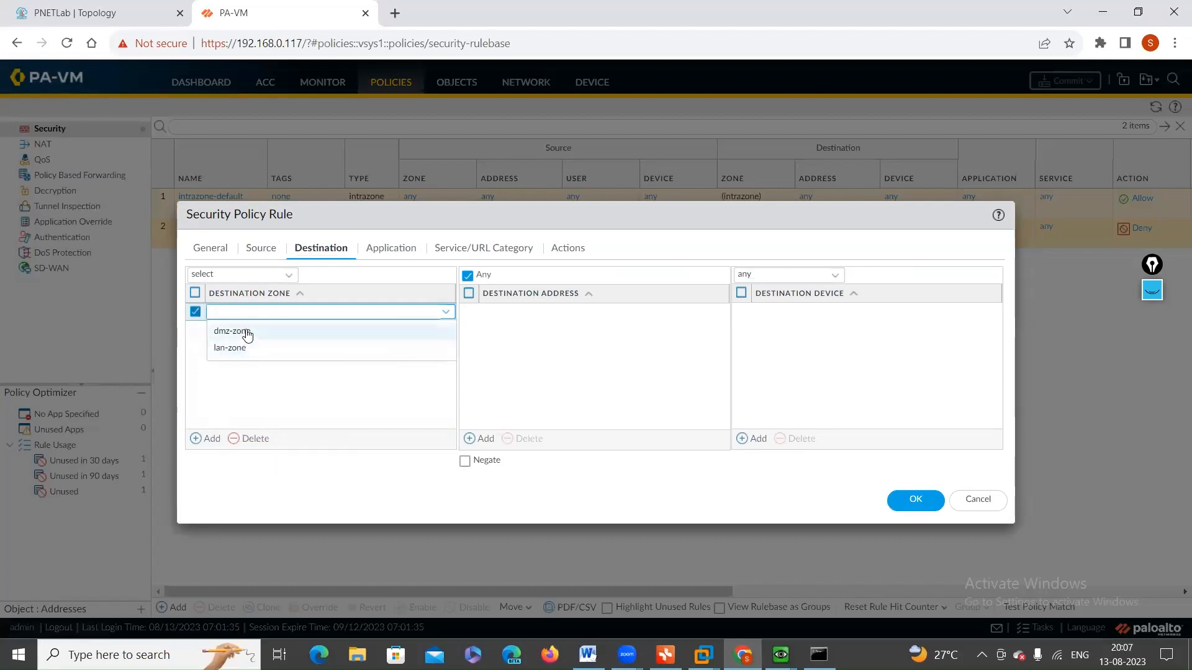
left_click(263, 248)
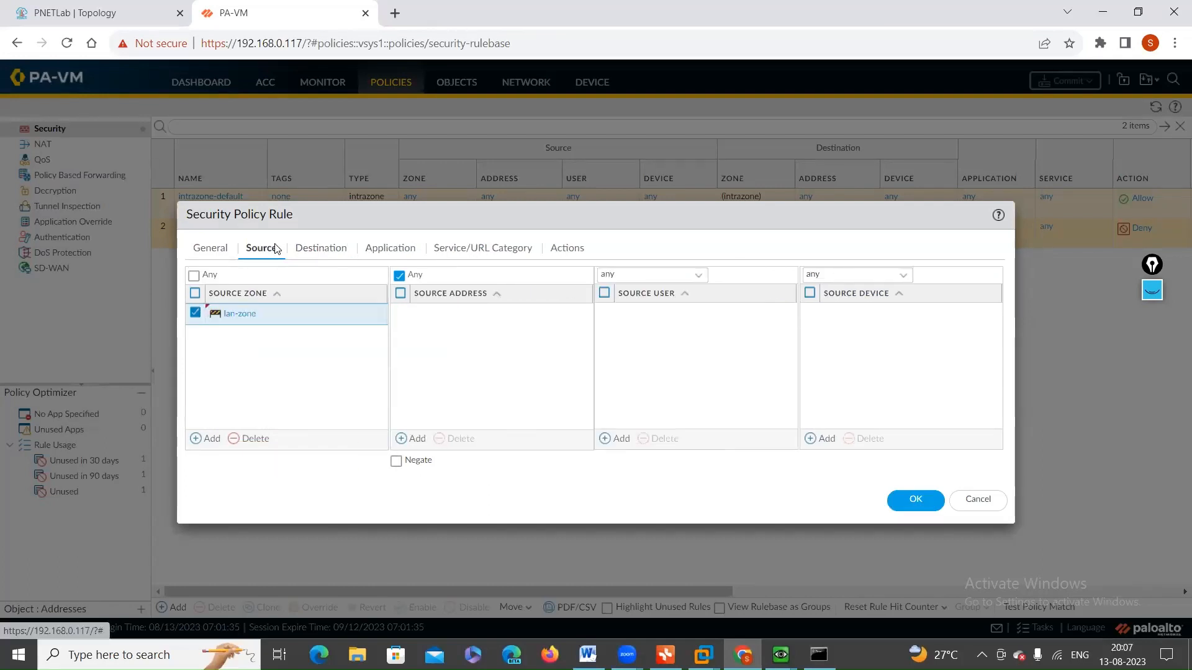
left_click(326, 248)
left_click(200, 439)
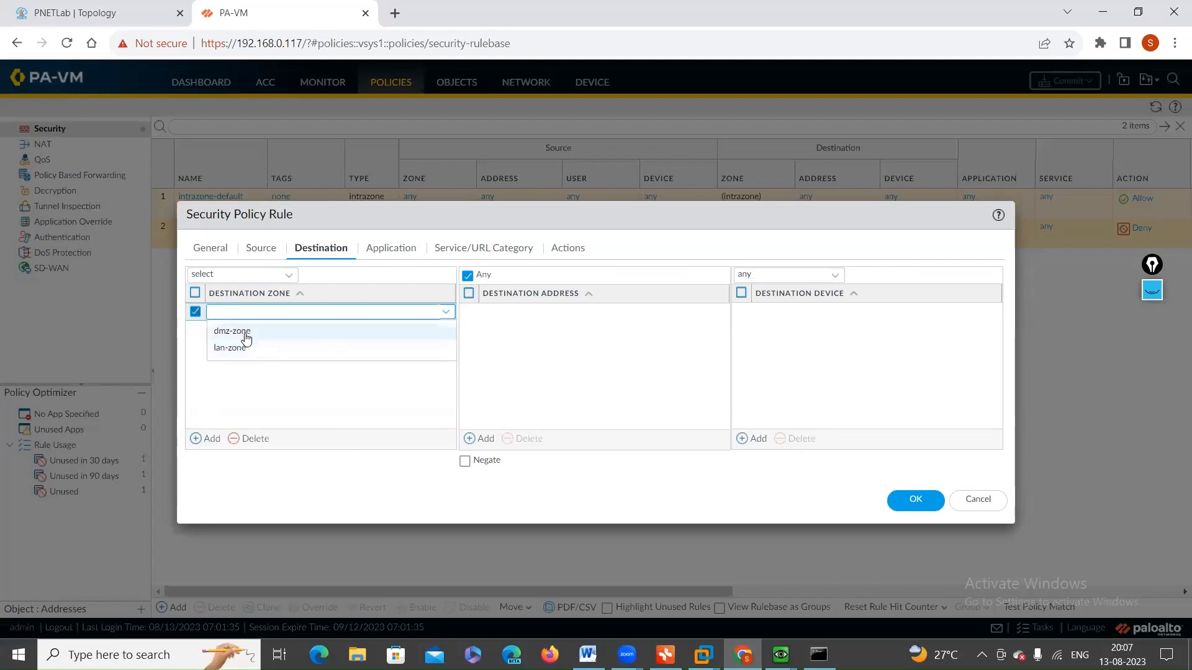
left_click(240, 332)
left_click(282, 370)
Step: Keep the rule's application, service and Allow action settings, save the rule, and commit all changes
left_click(391, 247)
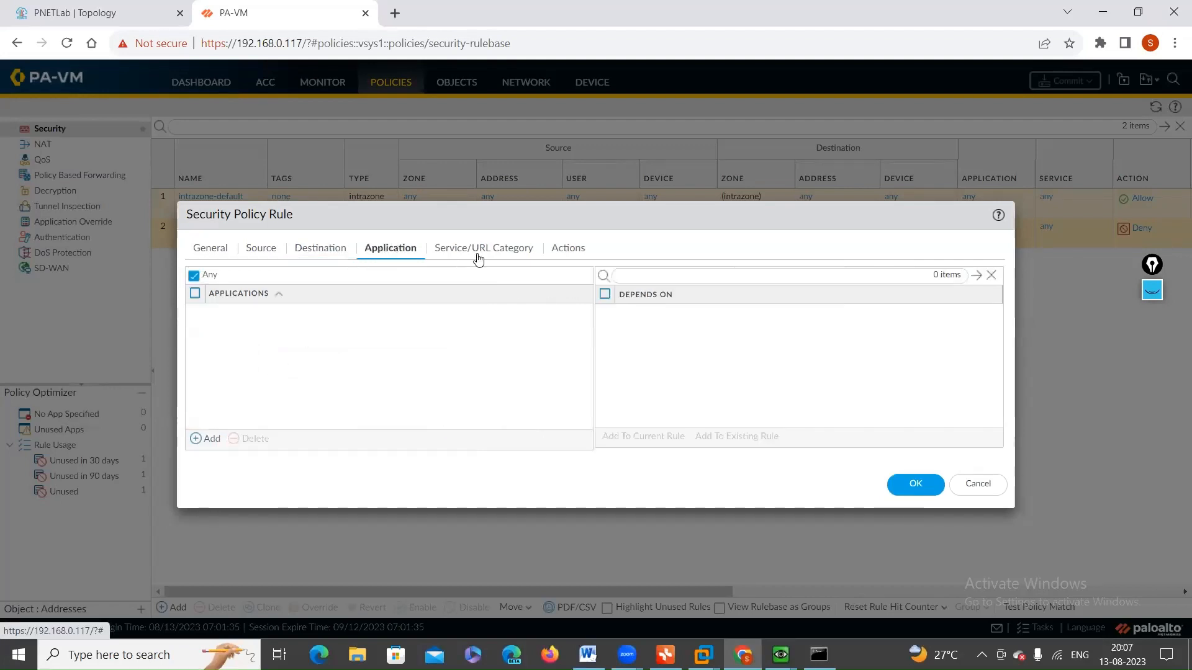
left_click(484, 248)
left_click(566, 248)
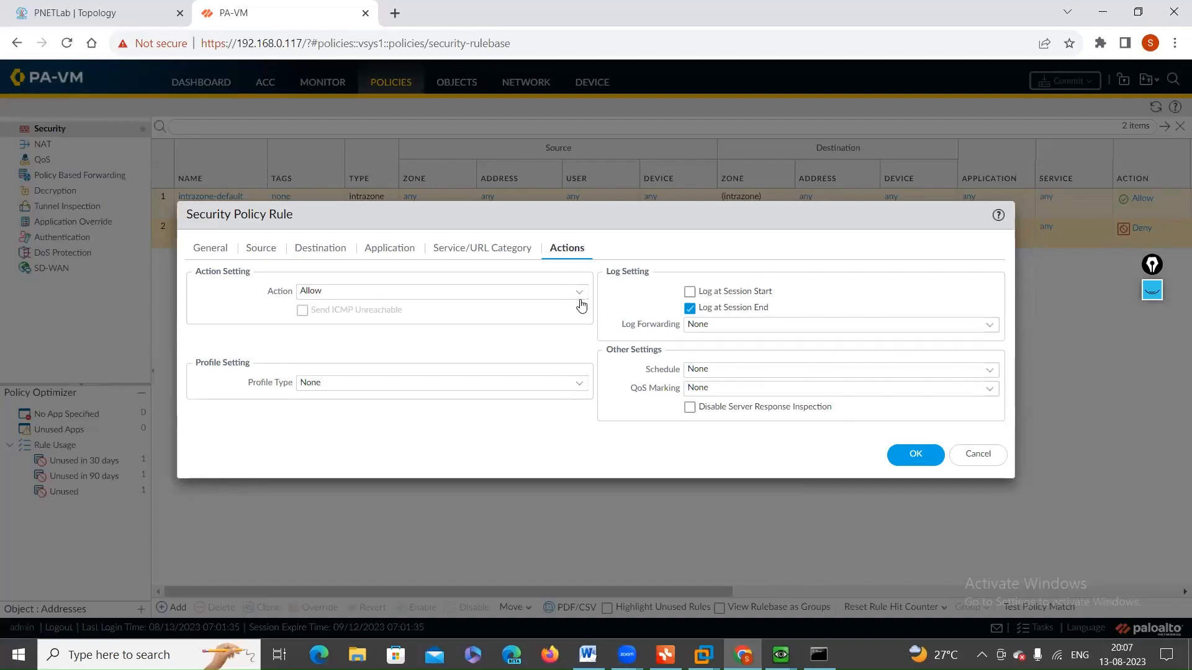
left_click(915, 454)
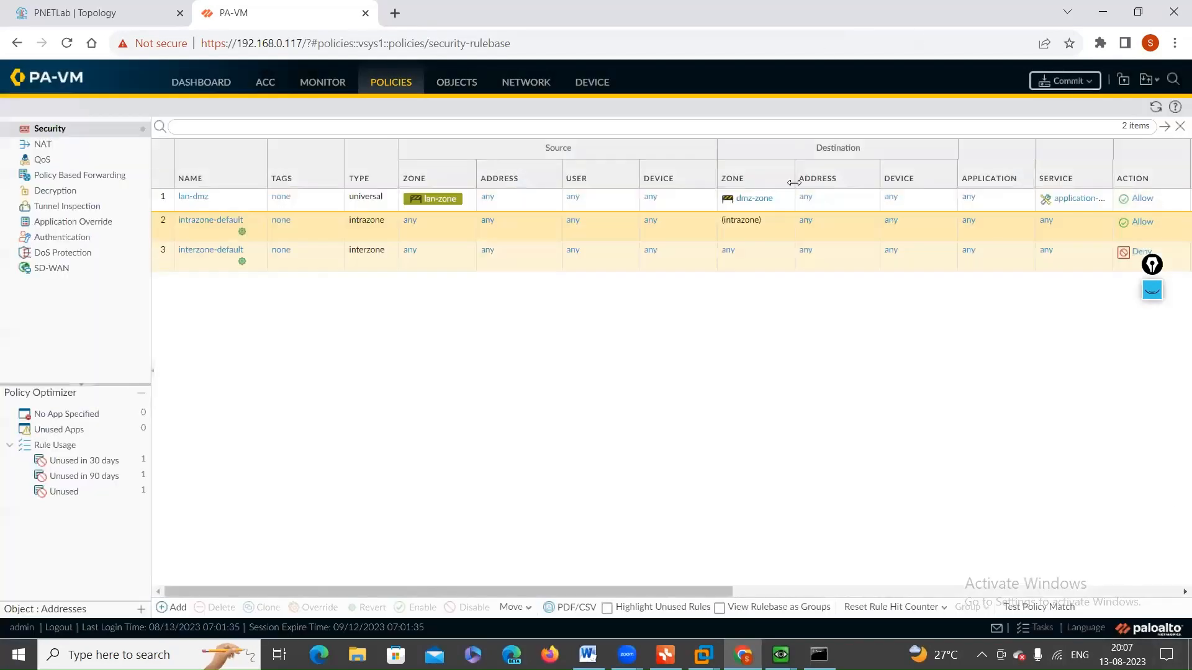
left_click(1066, 81)
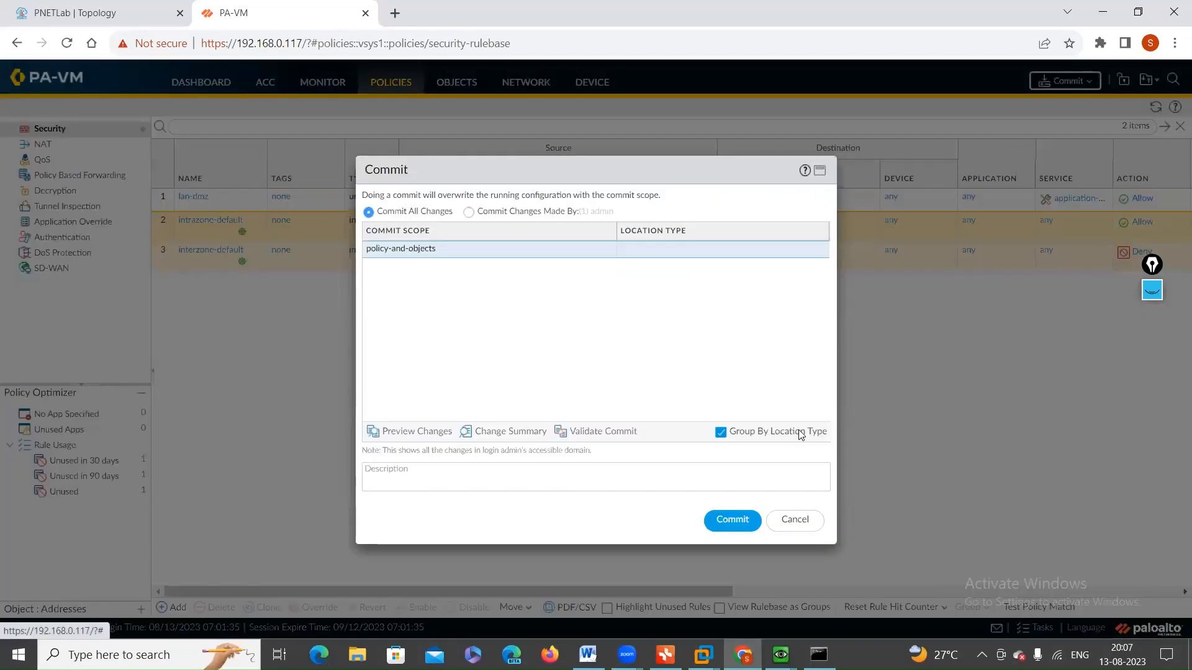
left_click(735, 519)
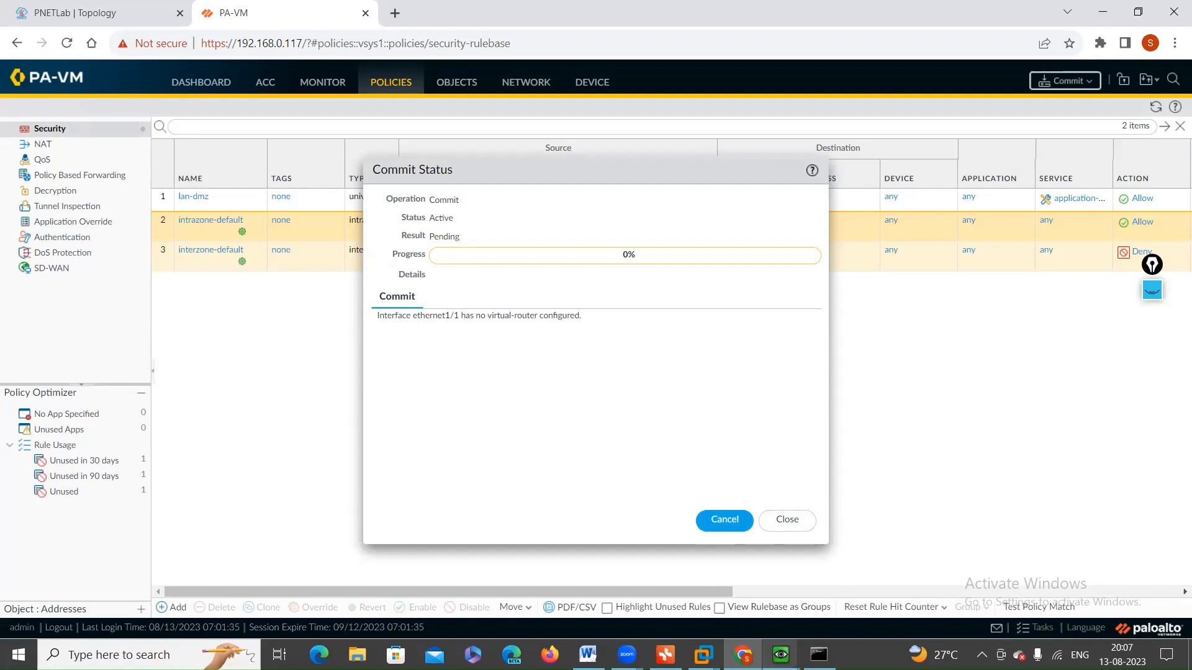
Step: Switch to the Win2 machine and run ipconfig in its command prompt to check the IP settings
mouse_move(781, 651)
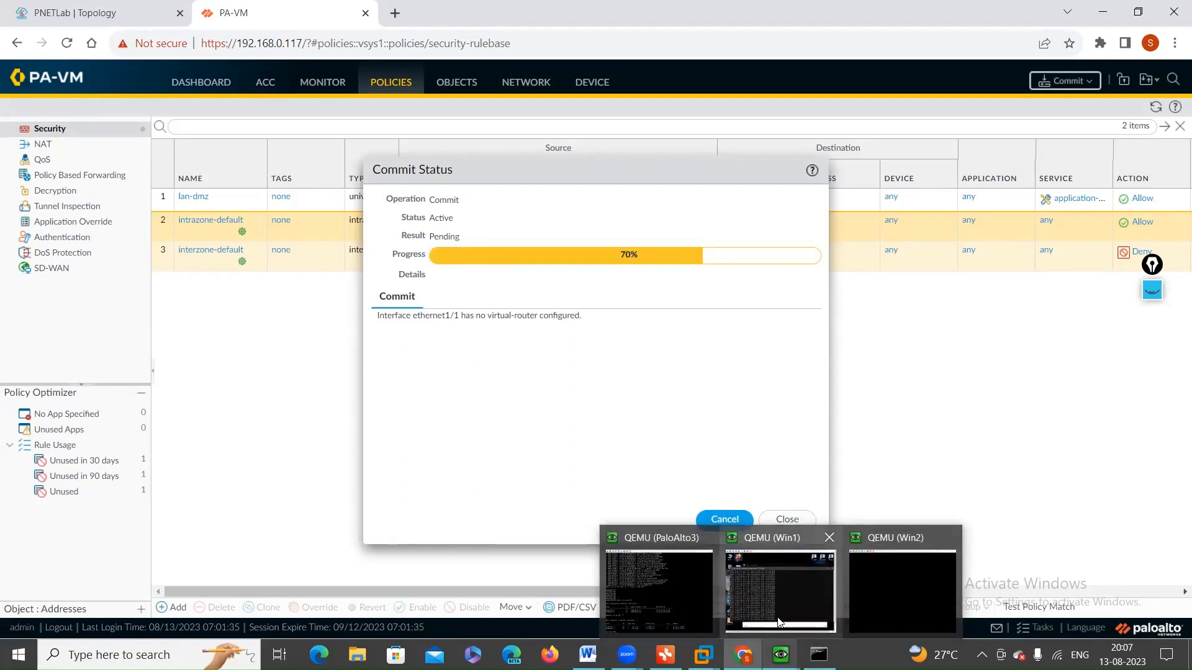
left_click(880, 590)
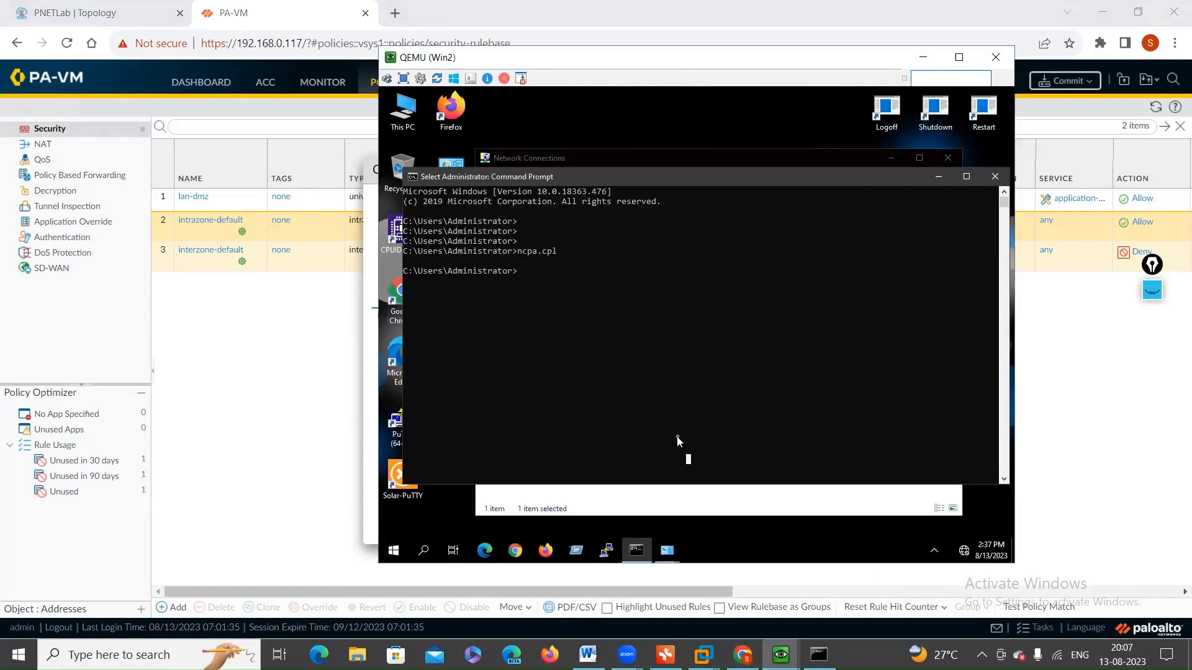
key("Up")
key("BackSpace")
key("BackSpace")
key("BackSpace")
key("BackSpace")
key("BackSpace")
key("BackSpace")
key("BackSpace")
key("BackSpace")
type("ipconfig")
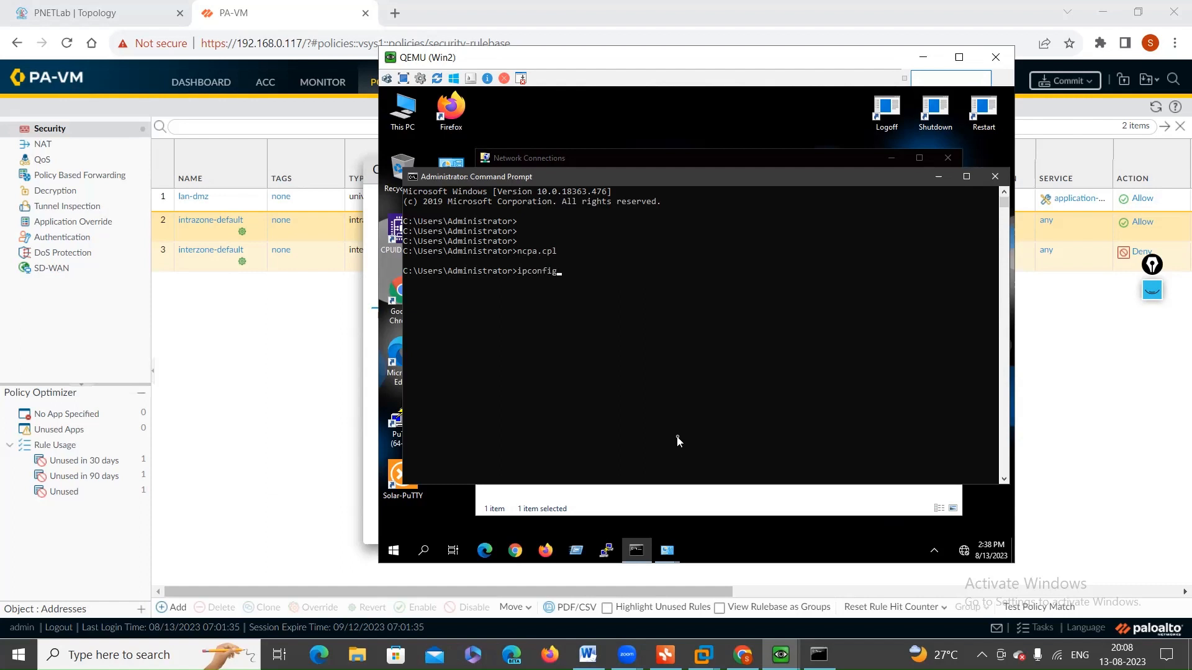
key("Return")
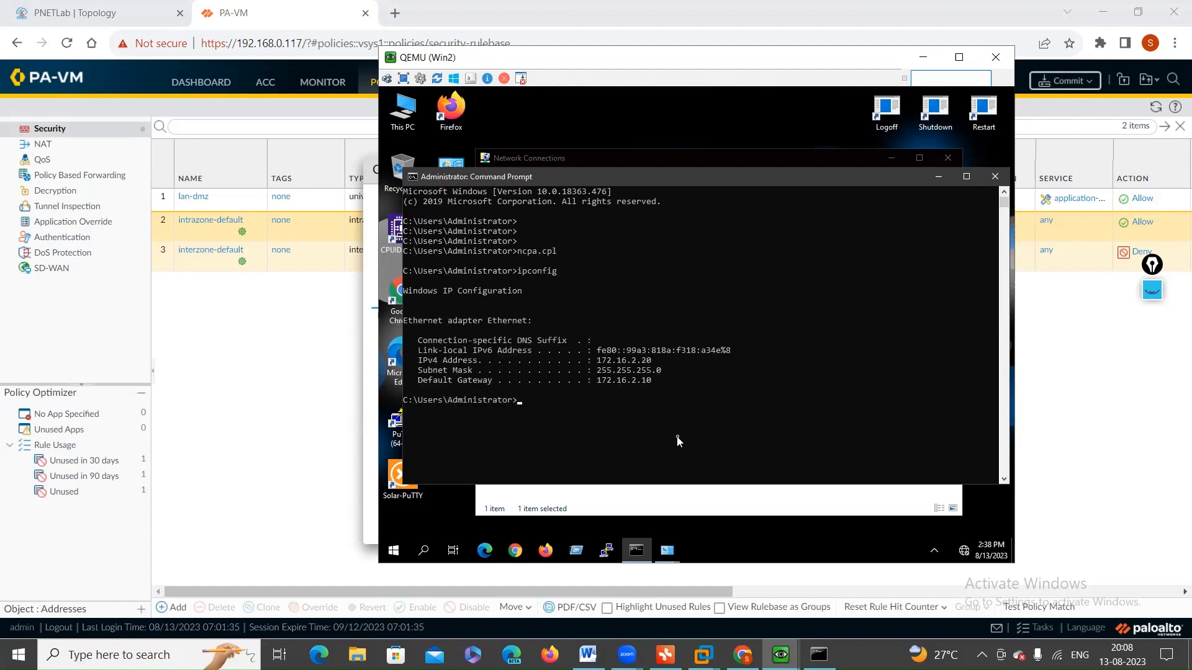
Step: Ping the gateway 172.16.2.10 from Win2
type("ping 172.16.2.10")
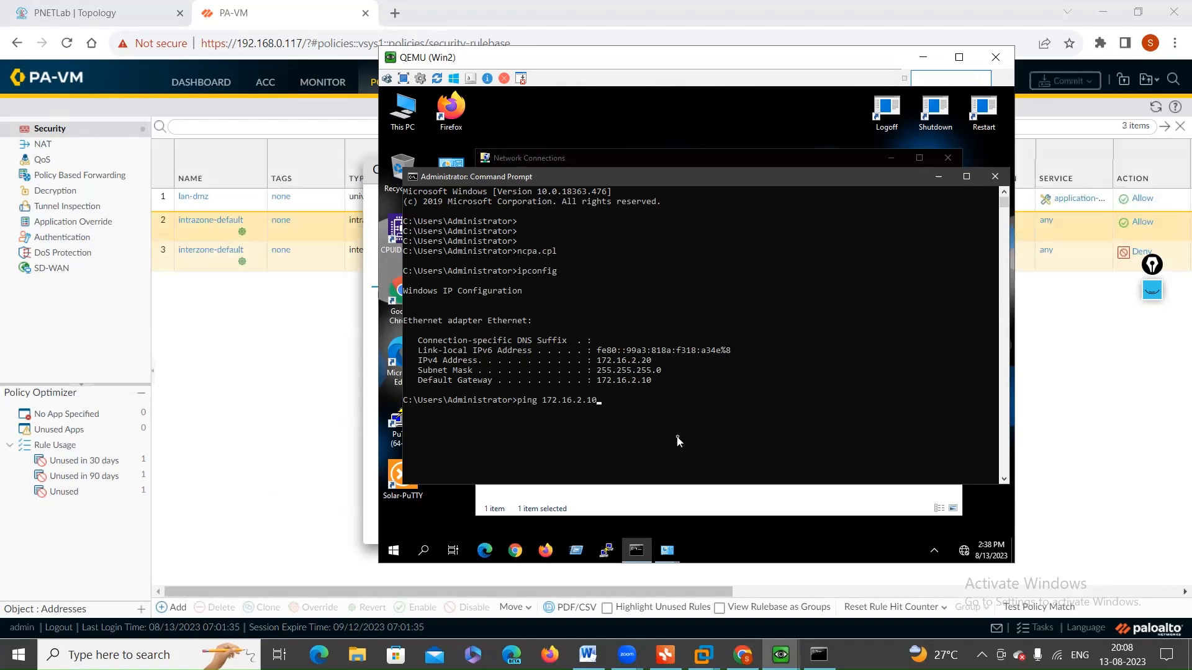
key("Return")
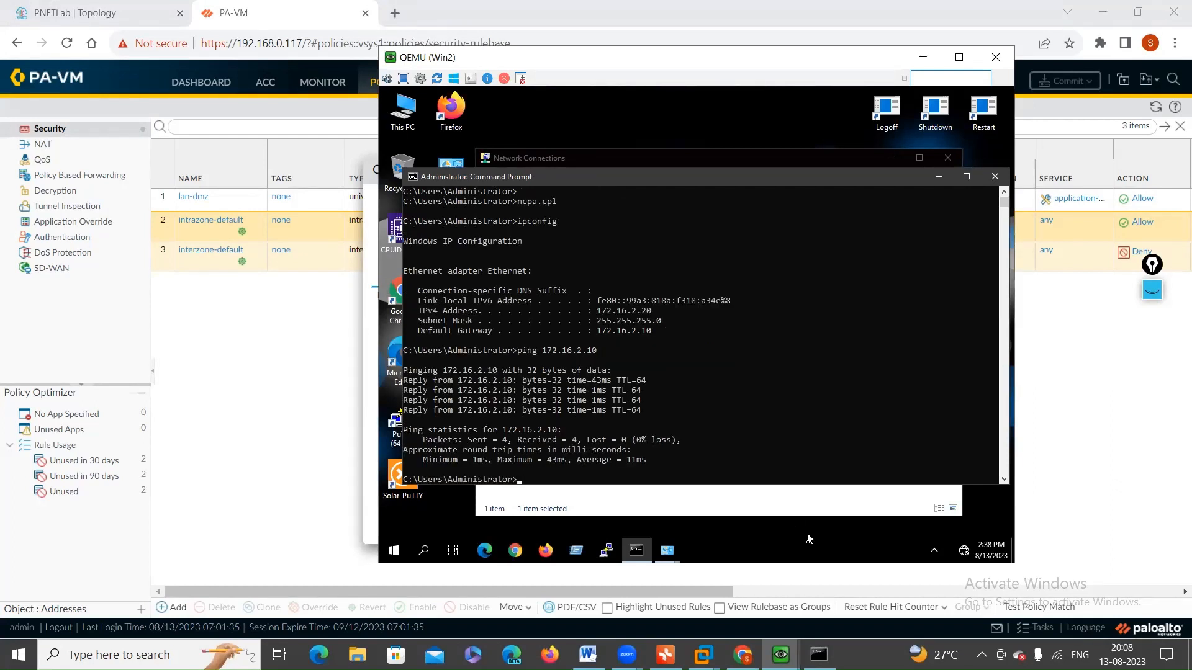
Step: Switch to the Win1 machine, stop the continuous ping to 172.16.1.10, and add a few blank prompt lines
mouse_move(783, 649)
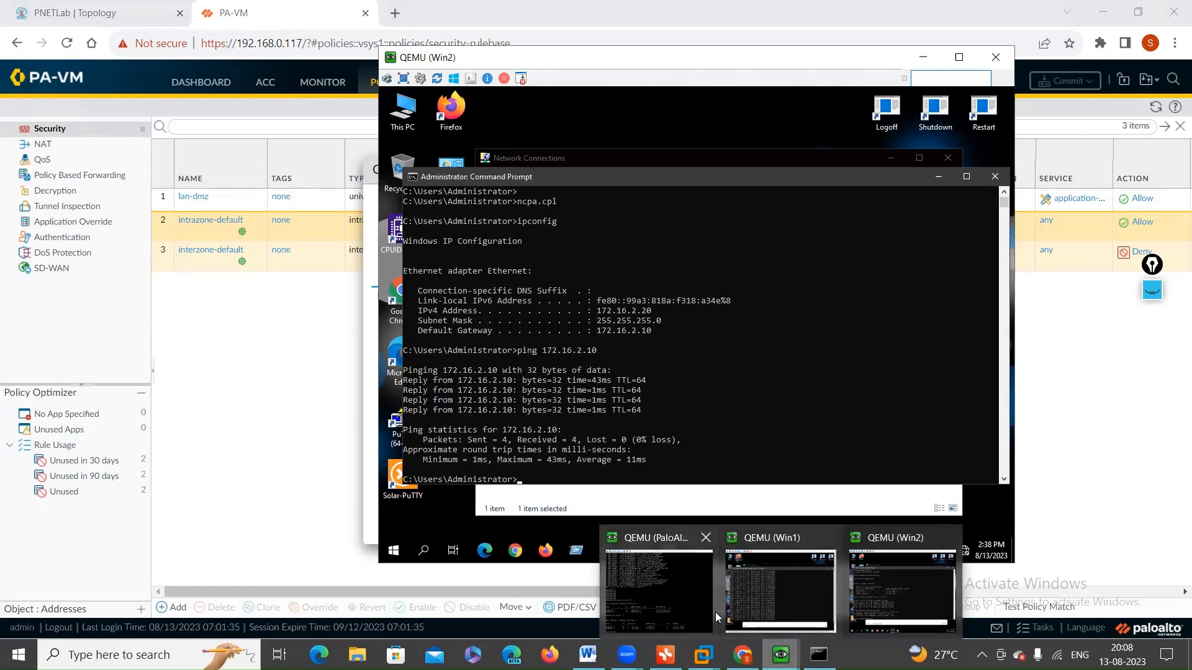
left_click(799, 601)
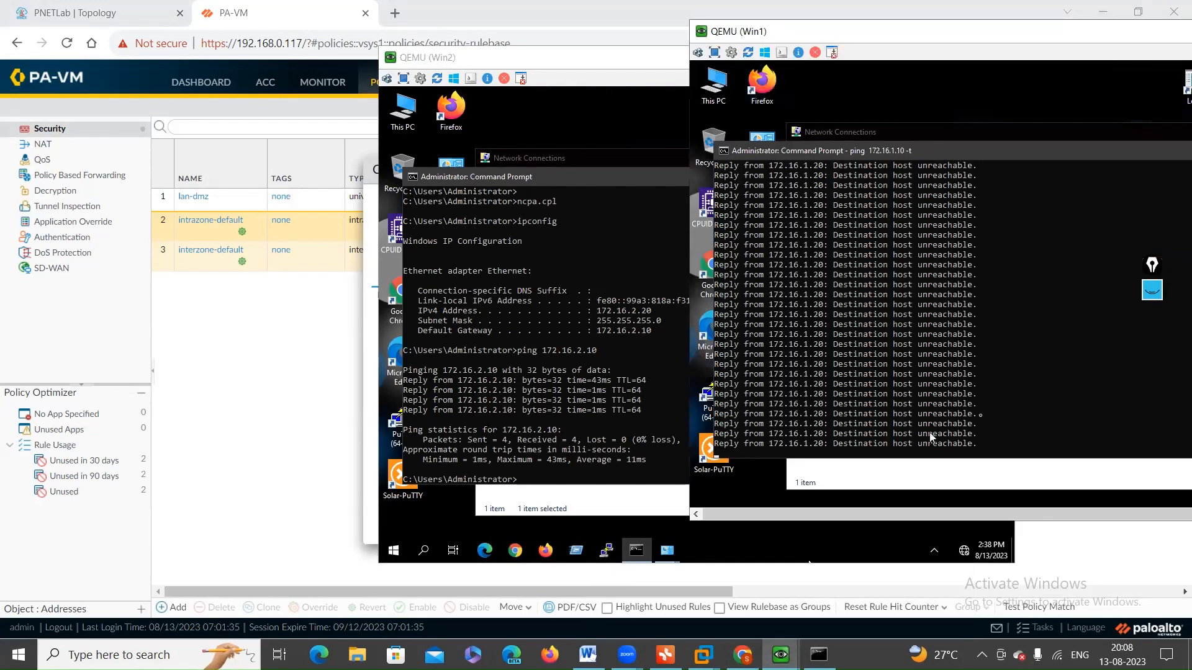
left_click(994, 414)
key("ctrl+c")
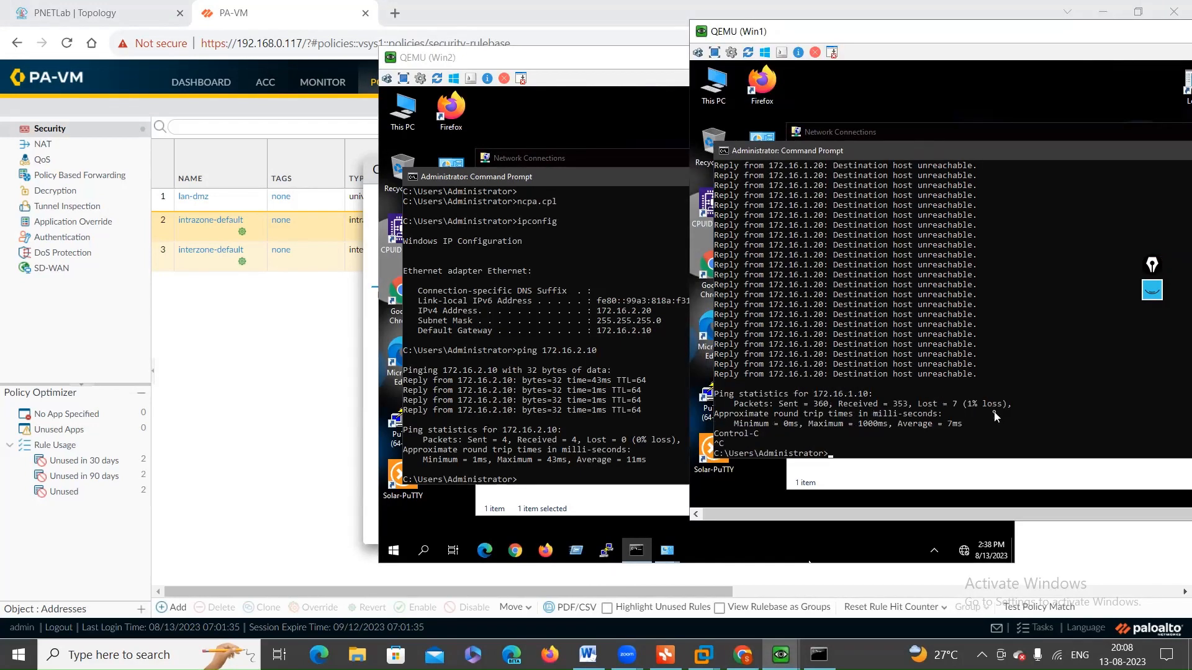
key("Return")
key("Return")
key("Return")
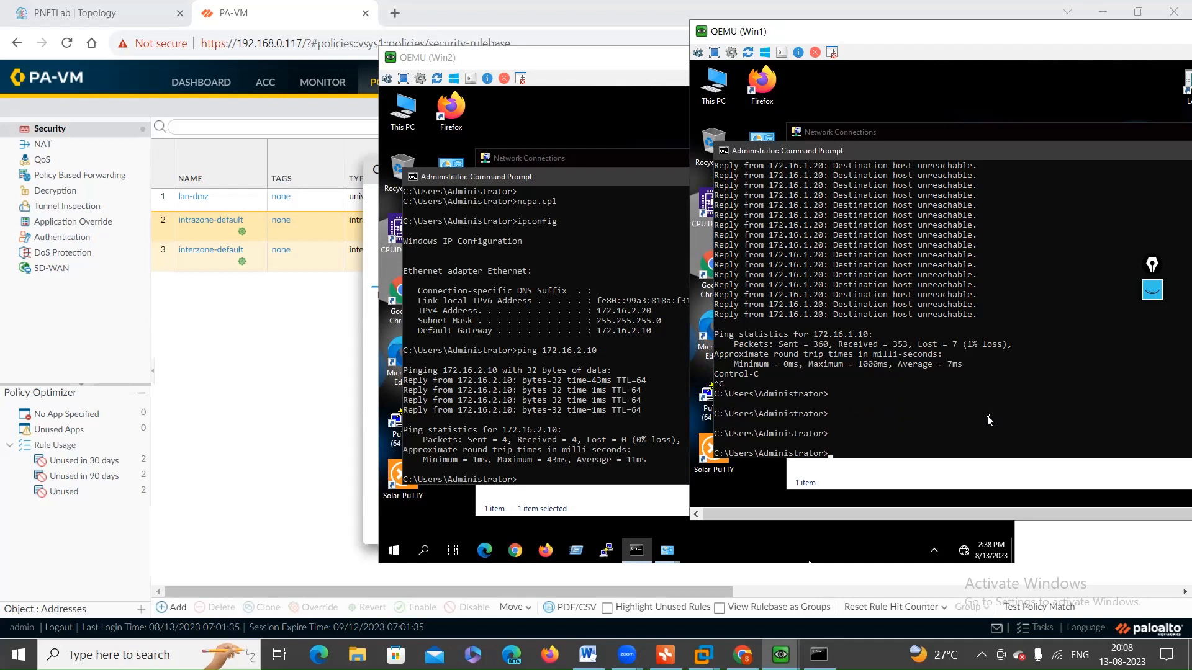
Step: Ping the DMZ gateway 172.16.2.10 from Win1, and stop the ping after a few replies
type("ping 172.16.2.10")
key("Return")
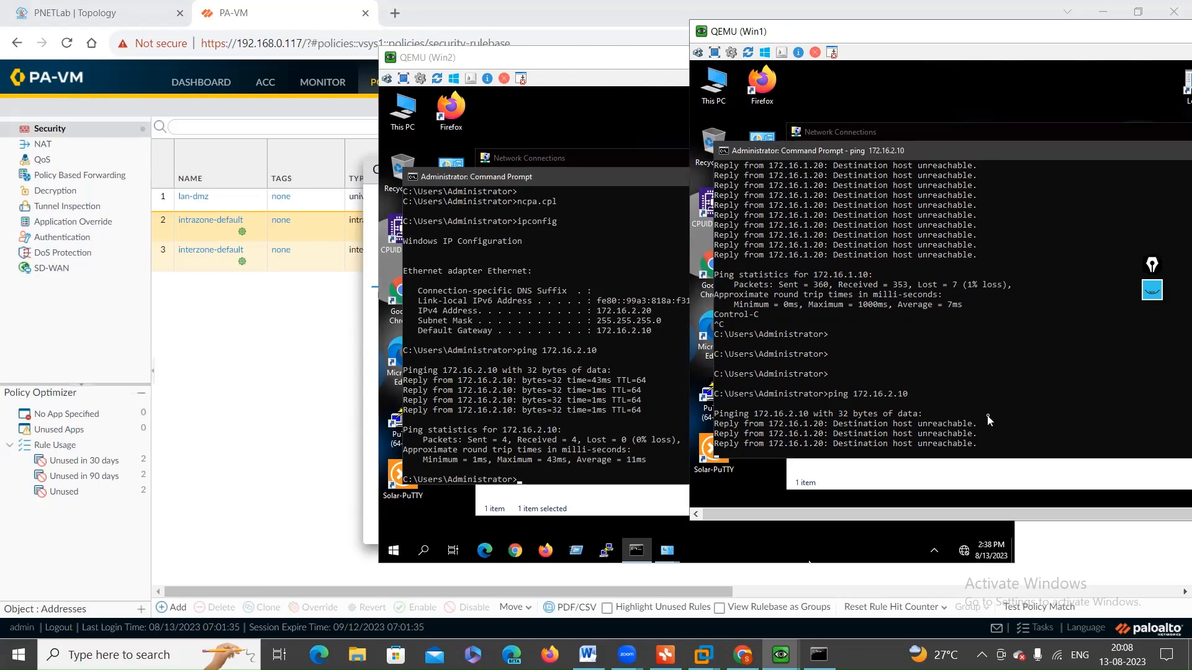
key("ctrl+c")
Step: Ping the Win2 host 172.16.2.20 from Win1
key("Up")
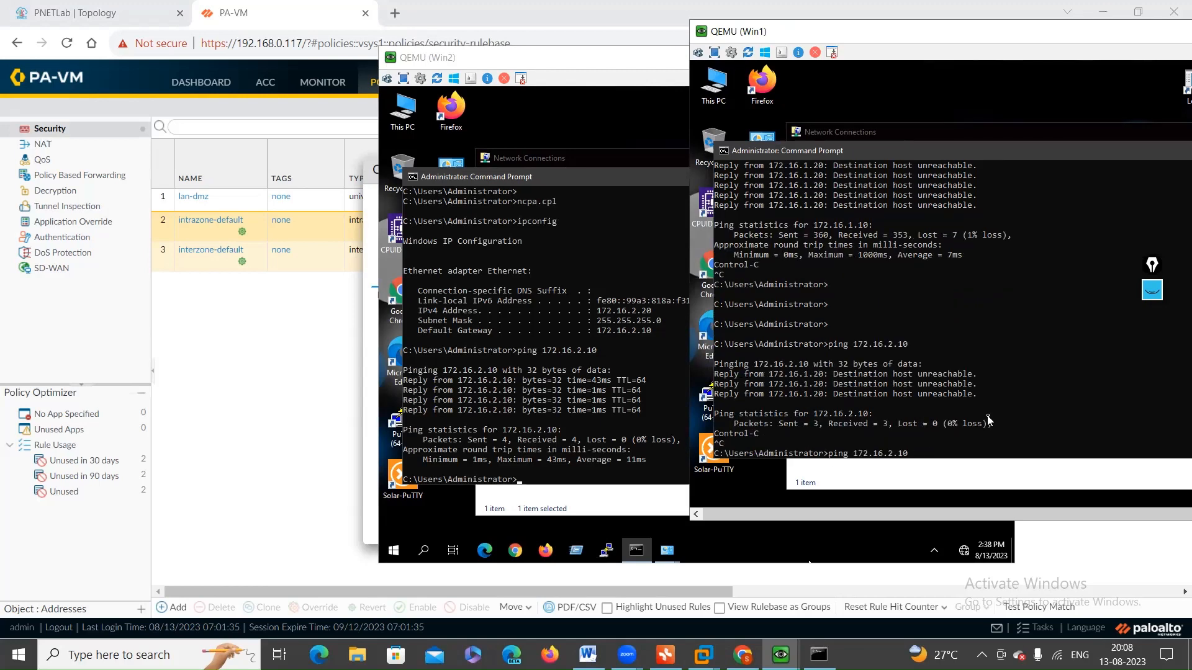
key("BackSpace")
key("BackSpace")
type("20")
key("Return")
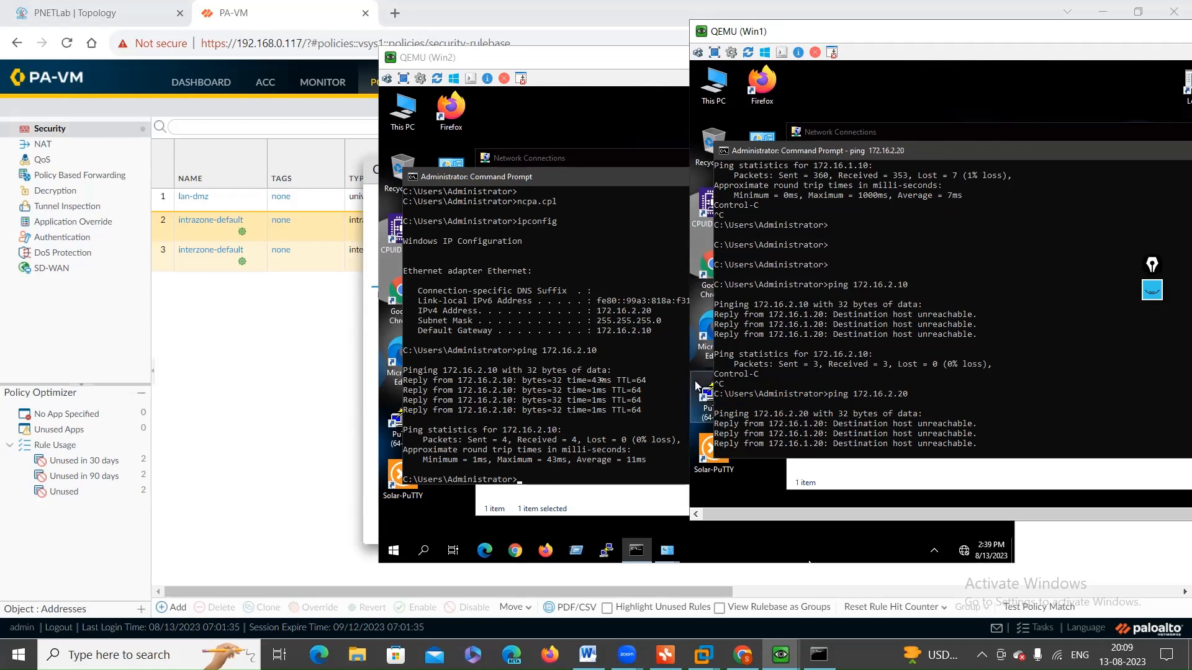
Step: Return to the PA-VM web interface in the browser and close the commit status dialog
left_click(603, 384)
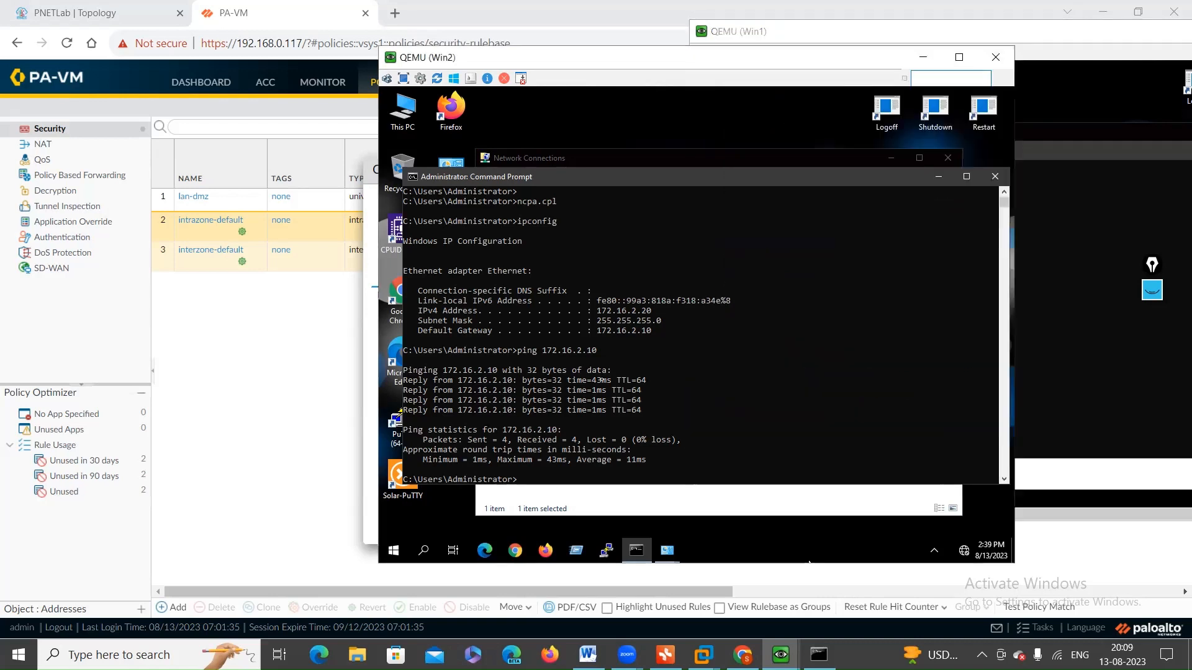
left_click(234, 338)
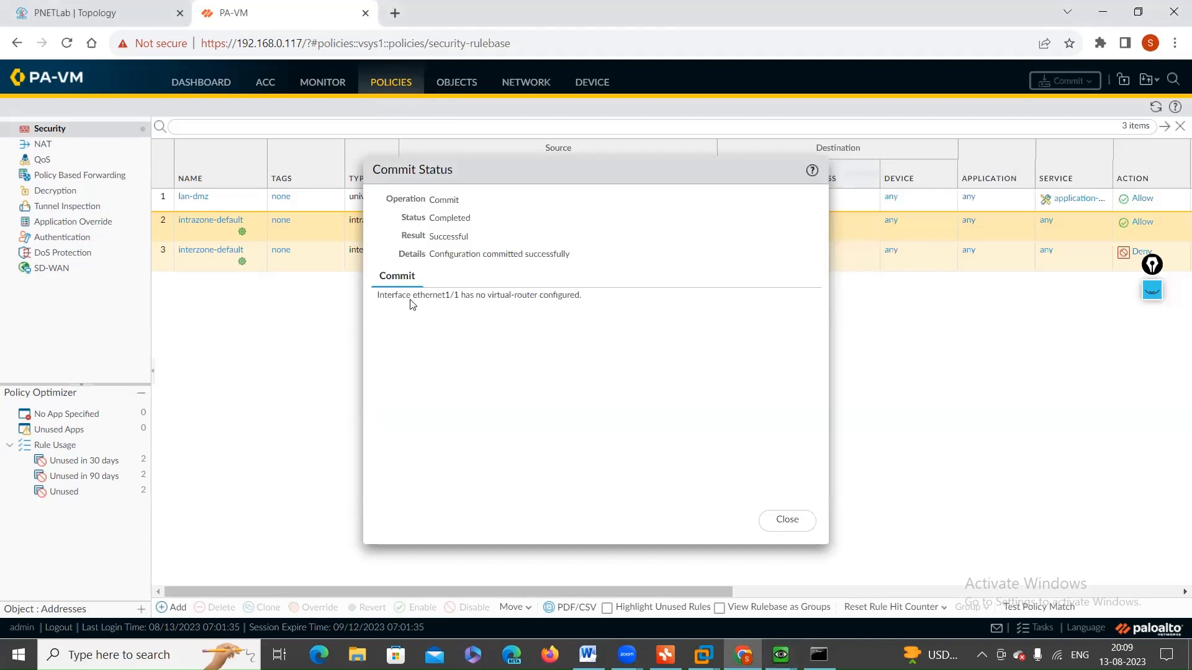
left_click(799, 526)
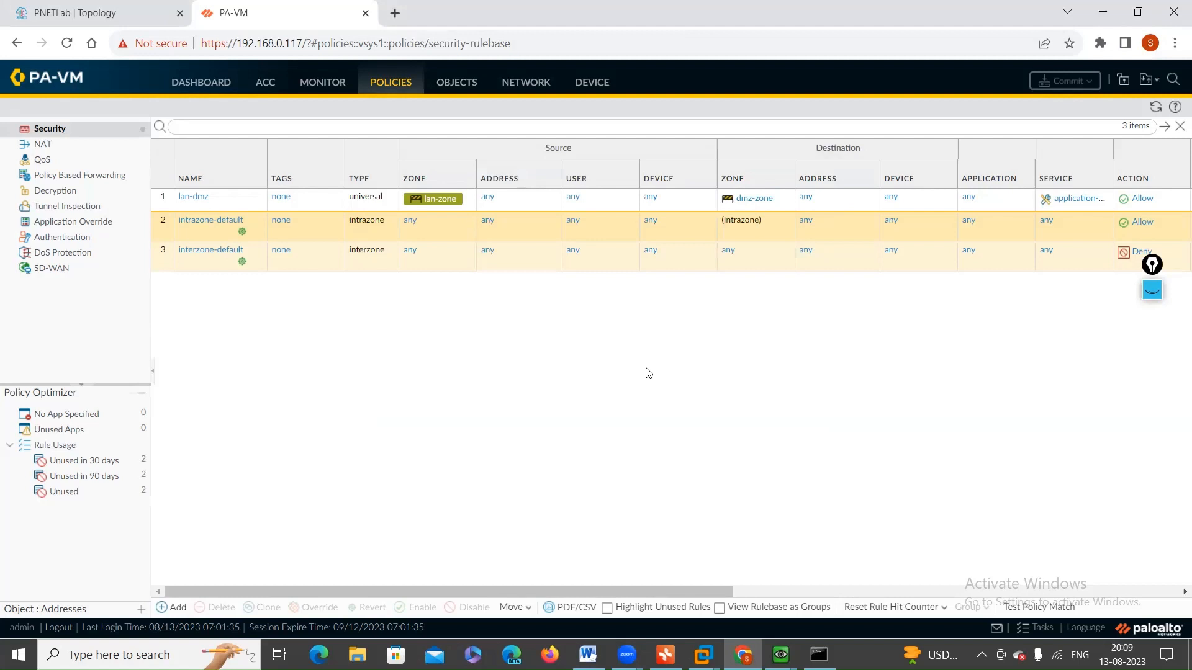
Step: Assign interface ethernet1/1 to the default virtual router and commit all changes
mouse_move(781, 655)
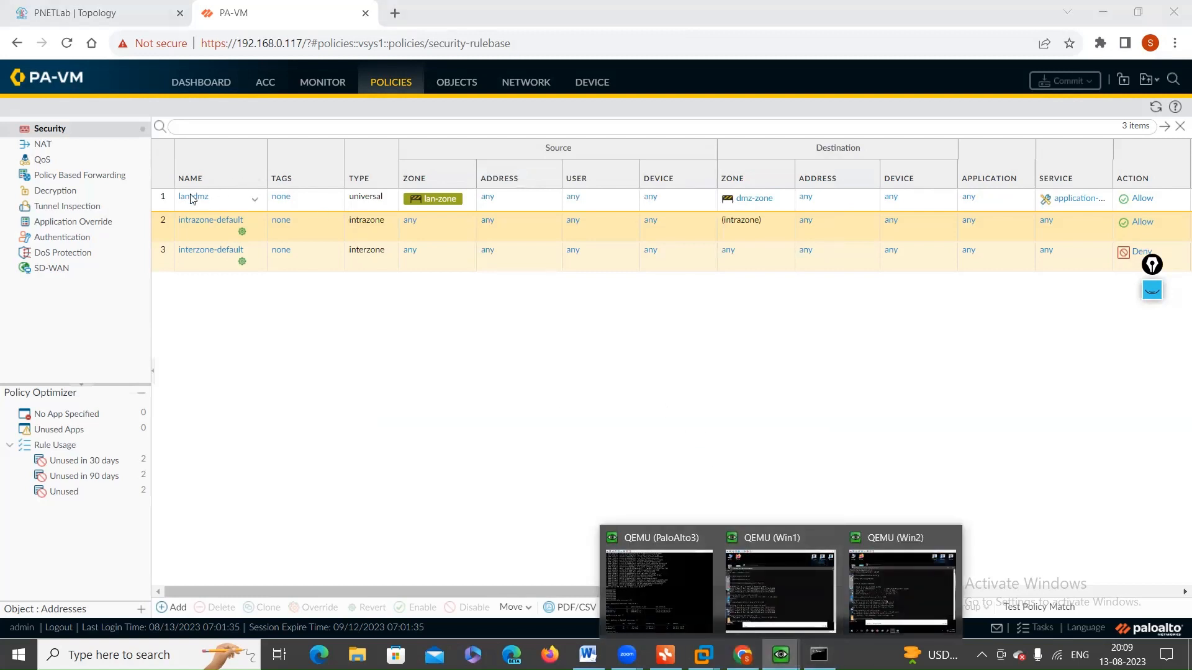
left_click(519, 83)
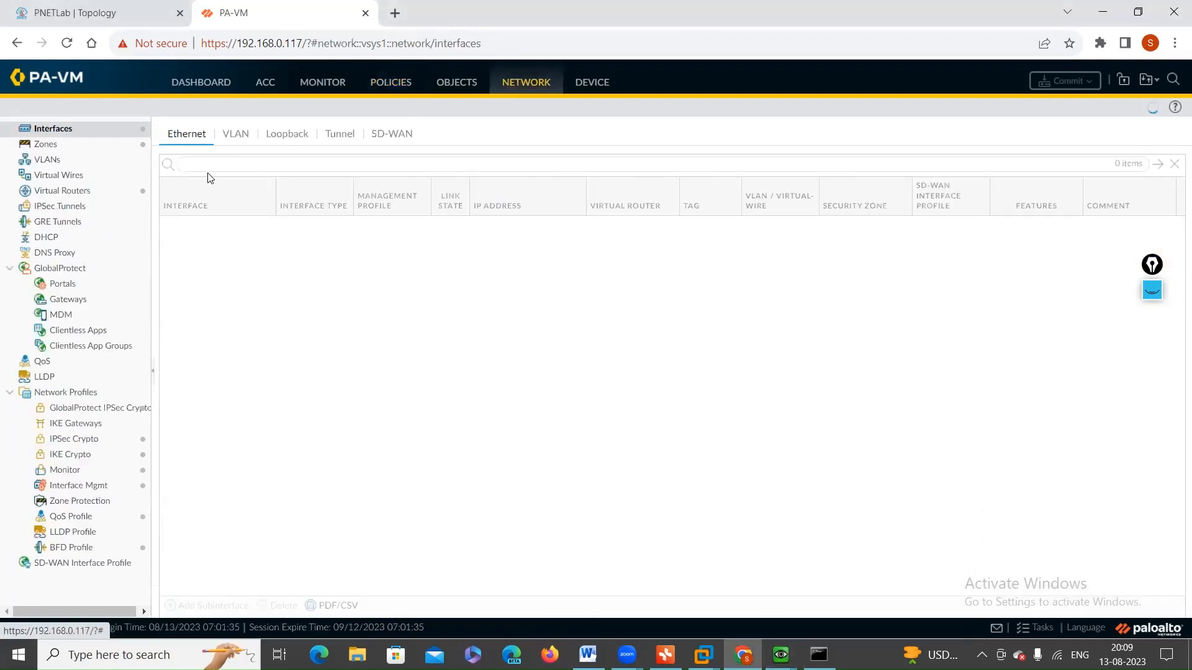
left_click(202, 227)
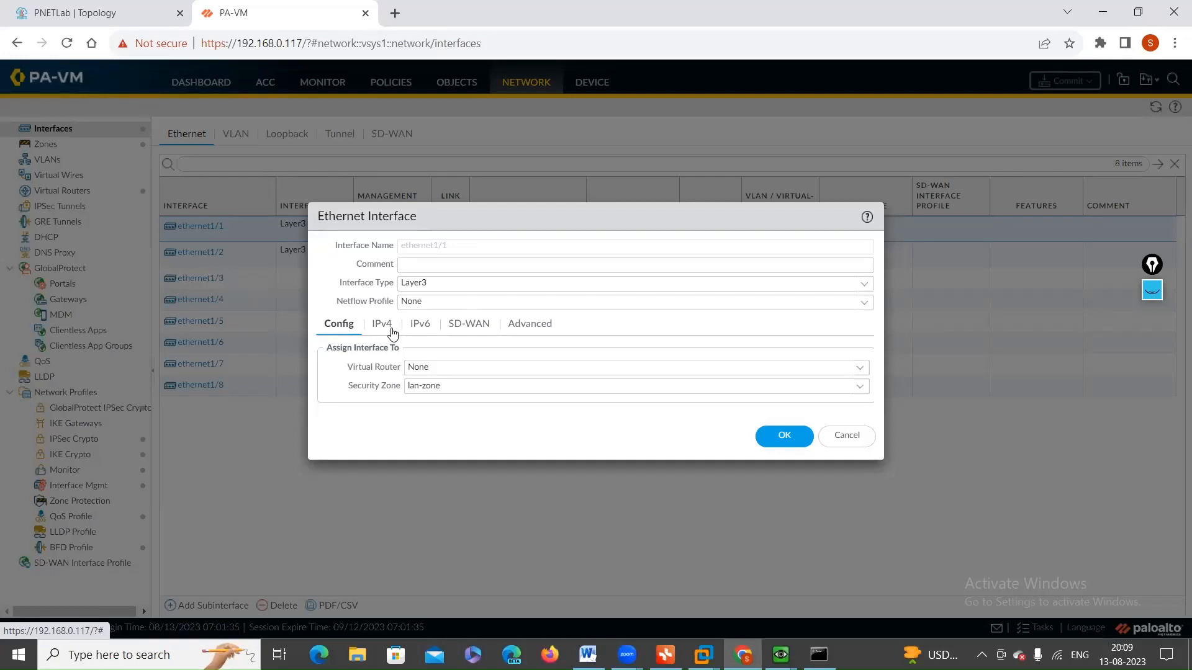
left_click(863, 370)
left_click(434, 405)
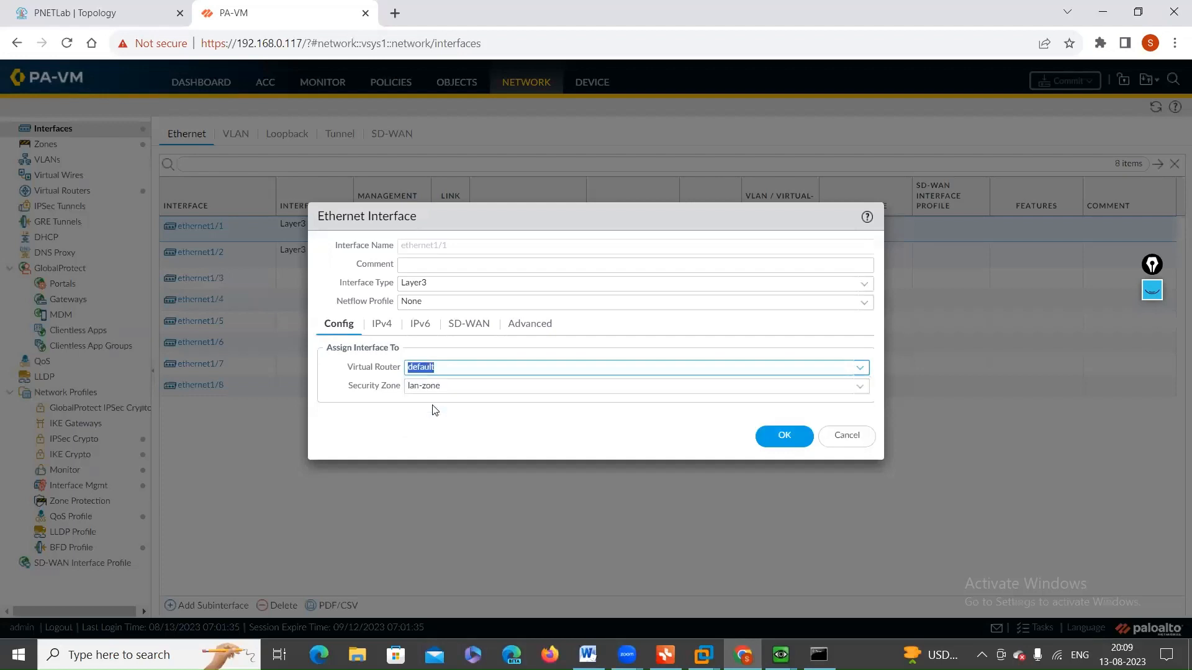
left_click(774, 435)
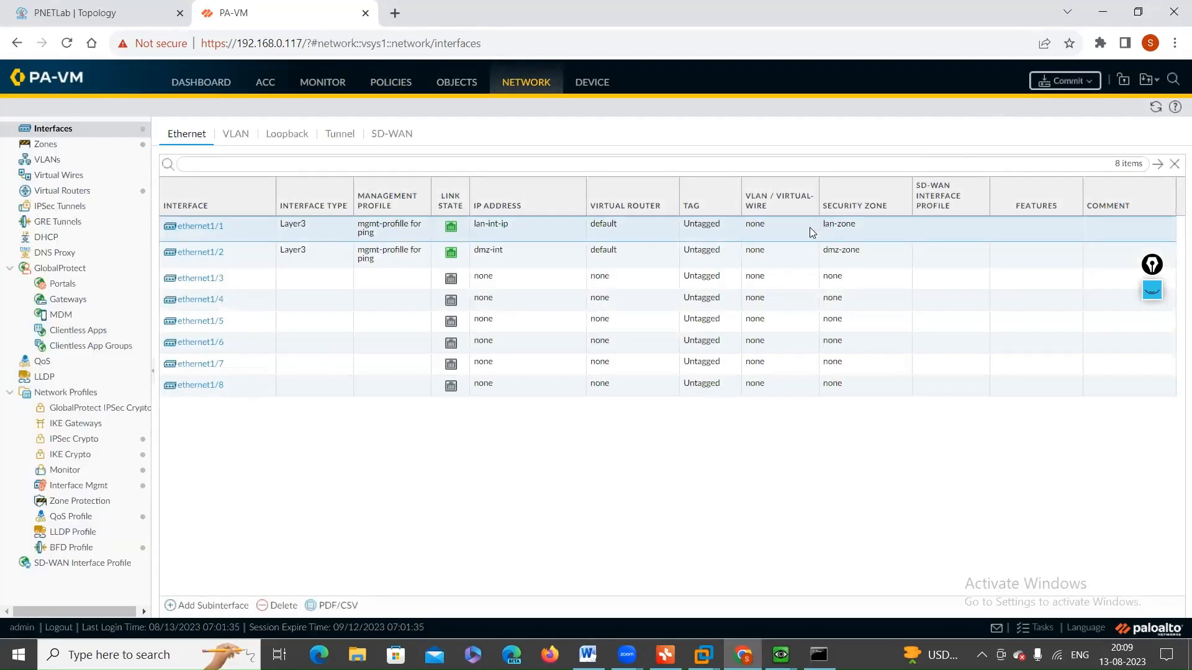
left_click(1066, 77)
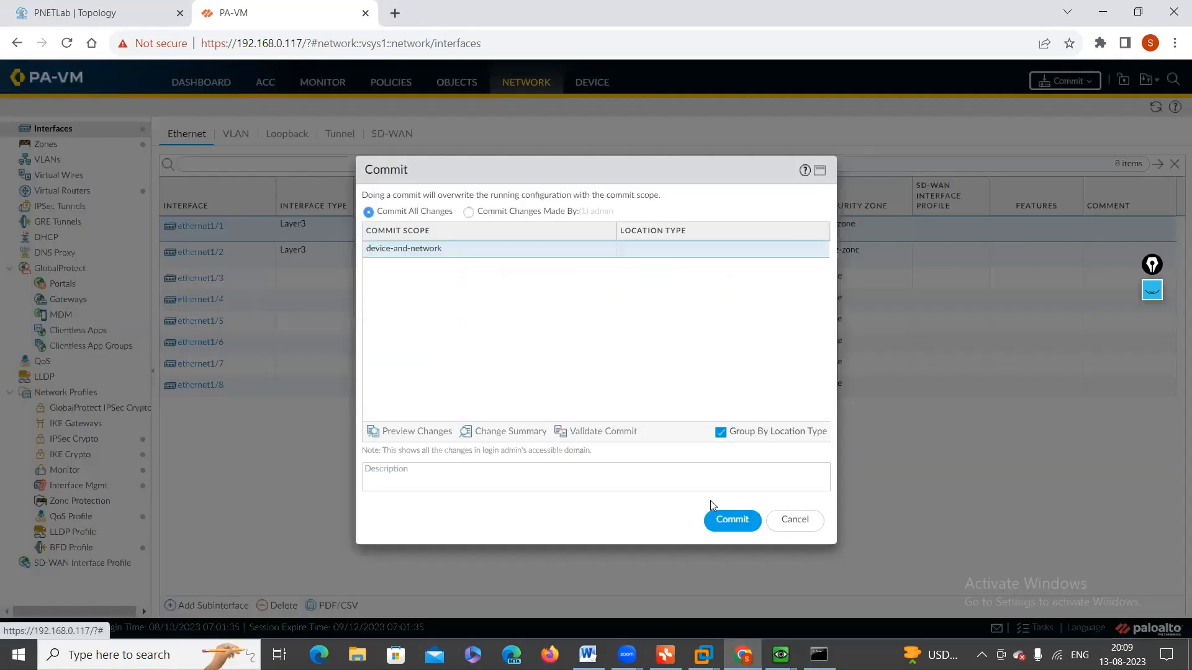
left_click(714, 519)
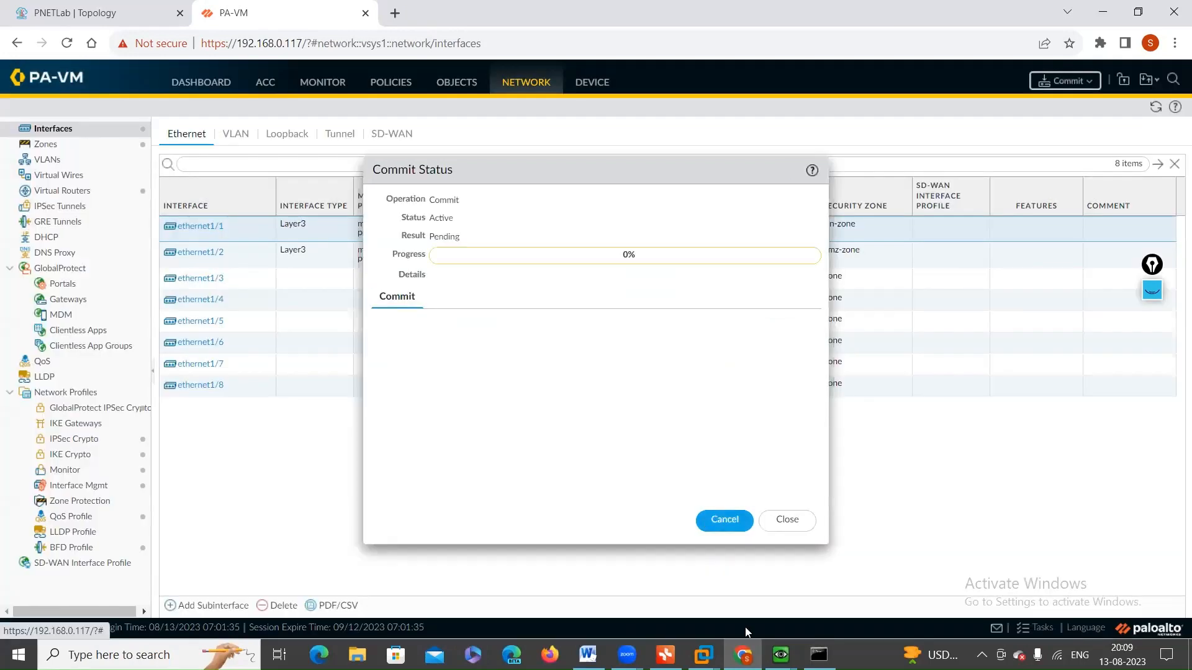
Step: Switch to the Win1 machine, run a continuous ping to 172.16.2.20, and highlight some of the replies
left_click(781, 655)
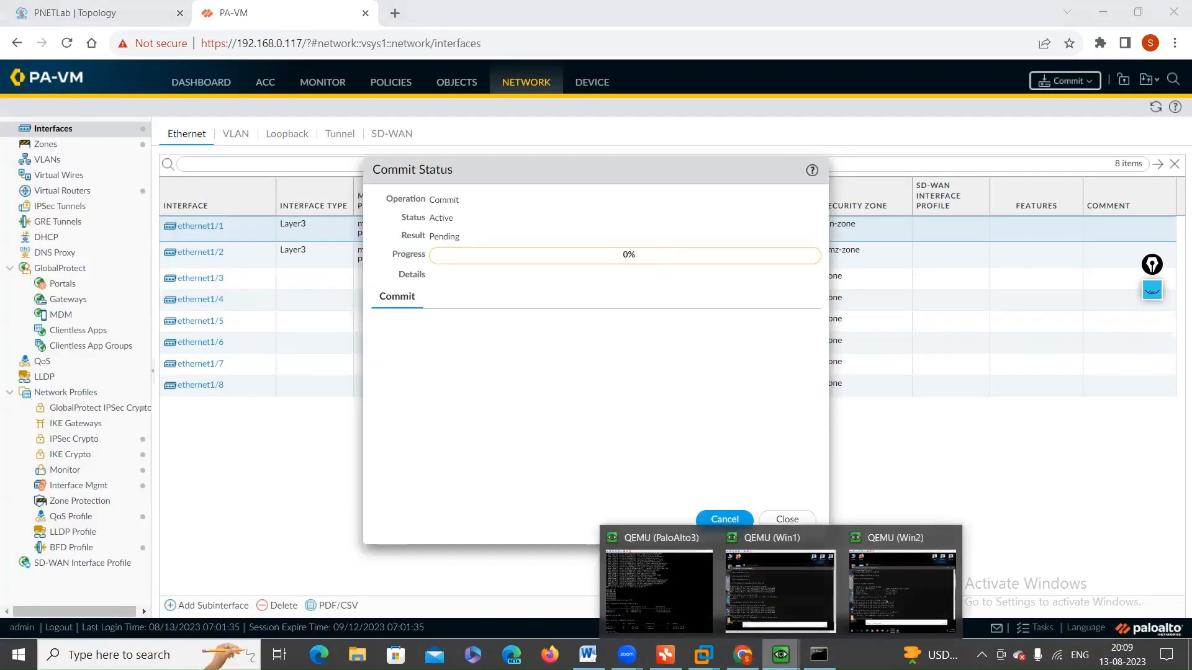
left_click(773, 593)
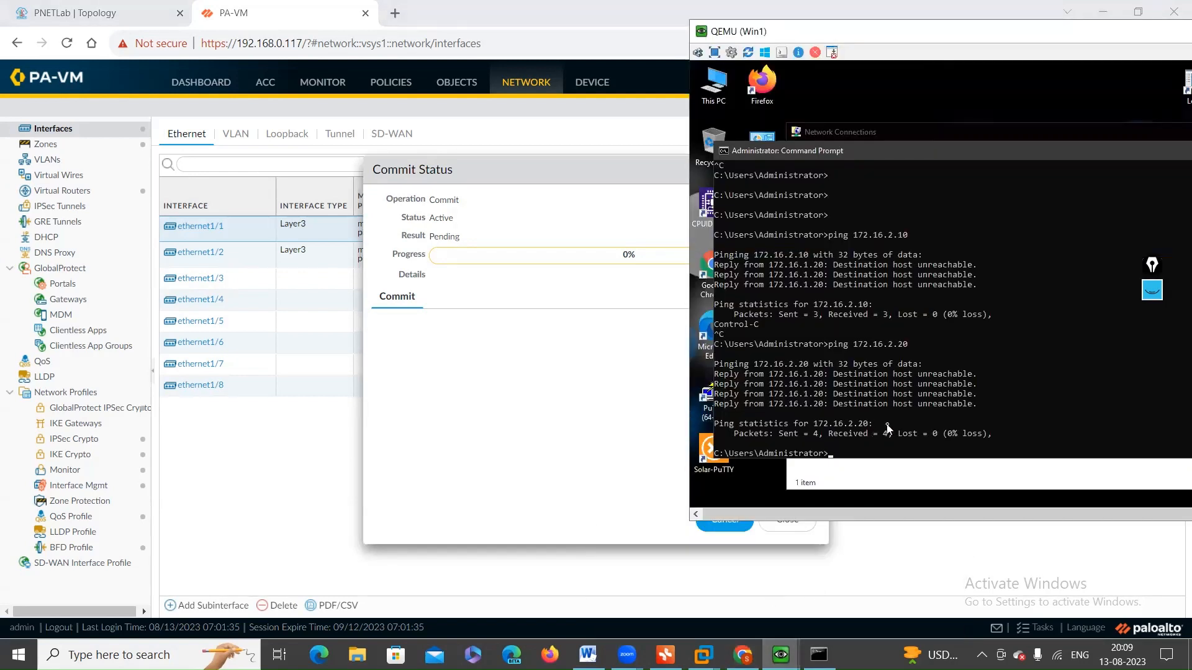
key("Up")
type("-t")
key("Return")
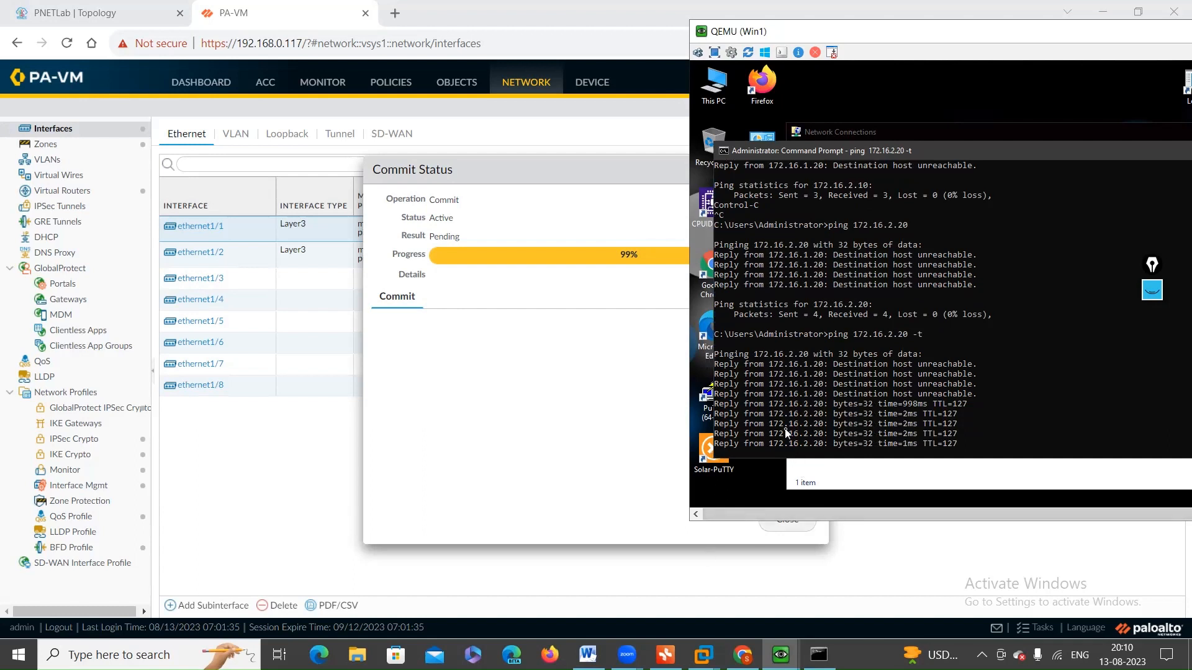
left_click_drag(769, 404, 898, 414)
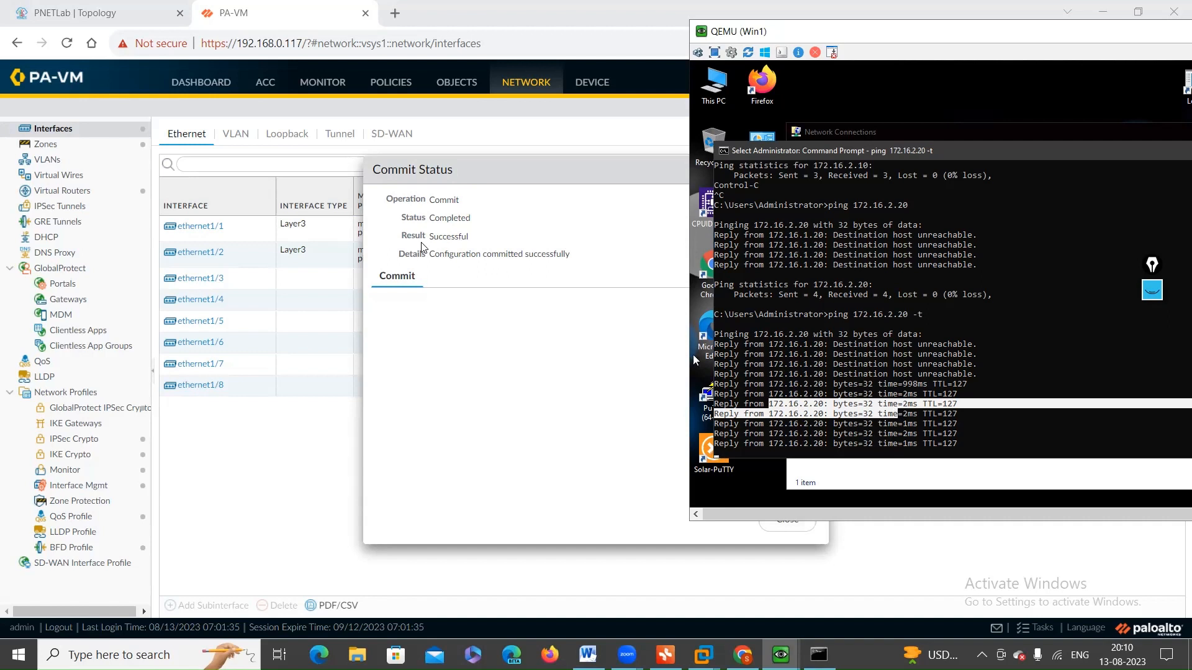
left_click(861, 433)
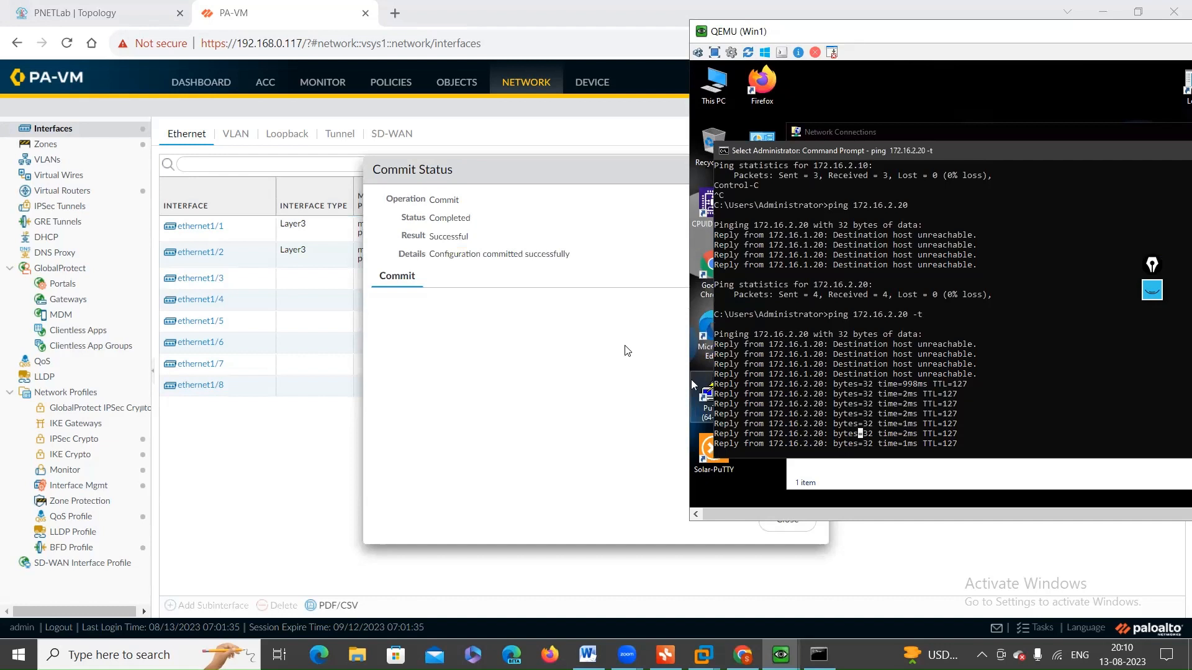
Step: Return to the PA-VM web interface, close the commit status, and set the security zone of ethernet1/1 to None
left_click(537, 353)
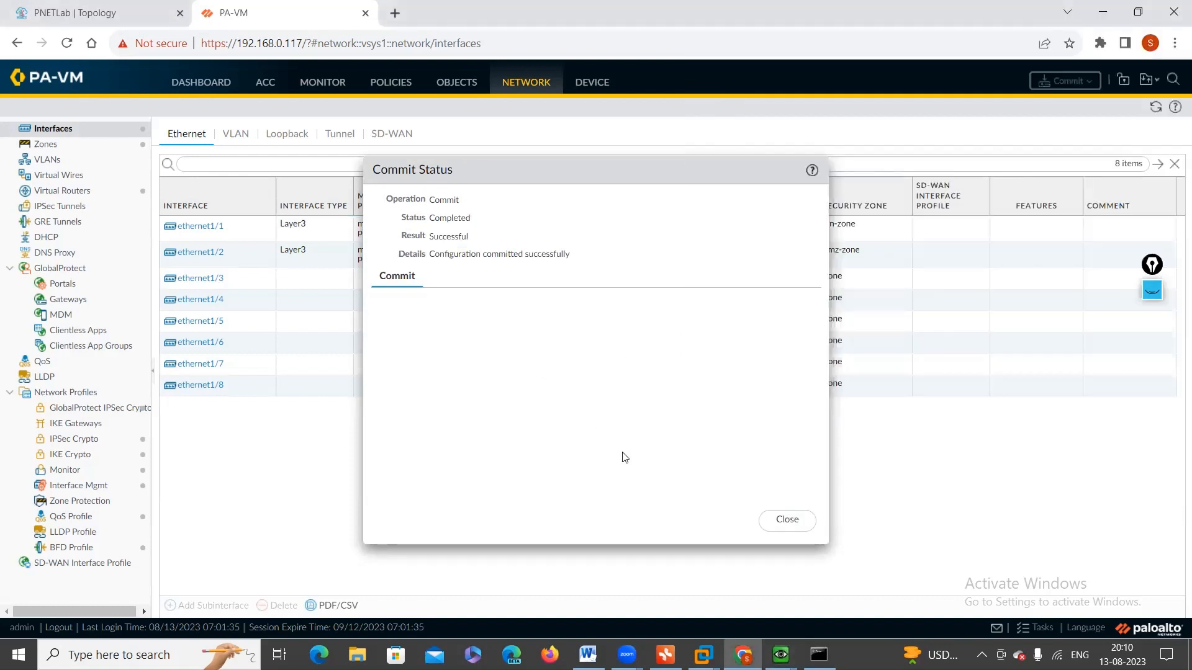
left_click(788, 520)
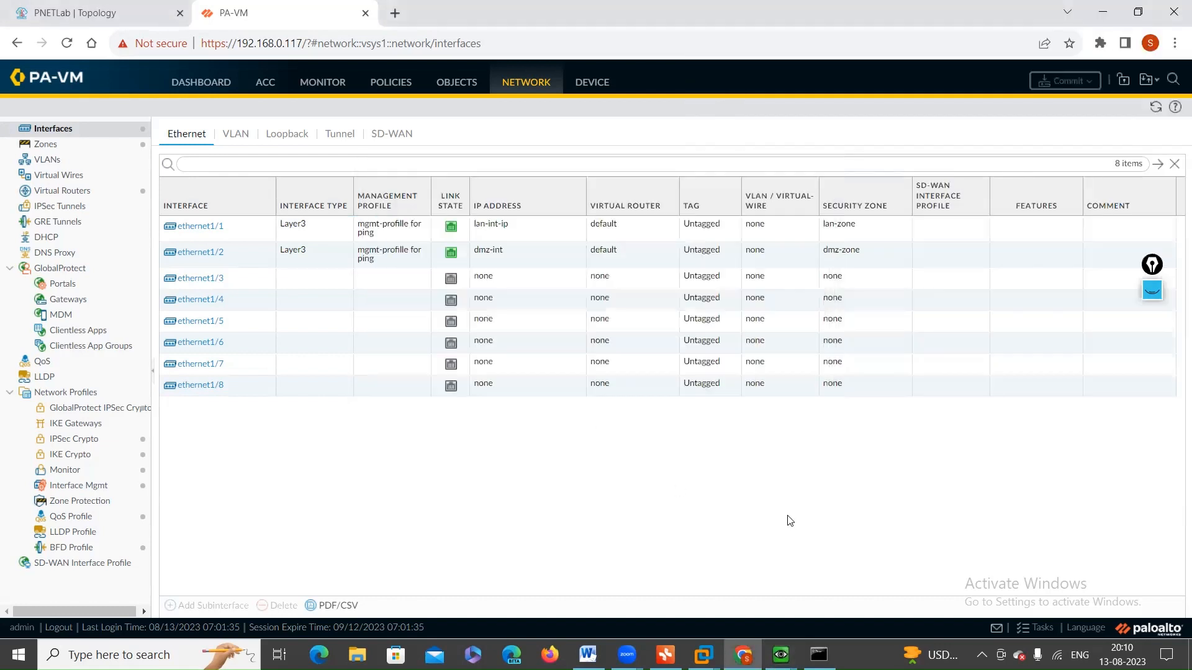
left_click(211, 227)
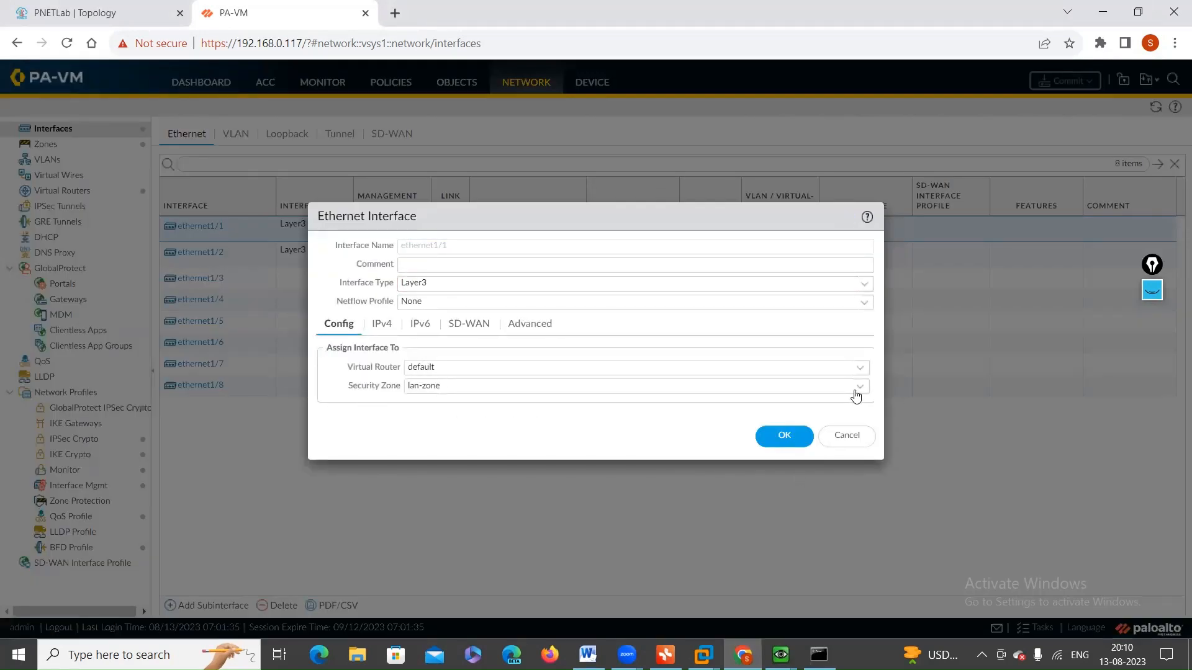
left_click(857, 392)
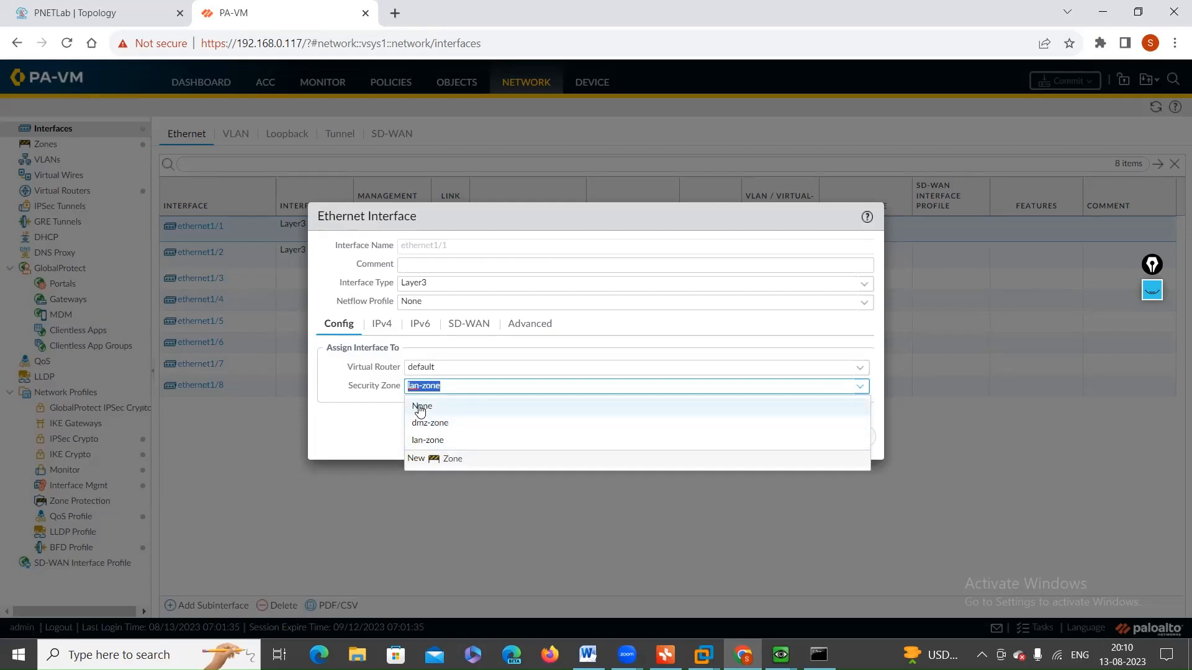
left_click(422, 407)
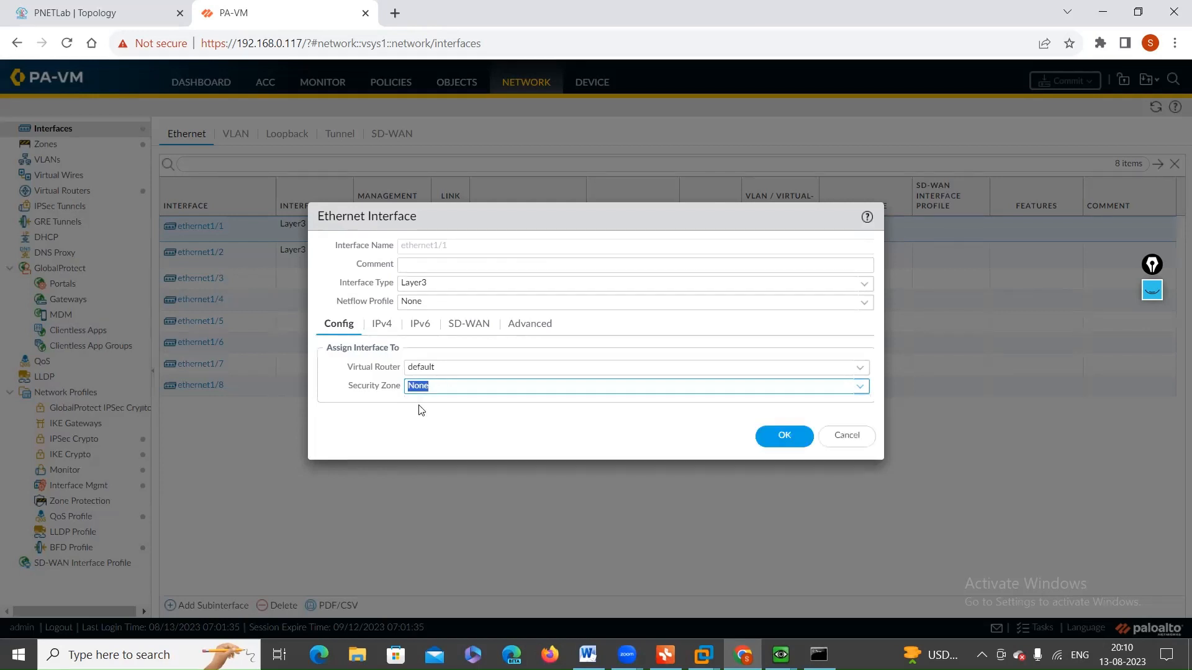
left_click(785, 442)
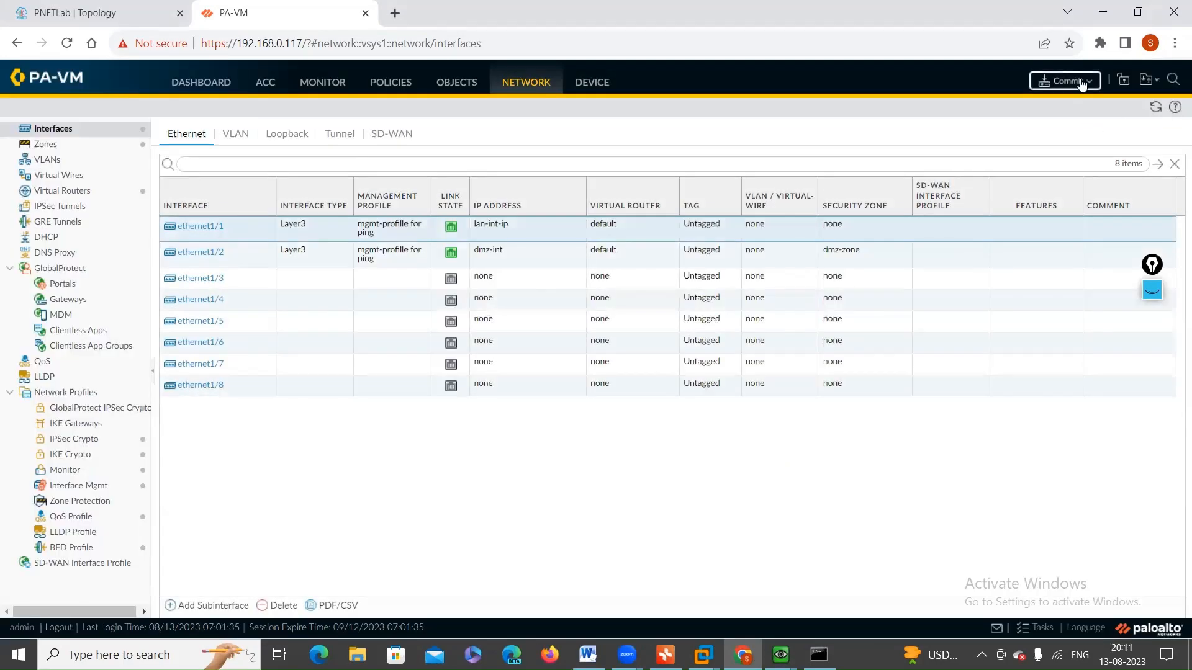
Step: Commit all changes and read the message in the commit status by highlighting it
left_click(1081, 84)
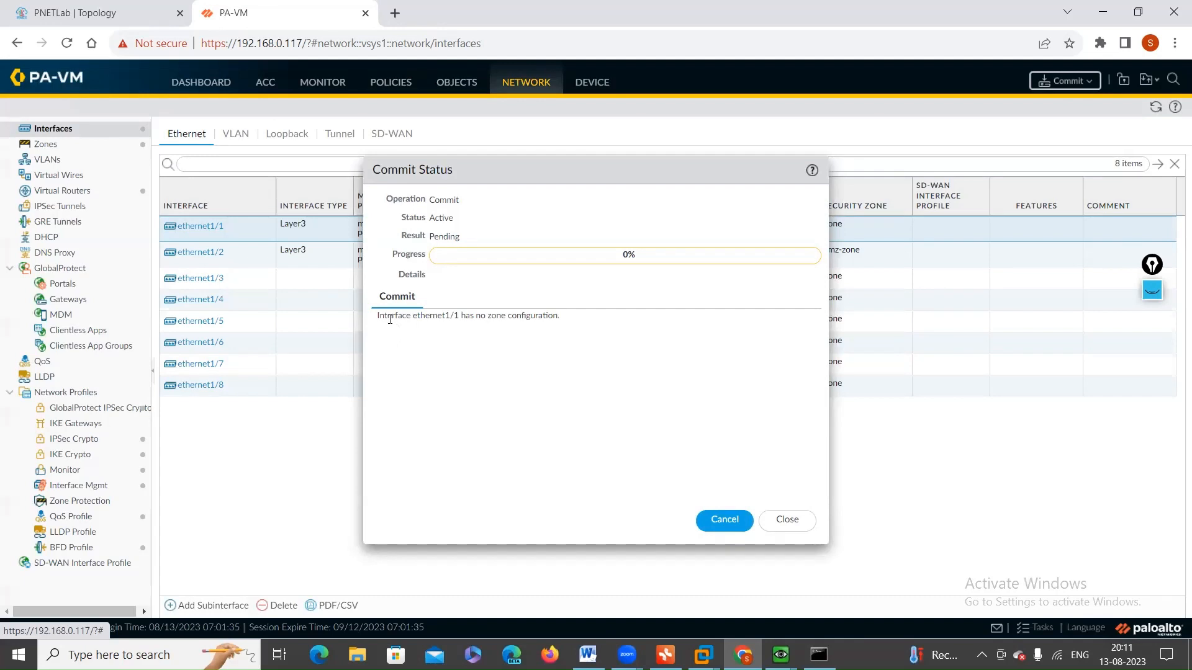
left_click_drag(378, 317, 509, 321)
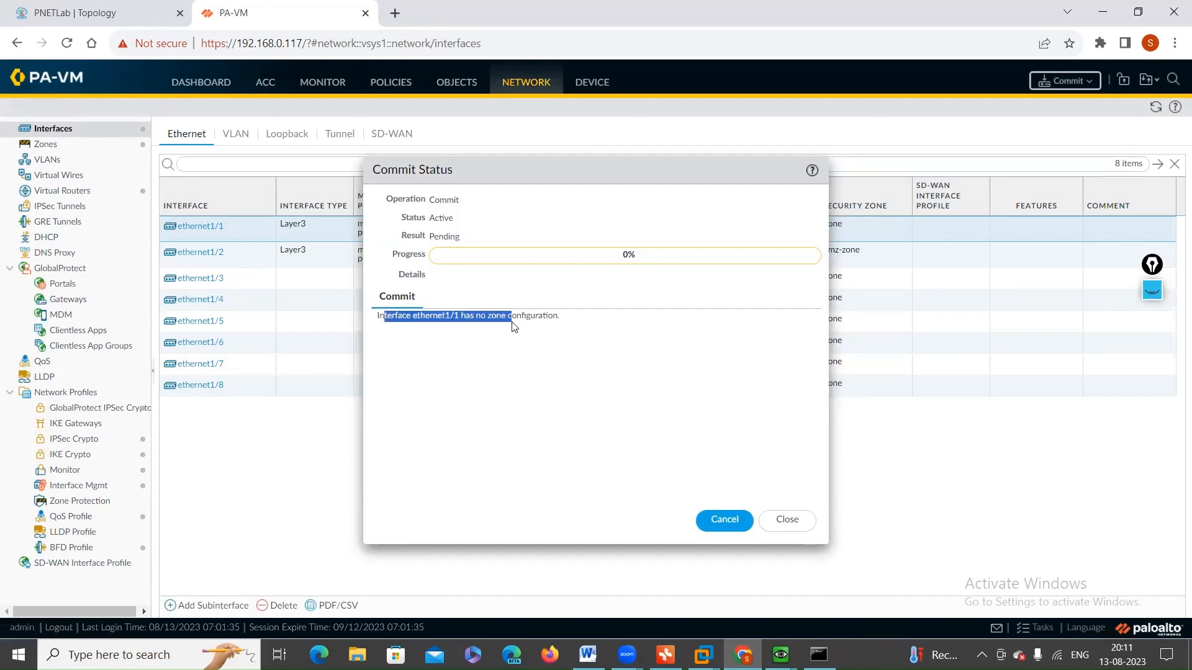
left_click(514, 328)
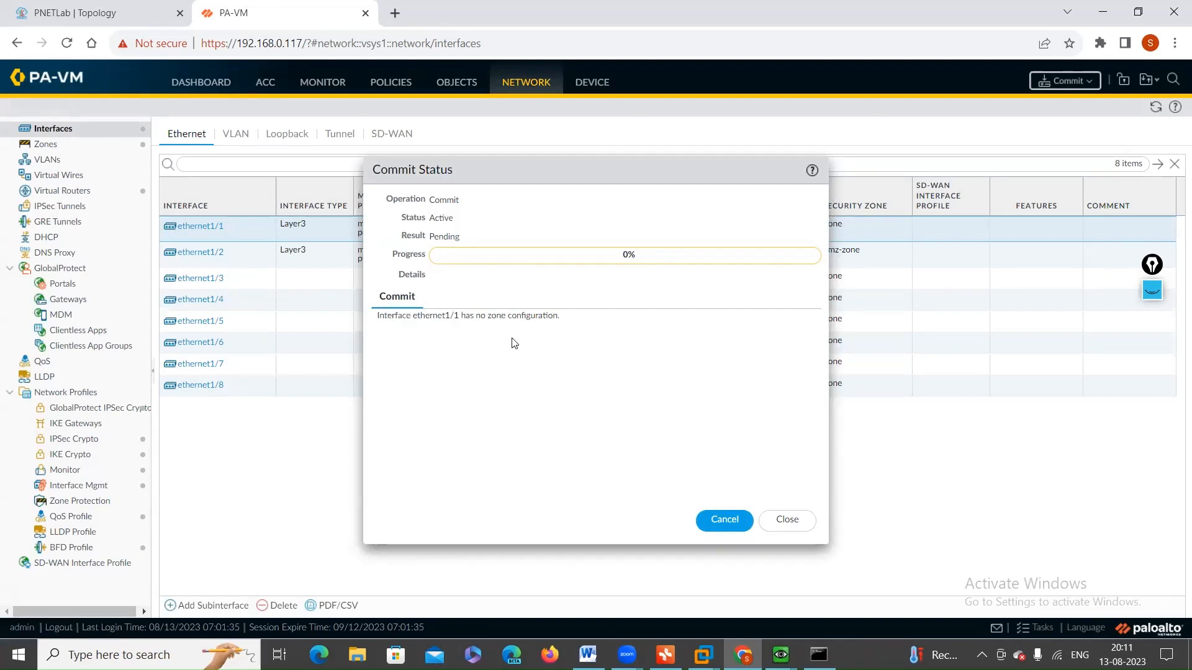
Step: Switch to the Win1 machine, resume its paused continuous ping, and minimize the Win2 window covering it
left_click(781, 655)
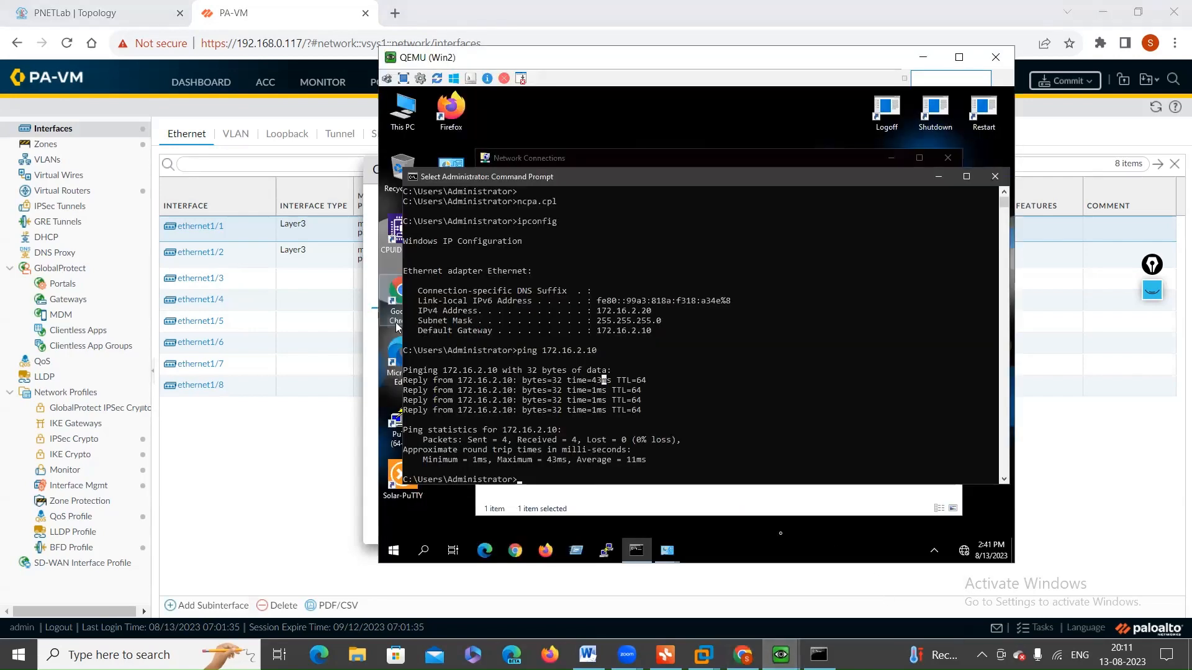
left_click(781, 655)
left_click(809, 606)
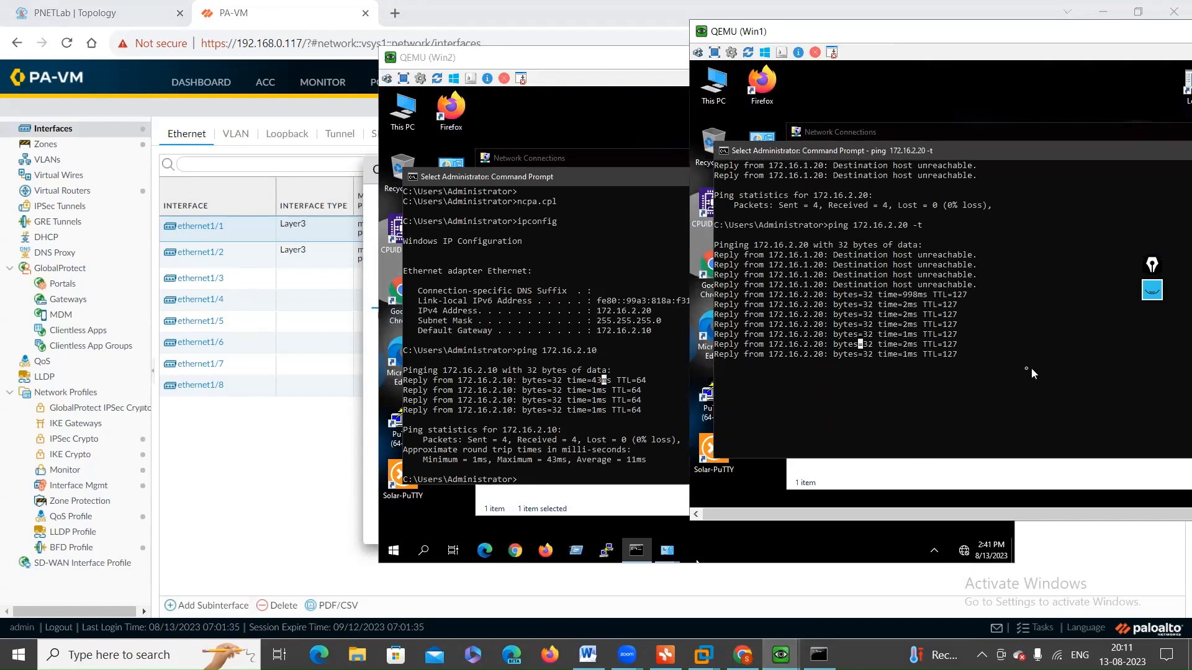
right_click(988, 359)
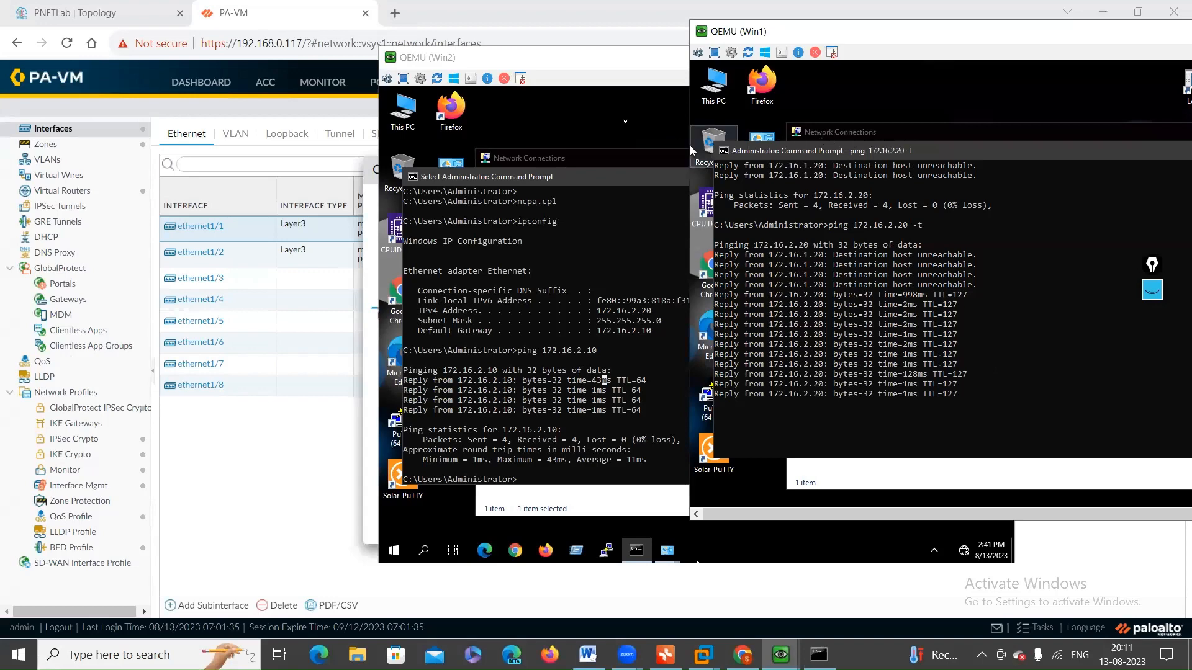
left_click(575, 66)
left_click_drag(576, 65, 681, 81)
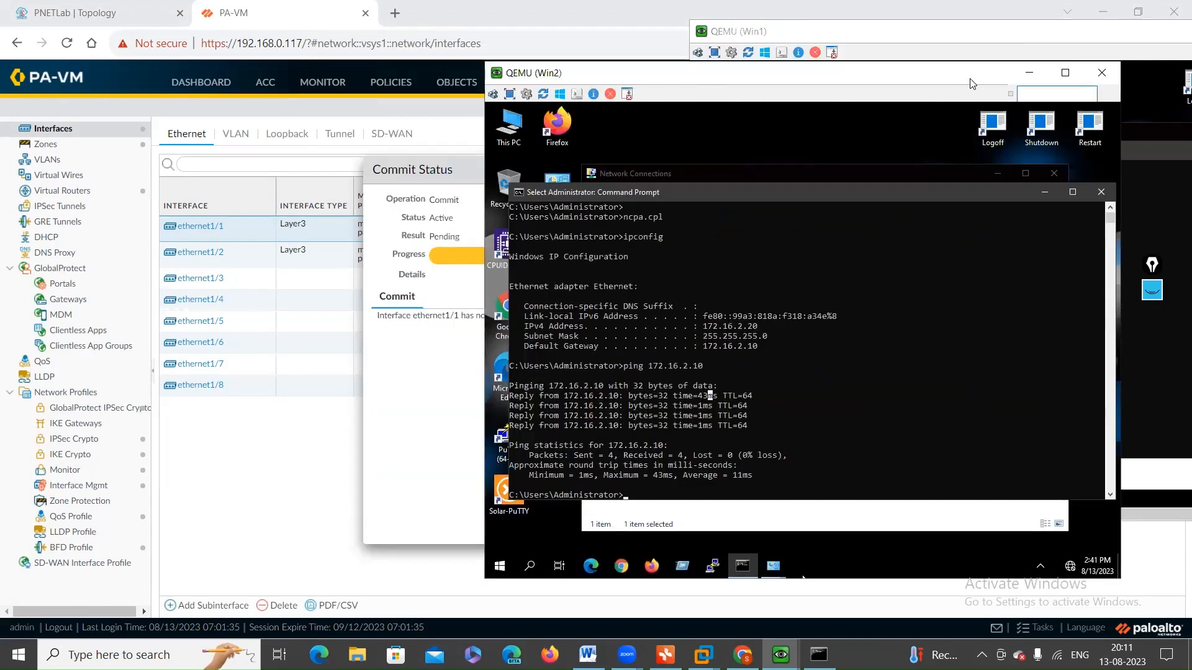
left_click(1016, 75)
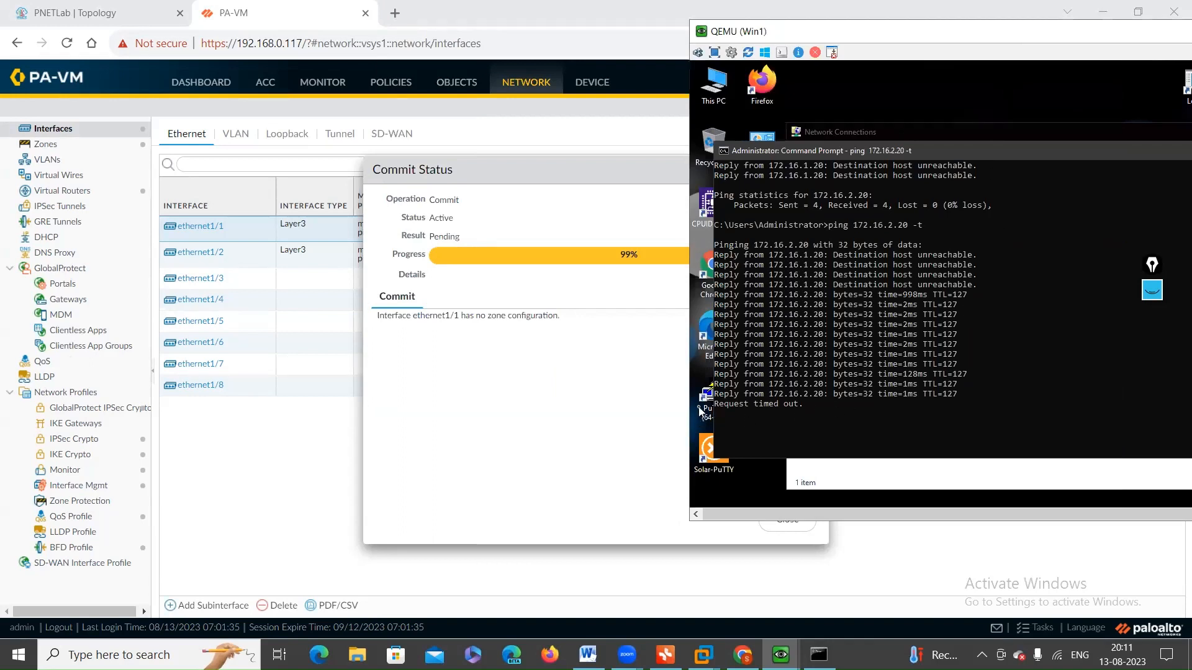
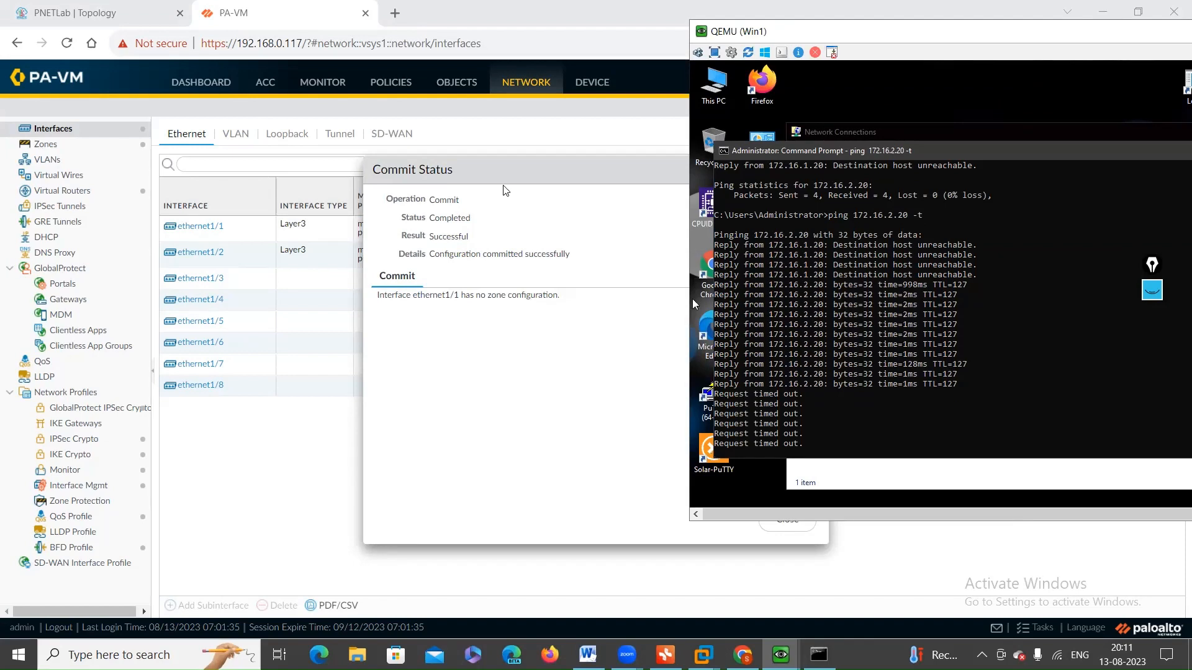
Step: Return to the PA-VM web interface, close the commit status, and set the management profile of ethernet1/1 to None
left_click(520, 176)
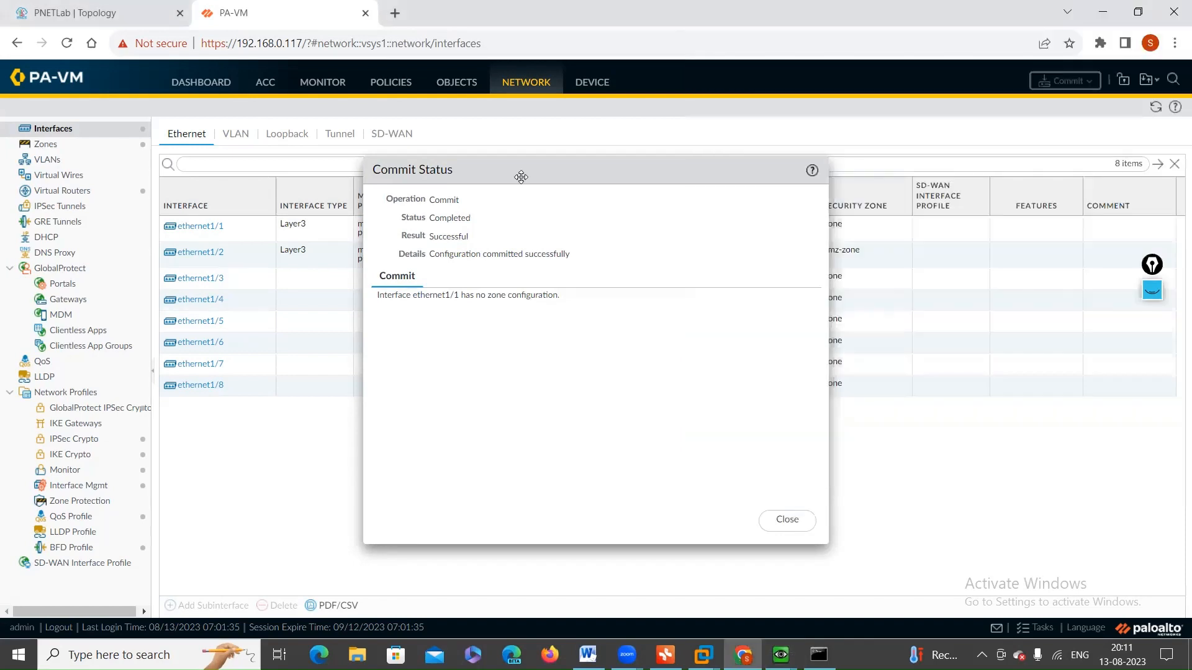
left_click(786, 521)
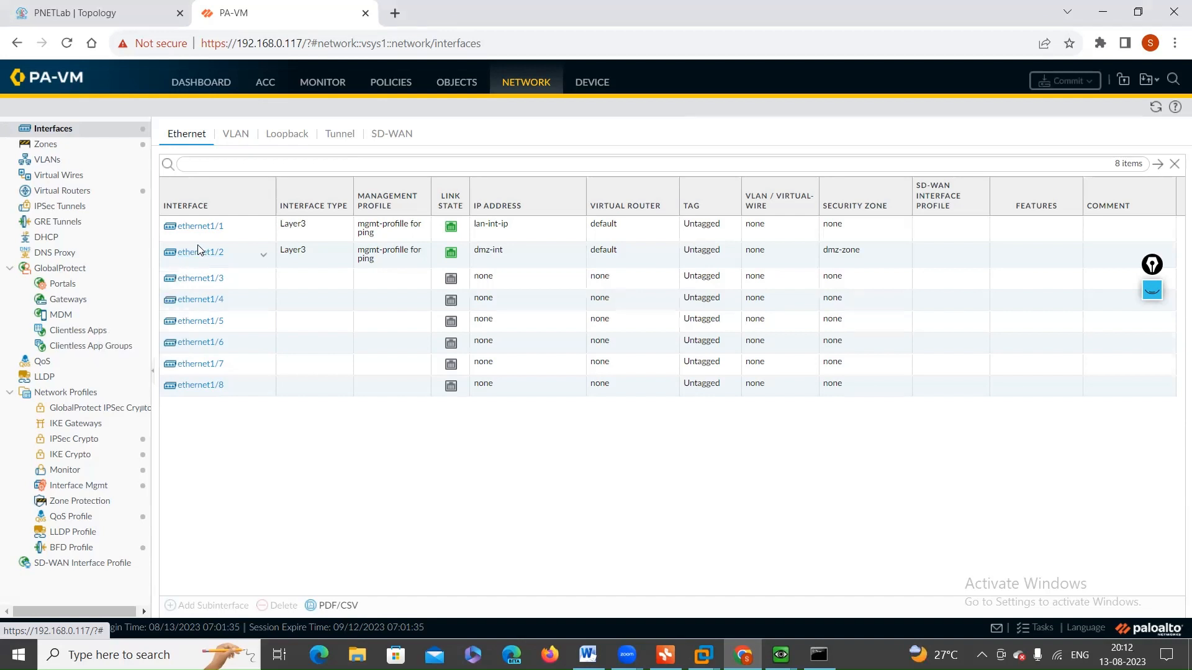
left_click(209, 231)
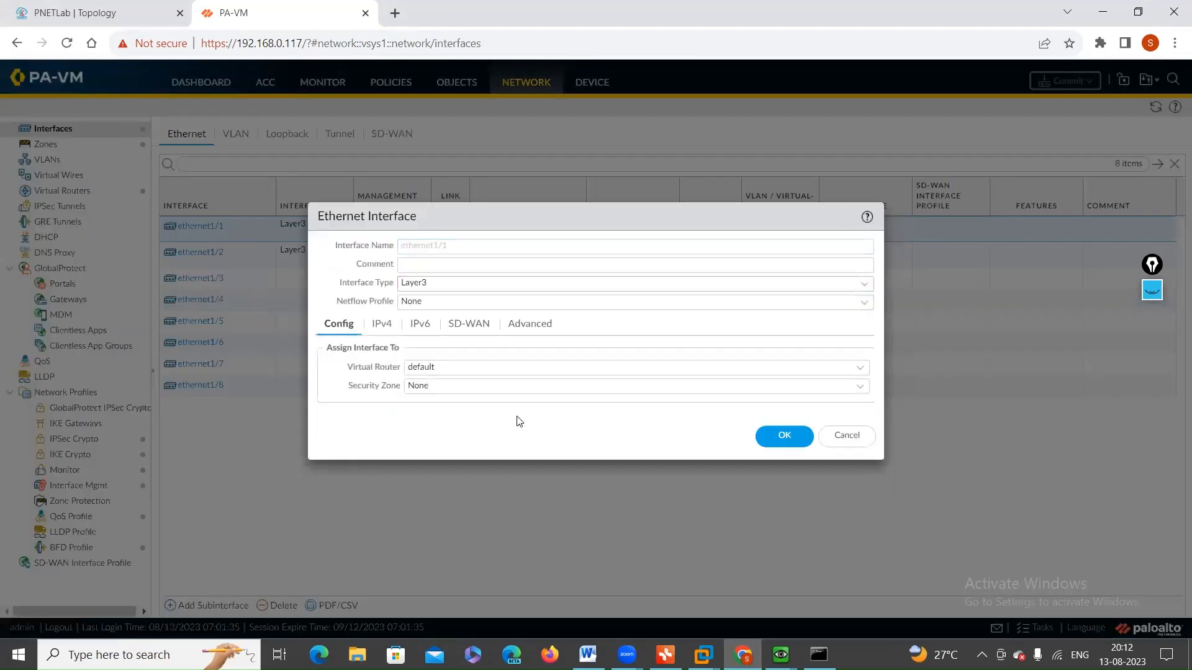
left_click(382, 326)
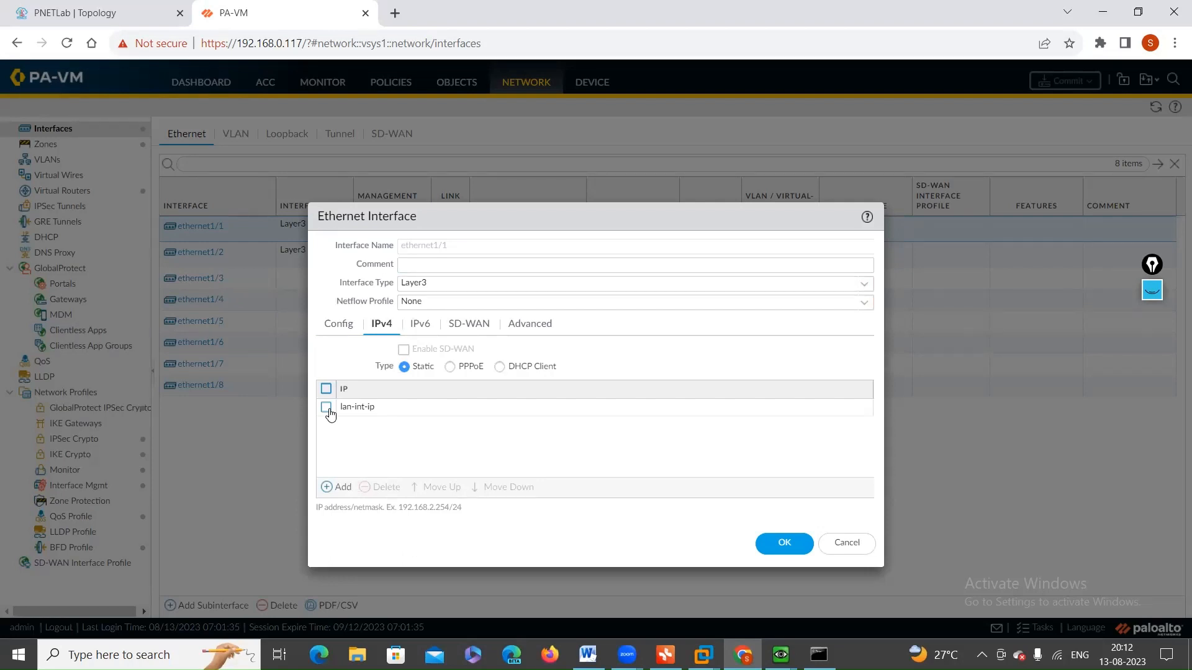
left_click(535, 332)
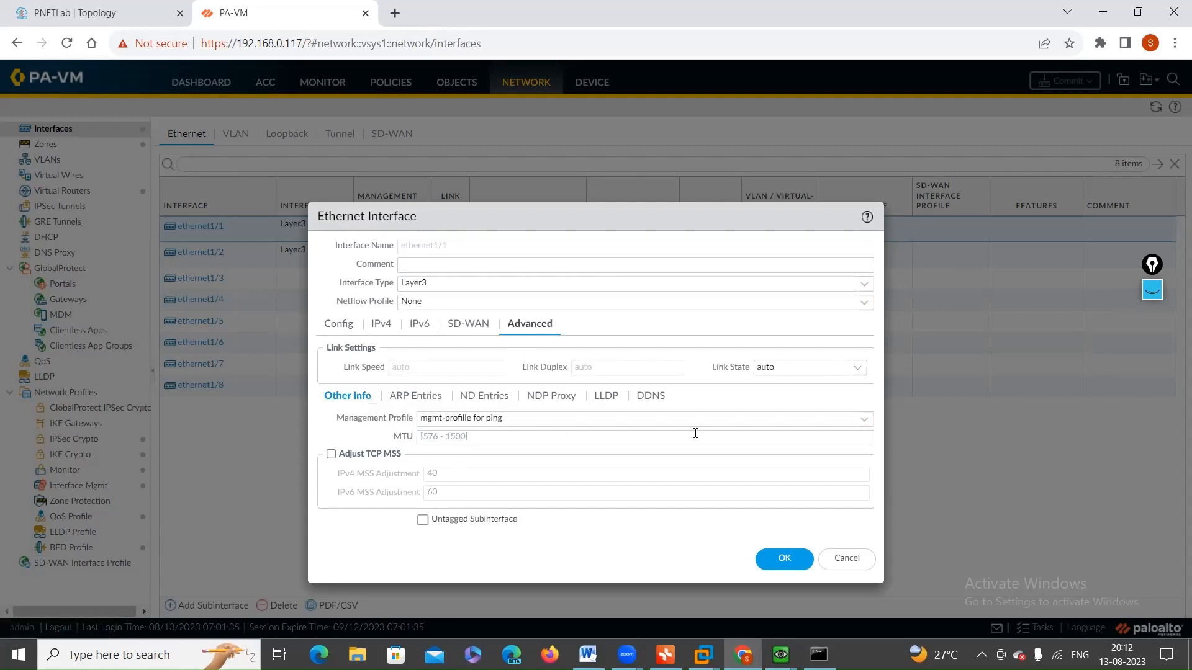
left_click(861, 419)
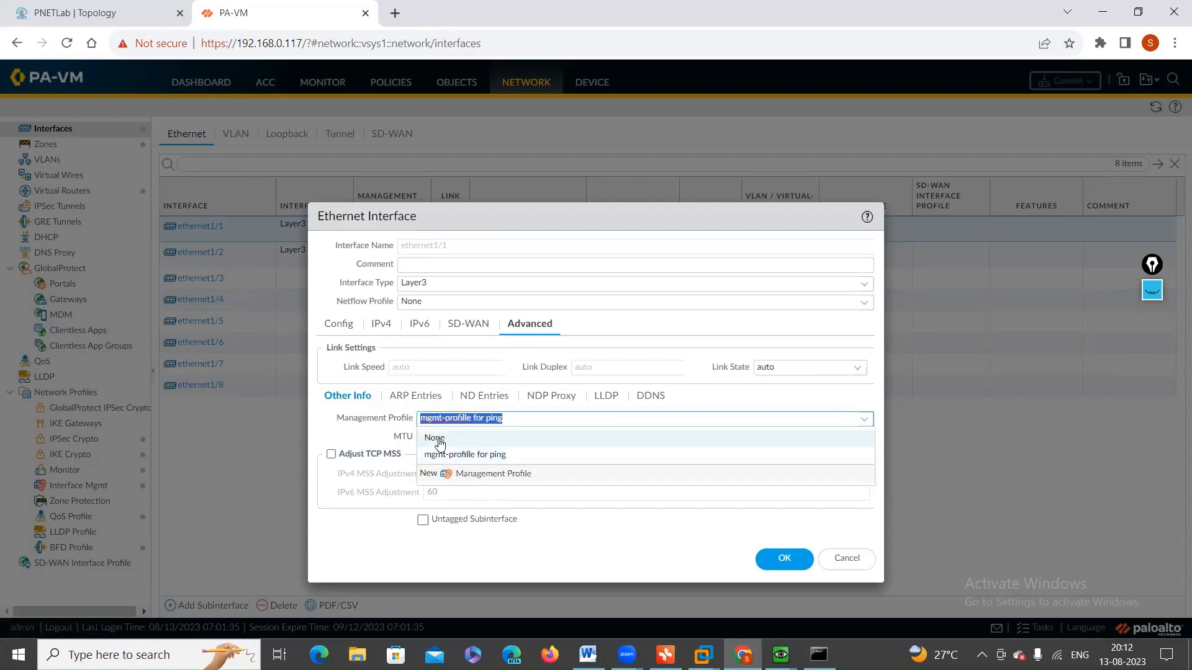
left_click(442, 443)
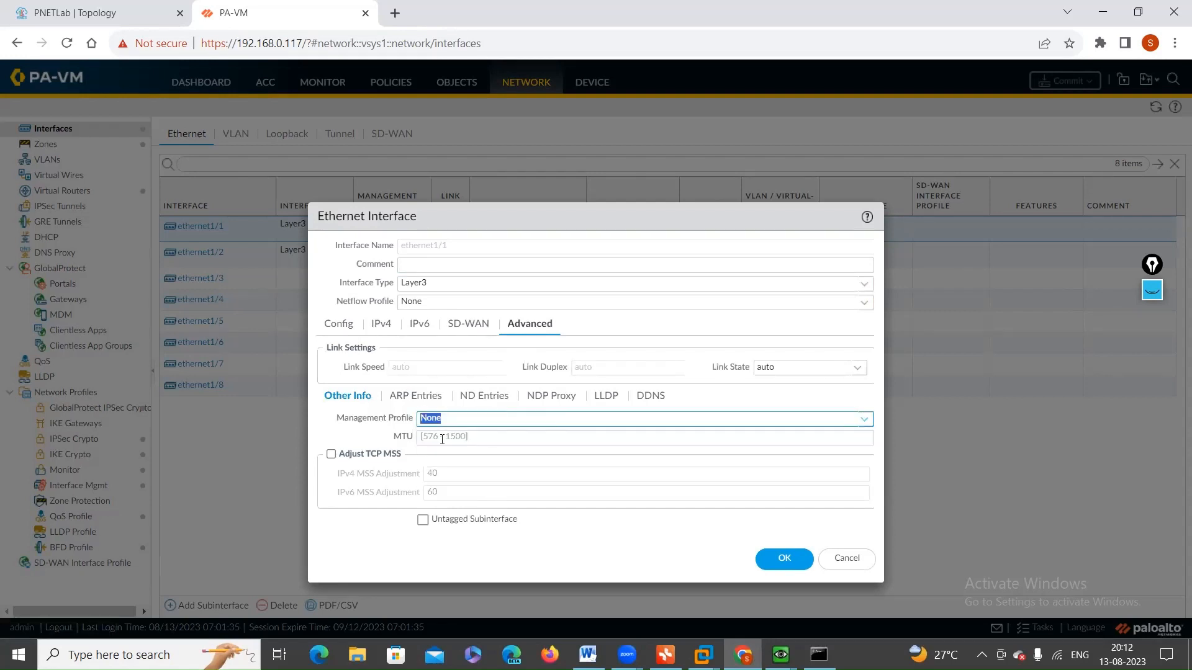
left_click(776, 561)
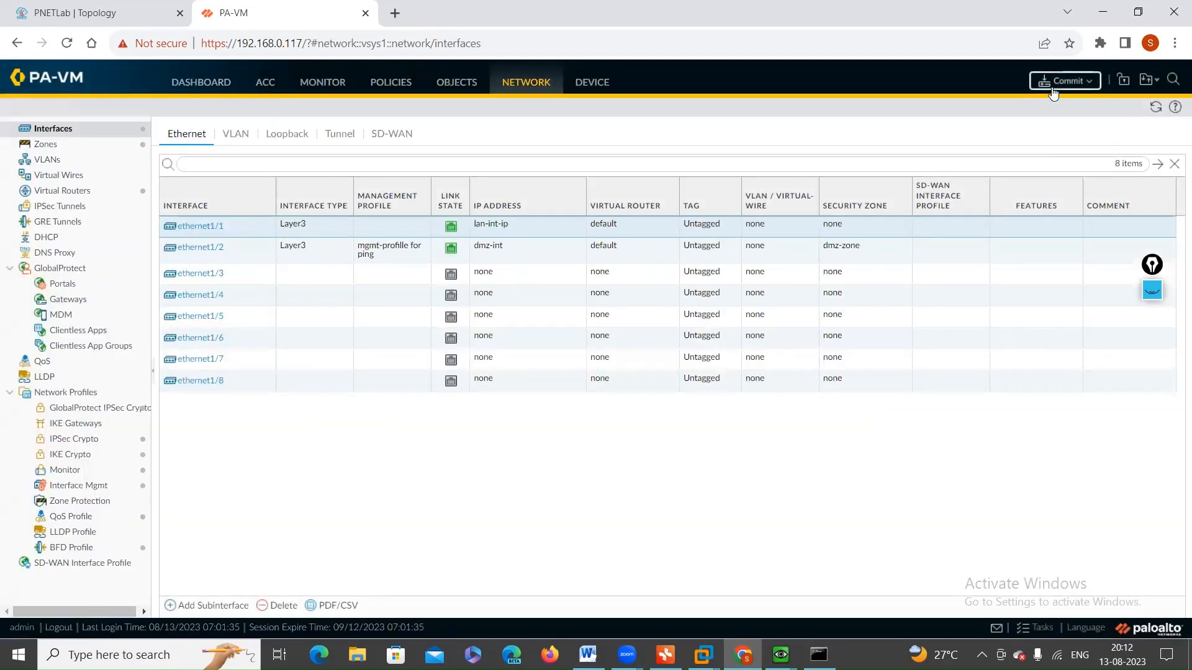
Step: Commit all changes, check the continuous ping on Win1 meanwhile, and close the commit status in PA-VM
left_click(1065, 81)
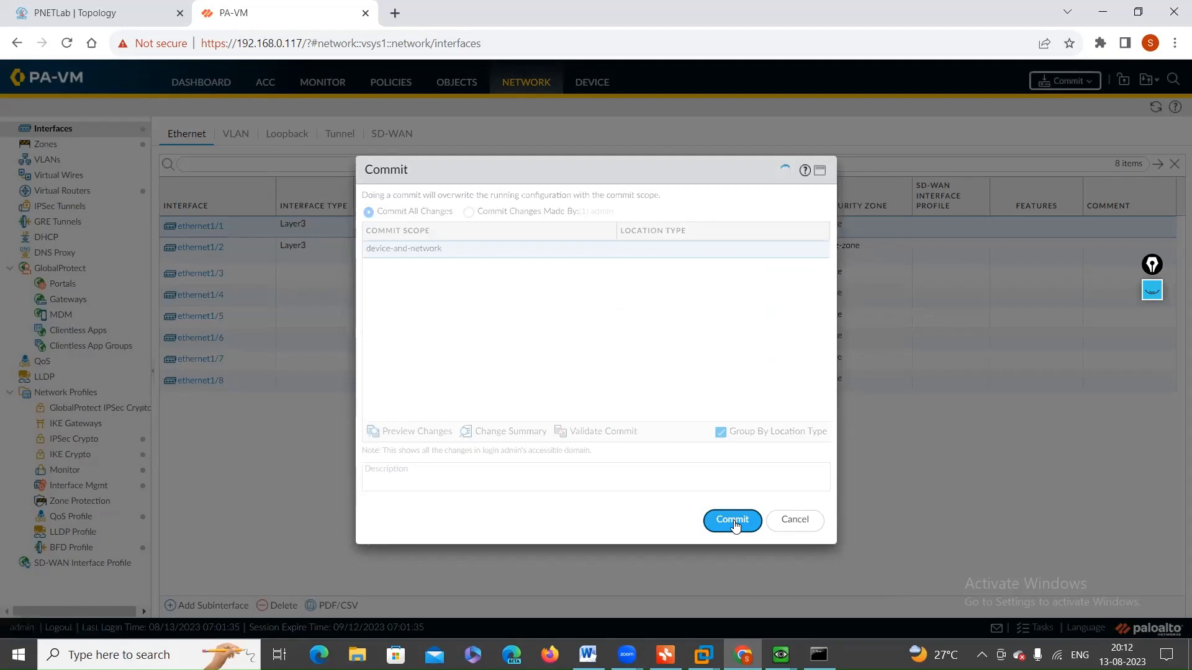
left_click(733, 522)
mouse_move(780, 655)
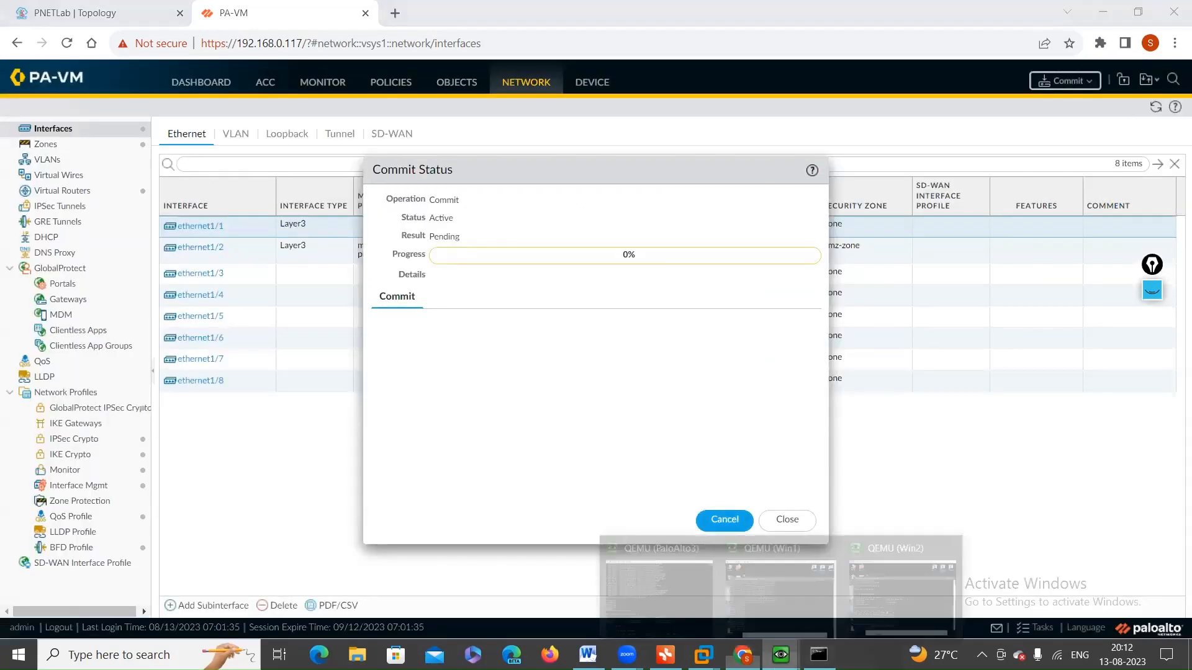
left_click(796, 600)
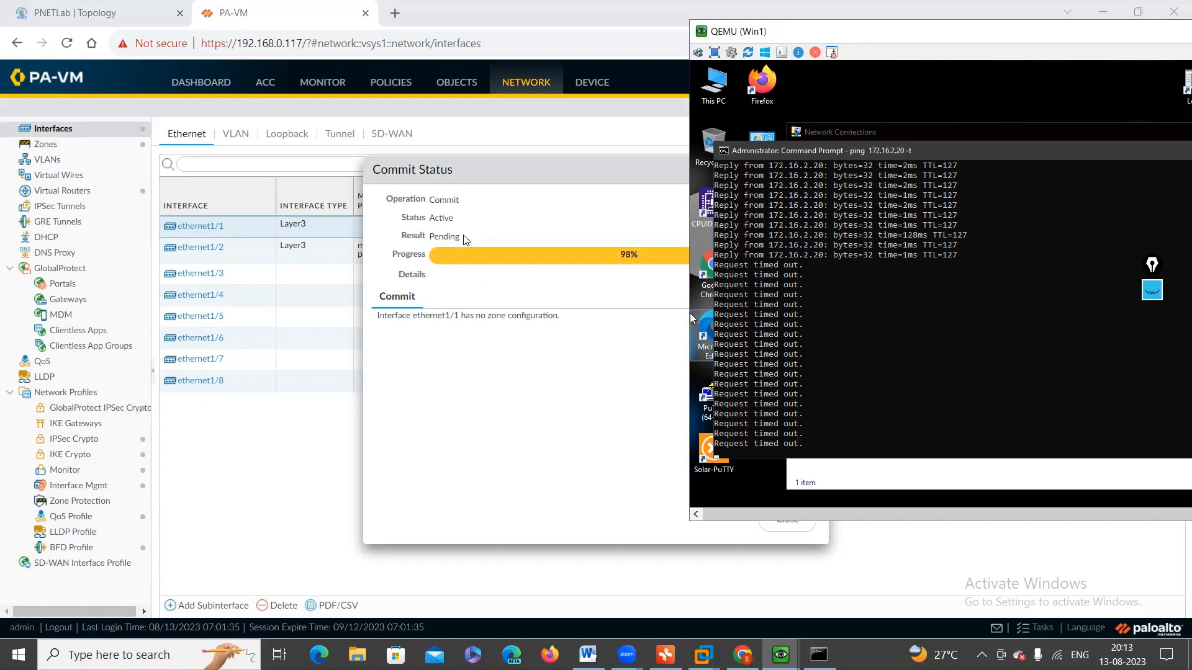
mouse_move(207, 233)
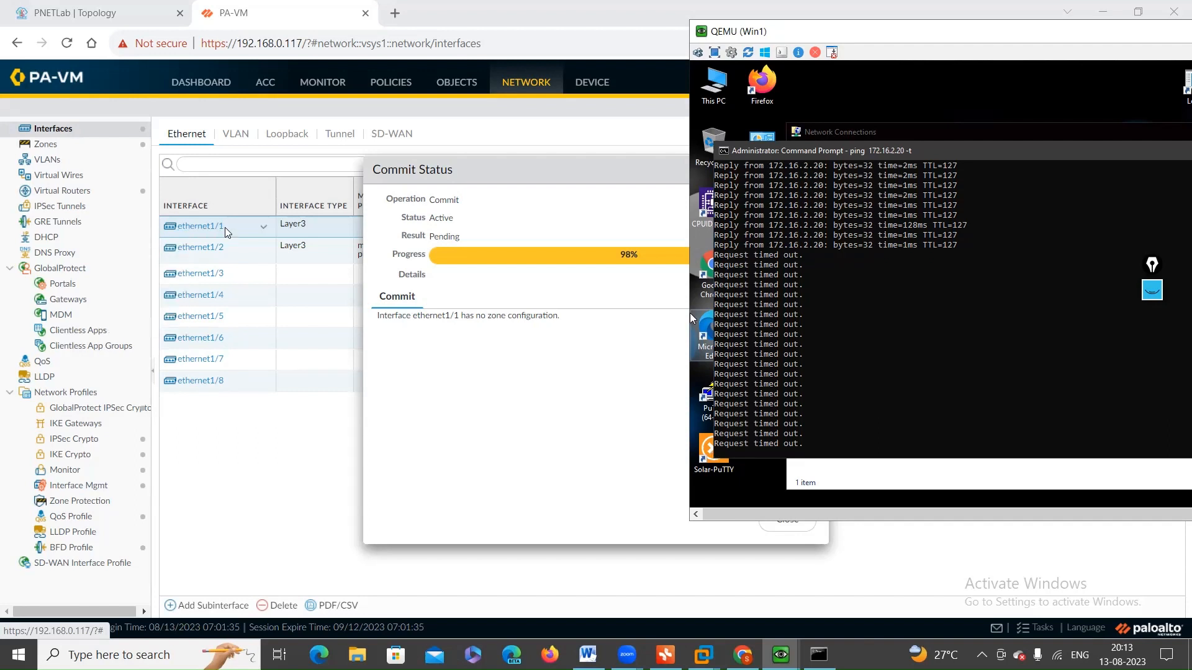
left_click(477, 186)
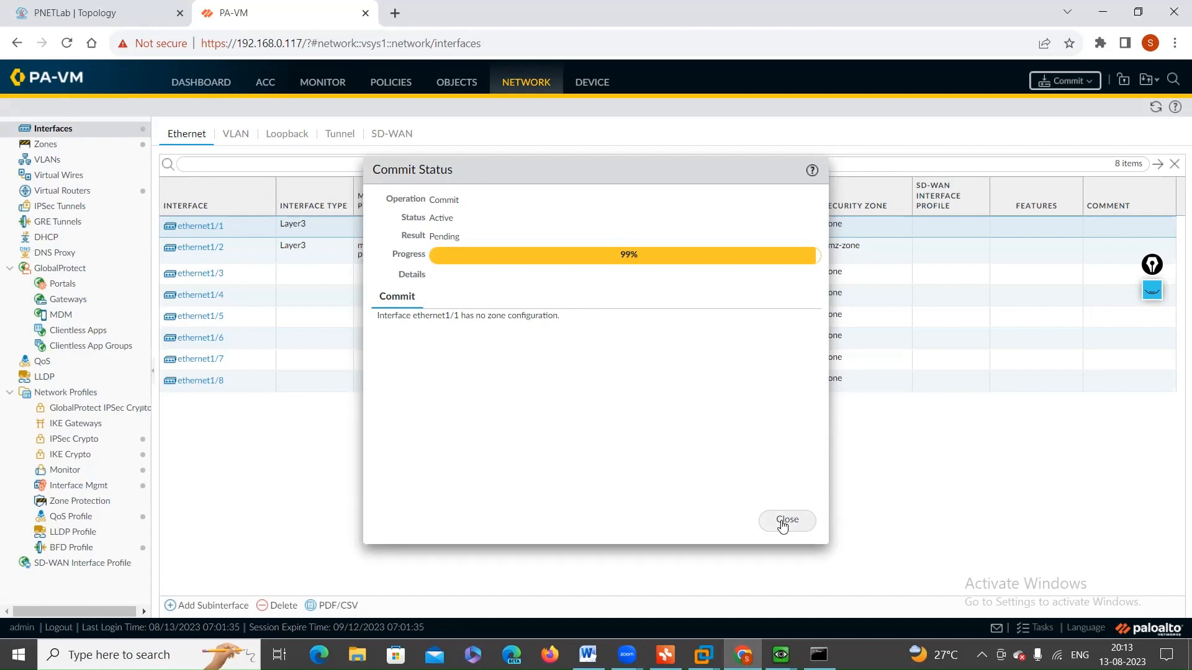
left_click(783, 525)
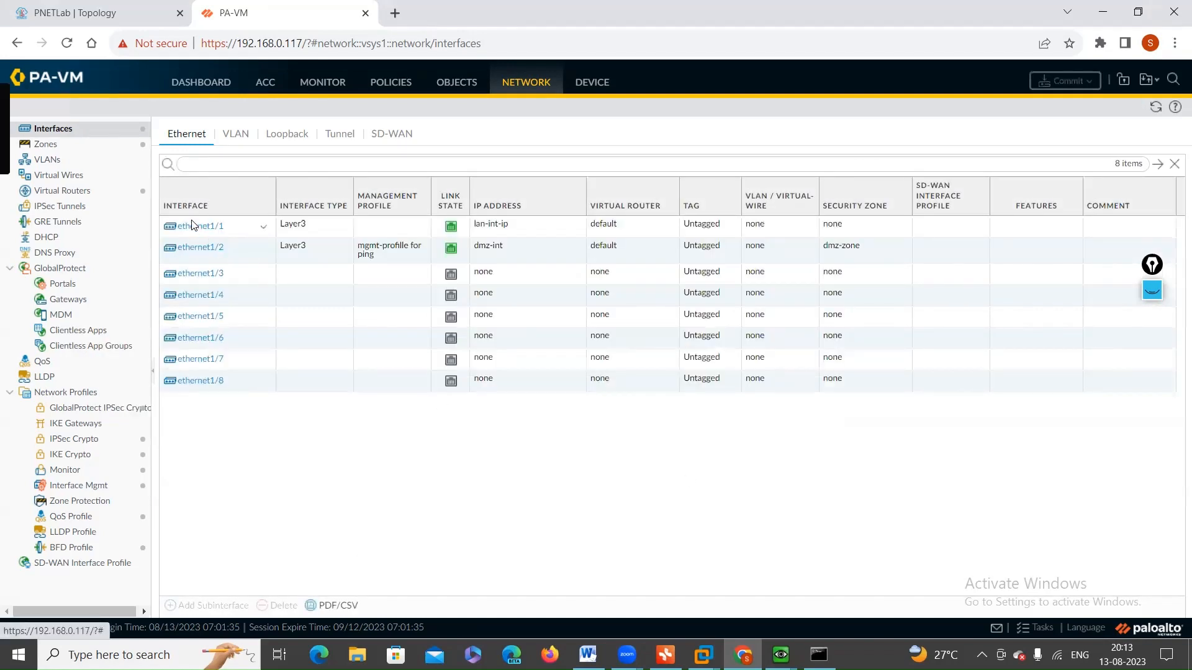
Step: Assign ethernet1/1 to the lan-zone security zone and review its management profile setting
left_click(192, 228)
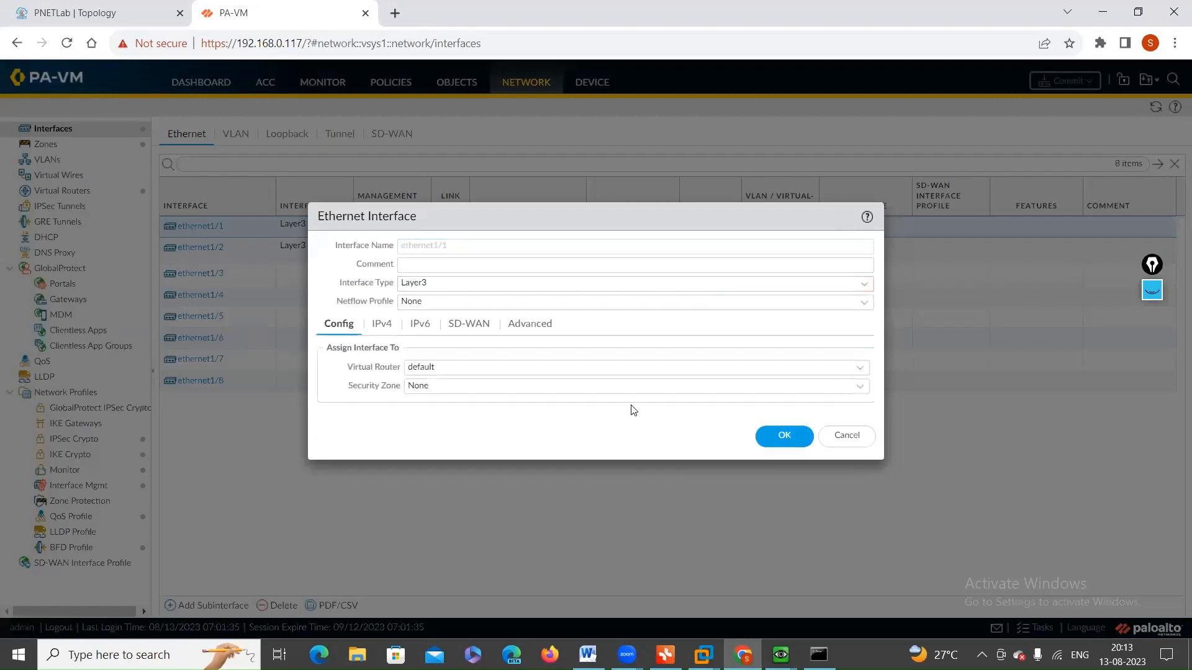
left_click(862, 391)
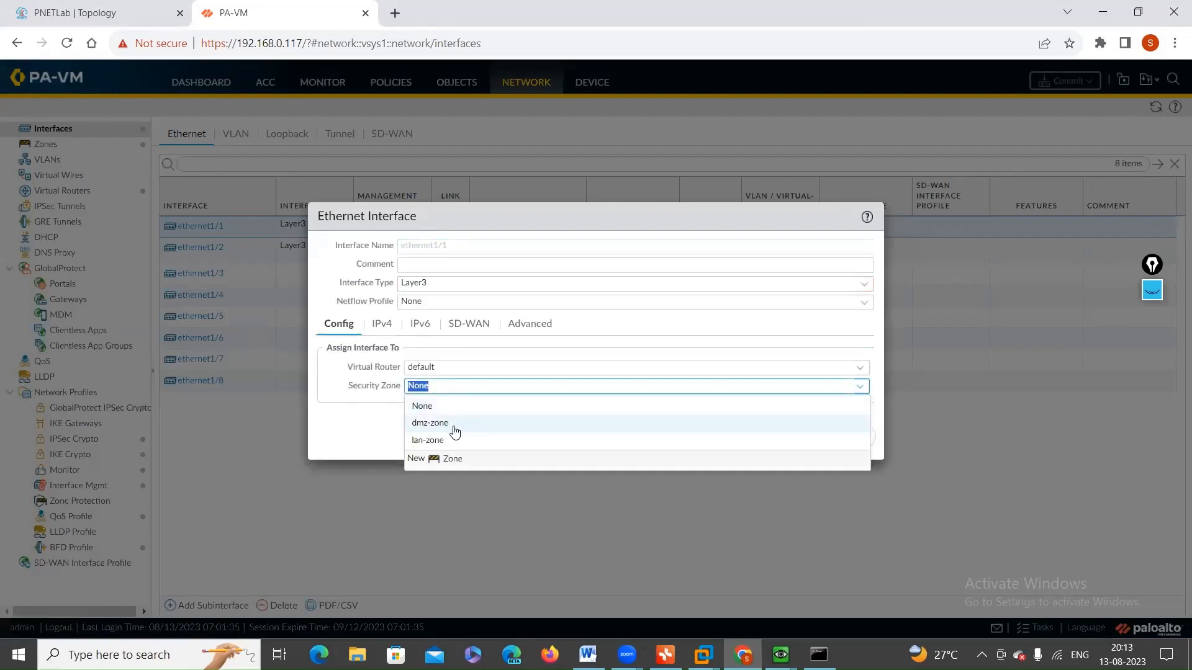
left_click(455, 434)
left_click(782, 437)
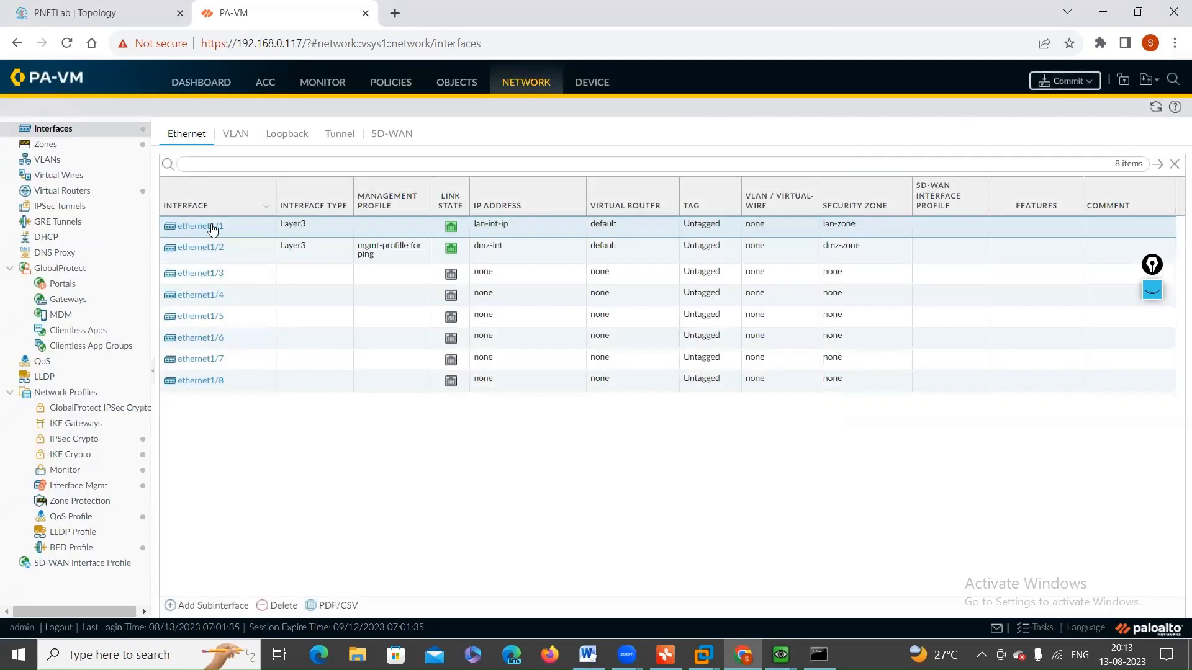
left_click(211, 226)
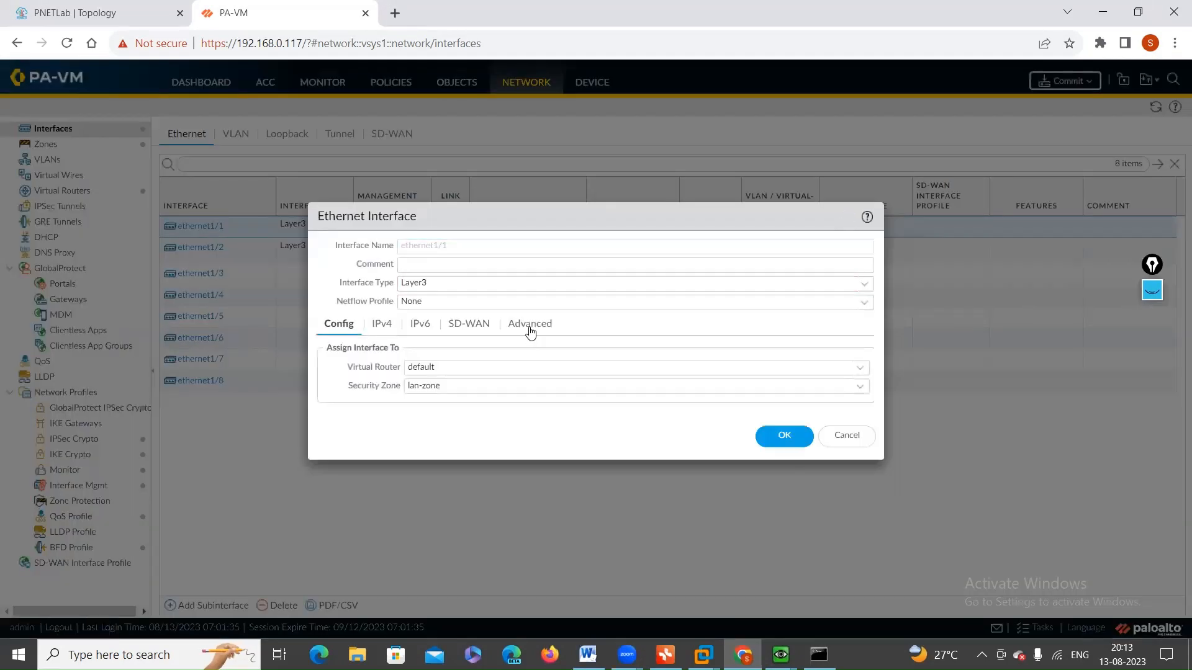
left_click(530, 324)
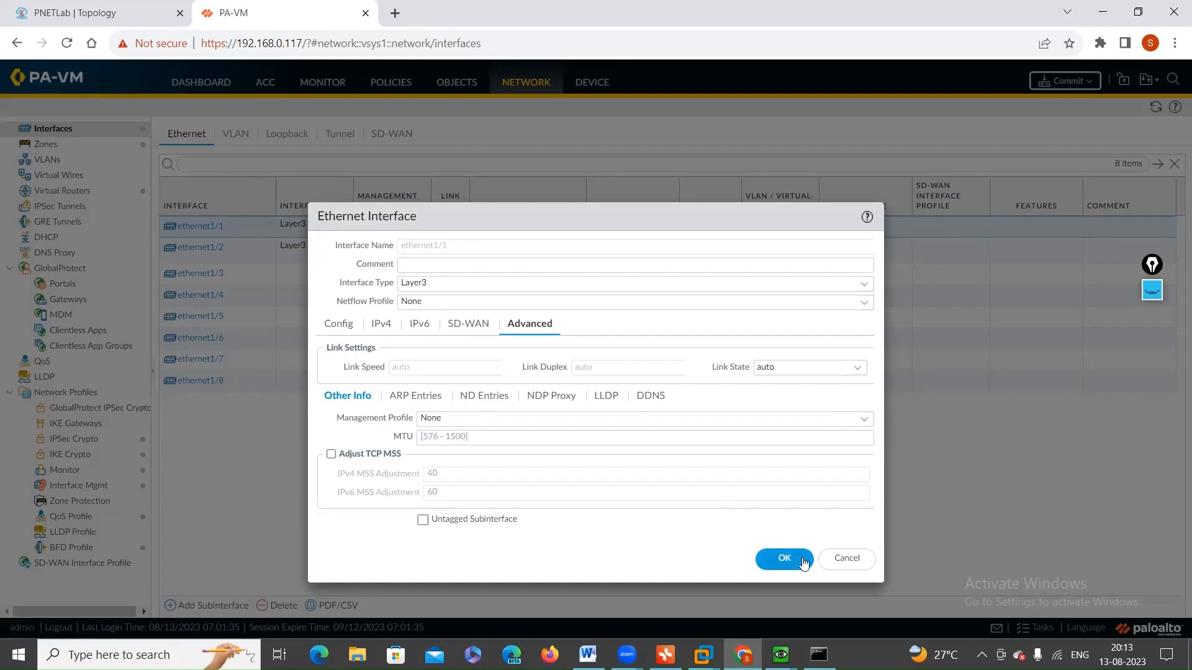
left_click(800, 560)
Step: Commit all changes and bring up the Win2 machine's window
left_click(1072, 81)
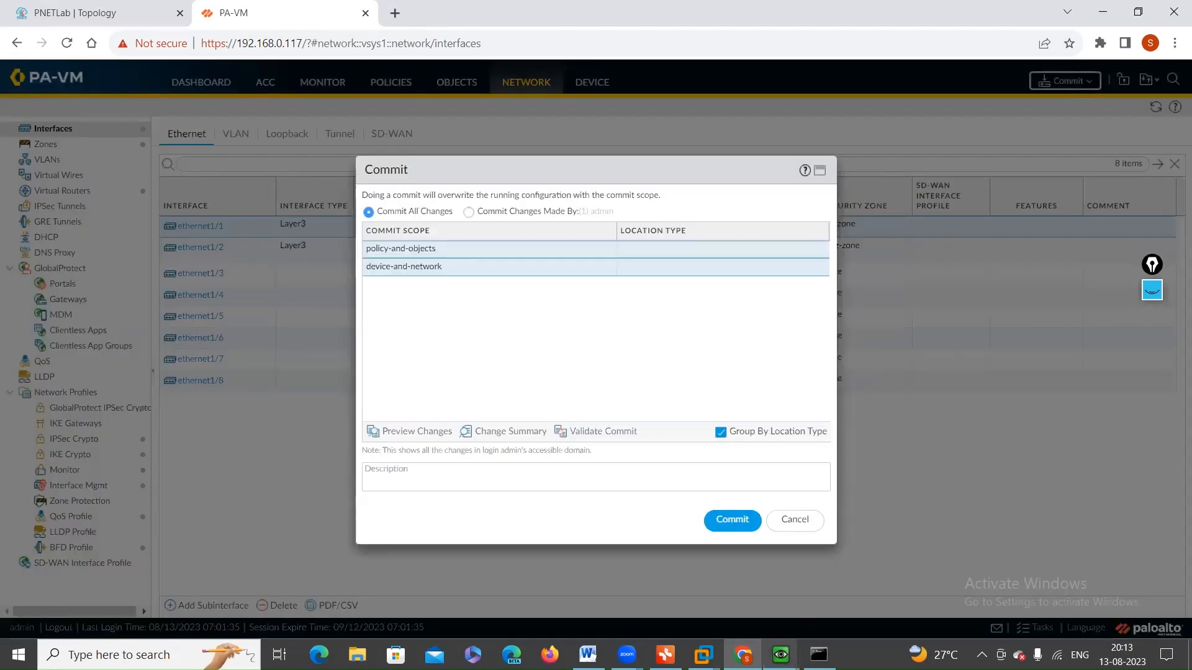
left_click(728, 522)
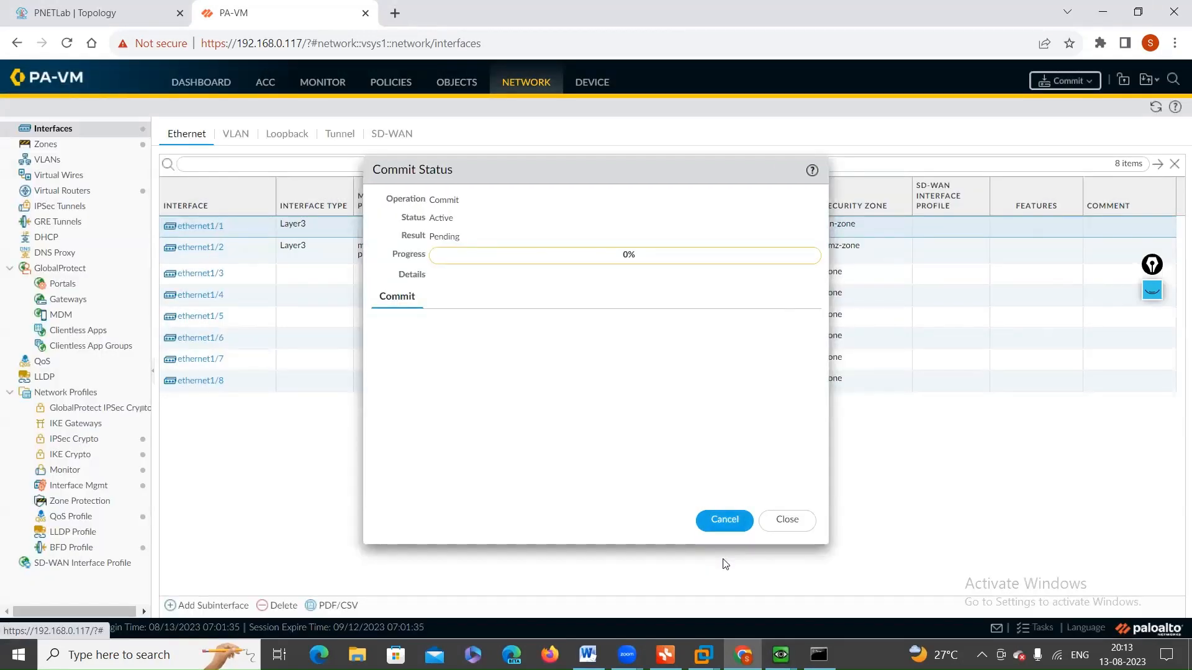
mouse_move(780, 655)
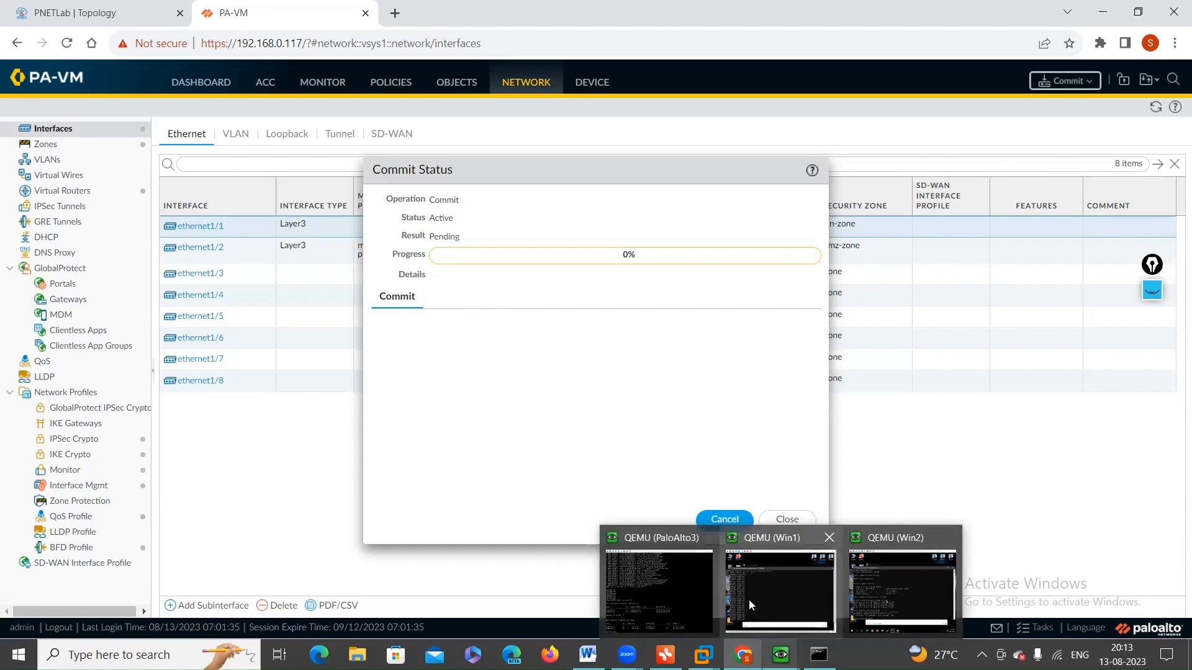
left_click(884, 605)
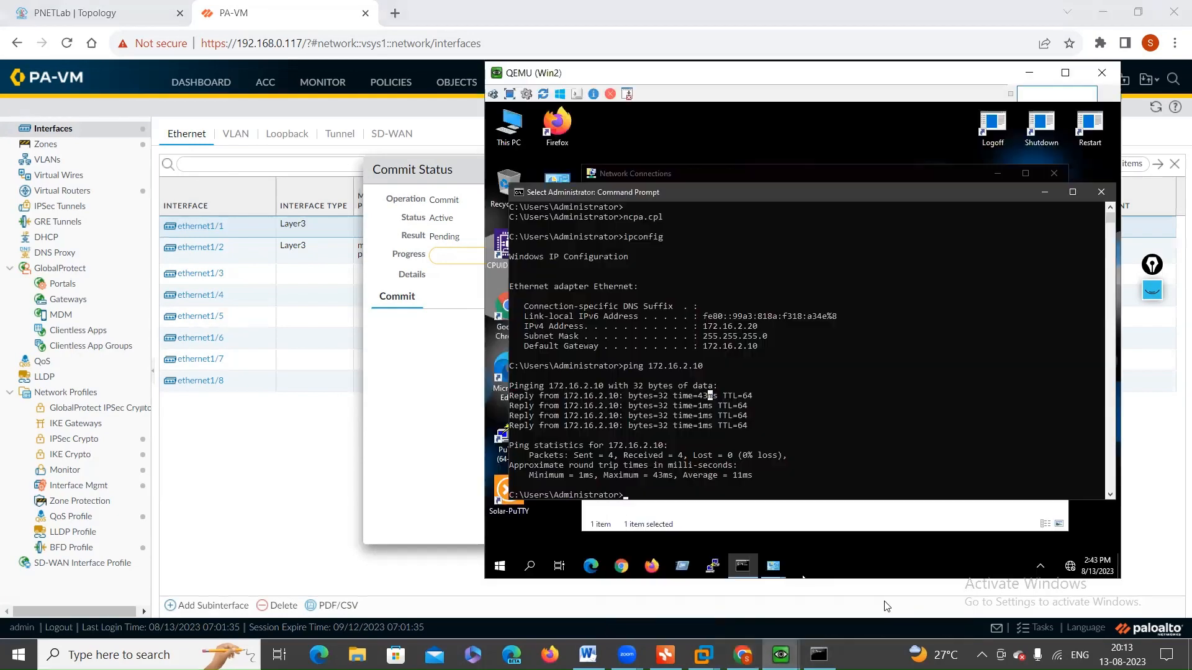
Step: Switch to the PNETLab topology and open the Win1 window over it to watch the continuous ping
left_click(77, 13)
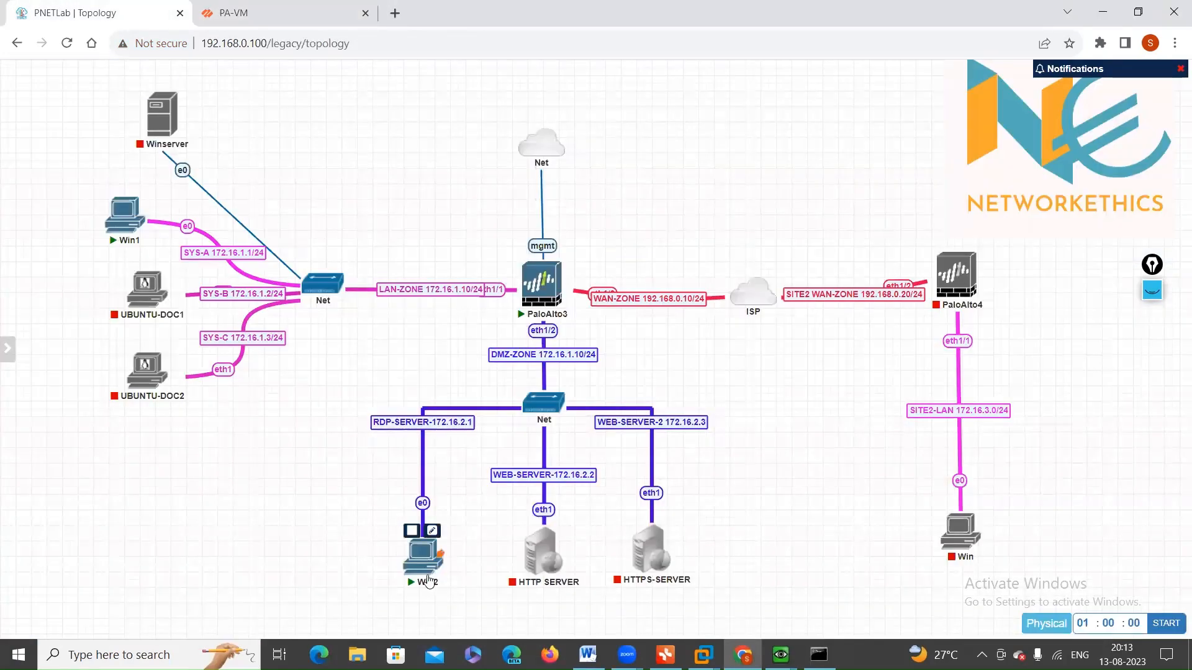
left_click(781, 655)
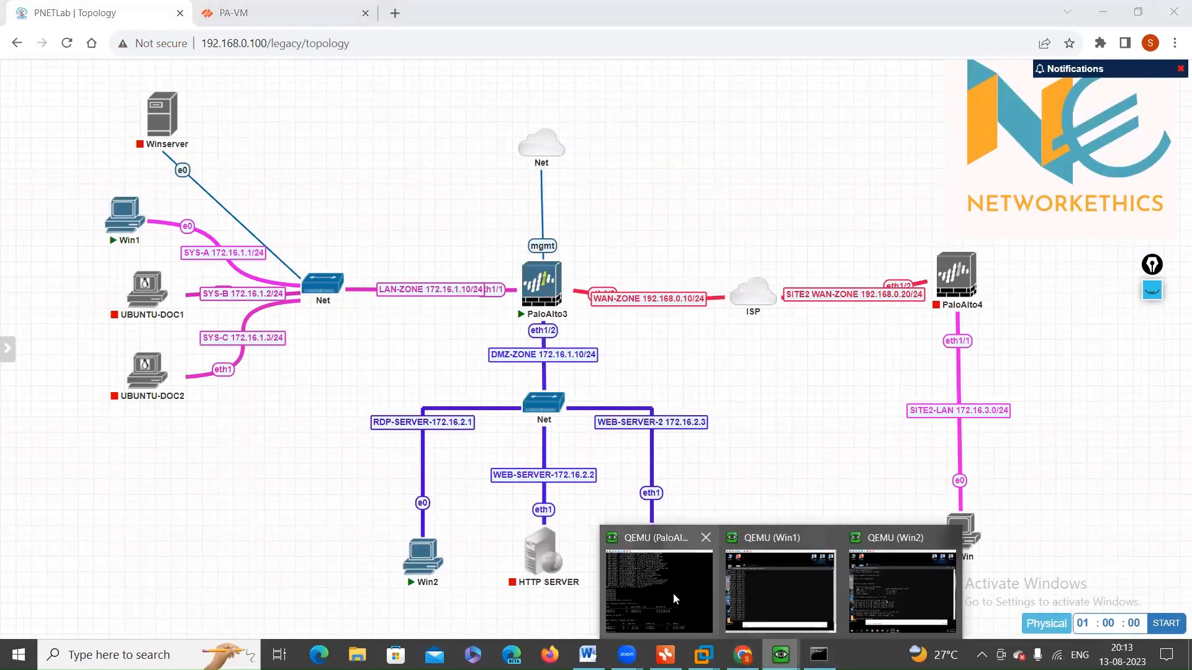
left_click(804, 602)
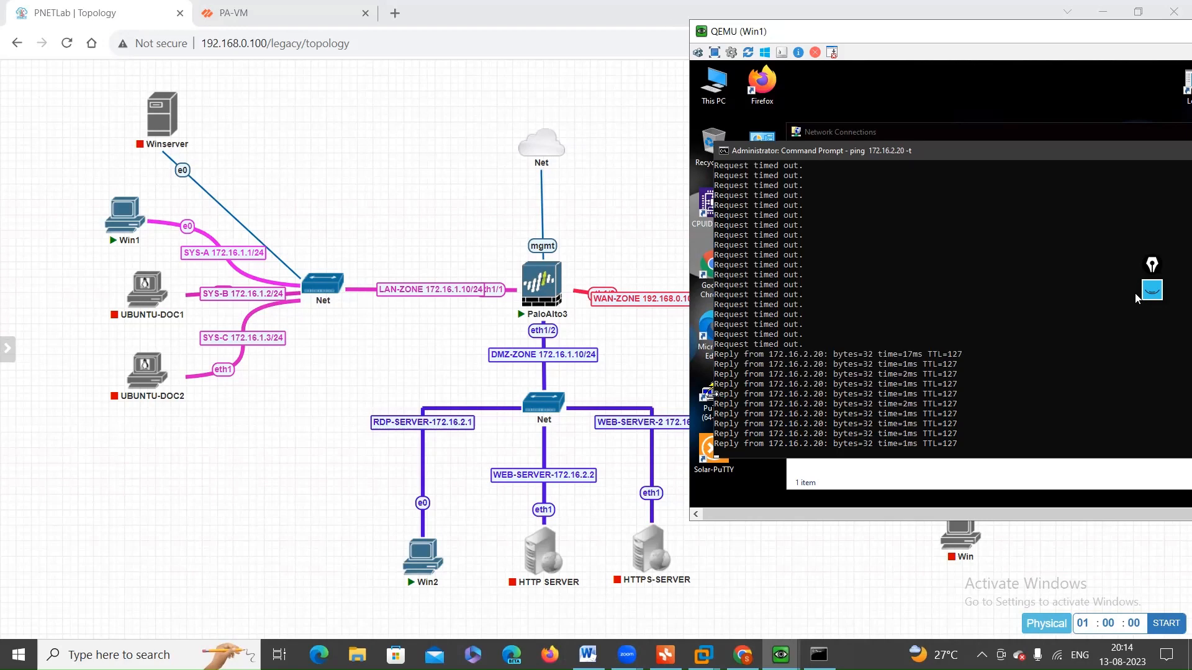
Step: Trace the ping path from Win1 through PaloAlto3 to Win2 with pen strokes on the topology, and clear all annotations
left_click(1152, 290)
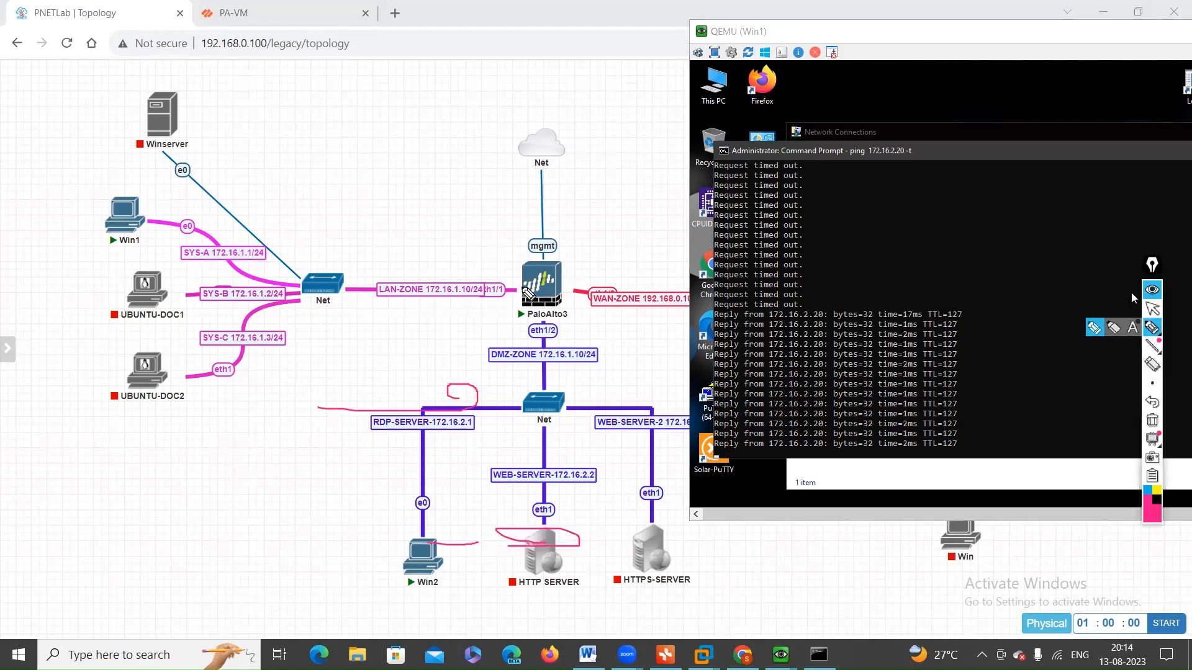
mouse_move(525, 289)
left_mouse_down()
mouse_move(502, 314)
mouse_move(521, 282)
left_mouse_up()
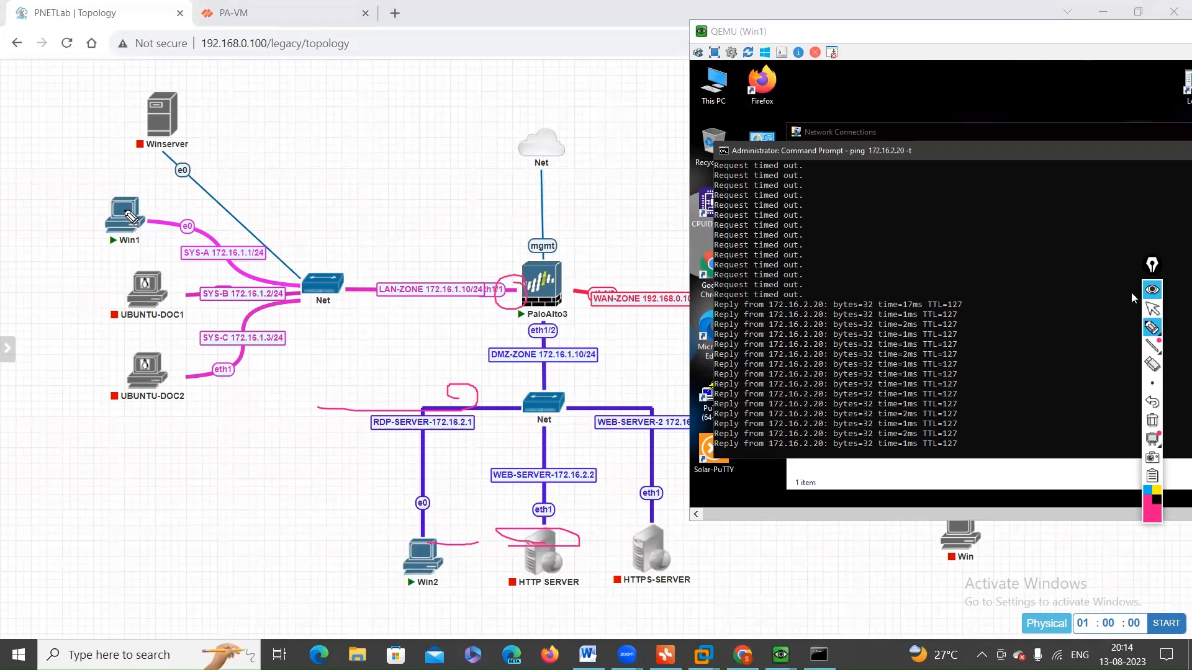
mouse_move(130, 216)
left_mouse_down()
mouse_move(224, 255)
mouse_move(524, 310)
mouse_move(496, 507)
mouse_move(562, 318)
mouse_move(506, 321)
left_mouse_up()
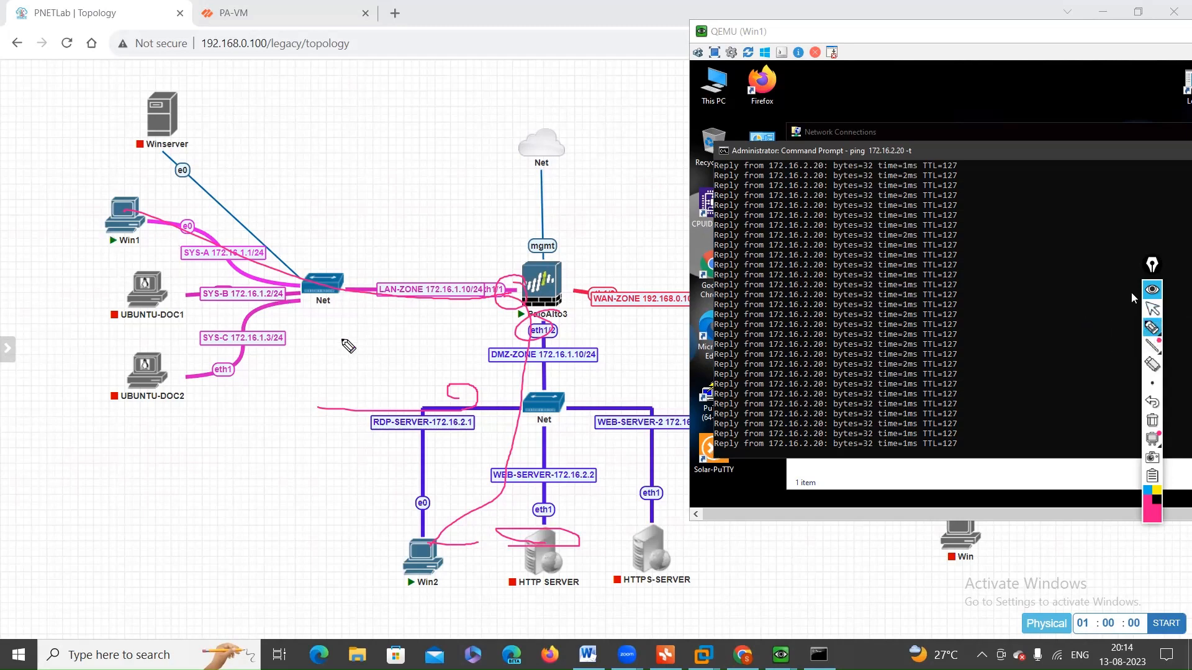
mouse_move(370, 439)
left_mouse_down()
mouse_move(502, 444)
mouse_move(409, 400)
mouse_move(447, 521)
left_mouse_up()
left_click_drag(434, 590, 407, 602)
left_click_drag(433, 542, 397, 587)
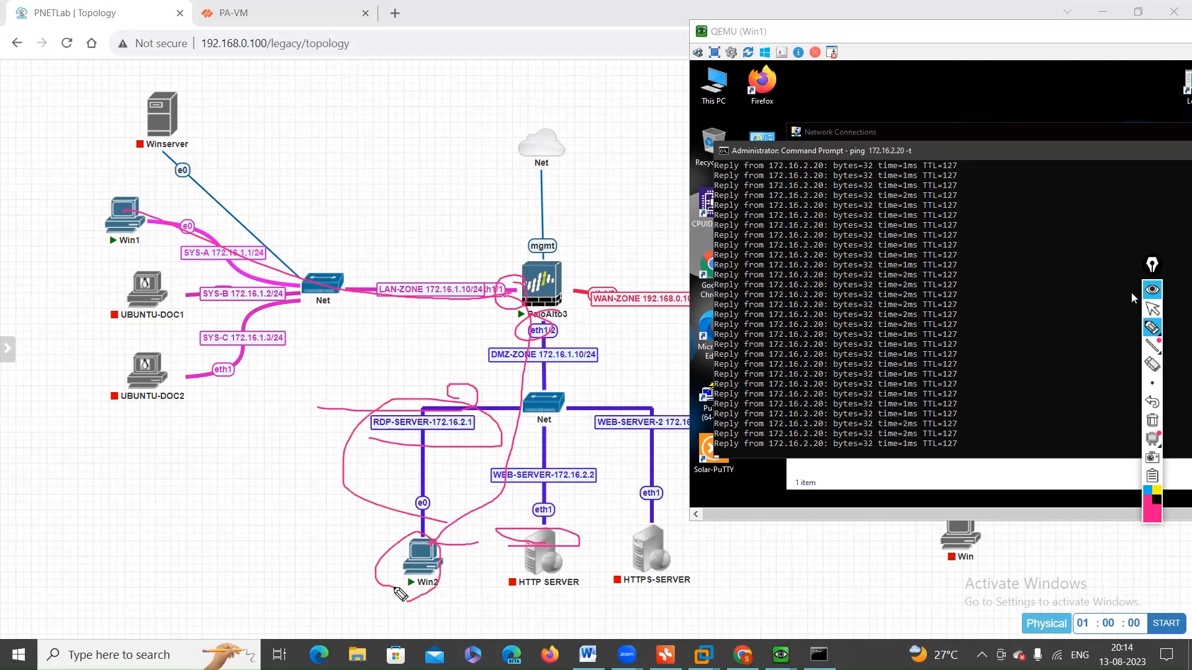
left_click(1153, 422)
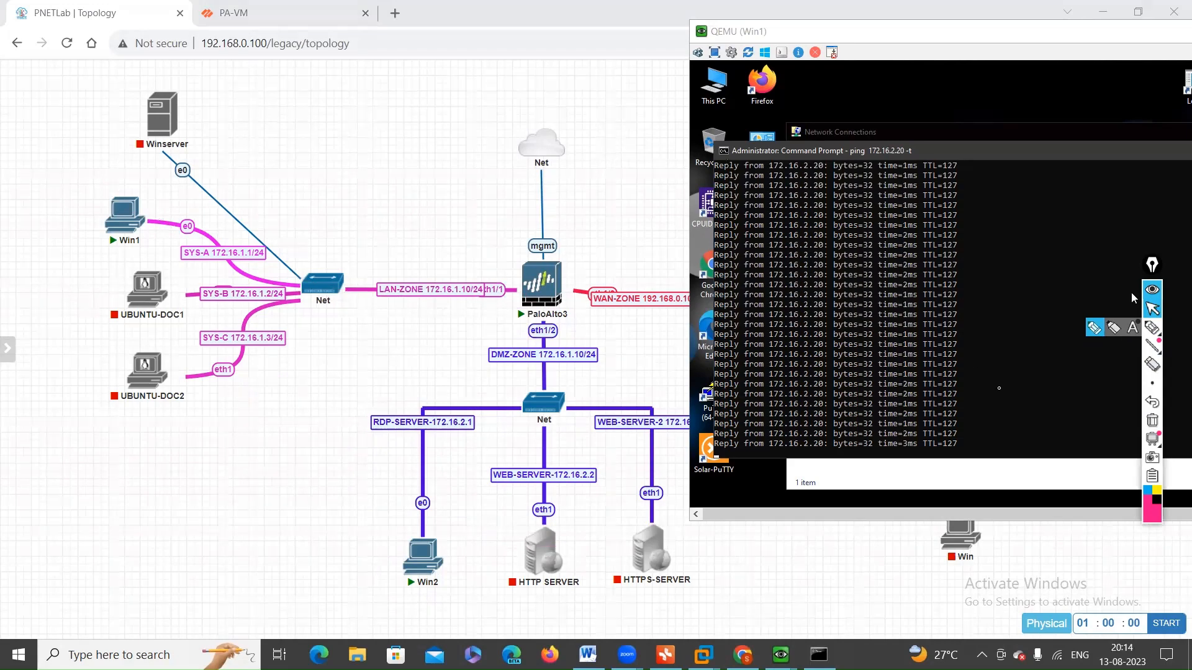
Step: Stop the running ping on Win1 and start a continuous ping to 172.16.1.10
left_click(1000, 388)
key("ctrl+c")
key("ctrl+c")
key("Return")
key("Return")
key("Return")
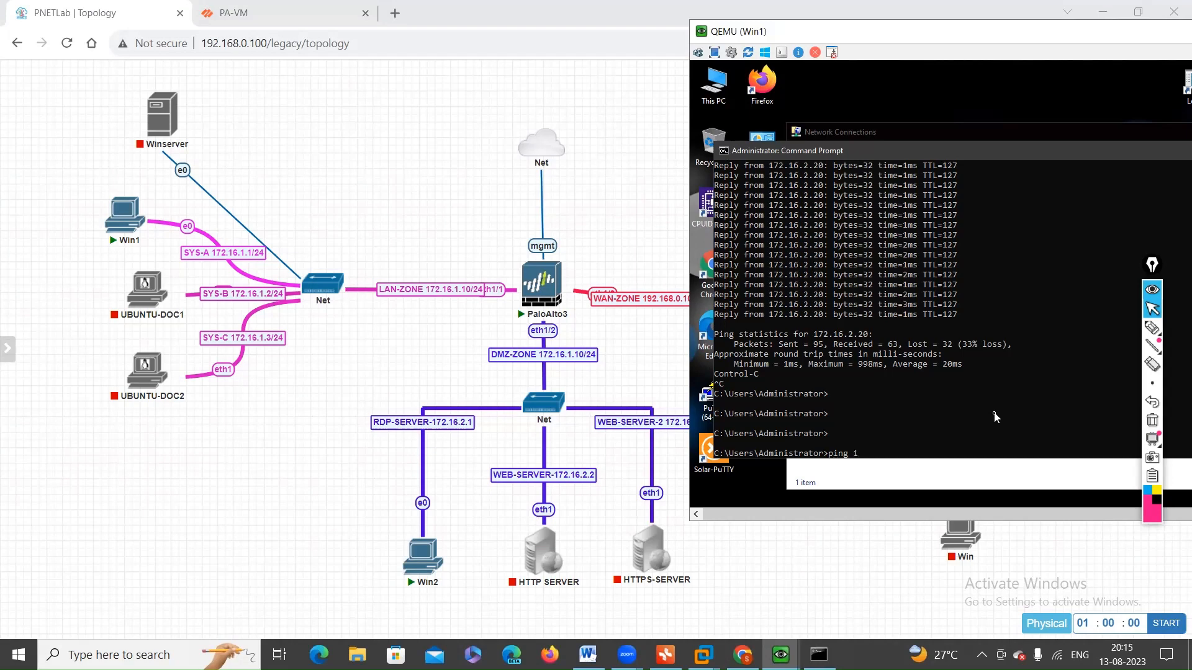
type("ping 172.16.1.10 -t")
key("Return")
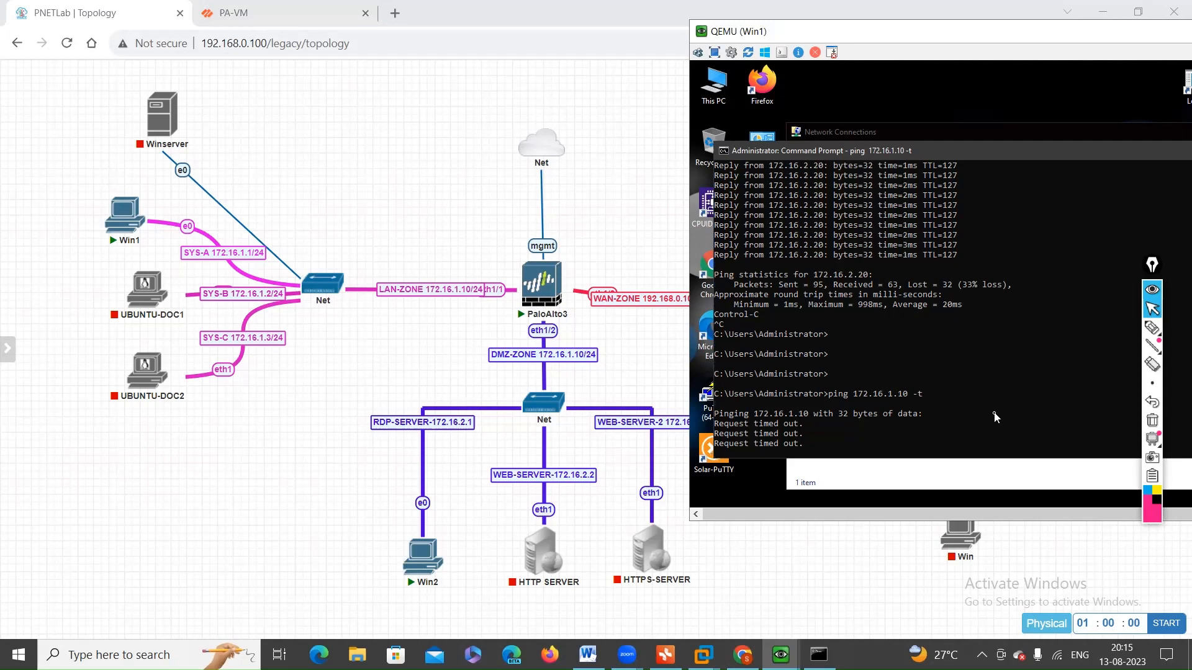
Step: Stop the ping to 172.16.1.10 and run a continuous ping to 172.16.2.20 on Win1
key("ctrl+c")
key("Return")
key("Return")
key("Up")
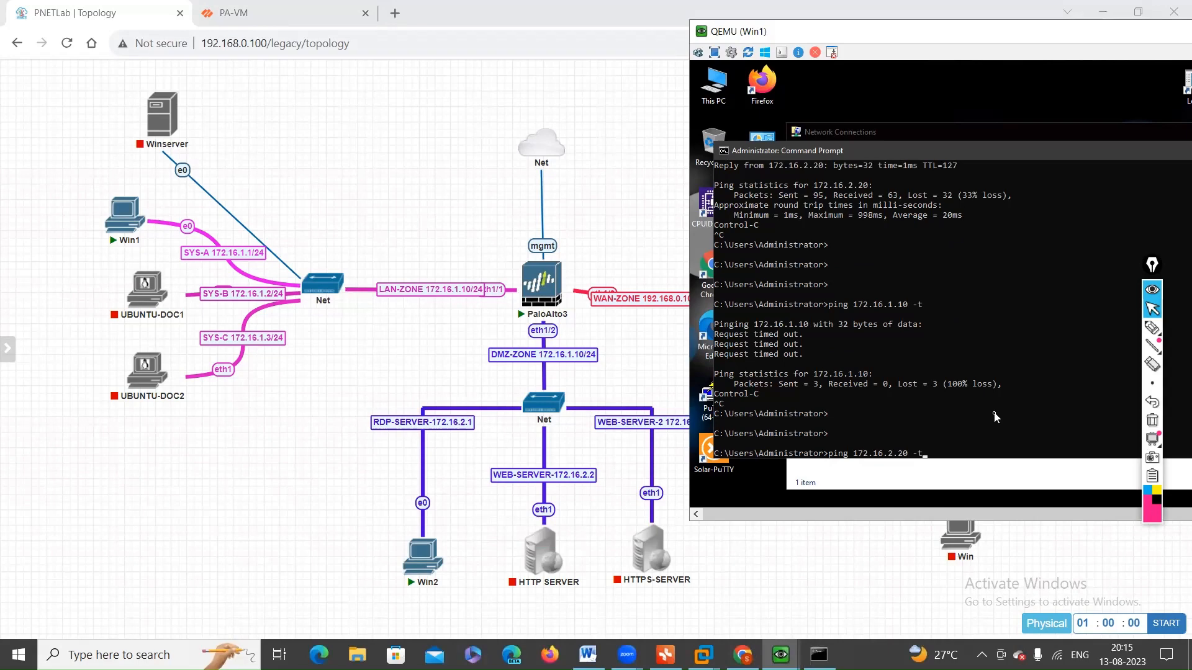
key("Return")
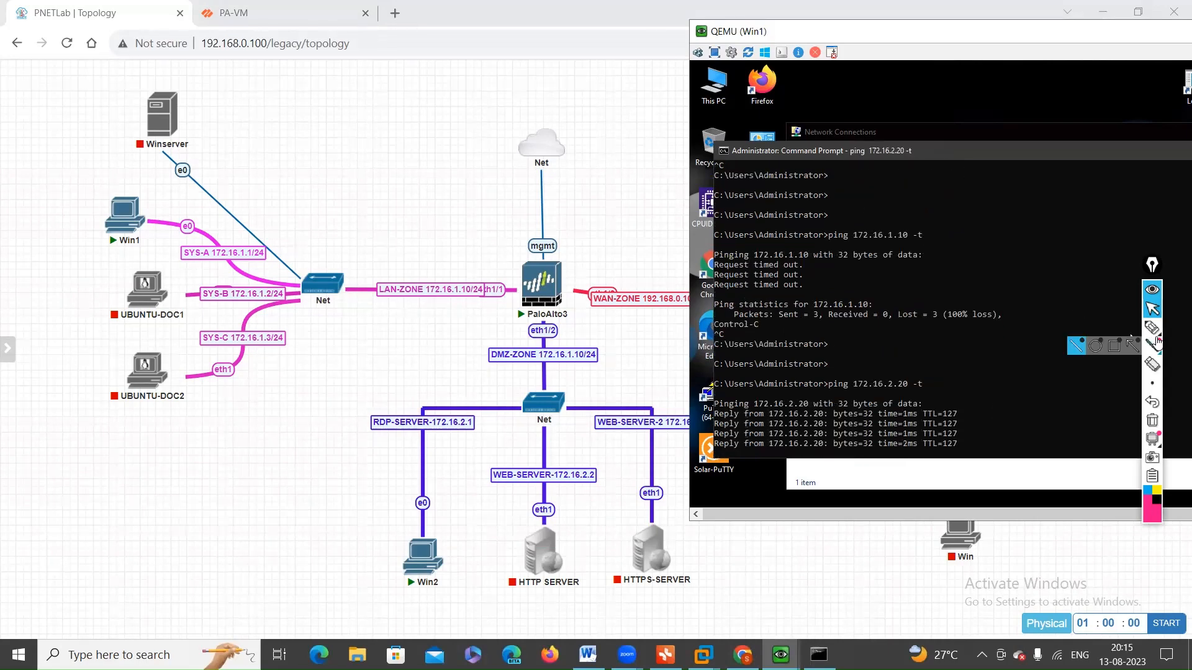
Step: Mark the eth1/1 and eth1/2 interfaces, trace the path to Win2, and draw an arrow from PaloAlto3's LAN interface with the pen
left_click(1153, 328)
mouse_move(516, 286)
left_mouse_down()
mouse_move(562, 338)
mouse_move(525, 329)
mouse_move(540, 357)
mouse_move(435, 547)
mouse_move(409, 550)
mouse_move(437, 543)
left_mouse_up()
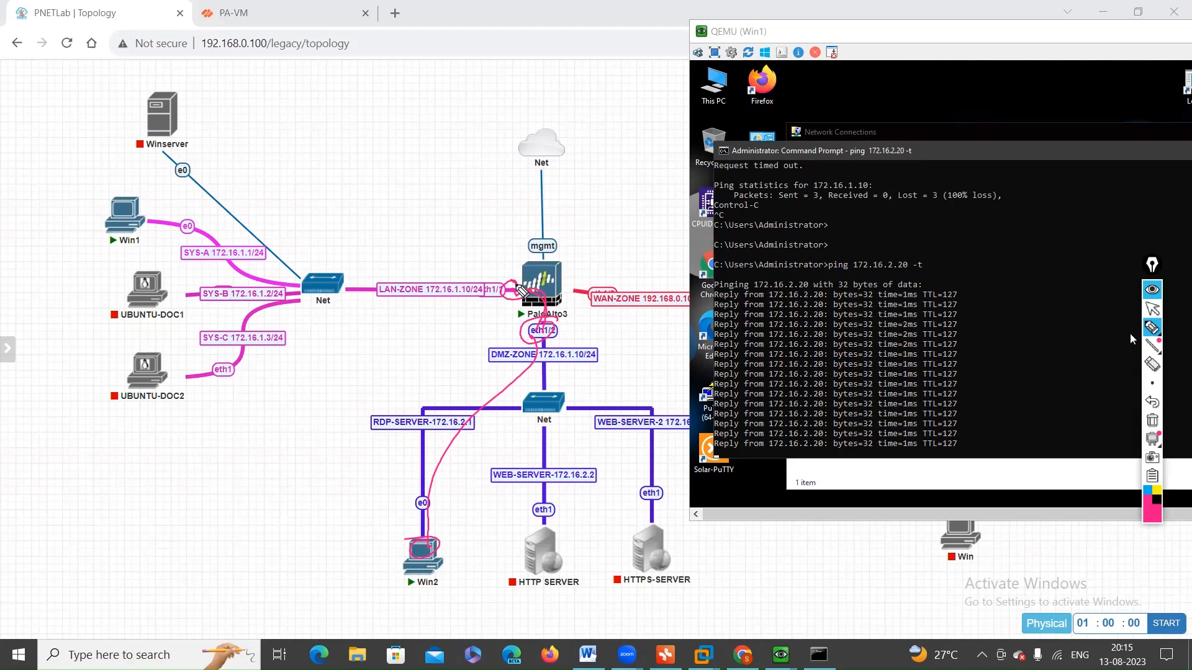
left_click_drag(525, 301, 506, 248)
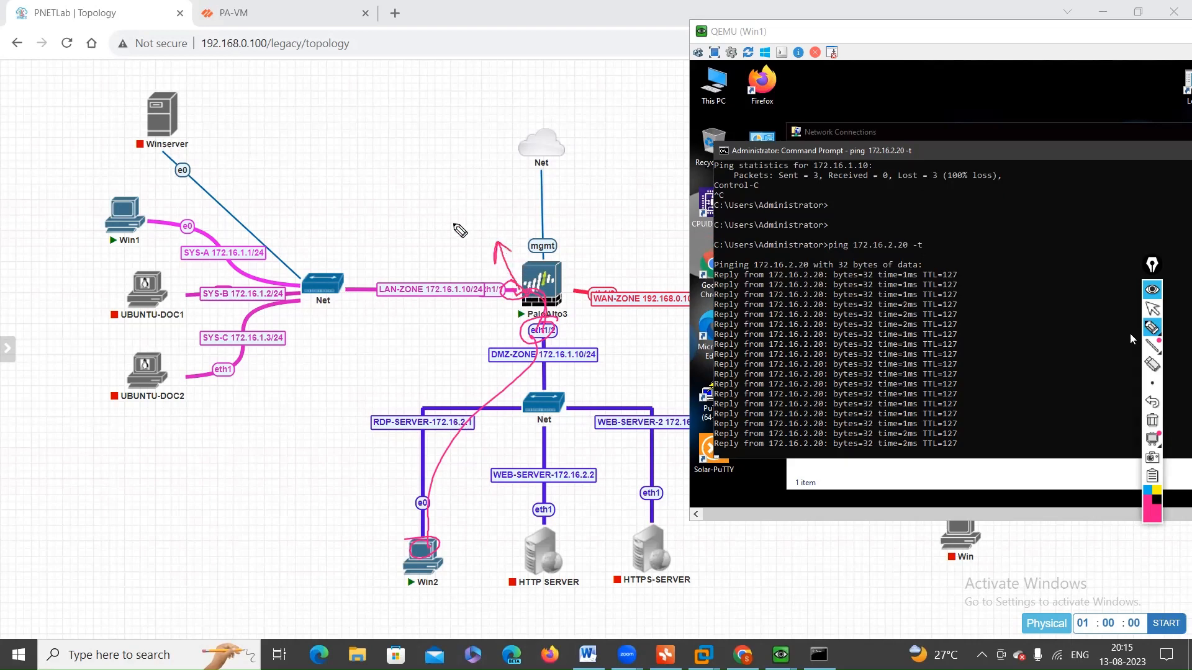
Step: Write "Ping To" beside the arrow above PaloAlto3's LAN interface and leave drawing mode
left_click_drag(448, 212, 462, 240)
left_click_drag(450, 210, 454, 224)
left_click_drag(466, 209, 473, 225)
left_click_drag(474, 202, 494, 219)
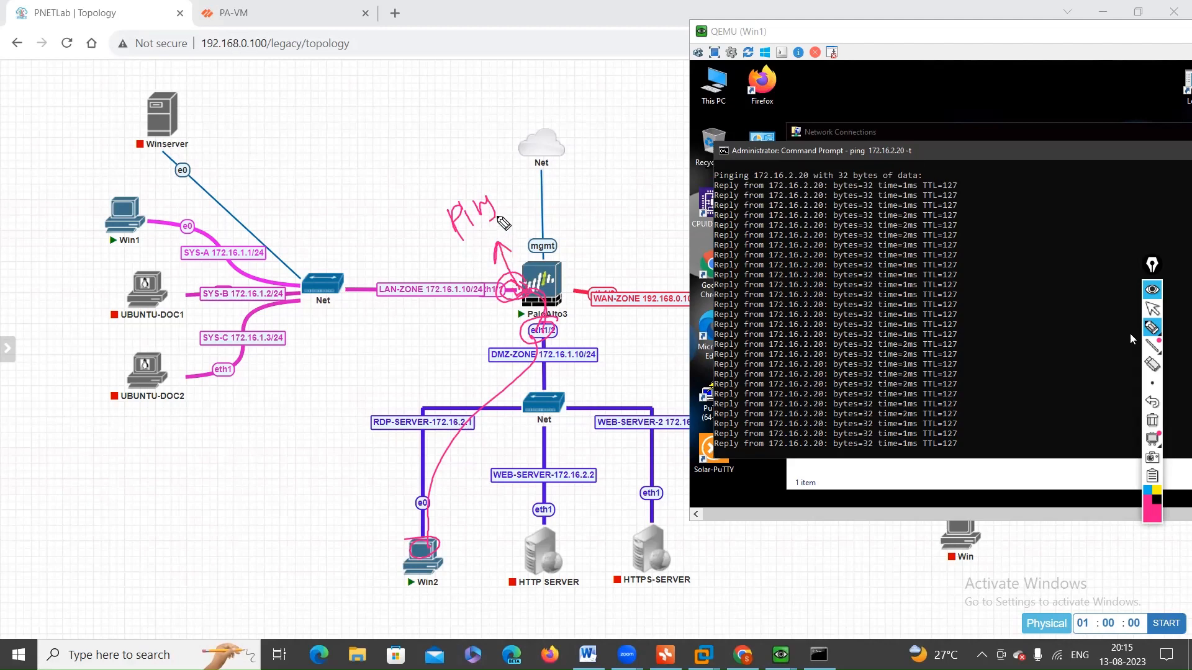
mouse_move(518, 185)
left_mouse_down()
mouse_move(524, 205)
mouse_move(520, 183)
mouse_move(536, 196)
left_mouse_up()
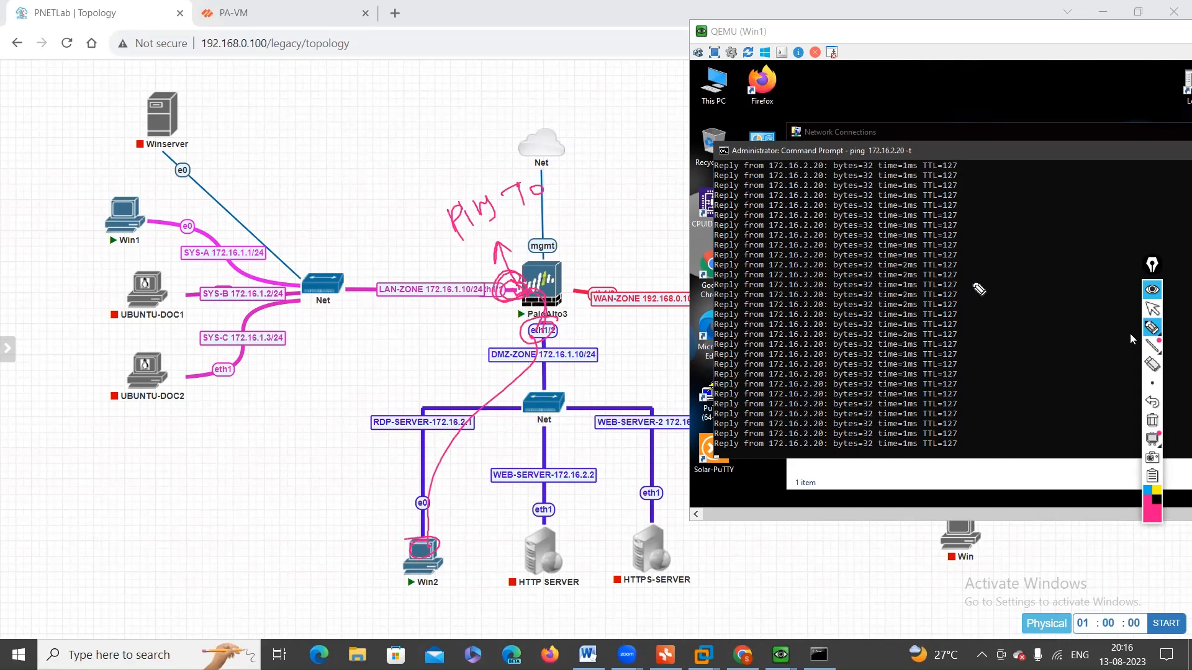
left_click(1153, 310)
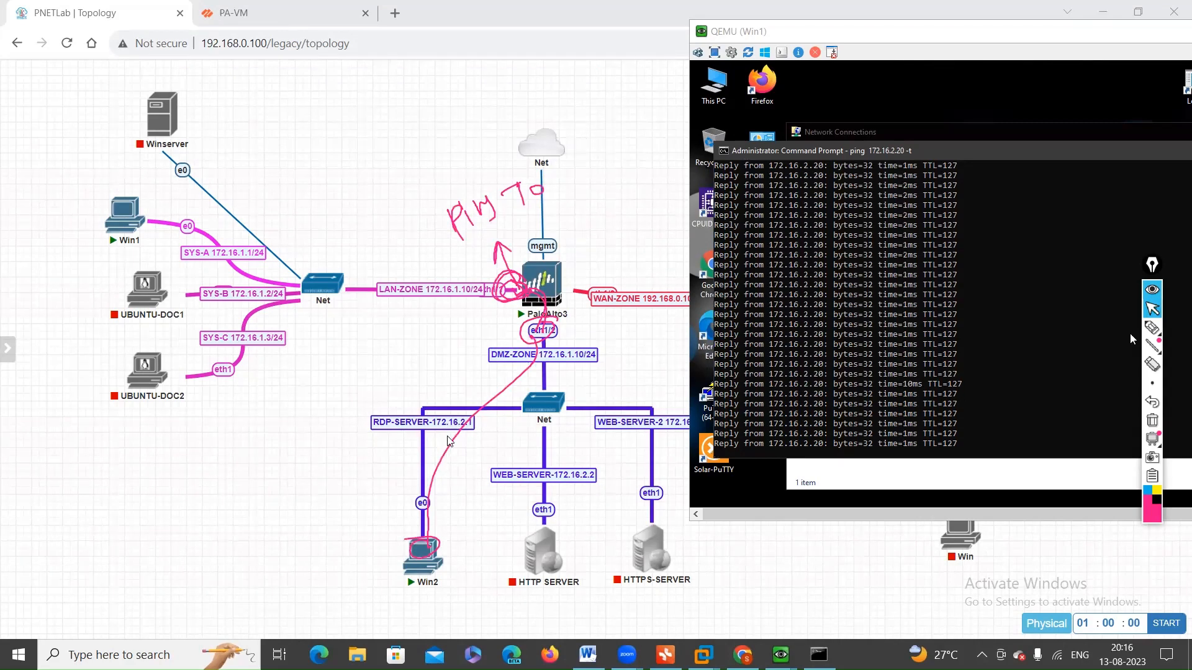
Step: Write and circle "VR" above the LAN link on the topology, and clear all annotations
left_click(1152, 327)
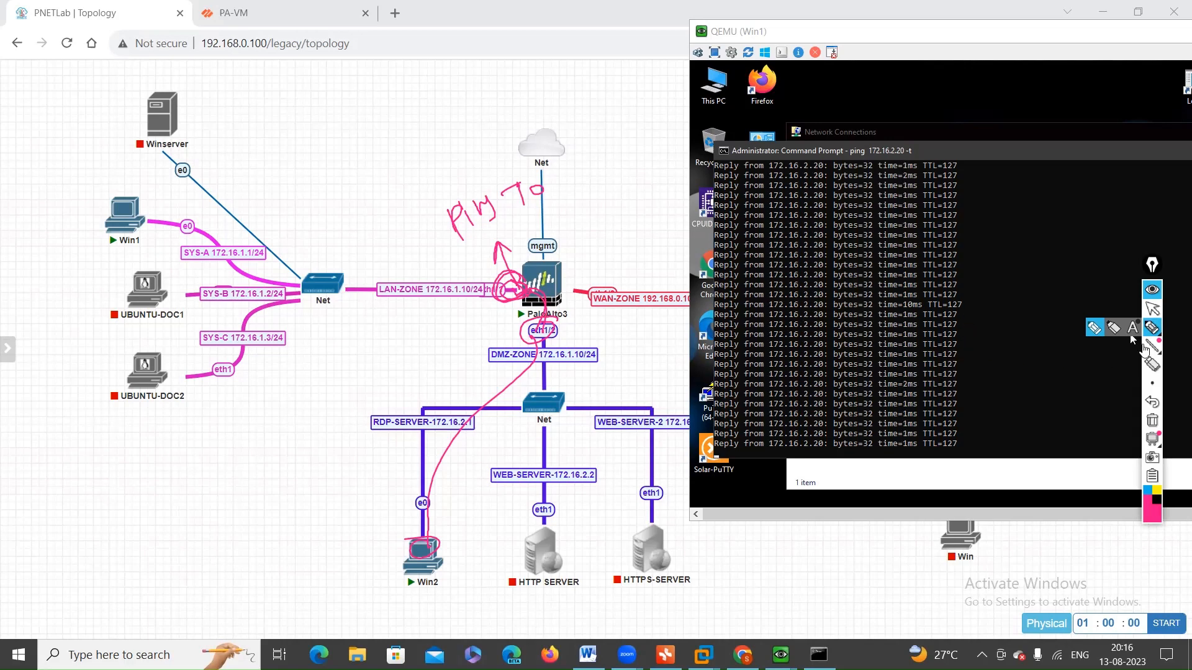
mouse_move(1156, 337)
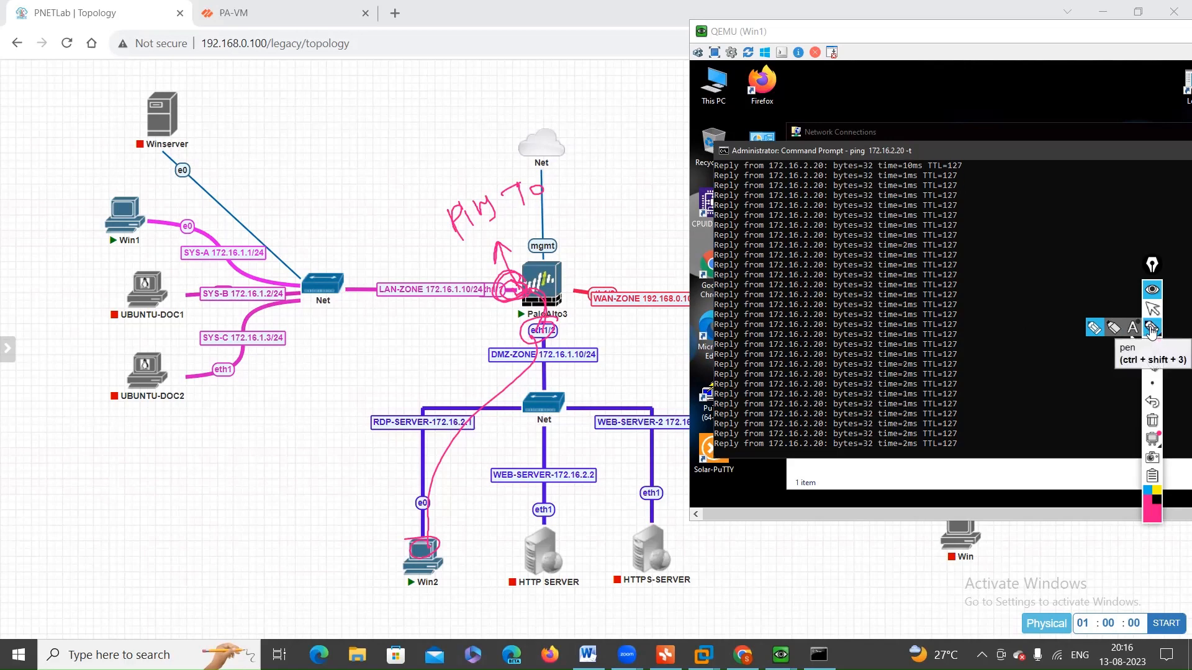
left_click(1154, 334)
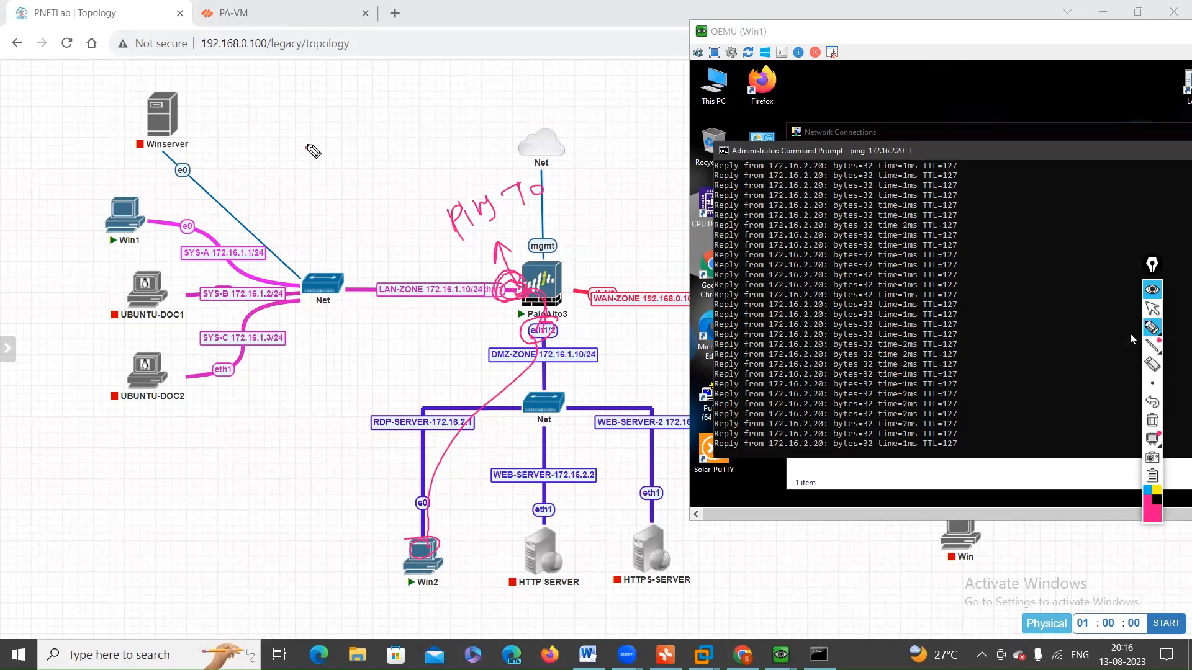
mouse_move(307, 145)
left_mouse_down()
mouse_move(375, 164)
mouse_move(282, 176)
left_mouse_up()
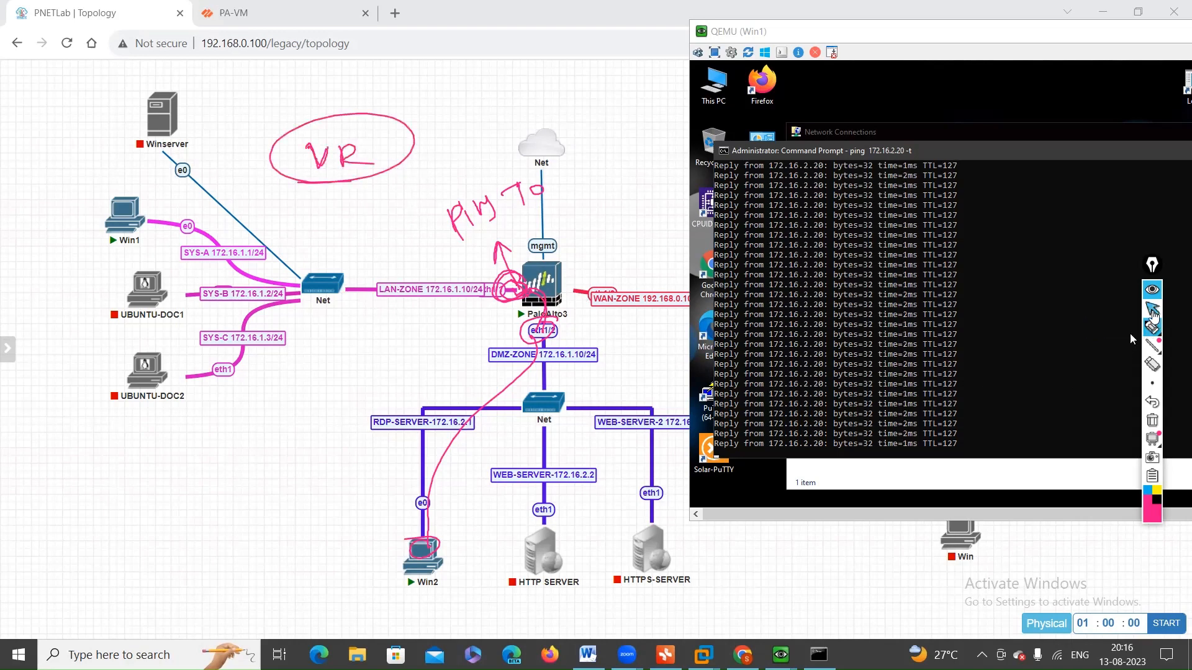
left_click(1152, 309)
left_click(1152, 420)
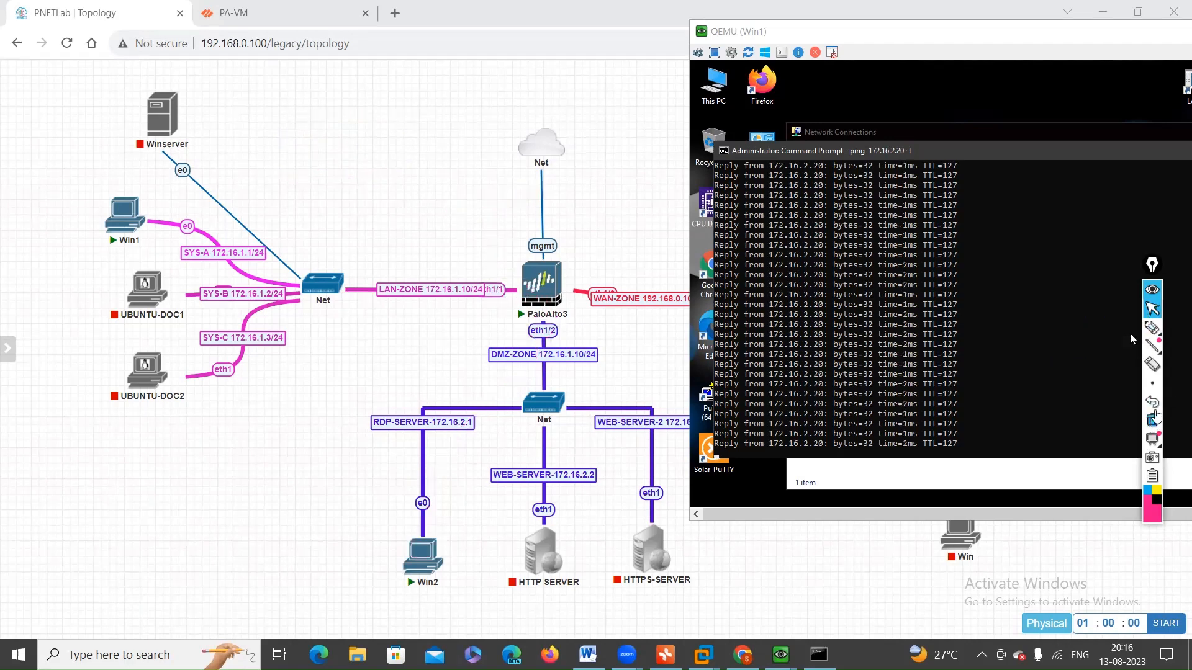
Step: Switch to the PA-VM web interface and review the interfaces assigned to the default virtual router
left_click(1153, 329)
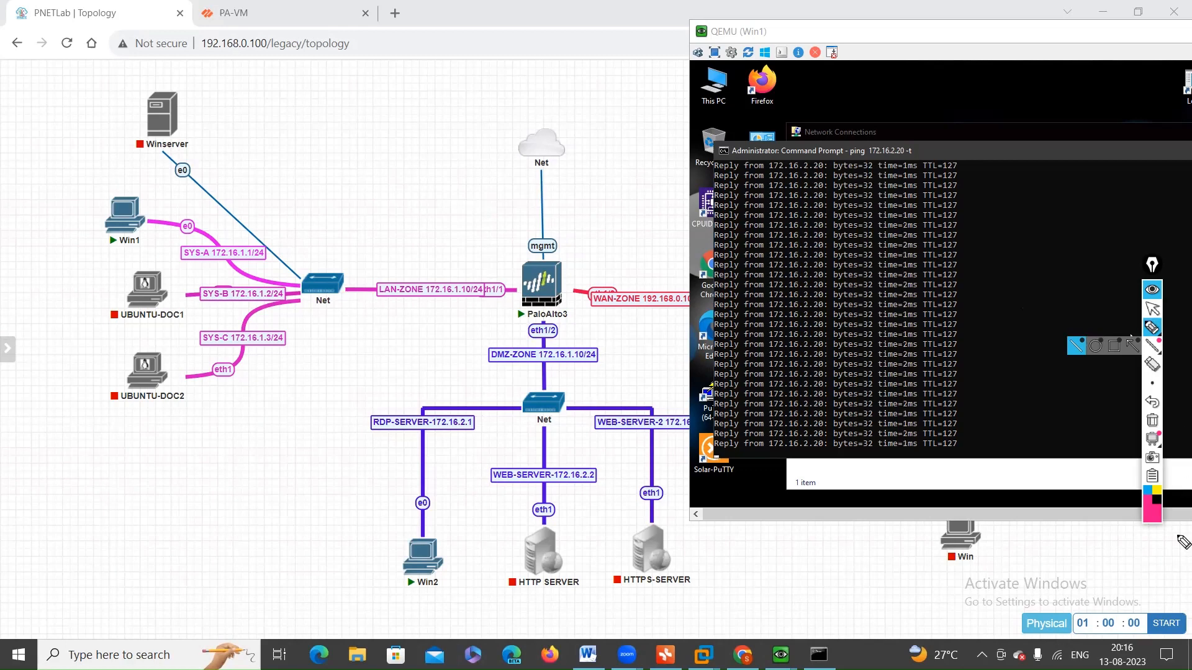
left_click(1155, 309)
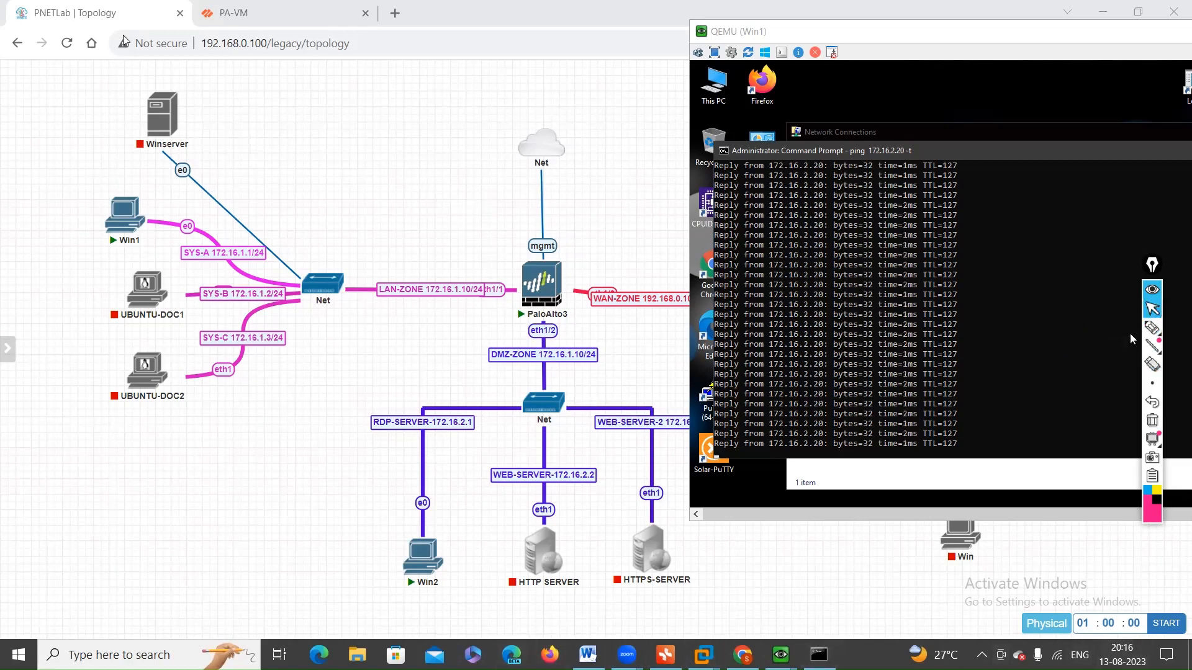
left_click(252, 7)
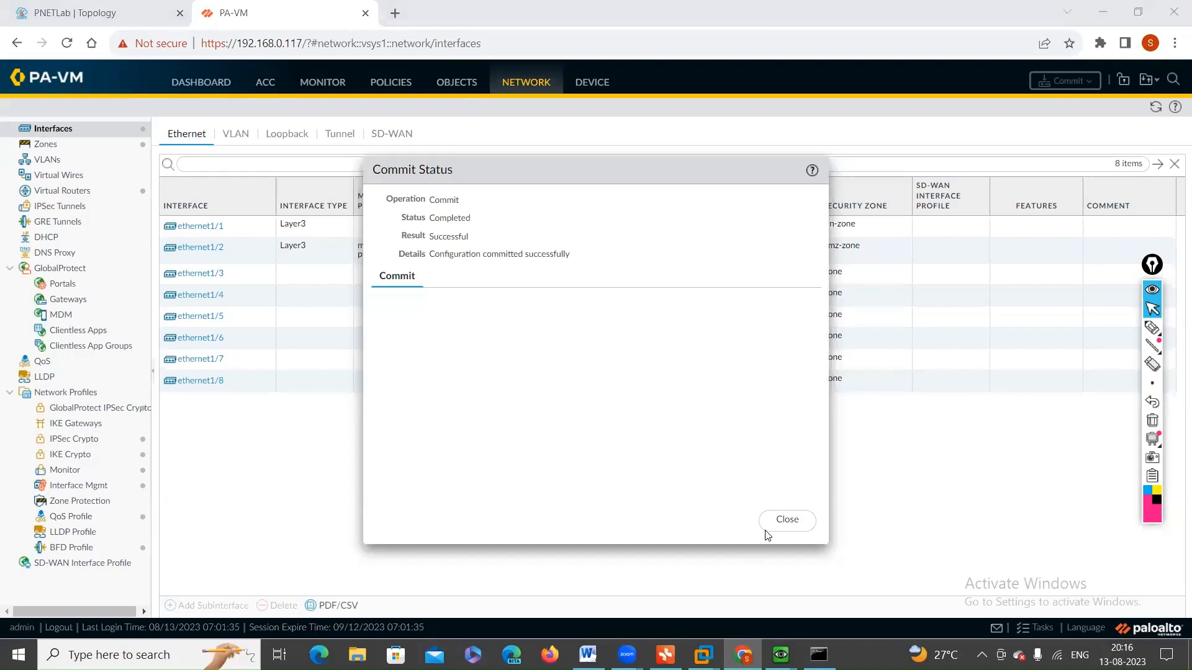
left_click(79, 191)
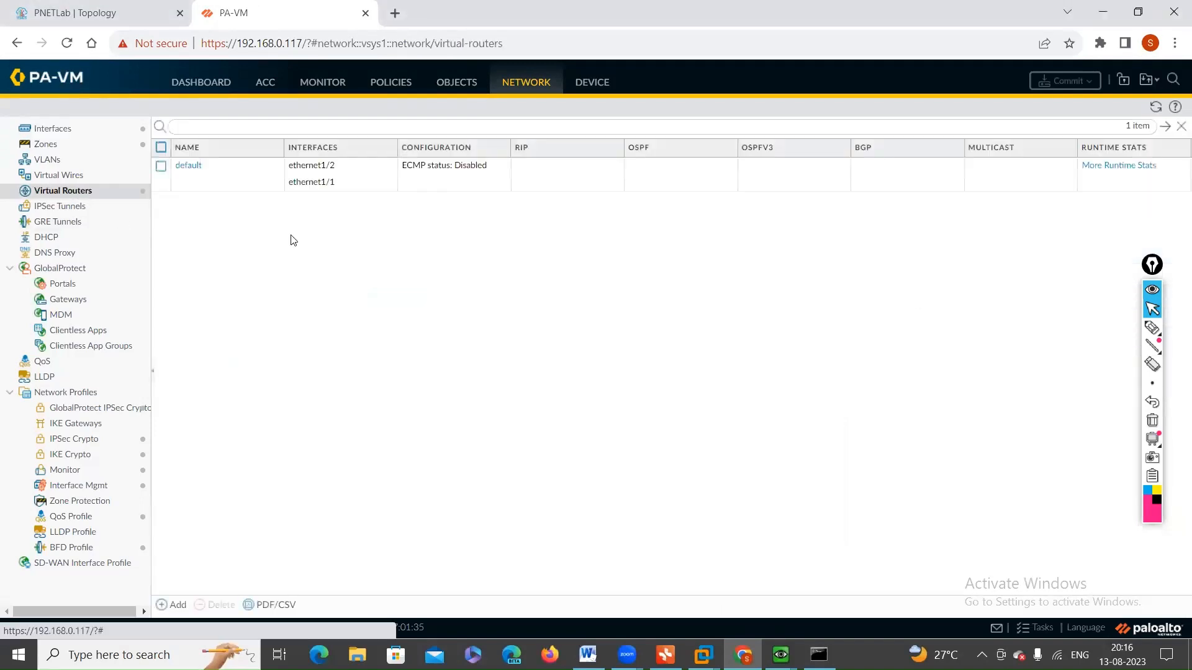
left_click(187, 166)
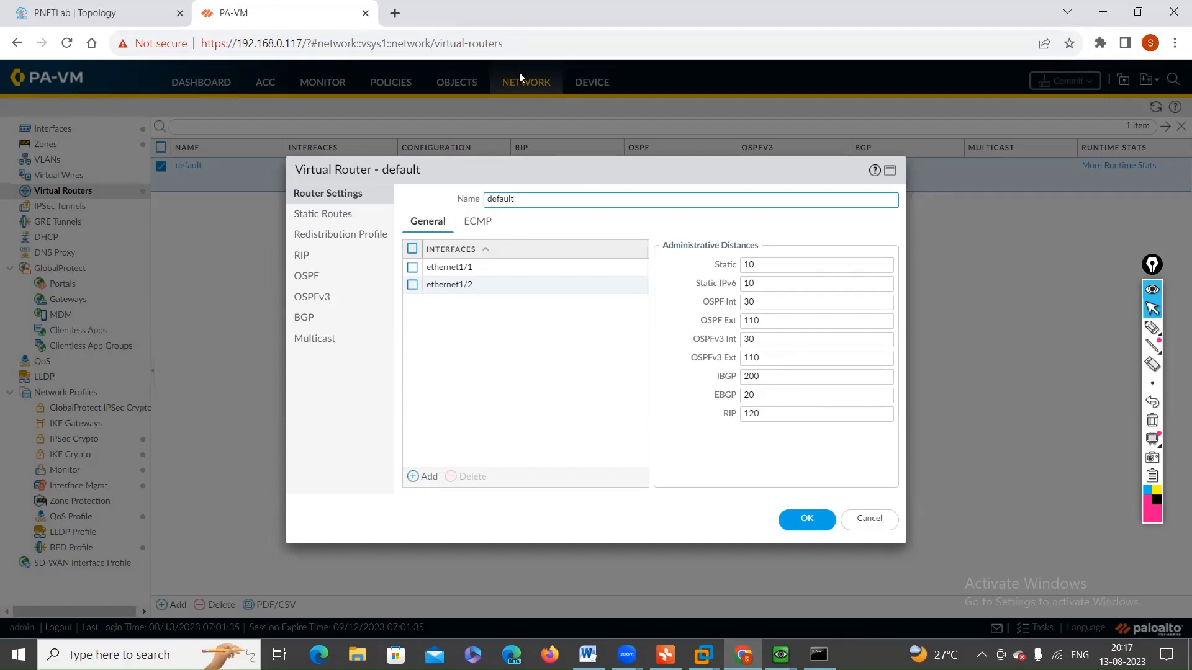
key("alt+Tab")
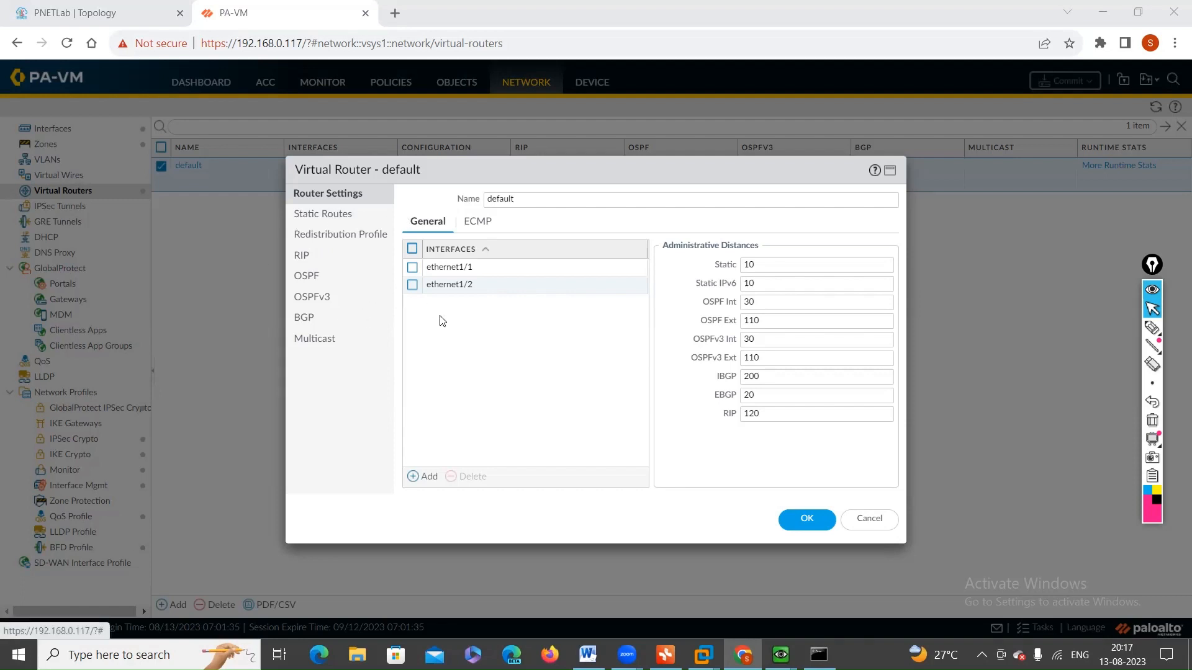
left_click(805, 519)
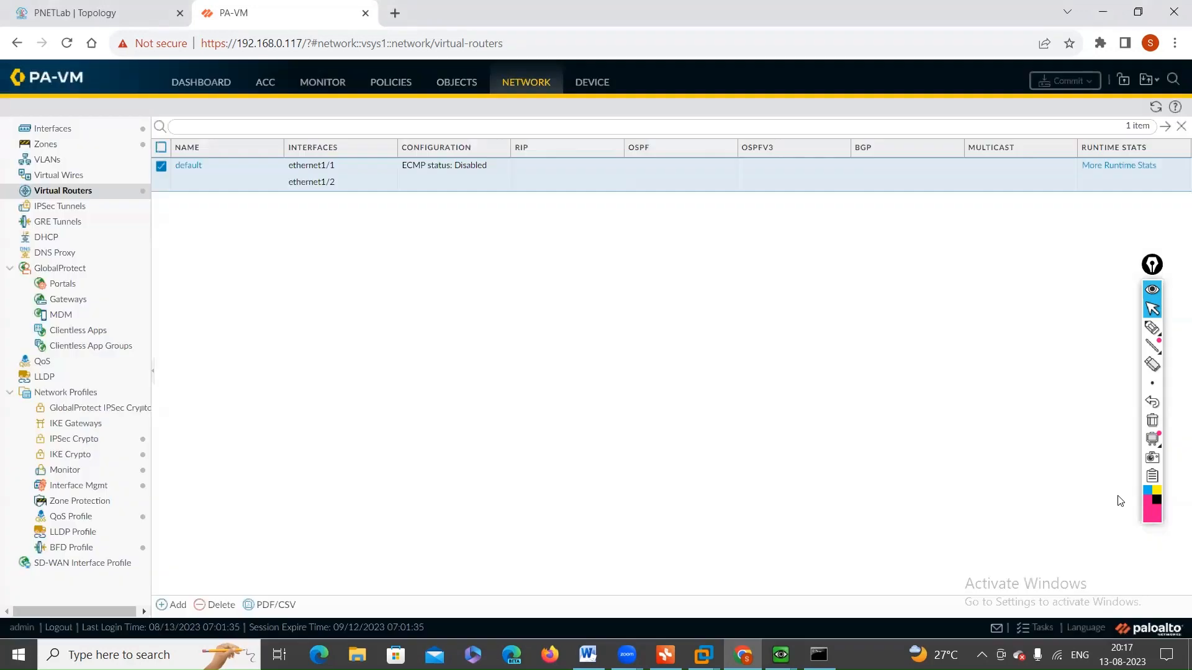
left_click(1153, 314)
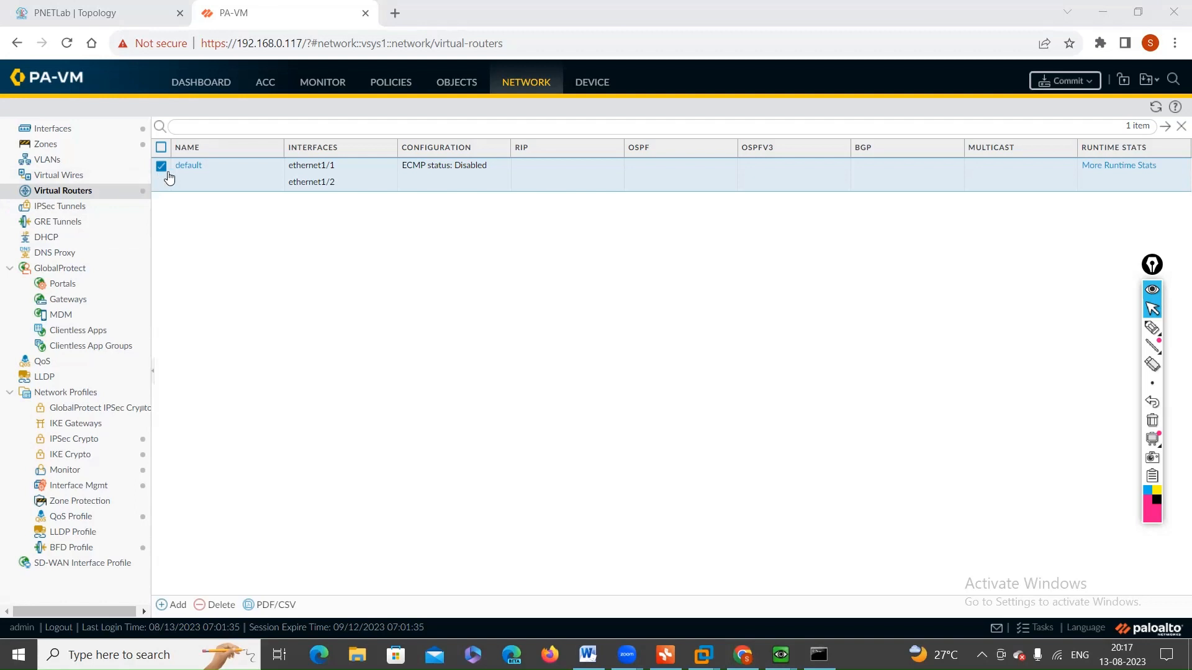
Step: Reopen the default virtual router and sketch a router circle linked to a host on each side over its settings
left_click(187, 165)
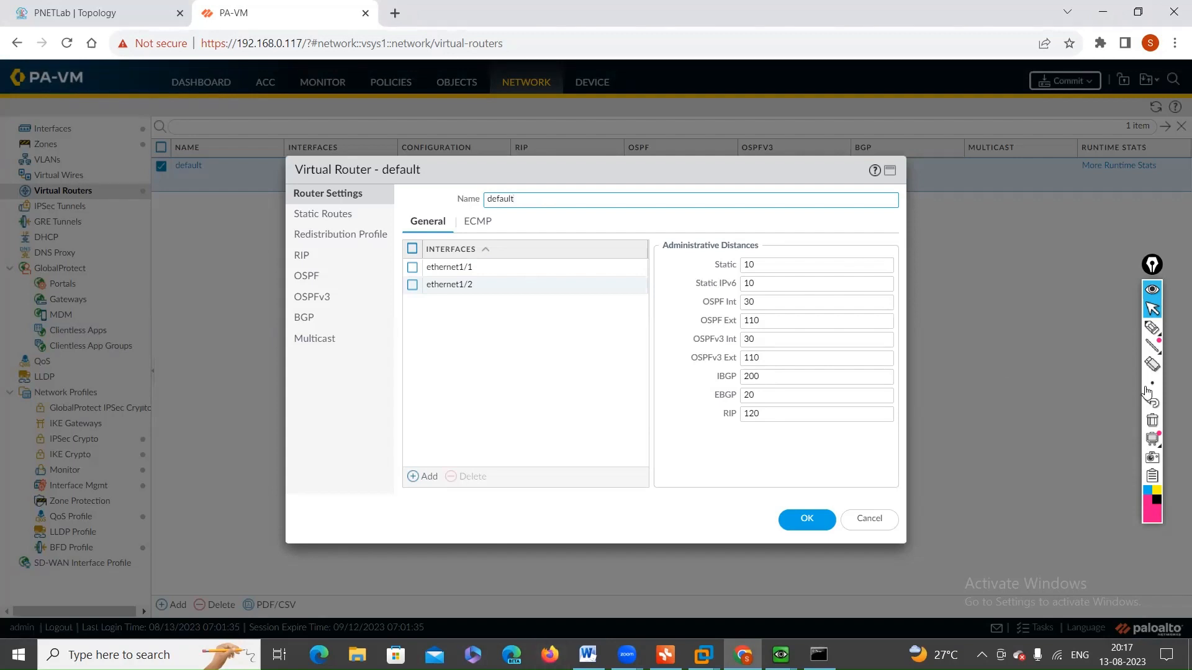
left_click(1152, 327)
mouse_move(546, 342)
left_mouse_down()
mouse_move(561, 323)
mouse_move(468, 386)
mouse_move(479, 385)
mouse_move(400, 410)
mouse_move(421, 413)
mouse_move(422, 429)
left_mouse_up()
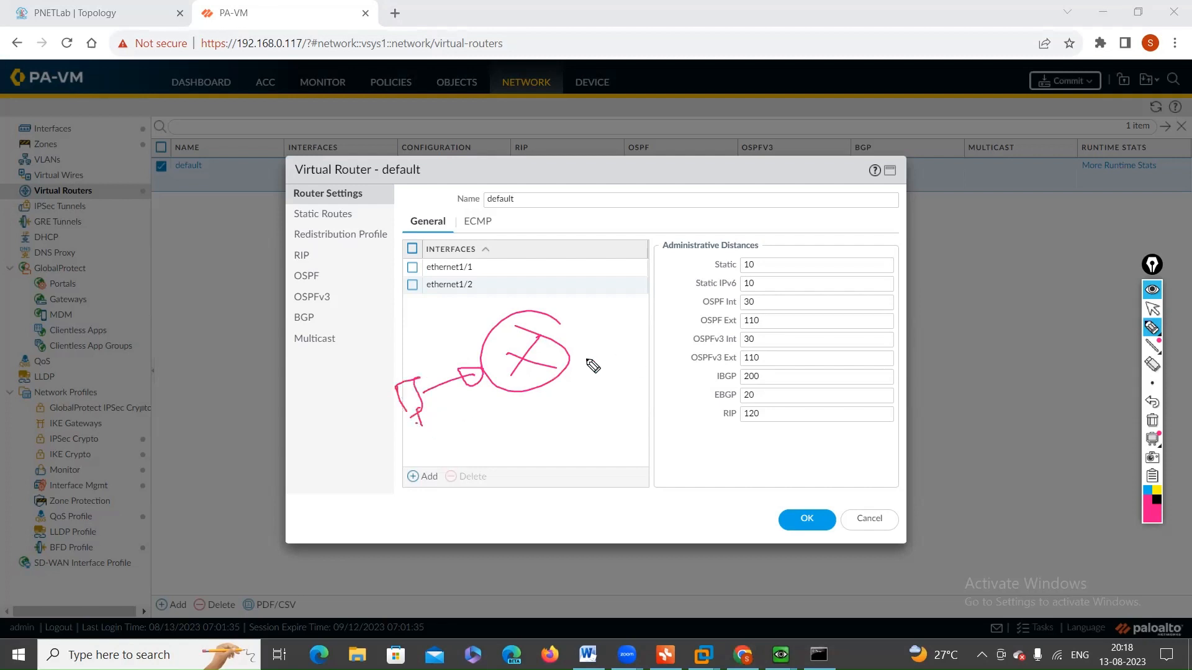
mouse_move(561, 343)
left_mouse_down()
mouse_move(612, 335)
mouse_move(648, 351)
left_mouse_up()
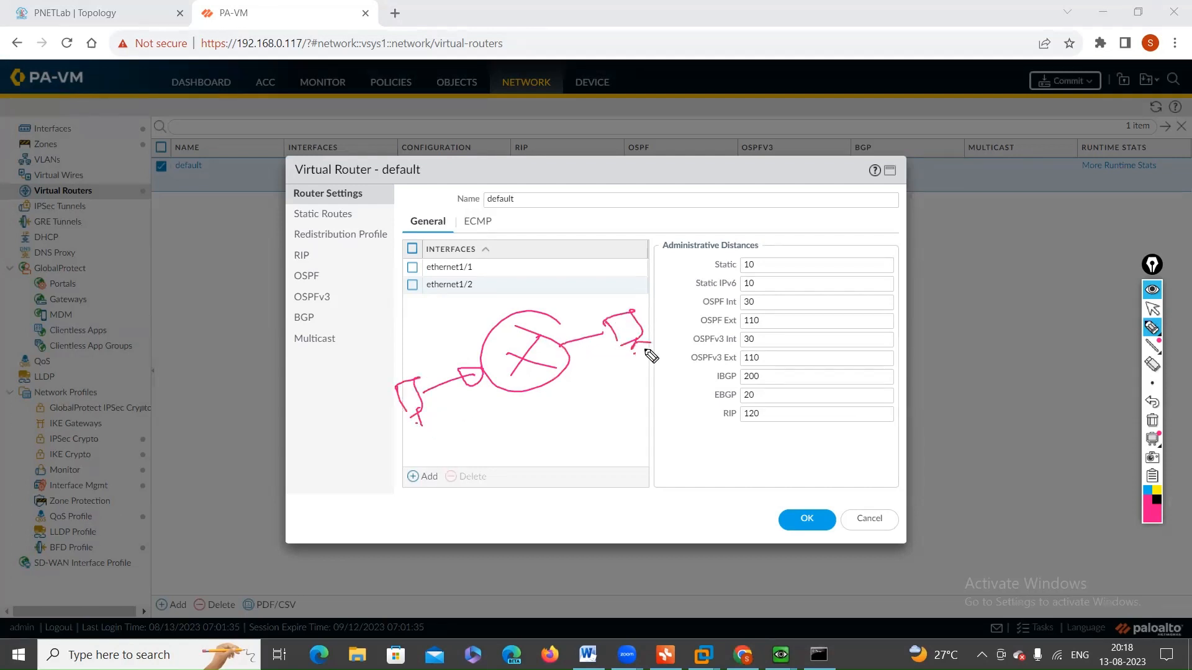
Step: Label the sketch's hosts and interfaces, draw the path between both hosts, and mark the router as "Default"
left_click_drag(403, 345, 415, 367)
left_click_drag(445, 323, 463, 330)
left_click_drag(467, 321, 463, 343)
left_click_drag(470, 325, 483, 330)
mouse_move(565, 336)
left_mouse_down()
mouse_move(565, 359)
mouse_move(568, 321)
left_mouse_up()
left_click_drag(560, 306, 571, 312)
mouse_move(573, 294)
left_mouse_down()
mouse_move(580, 311)
mouse_move(598, 307)
left_mouse_up()
mouse_move(411, 405)
left_mouse_down()
mouse_move(434, 437)
mouse_move(646, 353)
left_mouse_up()
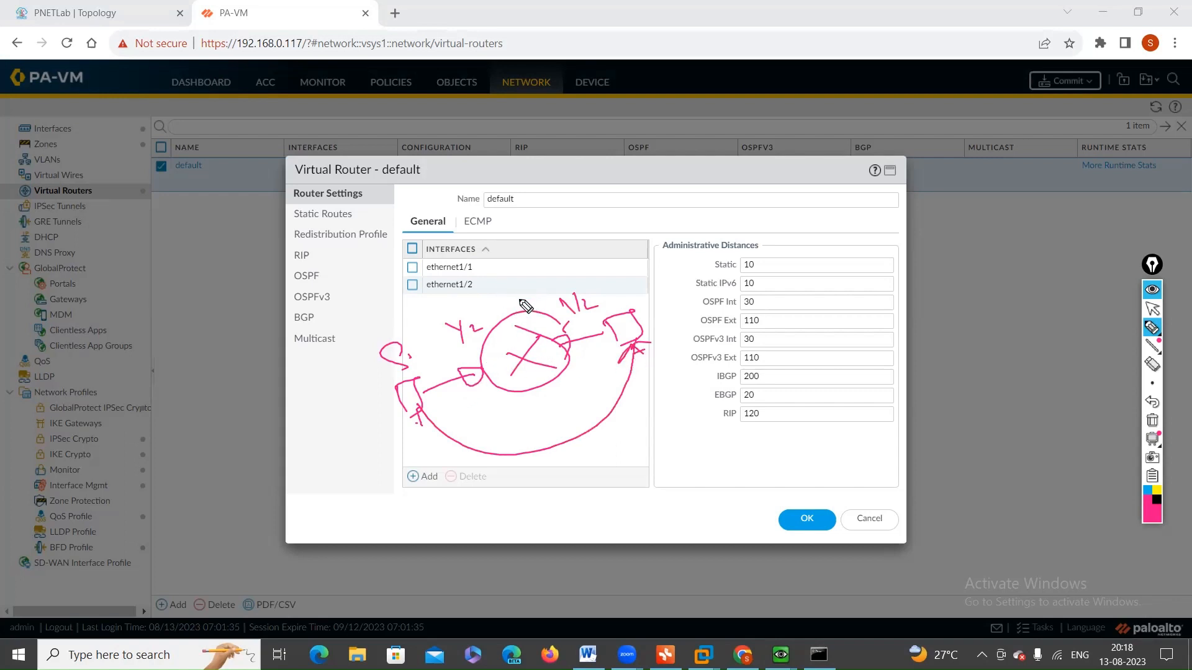
mouse_move(510, 304)
left_mouse_down()
mouse_move(570, 258)
mouse_move(606, 267)
mouse_move(645, 247)
left_mouse_up()
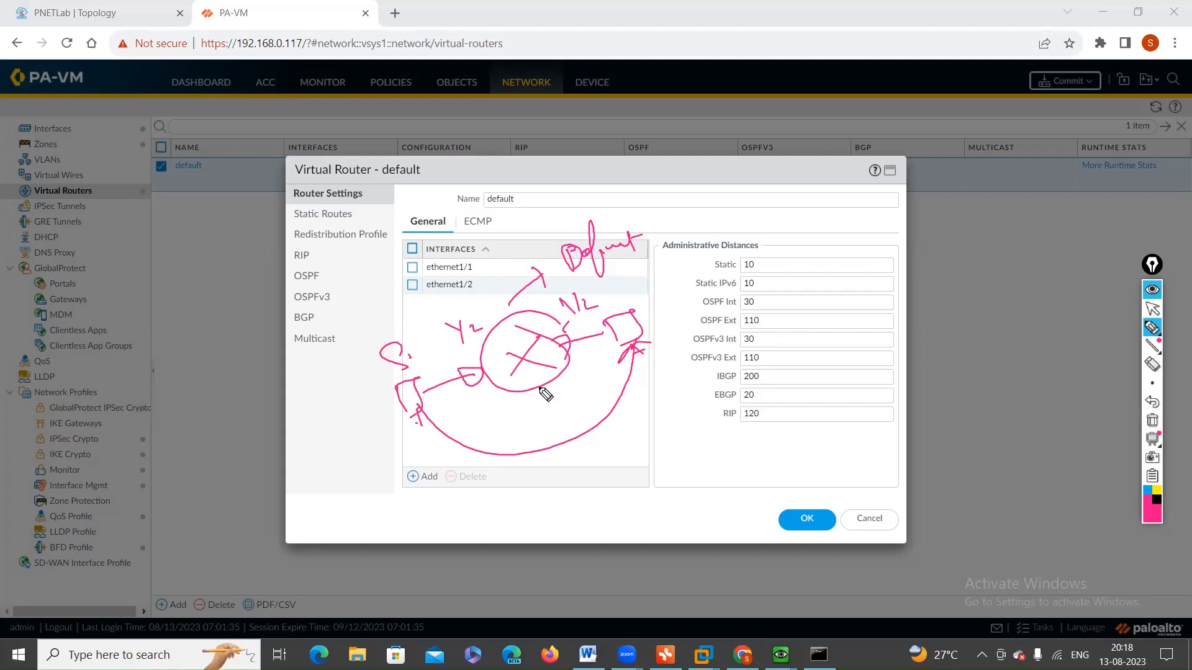
Step: Add branching links below the sketched router, clear all annotations, and close the default virtual router's settings
left_click_drag(540, 391, 588, 525)
left_click_drag(568, 462, 689, 436)
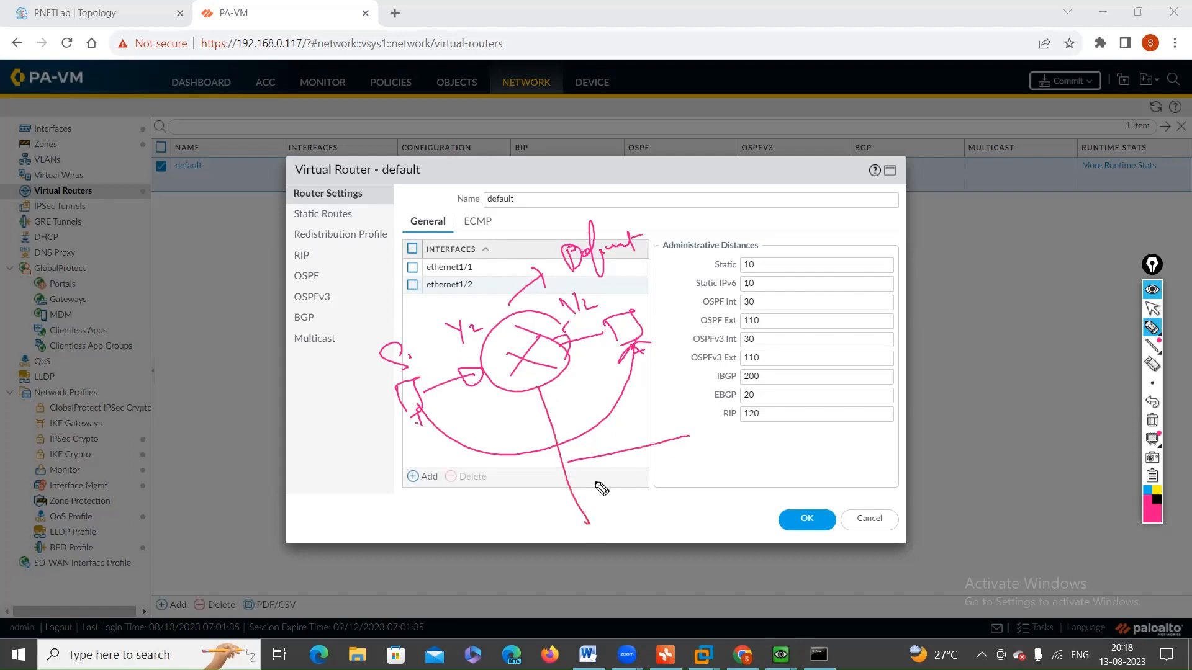
left_click_drag(578, 487, 744, 453)
left_click_drag(580, 473, 567, 461)
left_click_drag(580, 486, 578, 487)
left_click_drag(523, 526, 614, 489)
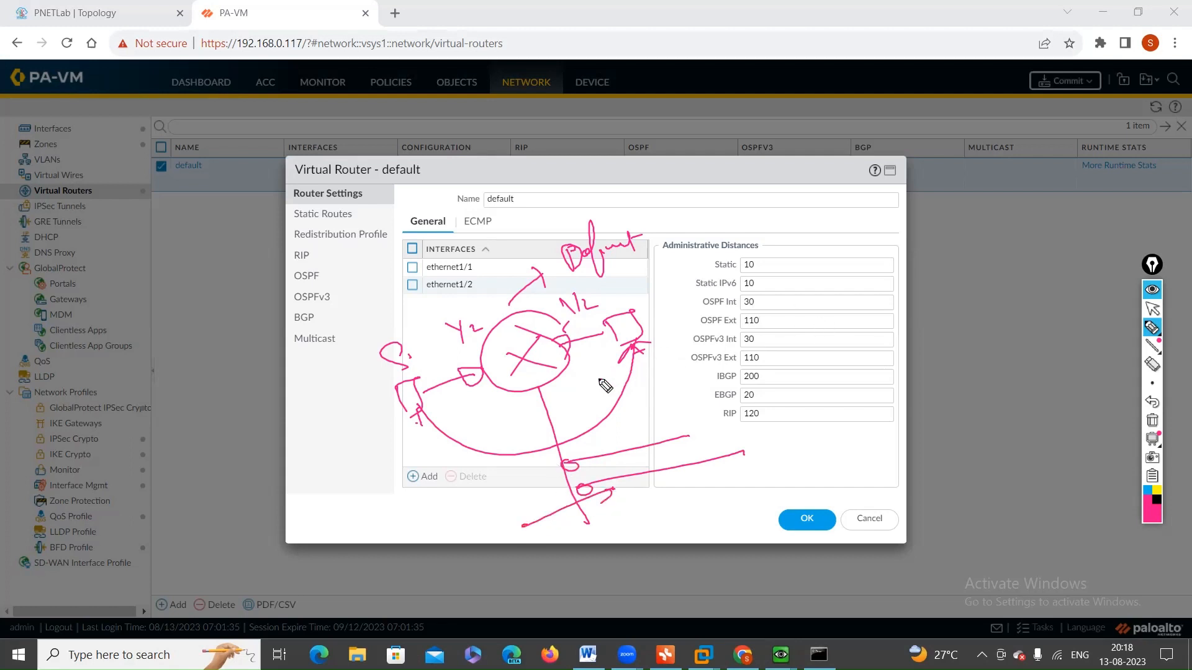
mouse_move(419, 377)
left_mouse_down()
mouse_move(404, 316)
mouse_move(631, 289)
left_mouse_up()
left_click(1152, 421)
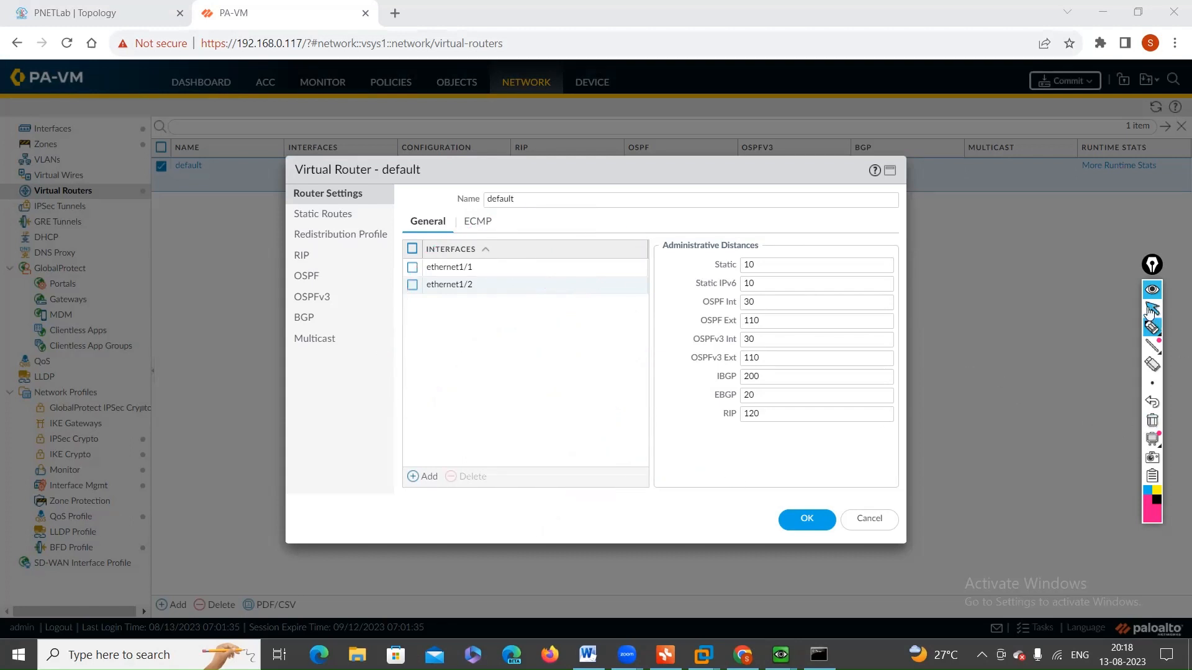
left_click(1151, 309)
mouse_move(1149, 329)
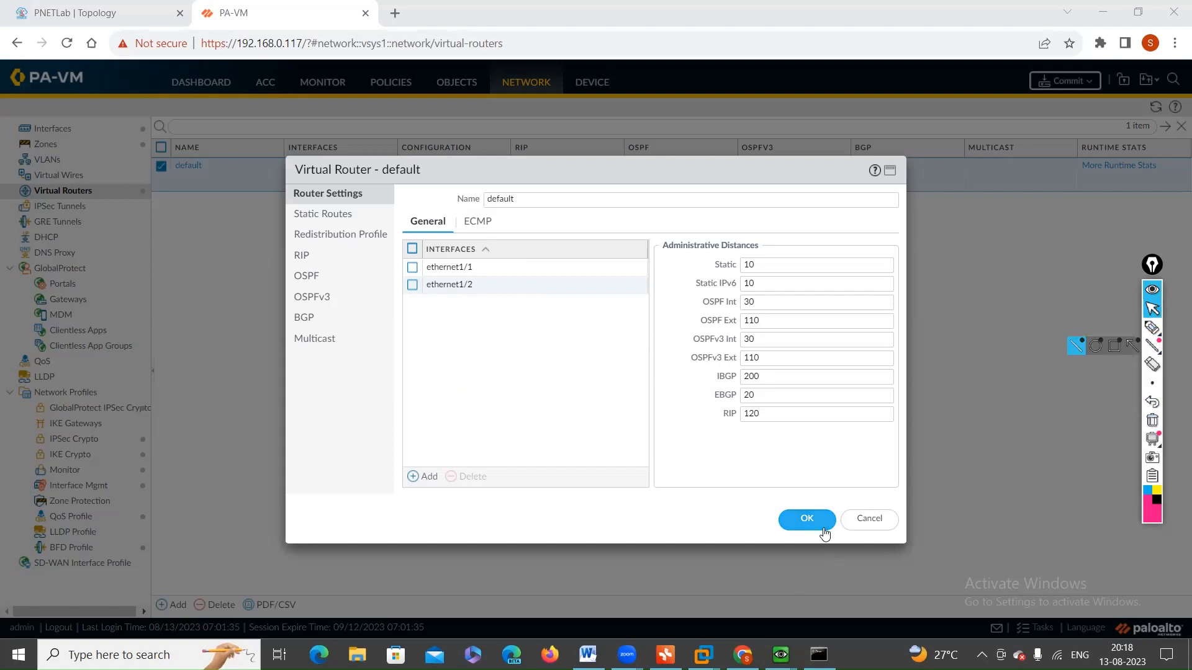
left_click(807, 520)
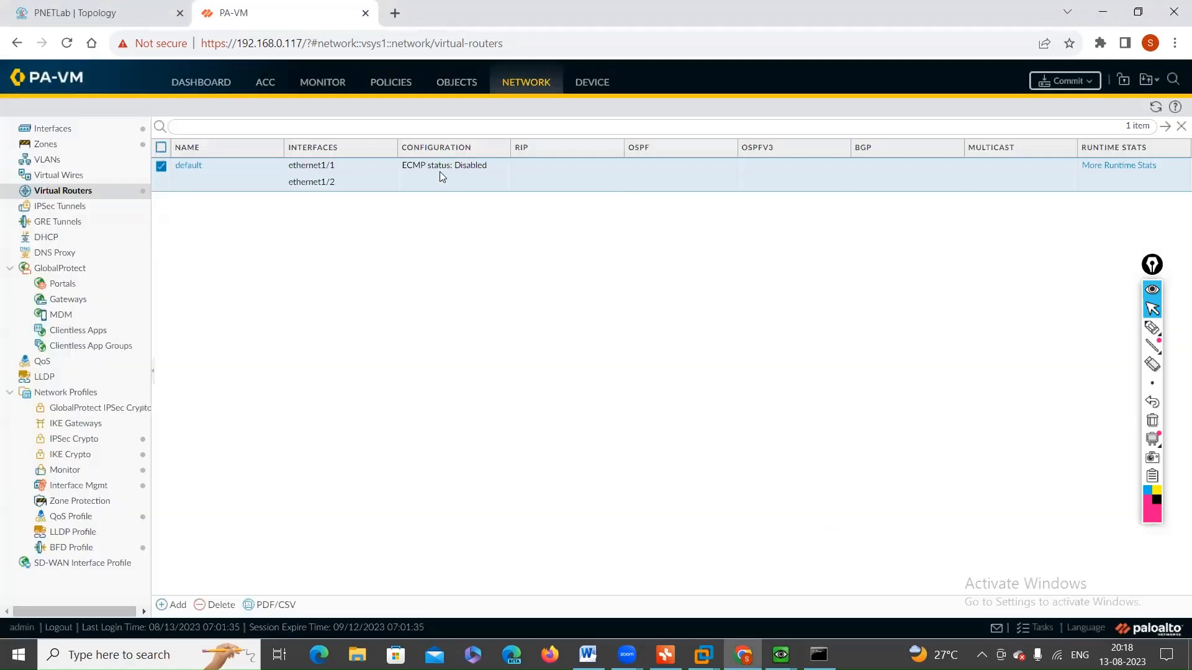
Step: Review the security policy rules, including their actions, and bring up the Win1 window
left_click(392, 83)
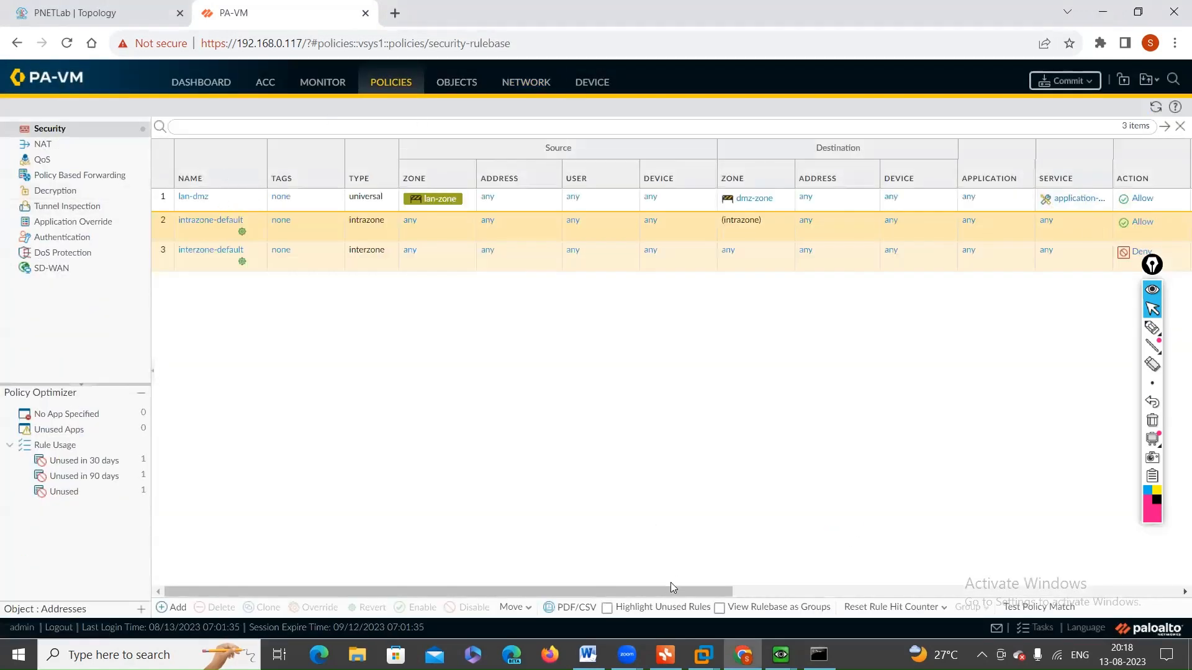
mouse_move(702, 594)
left_mouse_down()
mouse_move(974, 591)
mouse_move(697, 591)
left_mouse_up()
mouse_move(781, 655)
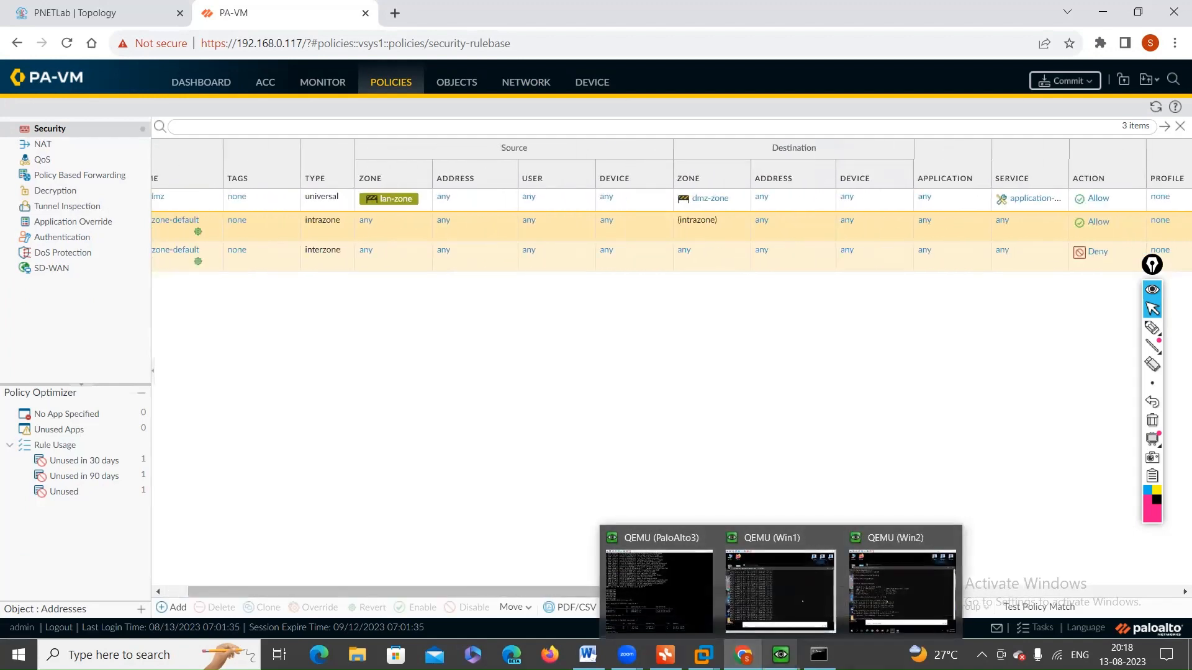
left_click(781, 606)
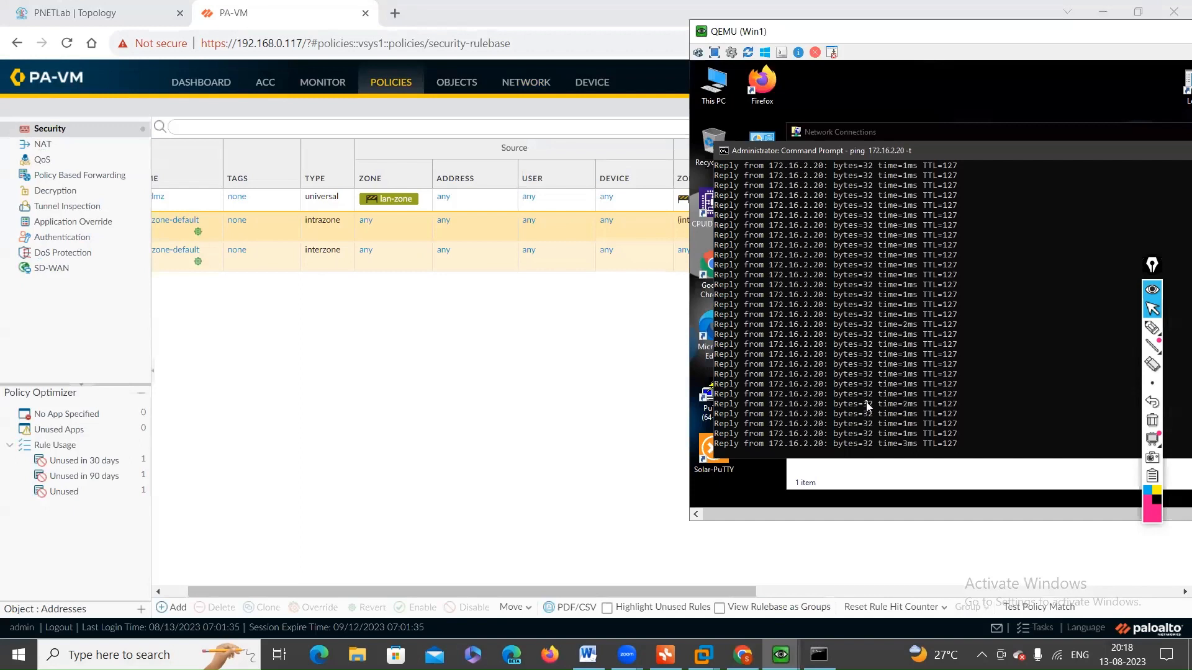
Step: Stop the ping to 172.16.2.20 on Win1 and start a continuous ping to 172.16.1.10
key("ctrl+c")
key("Return")
key("Return")
key("Return")
key("Return")
key("Return")
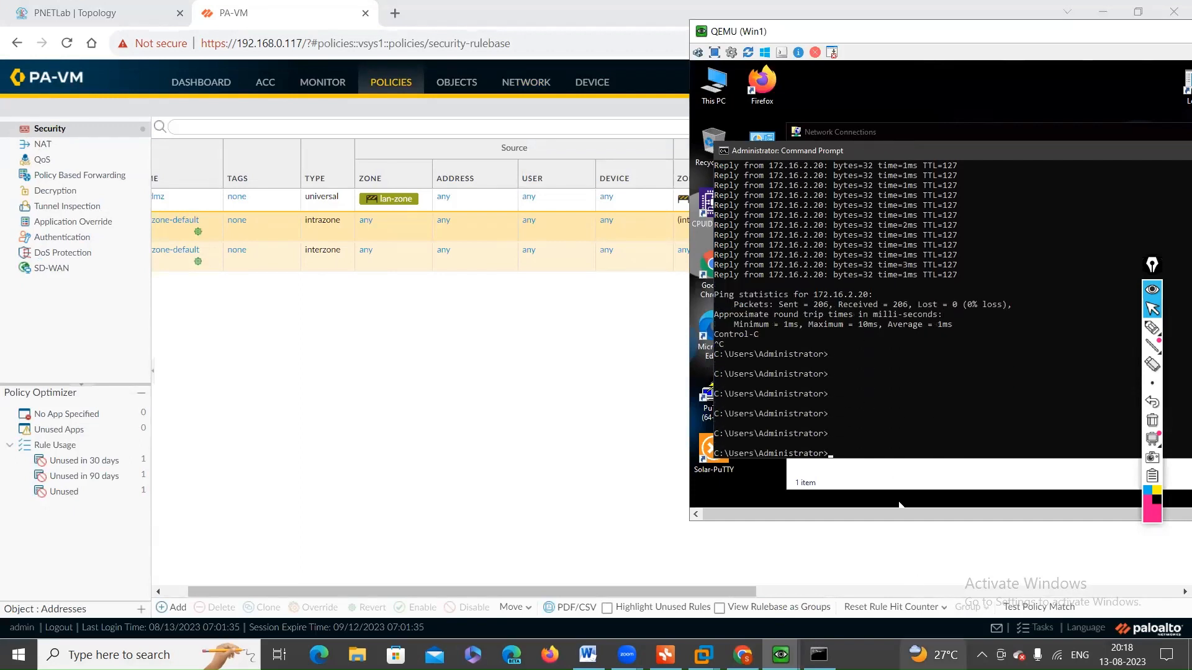
key("Up")
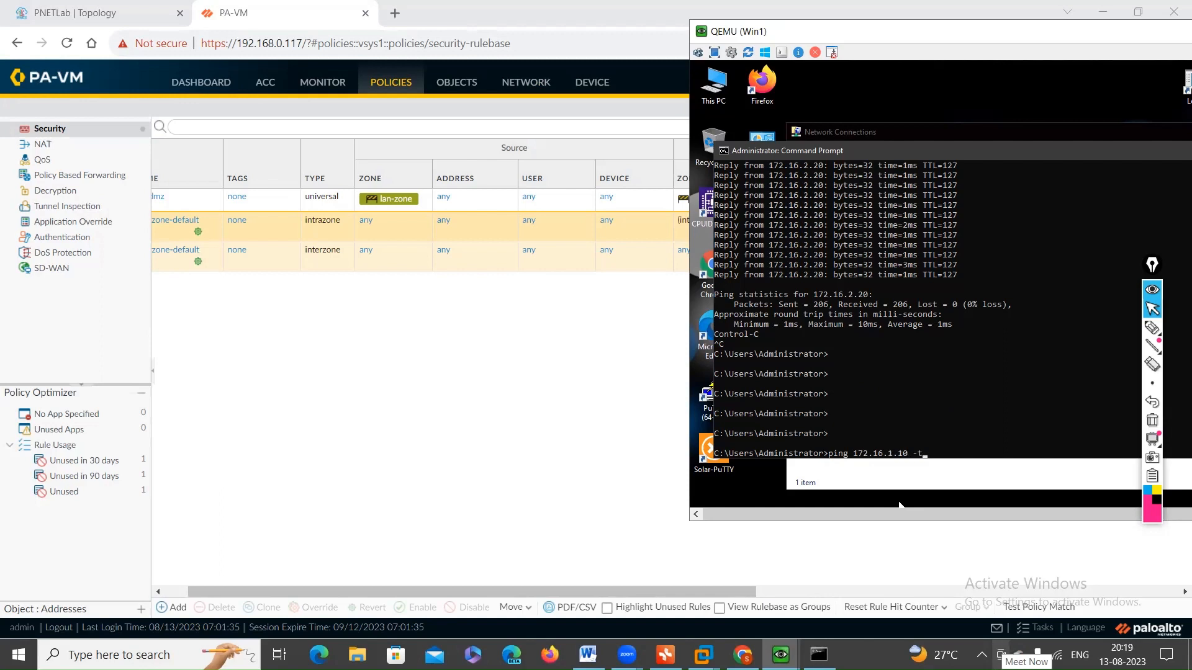
key("Return")
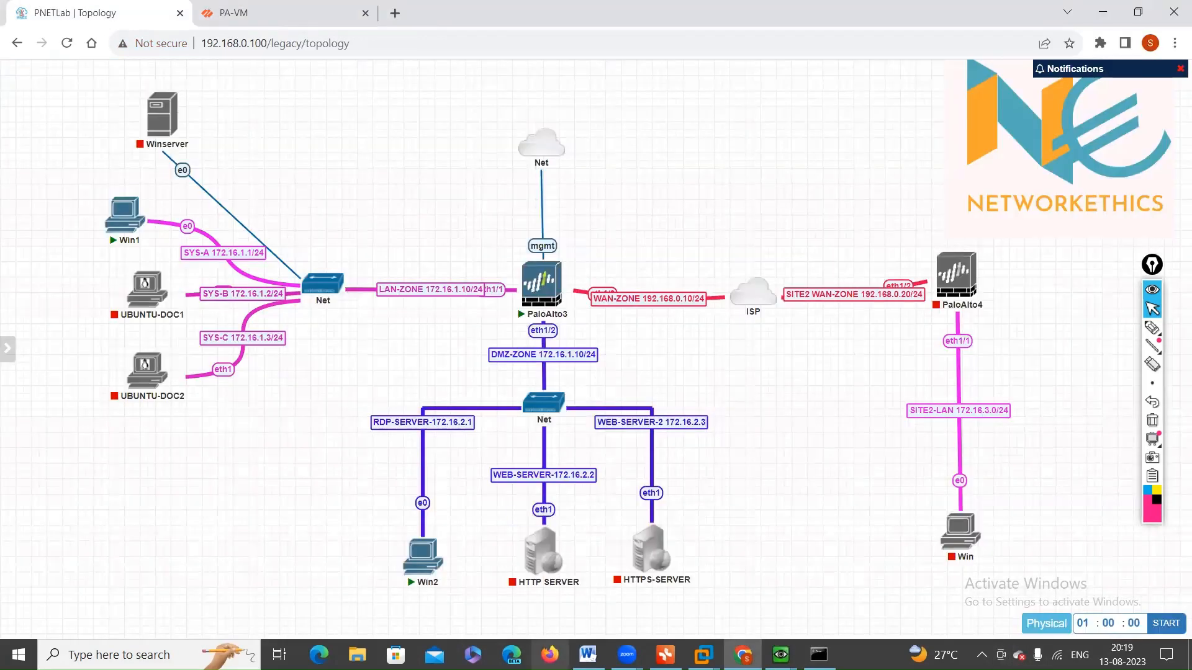
Step: Circle Win1 and Win2, trace the pink path between them through PaloAlto3, and add a yellow path from Win1 to the firewall's LAN interface
left_click(1152, 327)
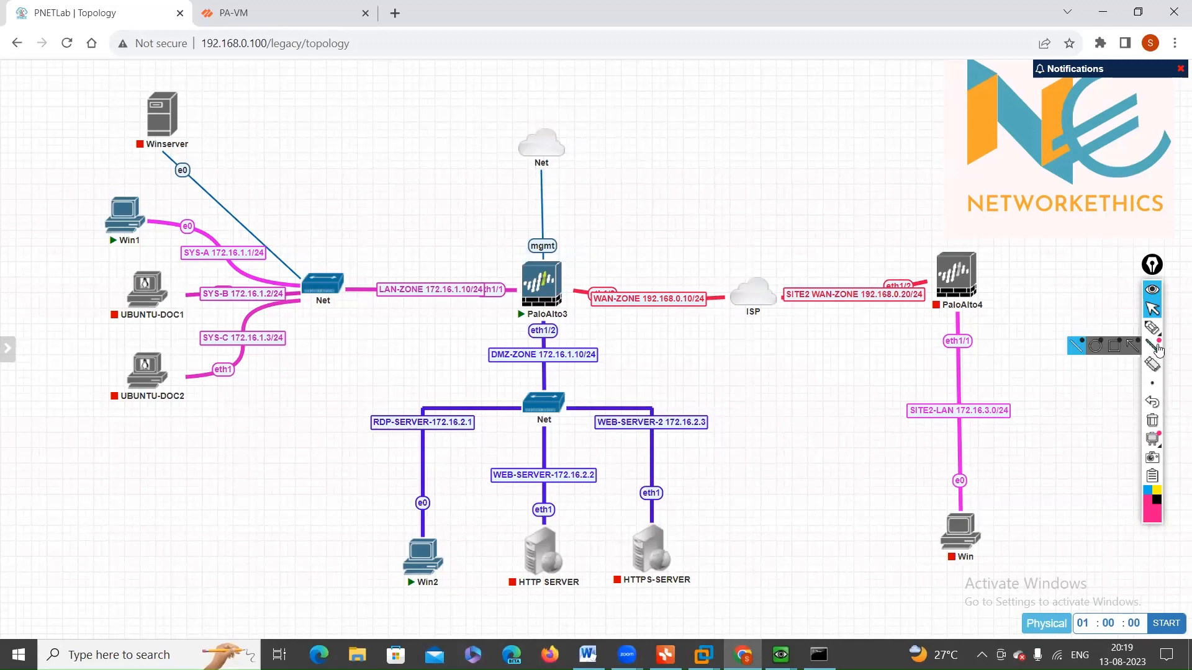
mouse_move(130, 218)
left_mouse_down()
mouse_move(222, 281)
mouse_move(538, 297)
mouse_move(461, 436)
left_mouse_up()
mouse_move(444, 481)
left_mouse_down()
mouse_move(425, 558)
mouse_move(458, 569)
mouse_move(372, 546)
left_mouse_up()
left_click_drag(138, 206, 82, 200)
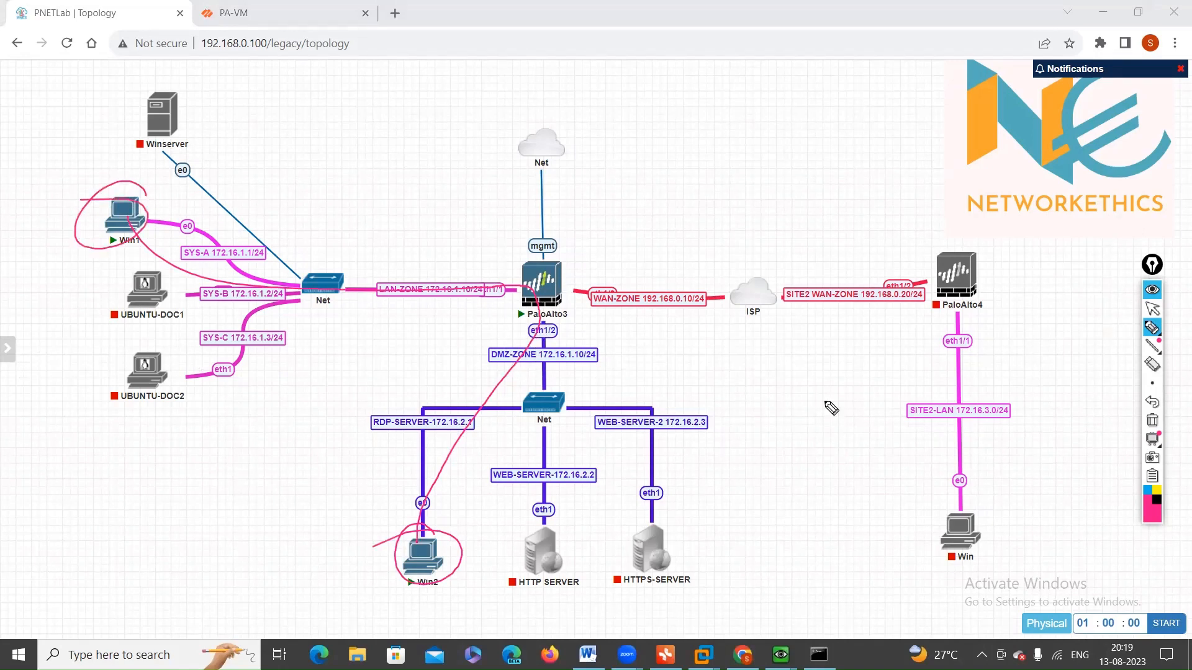
left_click(1157, 490)
mouse_move(144, 204)
left_mouse_down()
mouse_move(375, 241)
mouse_move(501, 291)
mouse_move(516, 287)
mouse_move(507, 269)
mouse_move(487, 272)
mouse_move(506, 268)
mouse_move(483, 274)
mouse_move(522, 275)
left_mouse_up()
Step: In blue, draw an arrow at PaloAlto3 pointing toward a handwritten note about traffic above the WAN link
left_click(1149, 491)
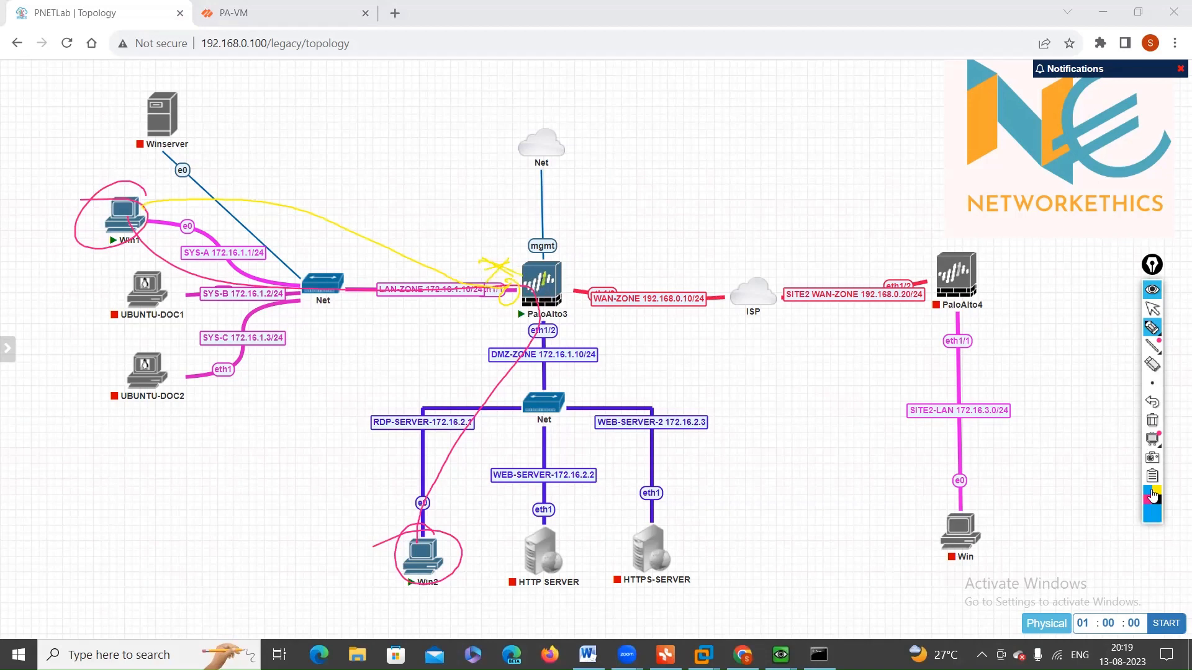
left_click(1152, 327)
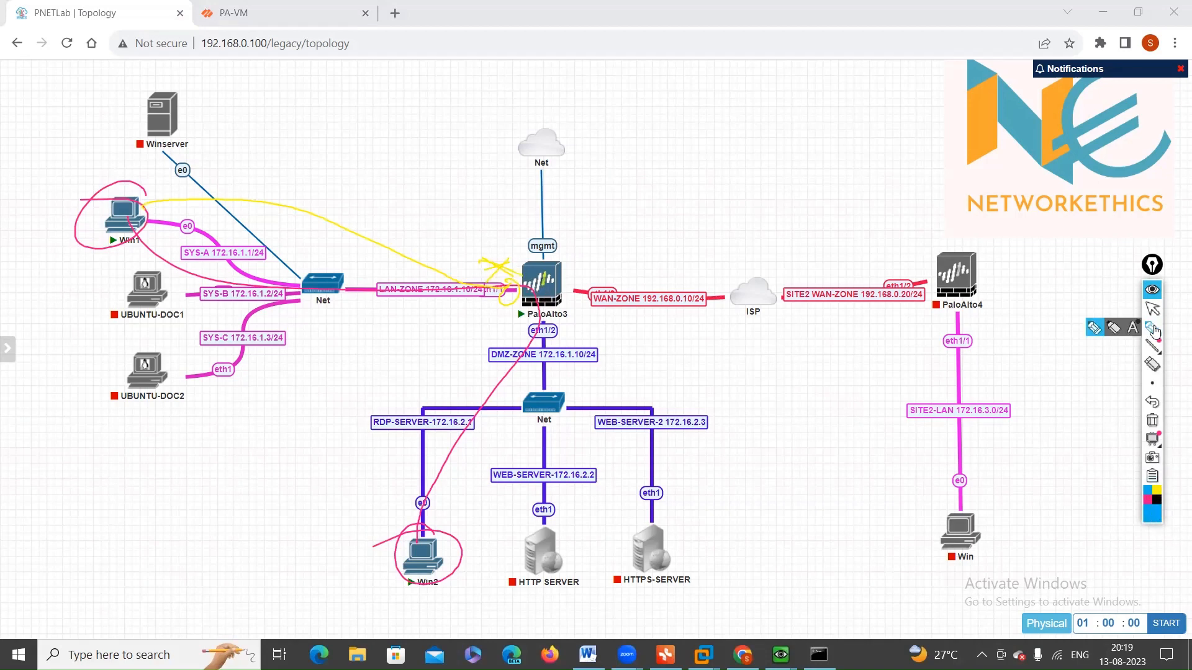
left_click_drag(502, 255, 601, 213)
mouse_move(593, 214)
left_mouse_down()
mouse_move(594, 233)
mouse_move(612, 226)
left_mouse_up()
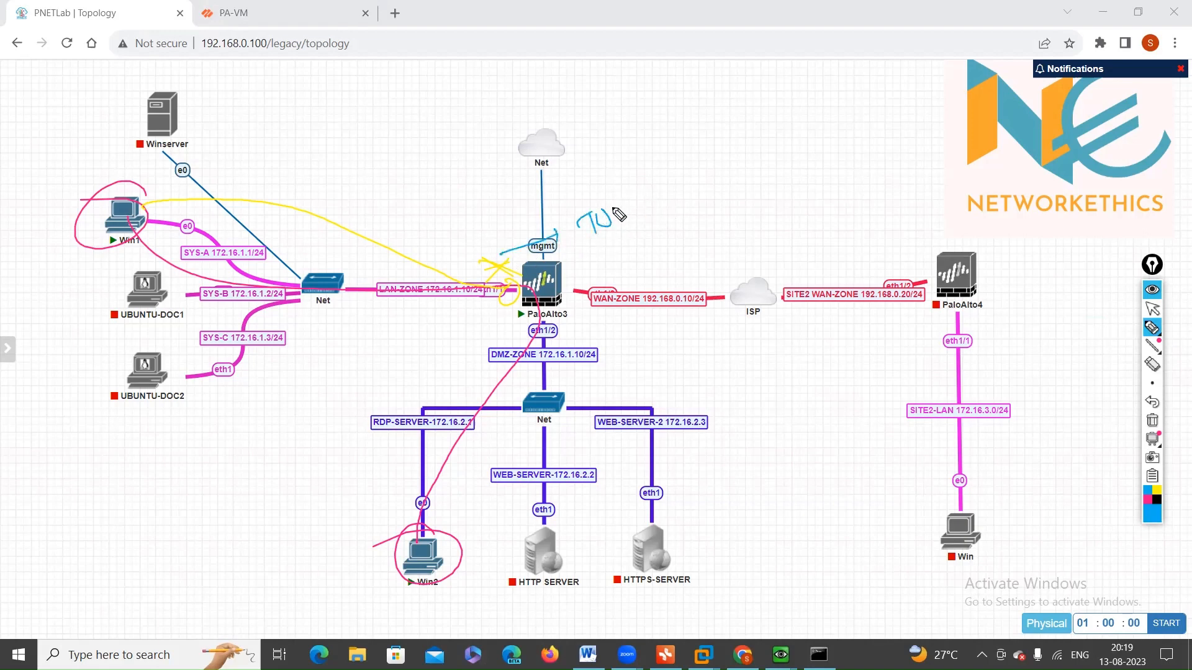
mouse_move(627, 202)
left_mouse_down()
mouse_move(679, 182)
mouse_move(728, 187)
left_mouse_up()
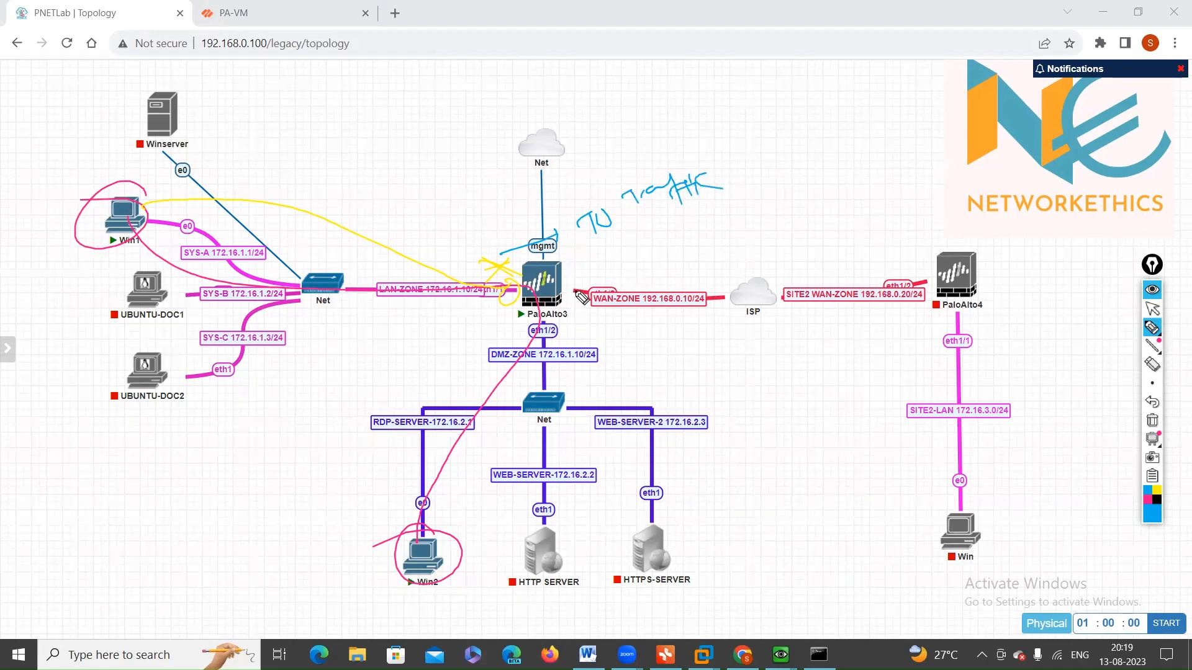
Step: Draw a blue arrow from PaloAlto3's LAN interface labelled "not accept mgmt" and circle the traffic note
mouse_move(514, 300)
left_mouse_down()
mouse_move(427, 359)
mouse_move(457, 348)
left_mouse_up()
left_click_drag(256, 432, 317, 414)
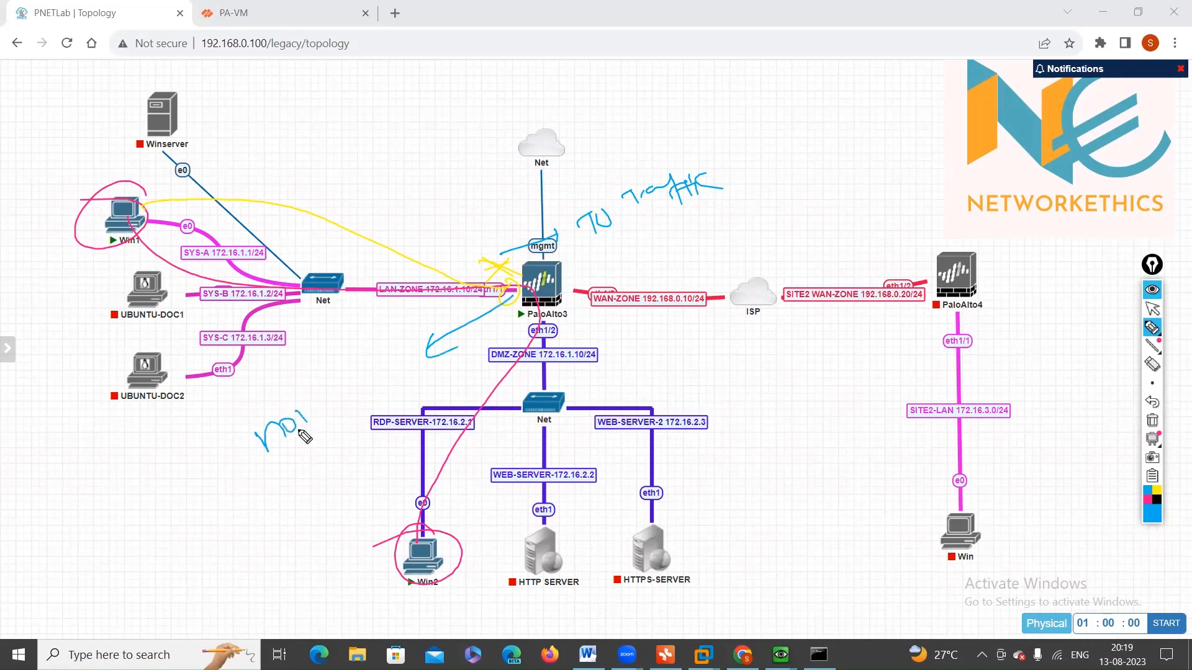
left_click_drag(608, 251, 658, 241)
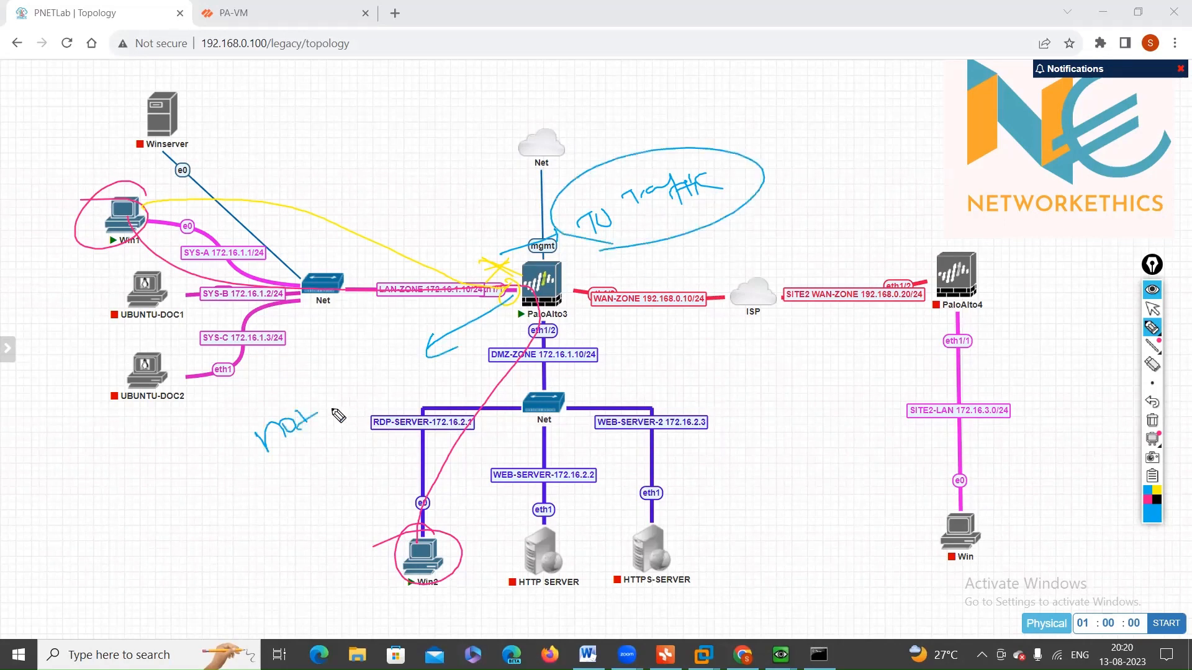
mouse_move(311, 412)
left_mouse_down()
mouse_move(309, 441)
mouse_move(417, 360)
left_mouse_up()
left_click_drag(356, 431, 425, 392)
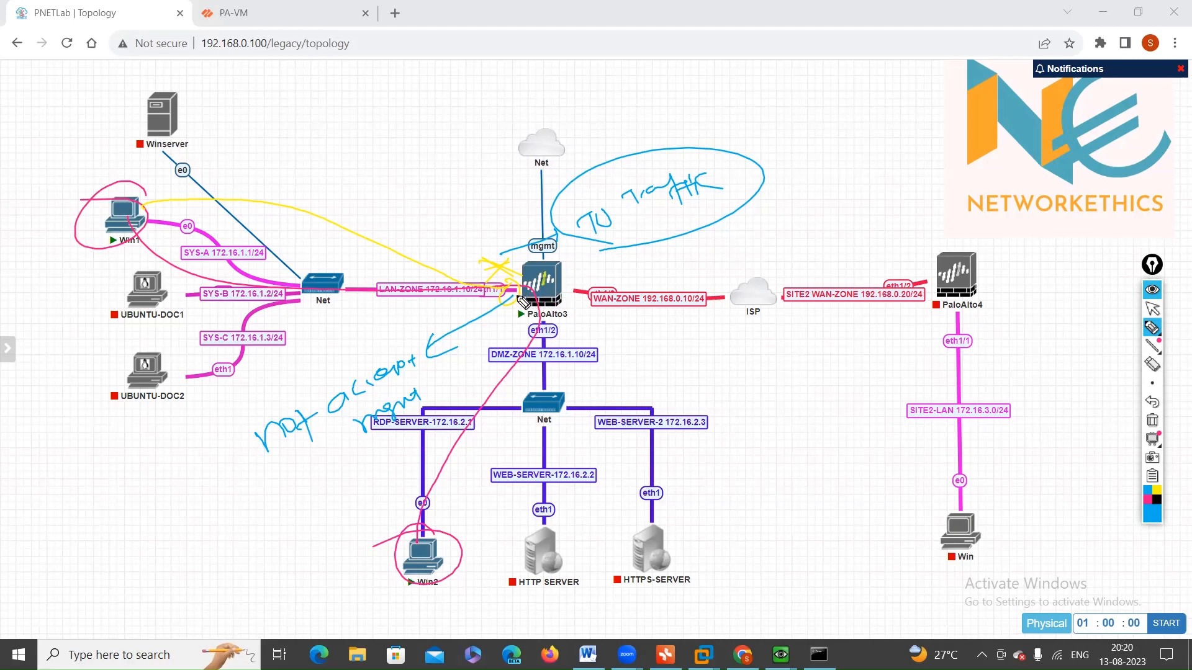
Step: Draw an arrow from PaloAlto3 toward the DMZ, write an underlined management profile note, and clear all annotations
mouse_move(525, 301)
left_mouse_down()
mouse_move(592, 375)
mouse_move(574, 381)
left_mouse_up()
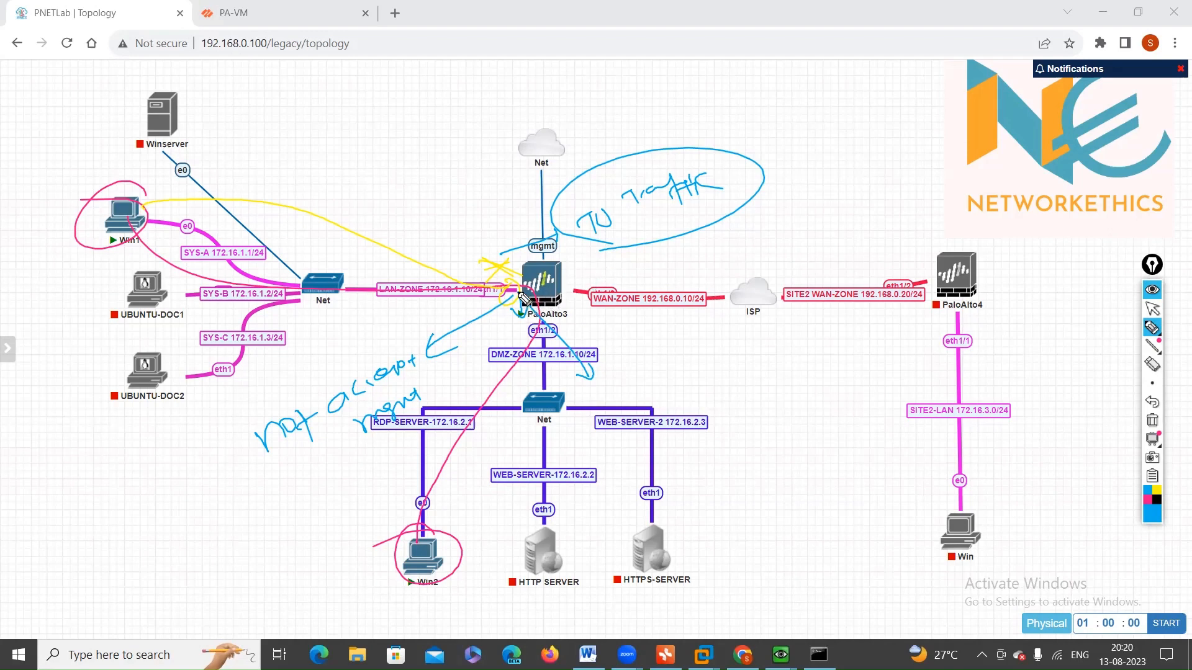
left_click_drag(599, 225, 732, 203)
mouse_move(802, 200)
left_mouse_down()
mouse_move(936, 194)
mouse_move(987, 167)
mouse_move(790, 235)
left_mouse_up()
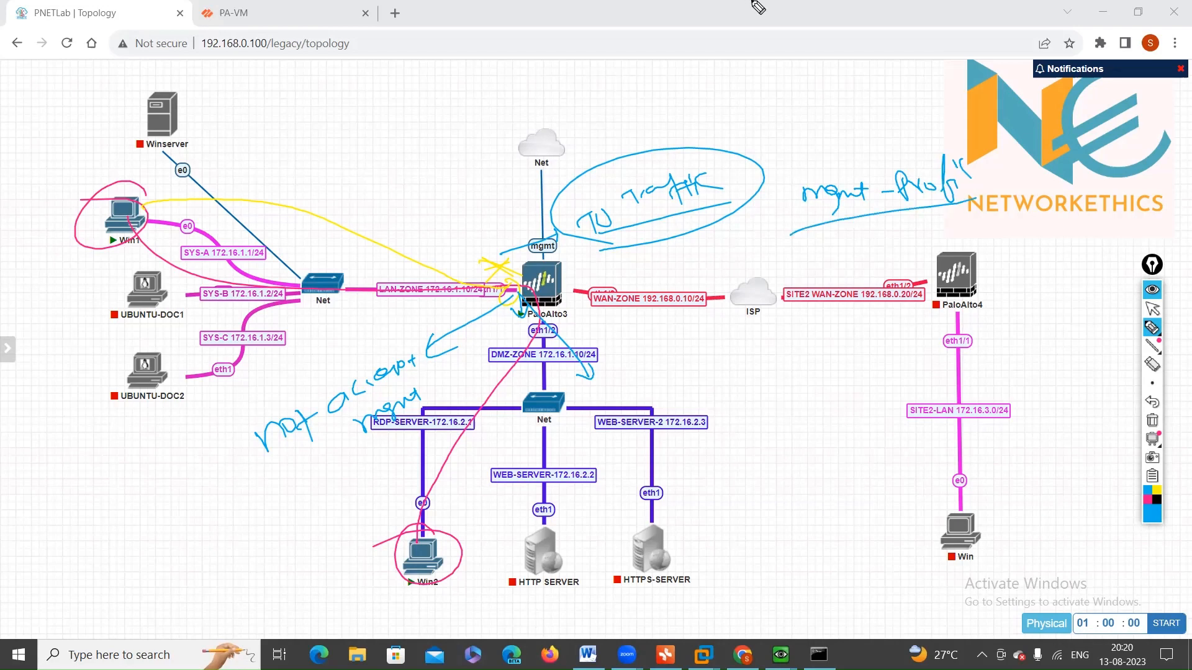
left_click(1152, 308)
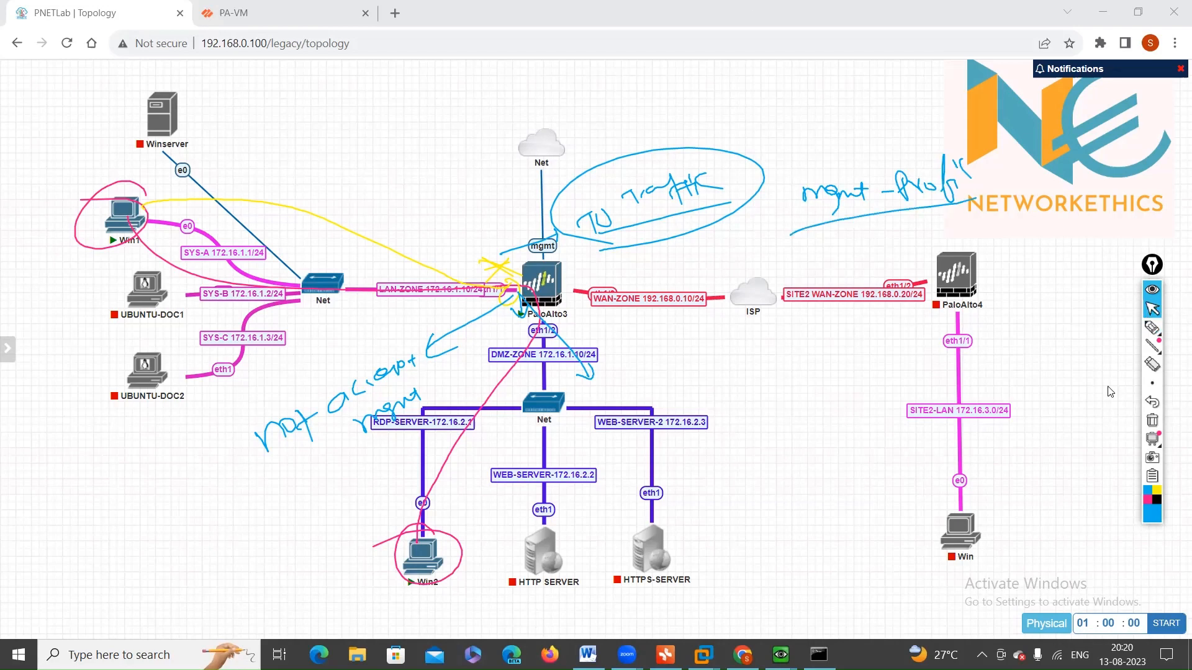
left_click(1152, 421)
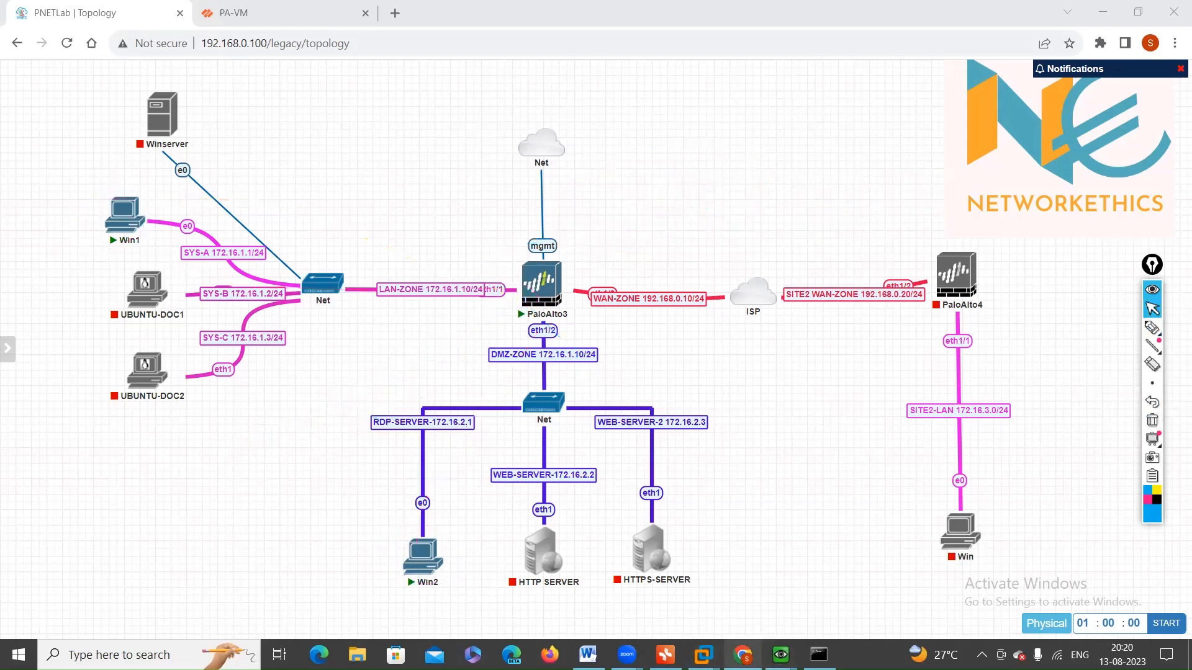
Step: Switch to the PA-VM web interface and inspect the lan-dmz security policy rule without changing it
mouse_move(781, 655)
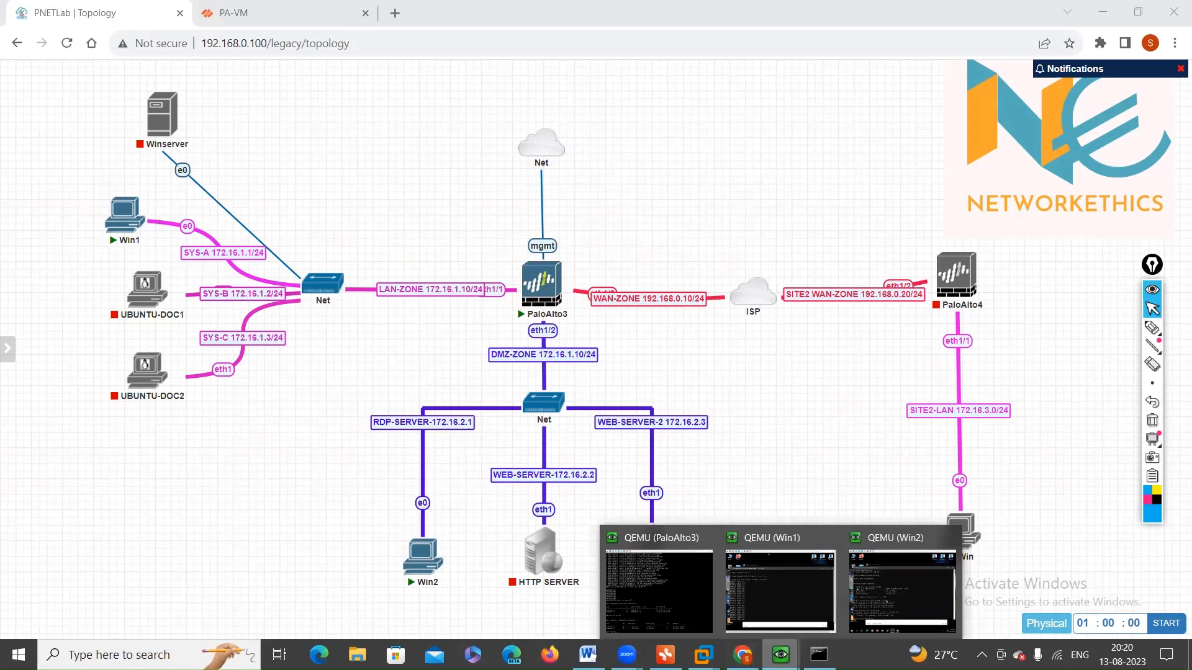
left_click(270, 5)
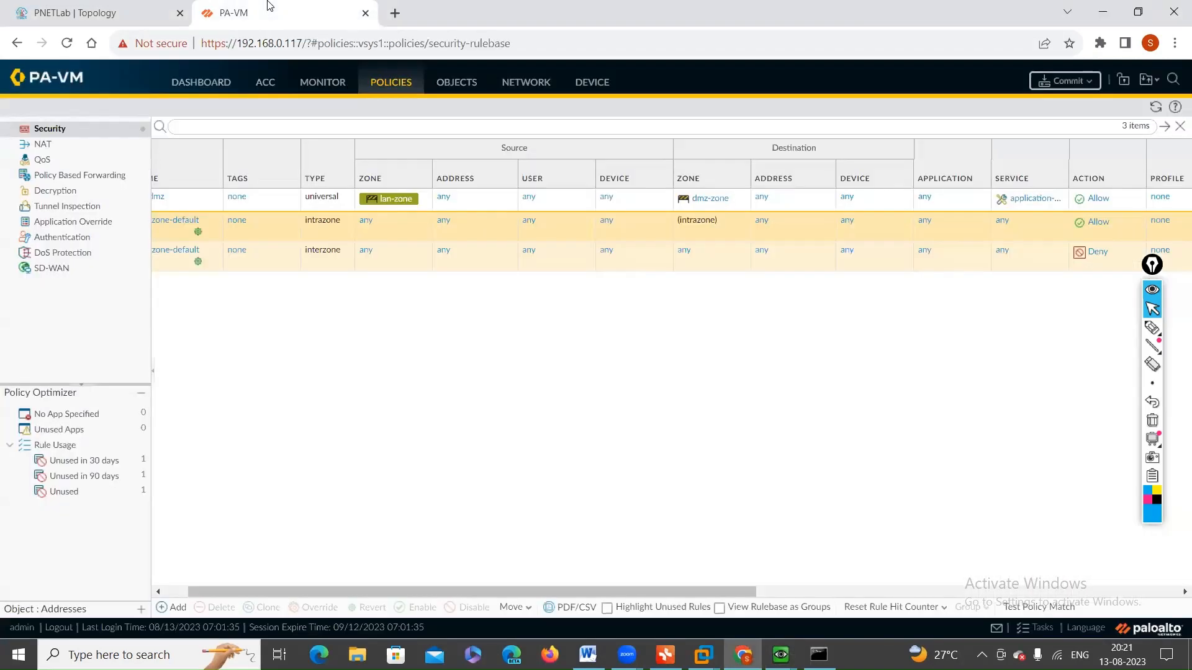
left_click(157, 197)
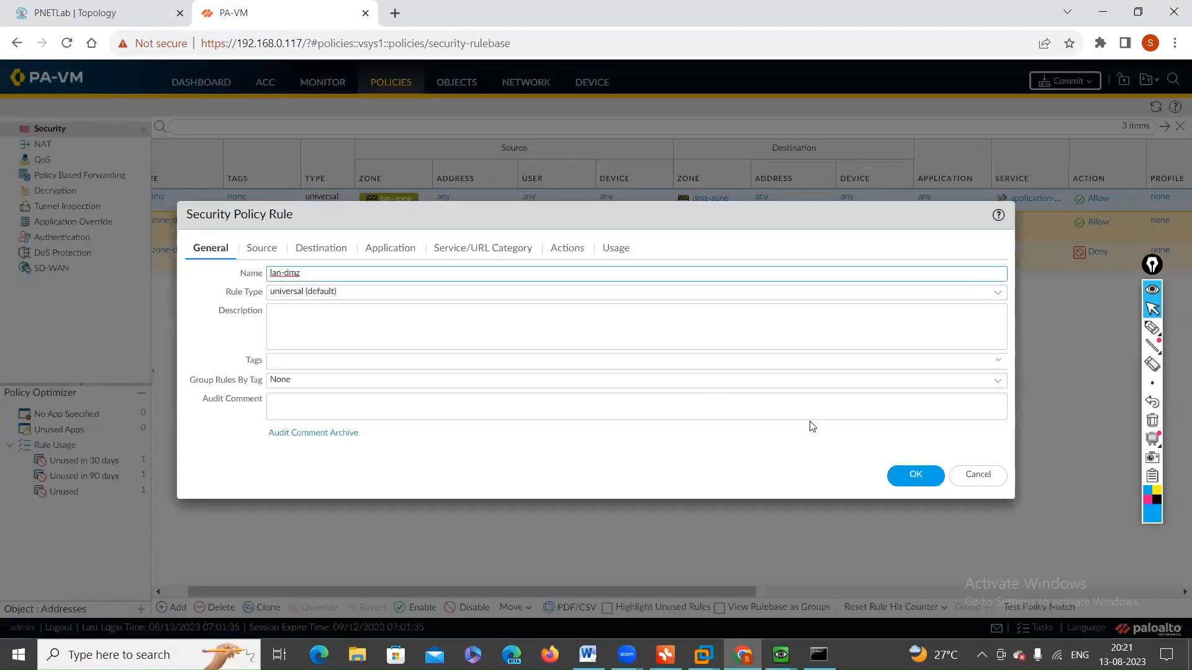
left_click(966, 477)
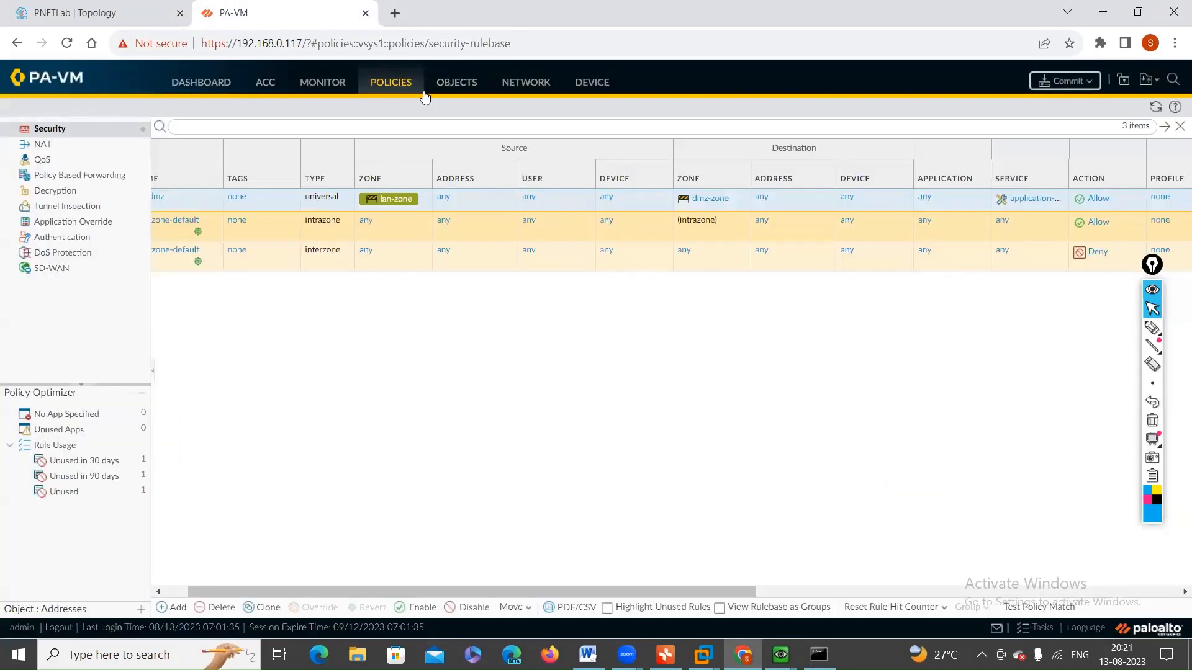
Step: Assign the "mgmt-profille for ping" management profile to interface ethernet1/1 and confirm the interface settings
left_click(548, 87)
left_click(81, 129)
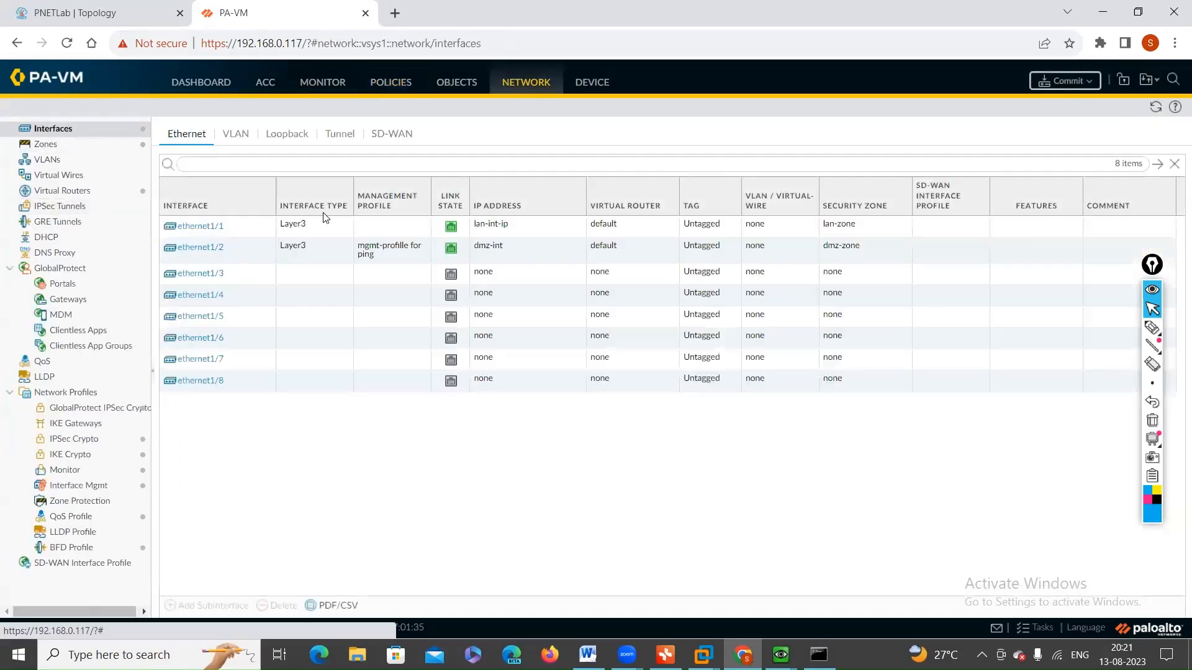
left_click(200, 227)
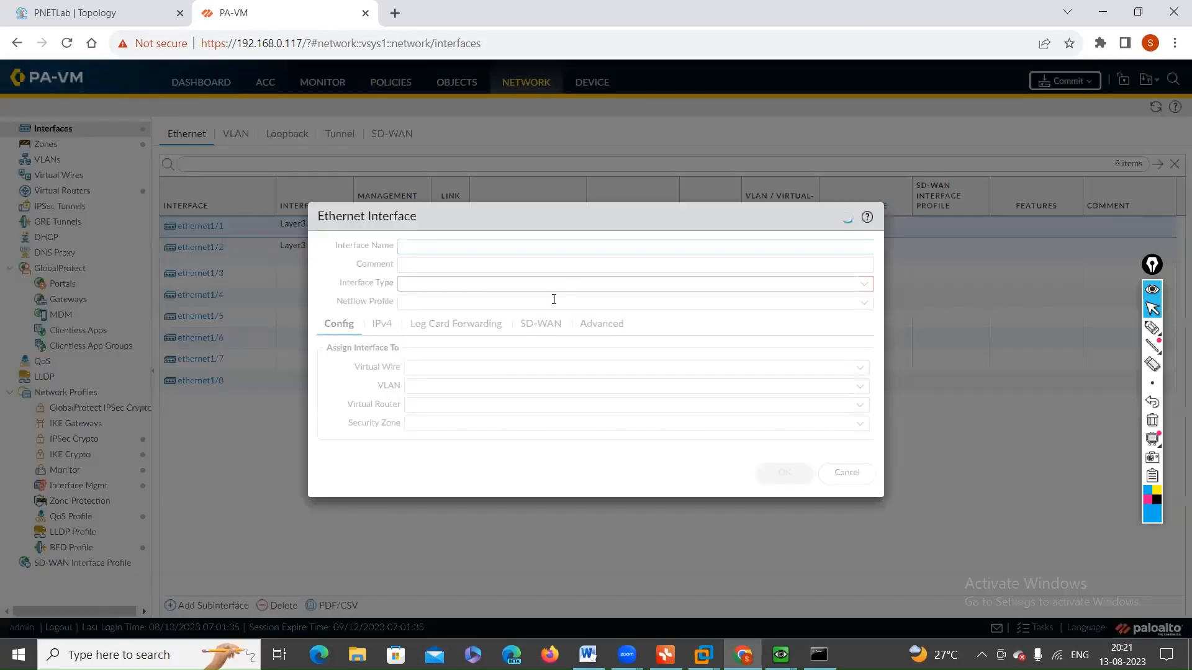
left_click(529, 332)
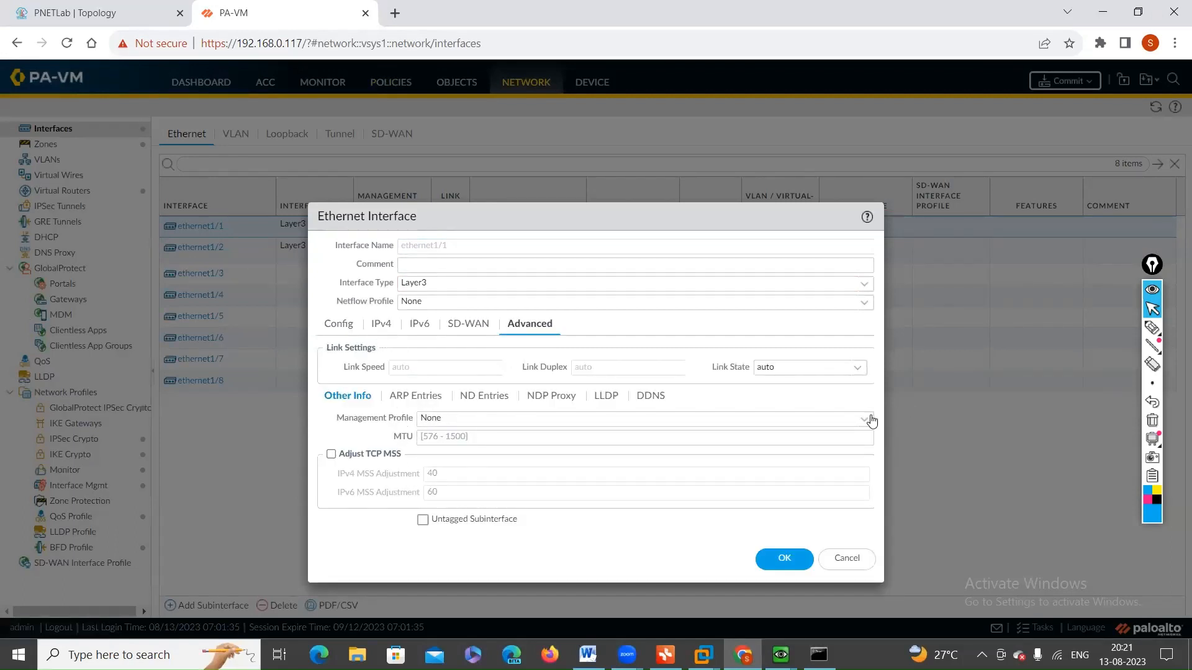
left_click(872, 421)
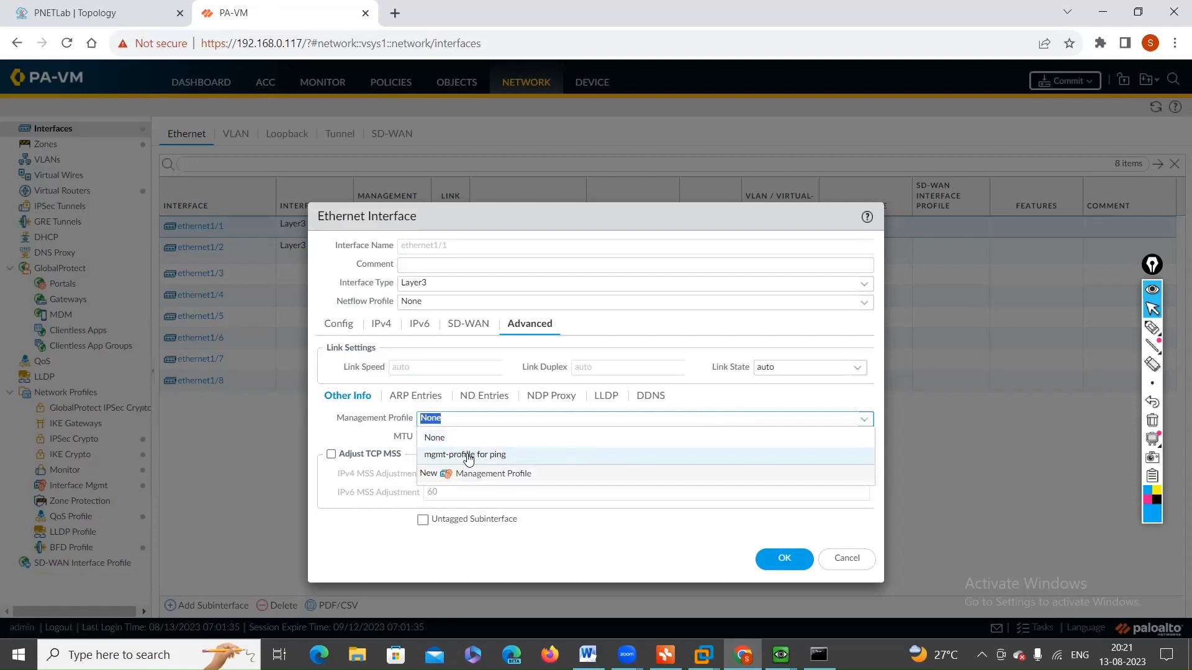
left_click(487, 458)
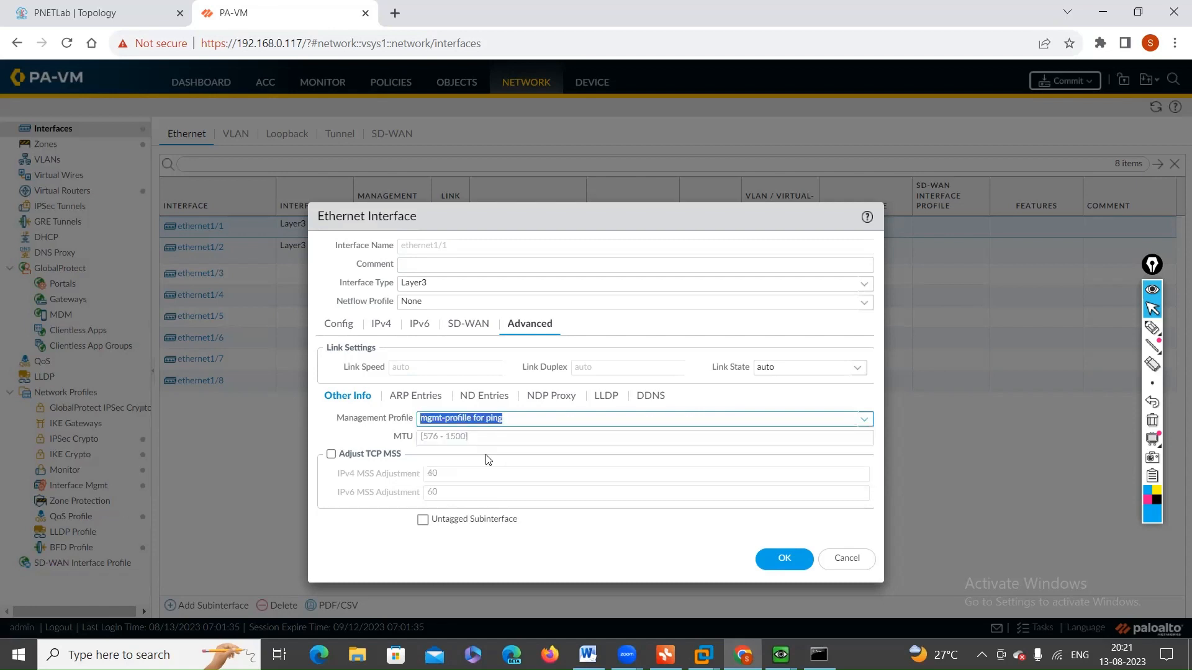
left_click(780, 560)
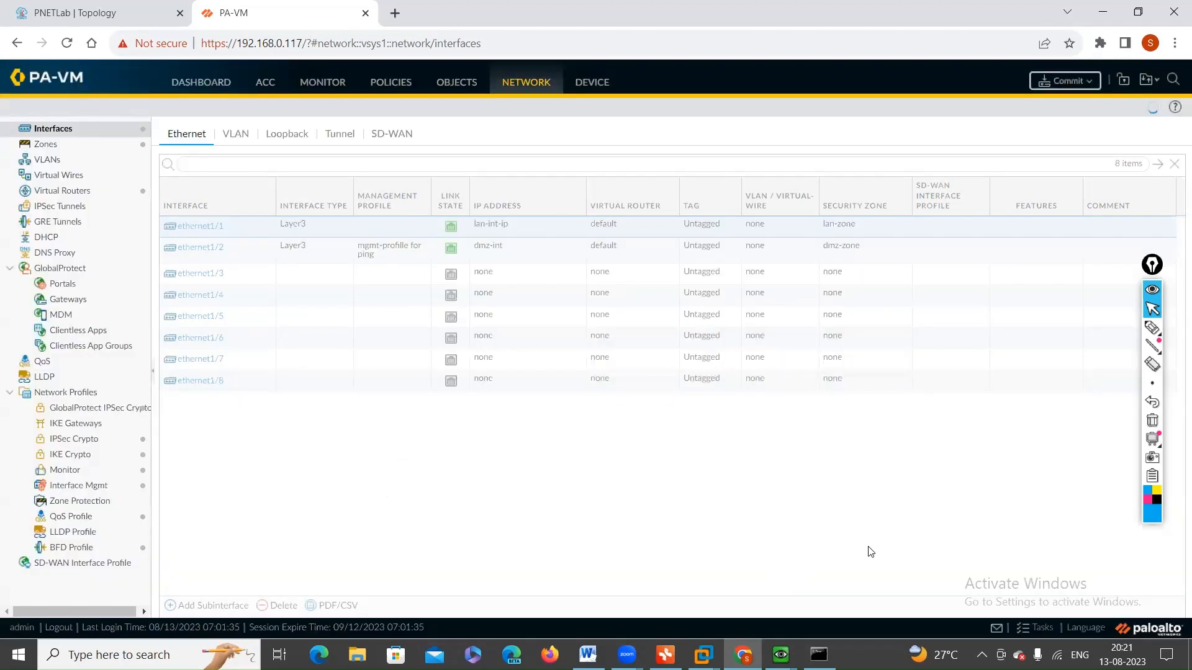
Step: Commit all changes to the firewall and bring up the Win1 window to watch the continuous ping to 172.16.1.10
left_click(1064, 81)
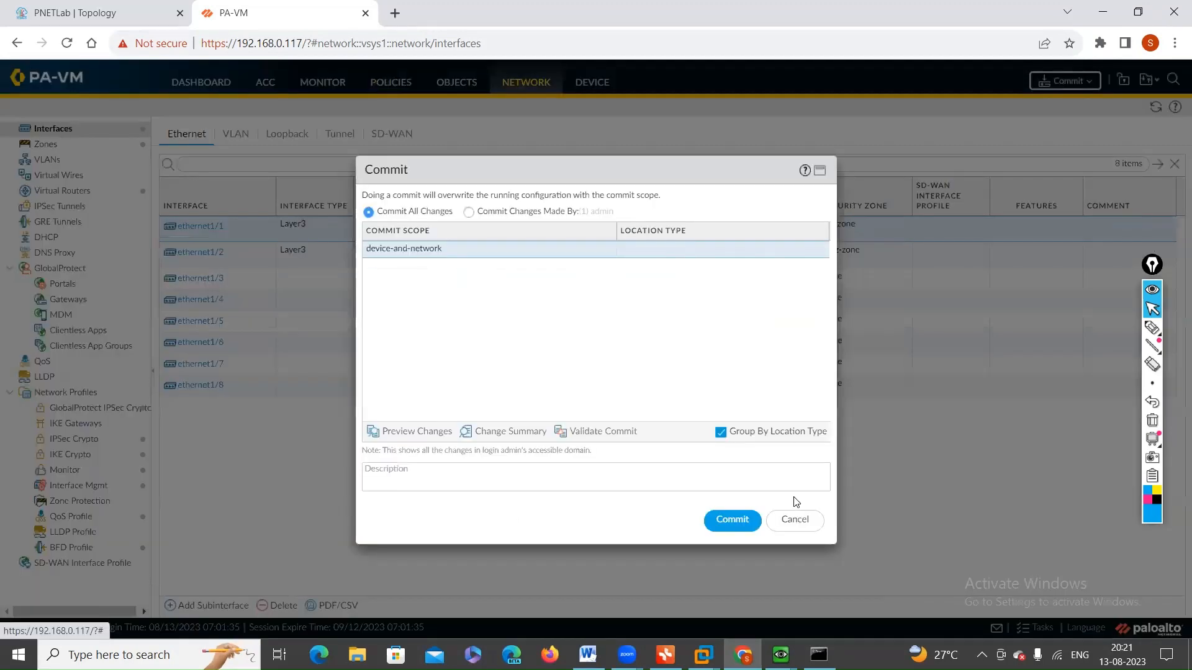
left_click(732, 521)
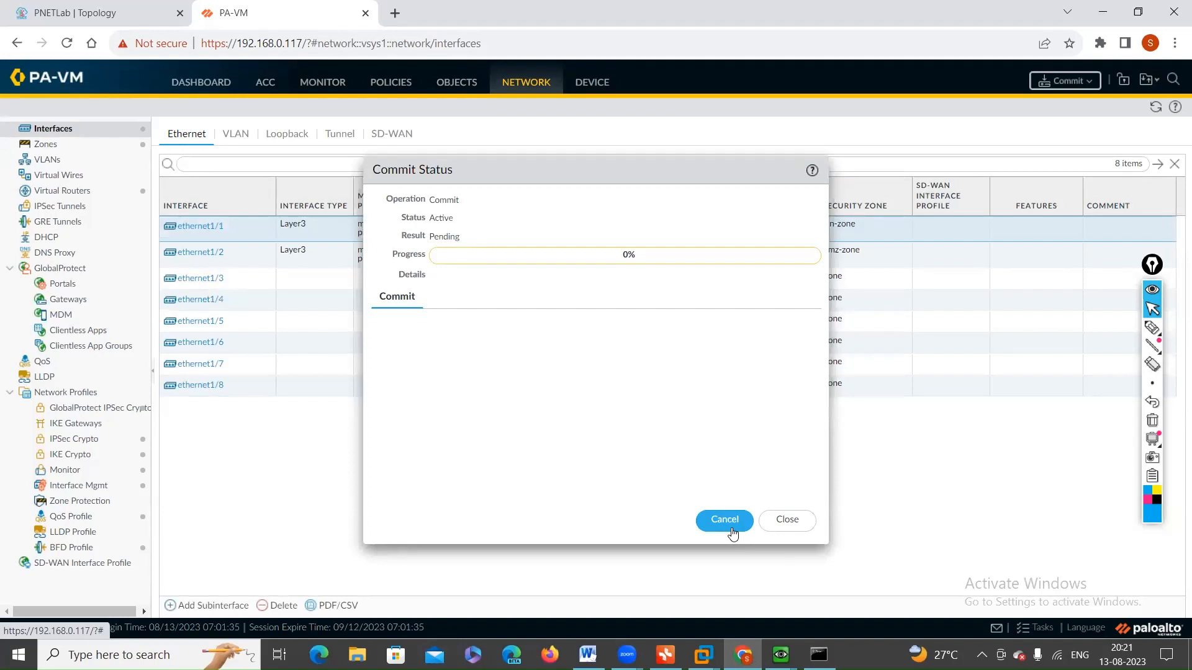
left_click(781, 655)
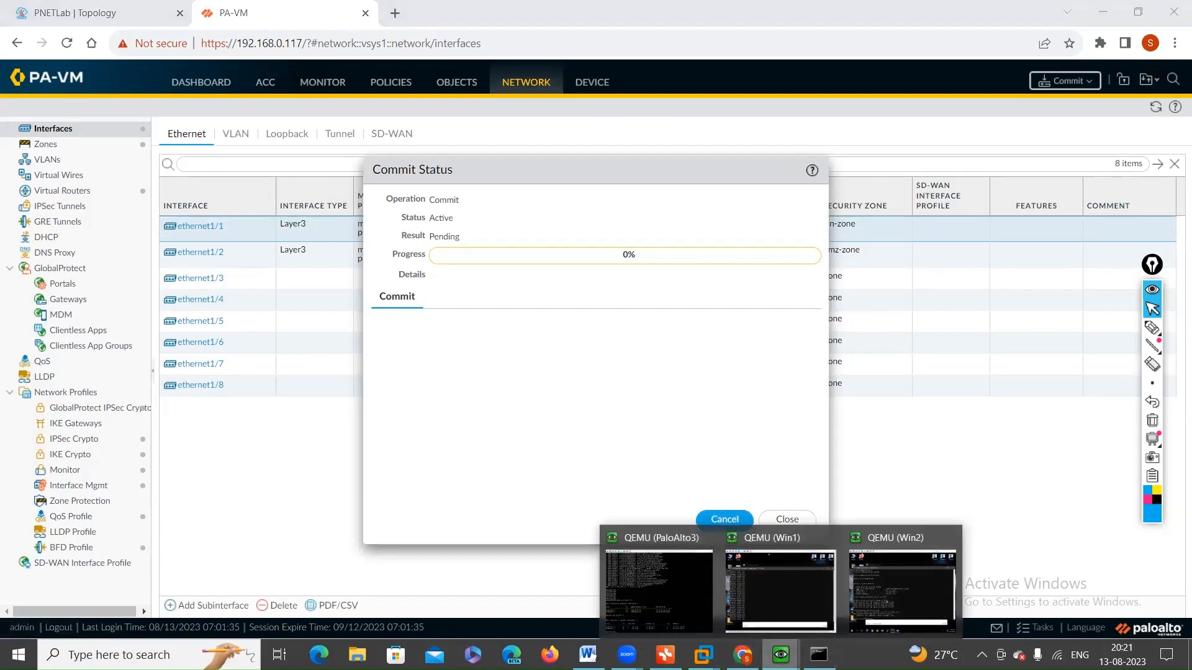
left_click(807, 591)
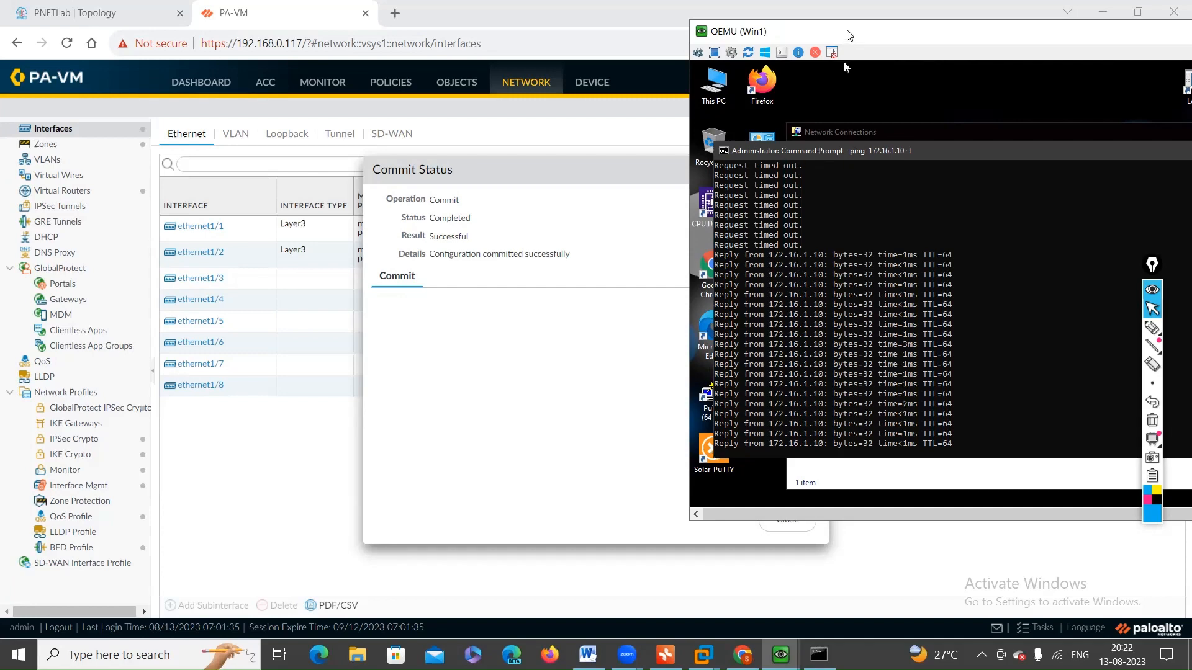
Step: Move the Win1 window fully into view and close its Command Prompt and Network Connections windows
left_click_drag(847, 32, 677, 39)
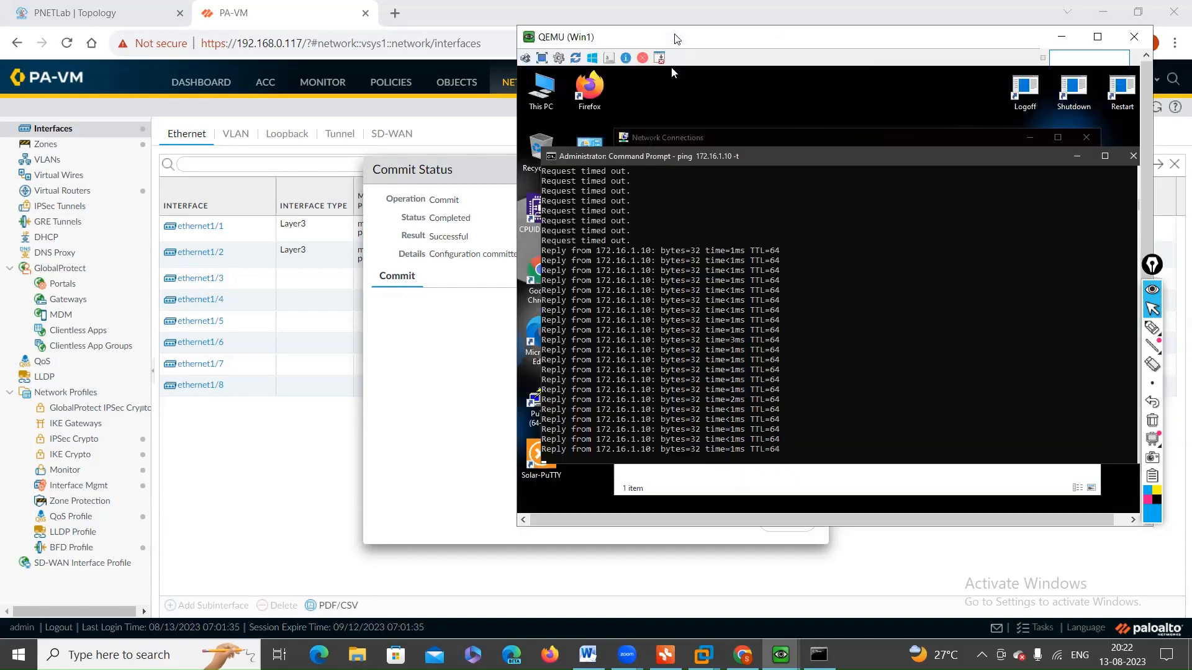
left_click(1133, 156)
left_click(1086, 137)
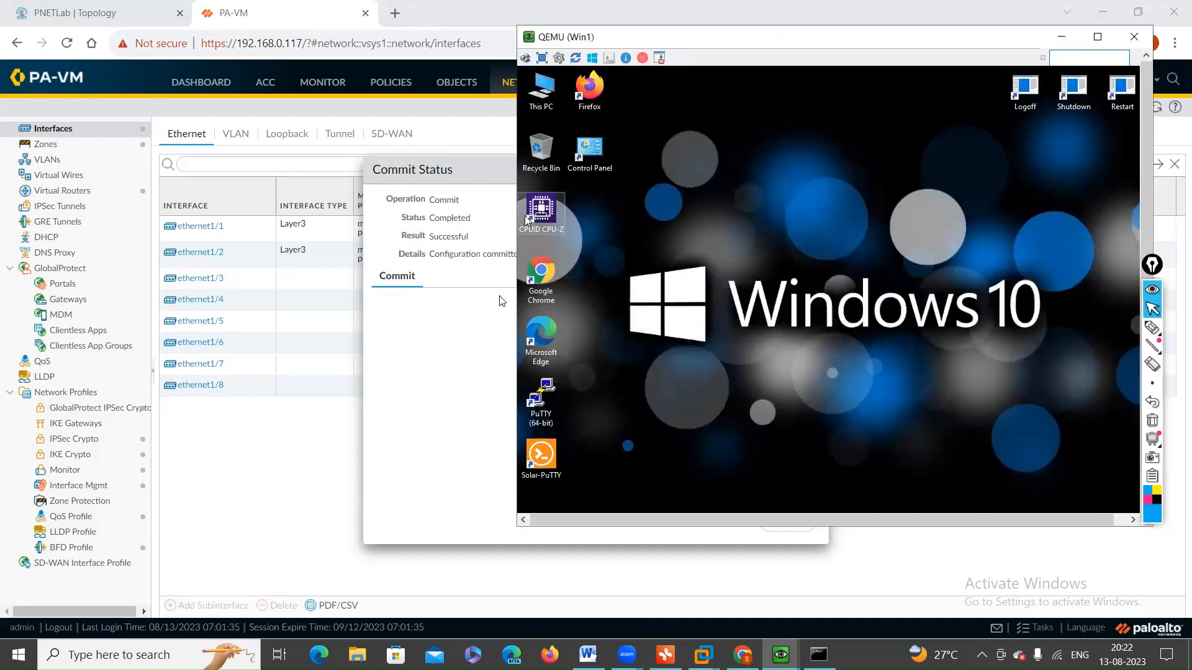
double_click(546, 278)
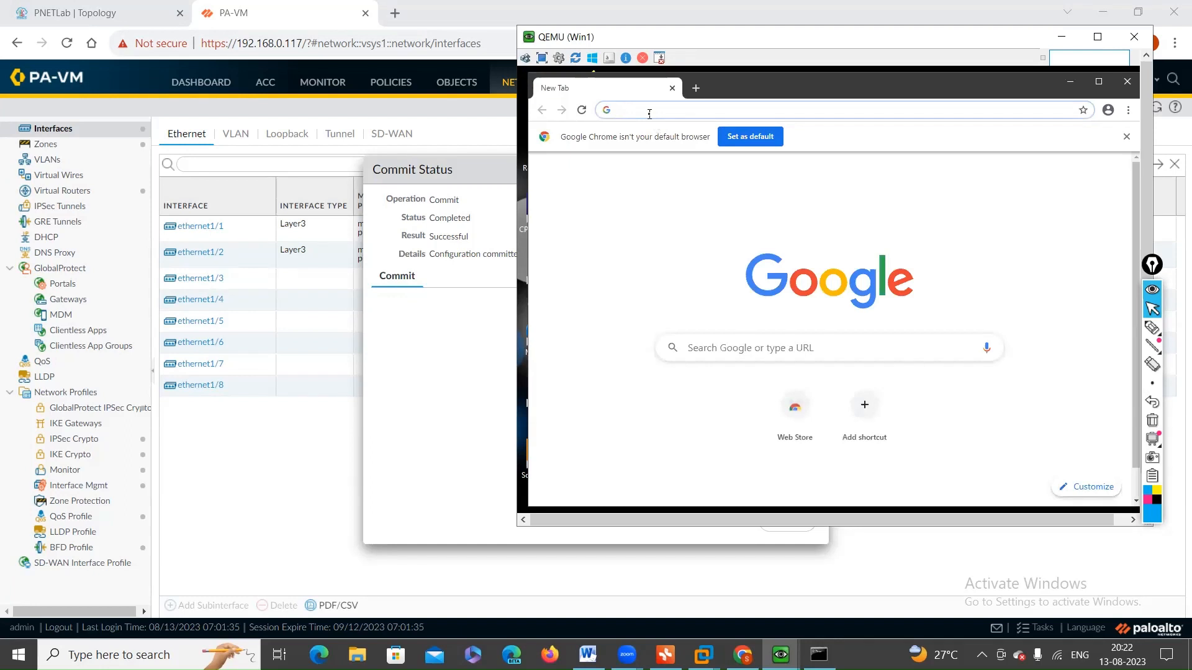
type("https")
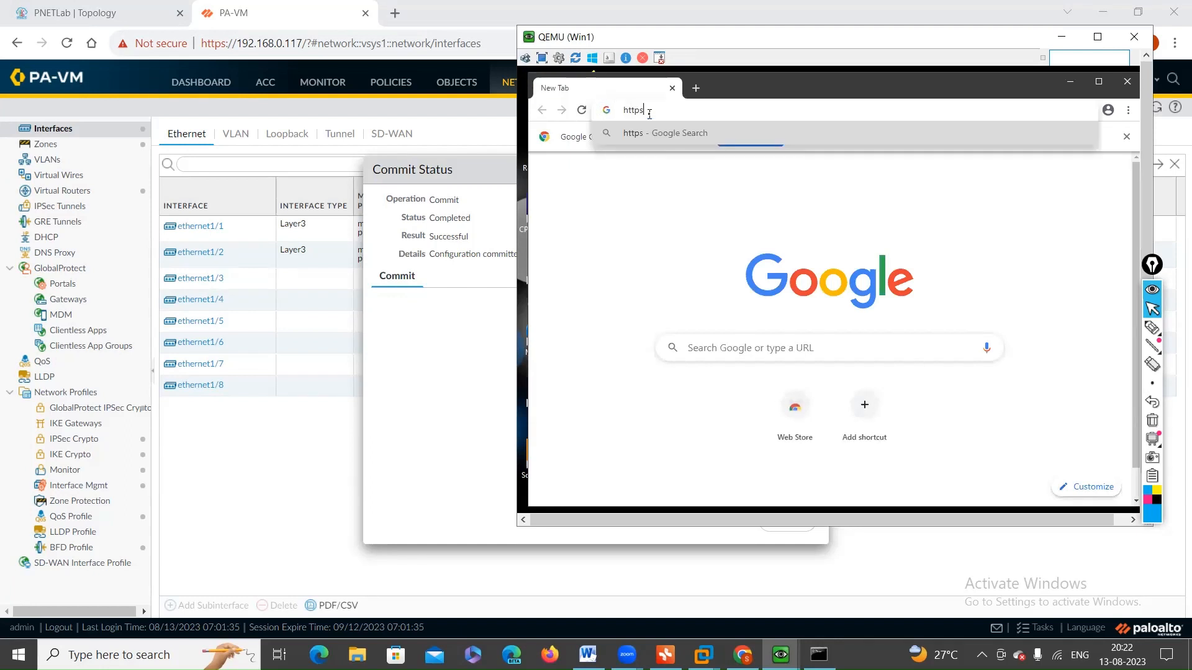
type("://172.16.")
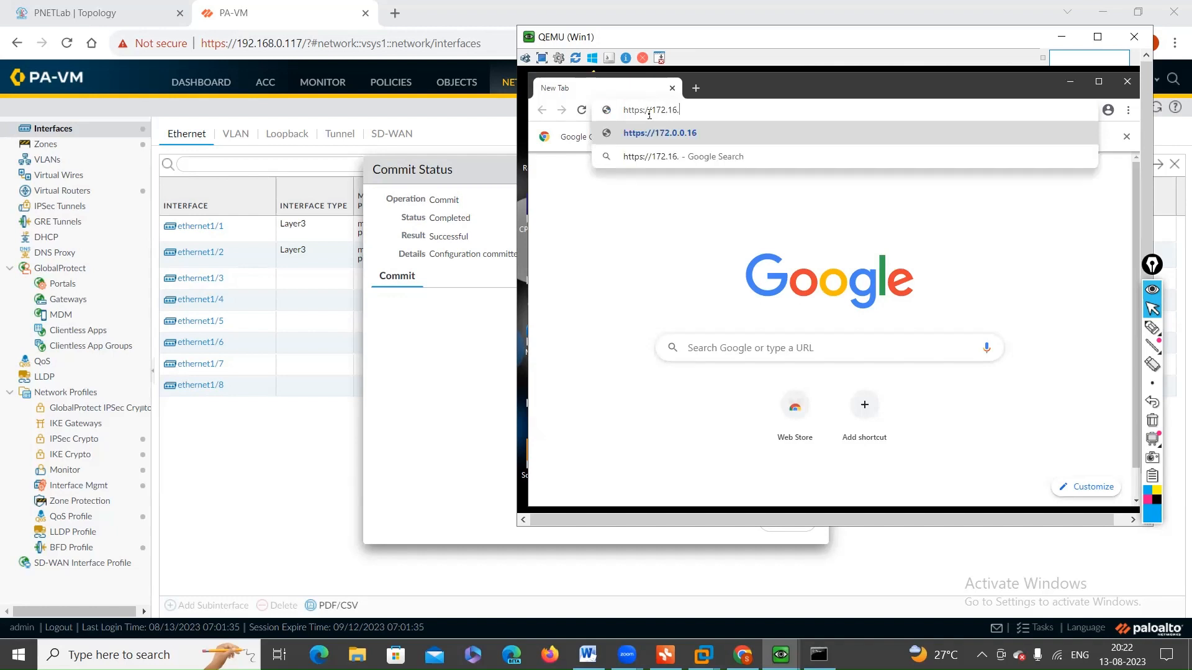
type("1.10")
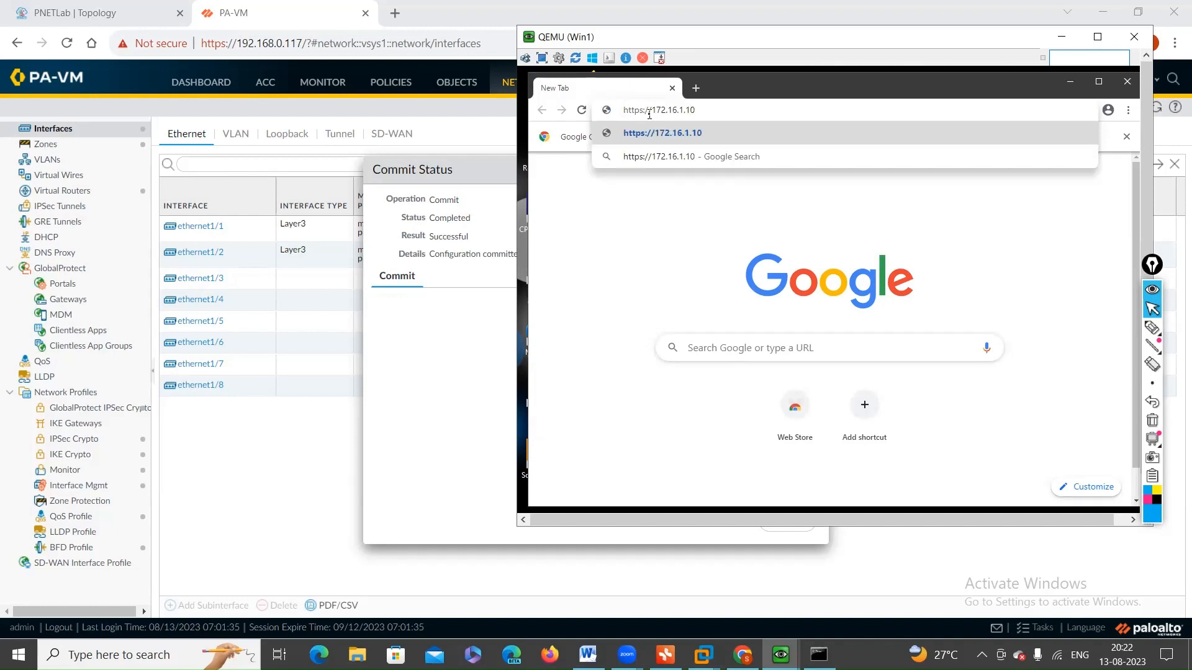
key("Return")
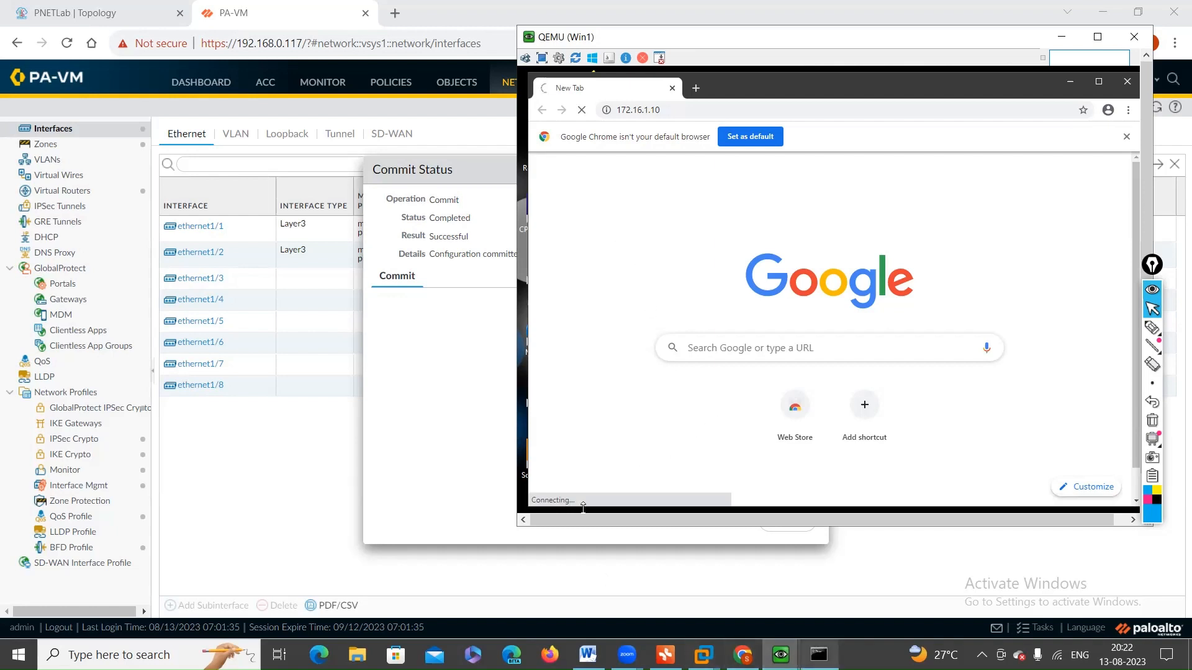
mouse_move(818, 642)
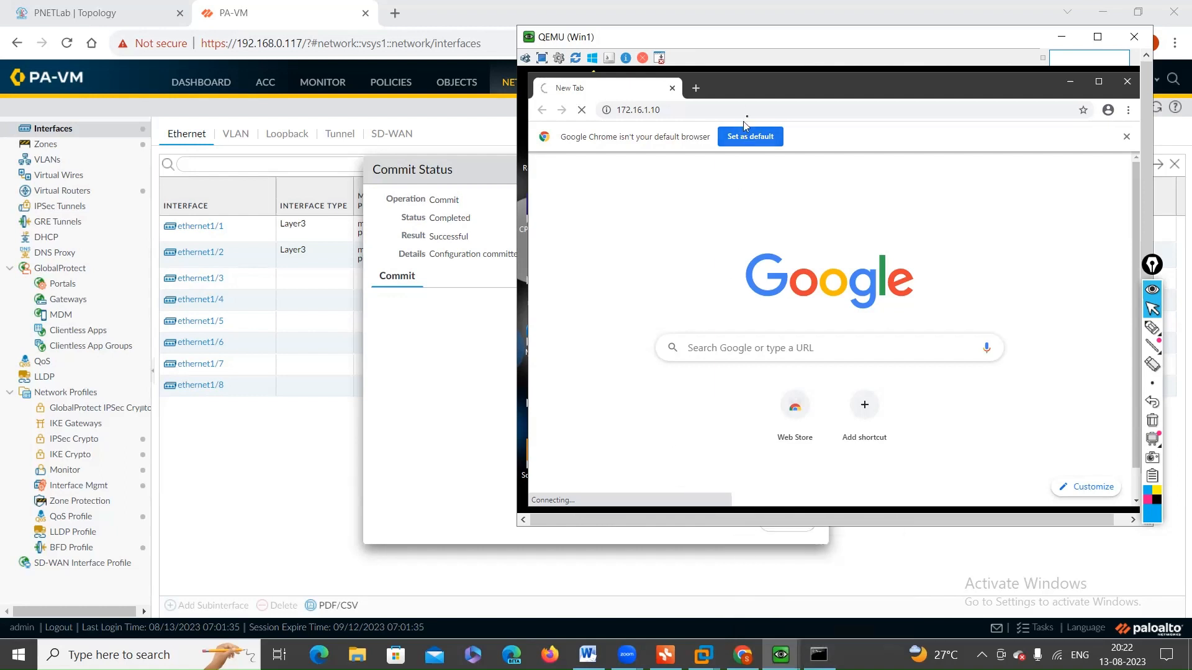
Step: Minimise Chrome on Win1, move the Win1 console window over the firewall page and open a Command Prompt on Win1
left_click(1070, 82)
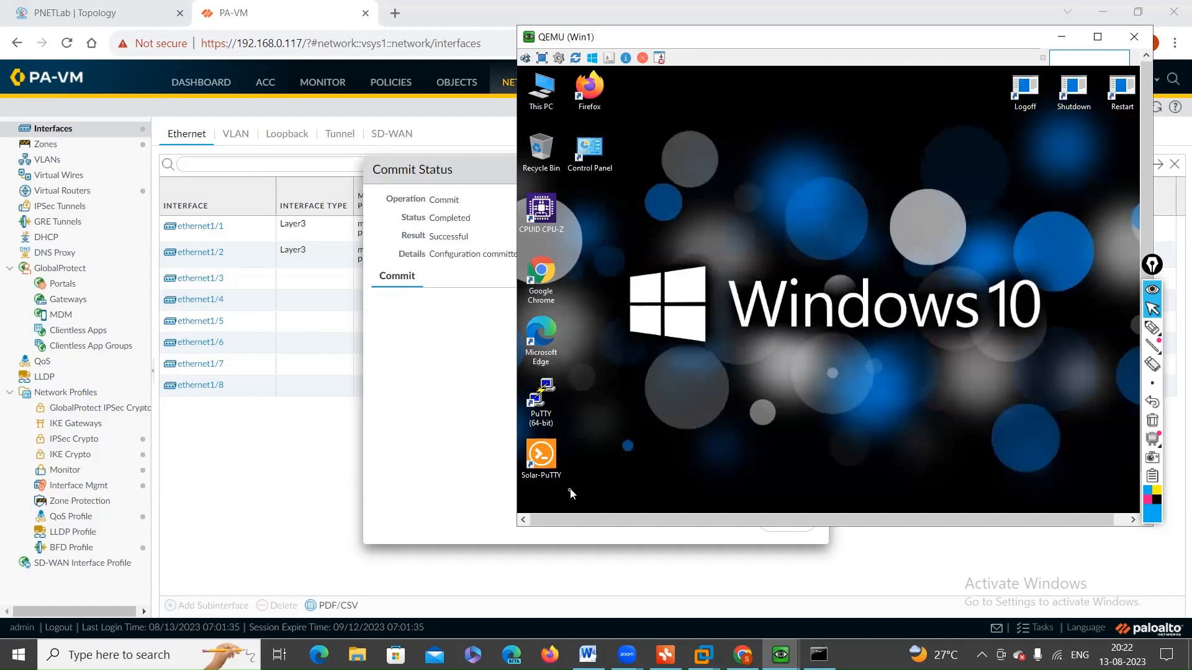
mouse_move(562, 521)
left_mouse_down()
mouse_move(713, 519)
mouse_move(552, 519)
left_mouse_up()
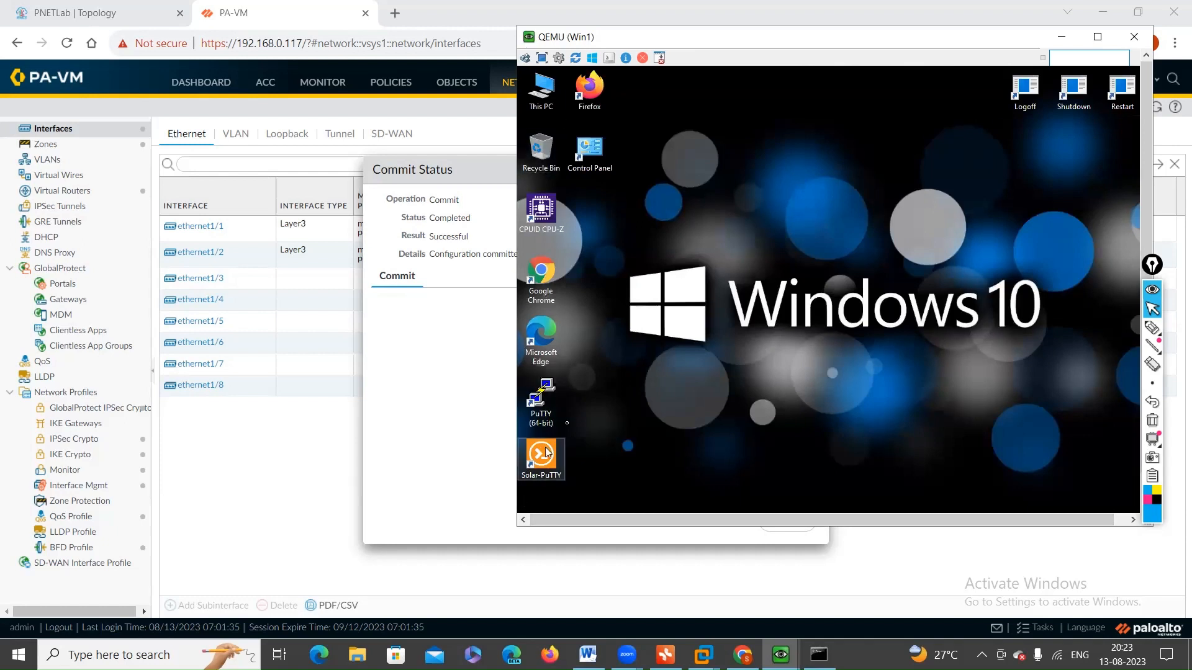
left_click(628, 387)
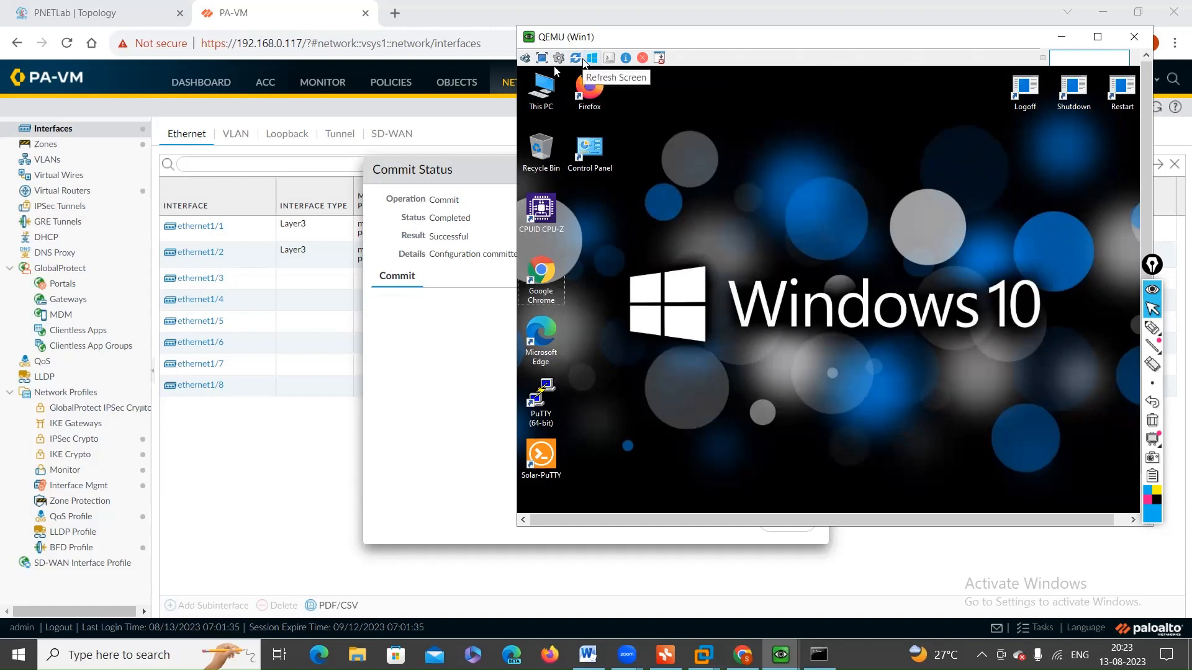
left_click(581, 60)
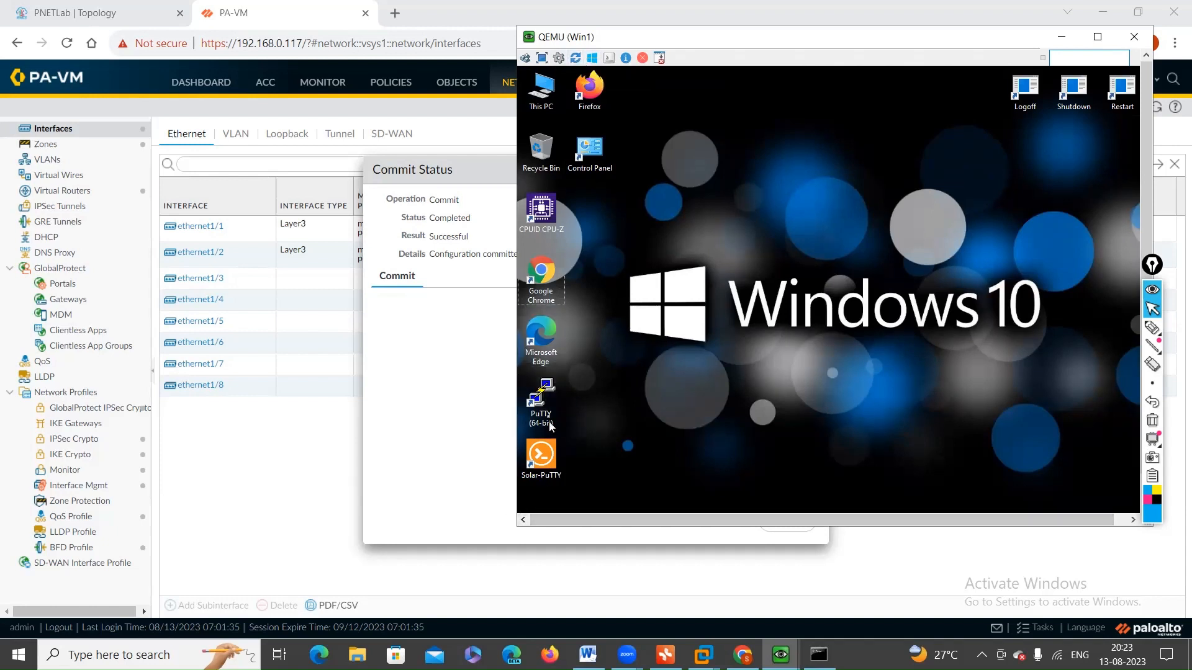
left_click(938, 106)
left_click_drag(955, 36, 721, 87)
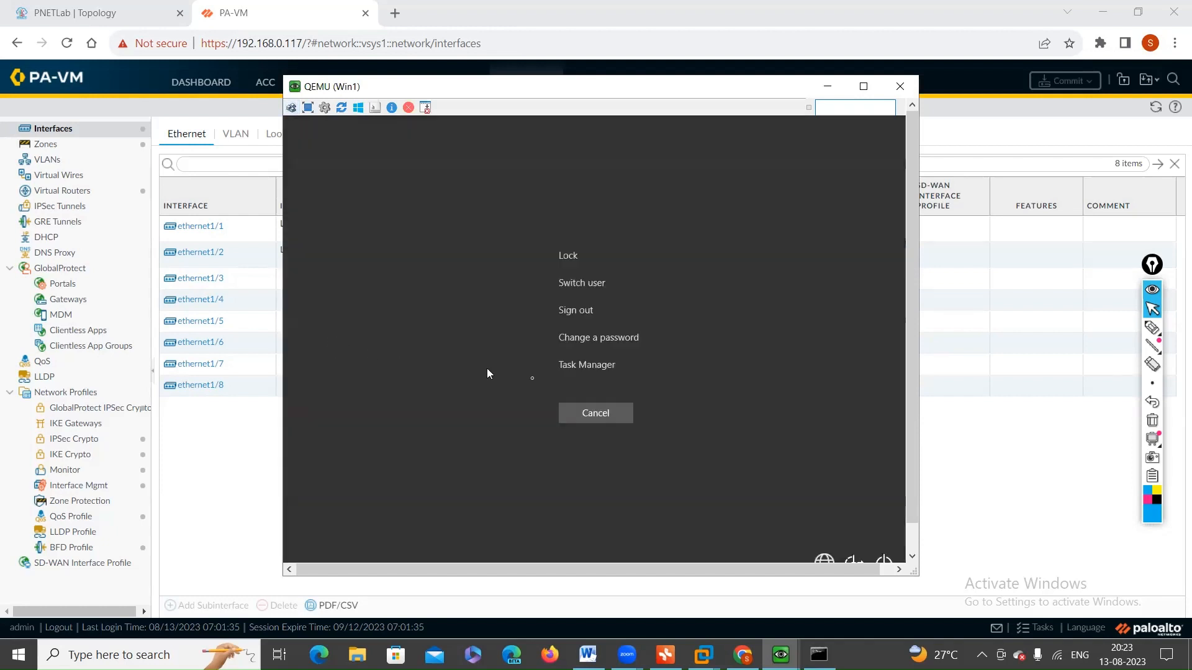
left_click(619, 417)
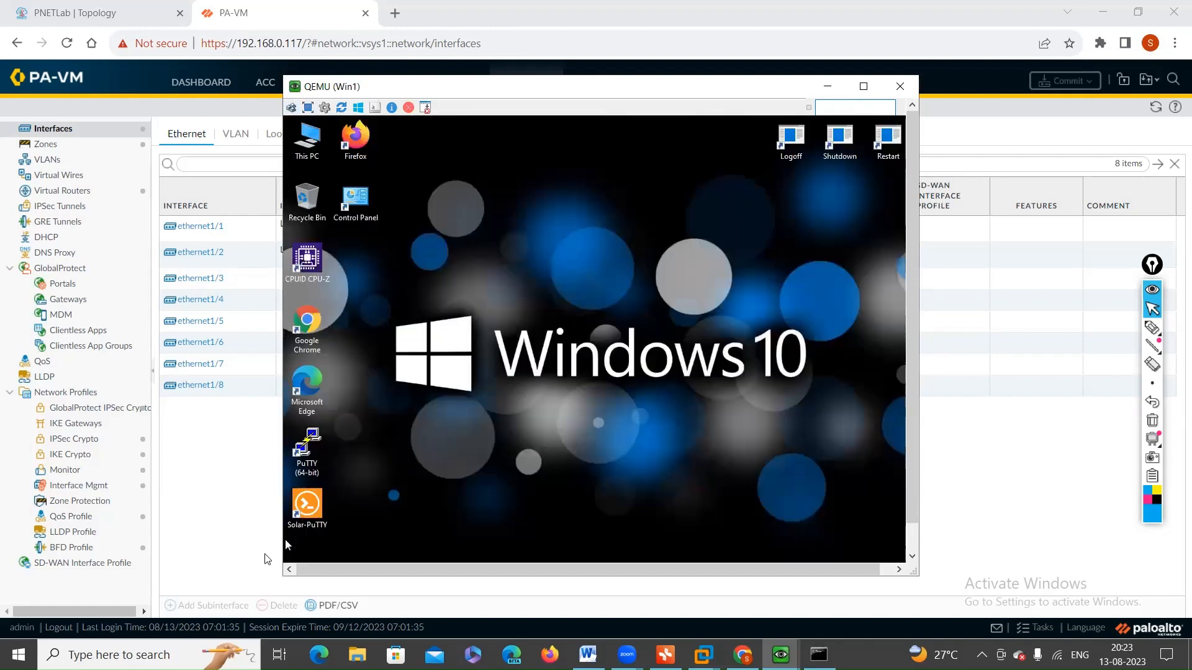
left_click_drag(385, 566, 398, 565)
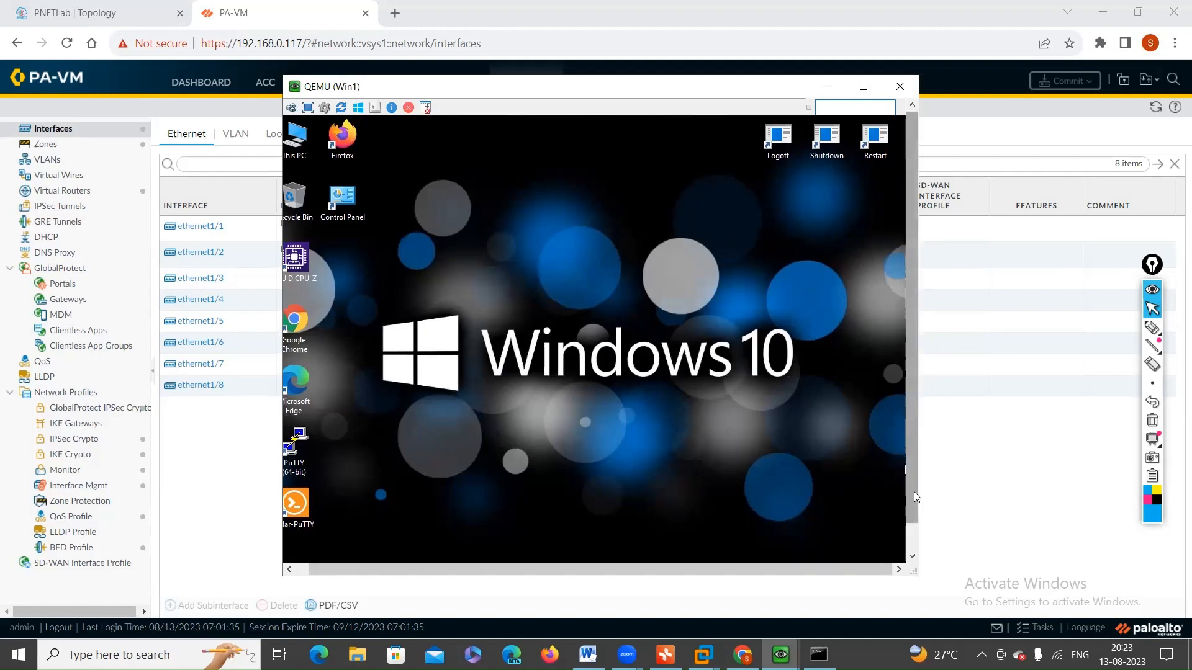
scroll(914, 491, "down", 2)
left_click(521, 551)
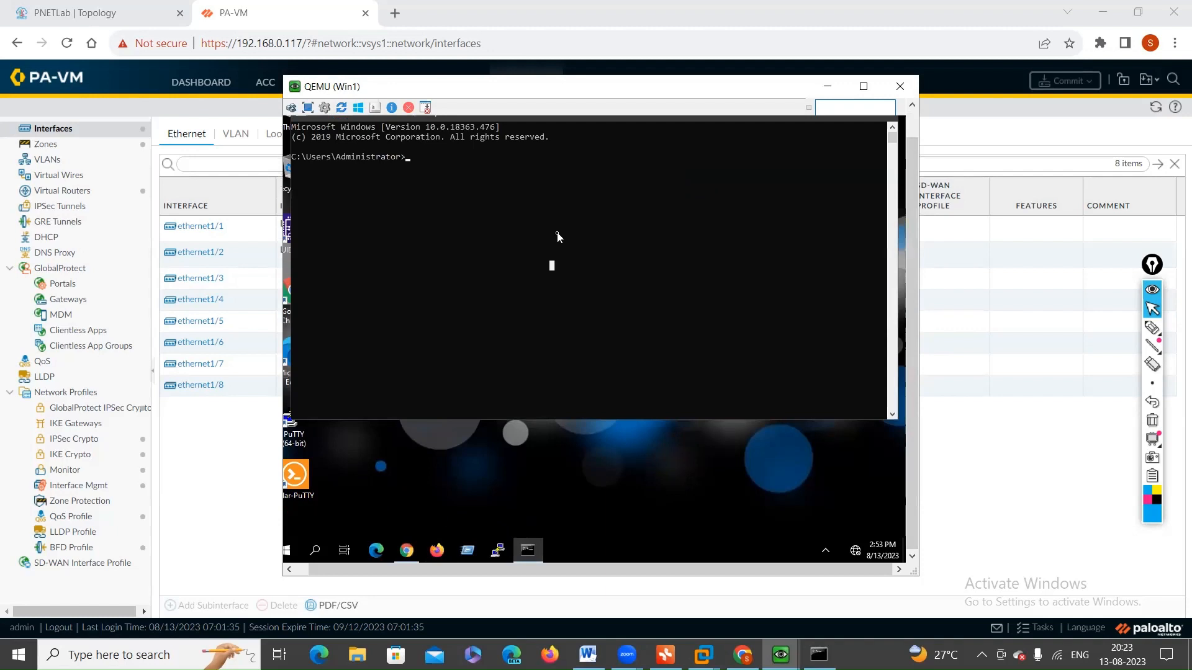
Step: Start a continuous ping to 172.16.1.10 from Win1 and reload the Chrome page for the same address
type("ping 172.16.1.10 -t")
key("Return")
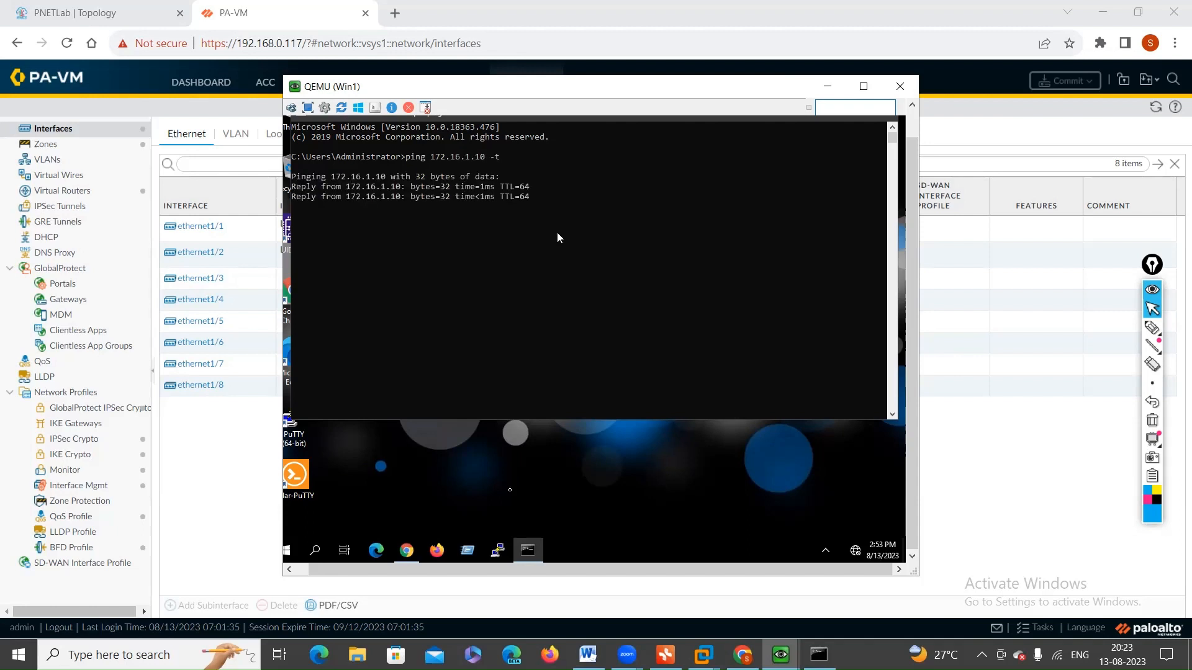
left_click(406, 552)
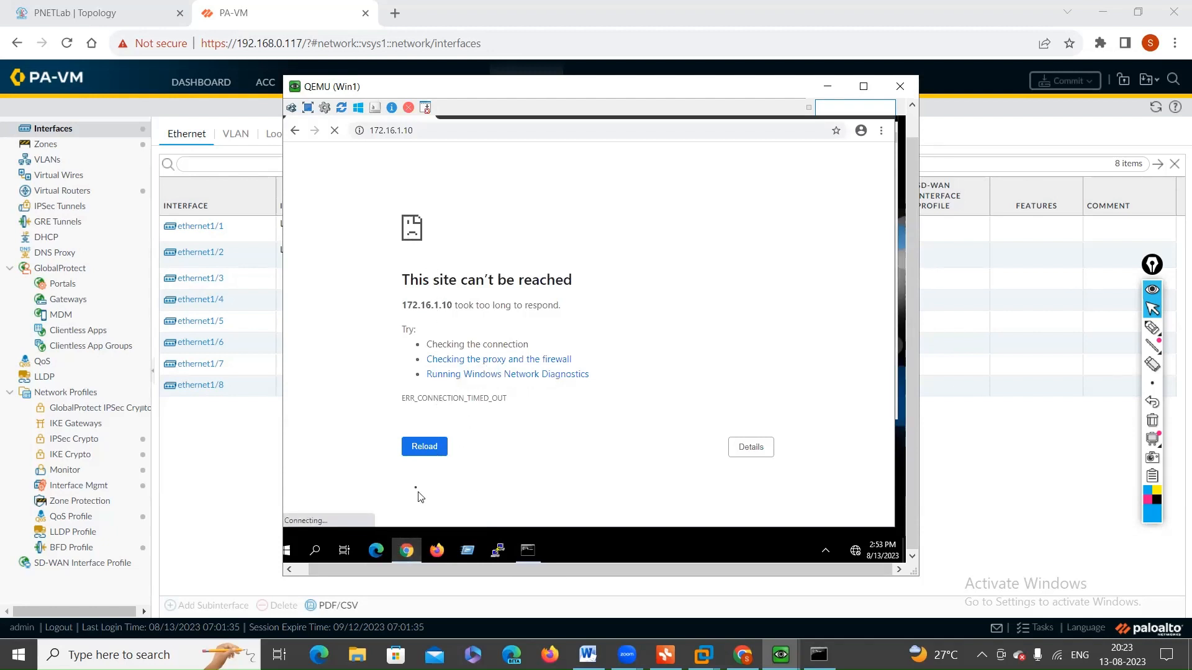
left_click(418, 447)
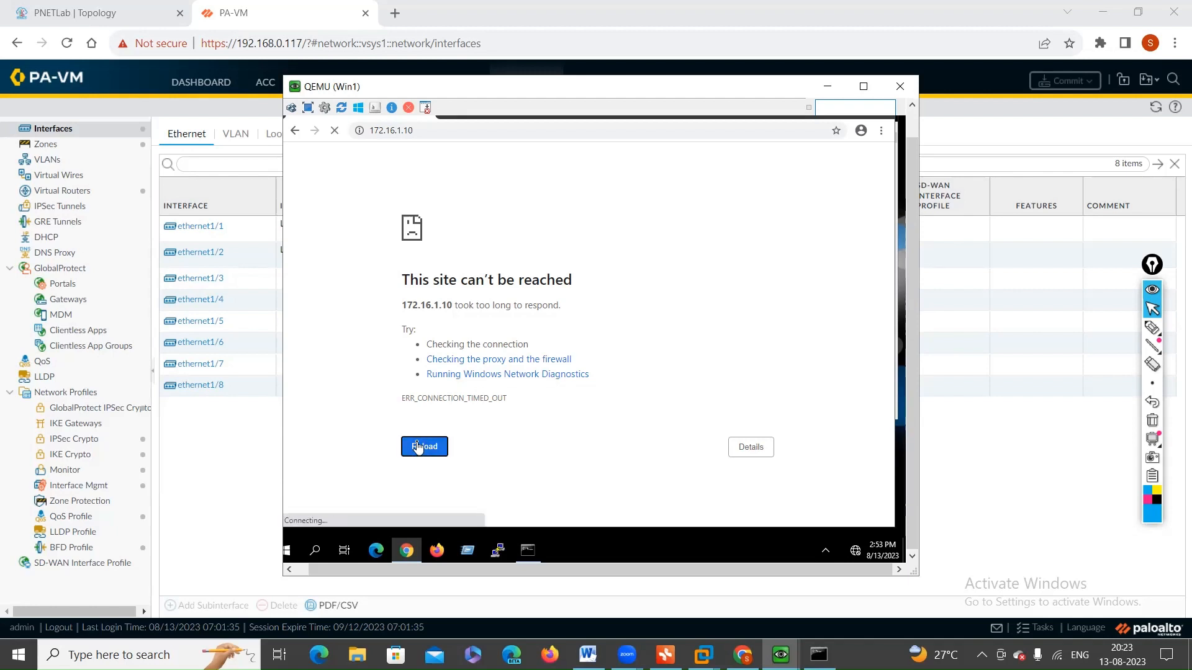
Step: Try to open a Telnet session to 172.16.1.10 with PuTTY on Win1 and dismiss the resulting dialog
left_click(499, 549)
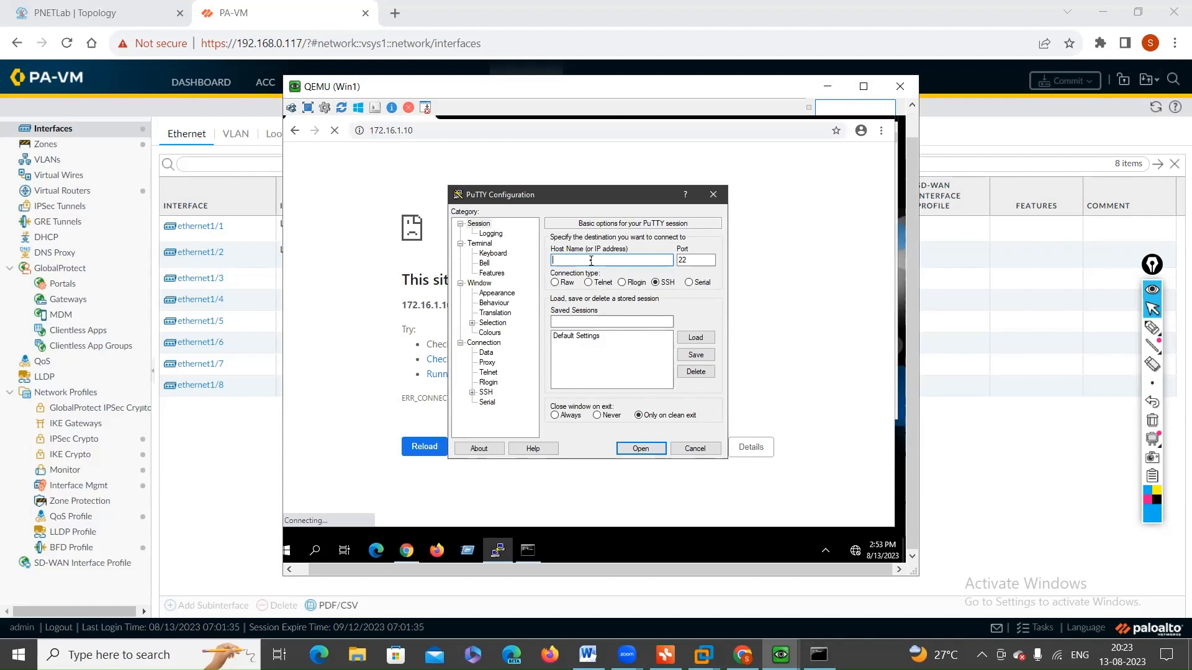
type("172.16.1.10")
left_click(588, 284)
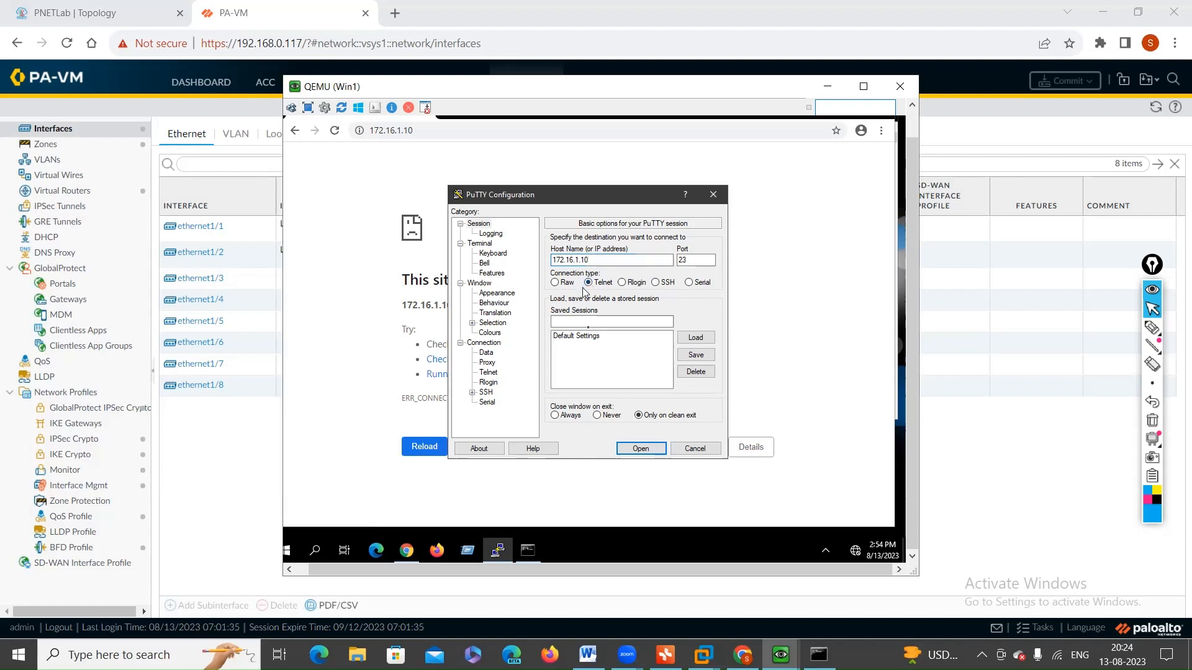
left_click(645, 448)
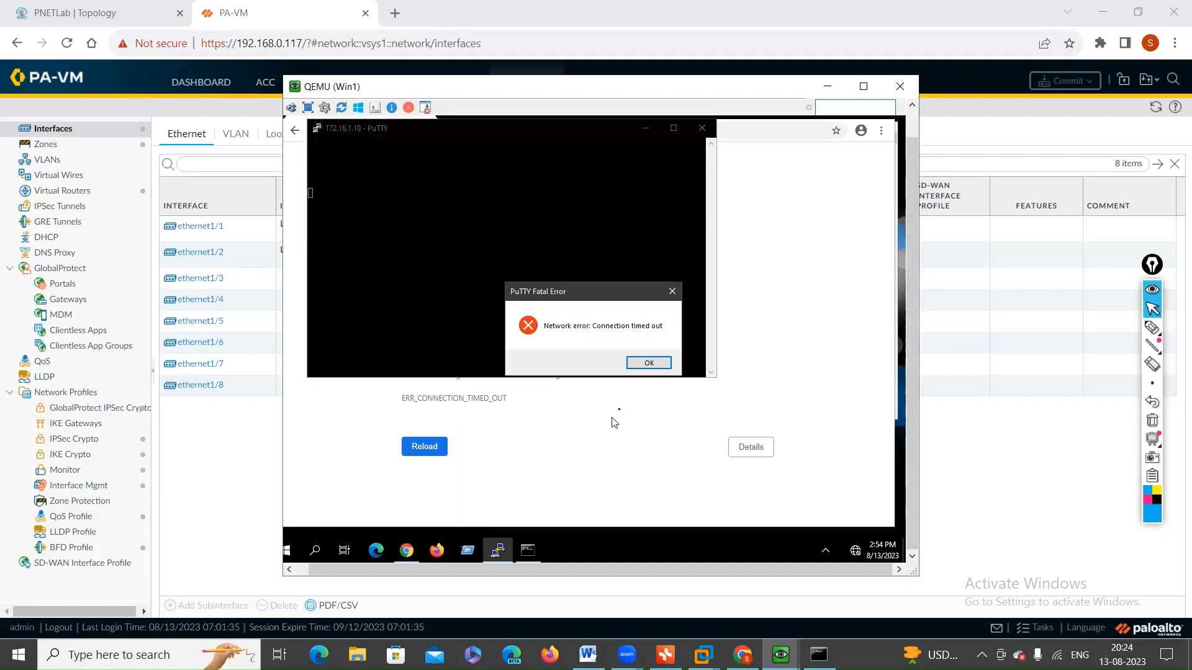
left_click(651, 365)
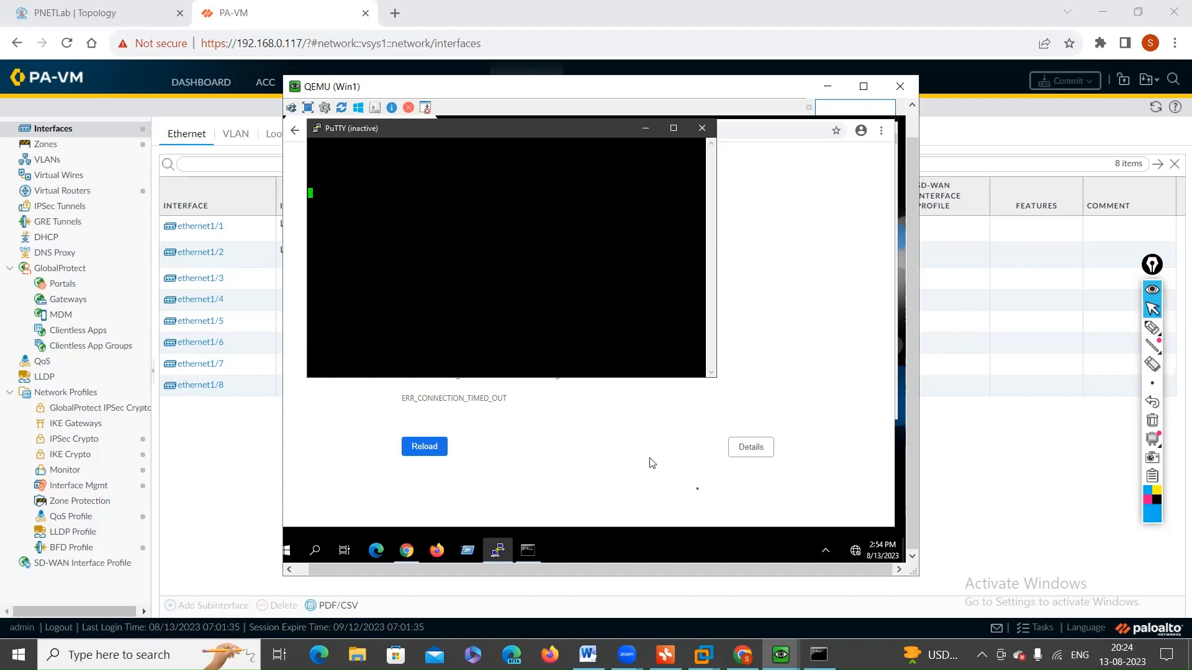
Step: Close the firewall's Commit Status dialog and bring the Win1 console back to the front
left_click(993, 499)
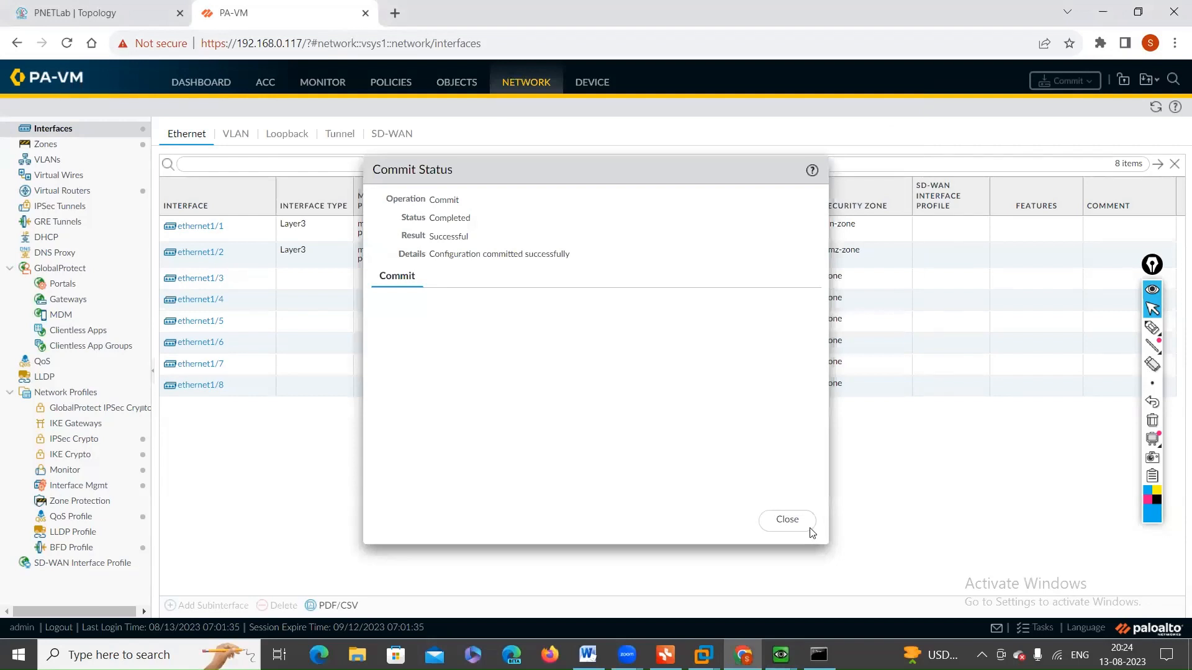
left_click(787, 520)
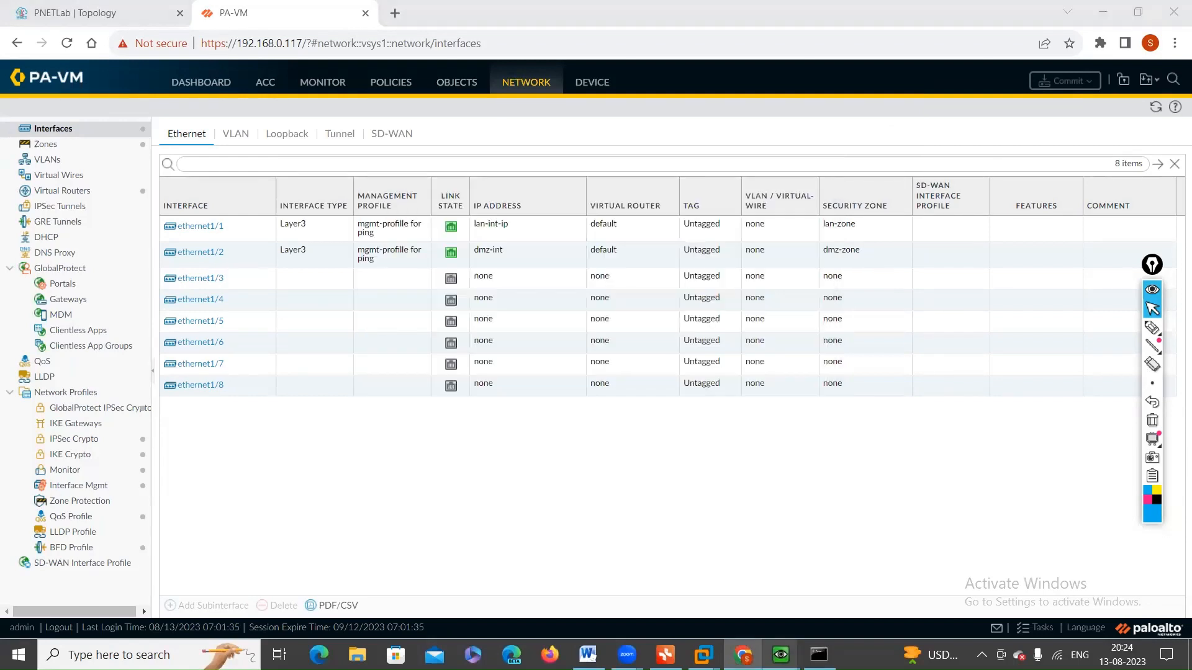
mouse_move(781, 655)
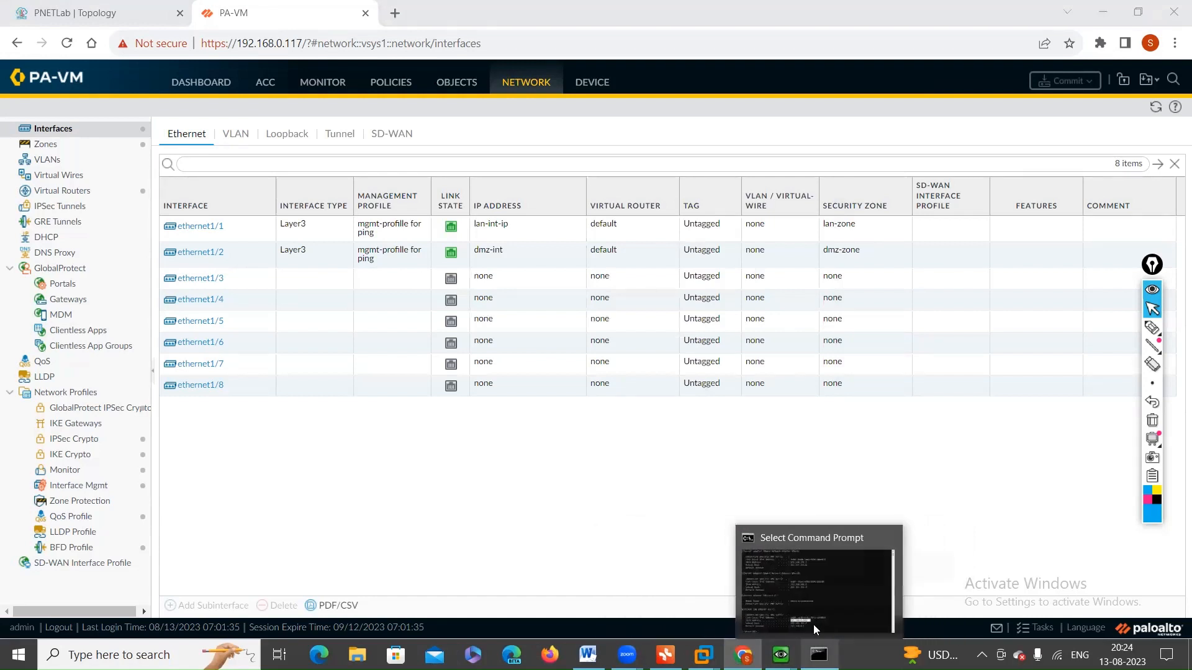
left_click(785, 633)
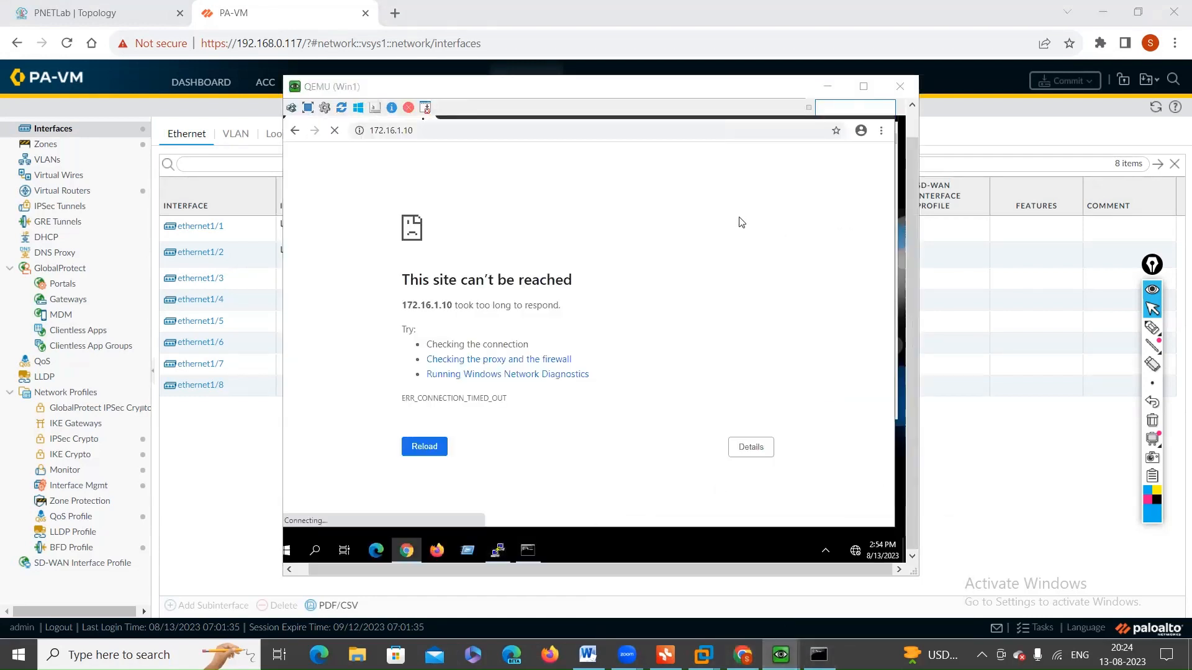
left_click(740, 222)
left_click(404, 132)
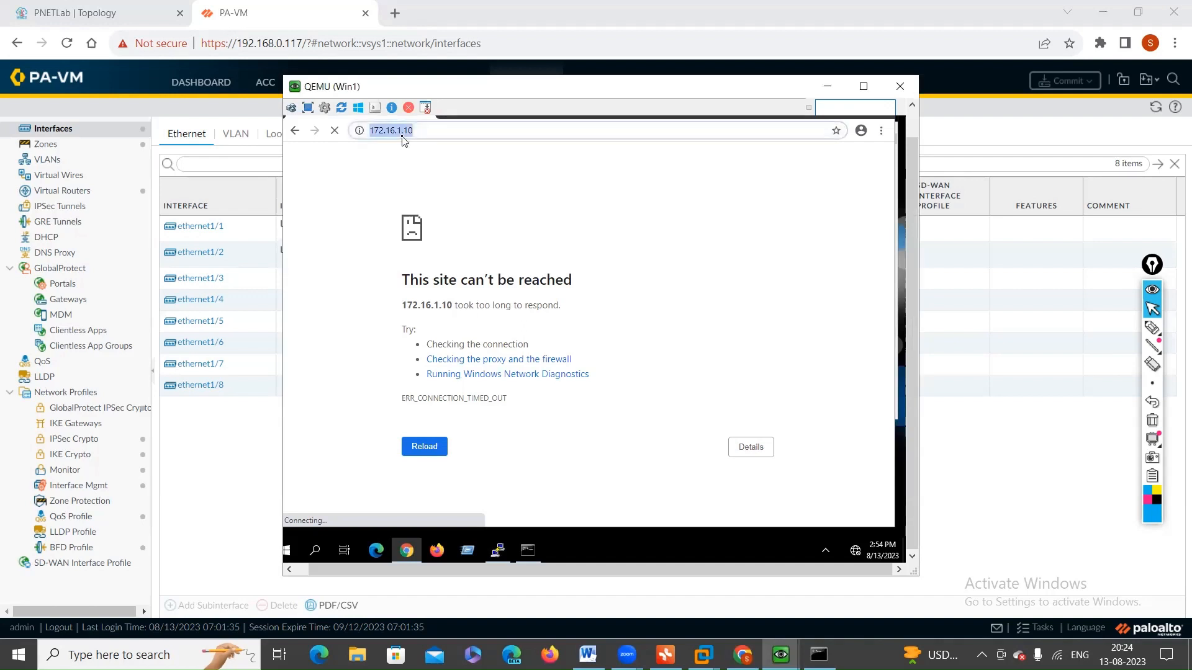
key("Home")
type("https://")
key("Left")
key("Left")
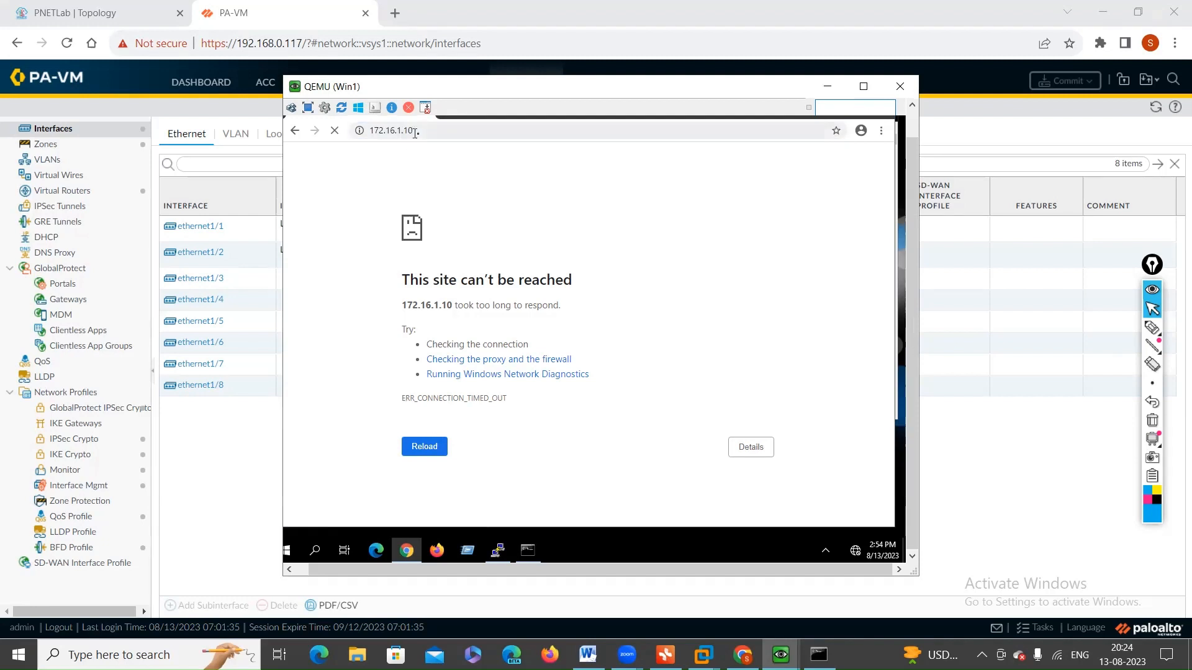
left_click(419, 133)
key("Left")
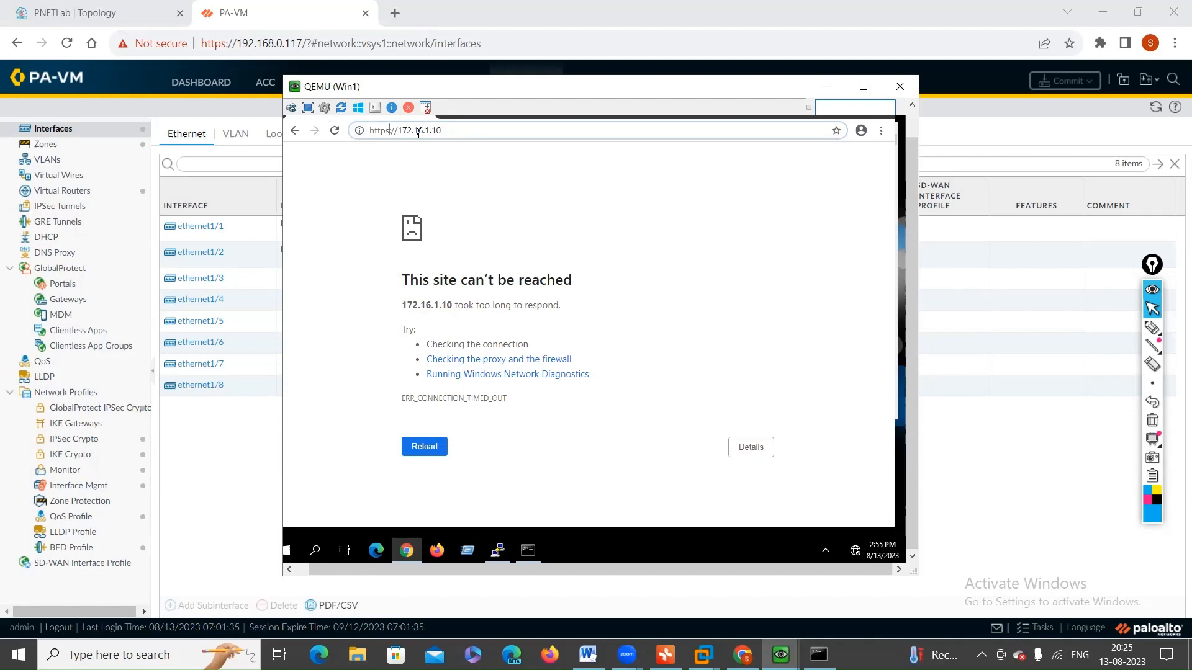
key("Return")
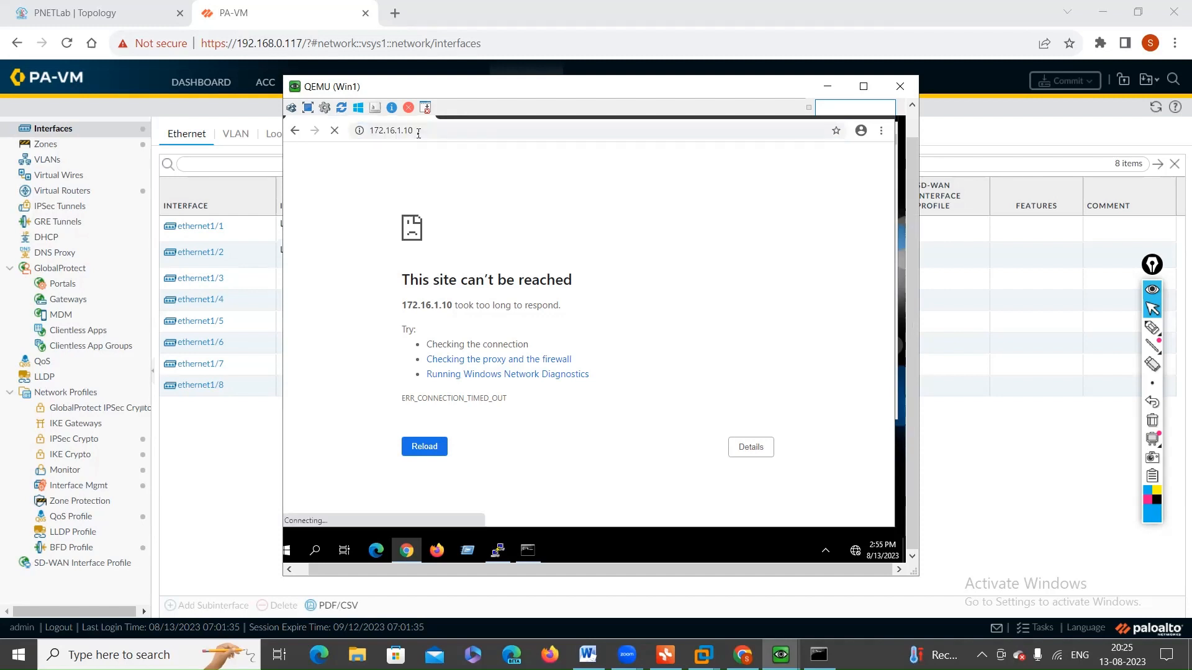
Step: Check the PuTTY session window on Win1 and return to the firewall's web interface
left_click(497, 550)
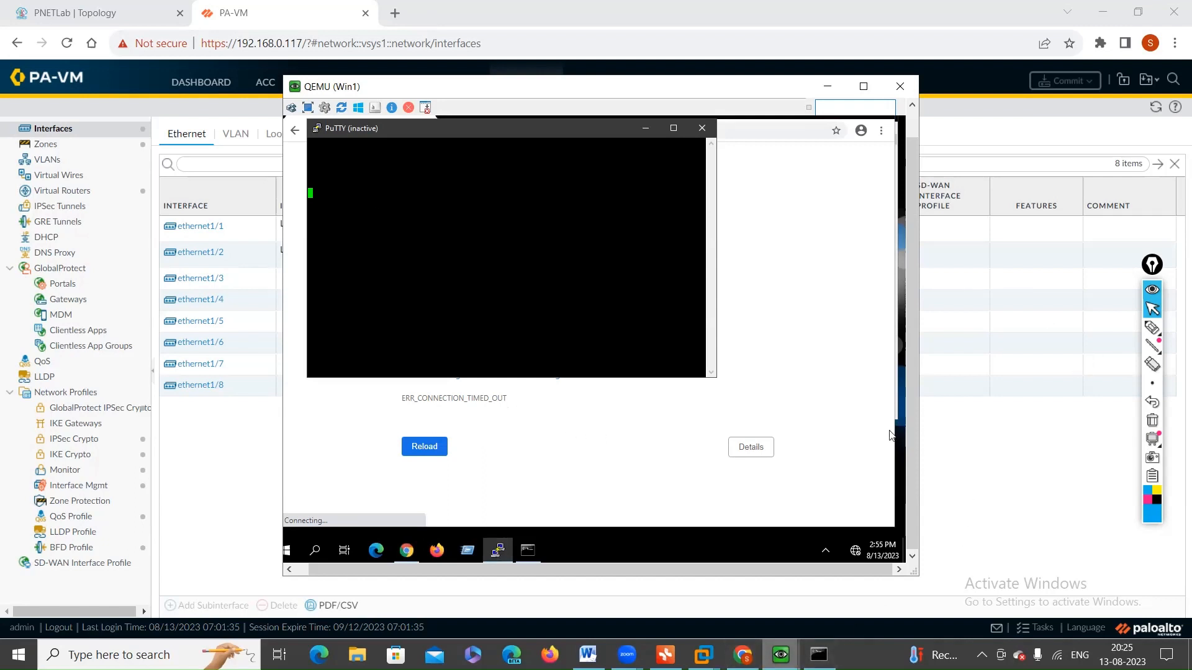
mouse_move(781, 655)
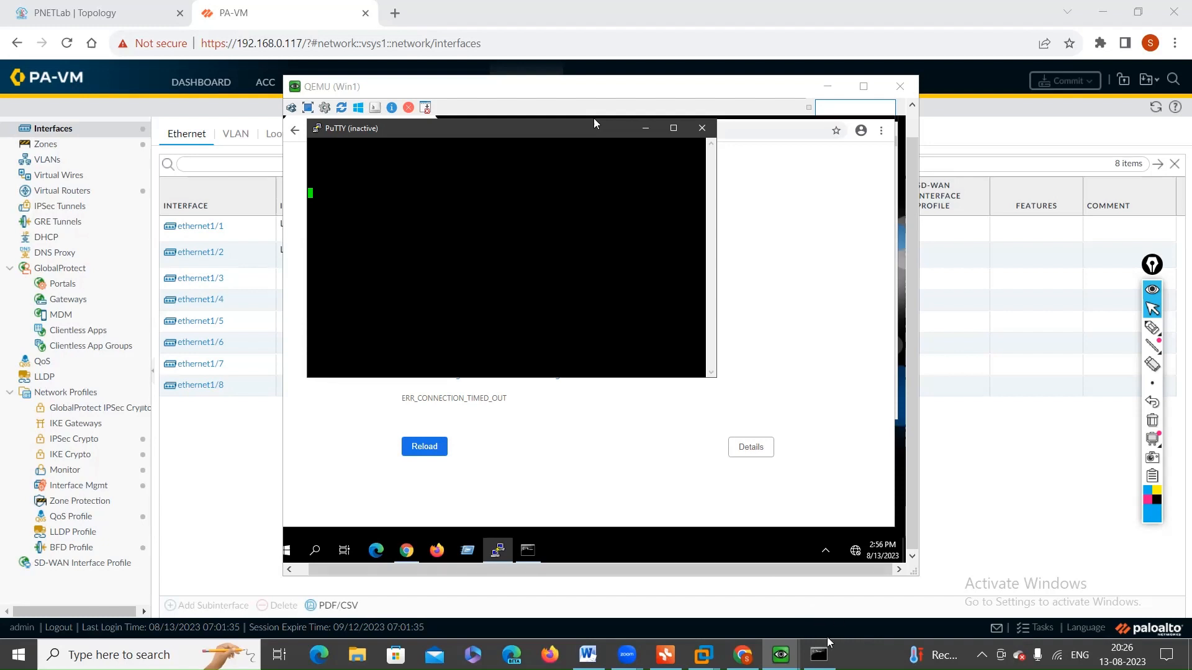
mouse_move(819, 655)
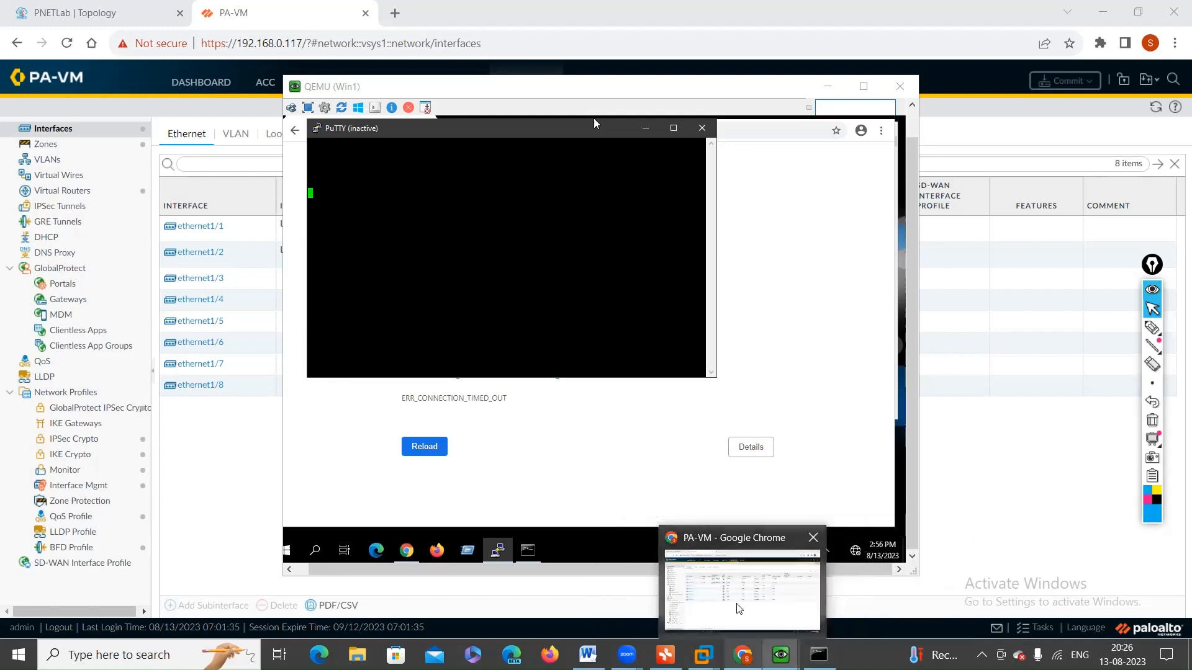
left_click(743, 655)
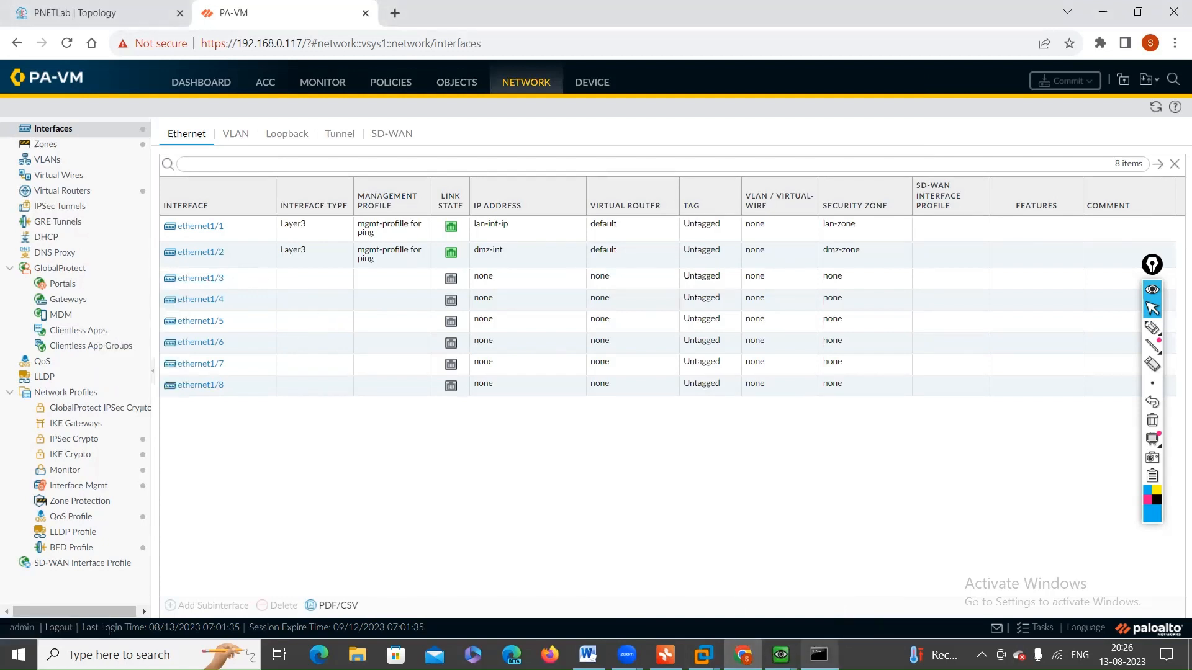
mouse_move(819, 654)
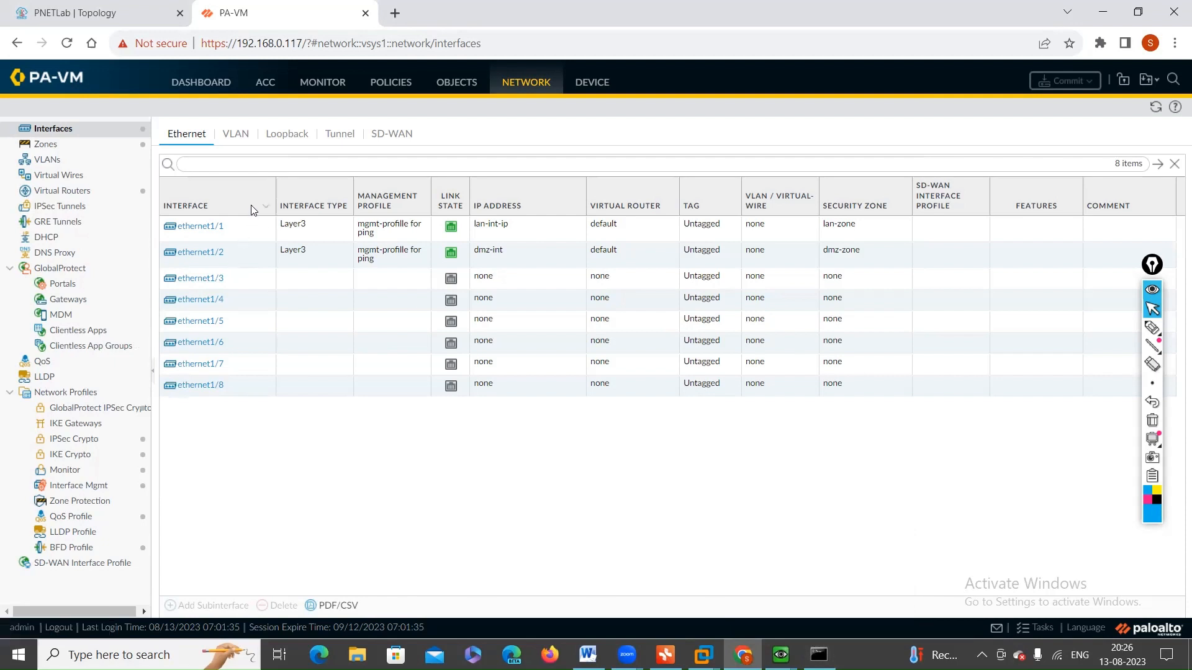
Step: Edit the "mgmt-profille for ping" interface management profile to disable Ping and enable HTTPS and Telnet
left_click(71, 488)
left_click(203, 180)
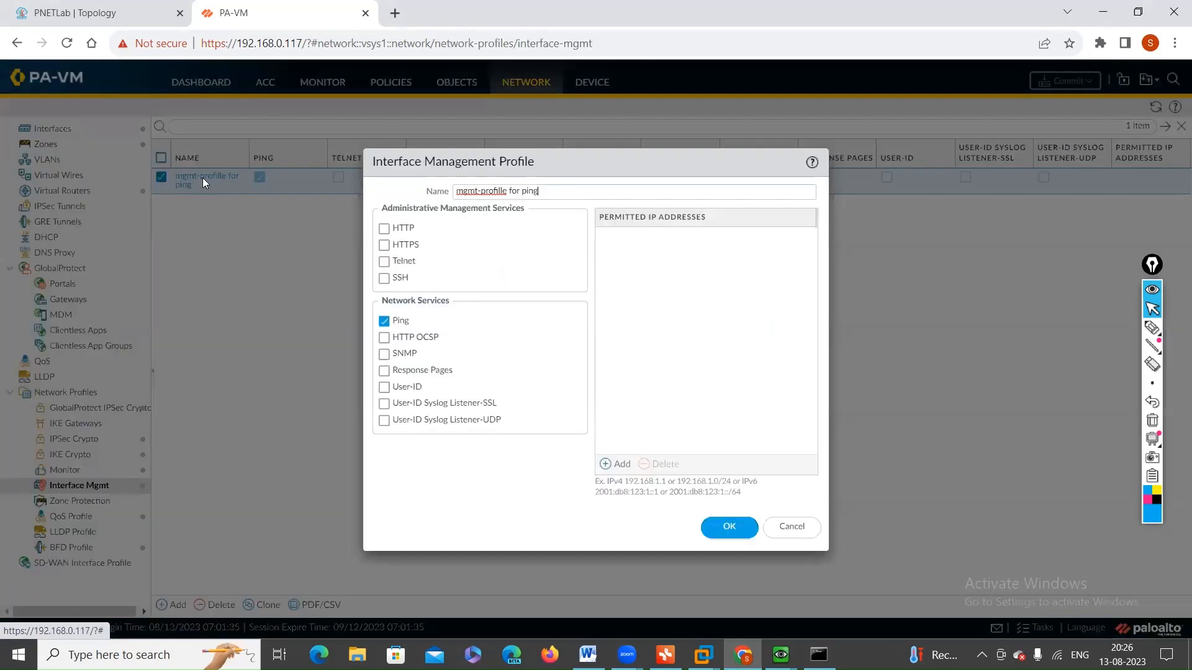
left_click(385, 322)
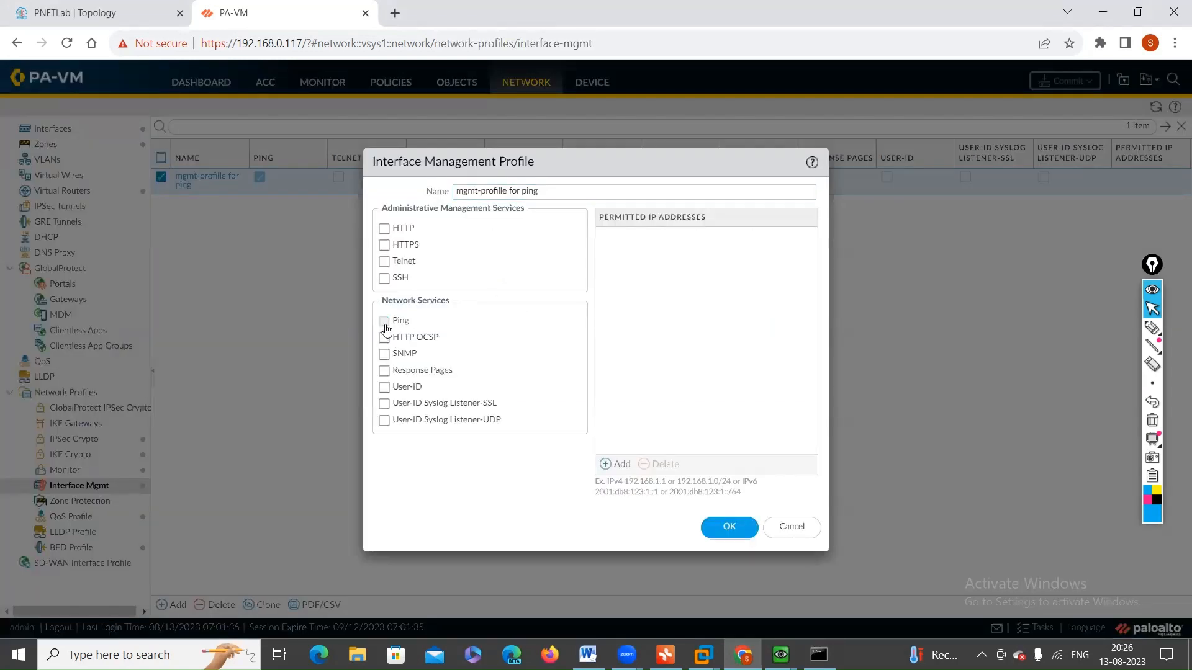
left_click(384, 245)
left_click(384, 262)
Step: Check the continuous ping in Win1's Command Prompt and save the edited interface management profile
left_click(781, 655)
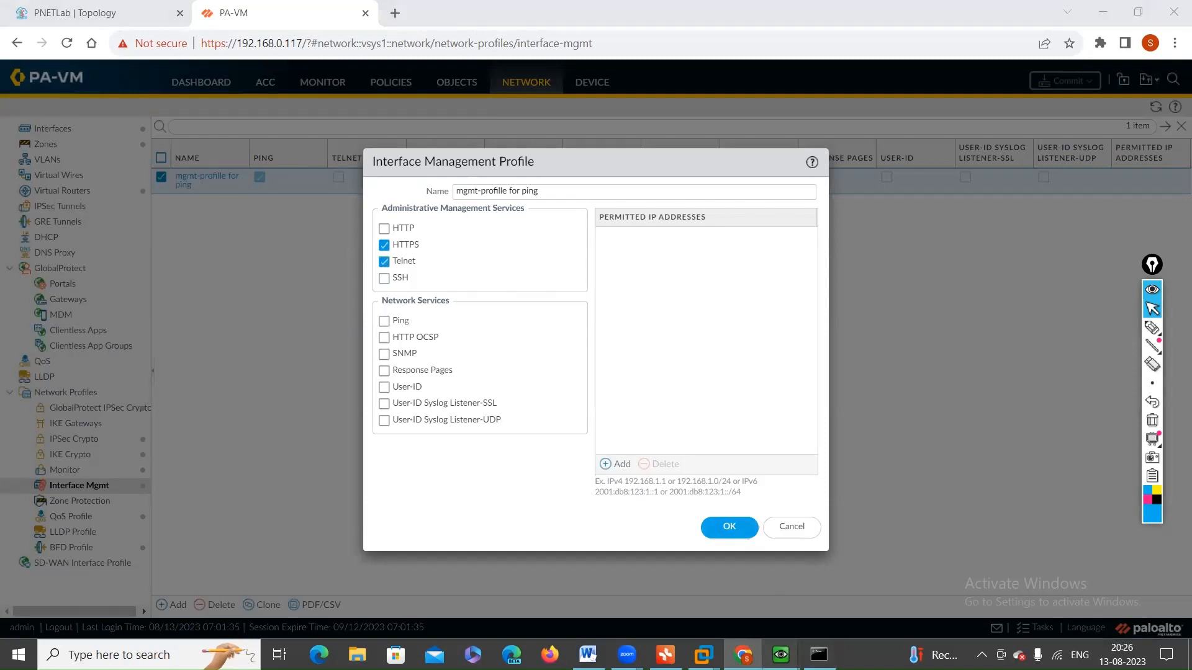
left_click(753, 613)
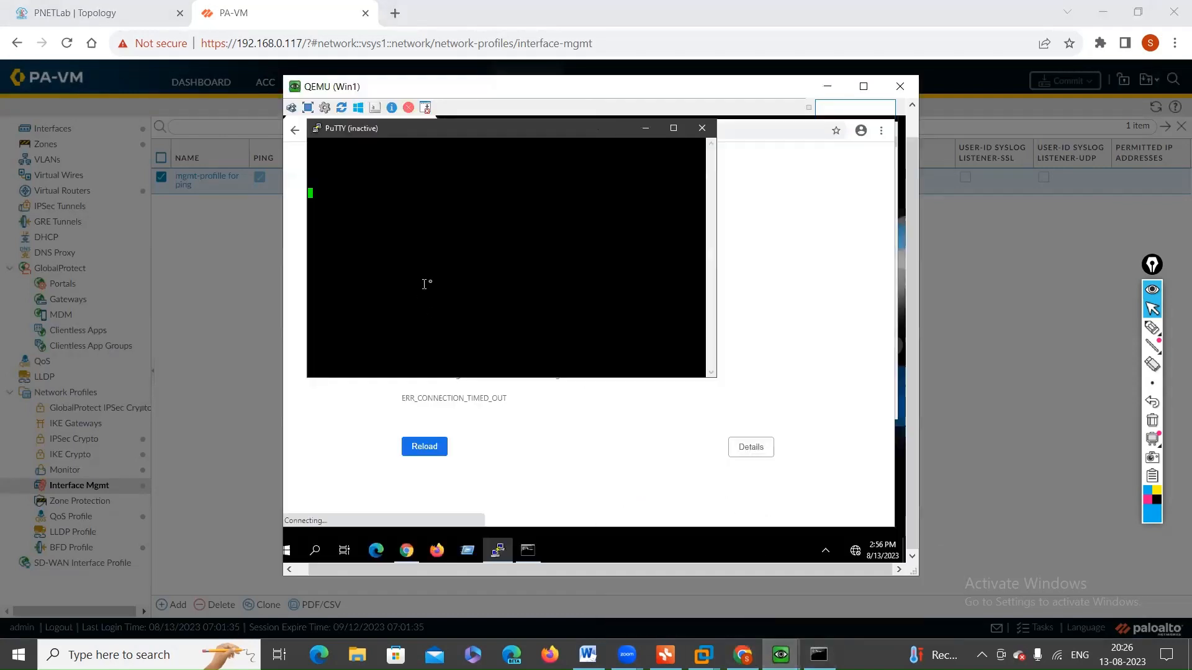
left_click(537, 558)
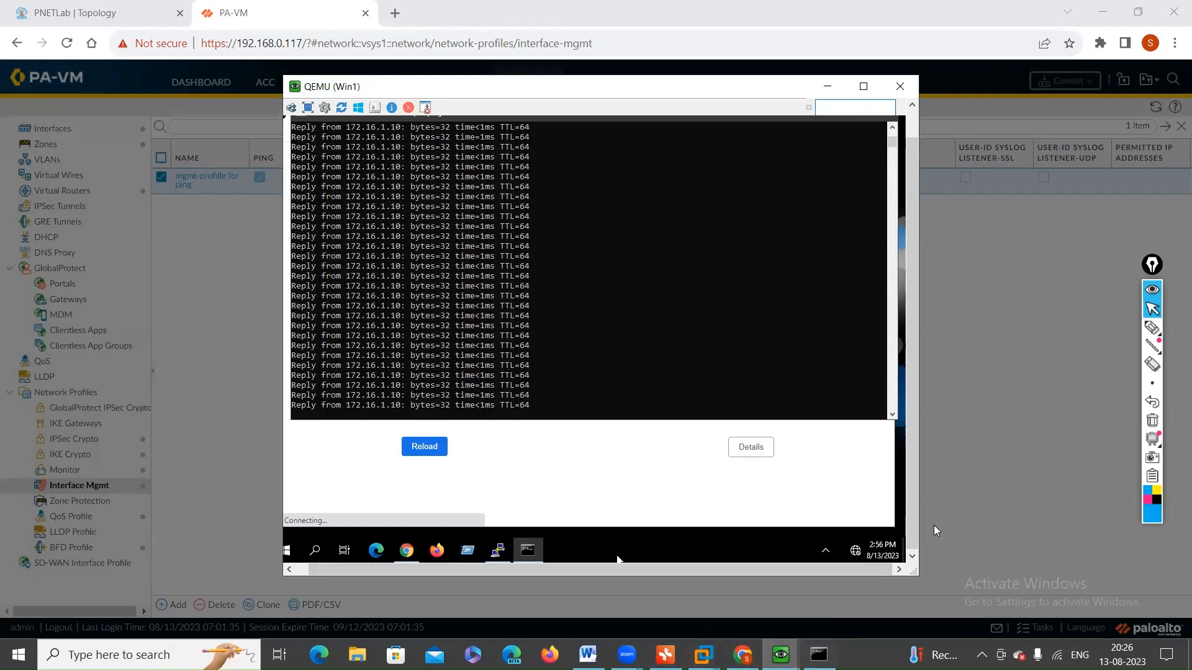
left_click(946, 493)
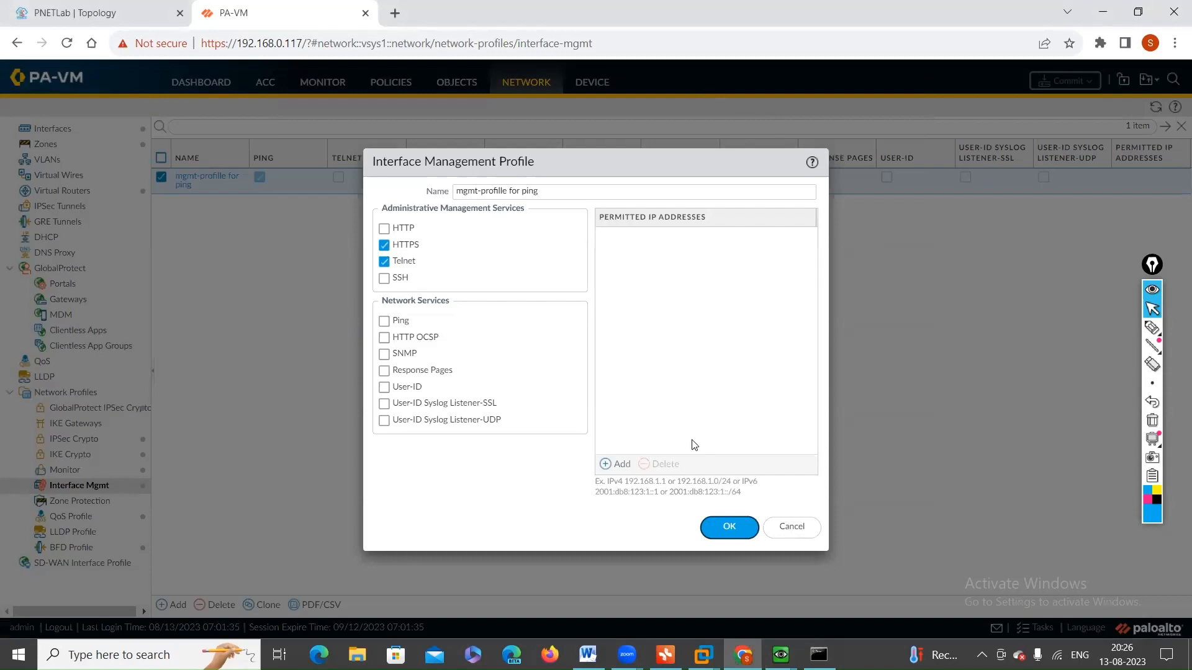
left_click(712, 533)
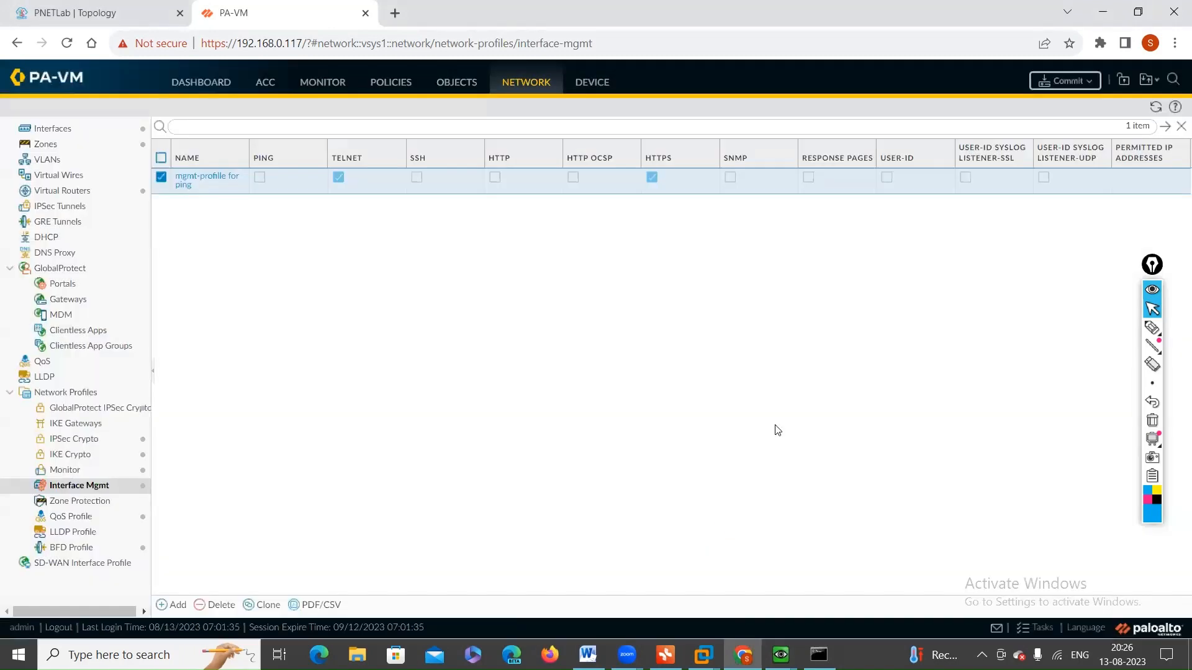
Step: Commit all pending firewall changes and check the continuous ping to 172.16.1.10 in Win1's Command Prompt
left_click(1065, 80)
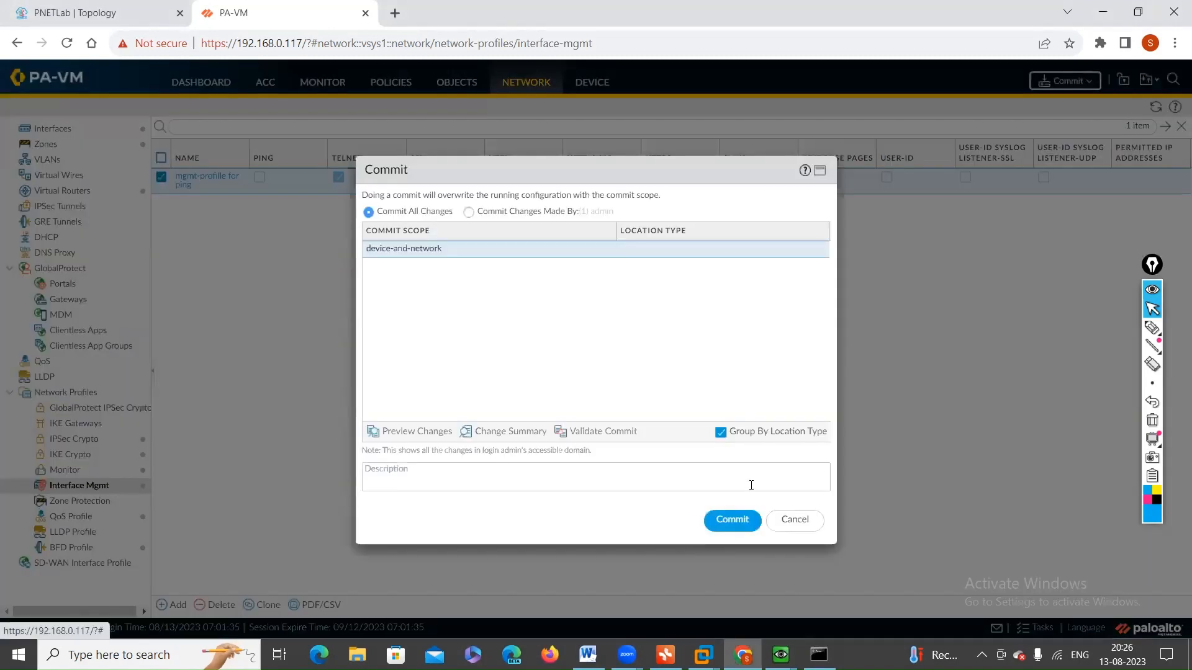
left_click(720, 525)
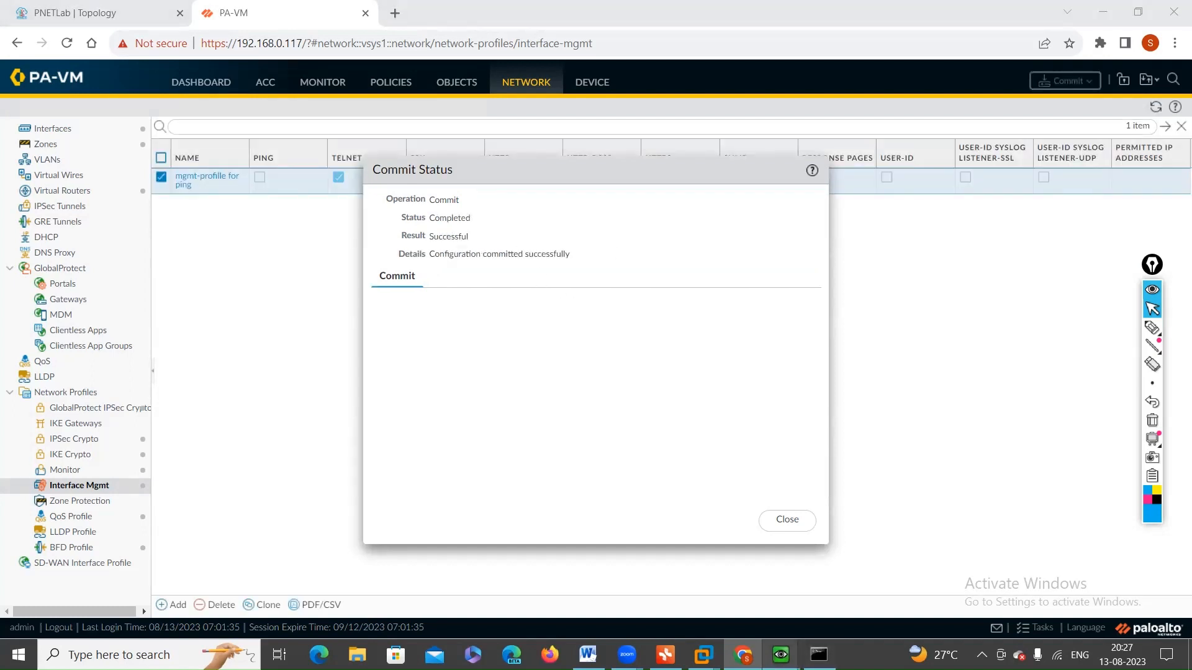
left_click(781, 655)
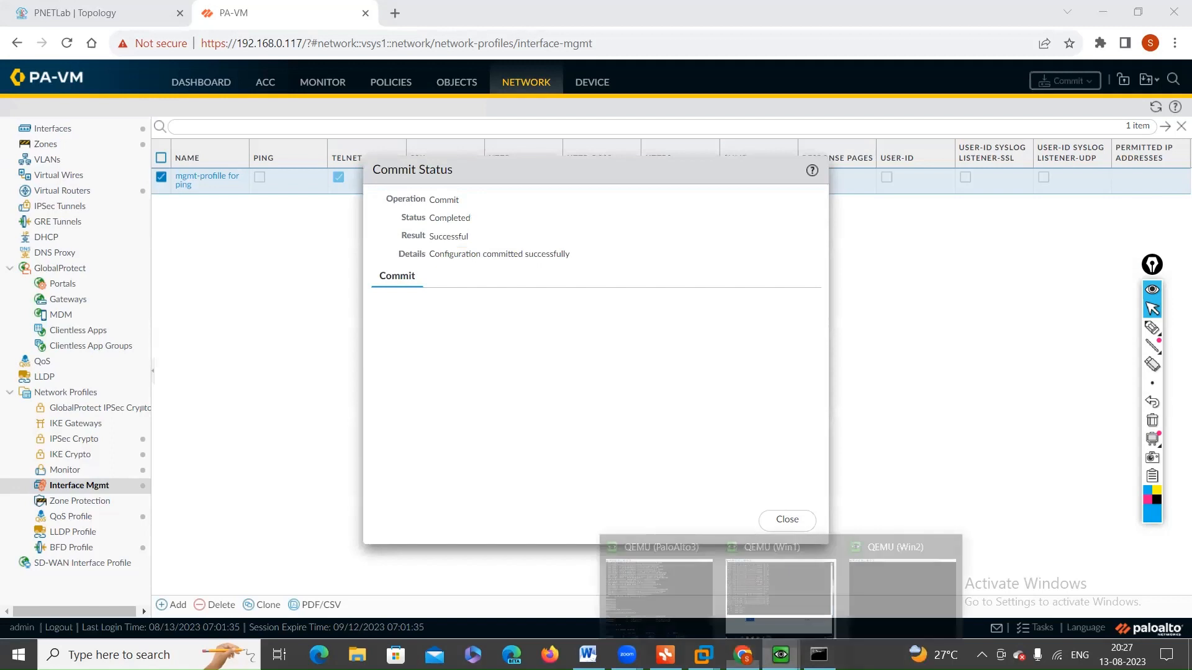
left_click(767, 593)
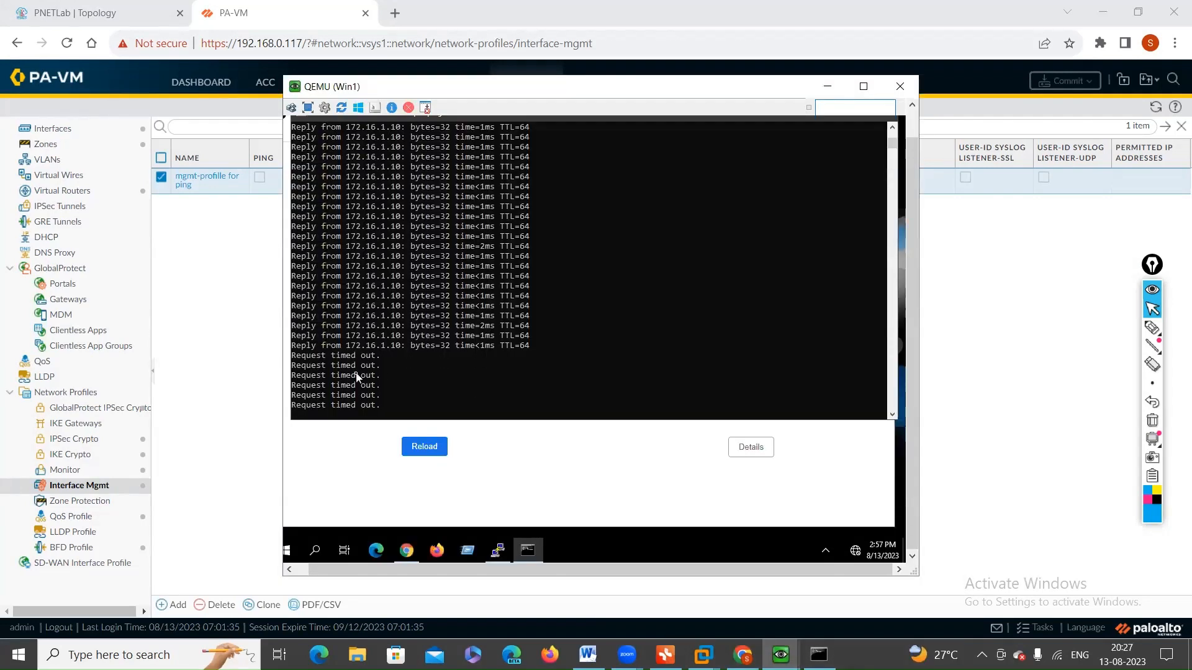
scroll(360, 371, "down", 1)
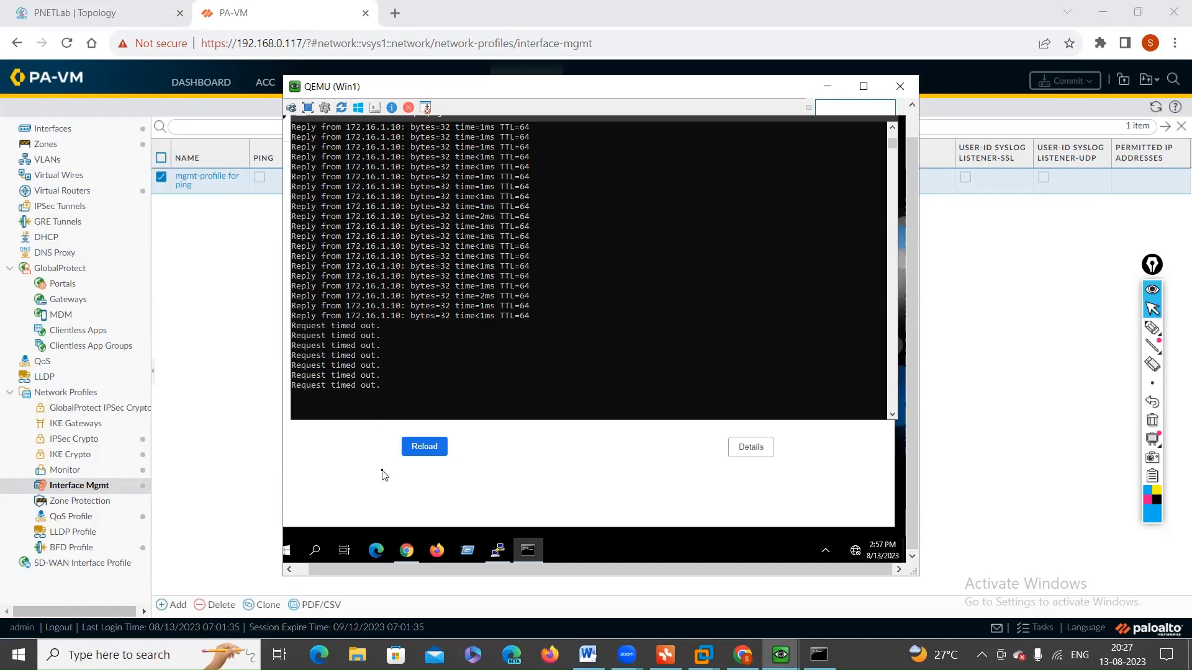
Step: Start a new PuTTY Telnet session to 172.16.1.10 on Win1
left_click(497, 550)
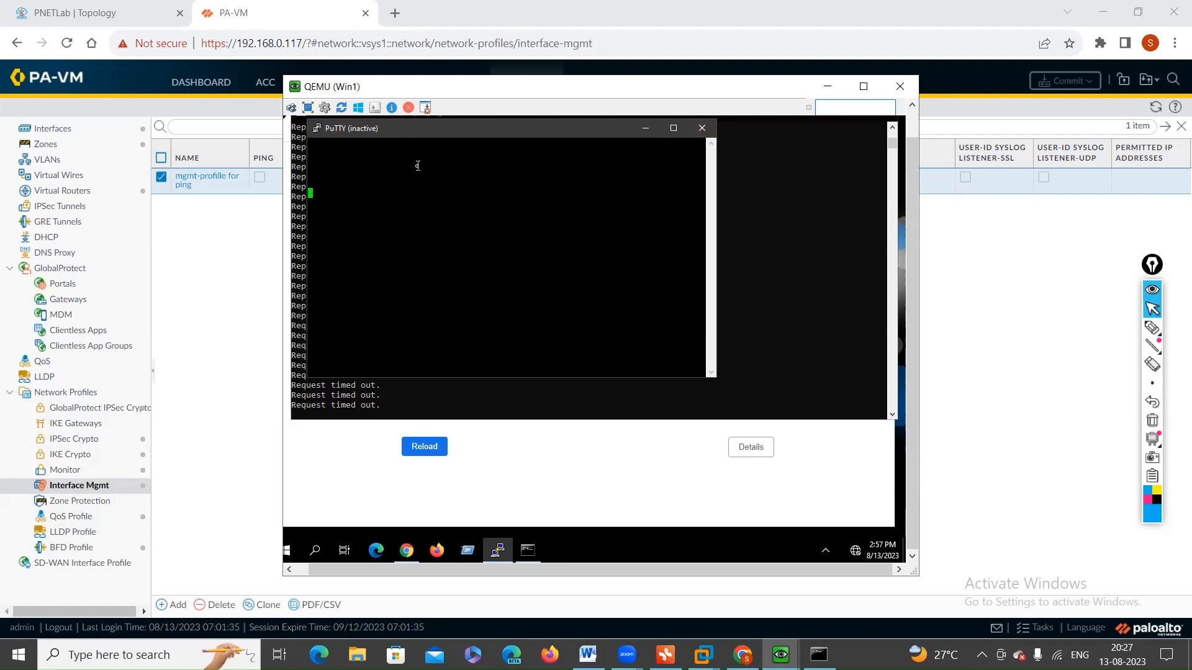
right_click(355, 134)
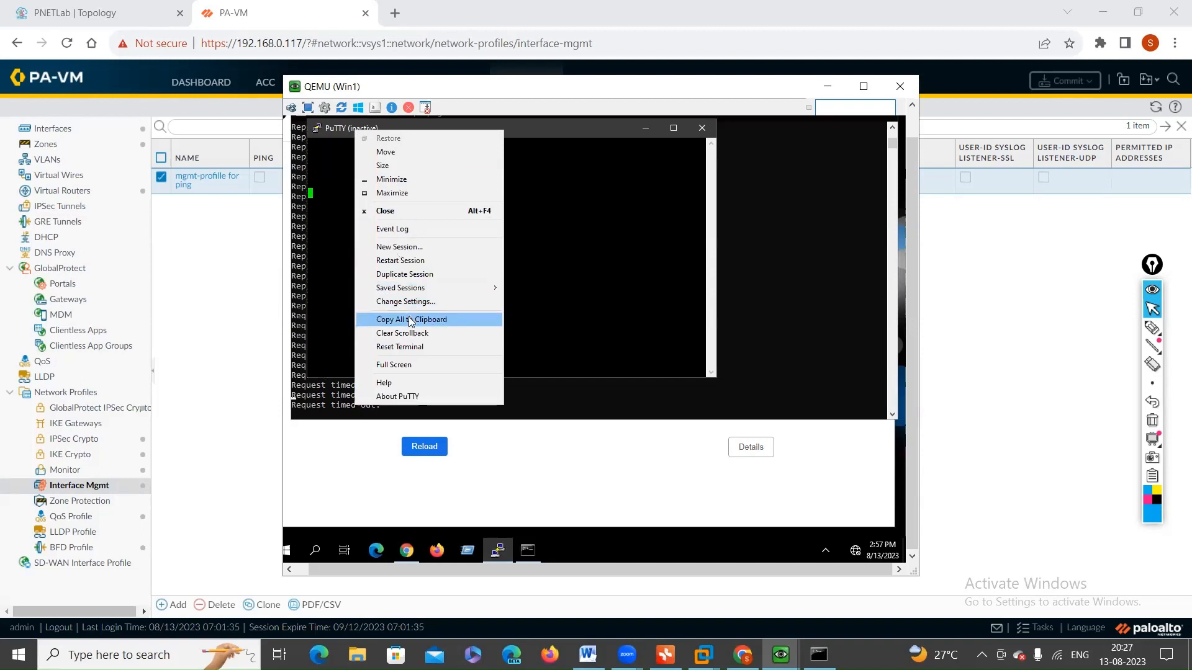
left_click(401, 246)
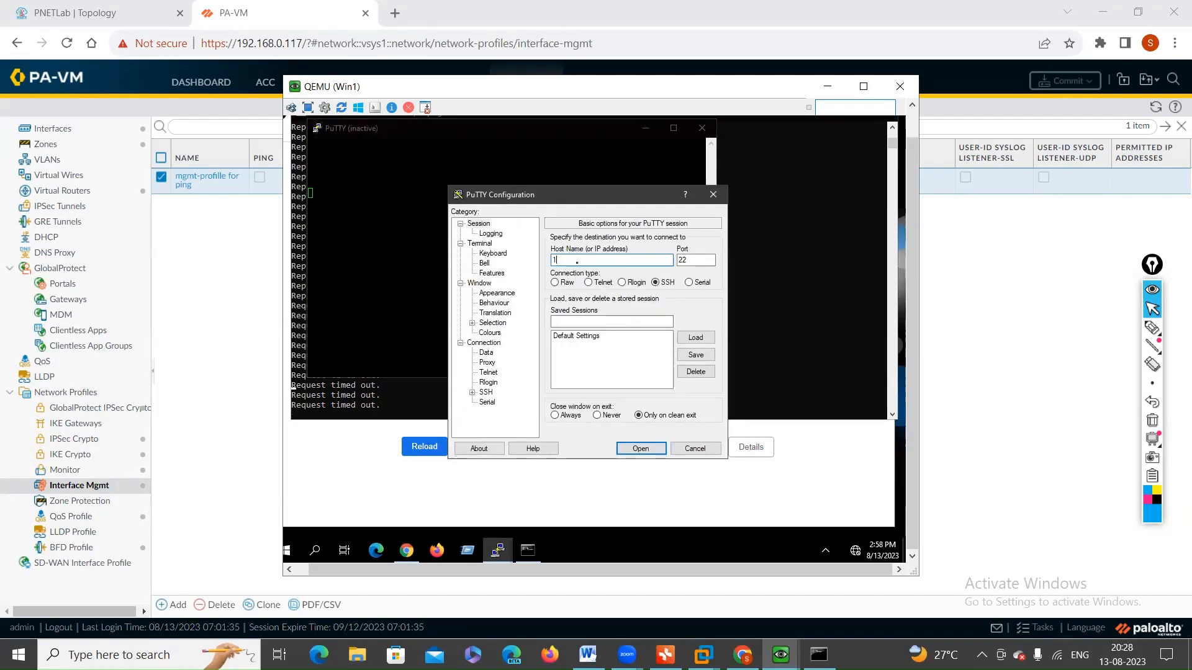
type("172.16.1.10")
left_click(588, 283)
left_click(640, 448)
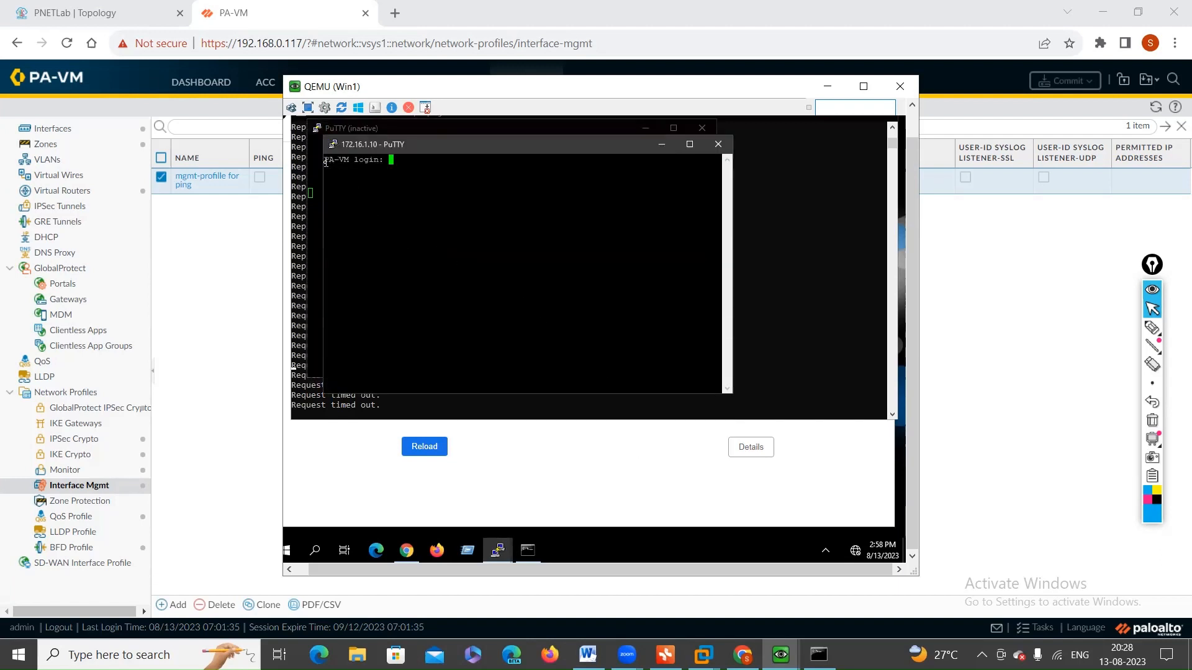
Step: Log in to the firewall's Telnet session as admin with the account password and test that the prompt responds
left_click_drag(326, 163, 398, 166)
left_click(398, 166)
type("admin")
key("Return")
key("Return")
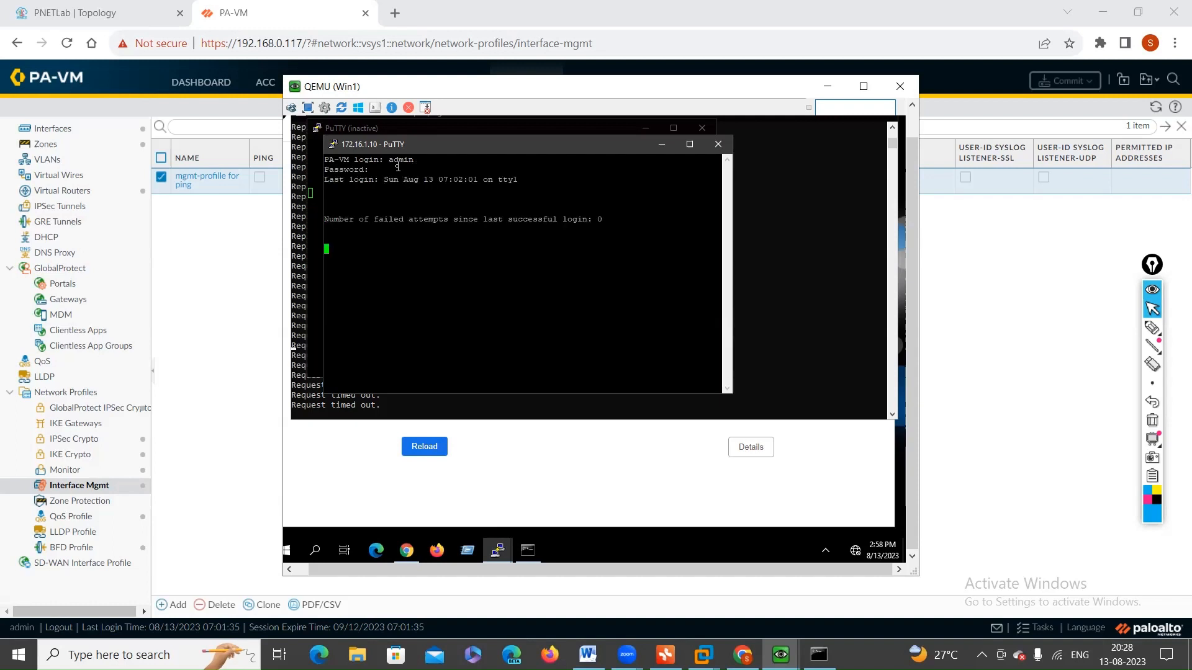
key("Return")
key("Return")
key("Return")
key("Return")
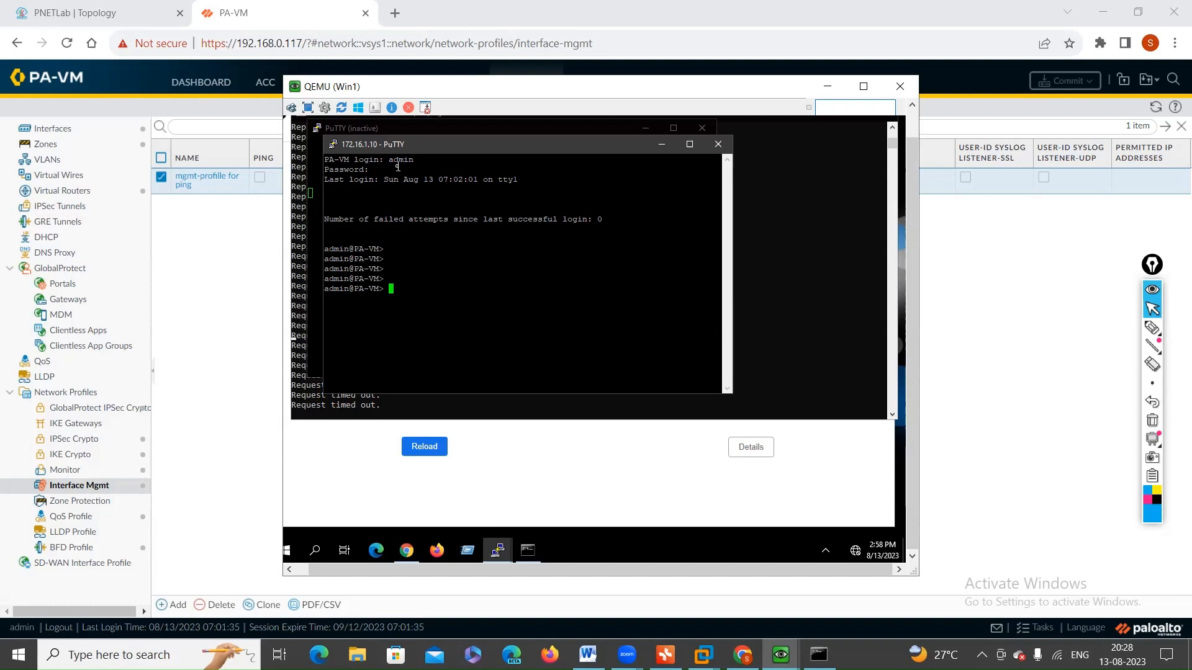
key("Return")
key("Return")
key("Return")
key("Return")
Step: Reload 172.16.1.10 in Chrome on Win1 and proceed past the certificate warning to the firewall's login page
left_click(572, 463)
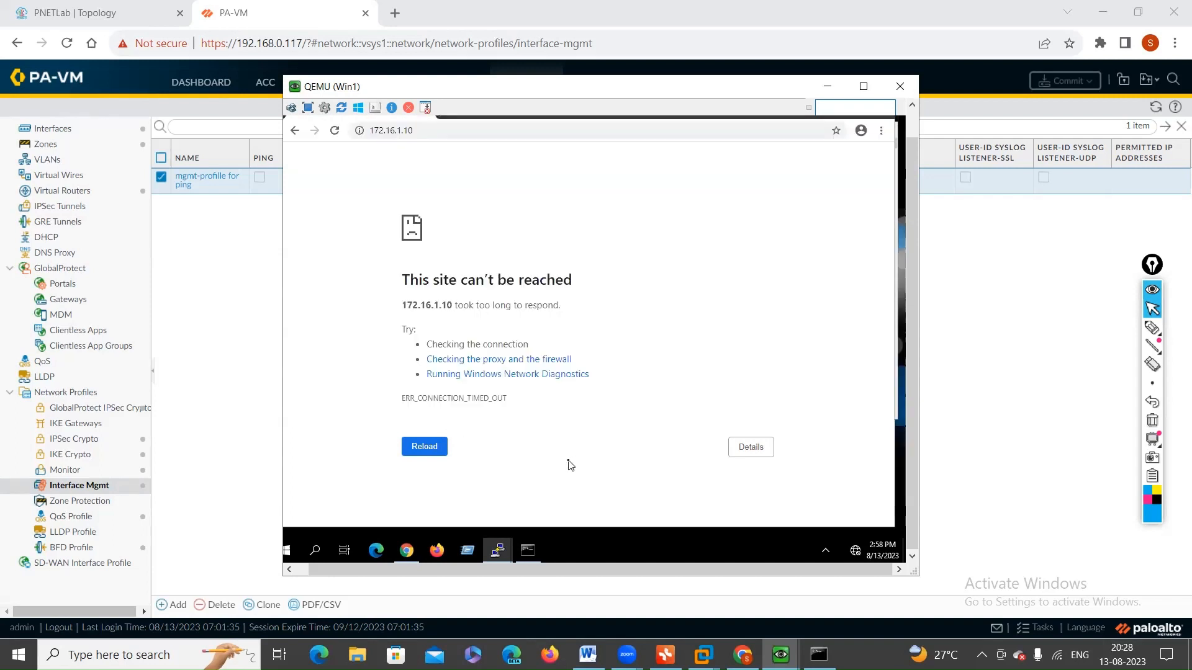
left_click(415, 453)
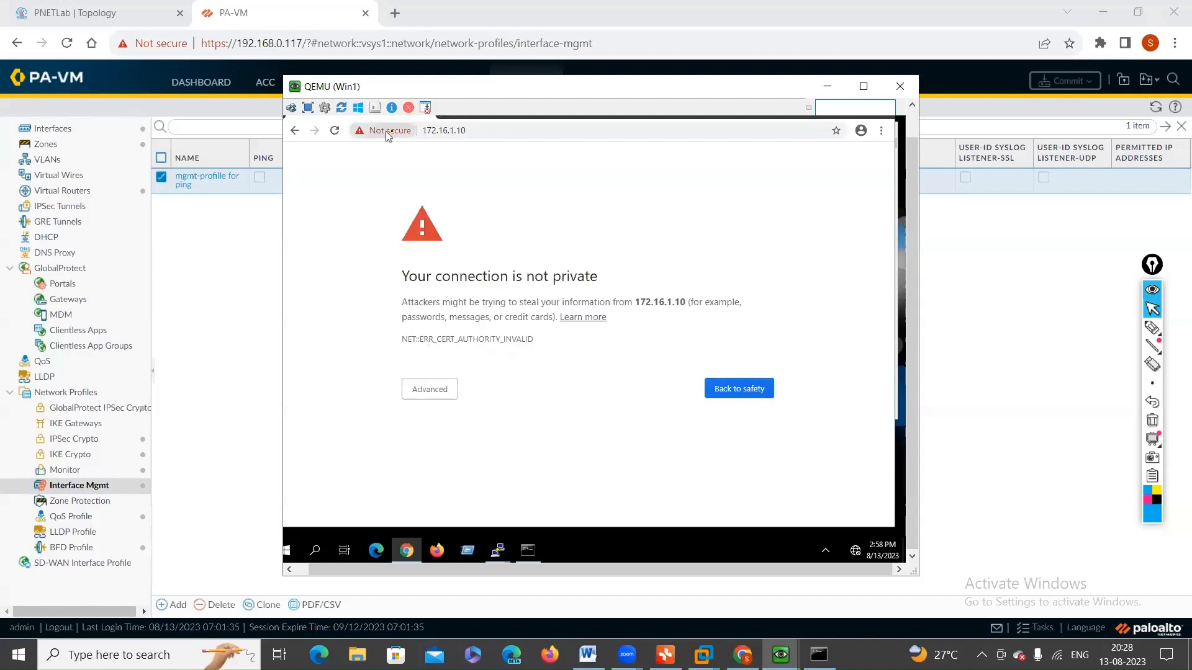
left_click(428, 391)
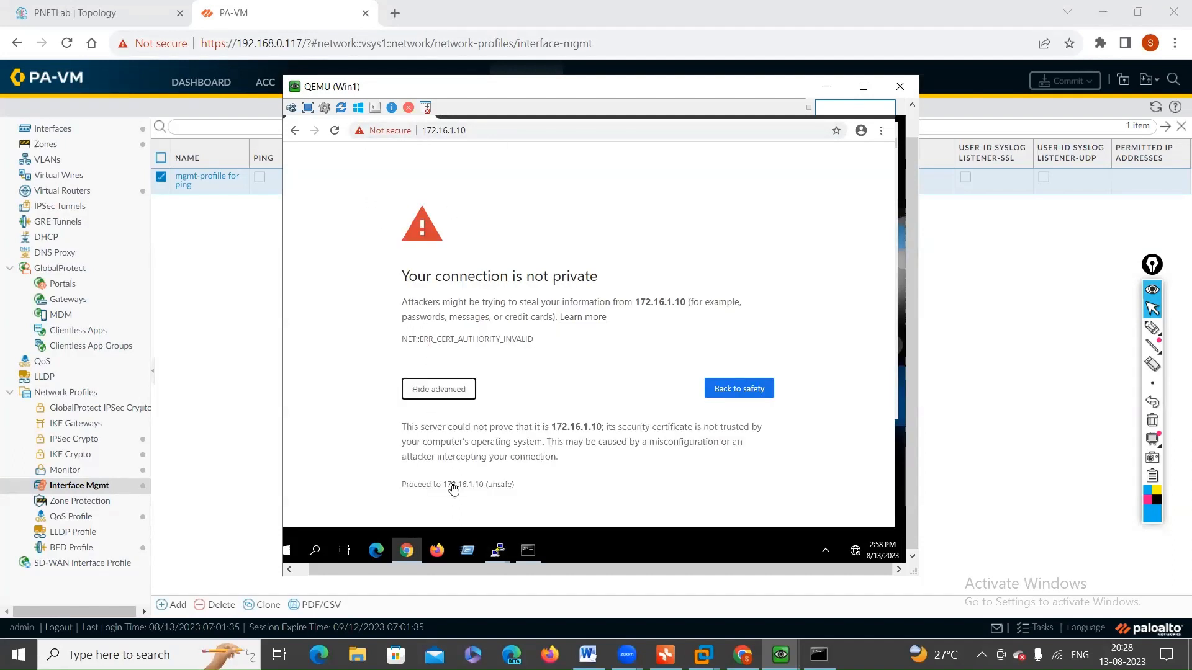
left_click(452, 490)
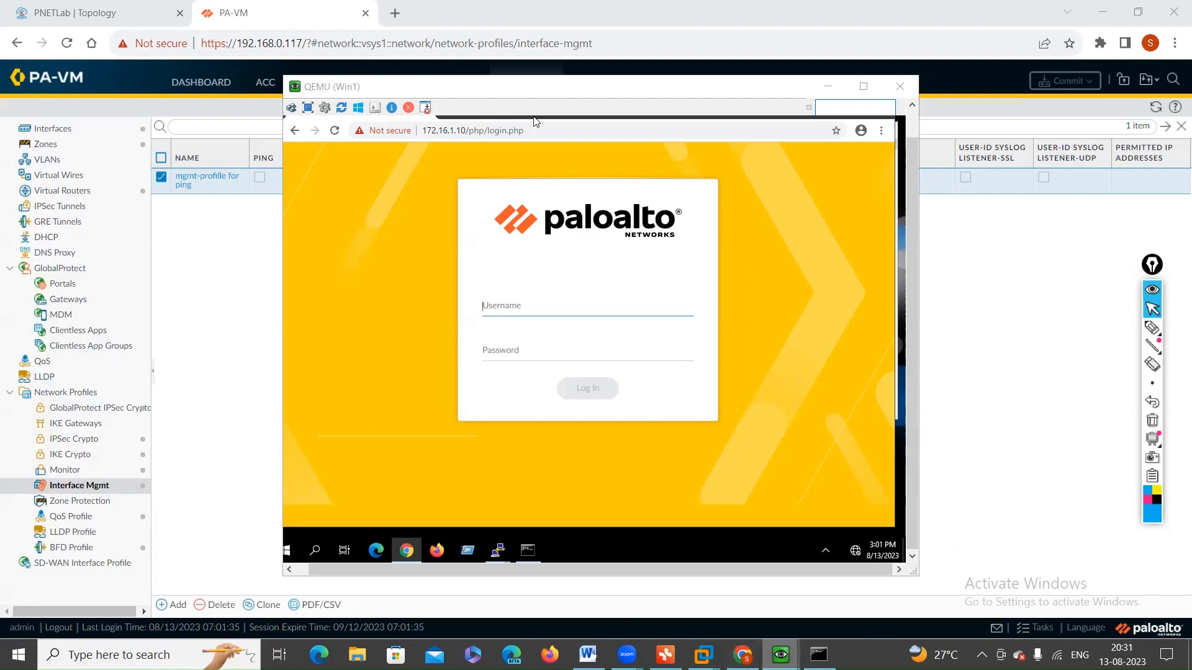
mouse_move(780, 655)
left_click(1123, 655)
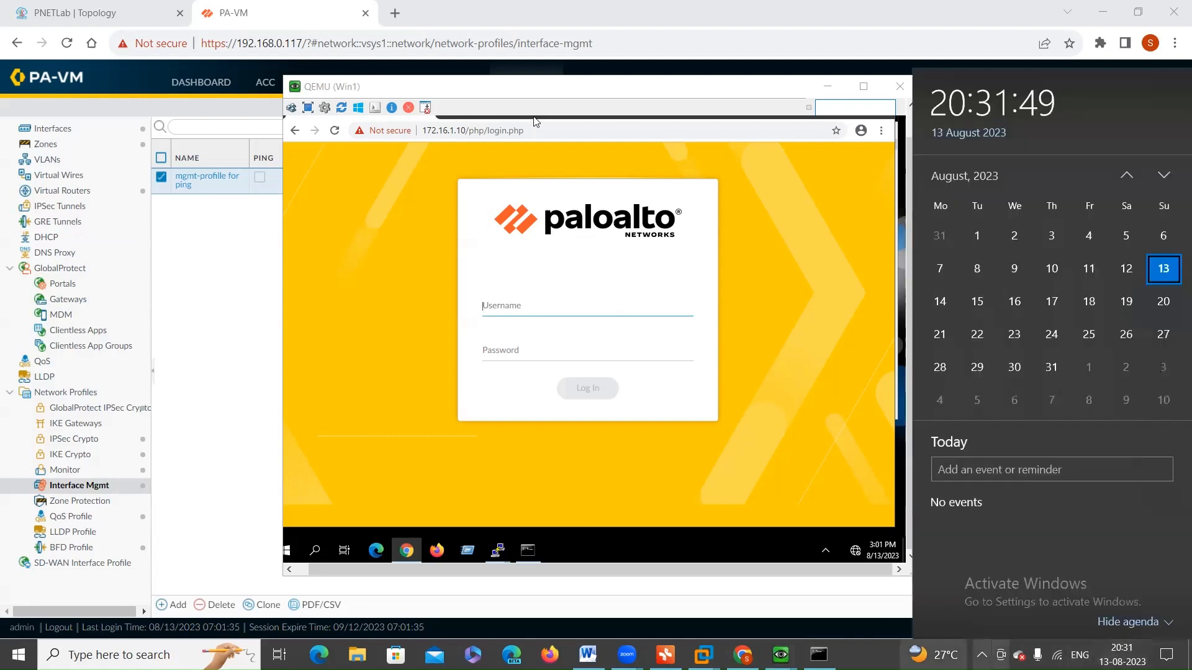
Step: Return to the PNETLab topology and close the current layer 3 lab
left_click(94, 12)
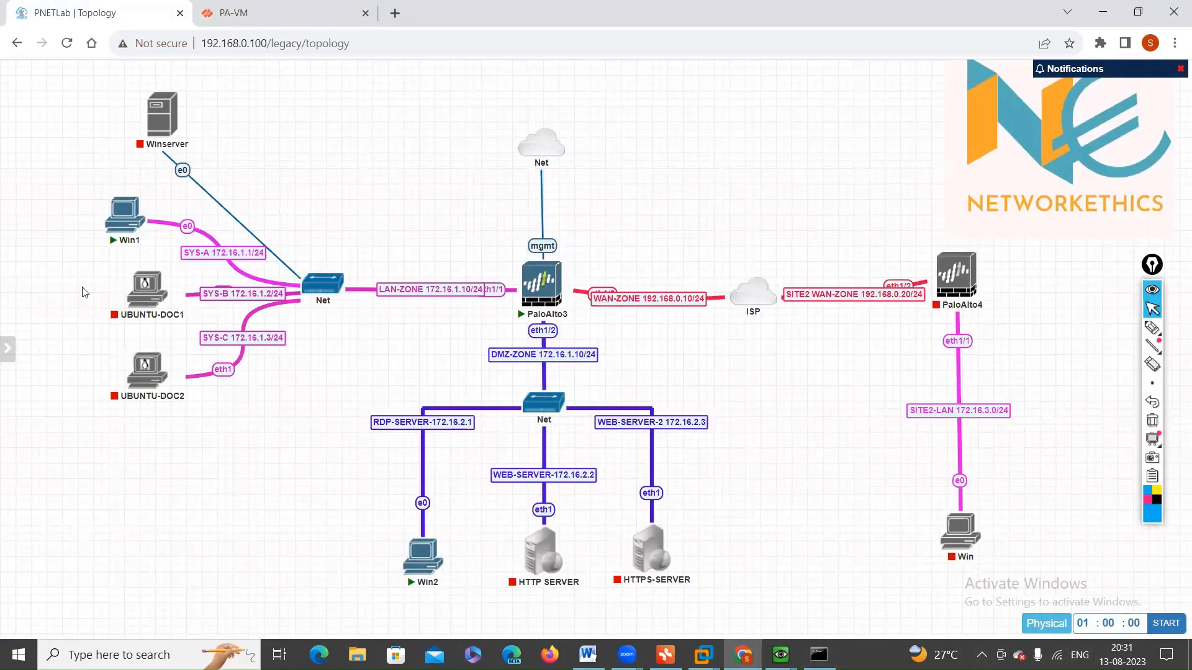
mouse_move(25, 311)
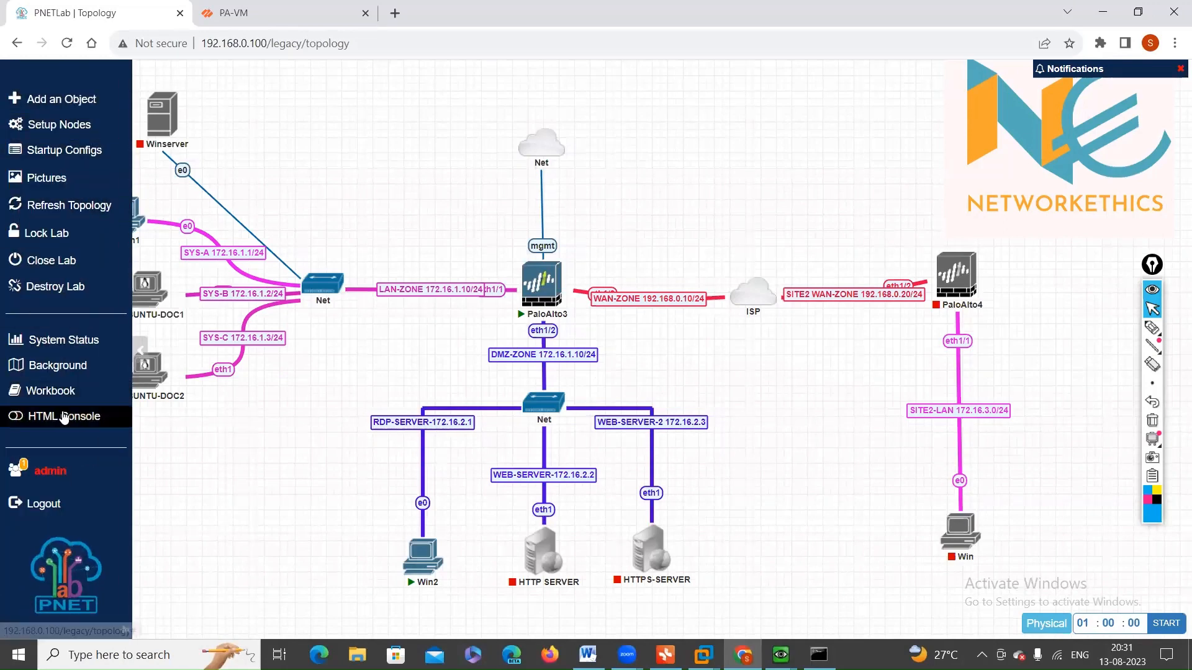
left_click(53, 259)
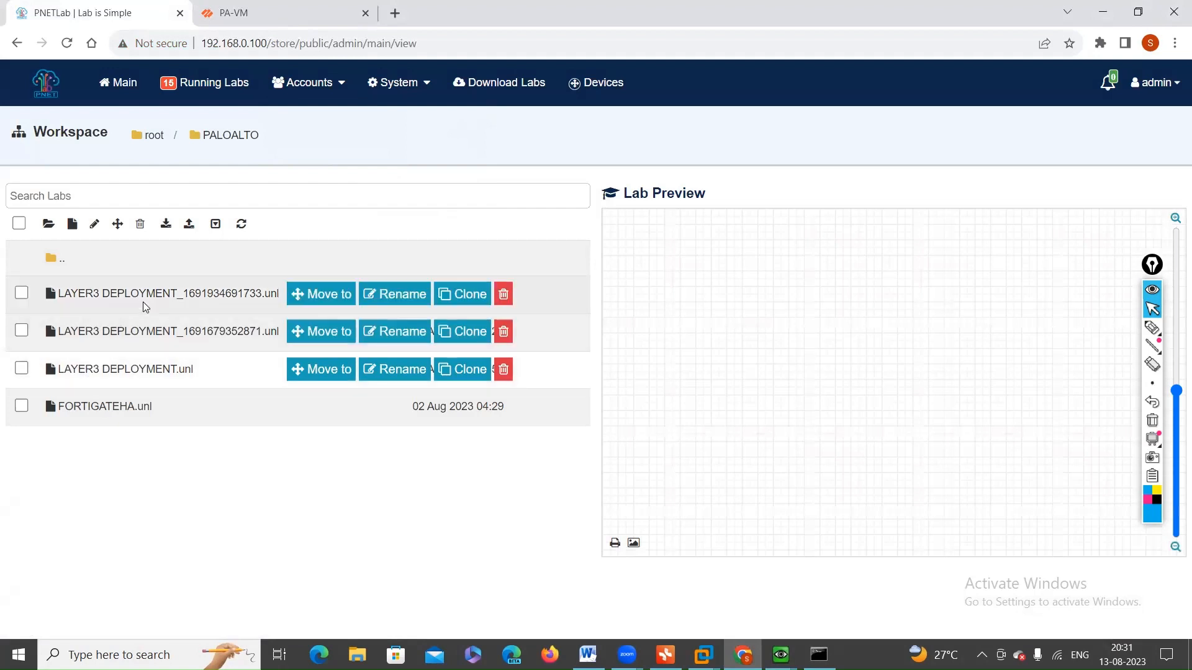
left_click(153, 333)
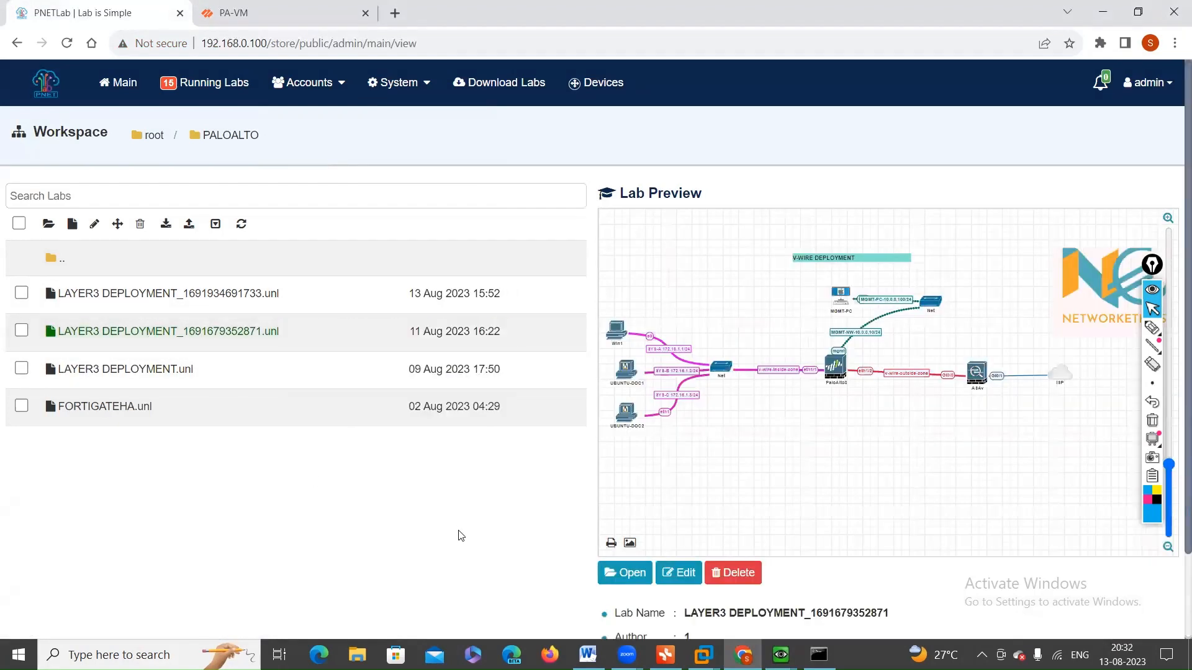
left_click(647, 573)
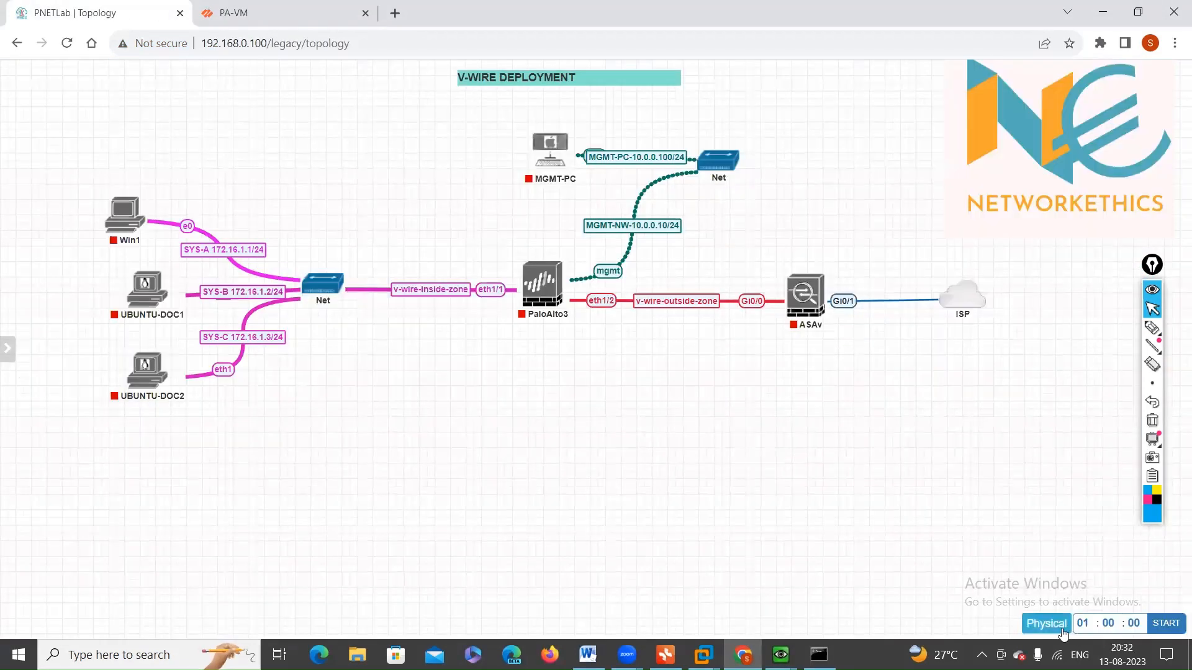
mouse_move(3, 133)
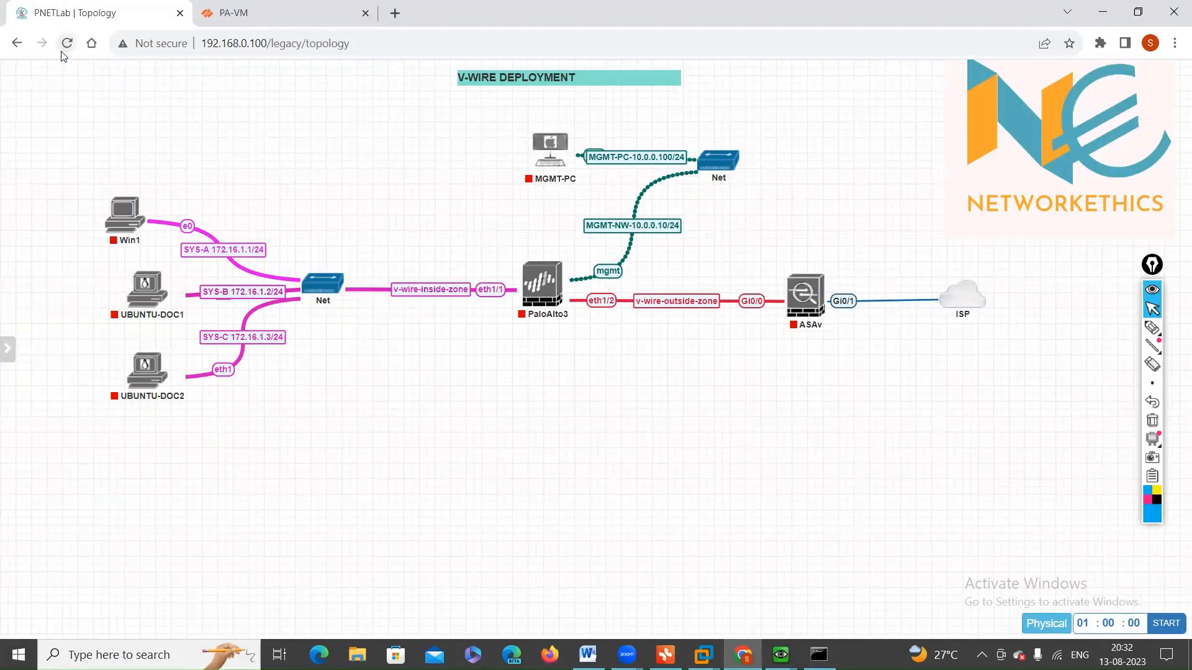
left_click(66, 43)
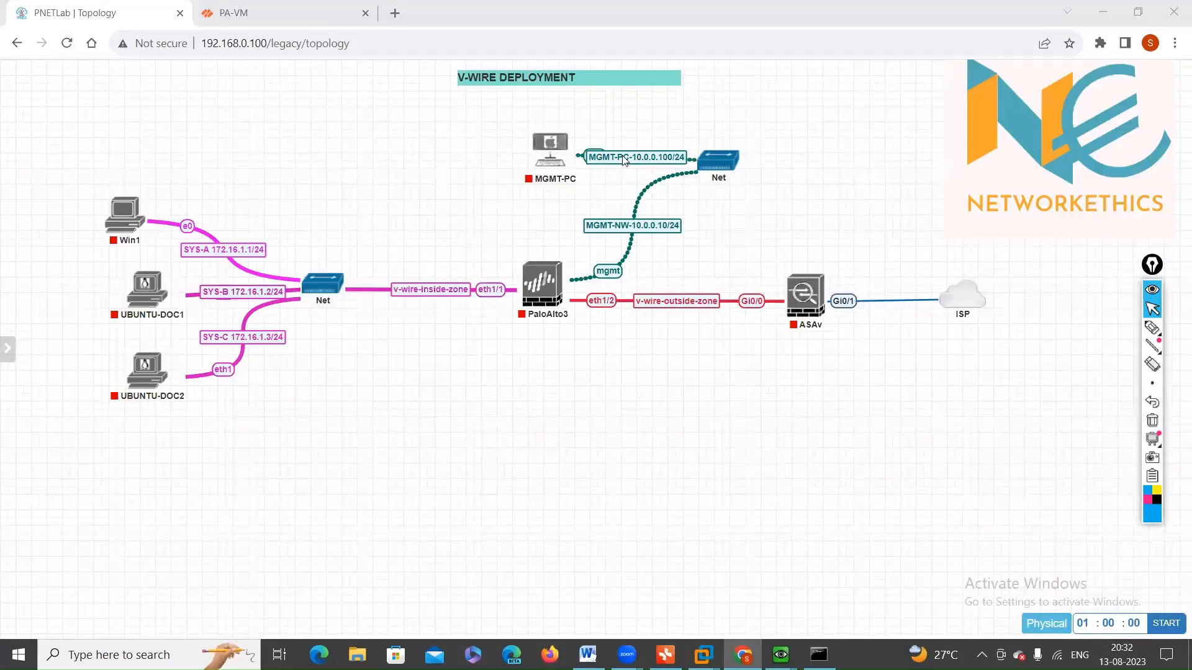
mouse_move(7, 347)
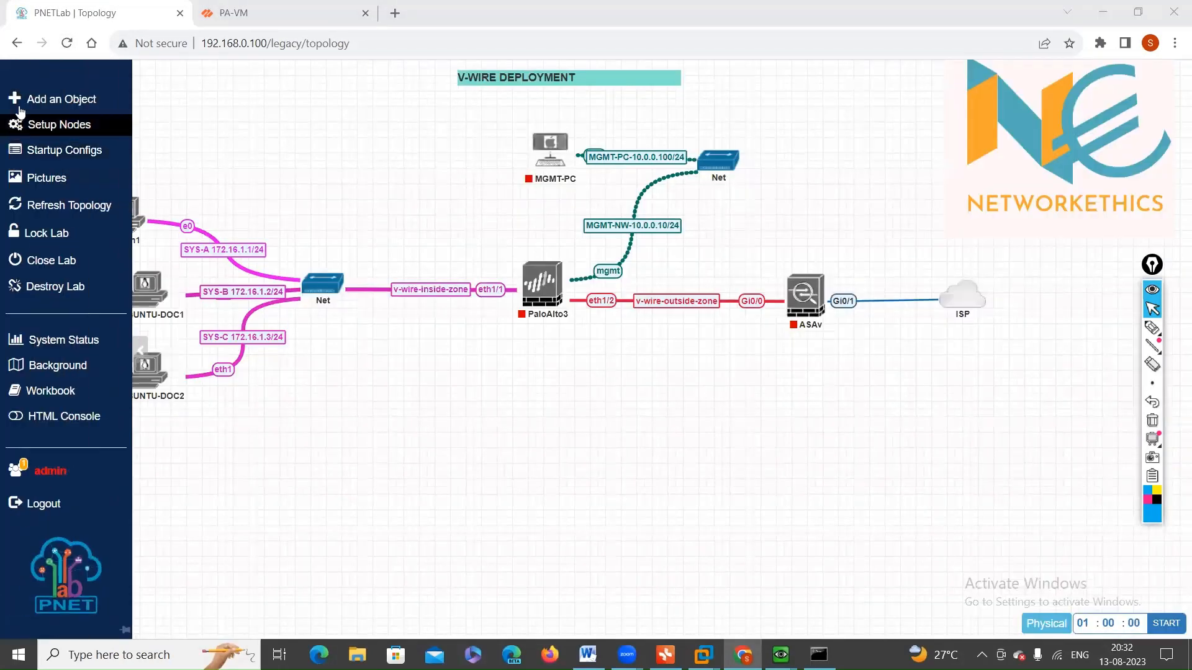
left_click(58, 263)
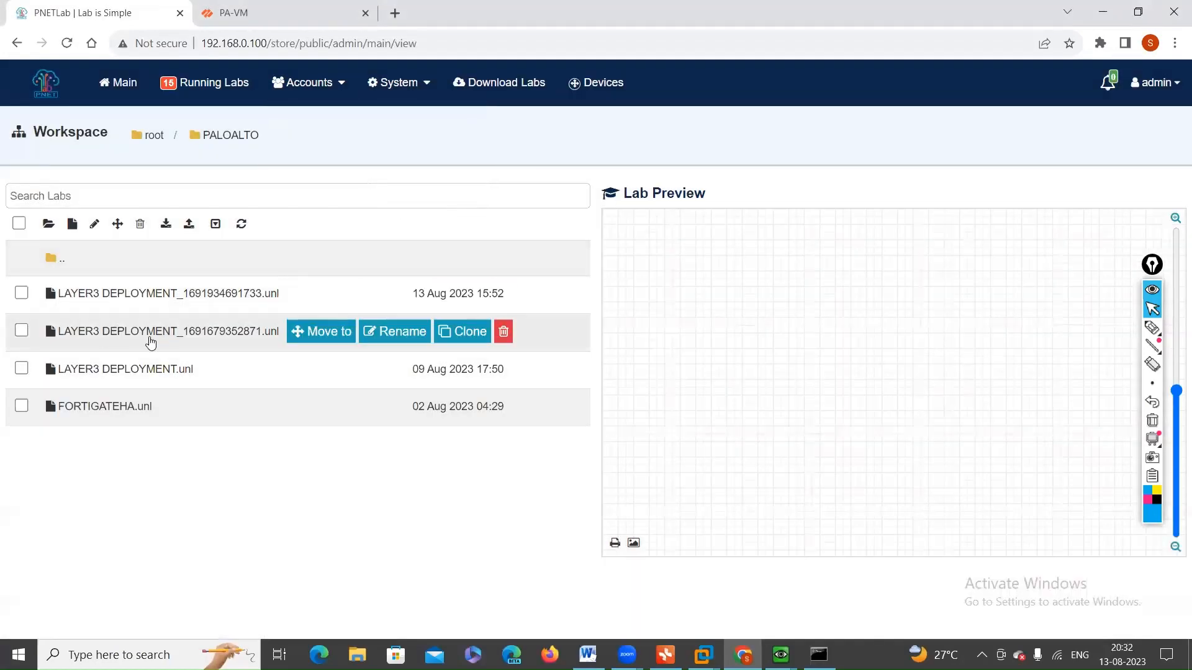
Step: Preview the labs in the PALOALTO folder one after another
left_click(160, 296)
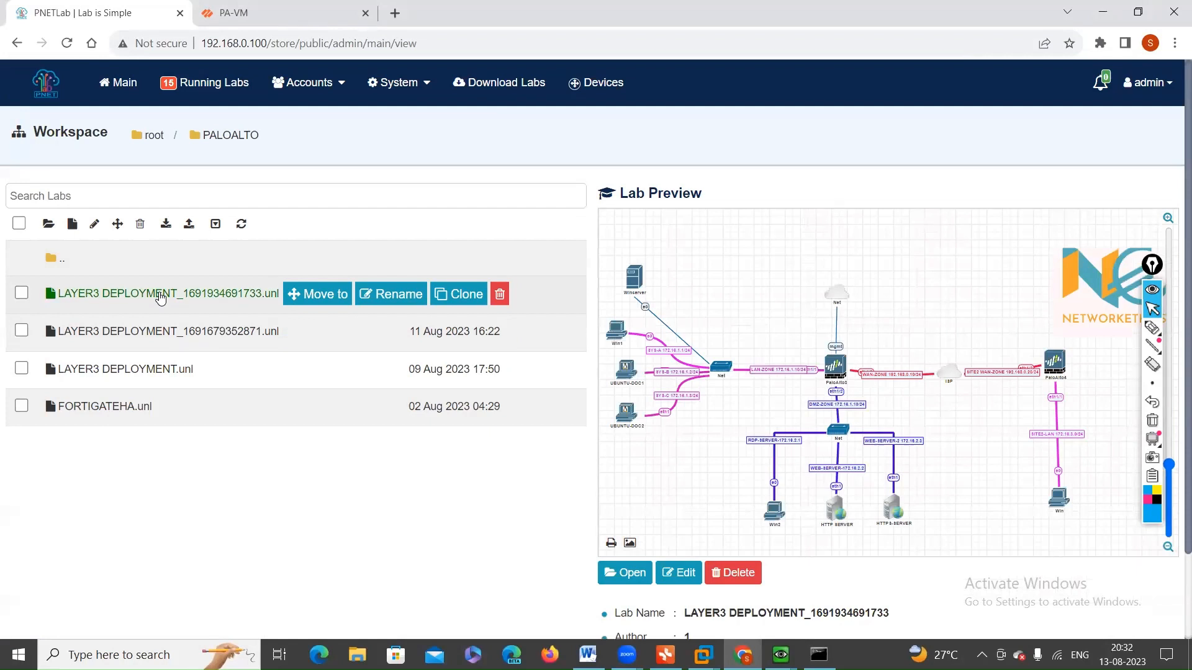
left_click(160, 335)
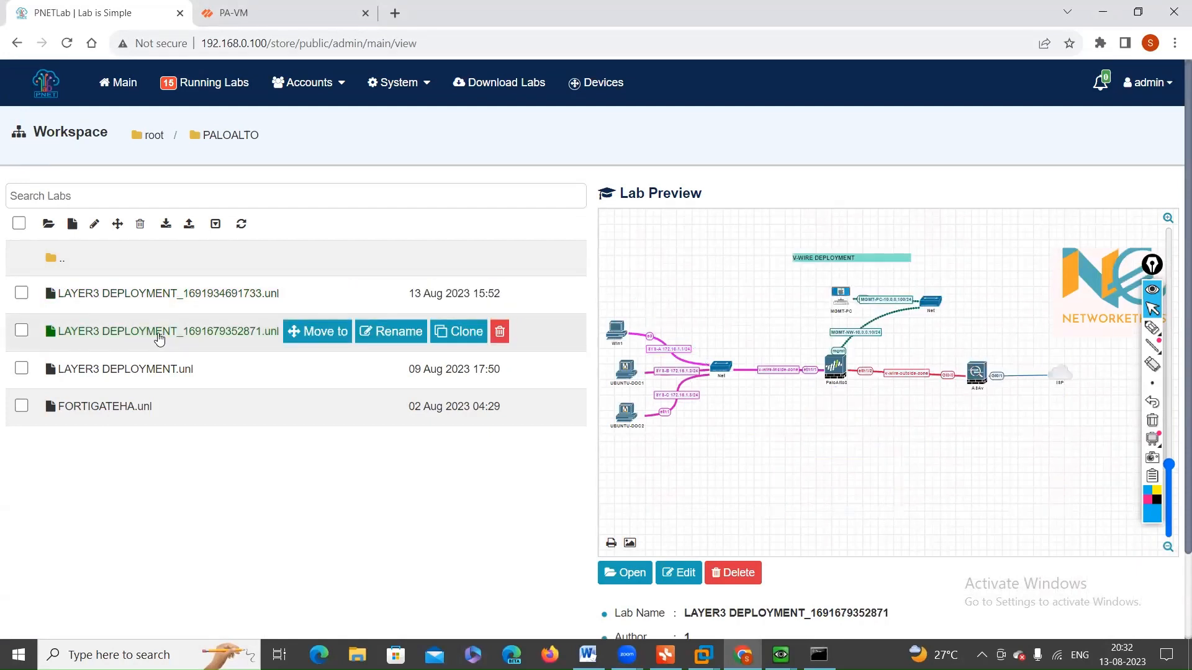
left_click(157, 370)
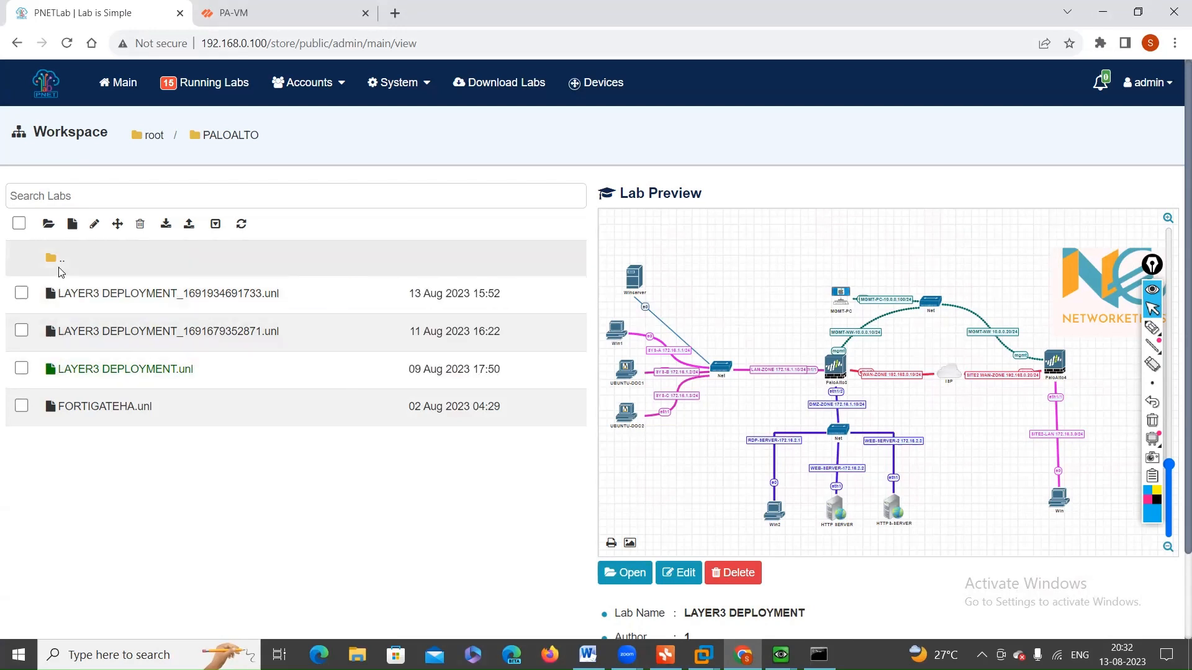
left_click(111, 406)
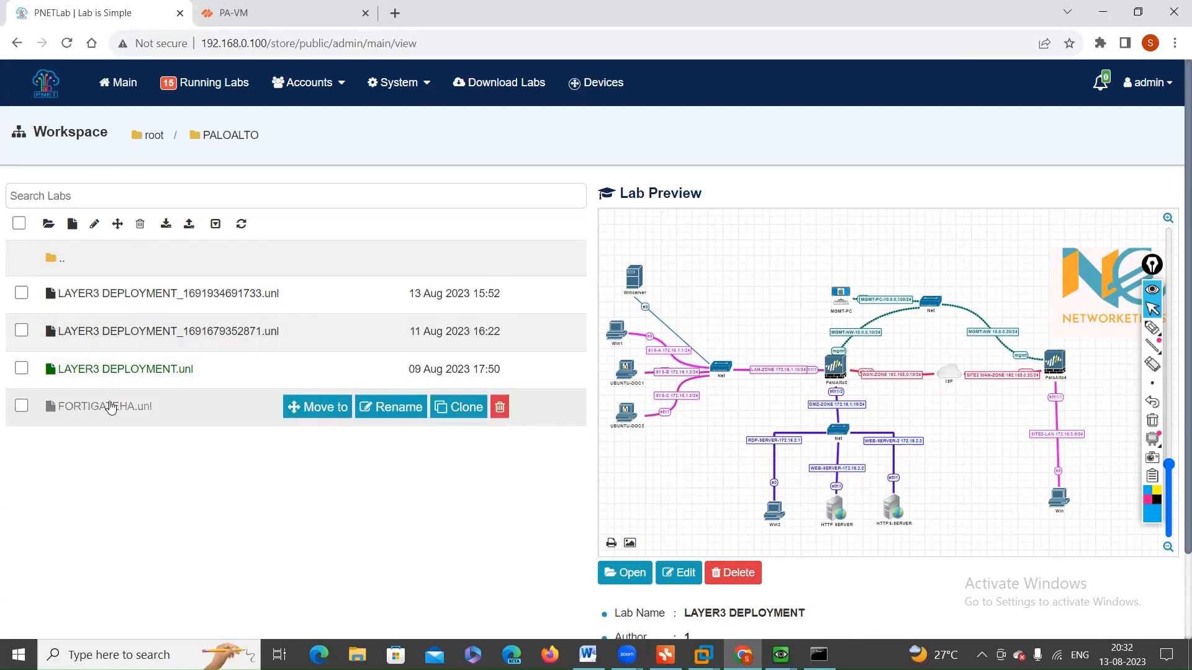
left_click(68, 295)
Step: Open the FORTINET lab from the TEST folder and display its schedule of upcoming firewall batches
left_click(54, 258)
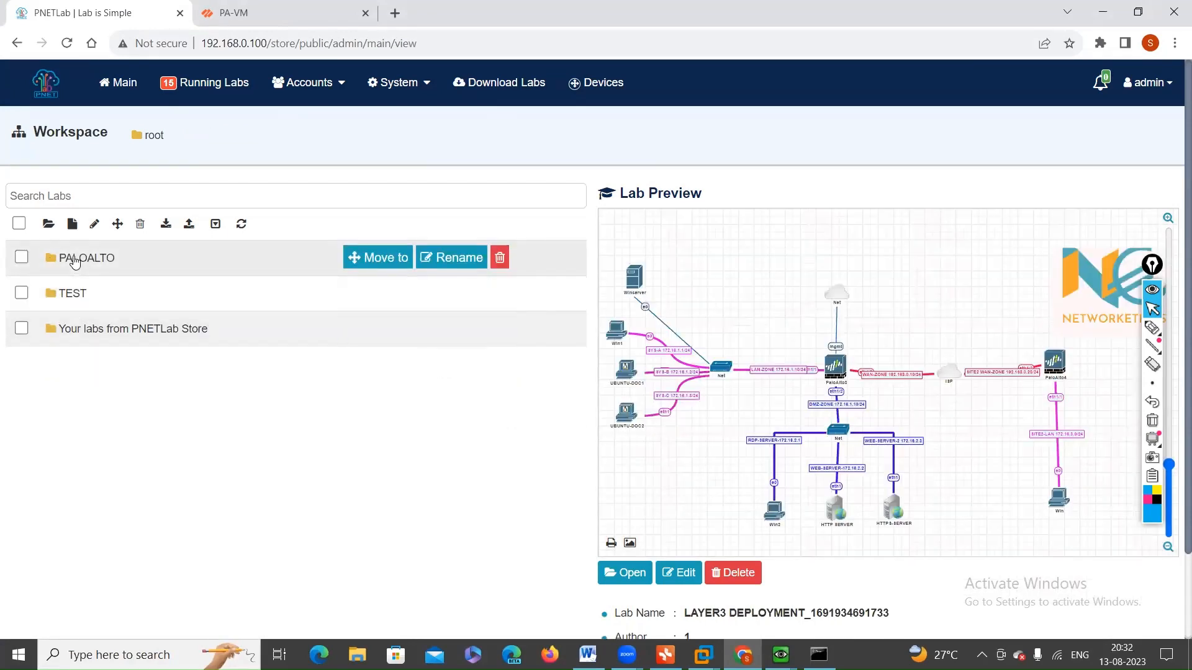
left_click(74, 293)
left_click(74, 294)
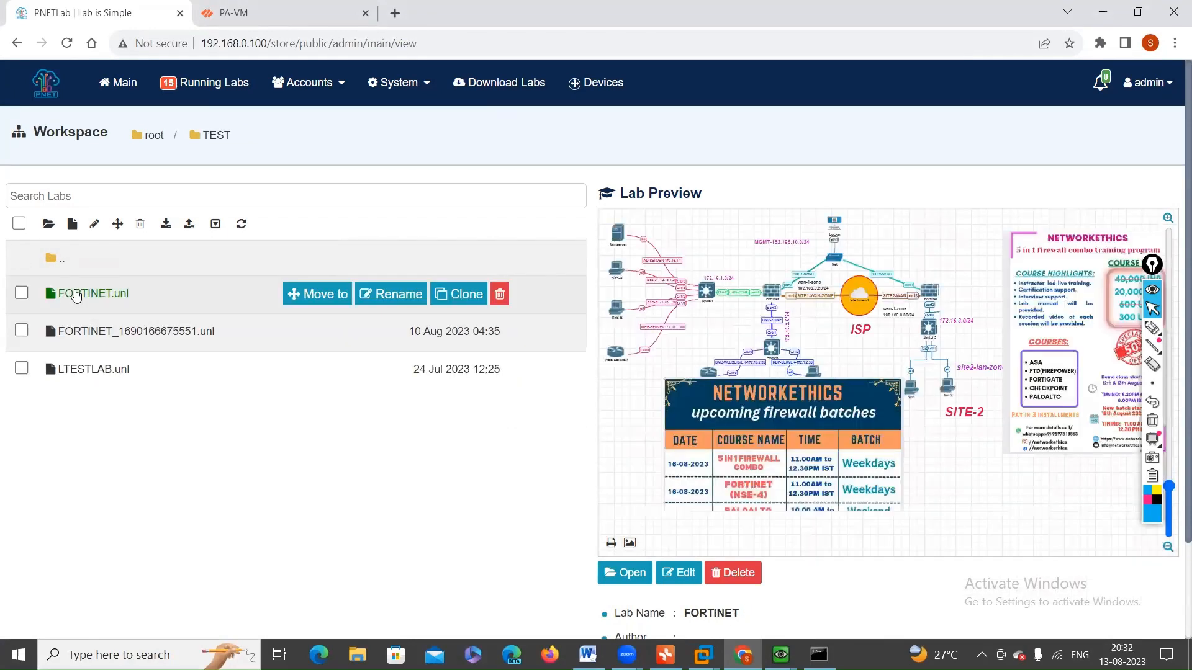
left_click(597, 576)
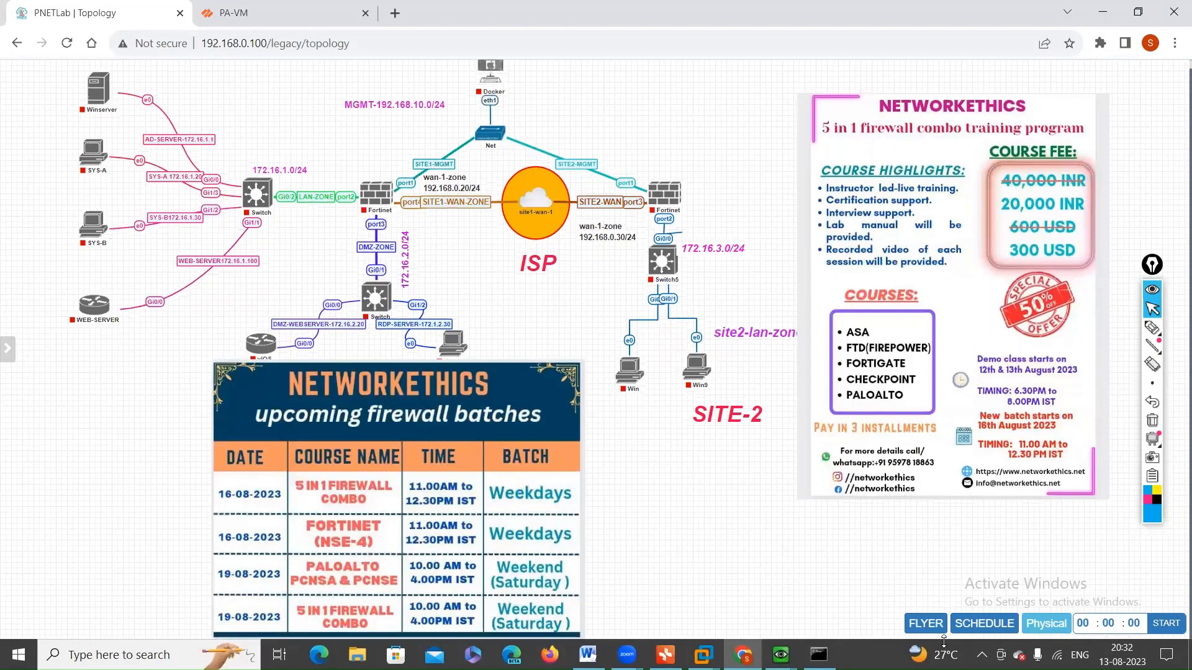
left_click(982, 624)
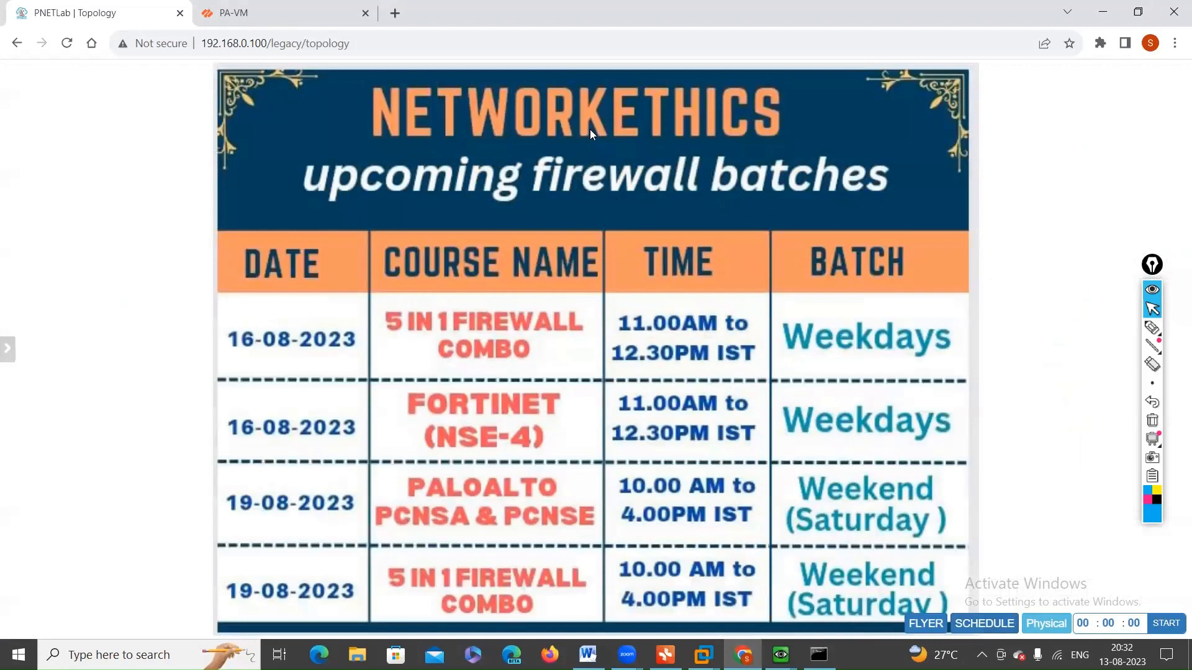